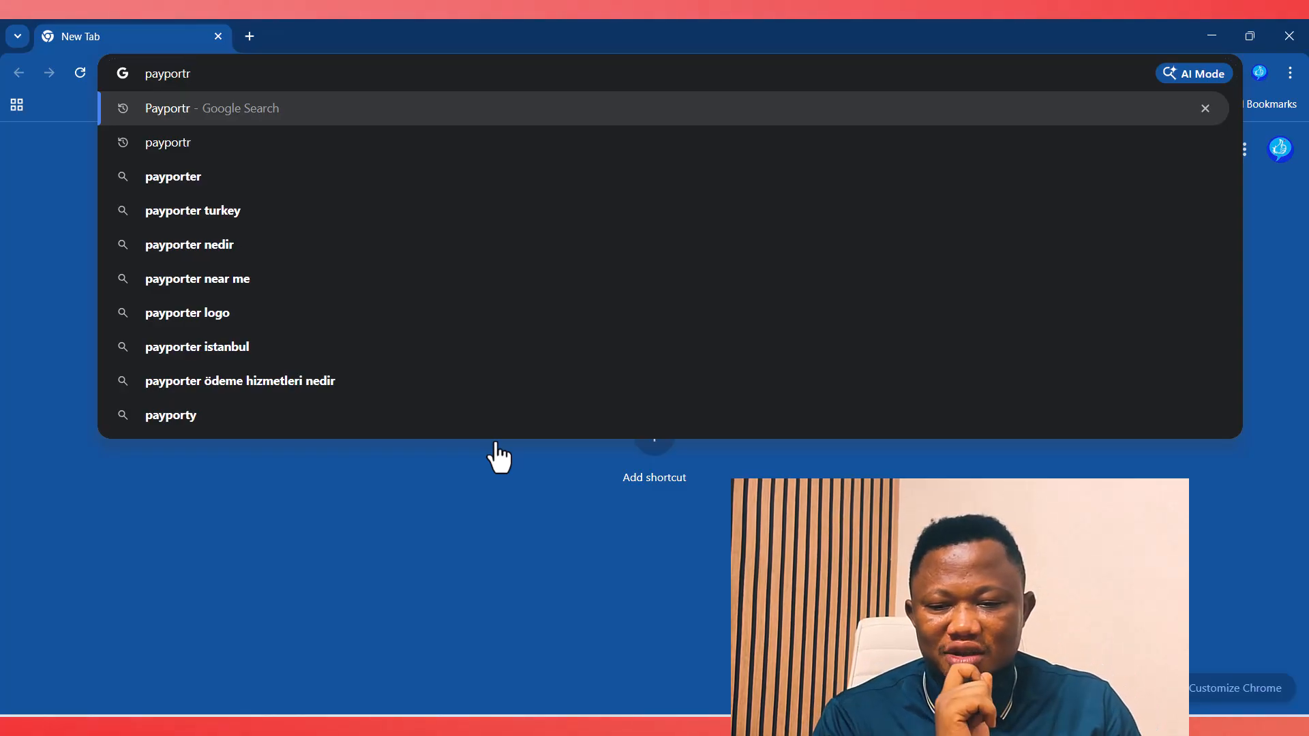
Step: Load payportr.com in the new Chrome tab
{"action": "type", "text": ".com"}
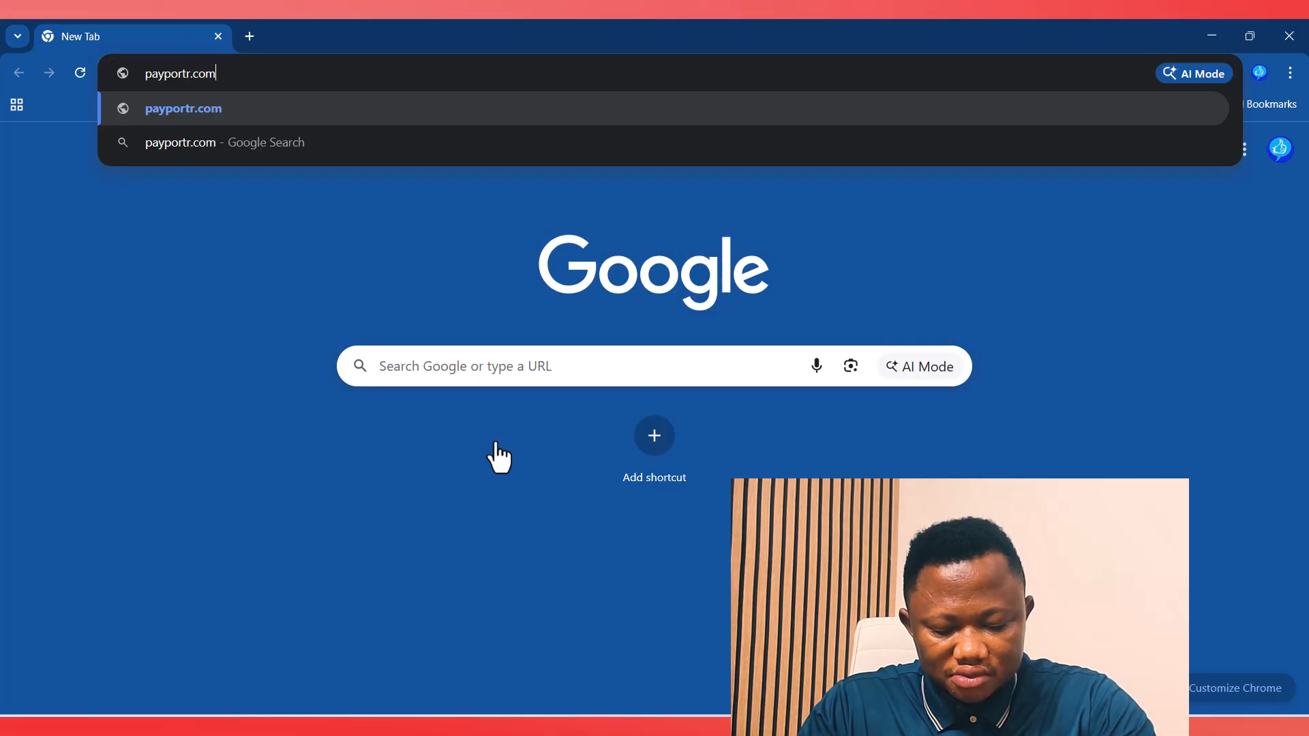
{"action": "key", "text": "Return"}
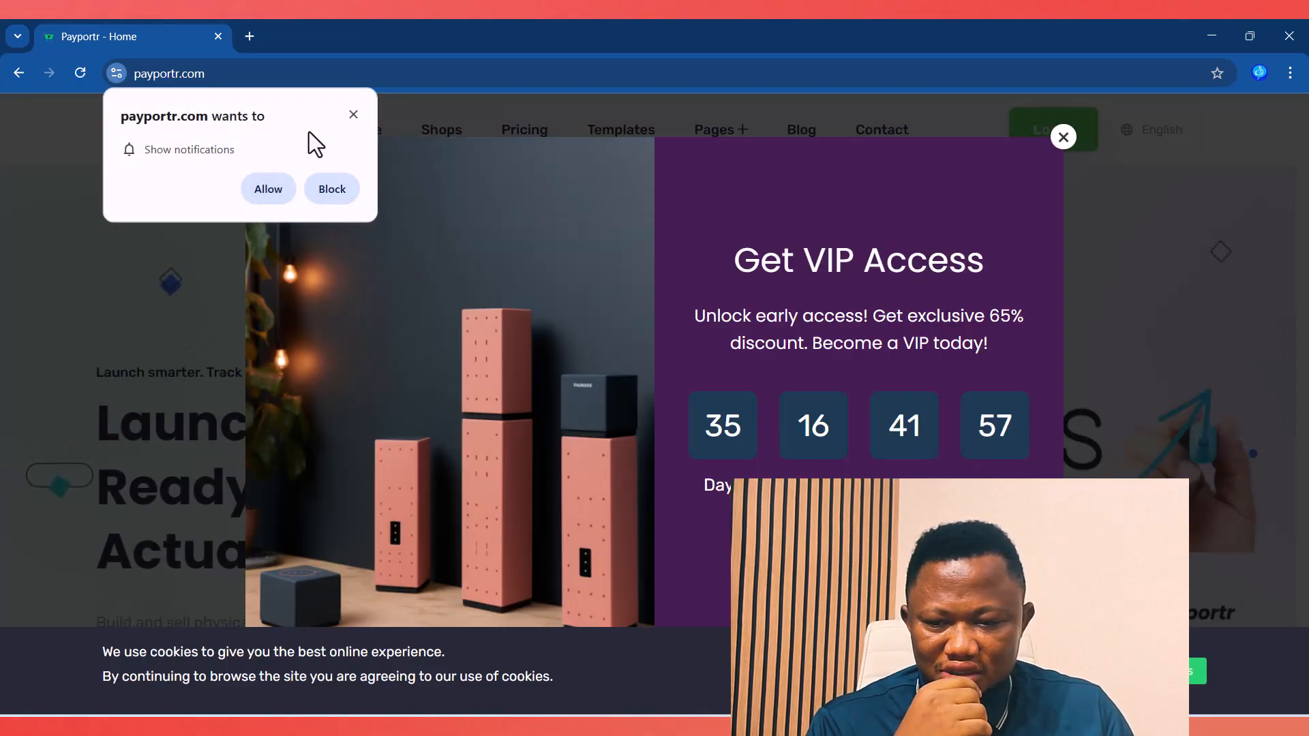
Step: Dismiss the Show notifications prompt and close the Get VIP Access popup
{"action": "left_click", "coordinate": [353, 116]}
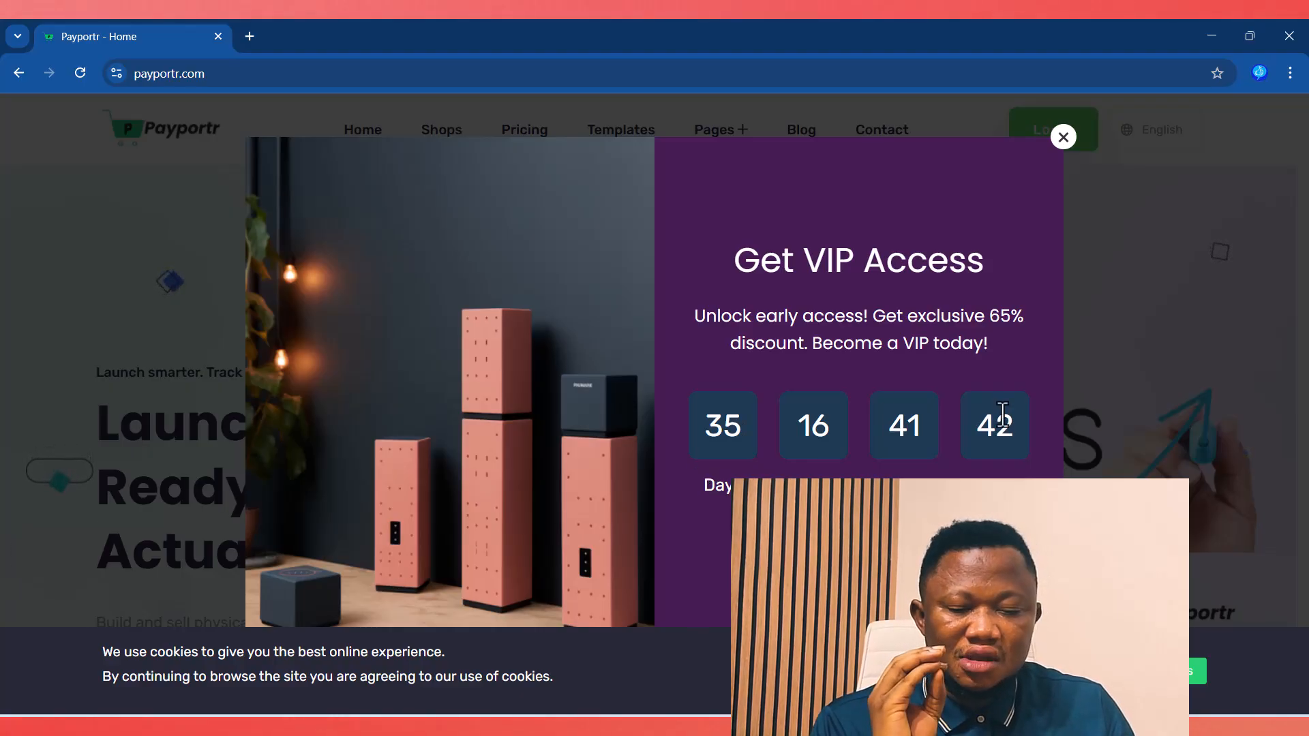
{"action": "left_click", "coordinate": [1063, 137]}
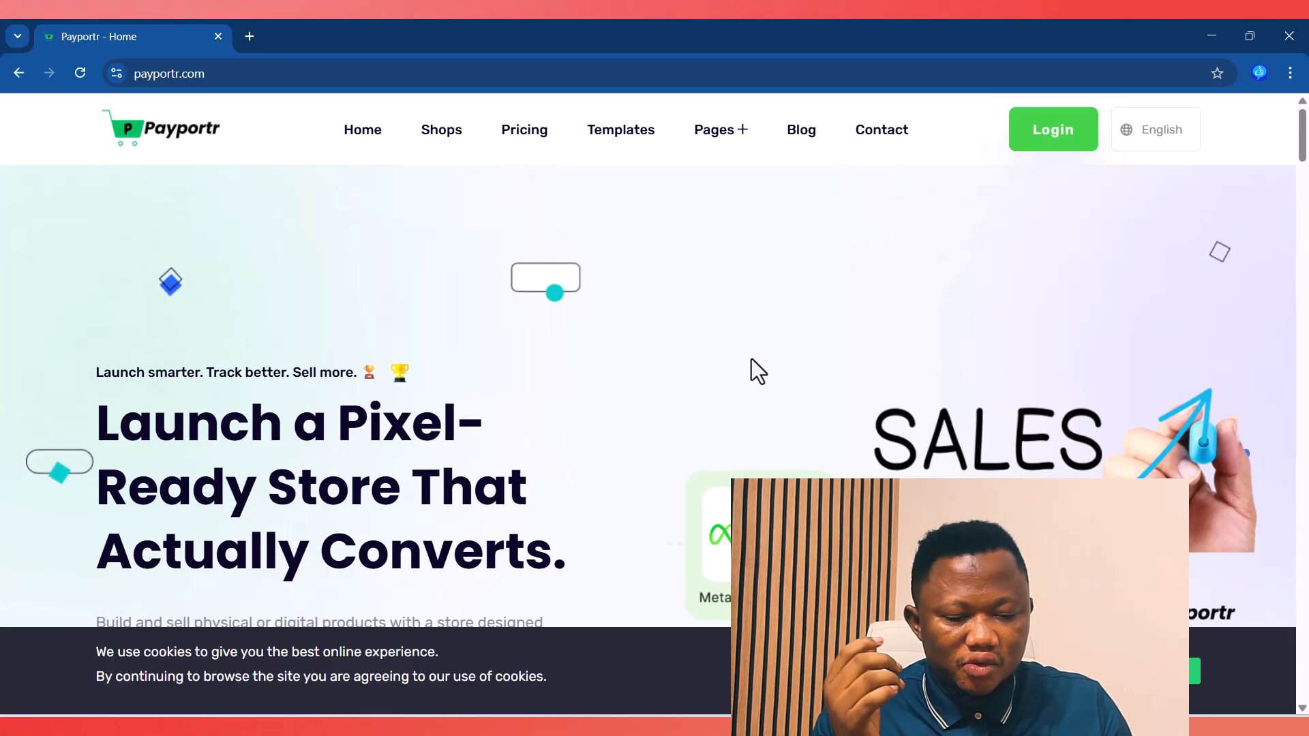
Step: Accept the cookie consent notice at the bottom of the home page
{"action": "left_click", "coordinate": [1152, 672]}
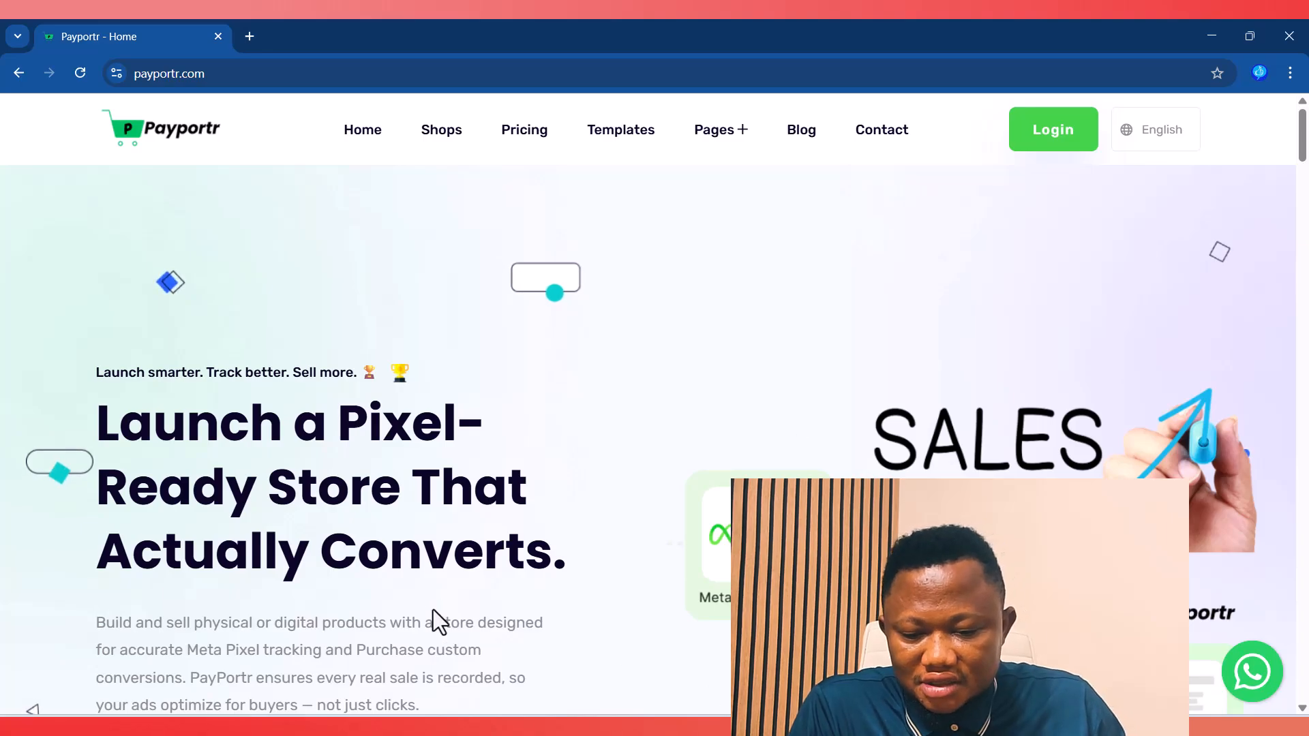
Step: Switch the pricing plans to Yearly ($90 Basic, $190 Standard), scrolling to the blog and back
{"action": "scroll", "coordinate": [580, 420], "scroll_direction": "down", "scroll_amount": 5}
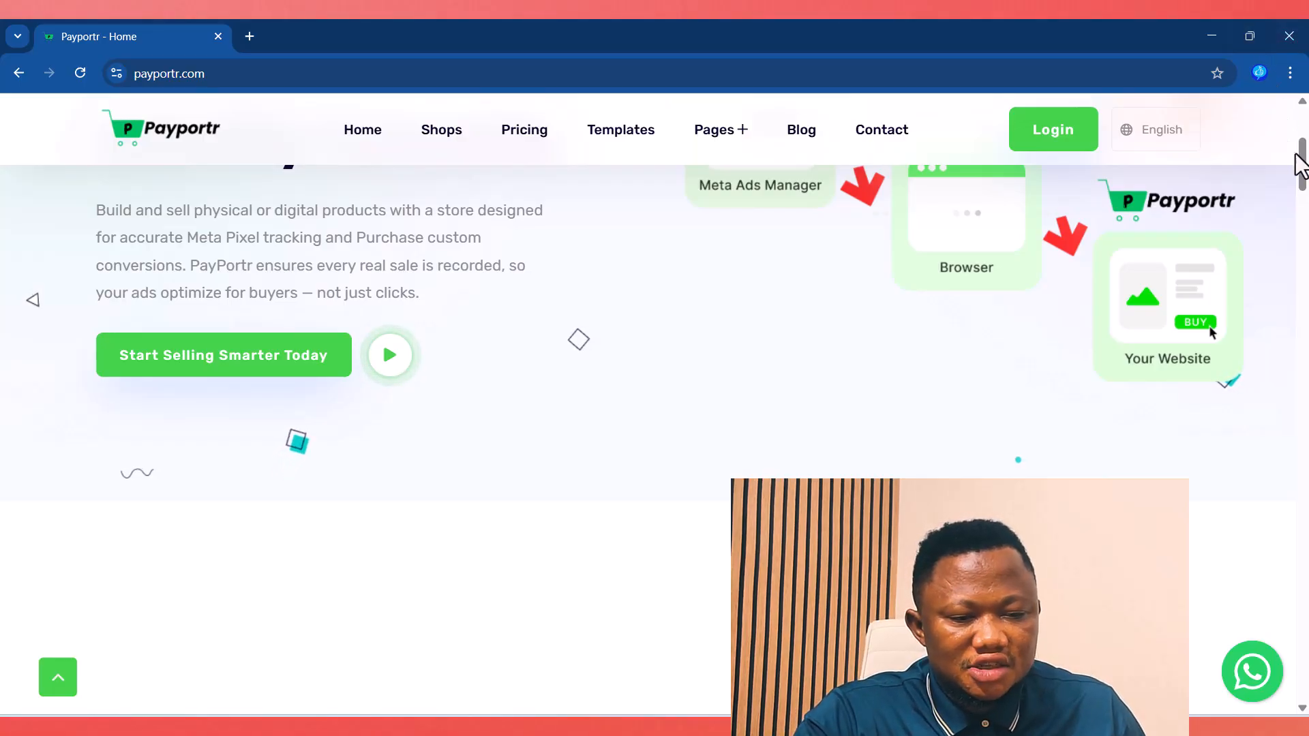
{"action": "left_click_drag", "start_coordinate": [1302, 164], "coordinate": [1295, 503]}
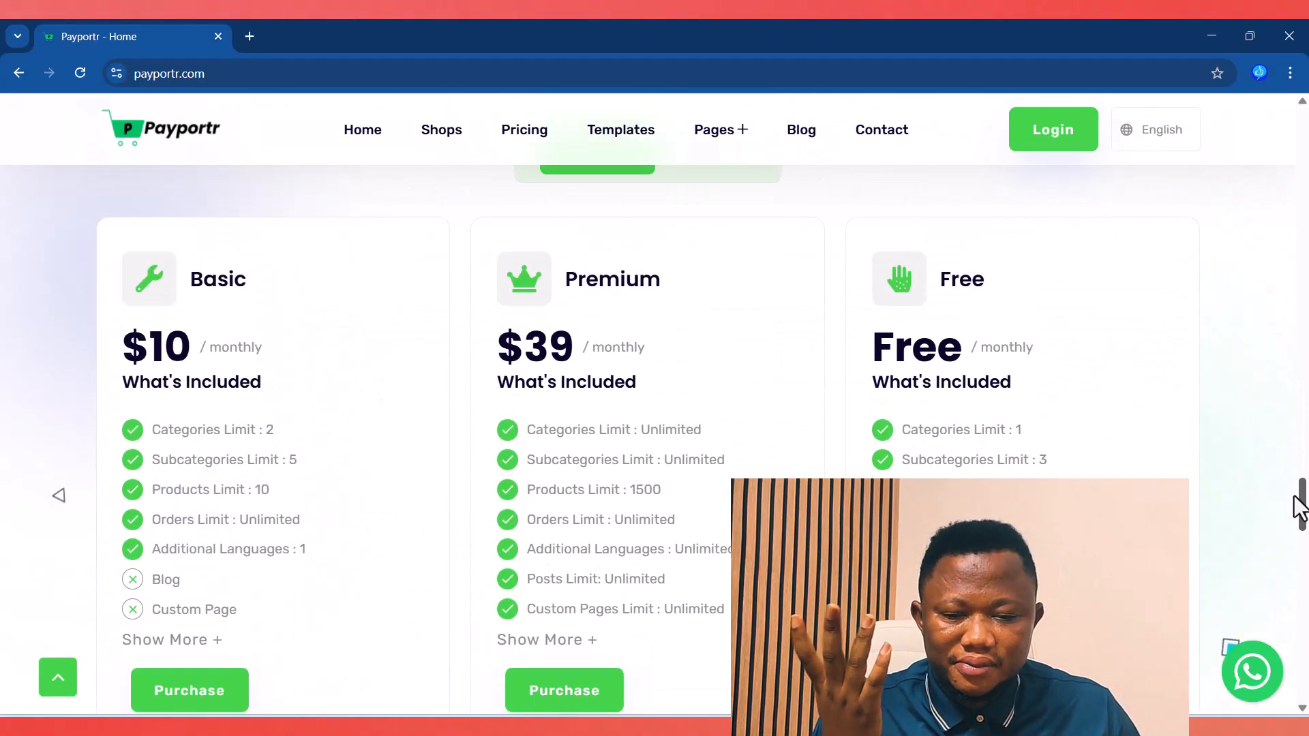
{"action": "scroll", "coordinate": [882, 371], "scroll_direction": "up", "scroll_amount": 4}
{"action": "left_click", "coordinate": [734, 410]}
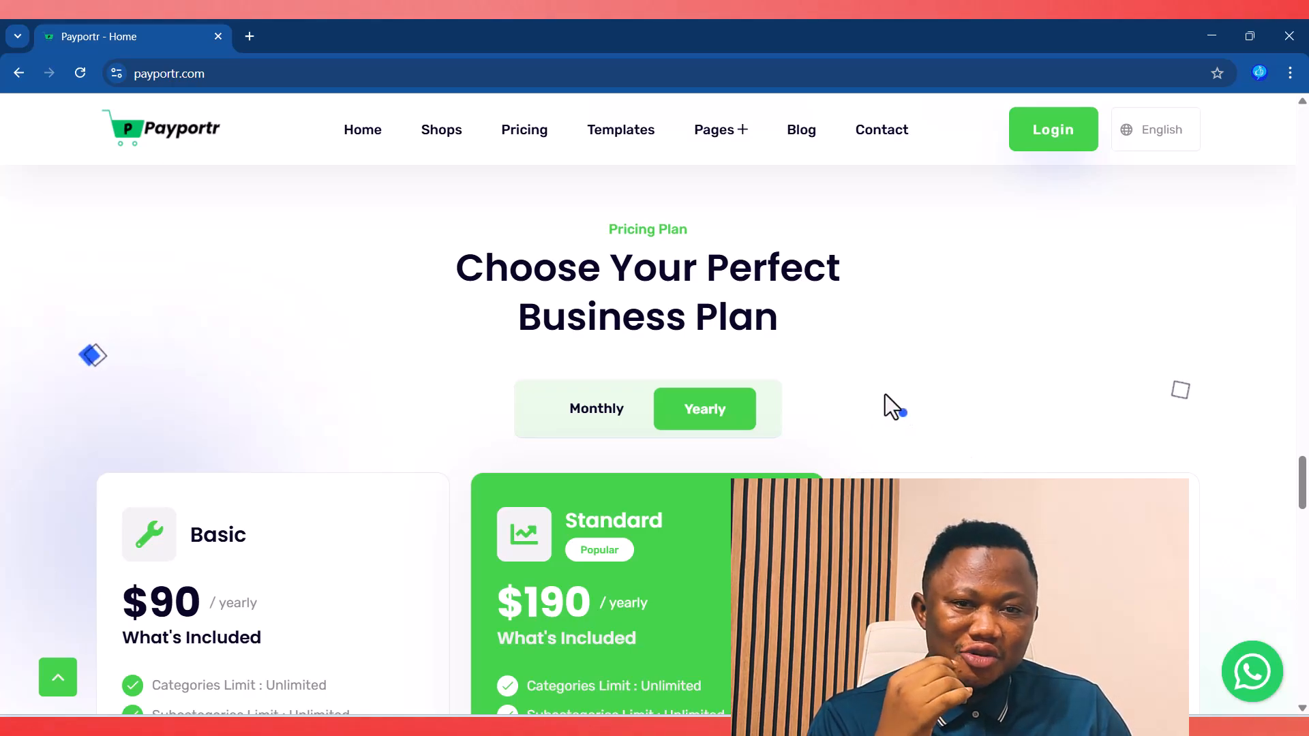
{"action": "scroll", "coordinate": [885, 394], "scroll_direction": "down", "scroll_amount": 3}
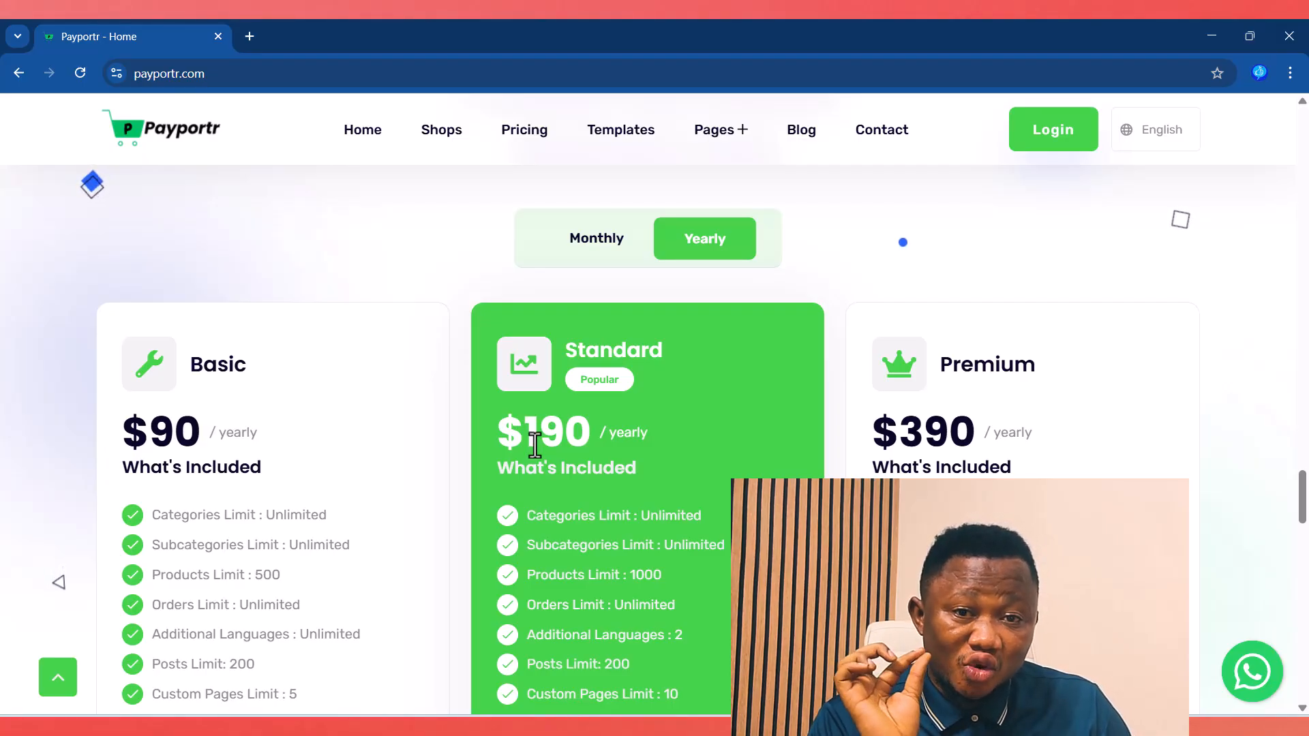
{"action": "scroll", "coordinate": [612, 444], "scroll_direction": "down", "scroll_amount": 10}
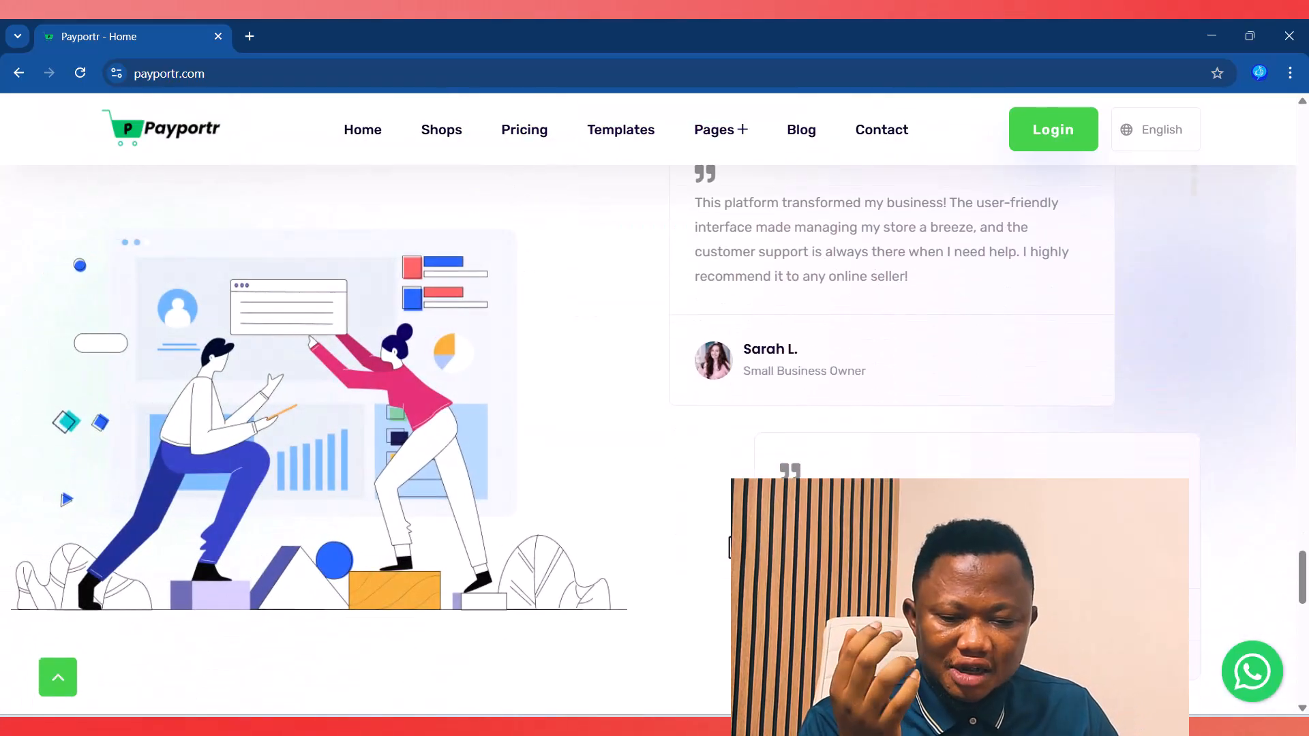
{"action": "scroll", "coordinate": [613, 443], "scroll_direction": "down", "scroll_amount": 6}
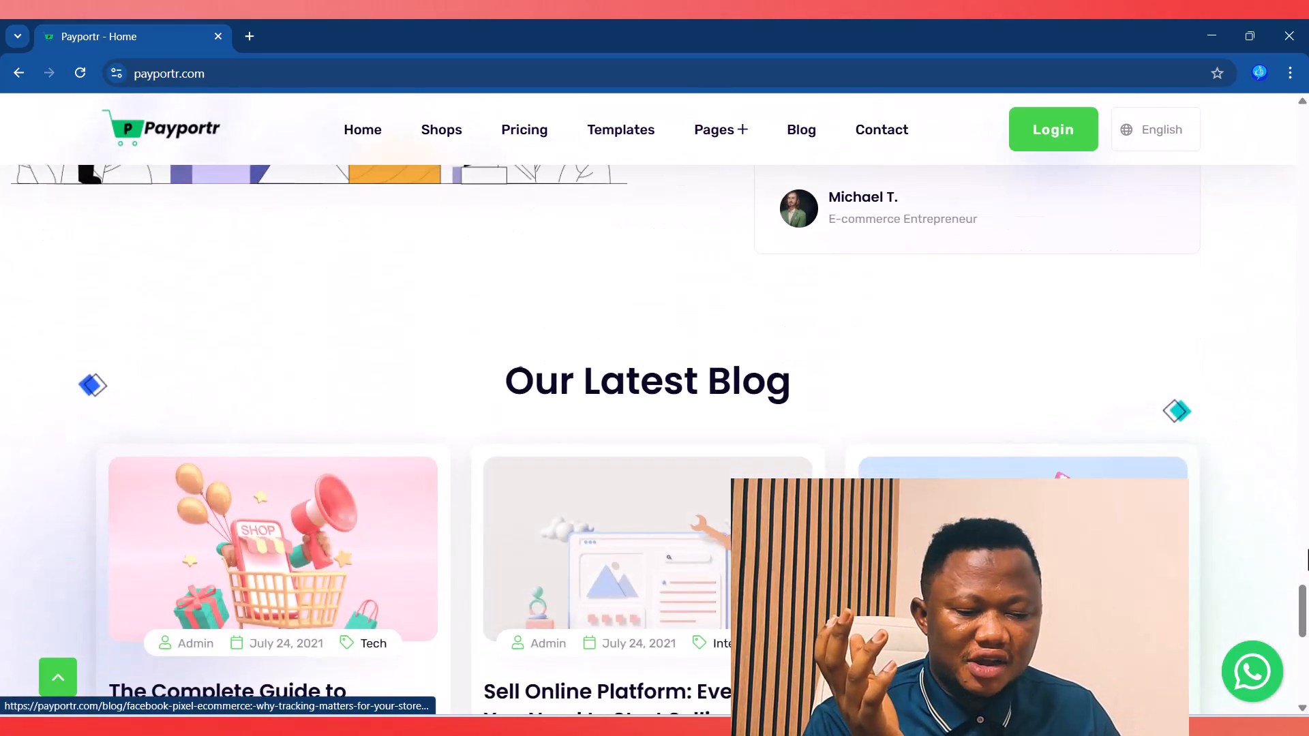
{"action": "left_click_drag", "start_coordinate": [1303, 598], "coordinate": [1299, 132]}
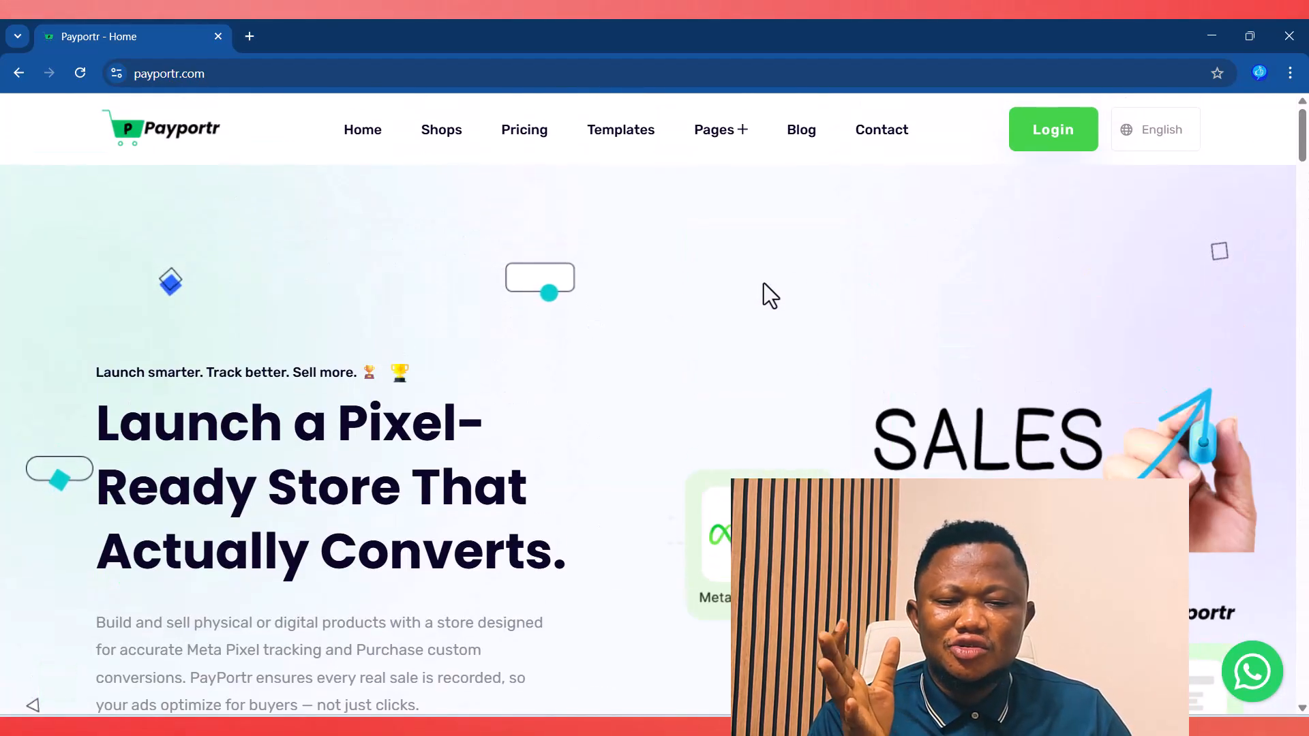
Step: Go to the Templates page and dismiss the notifications prompt
{"action": "left_click", "coordinate": [625, 140]}
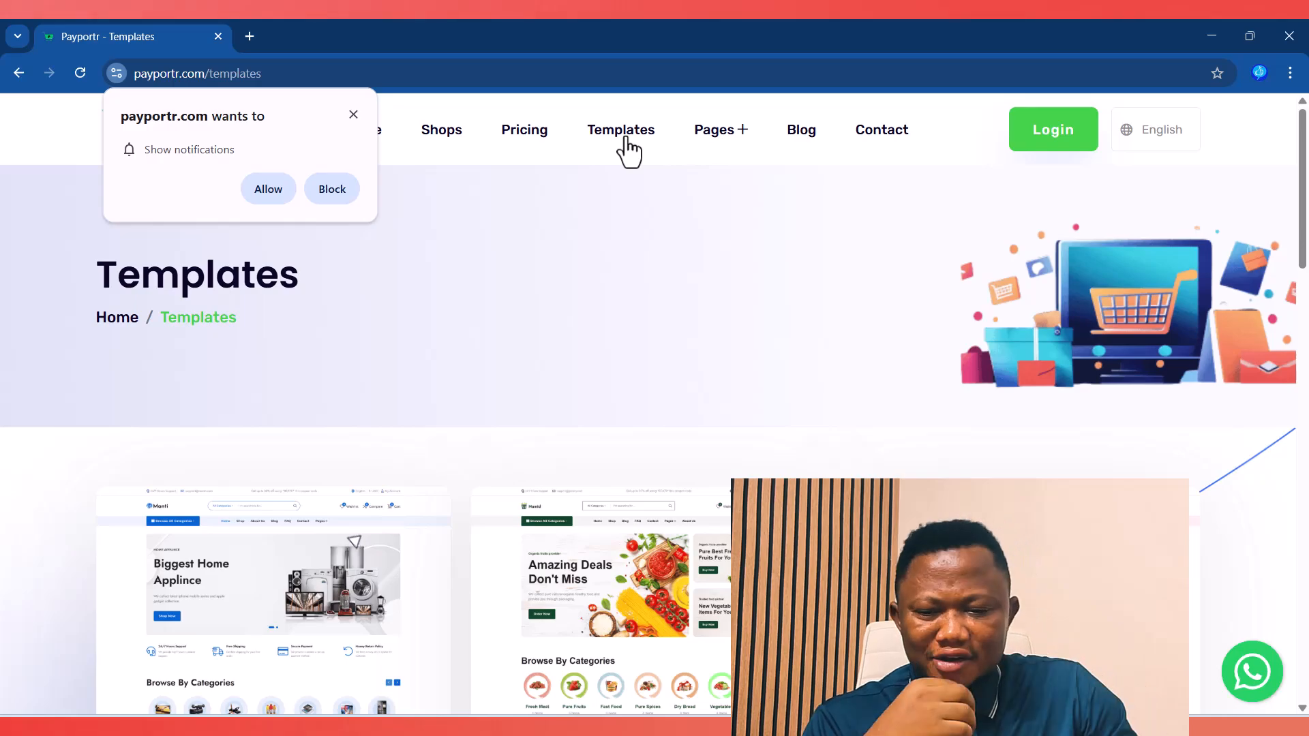
{"action": "left_click", "coordinate": [353, 115]}
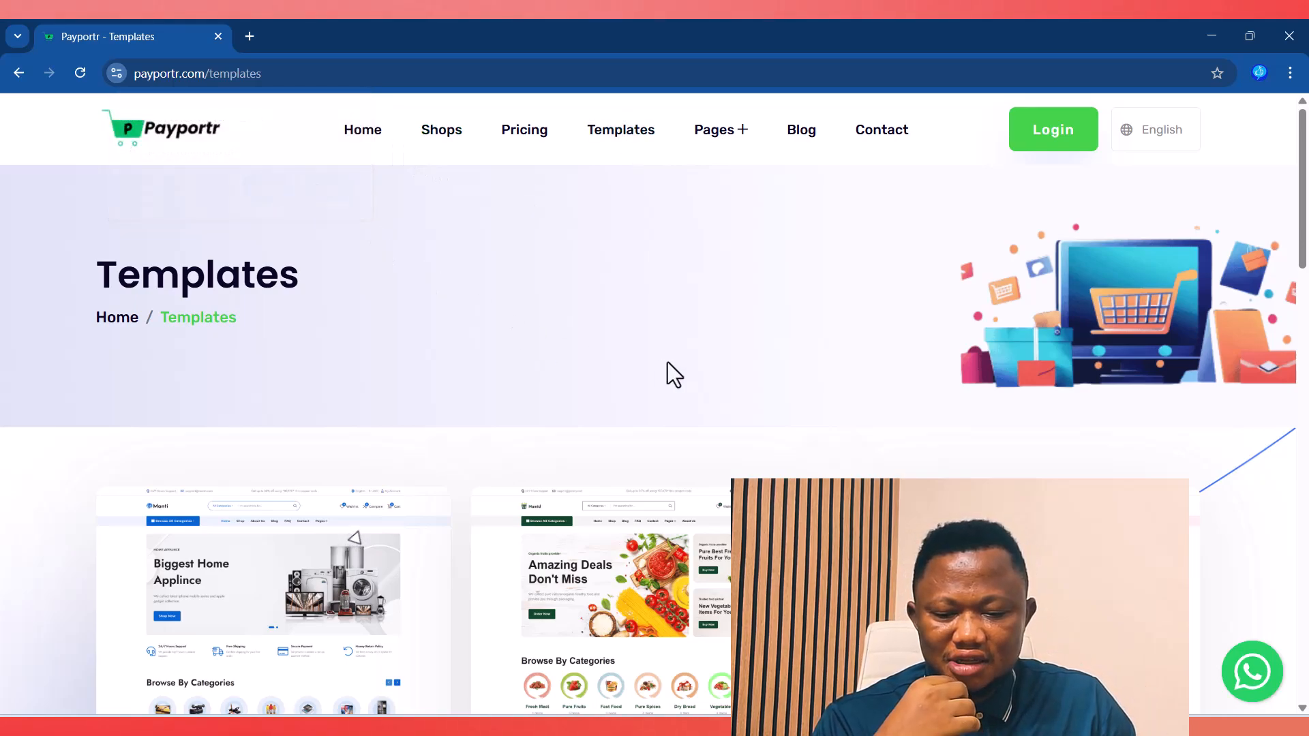
{"action": "scroll", "coordinate": [682, 366], "scroll_direction": "down", "scroll_amount": 3}
{"action": "scroll", "coordinate": [827, 418], "scroll_direction": "up", "scroll_amount": 3}
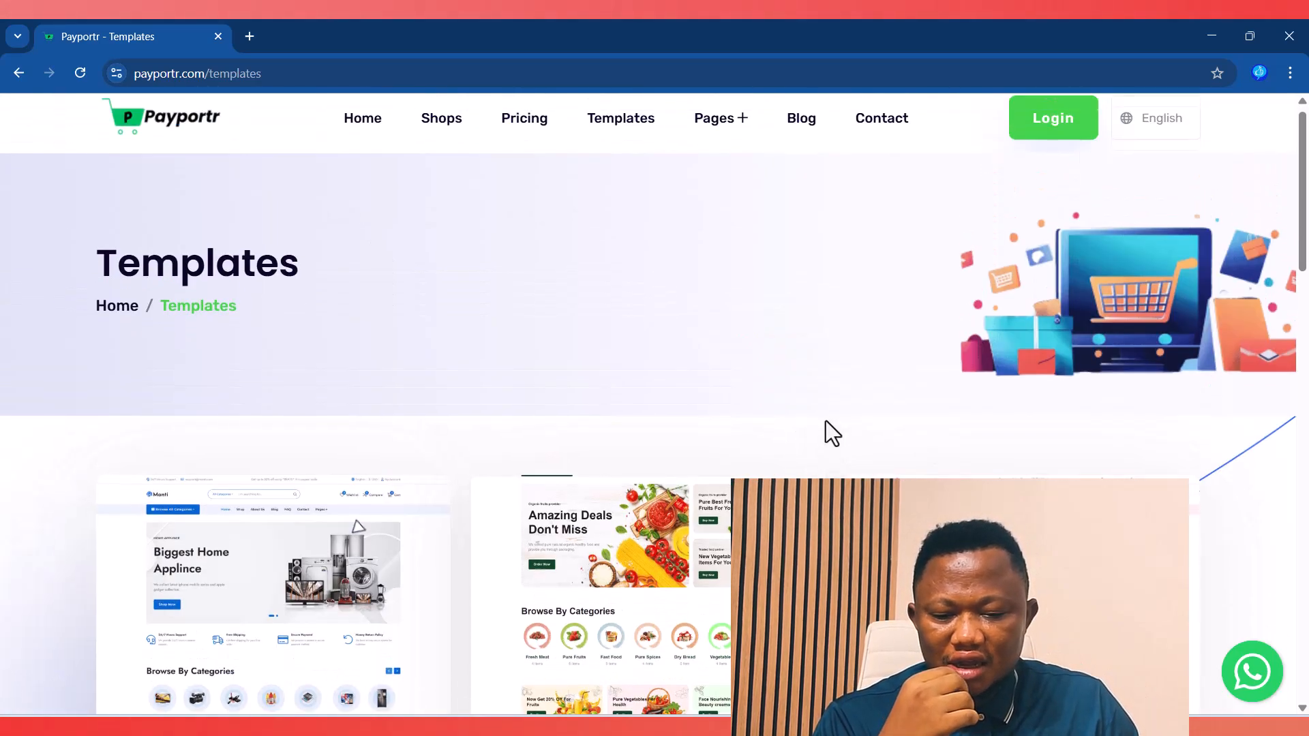
{"action": "scroll", "coordinate": [825, 420], "scroll_direction": "down", "scroll_amount": 5}
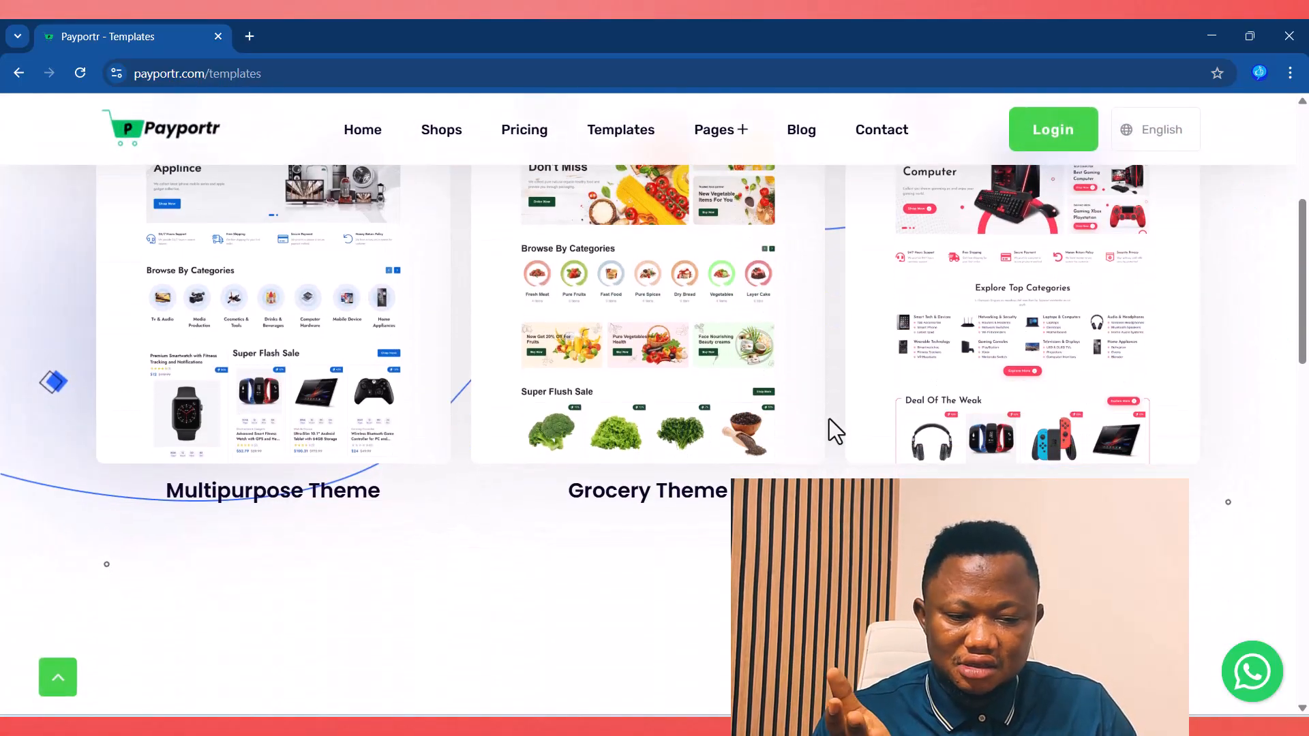
Step: Open the Multipurpose, Grocery and Electi theme demo stores in separate tabs
{"action": "left_click", "coordinate": [295, 299]}
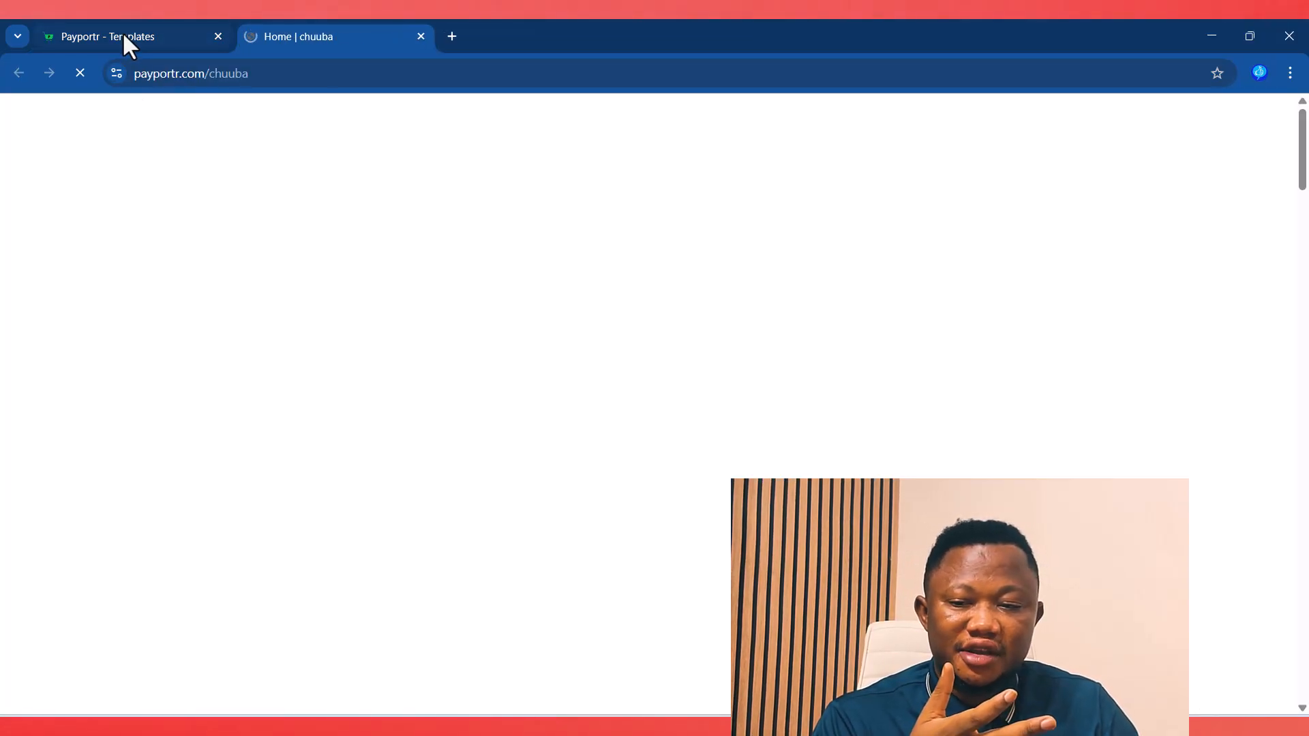
{"action": "left_click", "coordinate": [122, 34]}
{"action": "left_click", "coordinate": [624, 287]}
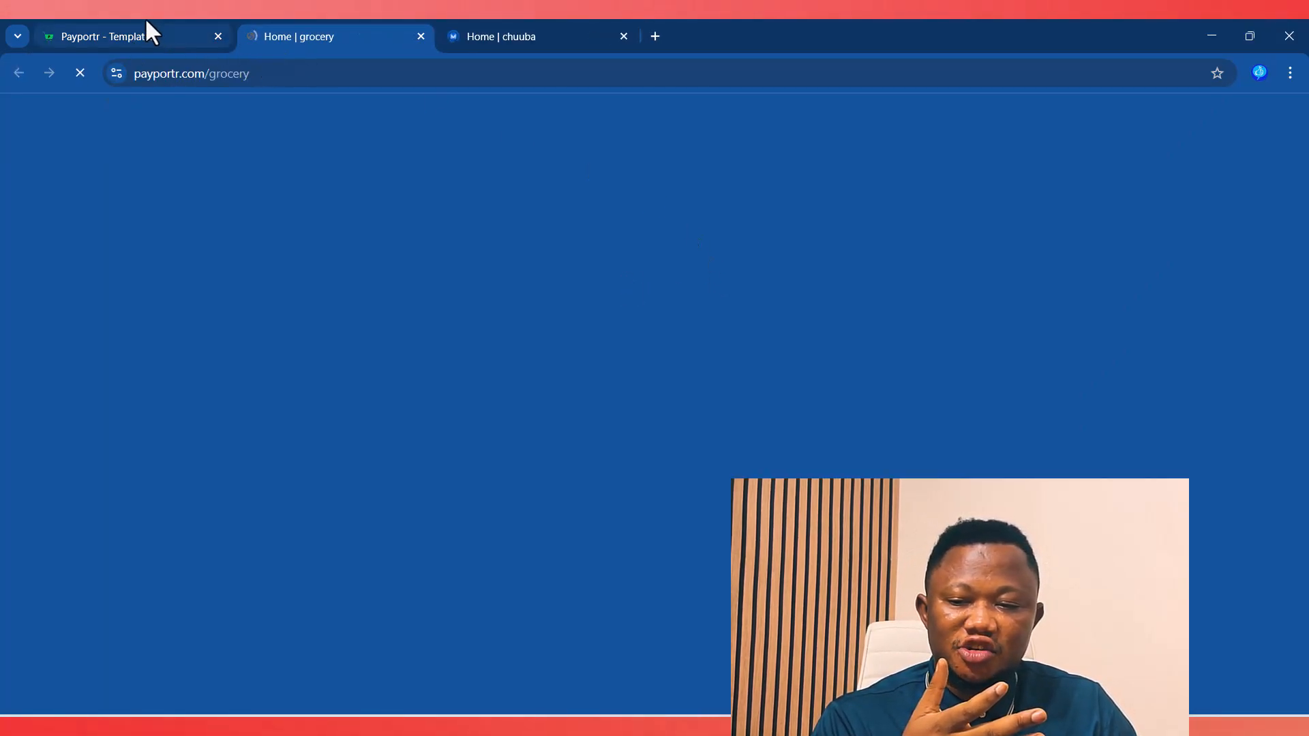
{"action": "left_click", "coordinate": [146, 27]}
{"action": "left_click", "coordinate": [929, 239]}
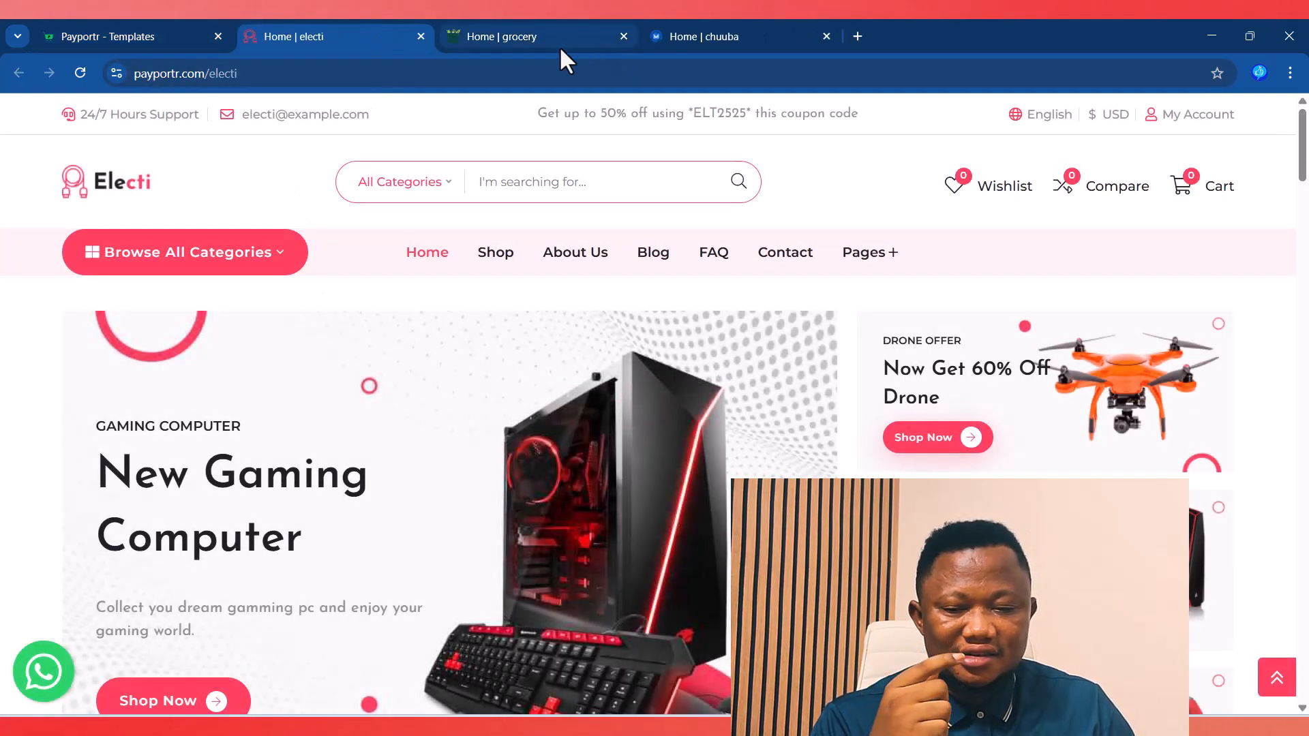
Step: Browse the Electi demo's categories and deals, then switch to the Namid grocery demo tab
{"action": "scroll", "coordinate": [895, 442], "scroll_direction": "down", "scroll_amount": 3}
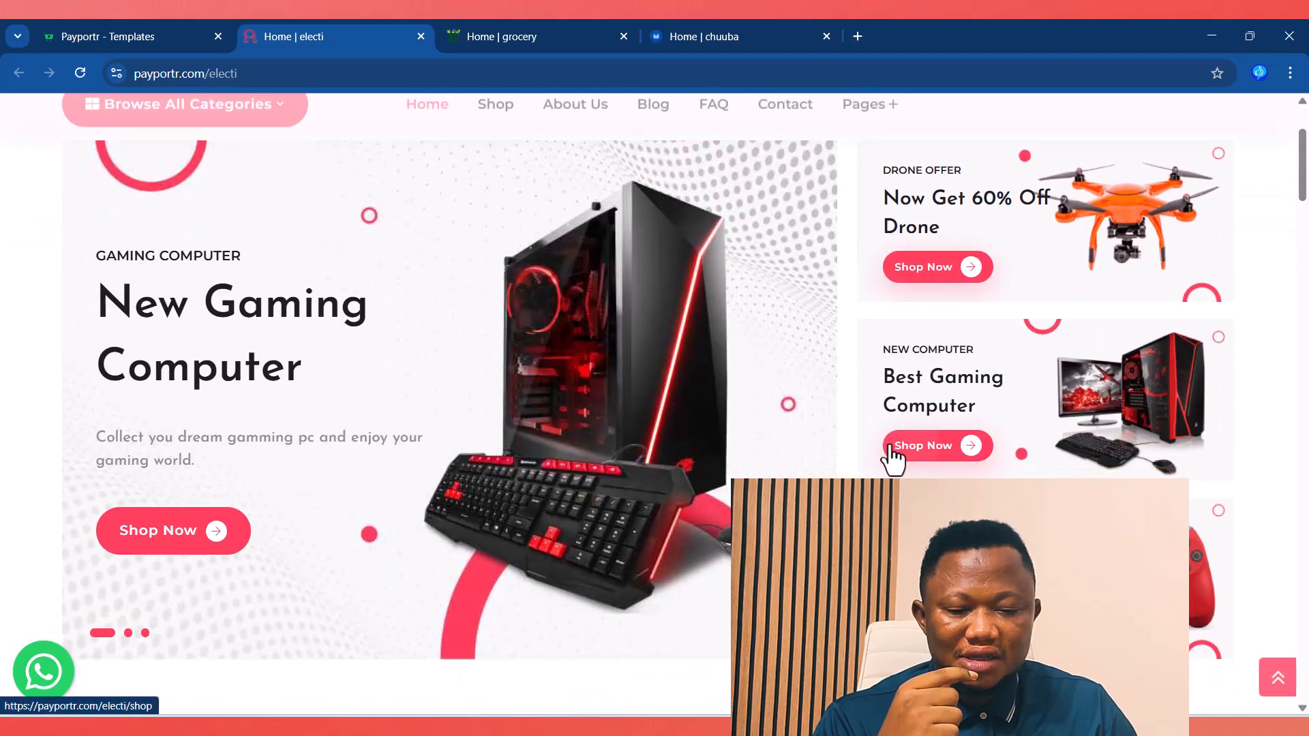
{"action": "scroll", "coordinate": [891, 450], "scroll_direction": "down", "scroll_amount": 4}
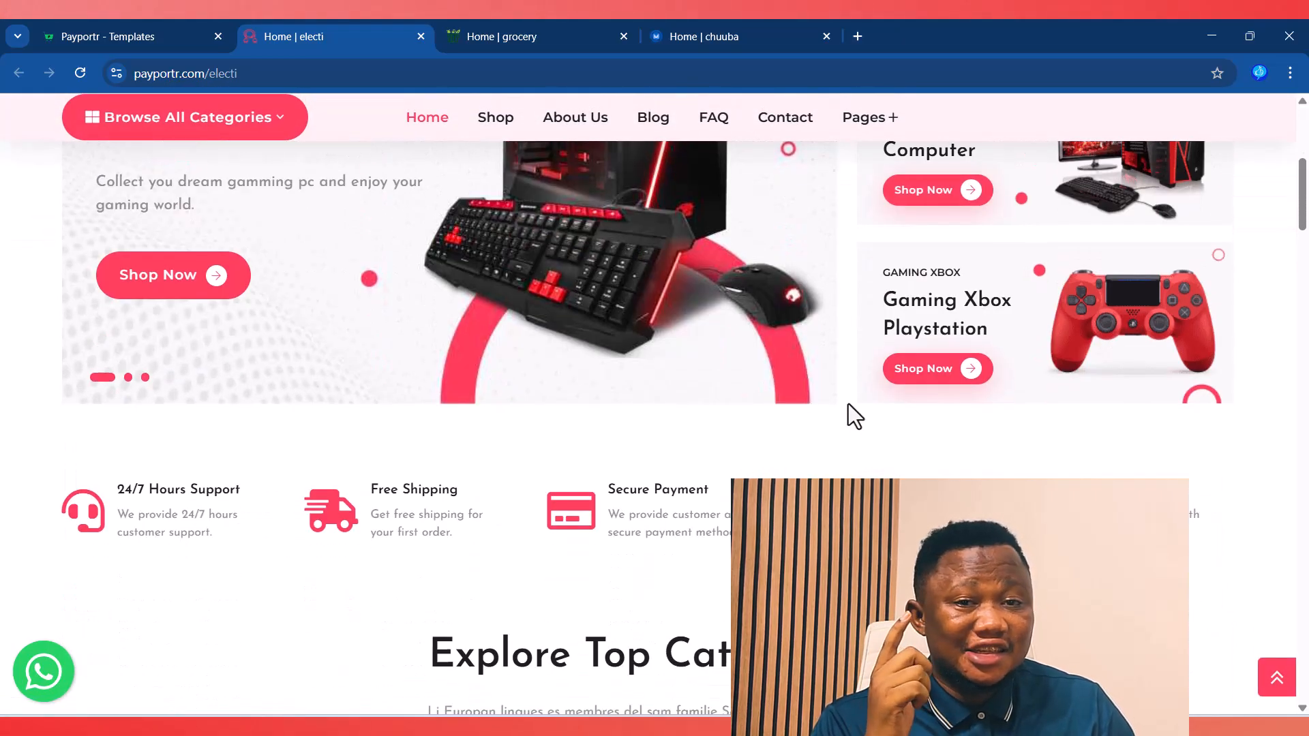
{"action": "scroll", "coordinate": [848, 404], "scroll_direction": "up", "scroll_amount": 3}
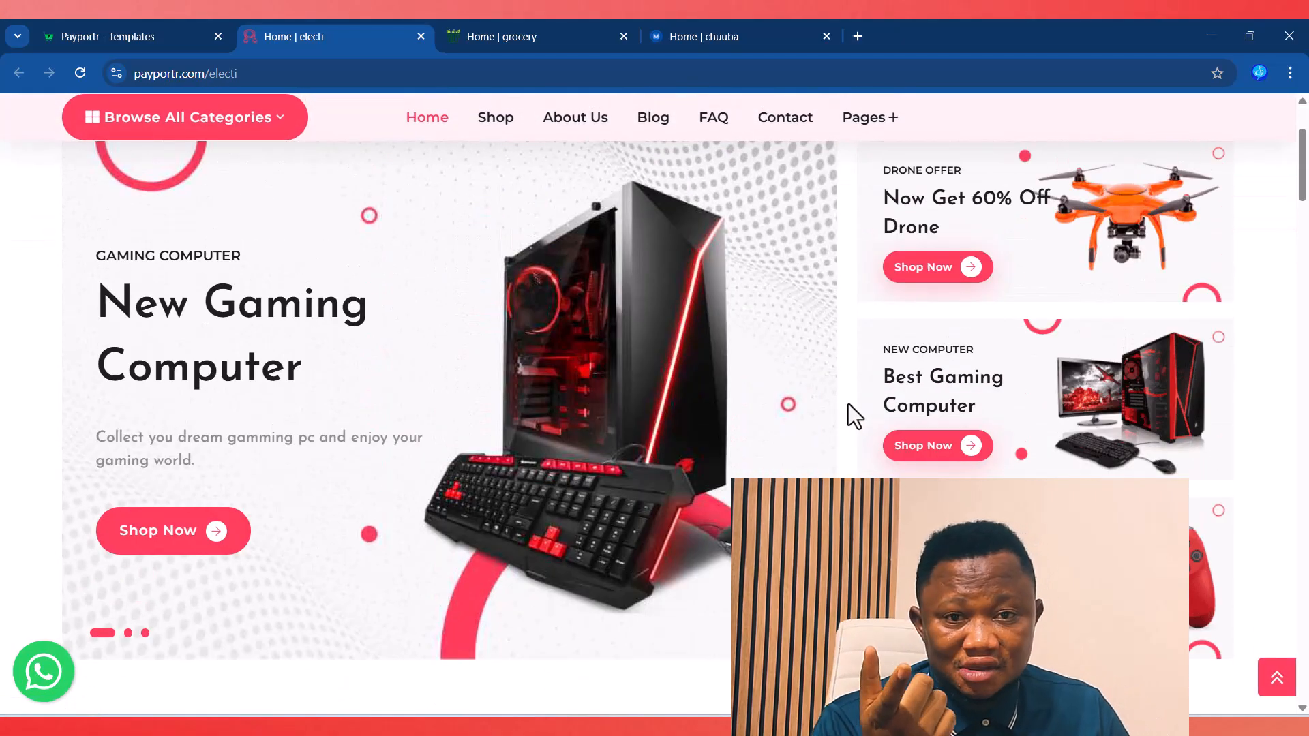
{"action": "scroll", "coordinate": [848, 404], "scroll_direction": "up", "scroll_amount": 2}
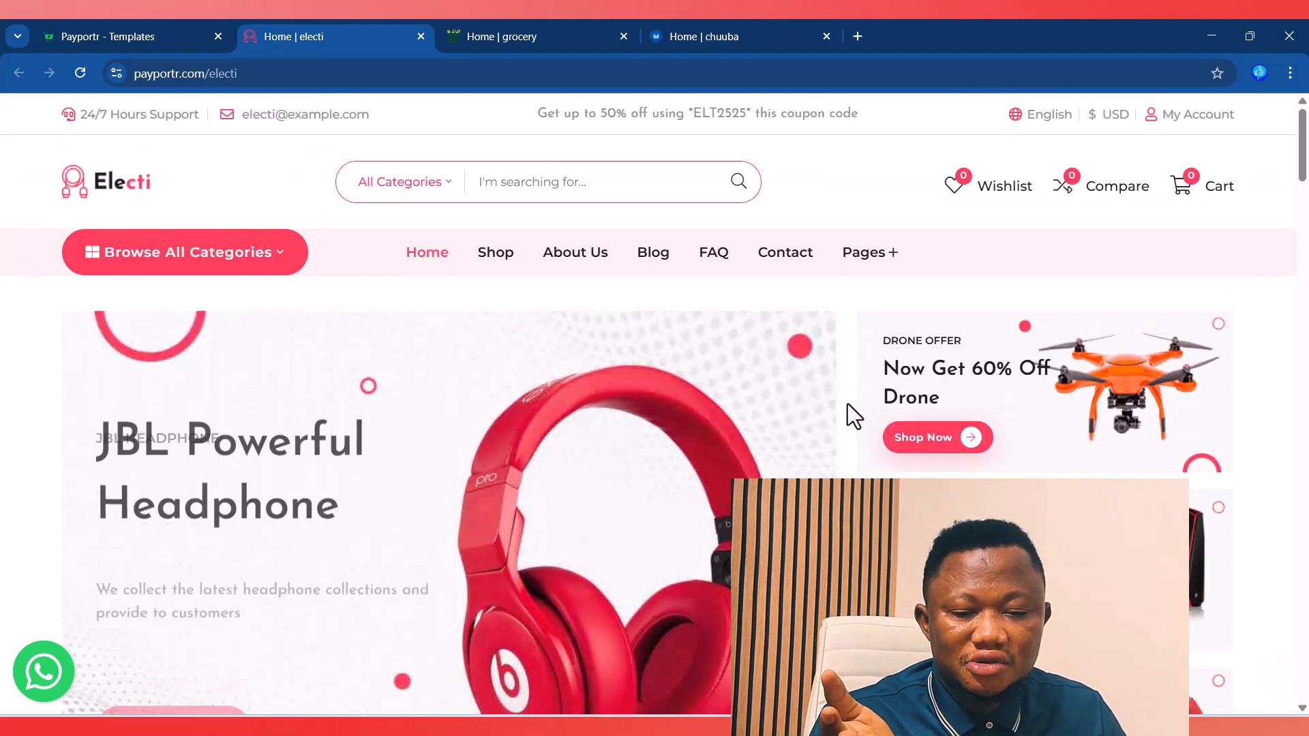
{"action": "scroll", "coordinate": [718, 436], "scroll_direction": "down", "scroll_amount": 1}
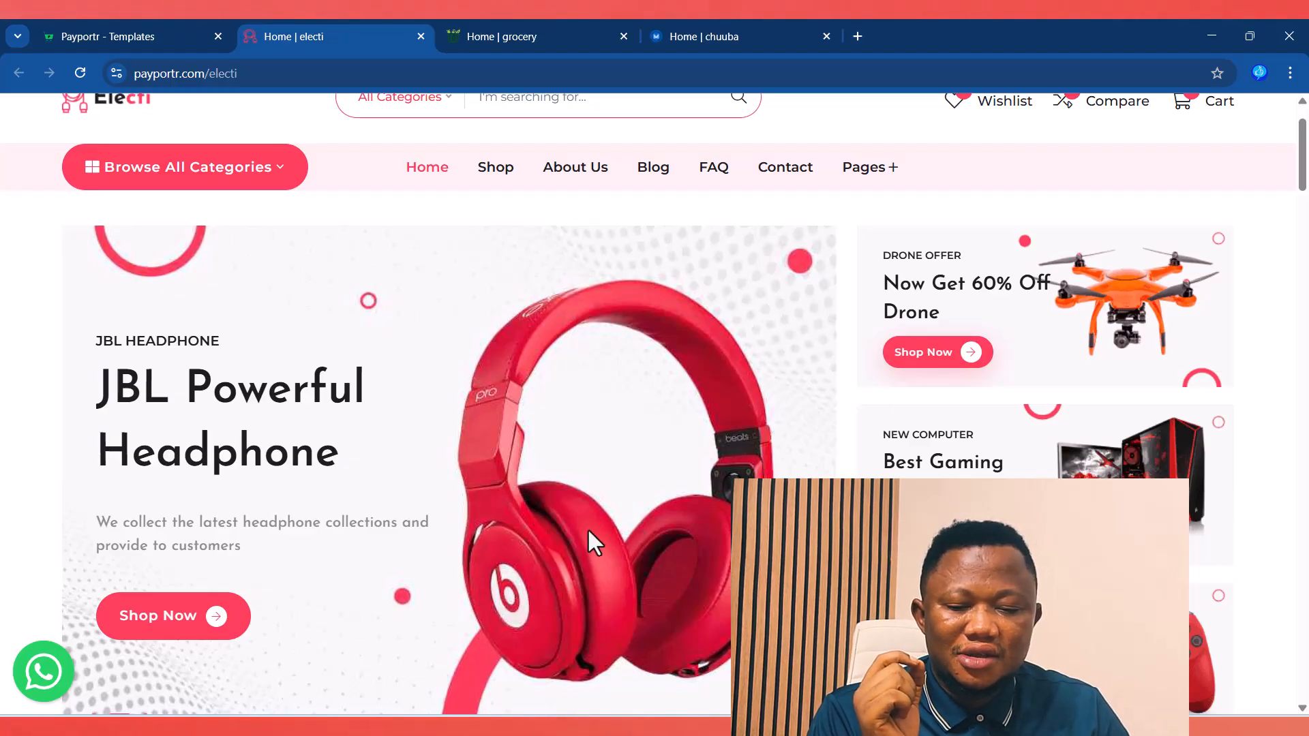
{"action": "scroll", "coordinate": [663, 552], "scroll_direction": "down", "scroll_amount": 10}
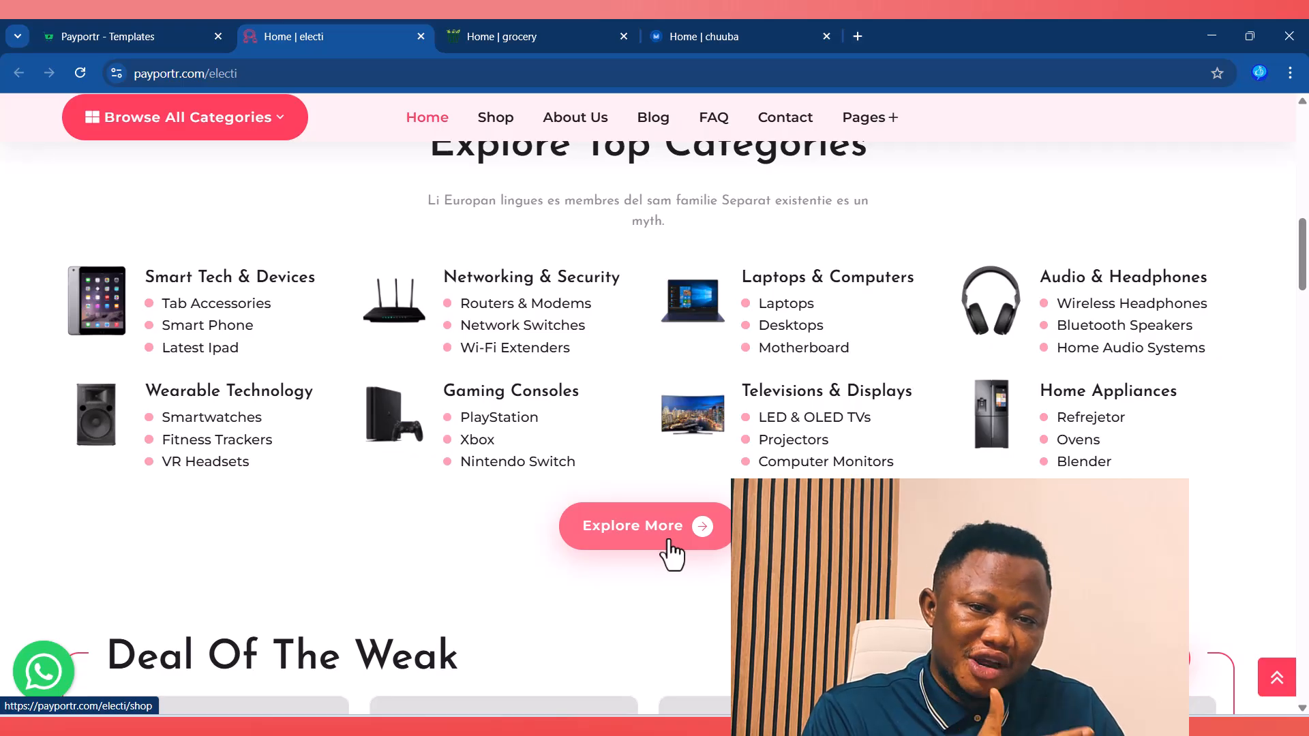
{"action": "scroll", "coordinate": [665, 552], "scroll_direction": "down", "scroll_amount": 5}
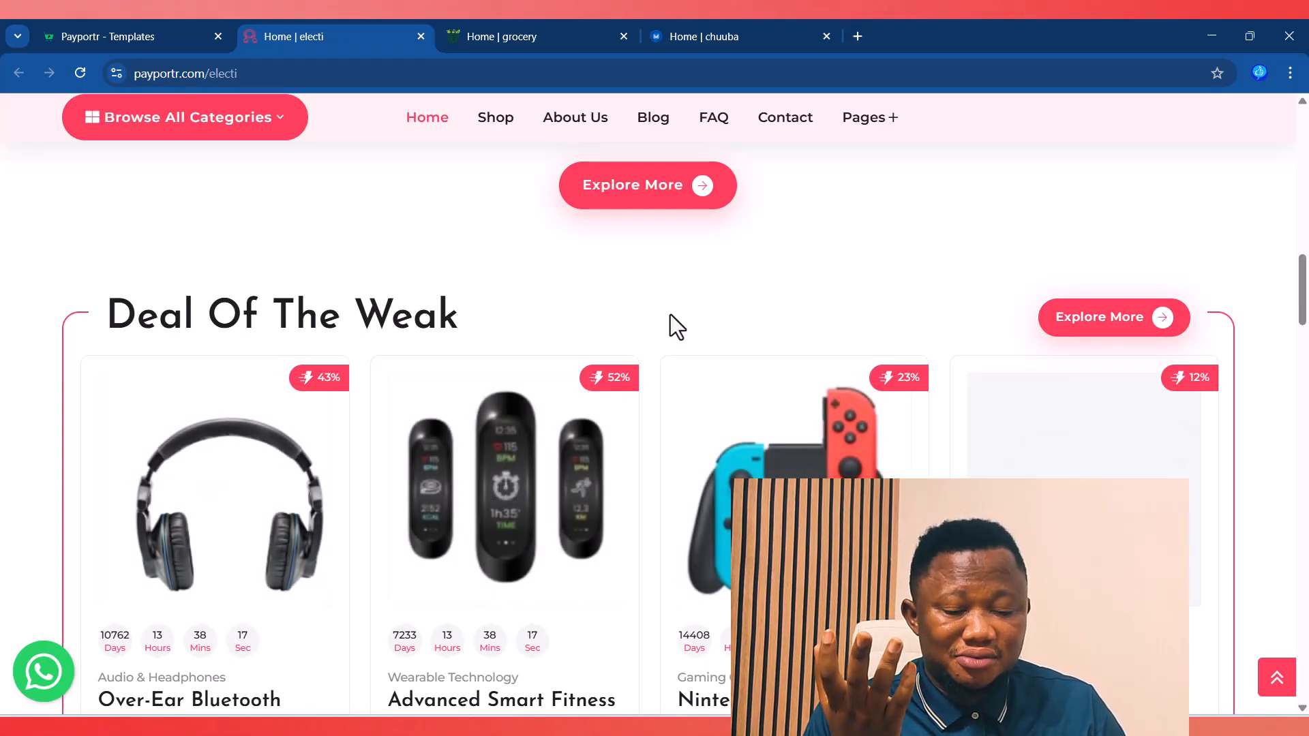
{"action": "scroll", "coordinate": [670, 313], "scroll_direction": "down", "scroll_amount": 5}
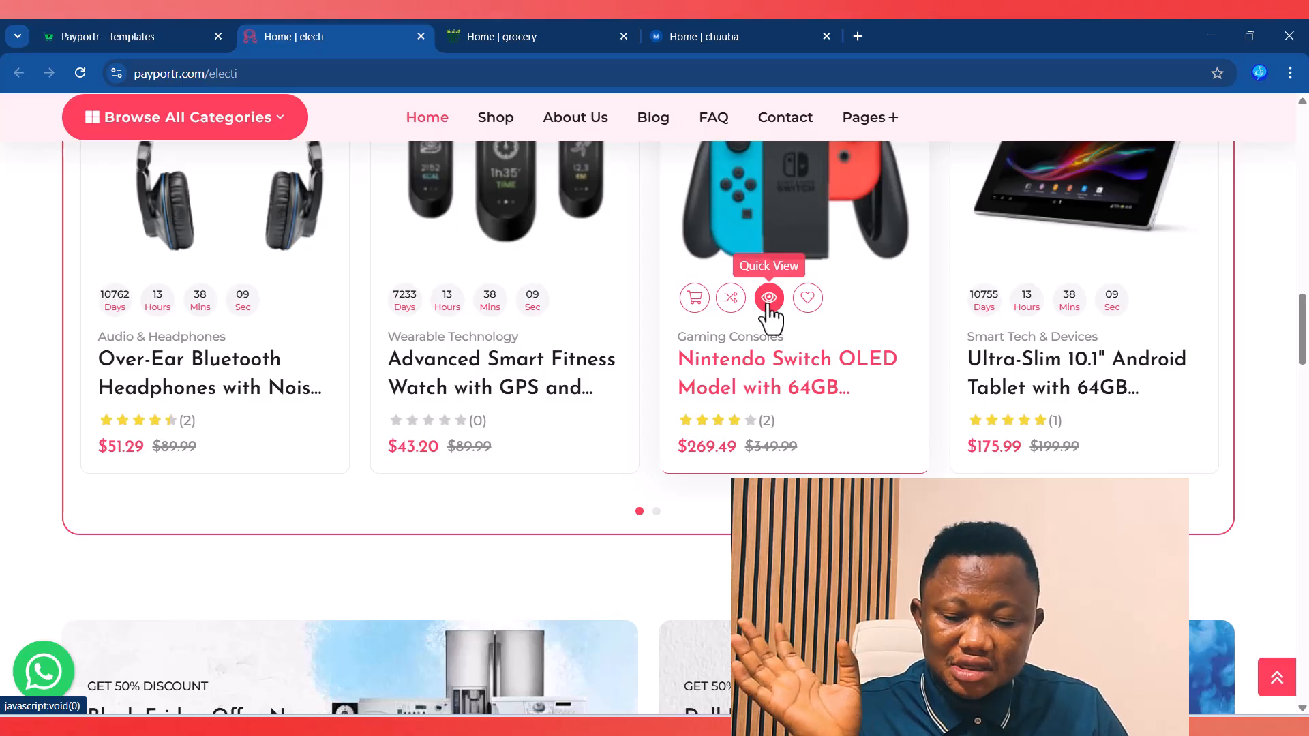
{"action": "scroll", "coordinate": [681, 372], "scroll_direction": "up", "scroll_amount": 5}
{"action": "scroll", "coordinate": [682, 363], "scroll_direction": "up", "scroll_amount": 5}
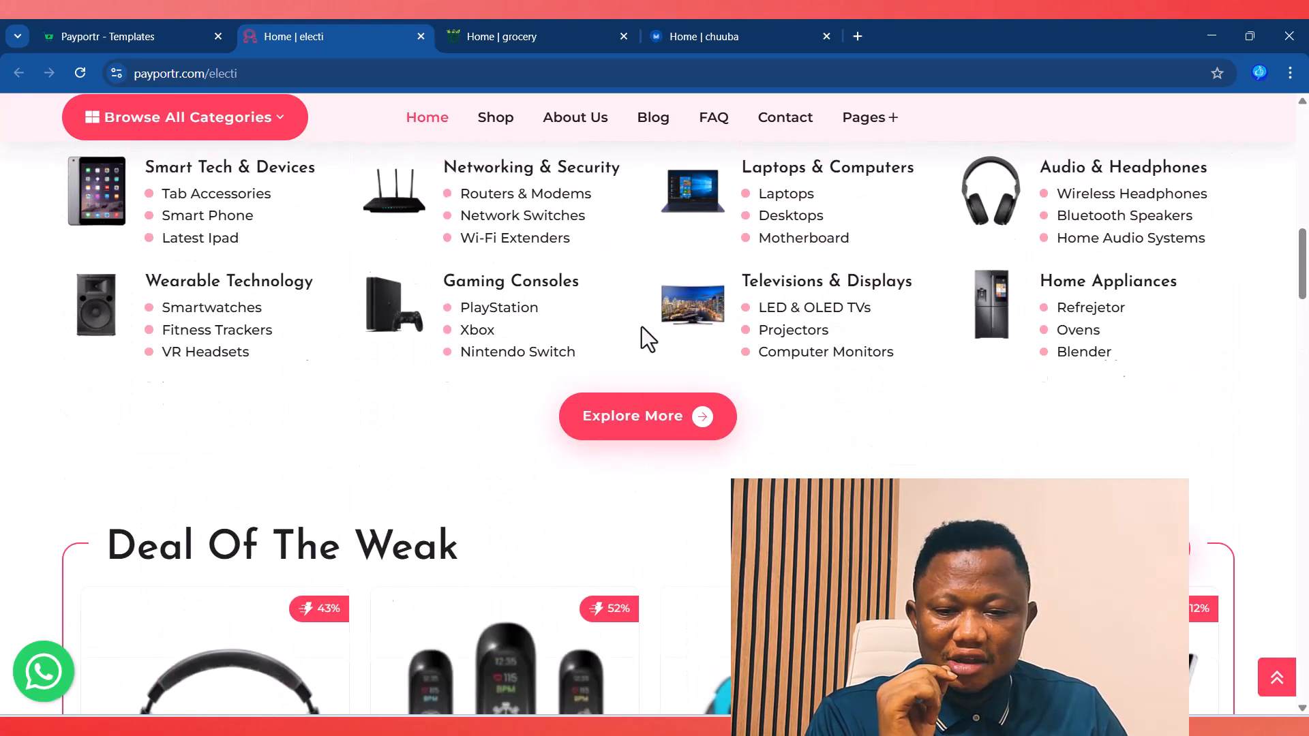
{"action": "left_click", "coordinate": [513, 34]}
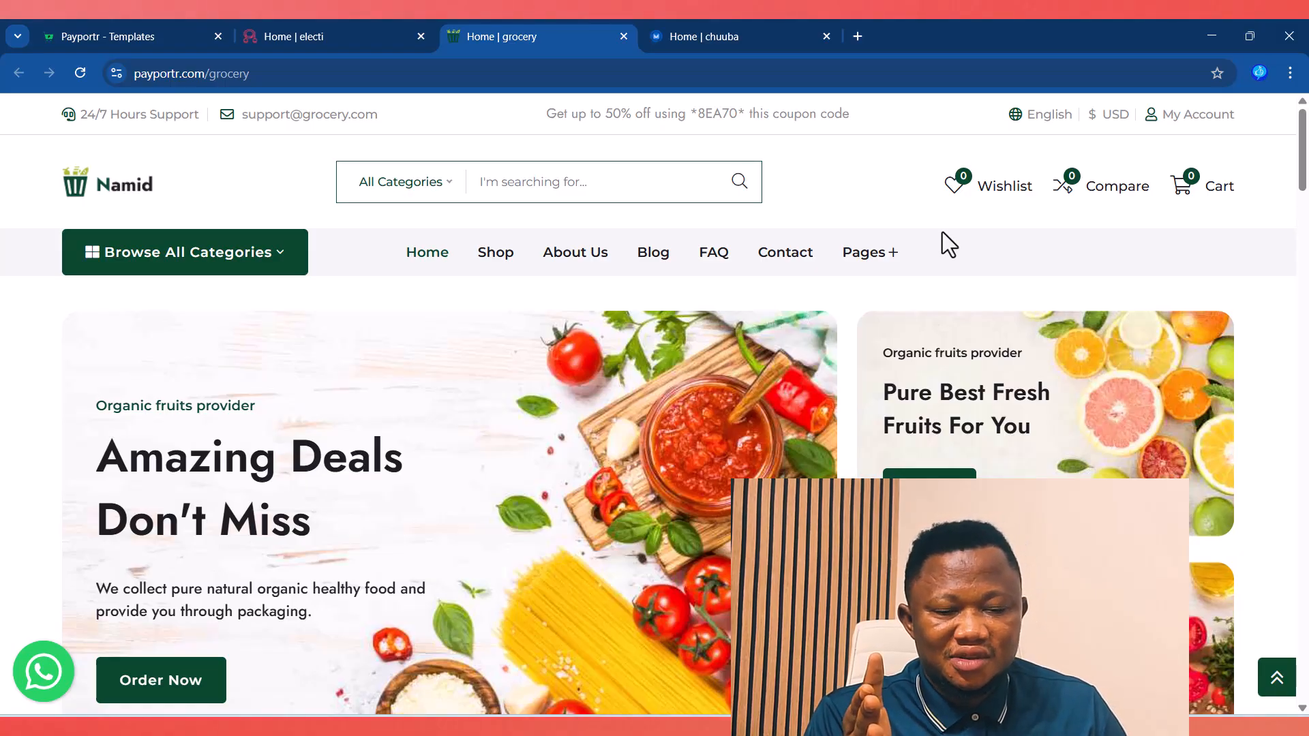
Step: Scroll through the Namid grocery demo home page, then switch to the Manti demo tab
{"action": "scroll", "coordinate": [964, 325], "scroll_direction": "down", "scroll_amount": 7}
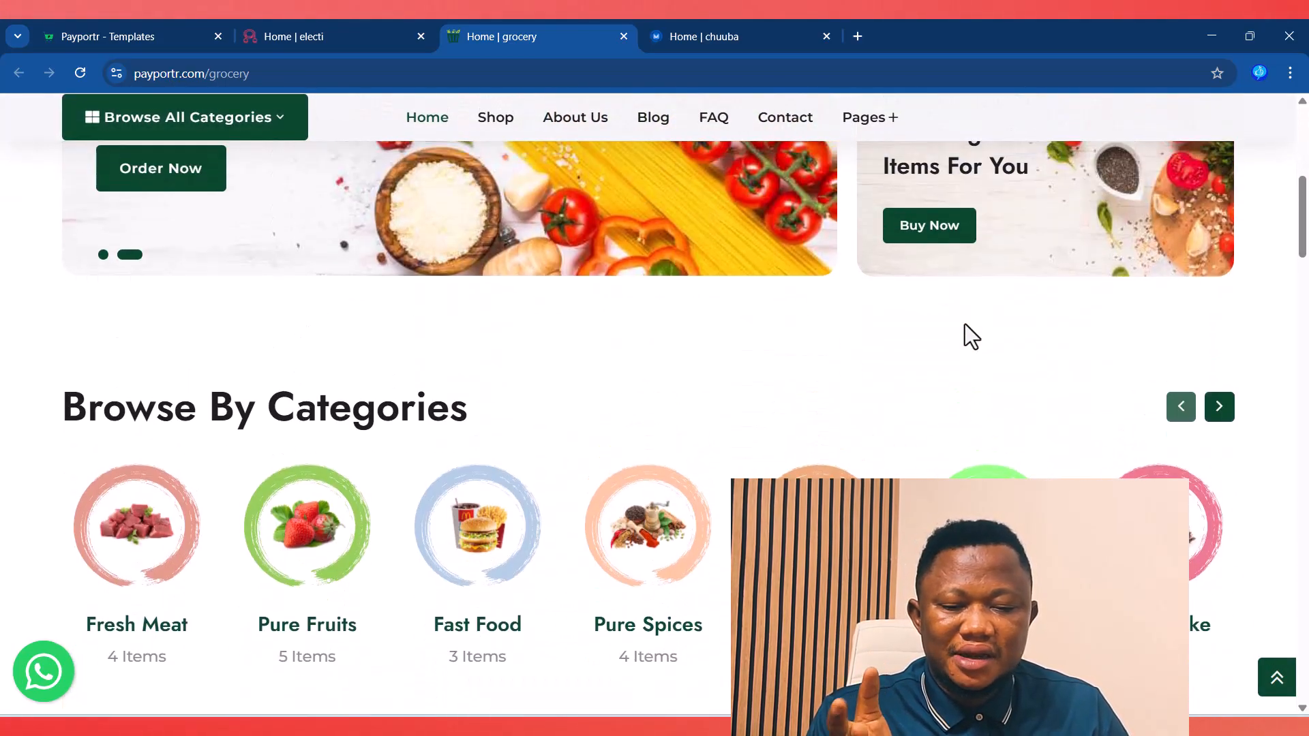
{"action": "scroll", "coordinate": [964, 324], "scroll_direction": "down", "scroll_amount": 2}
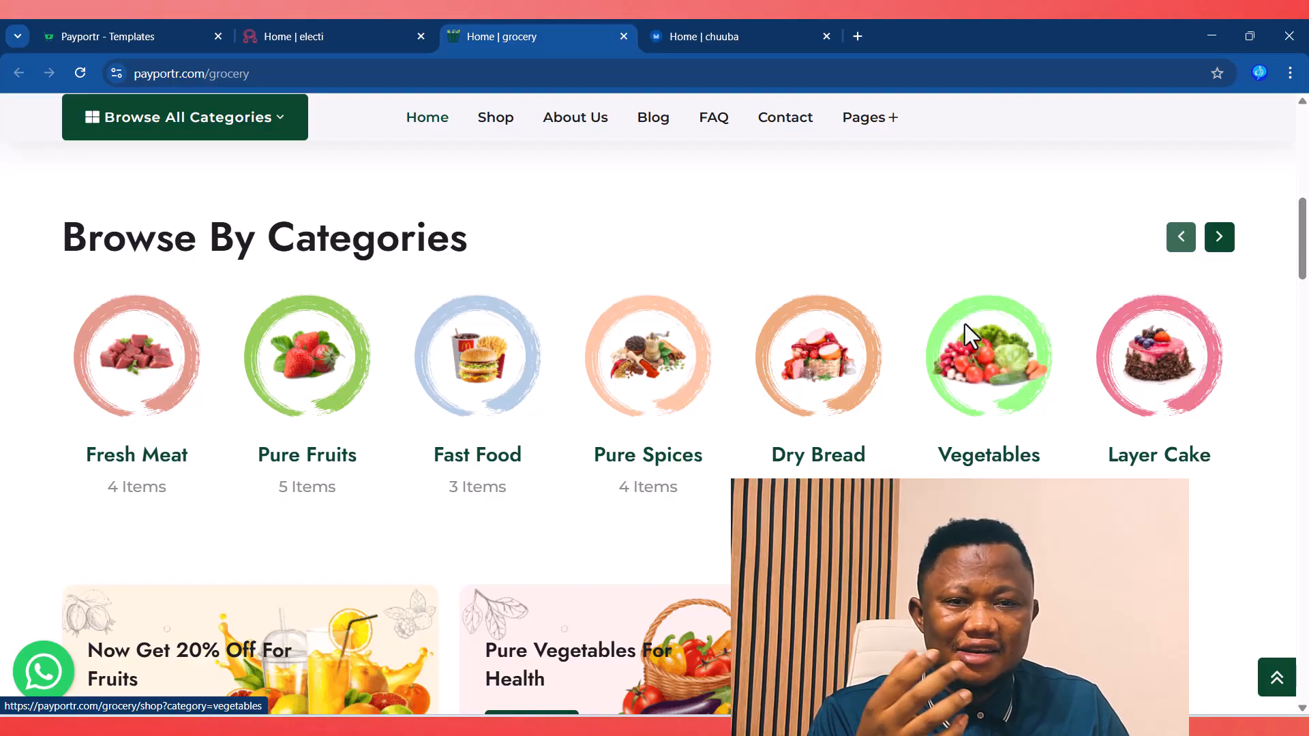
{"action": "scroll", "coordinate": [964, 324], "scroll_direction": "up", "scroll_amount": 5}
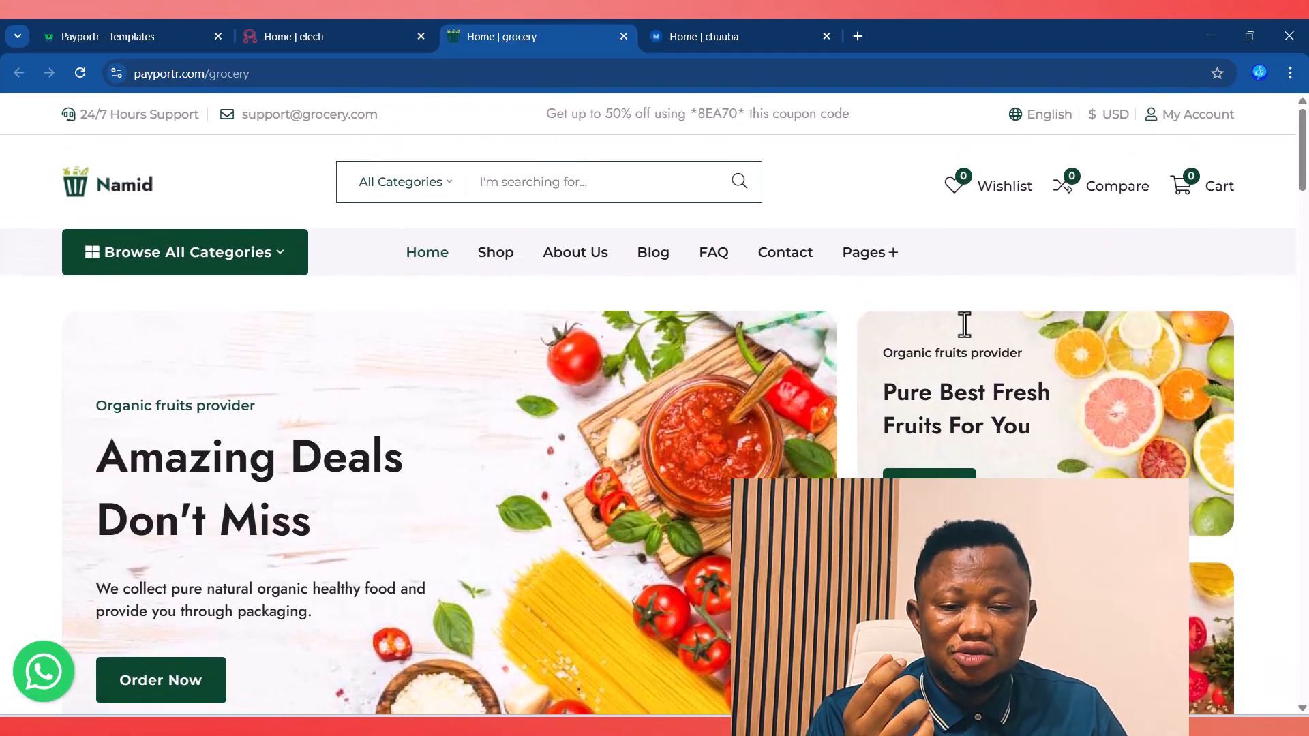
{"action": "left_click", "coordinate": [723, 37]}
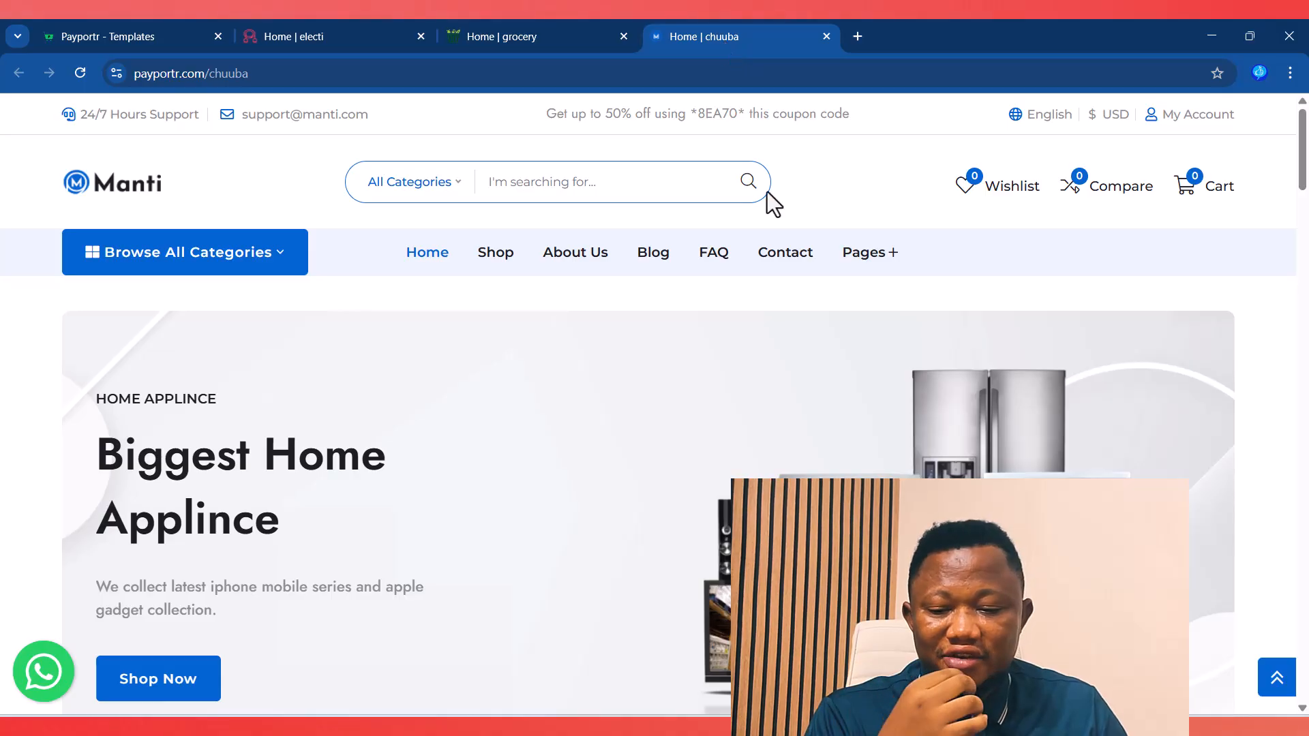
Step: Scroll the Manti storefront, jump back to the top, and close the grocery demo tab
{"action": "scroll", "coordinate": [603, 480], "scroll_direction": "down", "scroll_amount": 10}
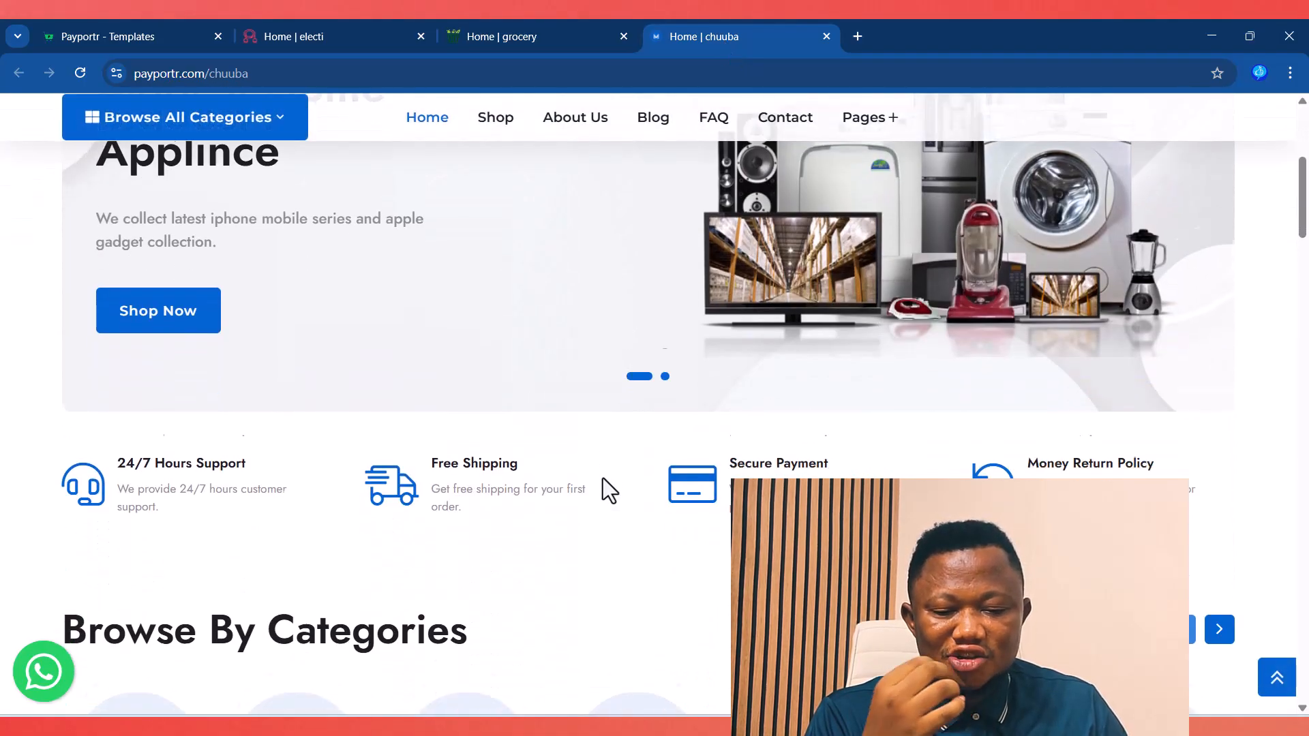
{"action": "scroll", "coordinate": [603, 477], "scroll_direction": "down", "scroll_amount": 4}
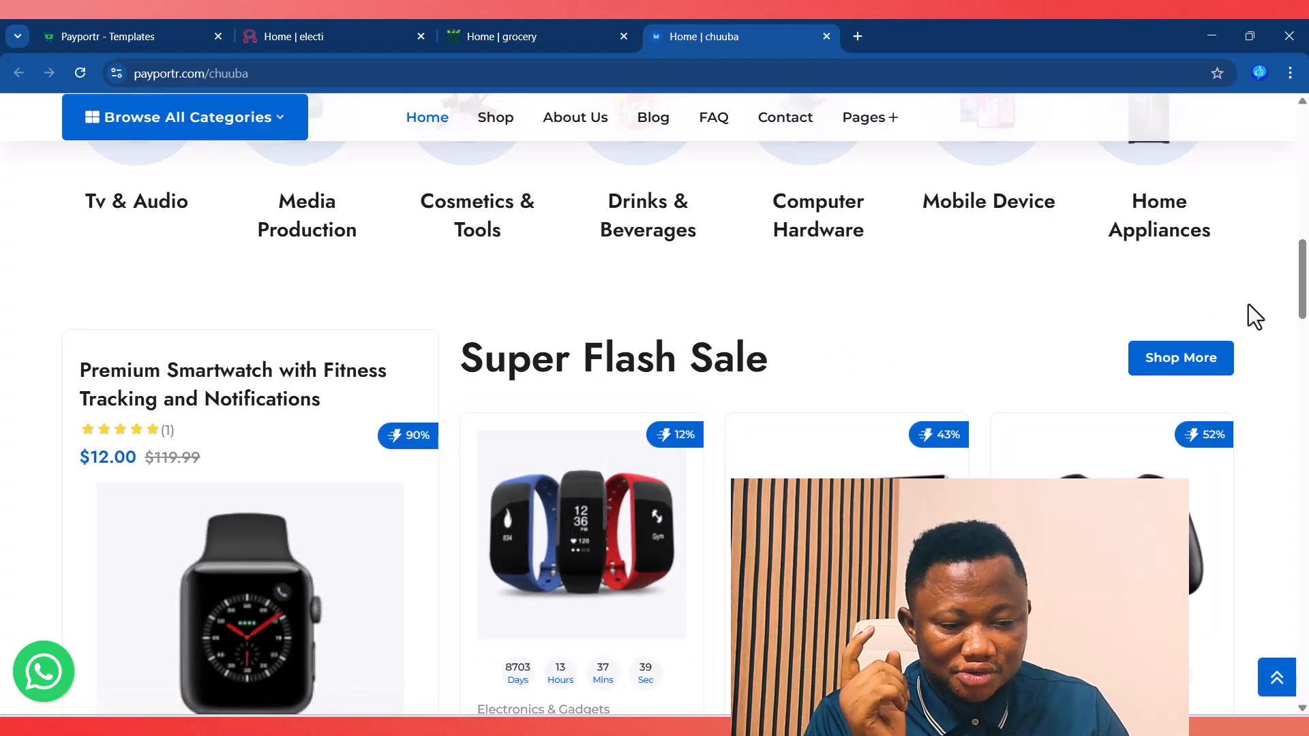
{"action": "left_click_drag", "start_coordinate": [1303, 280], "coordinate": [1303, 361]}
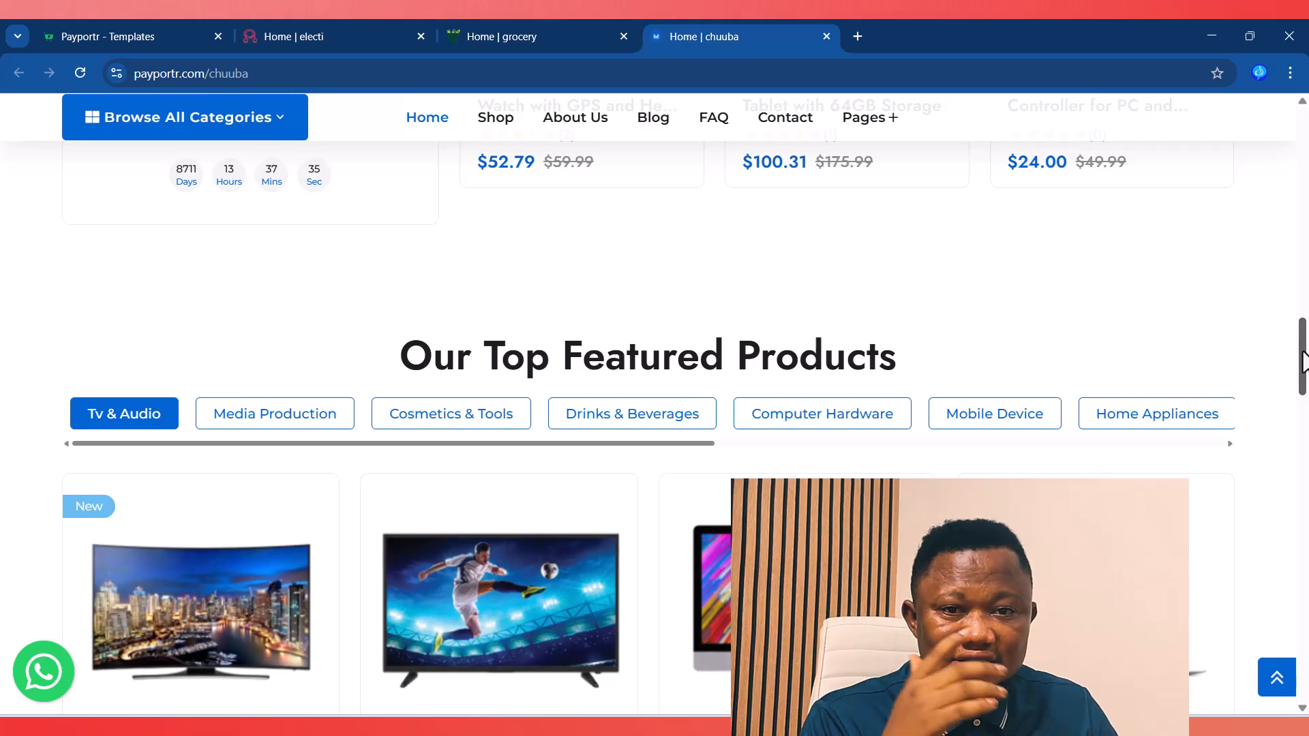
{"action": "left_click_drag", "start_coordinate": [1302, 362], "coordinate": [1302, 598]}
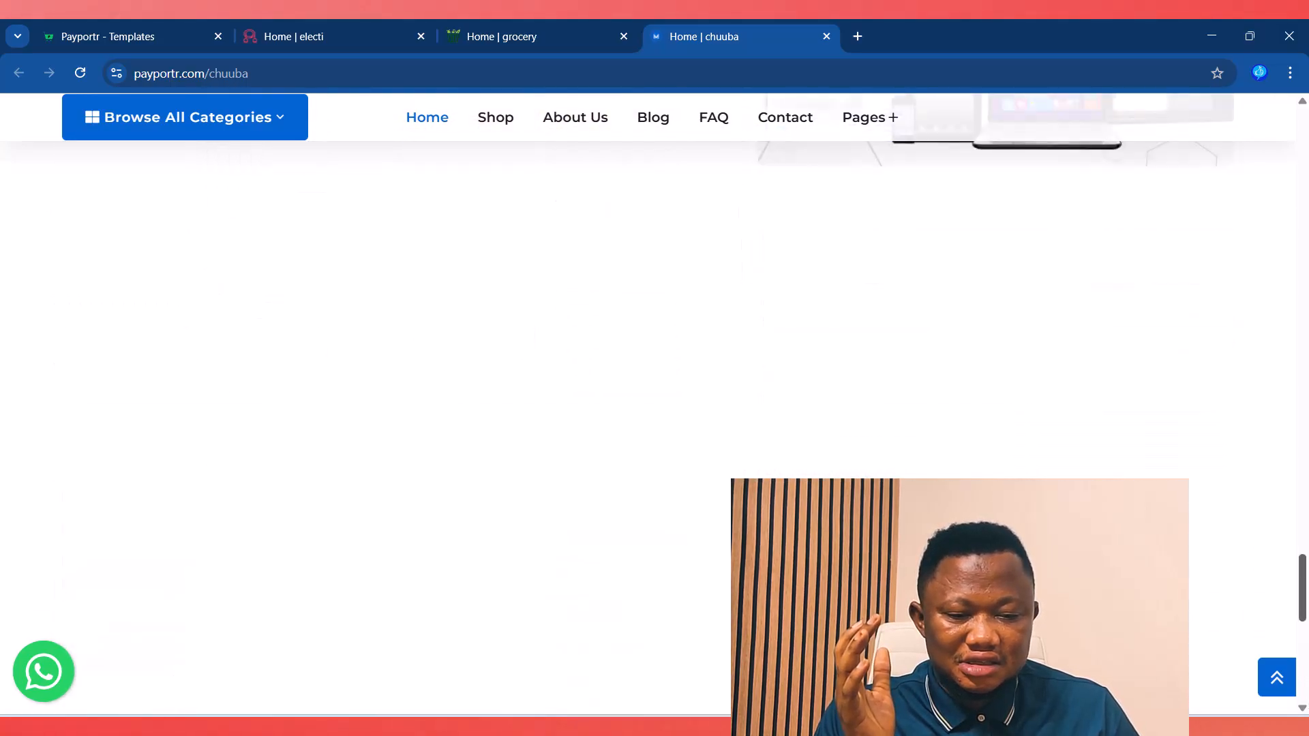
{"action": "left_click", "coordinate": [1277, 677]}
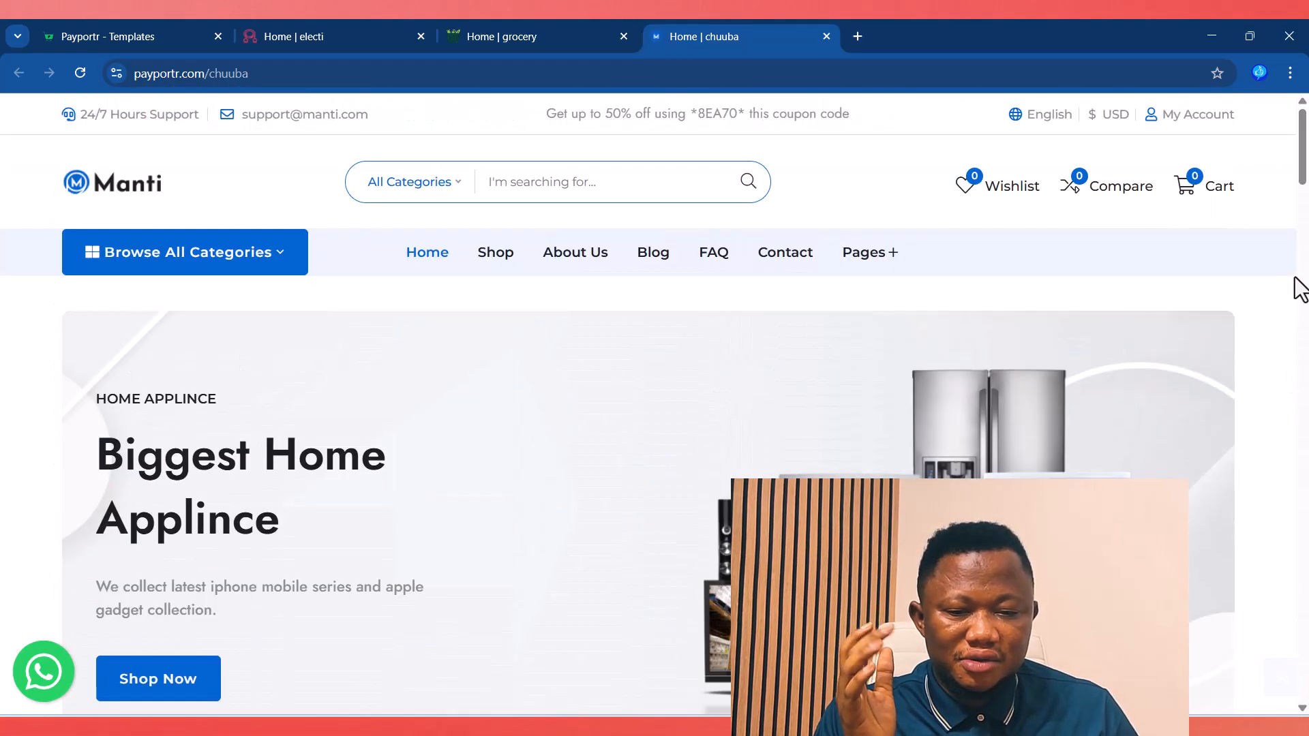
{"action": "left_click", "coordinate": [623, 36]}
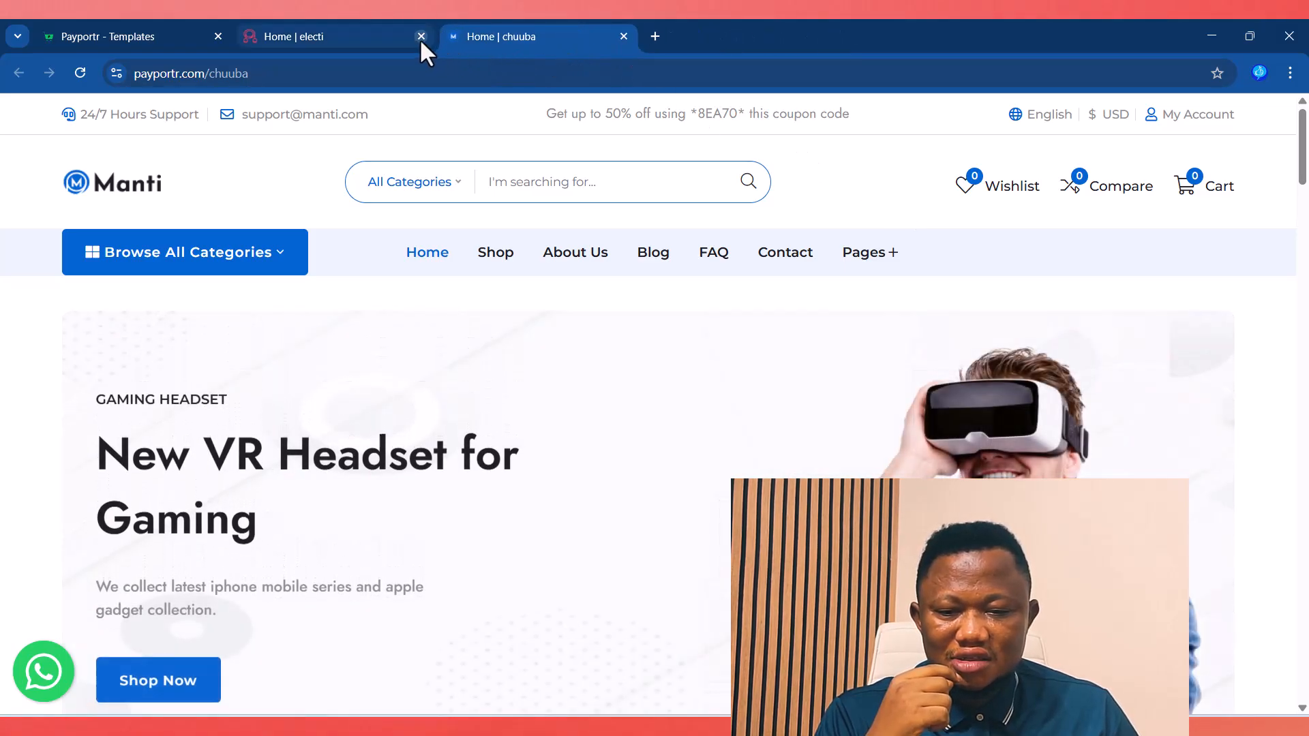
Step: Close the Electi demo tab and load the main payportr.com home page, dismissing the VIP promo
{"action": "left_click", "coordinate": [421, 37]}
{"action": "mouse_move", "coordinate": [1195, 127]}
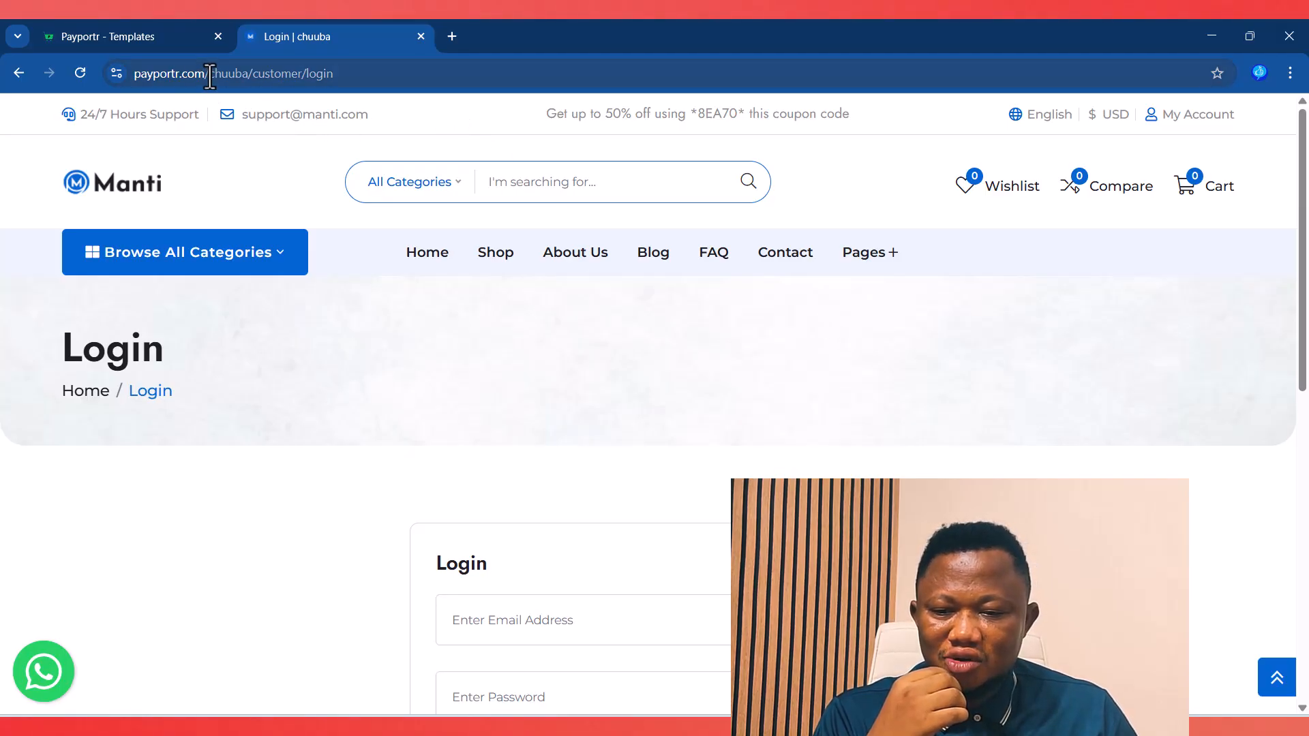
{"action": "left_click_drag", "start_coordinate": [210, 77], "coordinate": [465, 71]}
{"action": "key", "text": "BackSpace"}
{"action": "key", "text": "Return"}
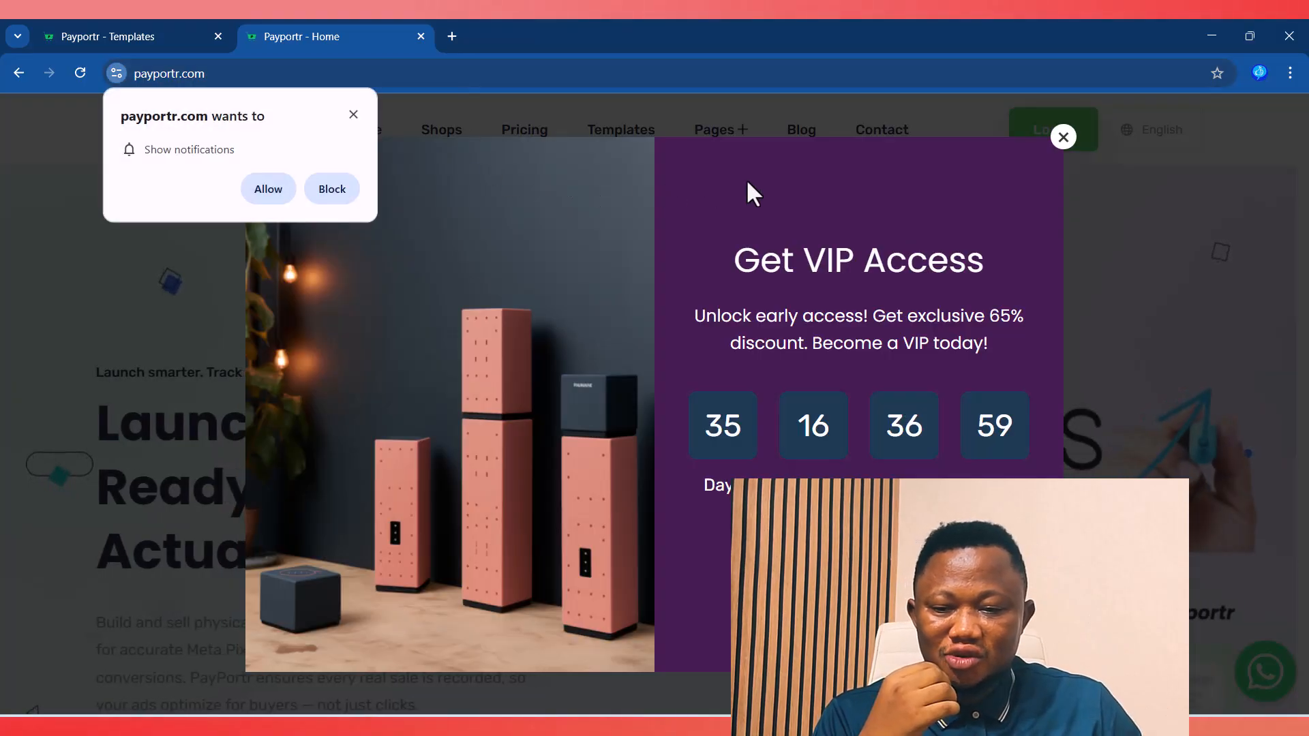
{"action": "left_click", "coordinate": [1066, 140]}
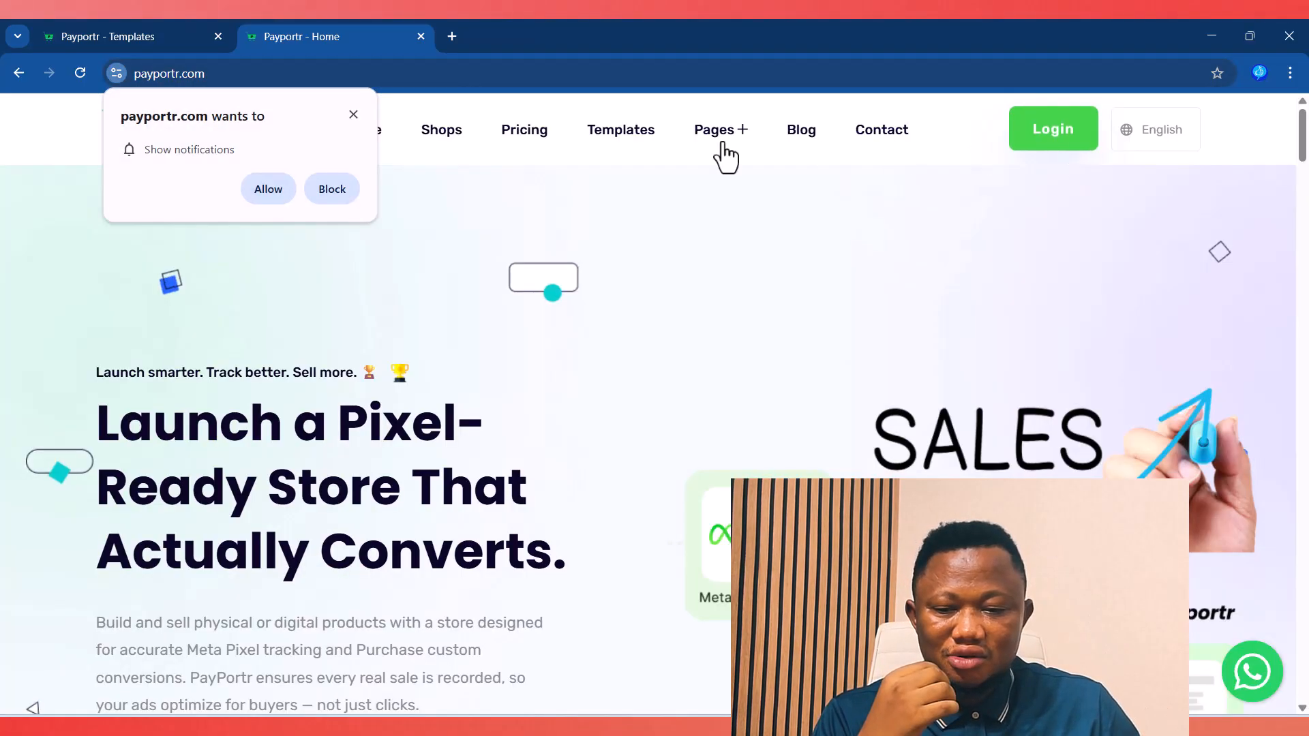
Step: Log in to the Manti shop owner's account with its email address and password
{"action": "left_click", "coordinate": [353, 114]}
{"action": "left_click", "coordinate": [1050, 140]}
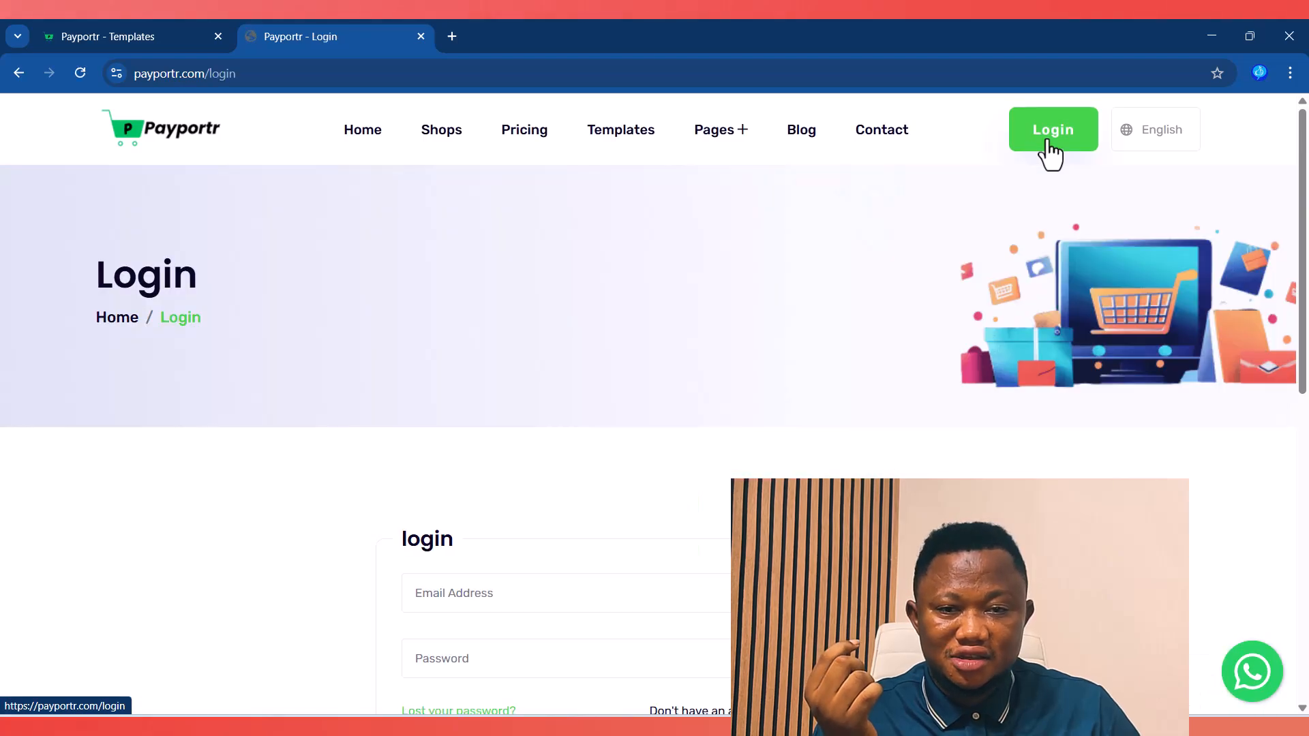
{"action": "scroll", "coordinate": [410, 433], "scroll_direction": "down", "scroll_amount": 6}
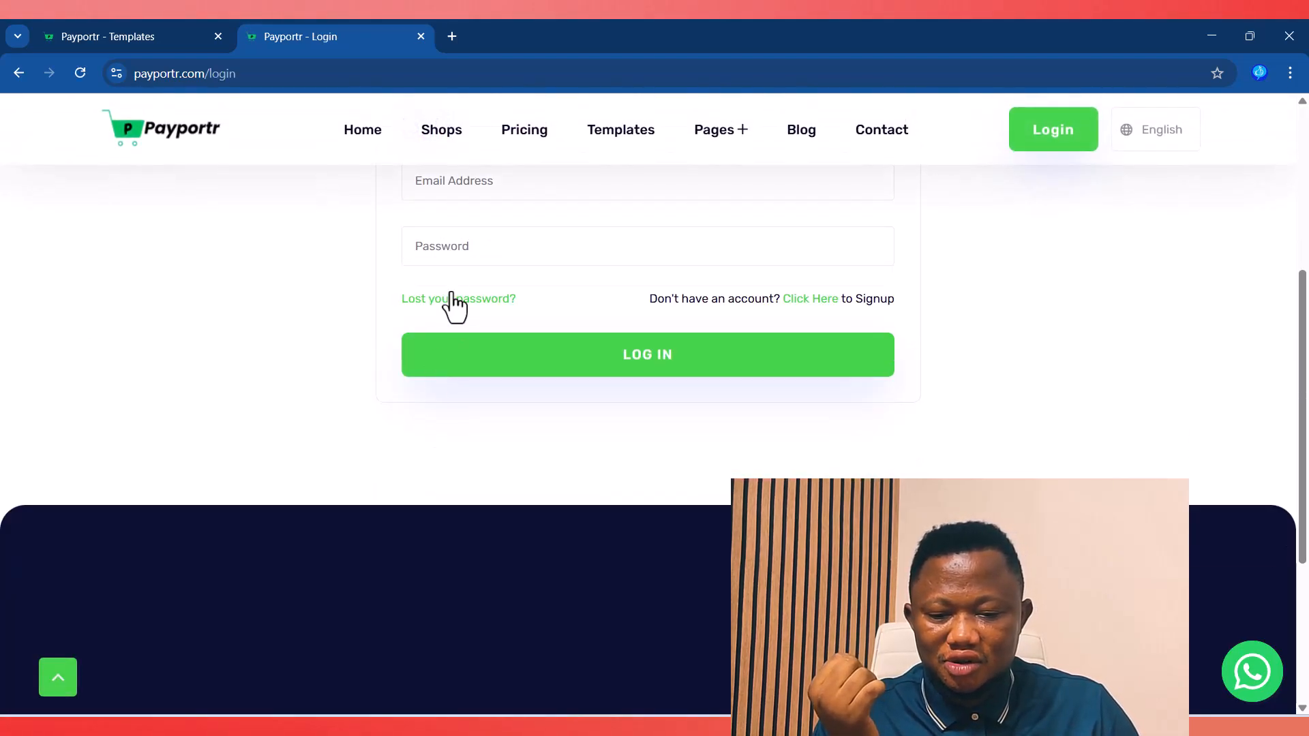
{"action": "left_click", "coordinate": [434, 183]}
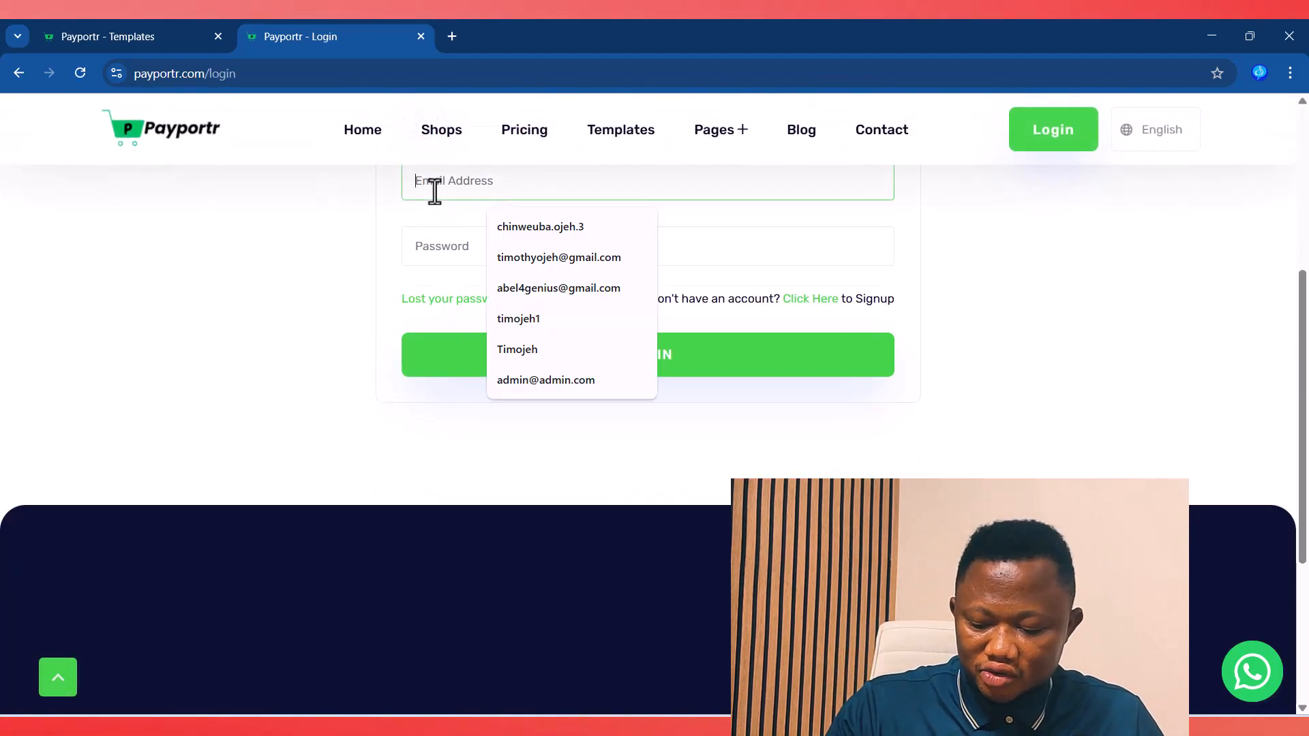
{"action": "key", "text": "ctrl+v"}
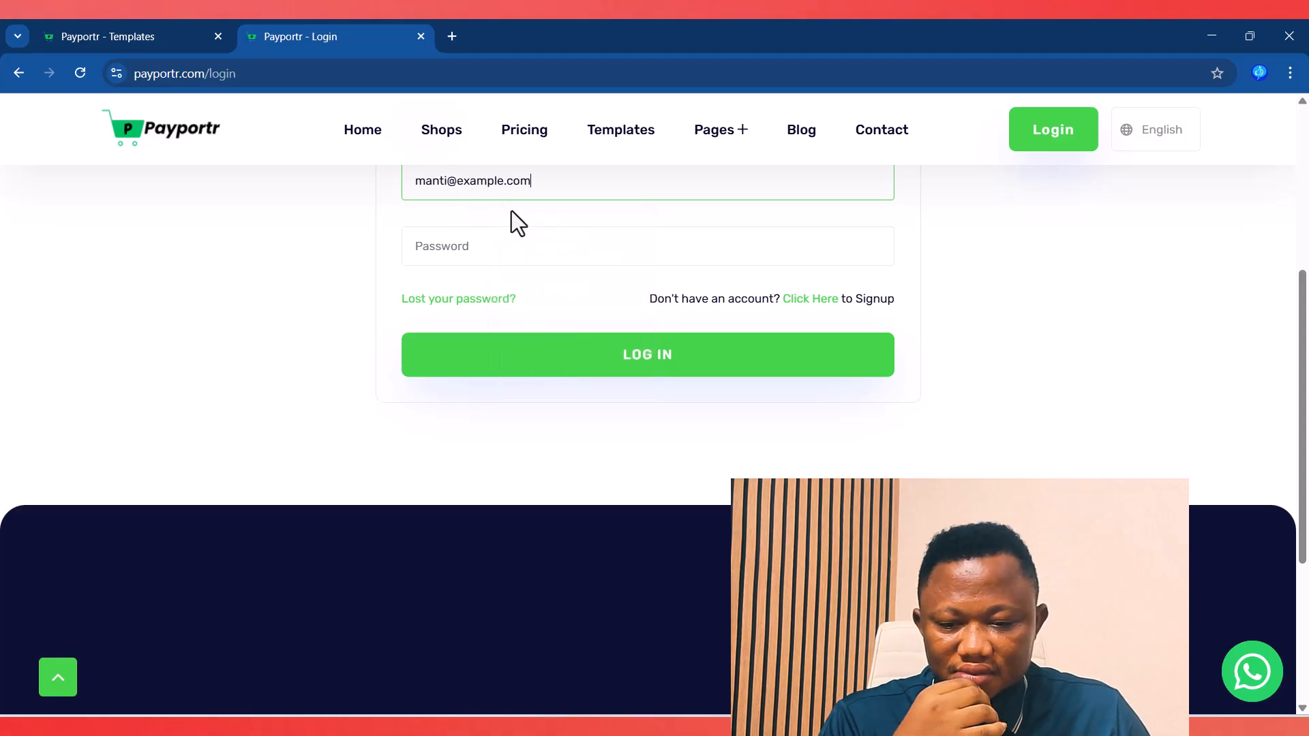
{"action": "left_click", "coordinate": [502, 251]}
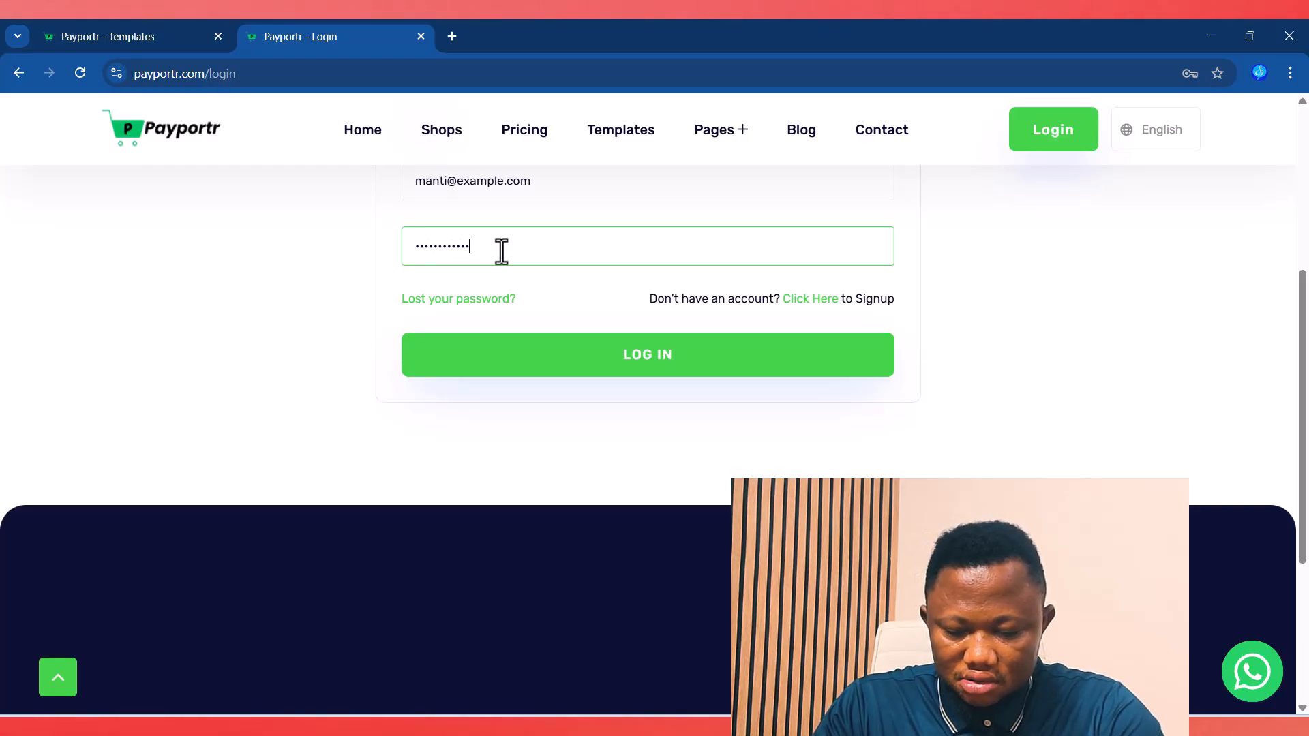
{"action": "left_click", "coordinate": [576, 369]}
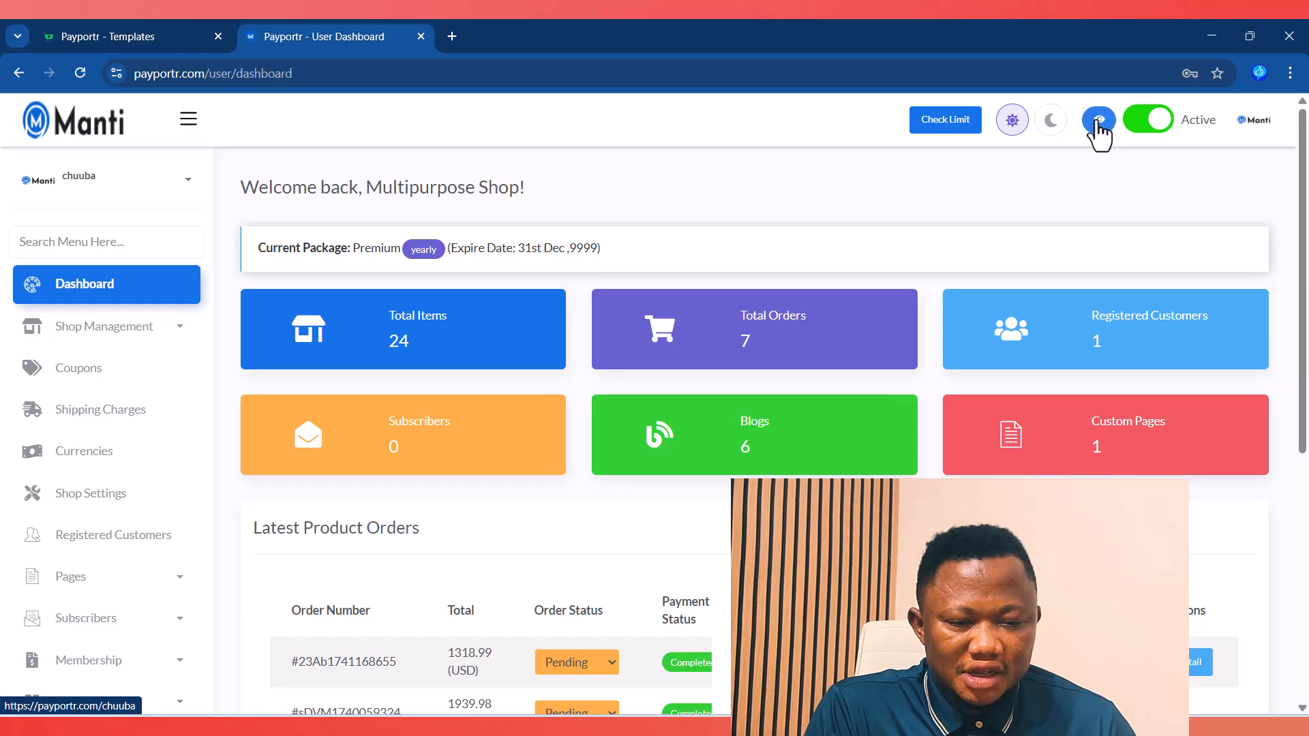
Step: View the shop's live storefront in a new tab, then open the Fashclo Fashion Theme demo
{"action": "left_click", "coordinate": [1099, 121]}
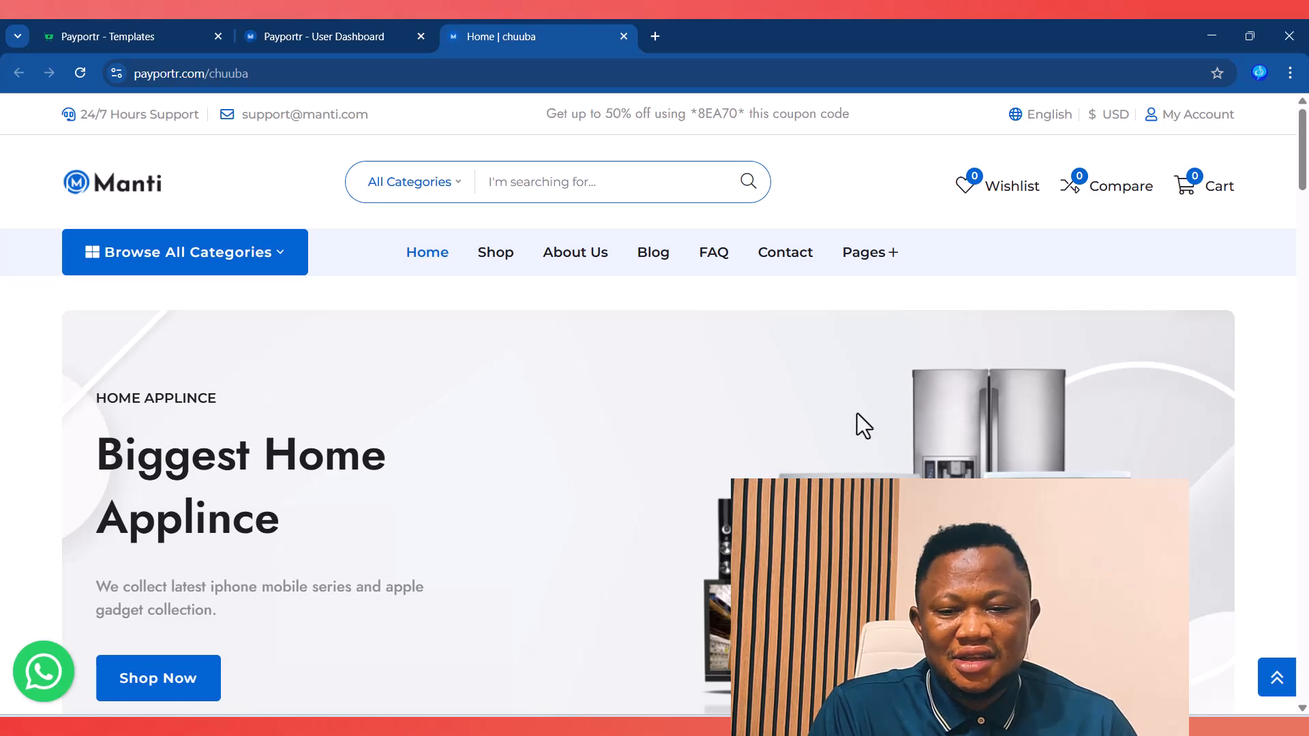
{"action": "mouse_move", "coordinate": [876, 267]}
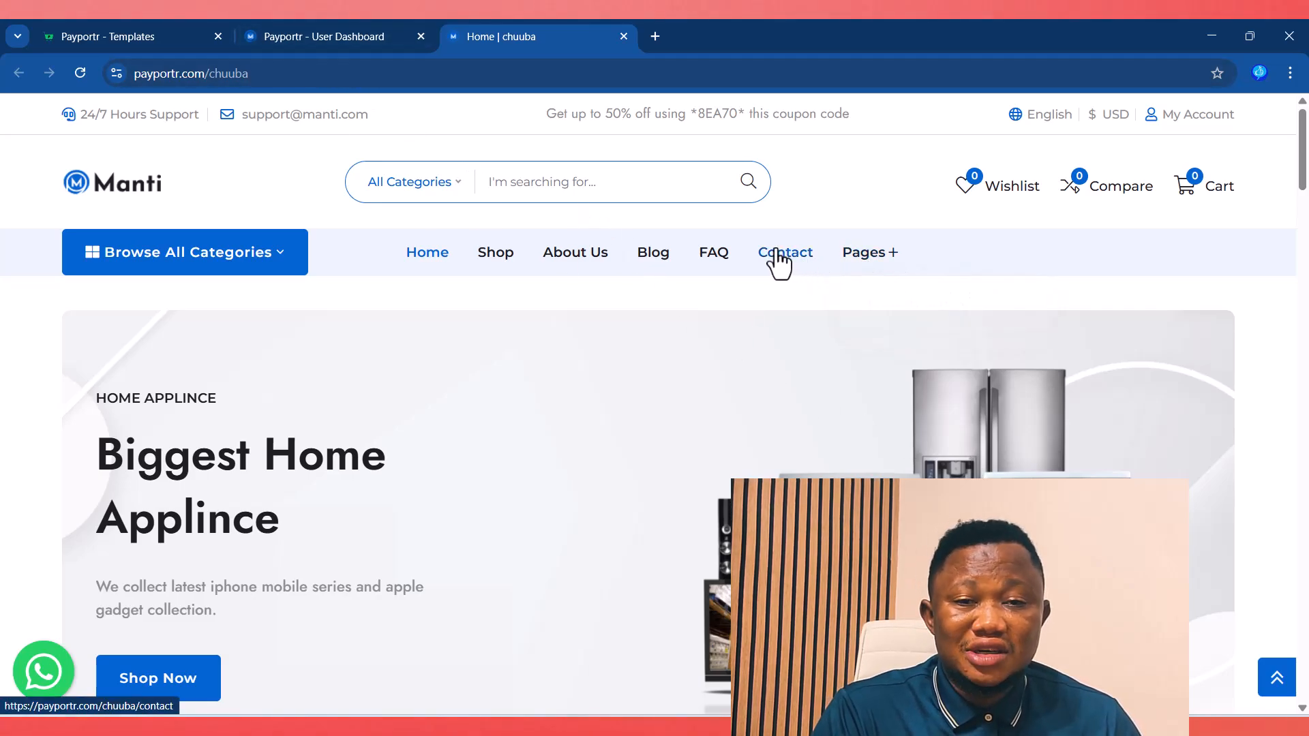
{"action": "left_click", "coordinate": [98, 35]}
{"action": "scroll", "coordinate": [651, 482], "scroll_direction": "down", "scroll_amount": 10}
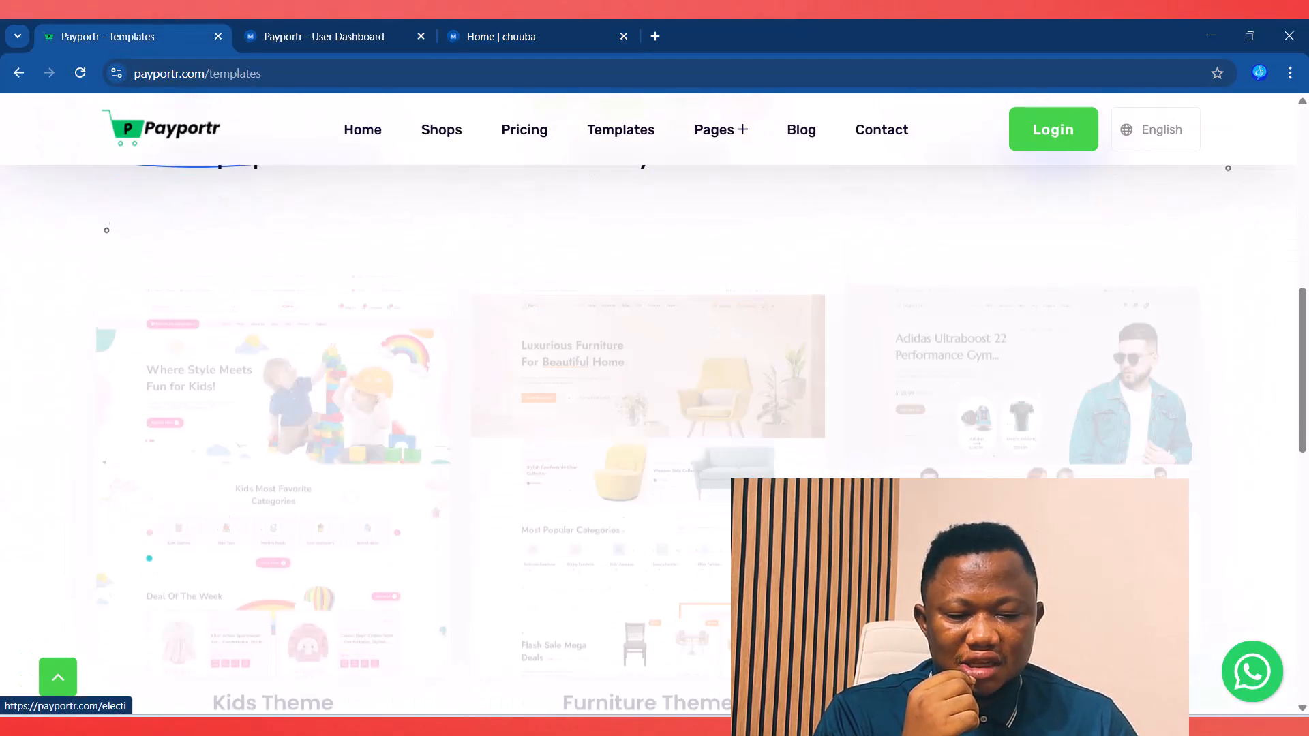
{"action": "scroll", "coordinate": [651, 409], "scroll_direction": "up", "scroll_amount": 5}
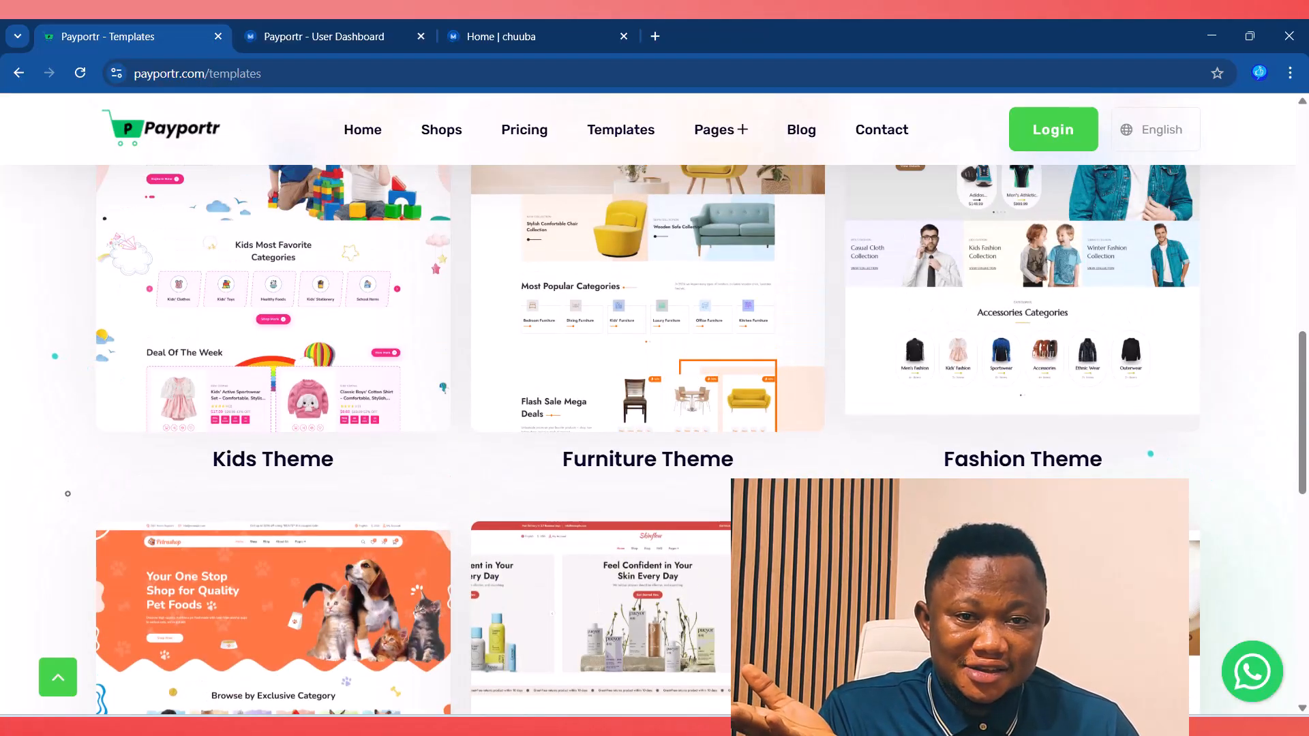
{"action": "scroll", "coordinate": [651, 409], "scroll_direction": "up", "scroll_amount": 4}
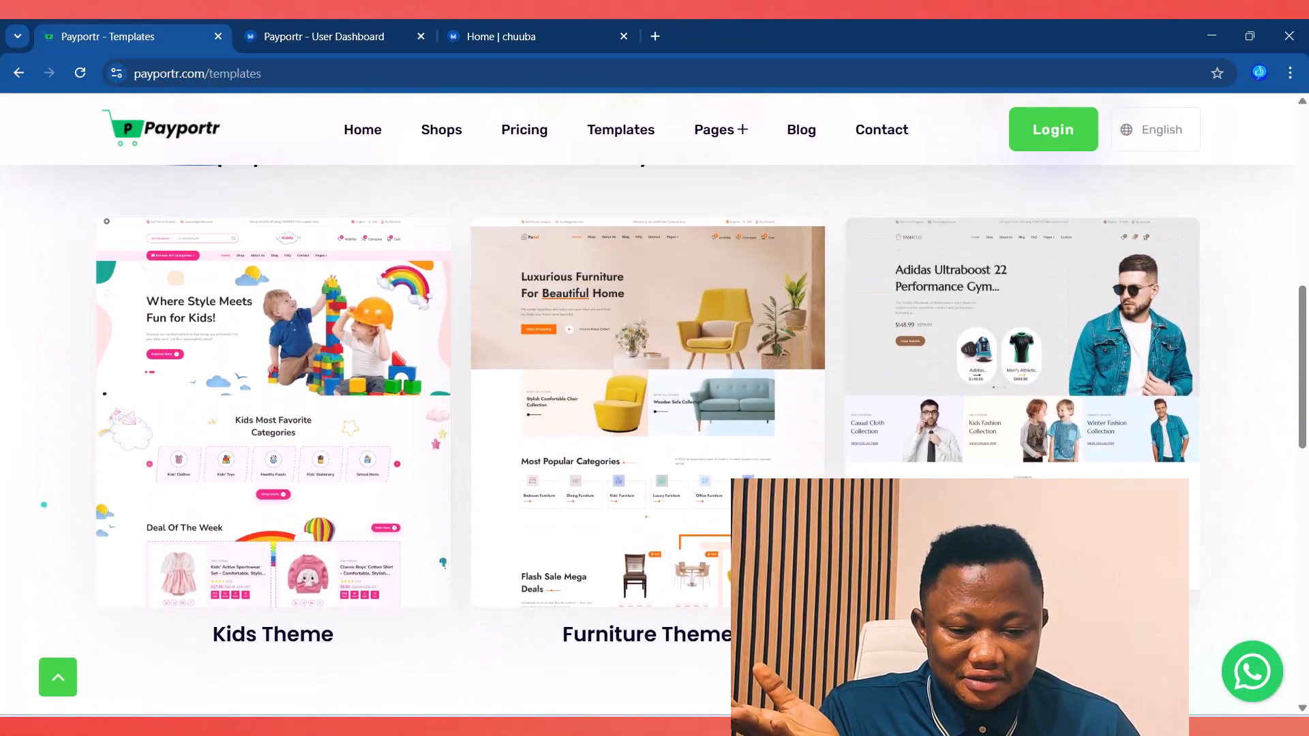
{"action": "left_click", "coordinate": [1026, 458]}
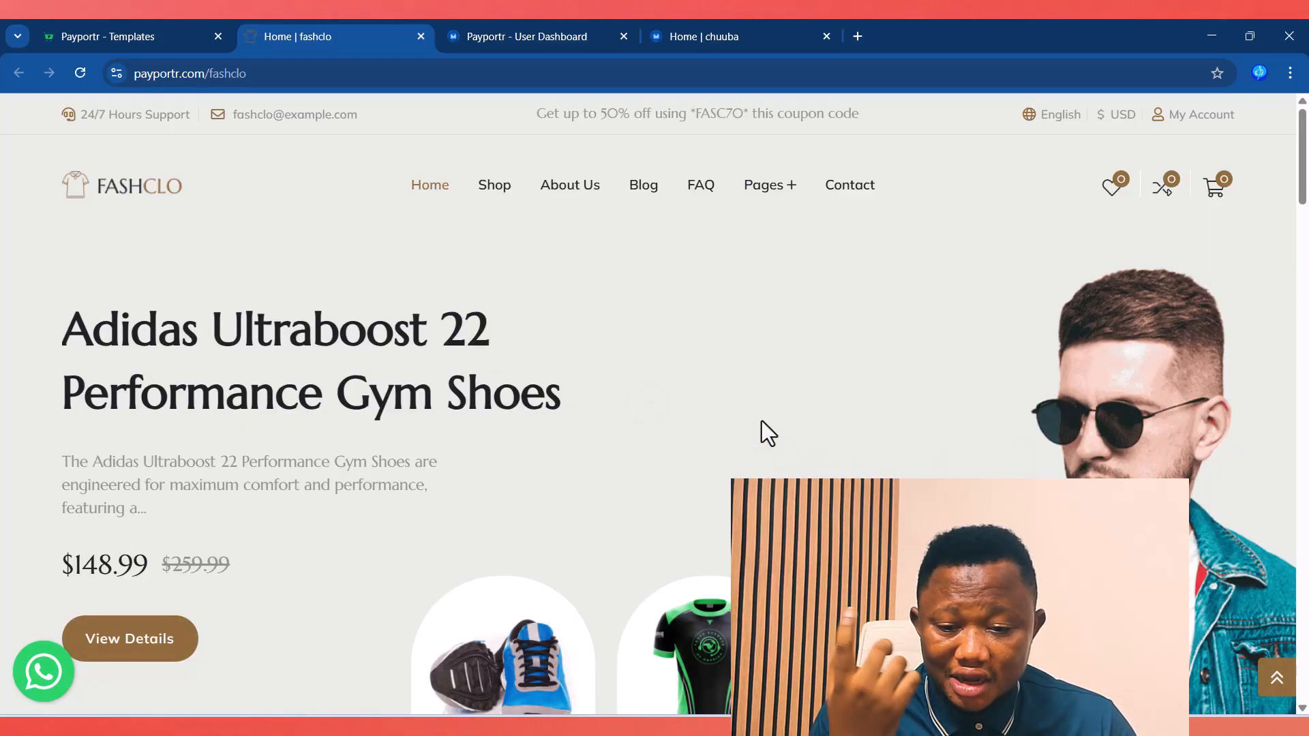
{"action": "scroll", "coordinate": [760, 413], "scroll_direction": "down", "scroll_amount": 7}
{"action": "scroll", "coordinate": [762, 413], "scroll_direction": "down", "scroll_amount": 10}
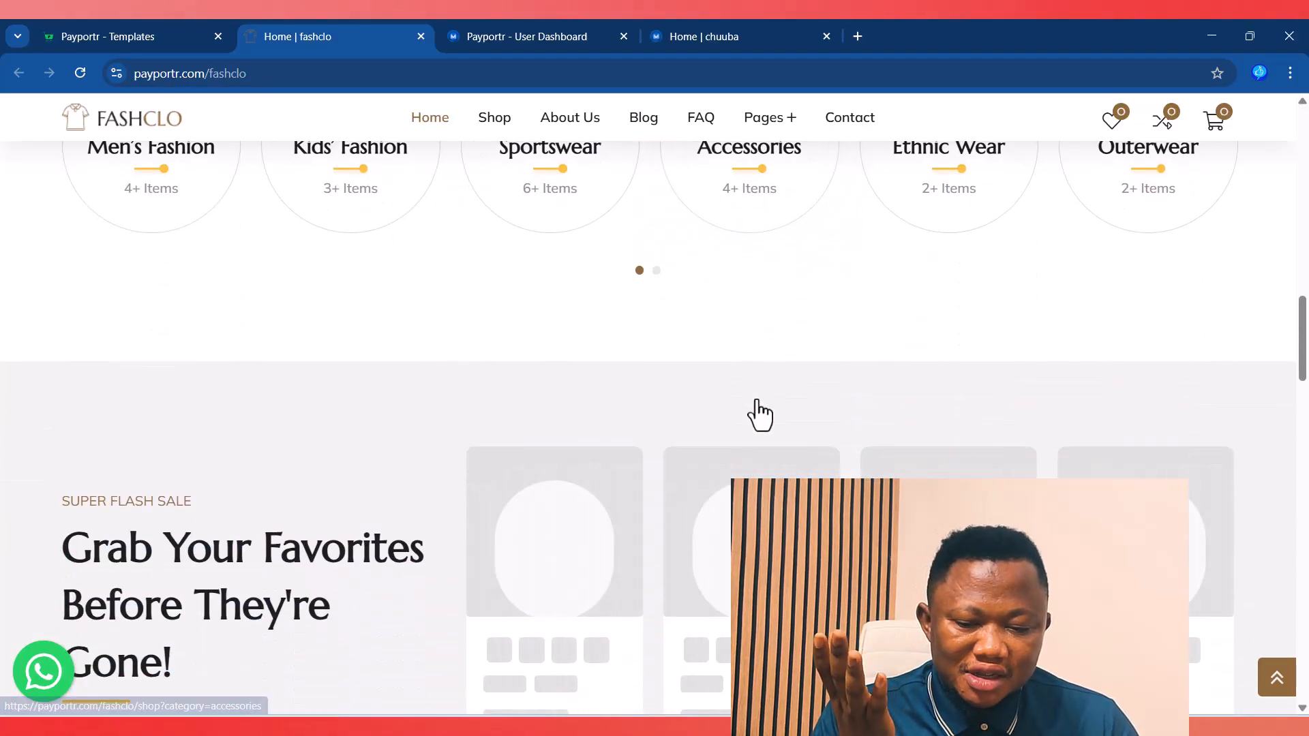
{"action": "scroll", "coordinate": [759, 409], "scroll_direction": "up", "scroll_amount": 15}
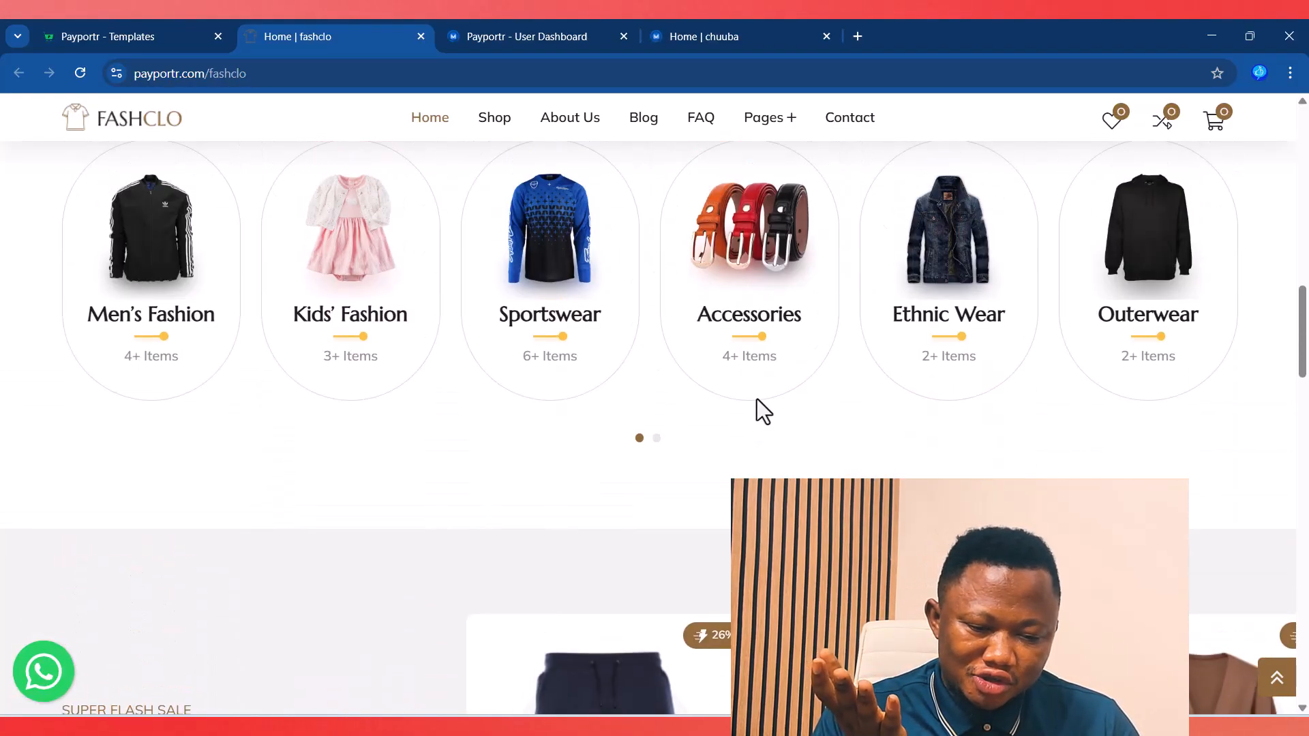
{"action": "scroll", "coordinate": [756, 402], "scroll_direction": "up", "scroll_amount": 4}
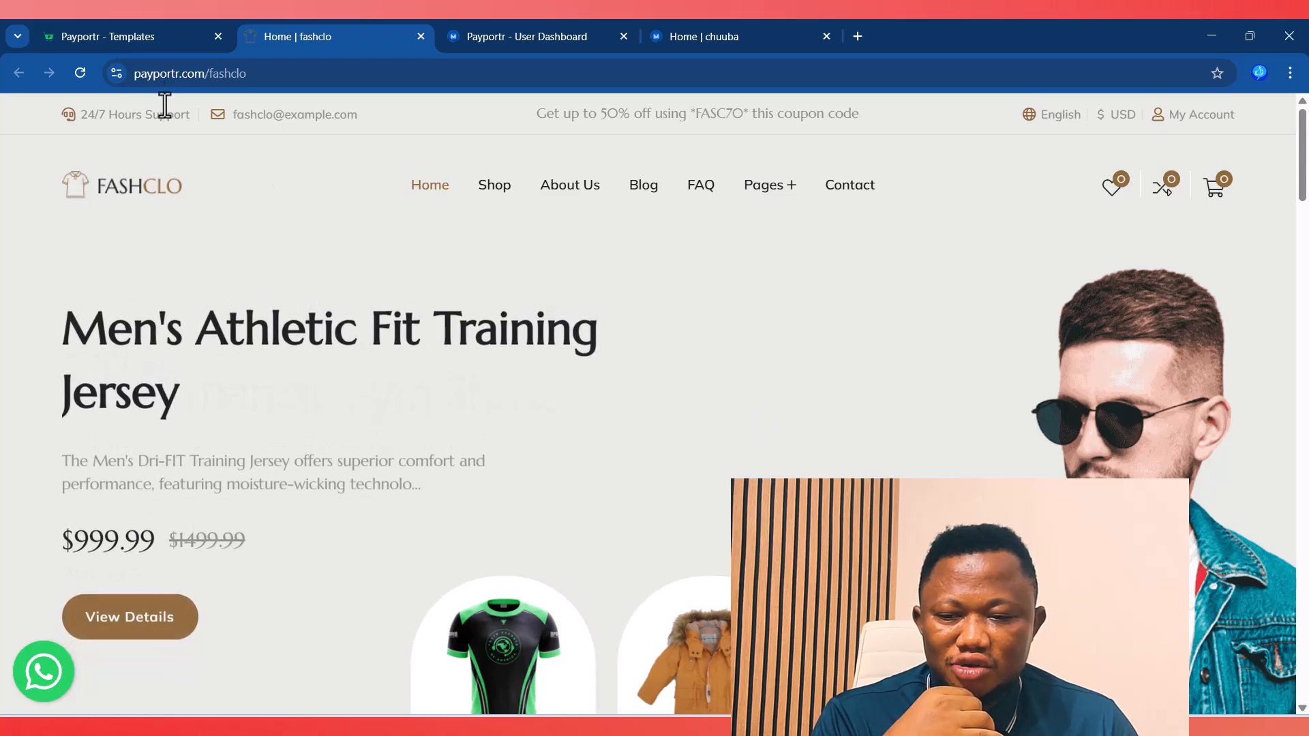
Step: Return to the shop dashboard and expand Site Settings to reach the Themes options
{"action": "left_click", "coordinate": [682, 41]}
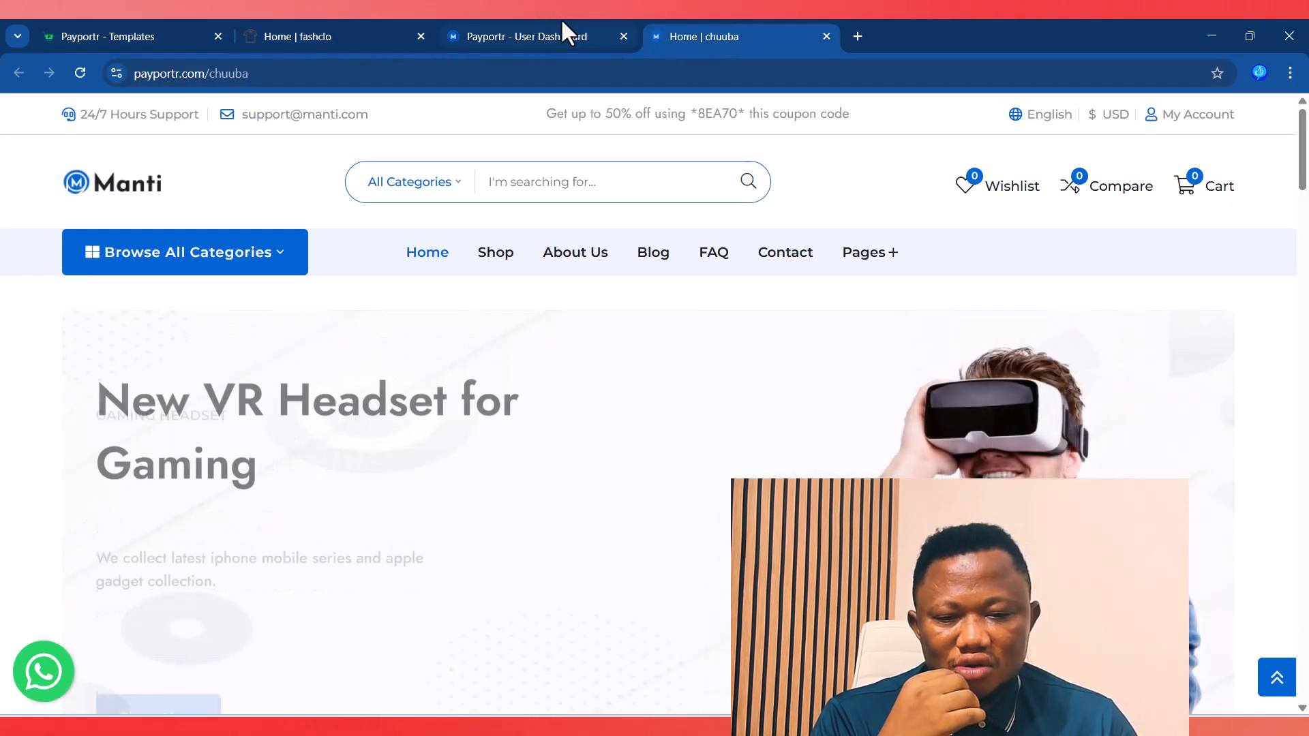
{"action": "left_click", "coordinate": [571, 35]}
{"action": "scroll", "coordinate": [102, 570], "scroll_direction": "down", "scroll_amount": 6}
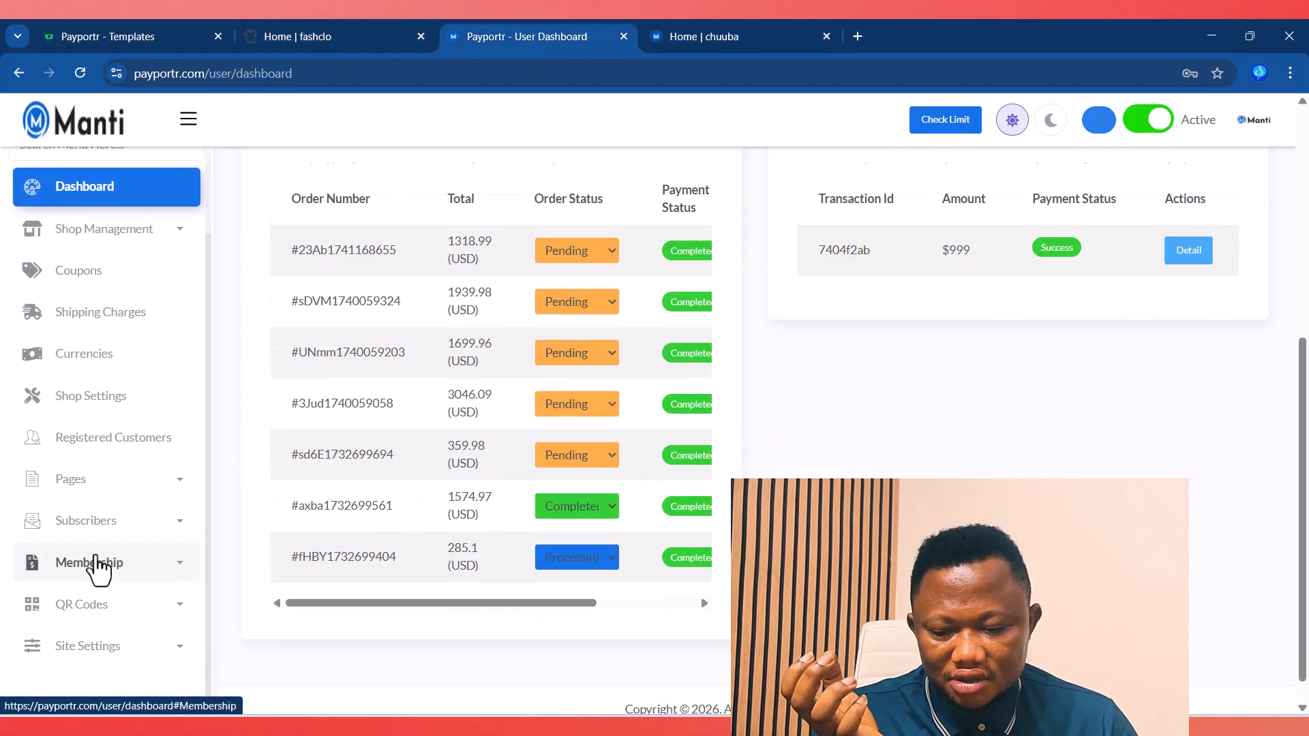
{"action": "left_click", "coordinate": [145, 656]}
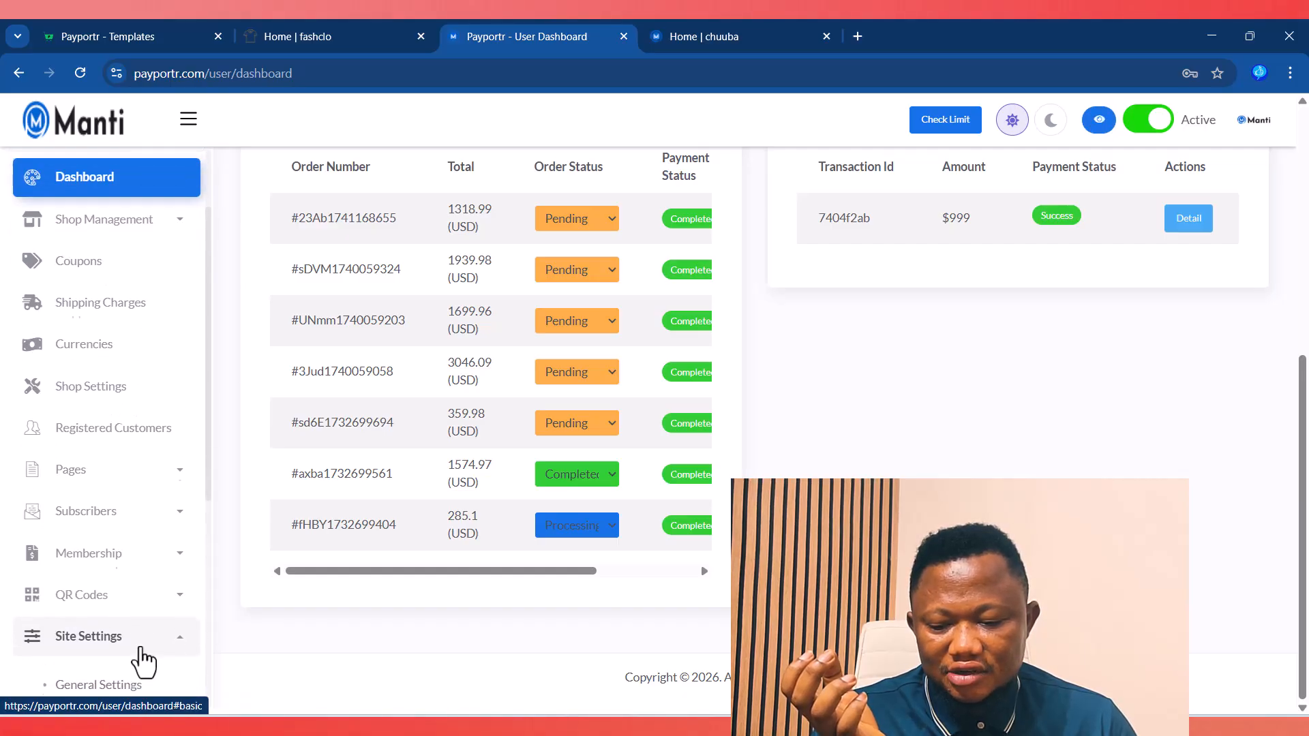
{"action": "scroll", "coordinate": [109, 624], "scroll_direction": "down", "scroll_amount": 3}
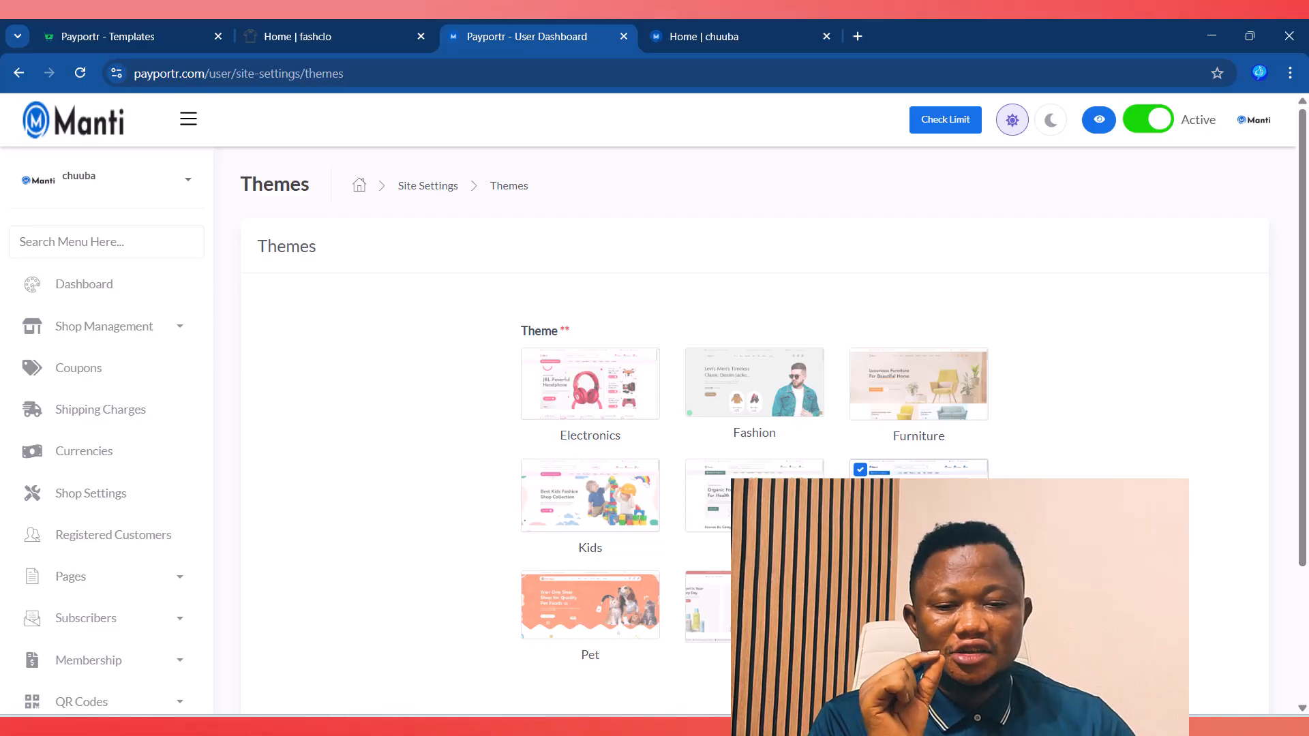
Step: Scroll through the Fashclo fashion storefront demo
{"action": "left_click", "coordinate": [360, 27]}
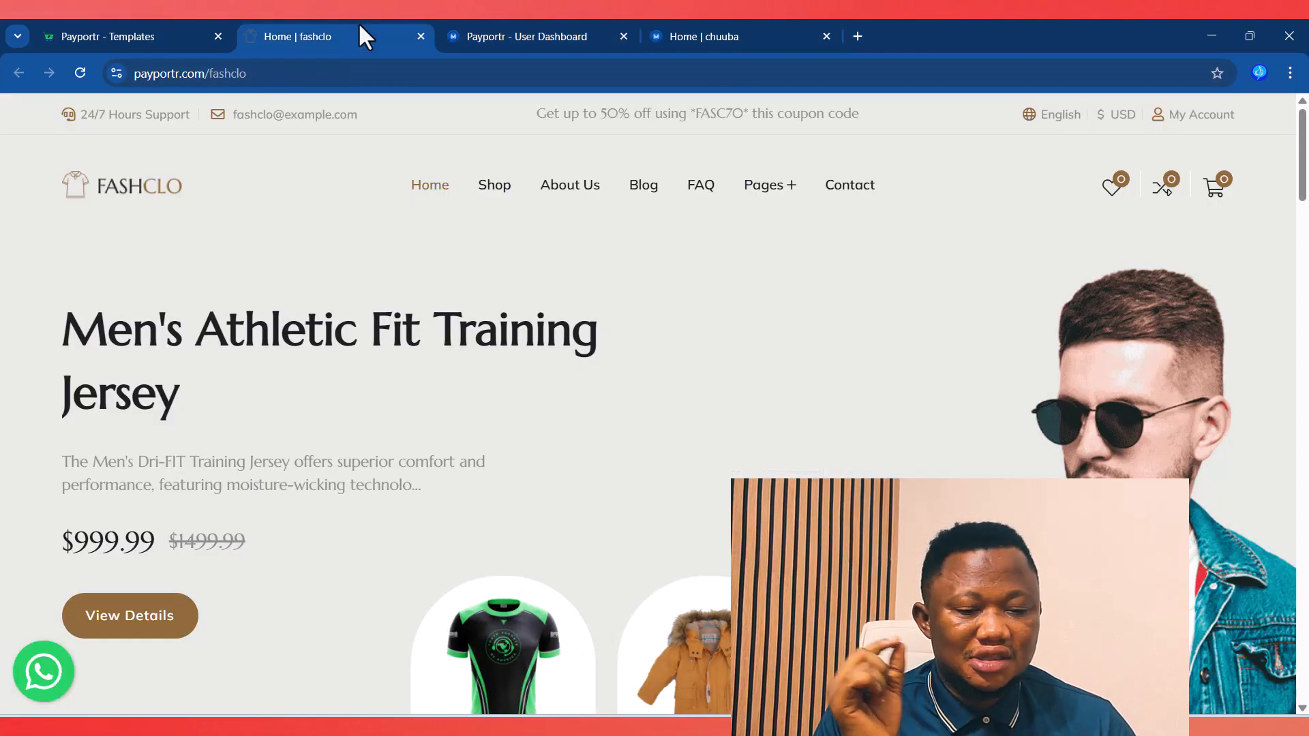
{"action": "scroll", "coordinate": [654, 410], "scroll_direction": "down", "scroll_amount": 7}
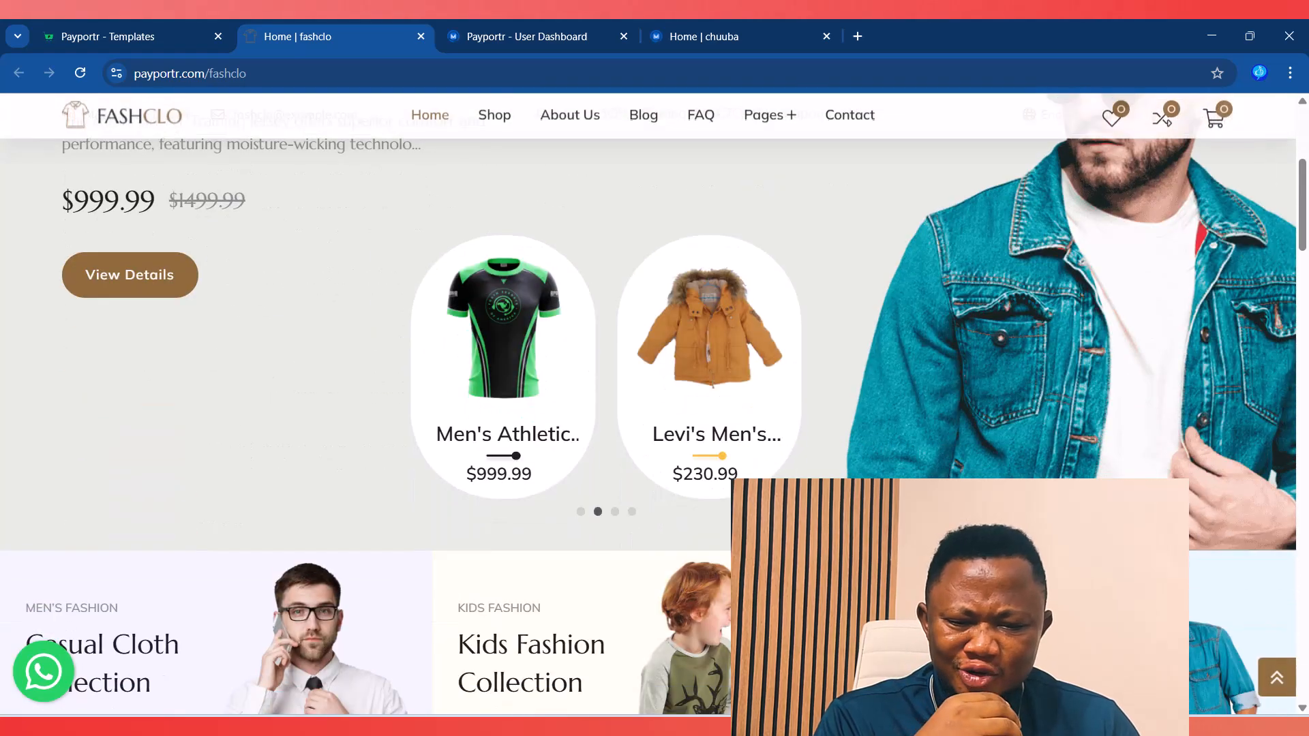
{"action": "scroll", "coordinate": [655, 409], "scroll_direction": "down", "scroll_amount": 15}
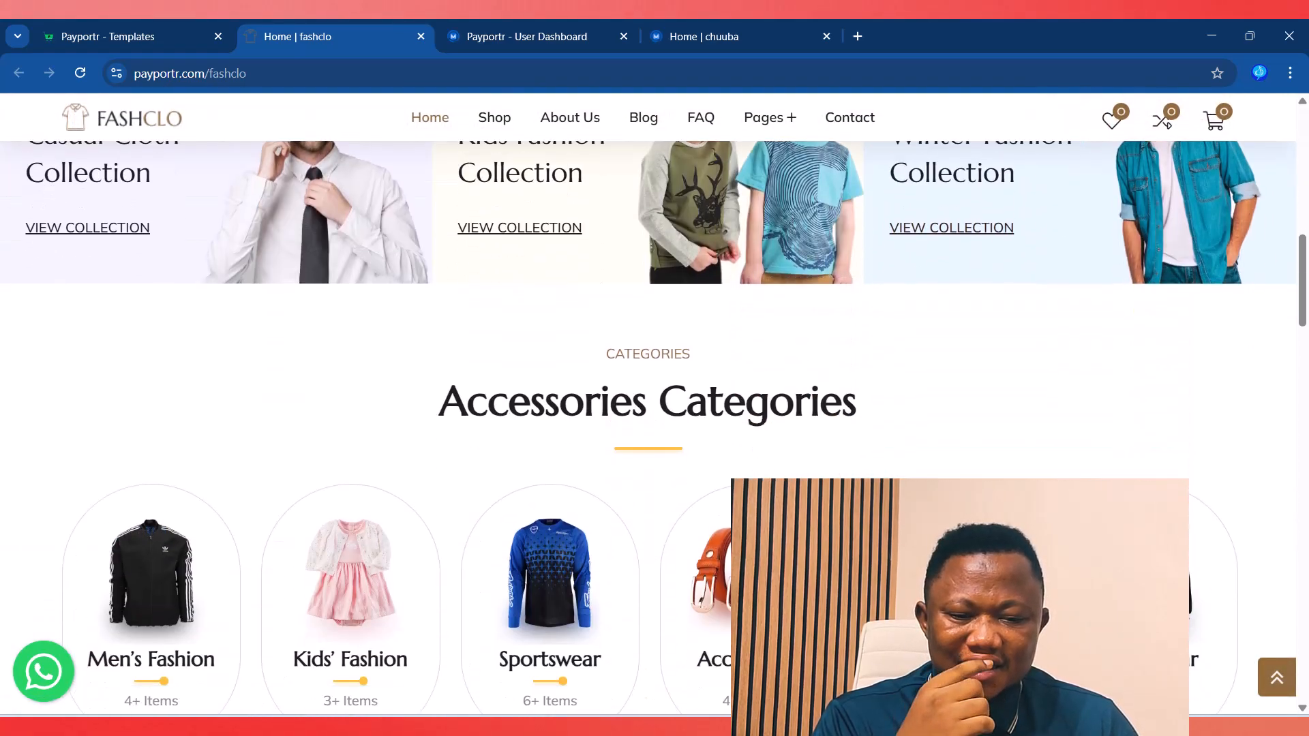
{"action": "scroll", "coordinate": [655, 409], "scroll_direction": "down", "scroll_amount": 15}
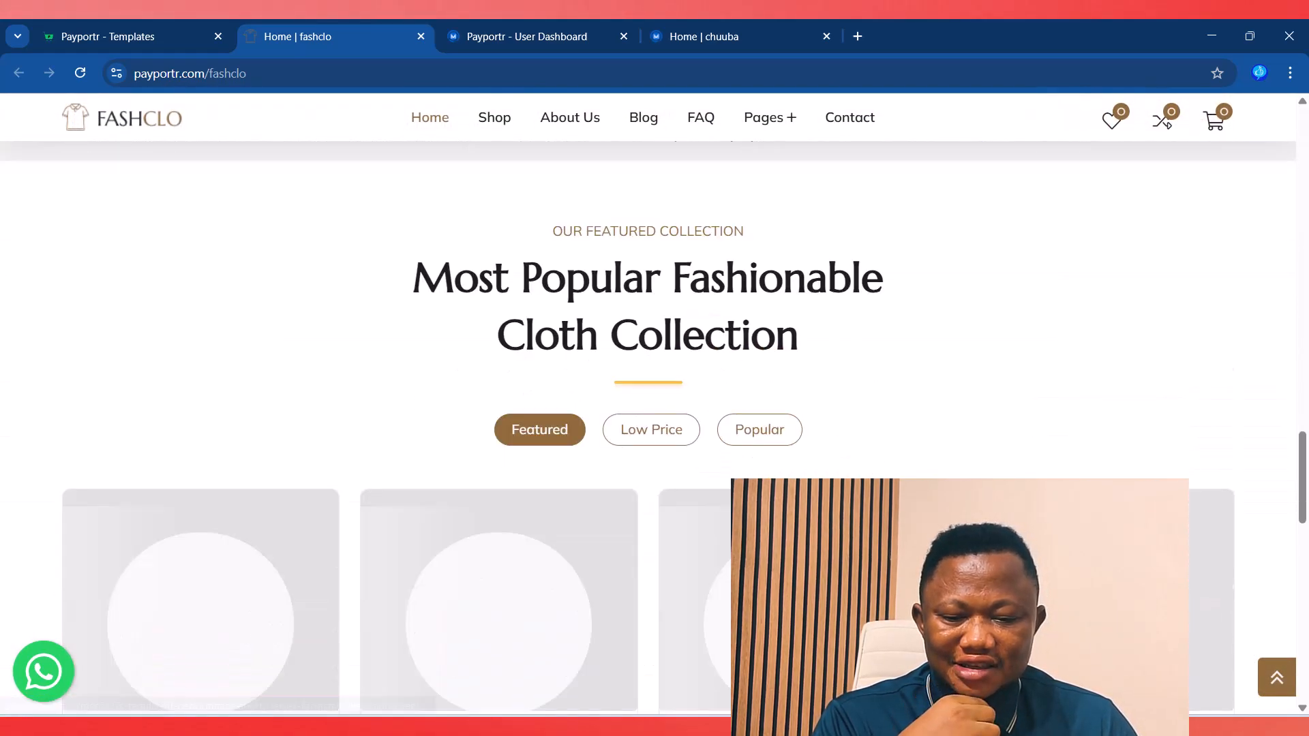
{"action": "scroll", "coordinate": [529, 130], "scroll_direction": "up", "scroll_amount": 9}
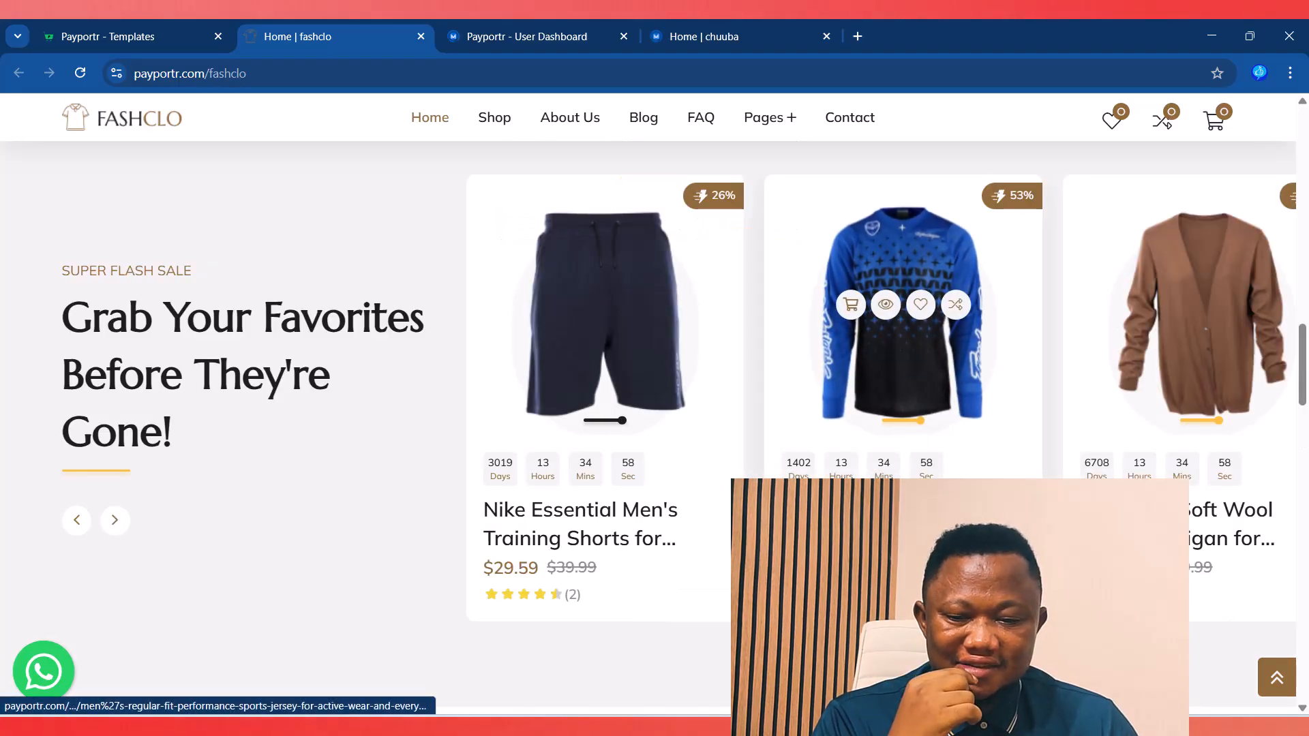
Step: Check the templates and chuuba tabs, then close the Fashclo and Templates tabs
{"action": "left_click", "coordinate": [139, 38]}
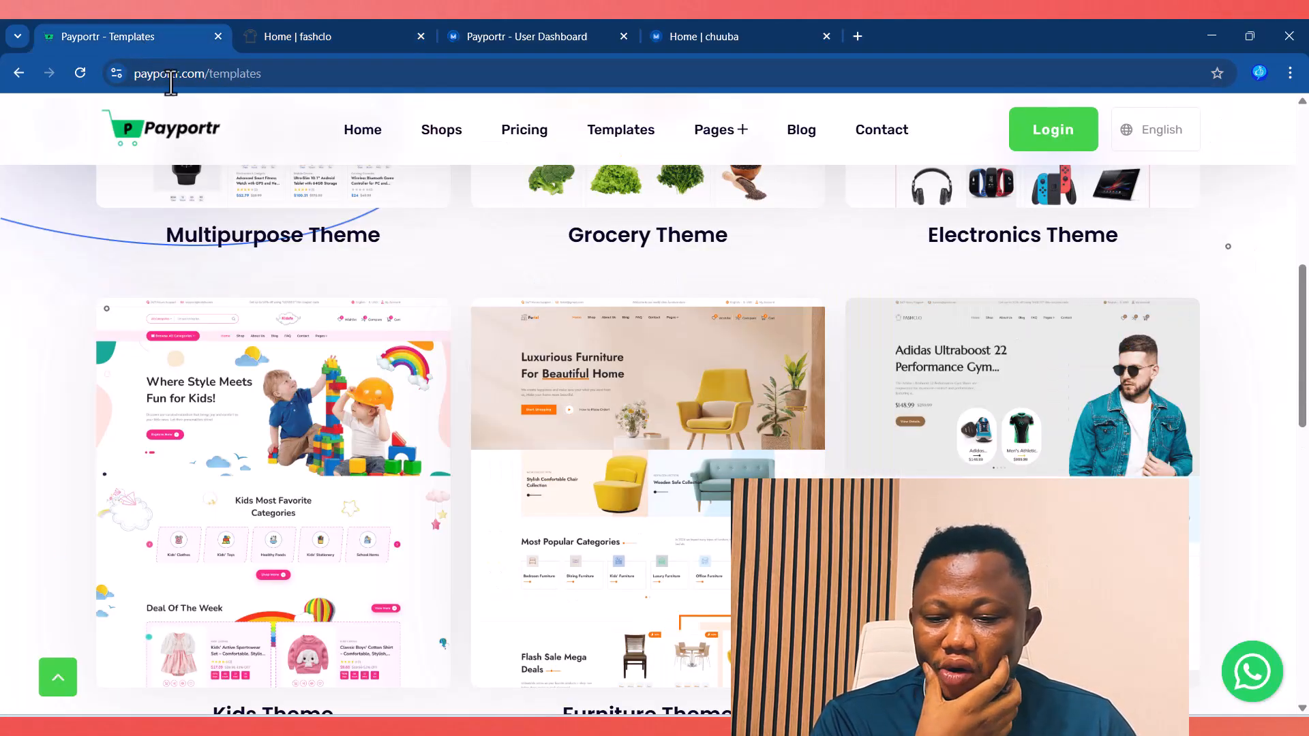
{"action": "left_click", "coordinate": [714, 37]}
{"action": "left_click", "coordinate": [518, 37]}
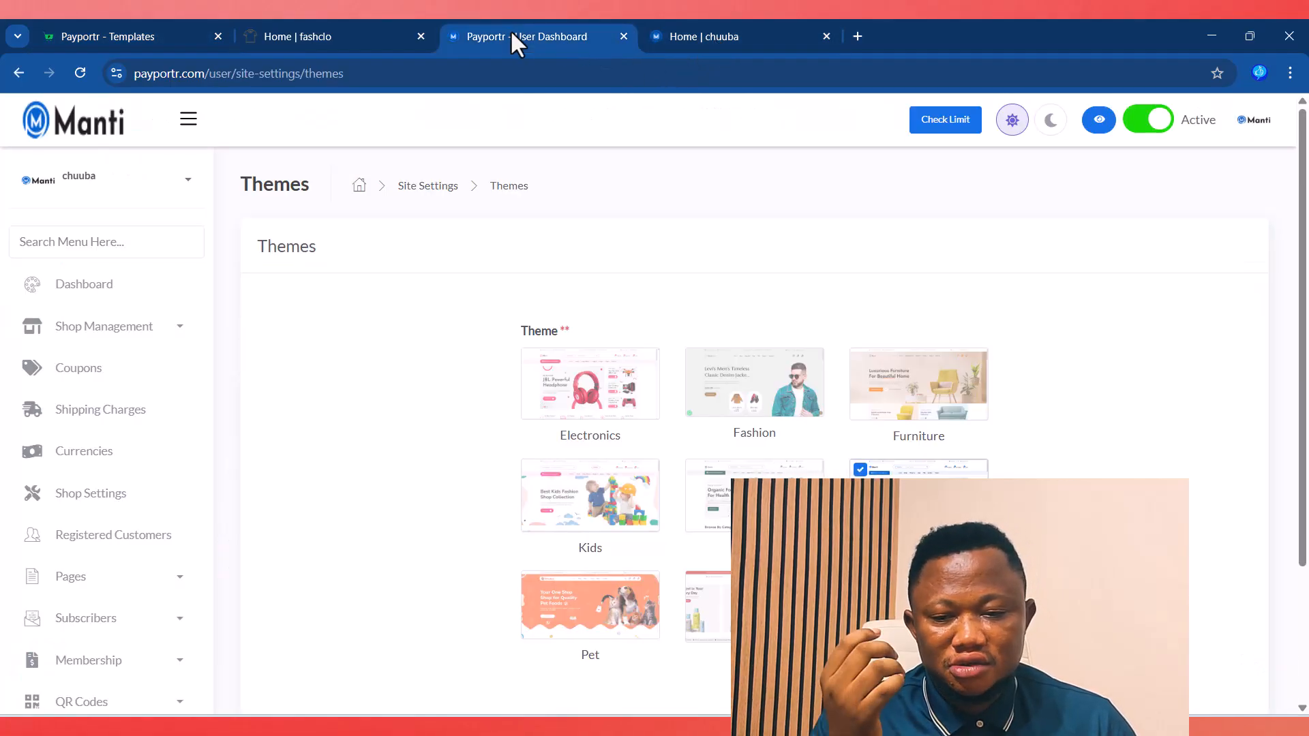
{"action": "left_click", "coordinate": [420, 36]}
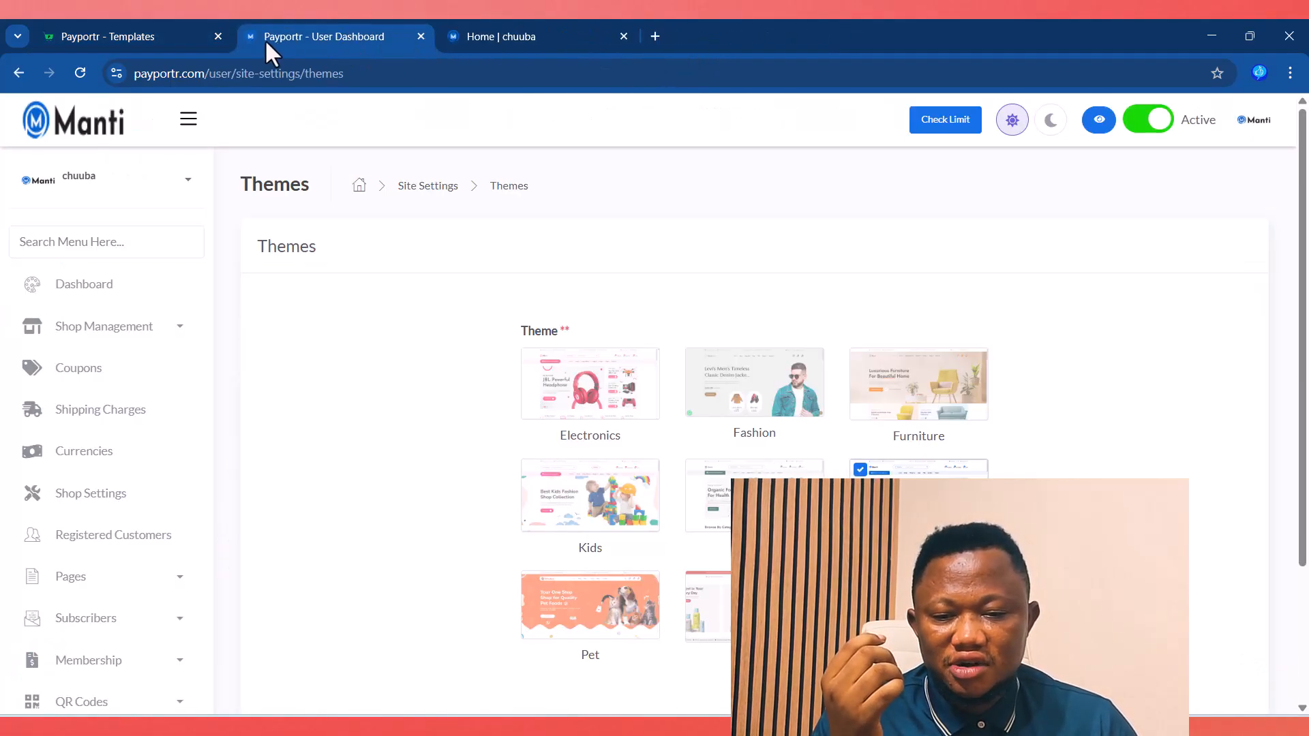
{"action": "left_click", "coordinate": [218, 36]}
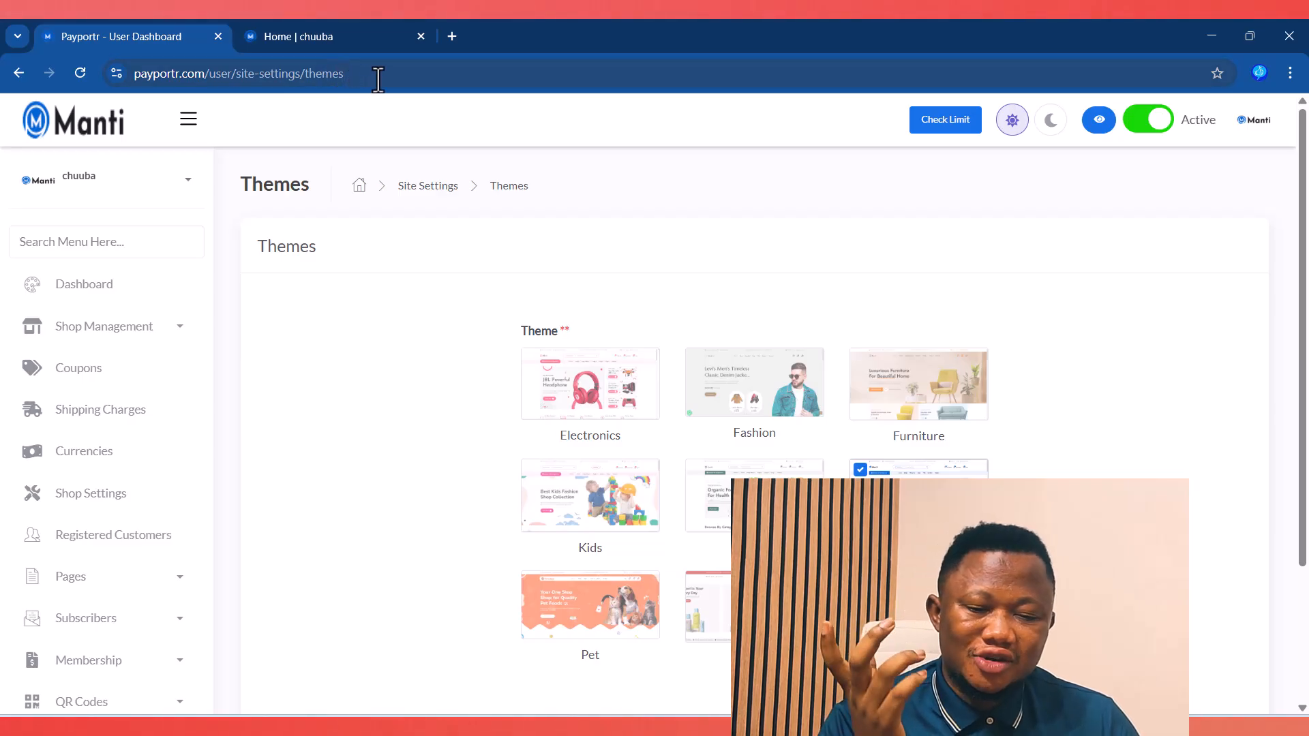
Step: Return to the Multipurpose Shop dashboard home and expand Shop Management > Products
{"action": "left_click", "coordinate": [74, 287]}
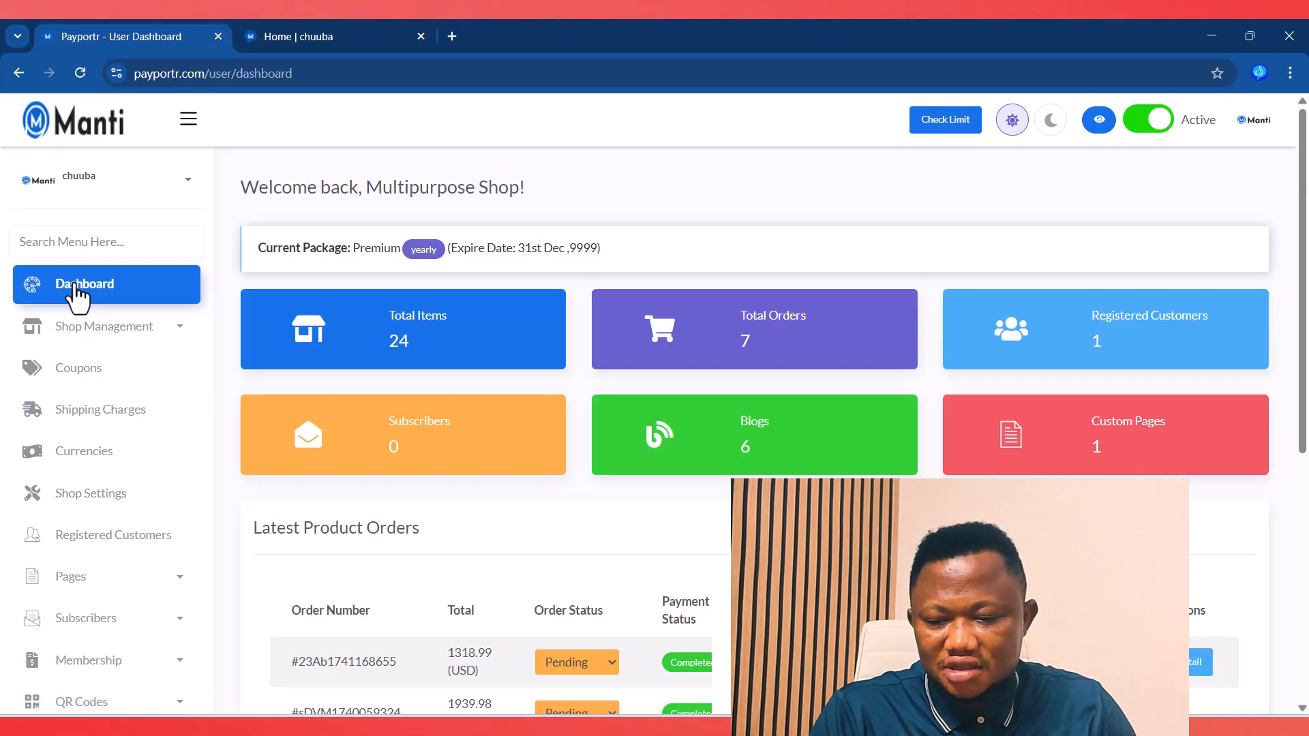
{"action": "left_click", "coordinate": [154, 331]}
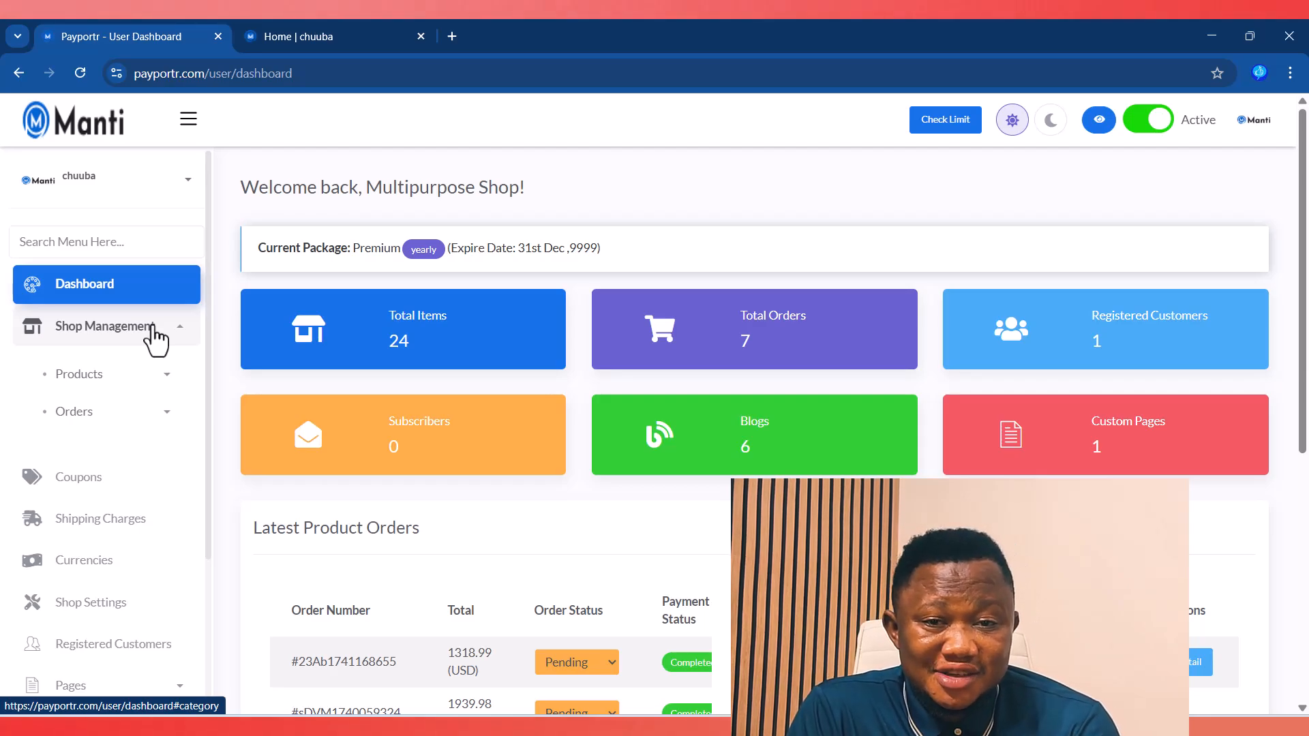
{"action": "left_click", "coordinate": [329, 40]}
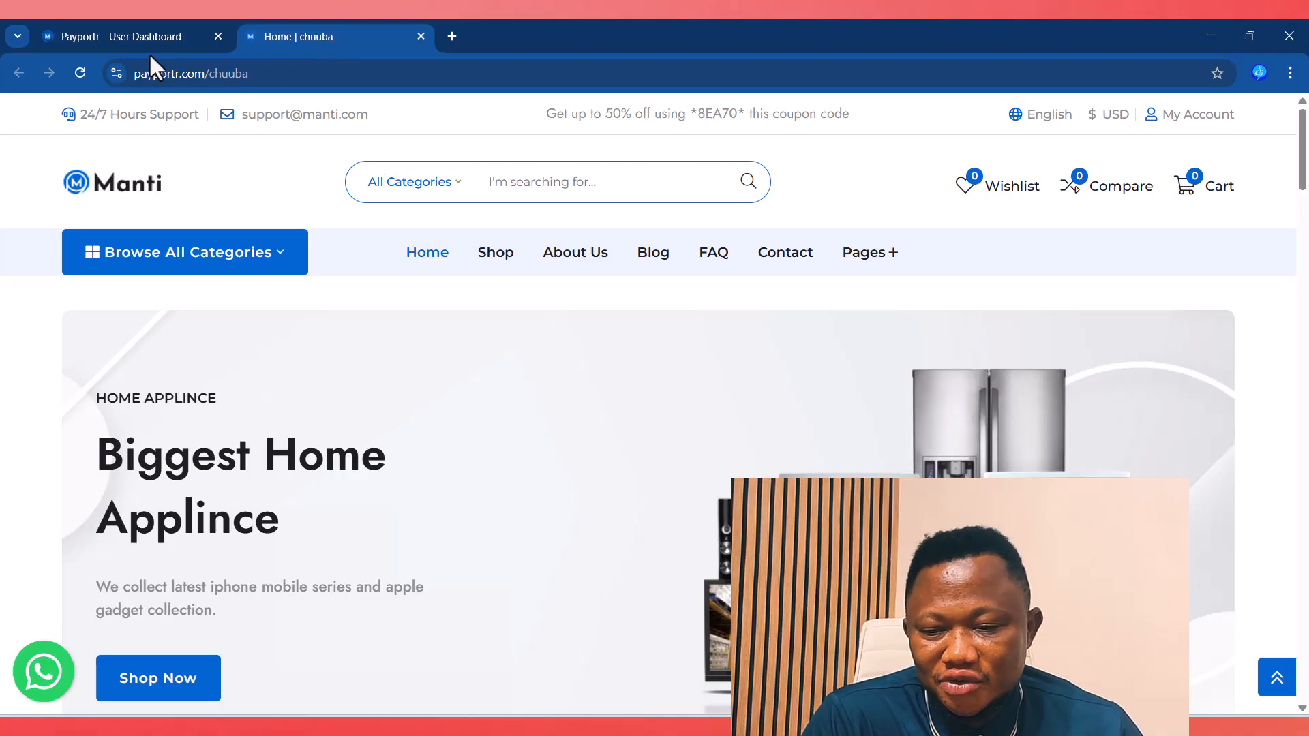
{"action": "left_click", "coordinate": [123, 41]}
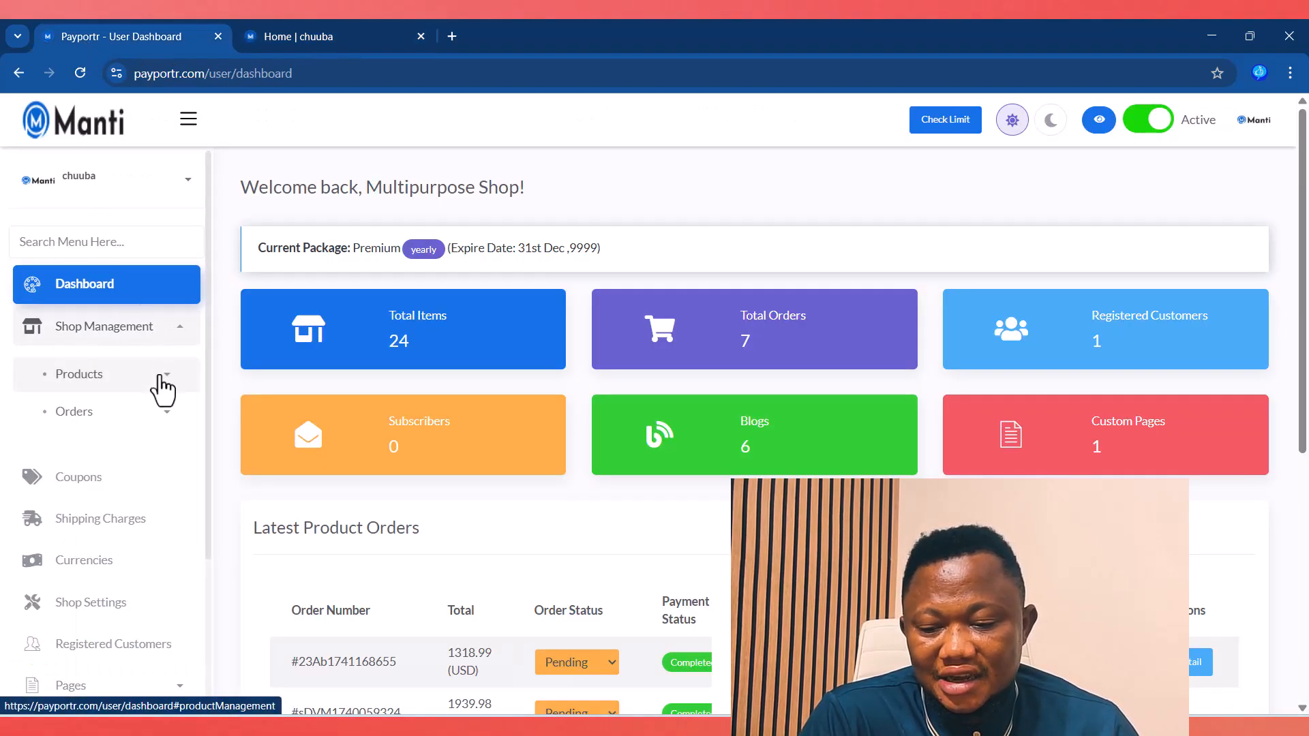
{"action": "left_click", "coordinate": [163, 391]}
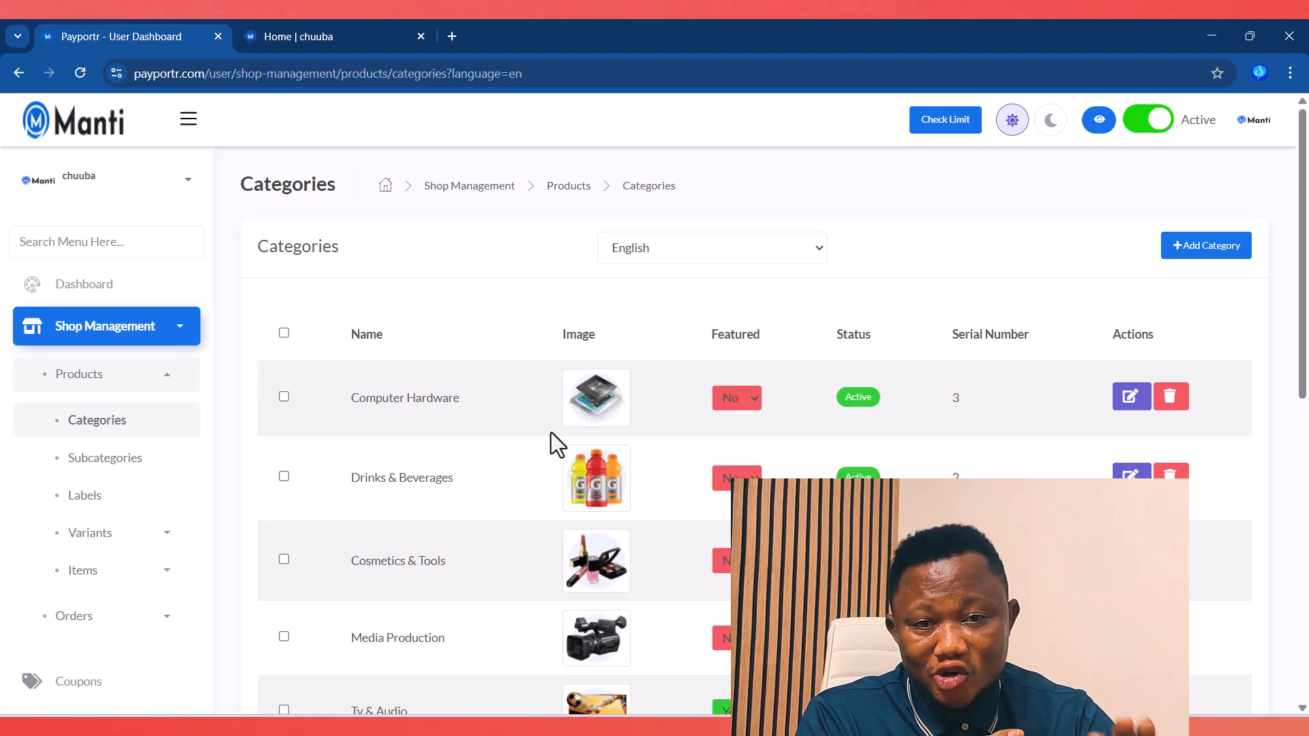
{"action": "left_click", "coordinate": [317, 31]}
{"action": "left_click", "coordinate": [244, 272]}
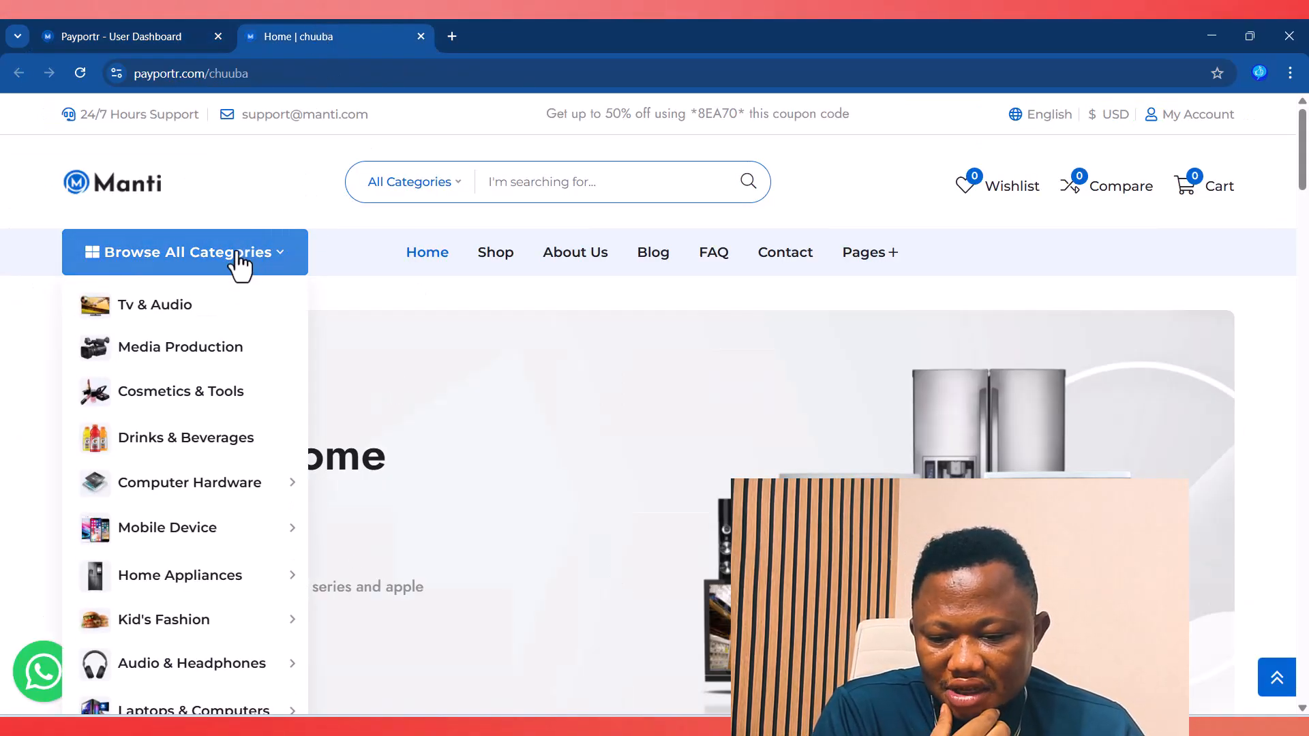
{"action": "scroll", "coordinate": [150, 530], "scroll_direction": "down", "scroll_amount": 2}
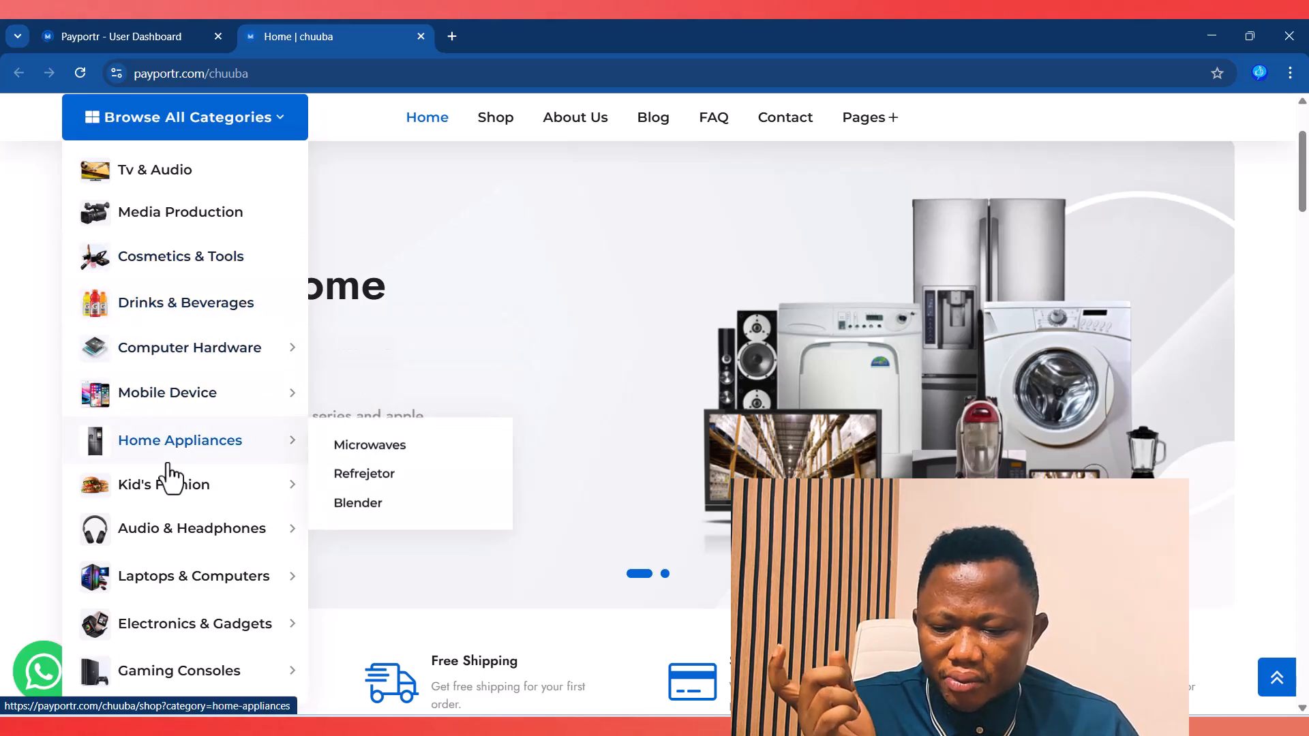
{"action": "scroll", "coordinate": [175, 539], "scroll_direction": "down", "scroll_amount": 4}
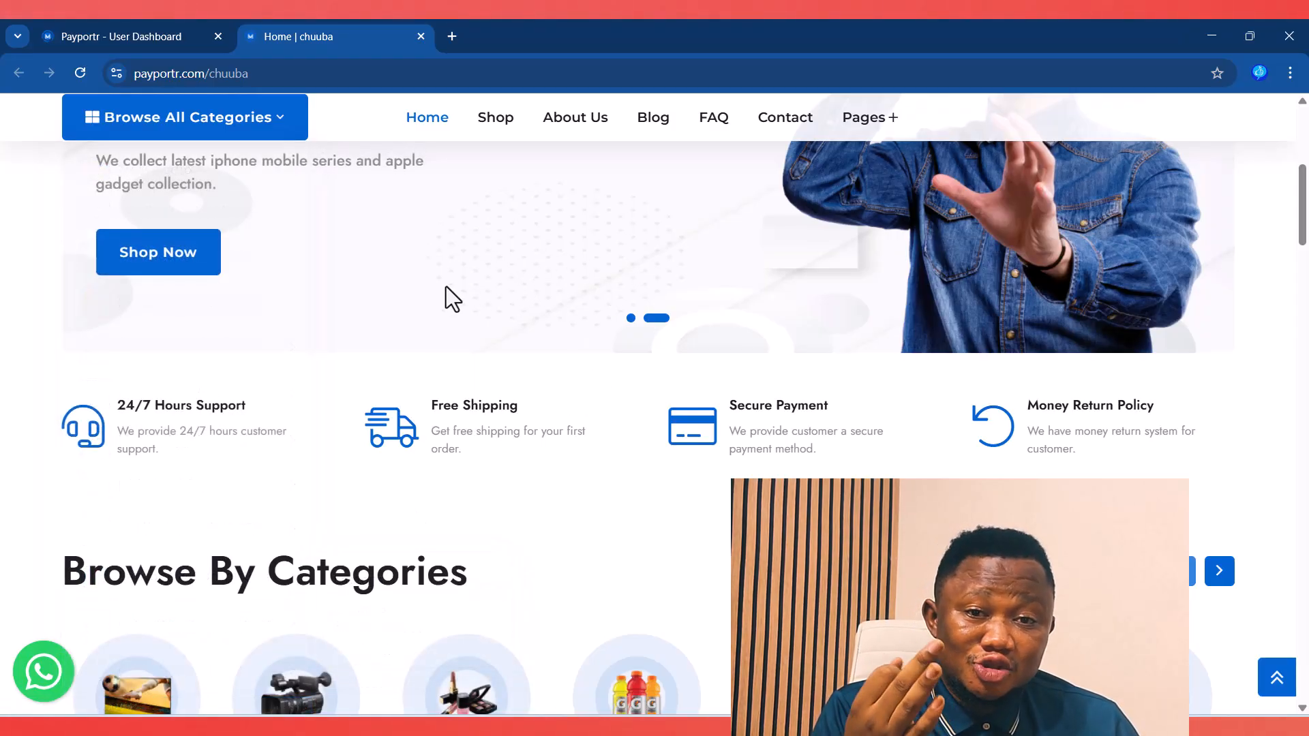
{"action": "mouse_move", "coordinate": [200, 124]}
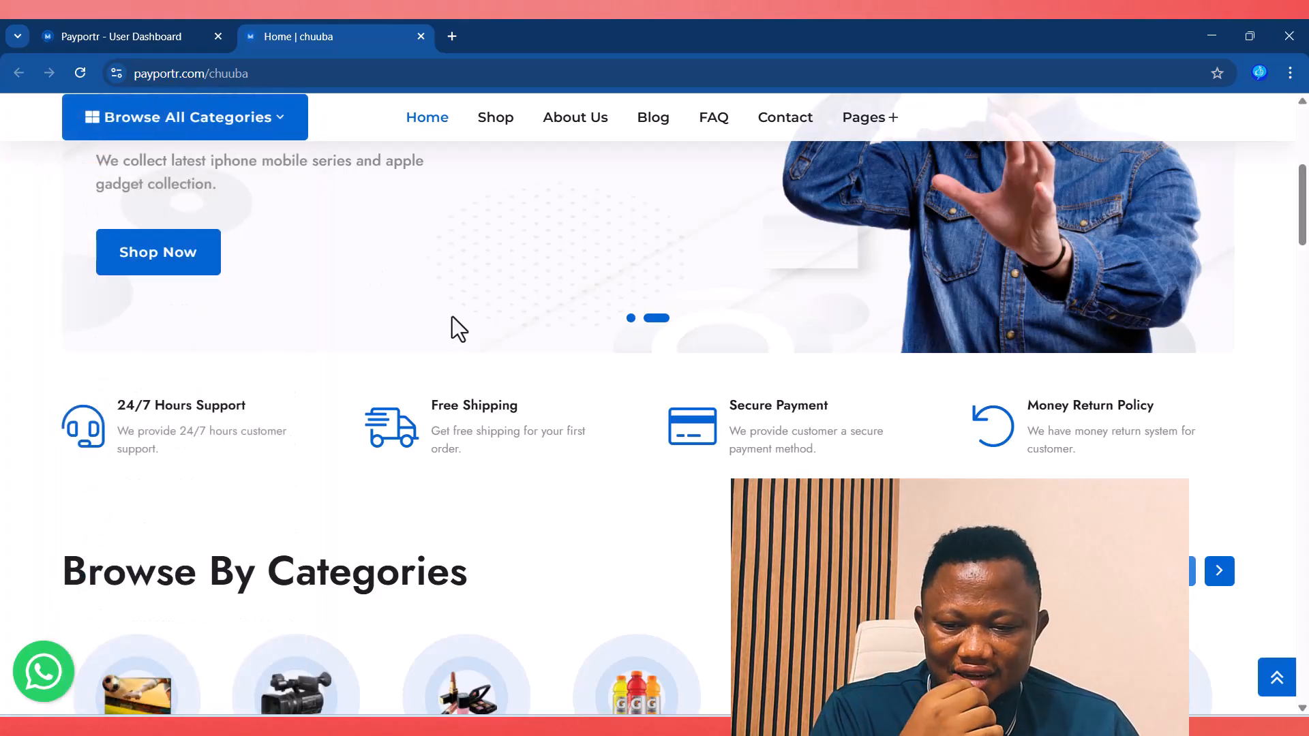
{"action": "scroll", "coordinate": [388, 153], "scroll_direction": "up", "scroll_amount": 6}
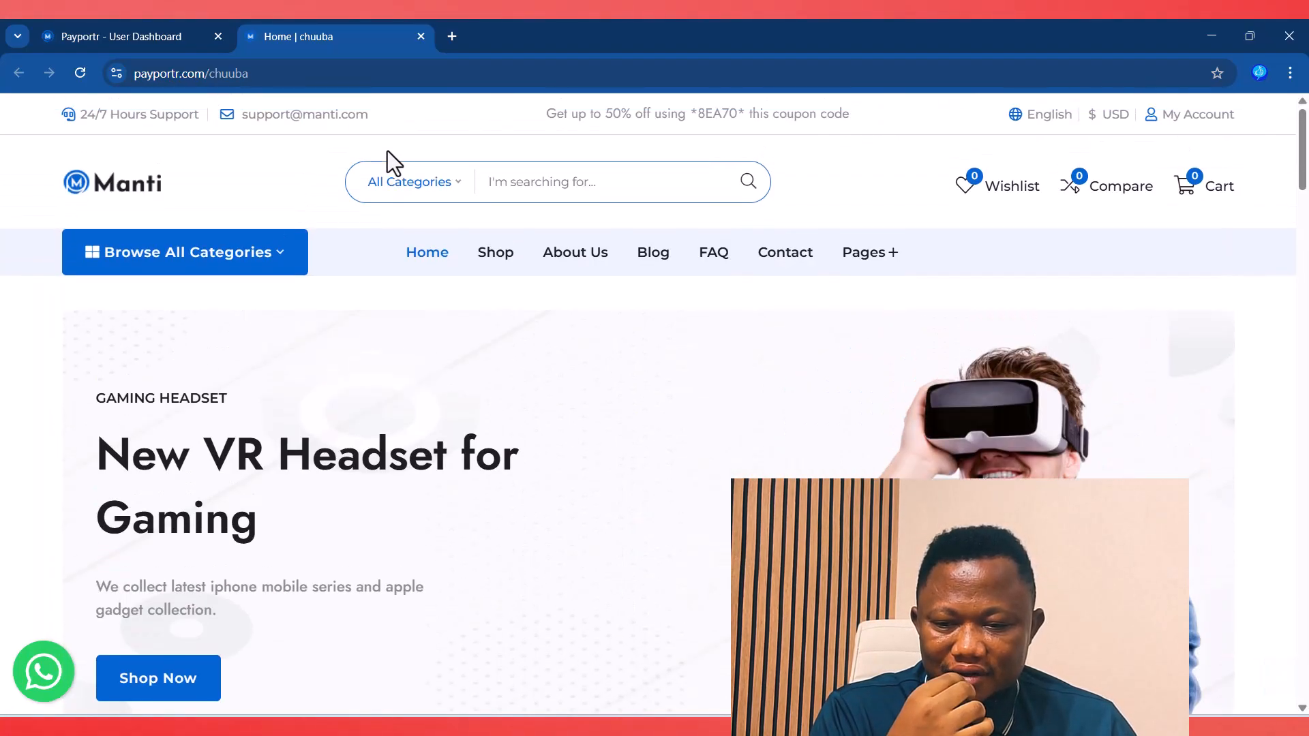
{"action": "left_click", "coordinate": [129, 32]}
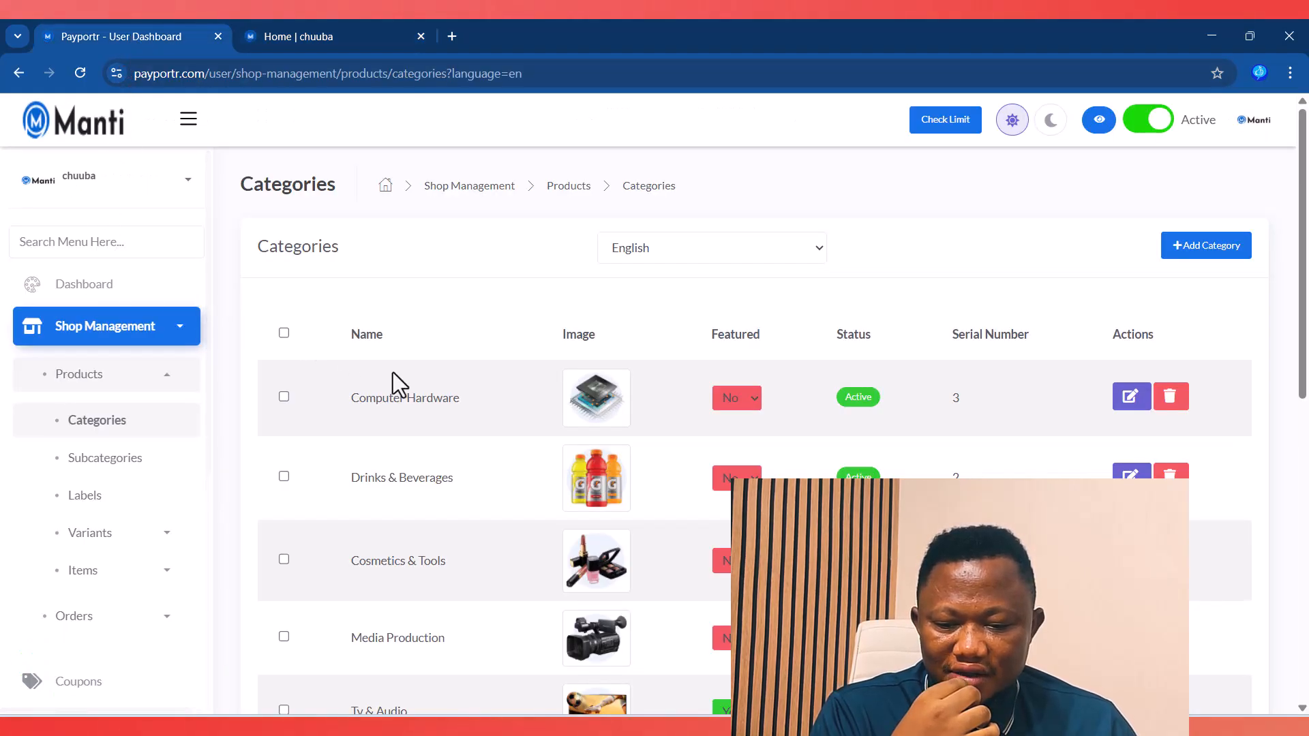
Step: Open the Add Category form, note the 100X100 image size, and close it unsaved
{"action": "left_click", "coordinate": [1217, 249]}
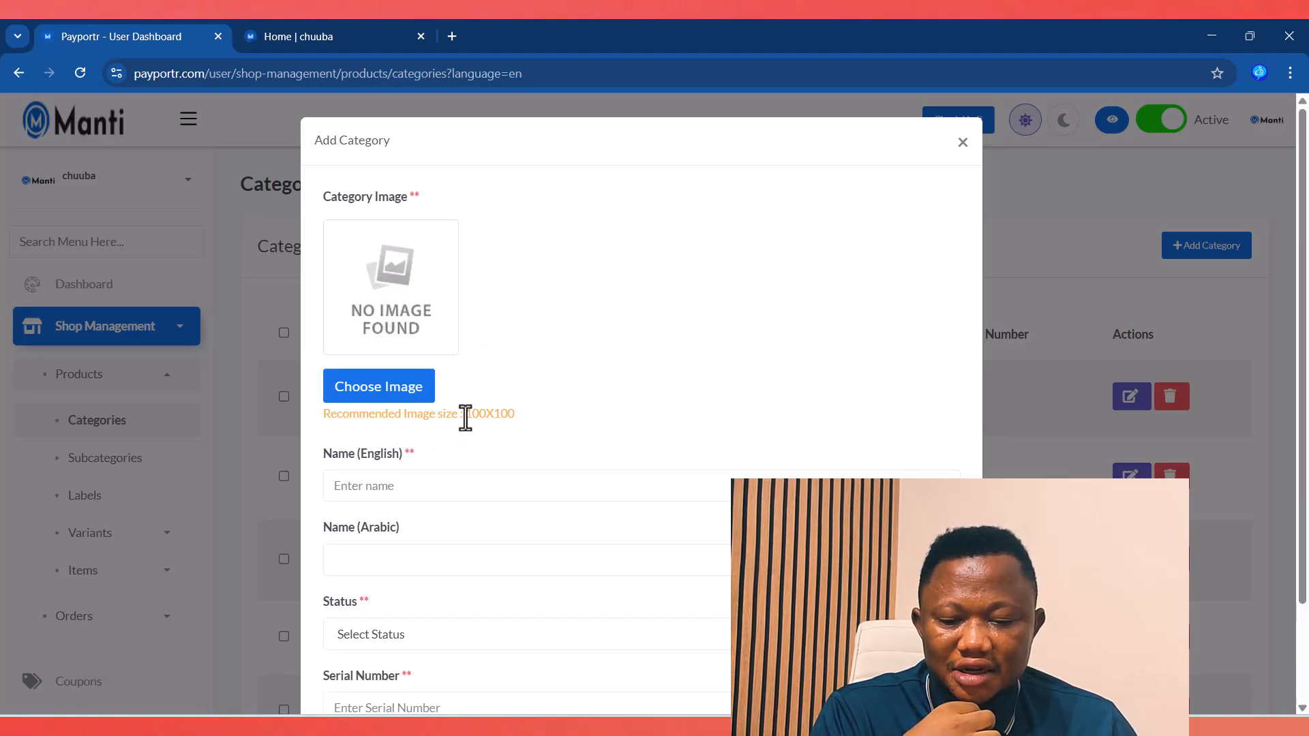
{"action": "left_click_drag", "start_coordinate": [464, 414], "coordinate": [537, 416]}
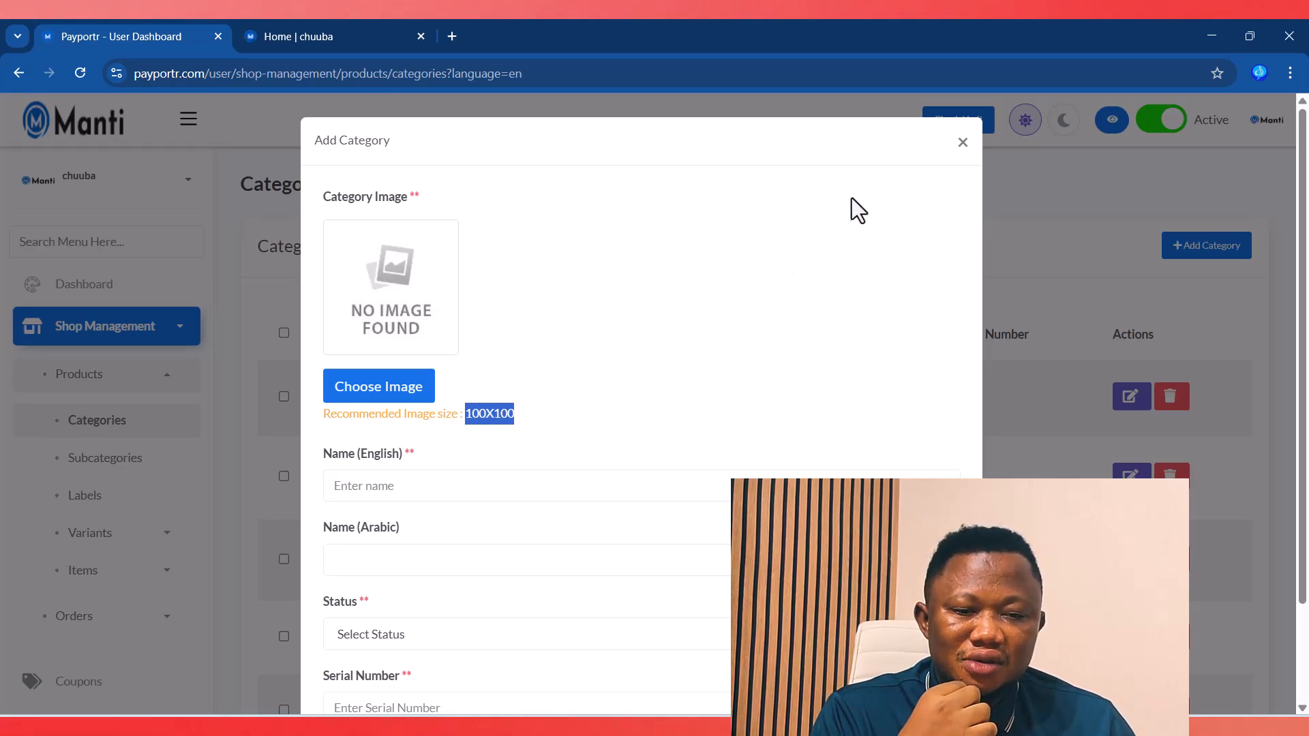
{"action": "left_click", "coordinate": [959, 149]}
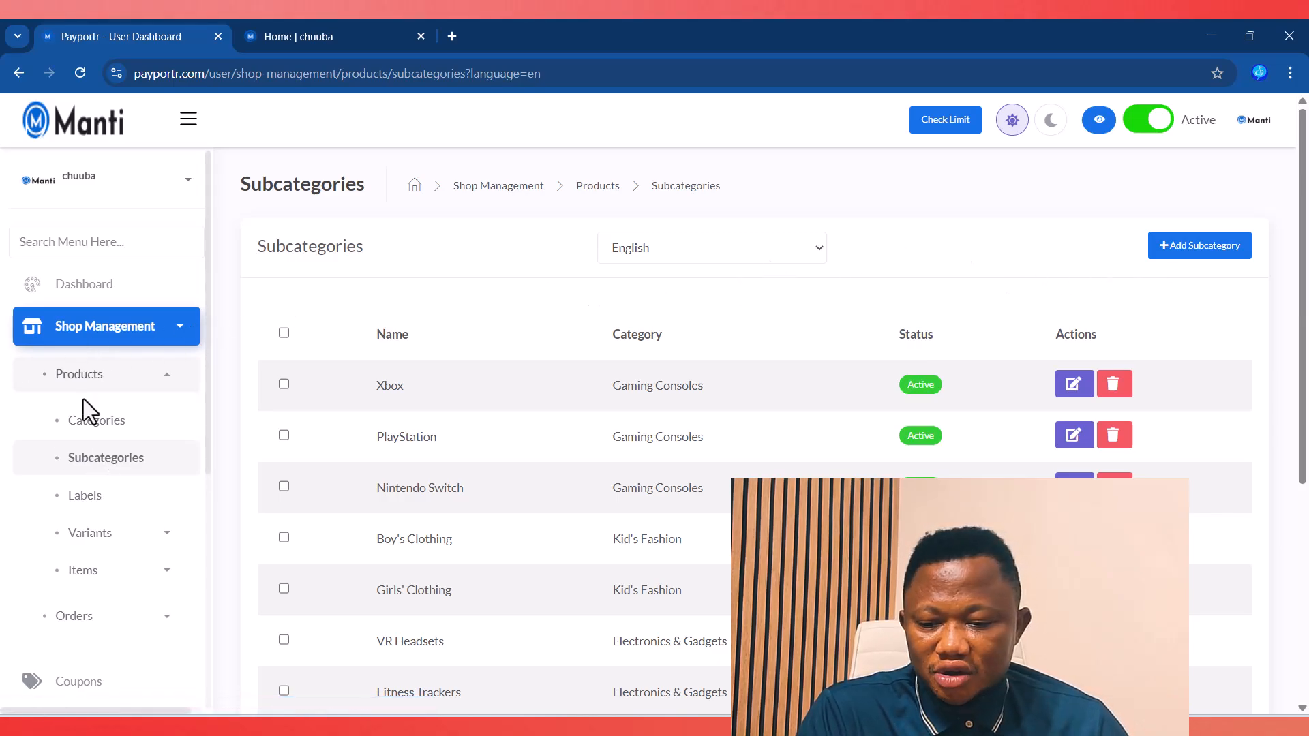
Step: Start a new subcategory under Computer Hardware and try filling in its English and Arabic names
{"action": "left_click", "coordinate": [1214, 252]}
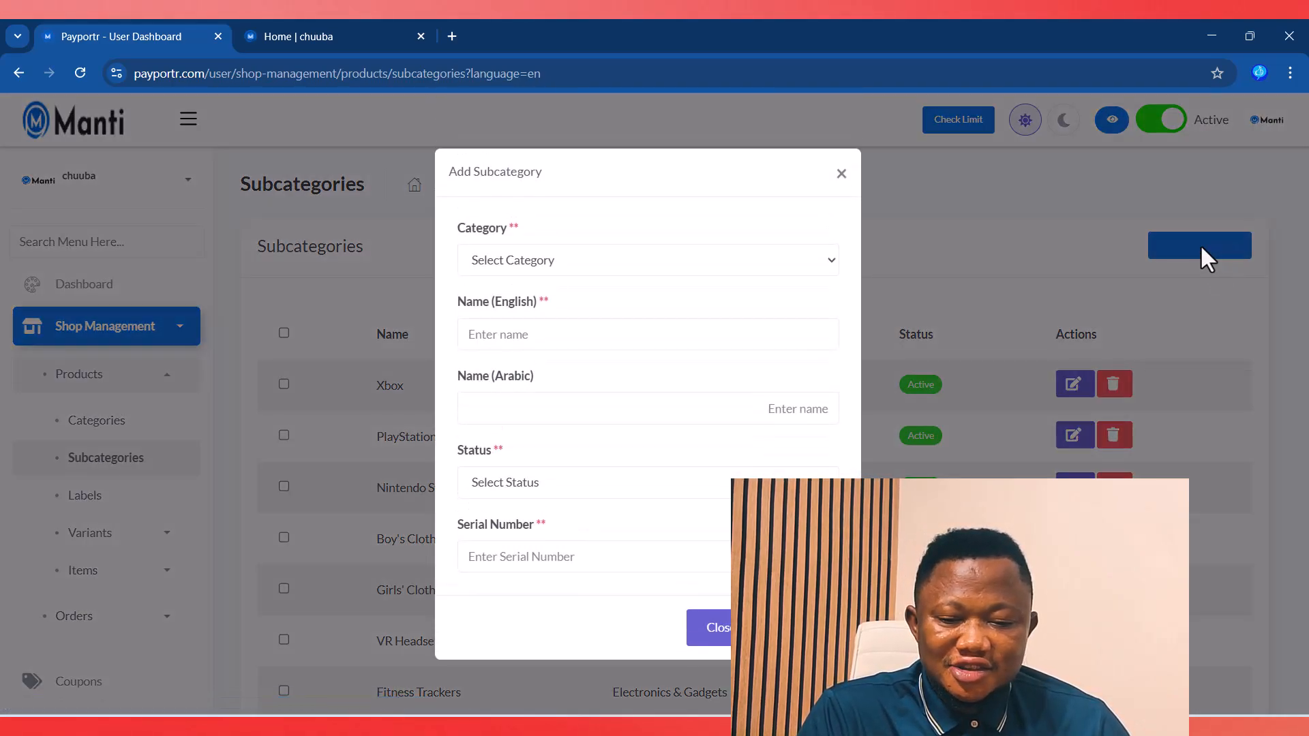
{"action": "left_click", "coordinate": [578, 268]}
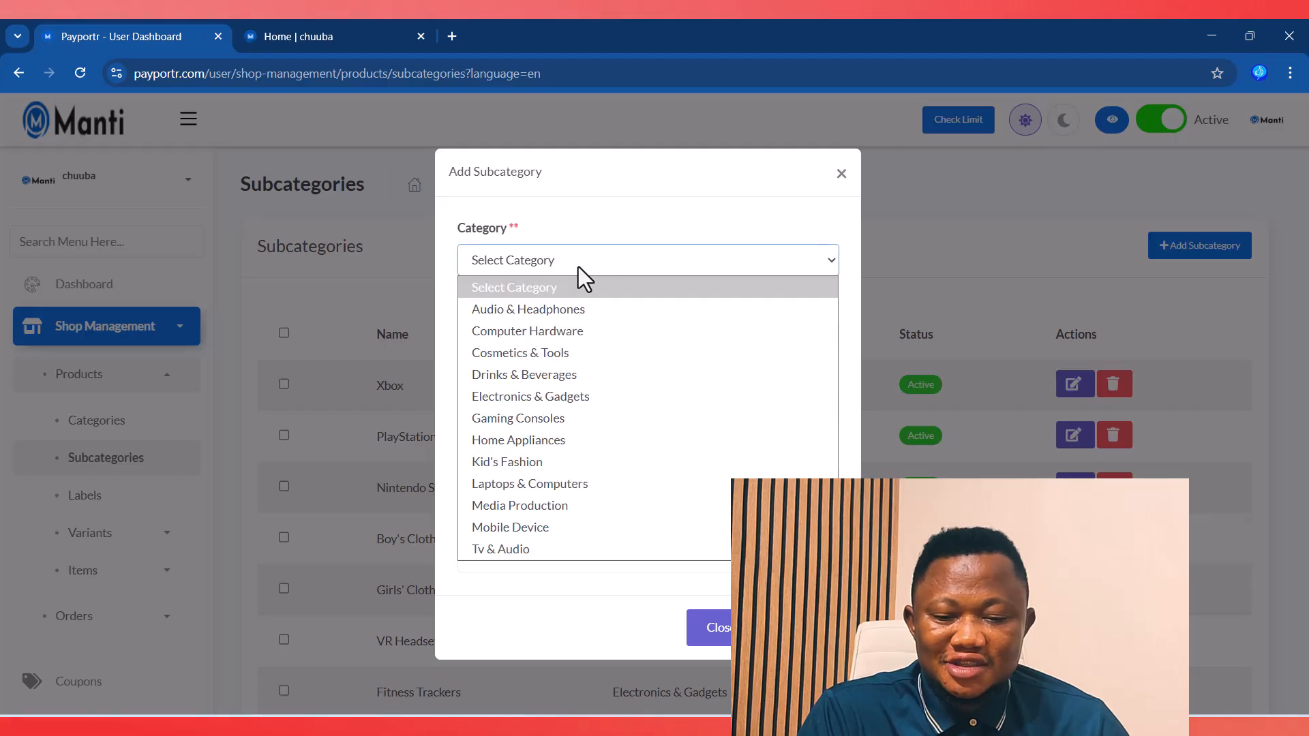
{"action": "left_click", "coordinate": [541, 332]}
{"action": "left_click", "coordinate": [514, 338]}
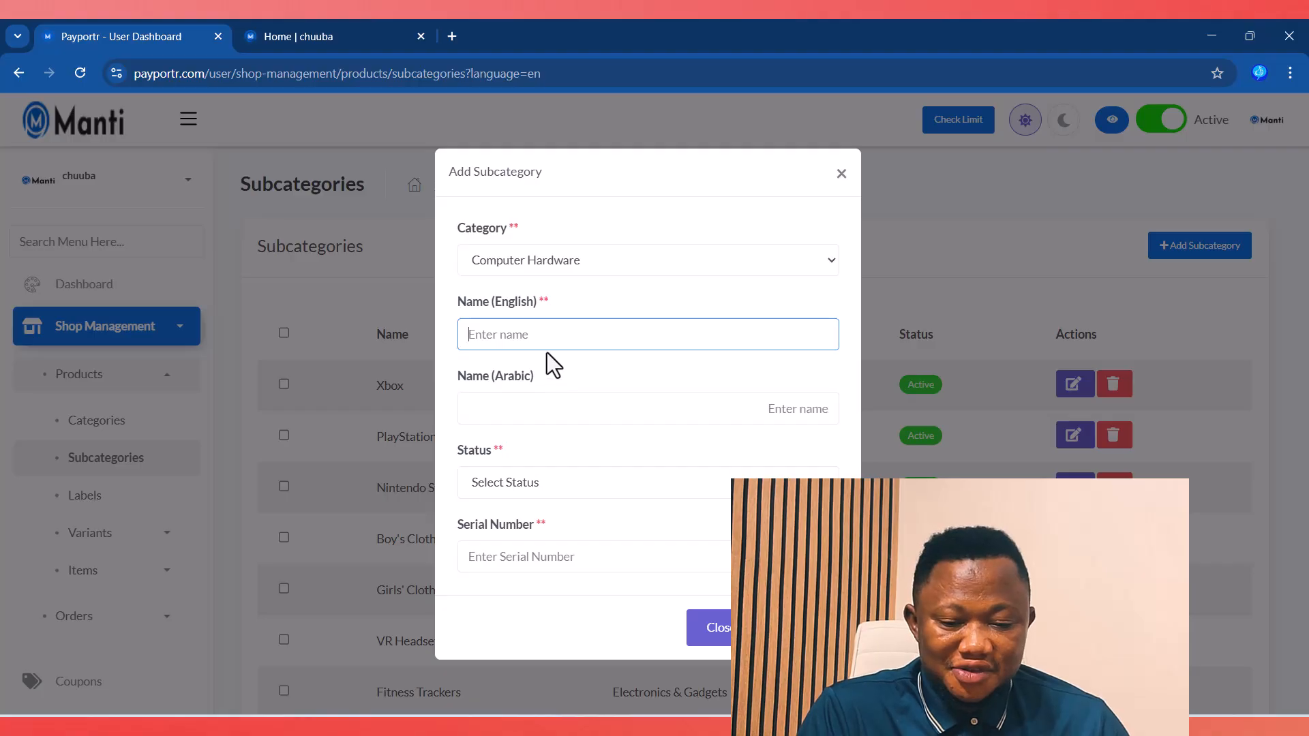
{"action": "left_click", "coordinate": [531, 395]}
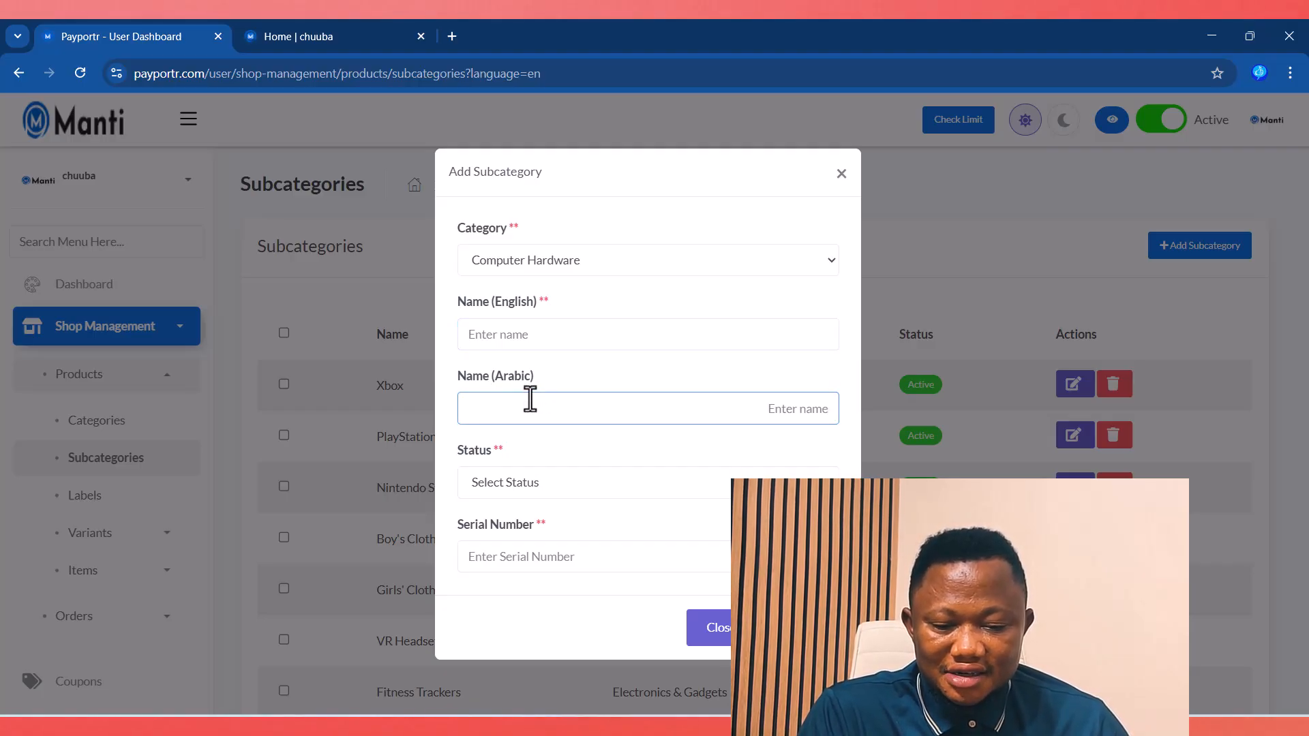
{"action": "type", "text": "sfd"}
{"action": "key", "text": "BackSpace"}
{"action": "key", "text": "BackSpace"}
{"action": "key", "text": "BackSpace"}
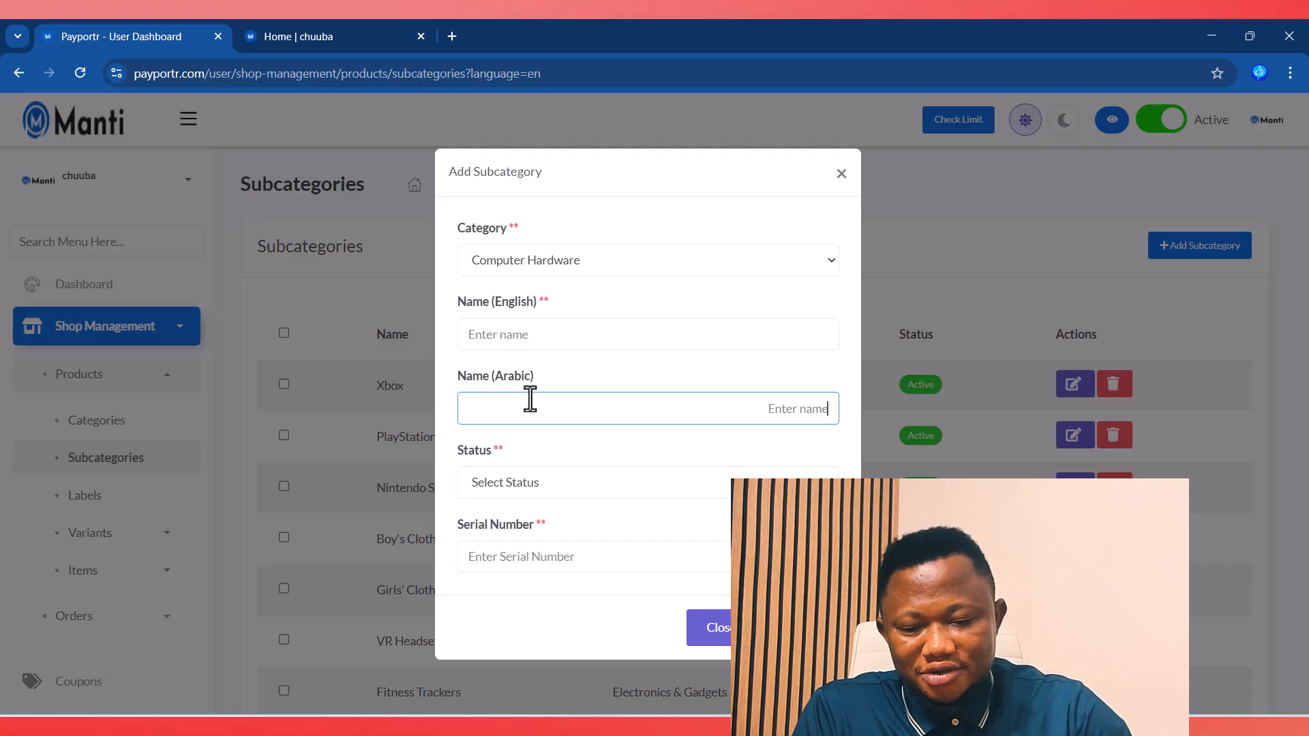
Step: Check the status options and serial number field, then close the form without saving
{"action": "left_click", "coordinate": [514, 484]}
{"action": "left_click", "coordinate": [514, 484]}
{"action": "left_click", "coordinate": [497, 554]}
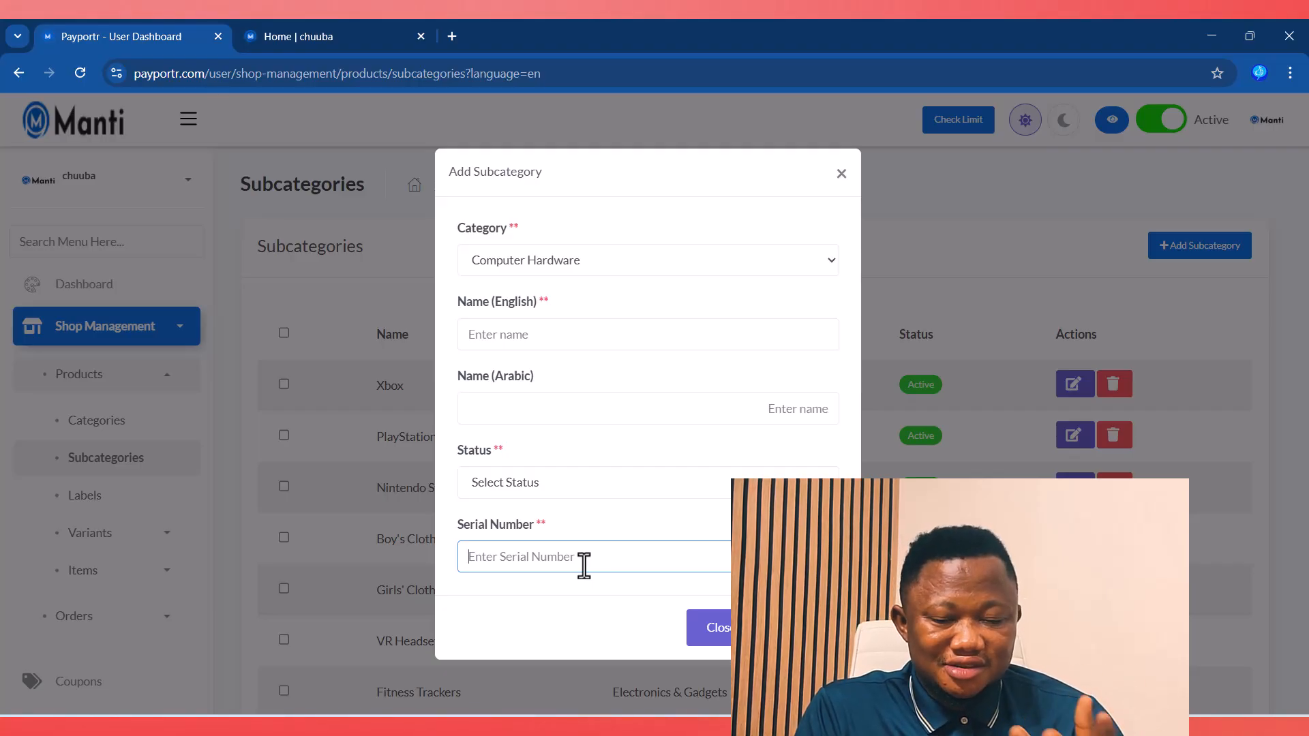
{"action": "left_click", "coordinate": [720, 648]}
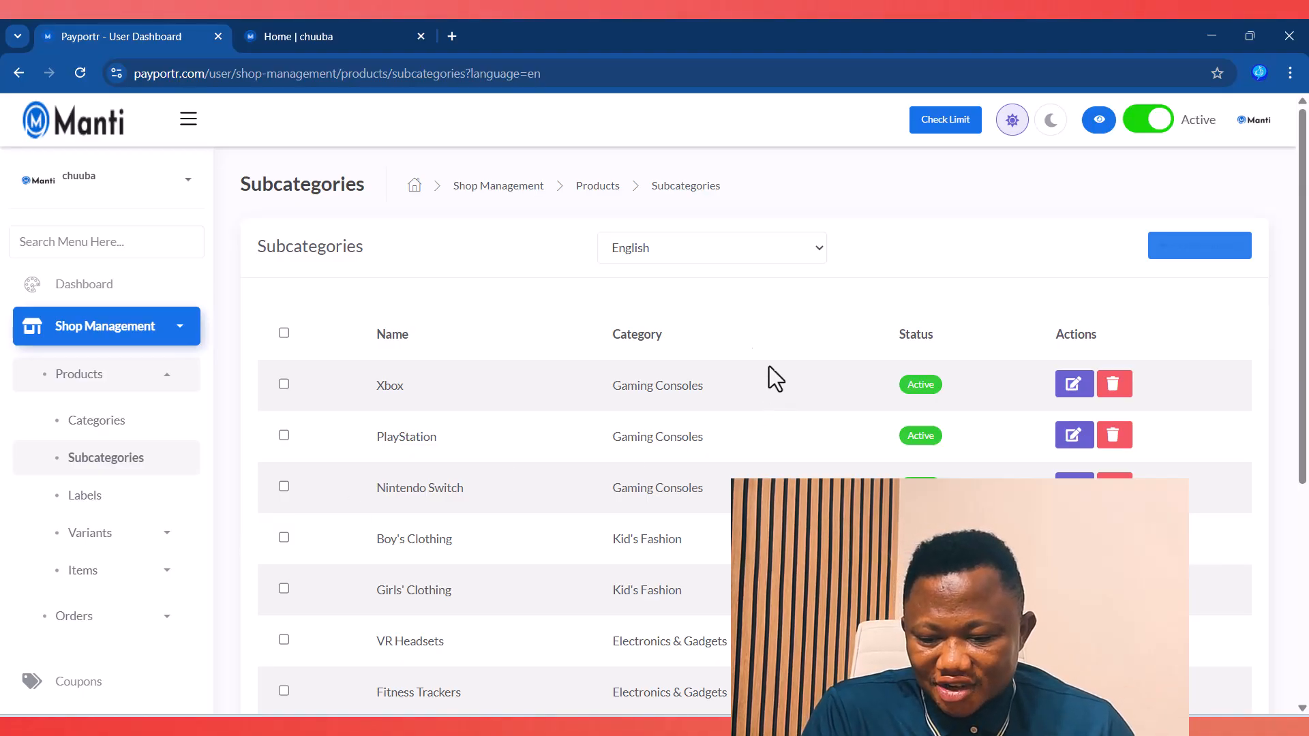
Step: Open the Hot and New labels list, then view the storefront's Trending This Weak products
{"action": "left_click", "coordinate": [99, 503]}
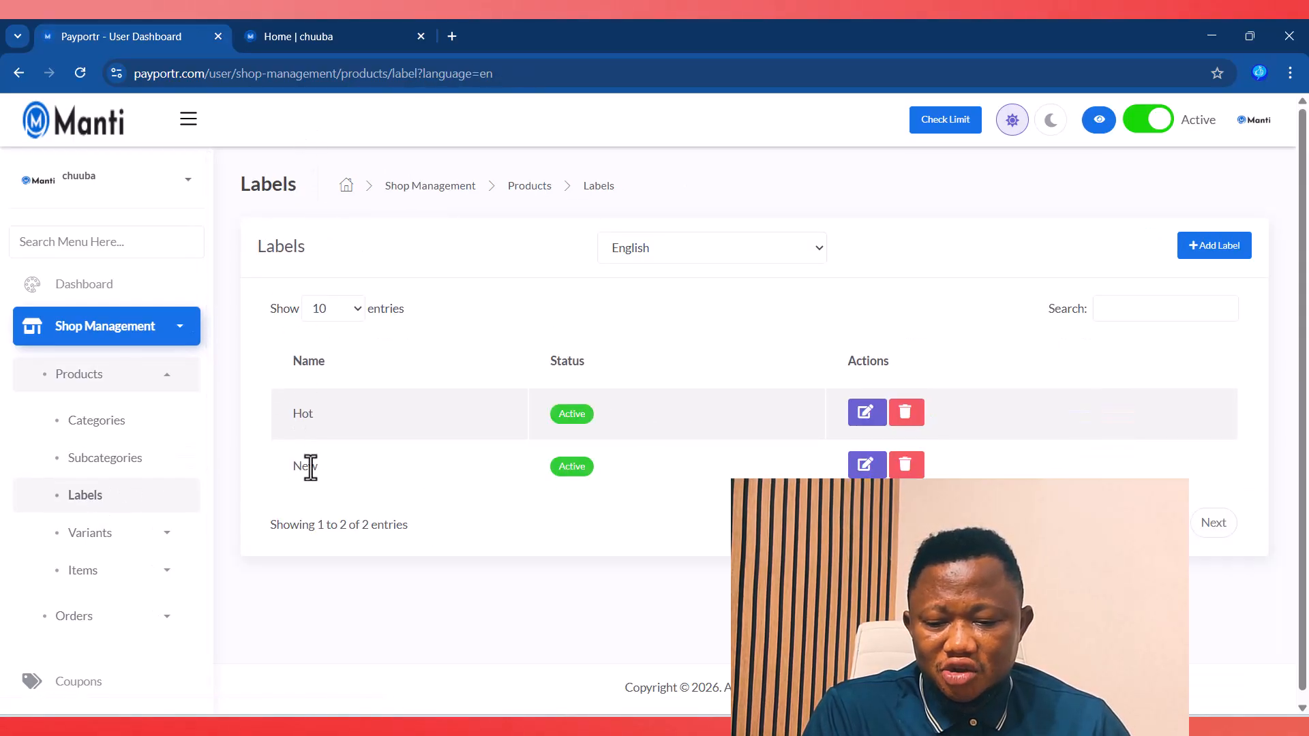
{"action": "left_click", "coordinate": [318, 36]}
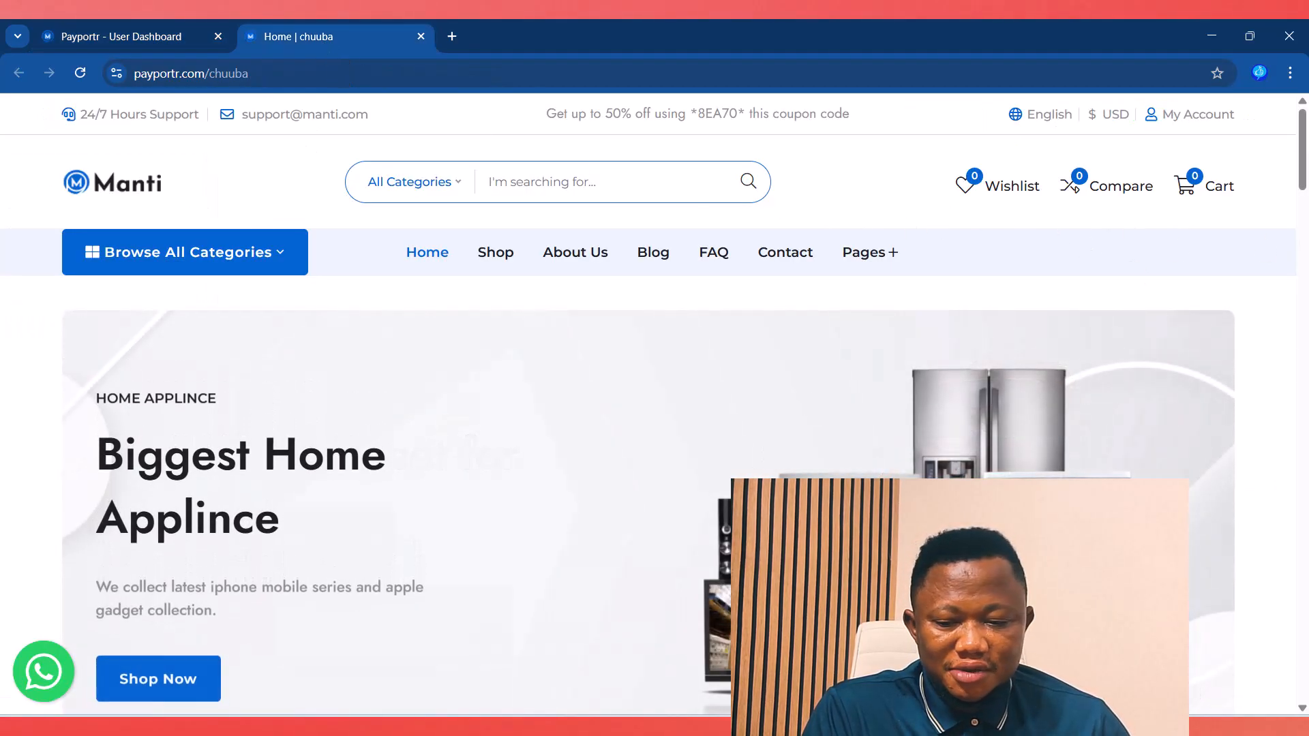
{"action": "left_click_drag", "start_coordinate": [1303, 153], "coordinate": [1304, 699]}
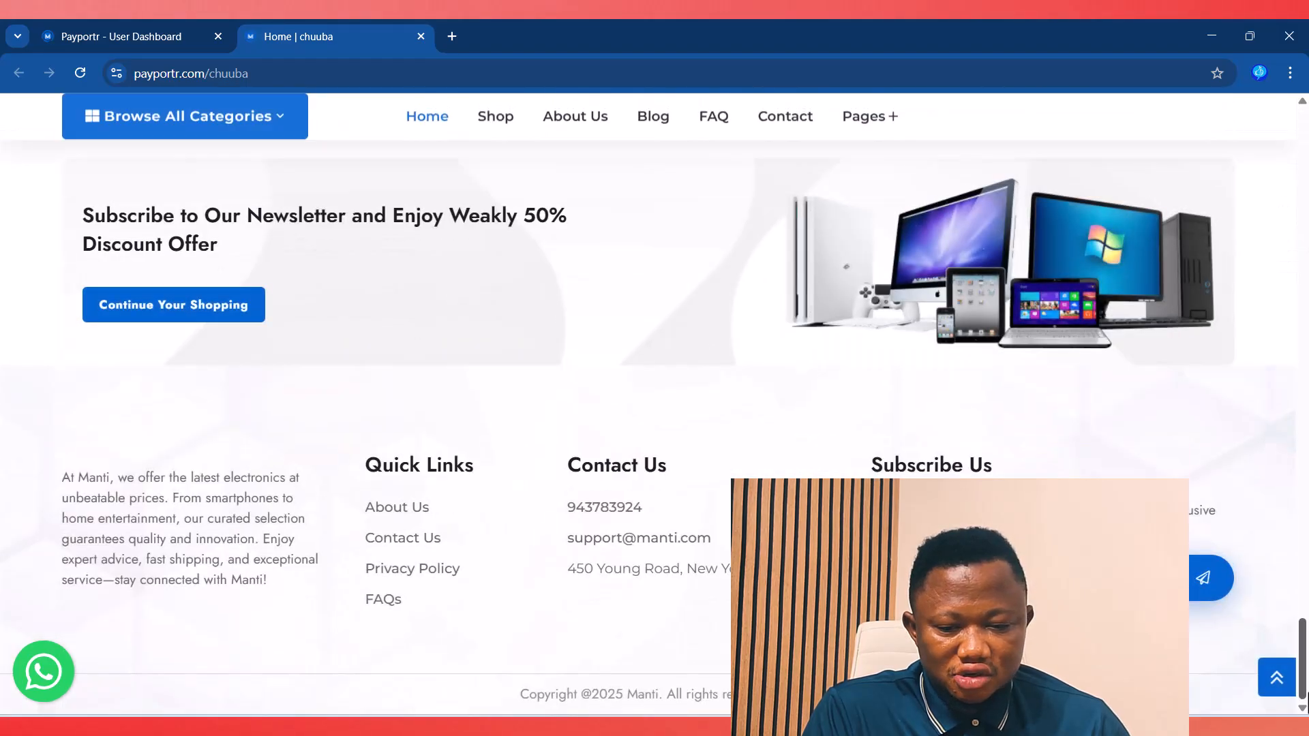
{"action": "scroll", "coordinate": [699, 522], "scroll_direction": "up", "scroll_amount": 15}
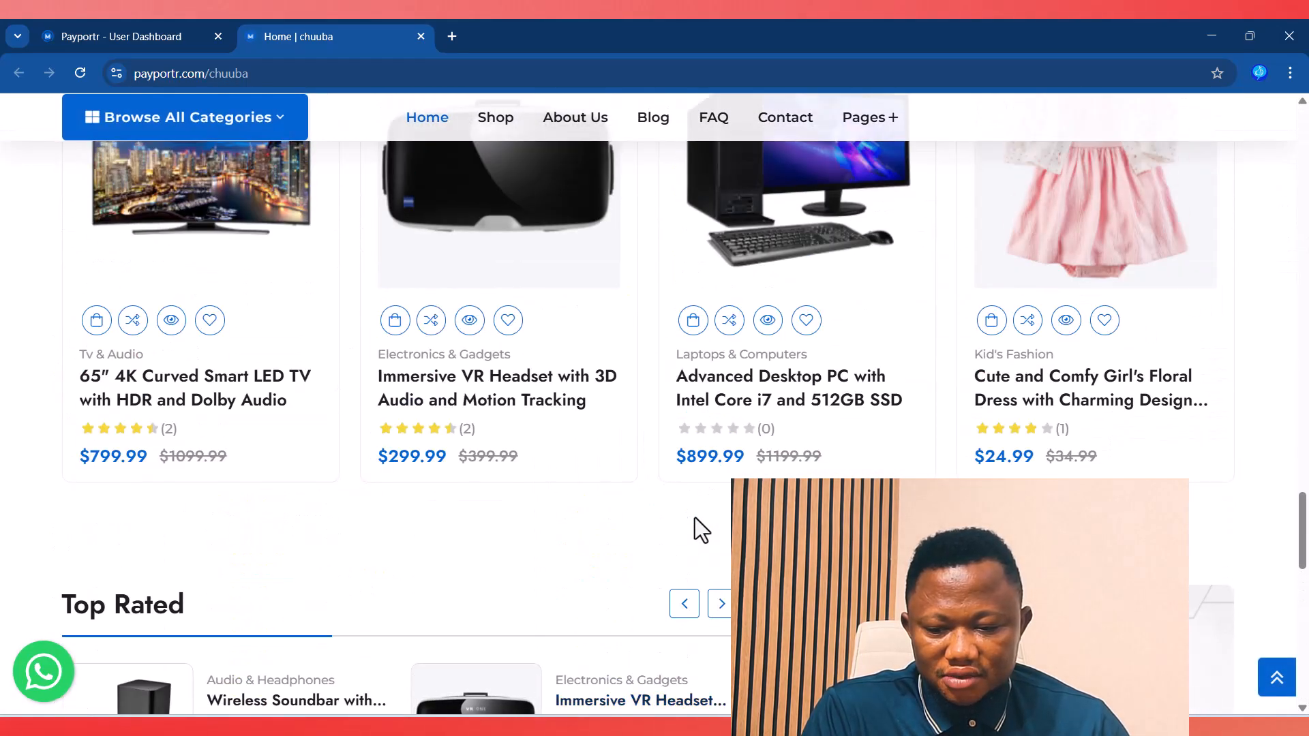
{"action": "scroll", "coordinate": [695, 525], "scroll_direction": "up", "scroll_amount": 7}
{"action": "scroll", "coordinate": [667, 529], "scroll_direction": "down", "scroll_amount": 4}
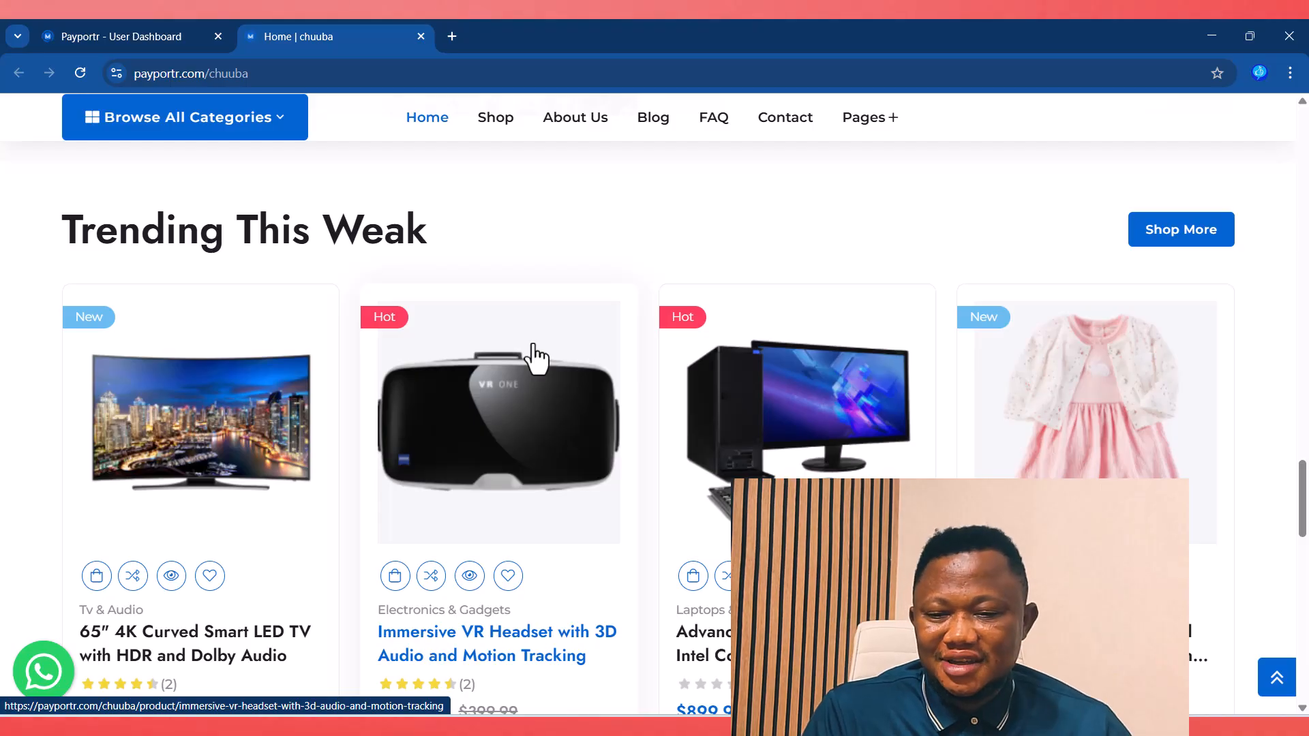
Step: Go back to the dashboard and open the Variations list under Variants
{"action": "left_click", "coordinate": [117, 37]}
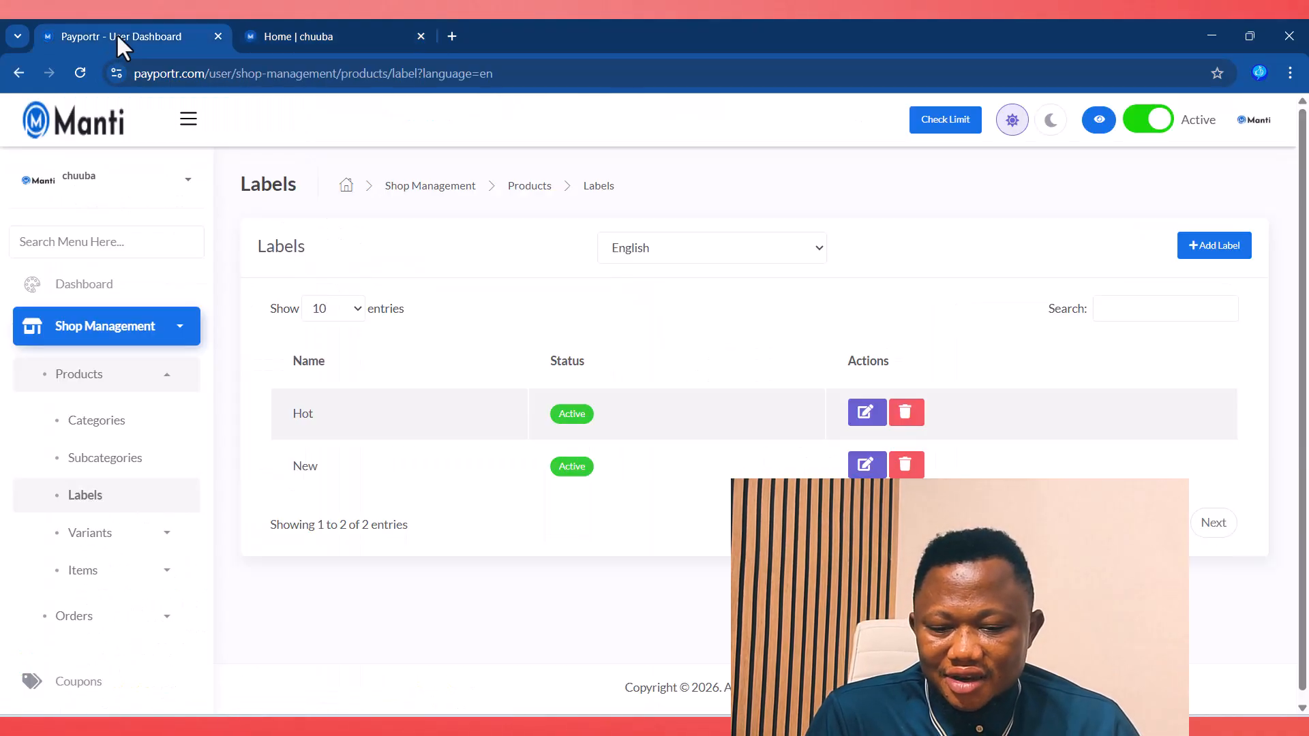
{"action": "left_click", "coordinate": [141, 538]}
{"action": "scroll", "coordinate": [146, 540], "scroll_direction": "down", "scroll_amount": 1}
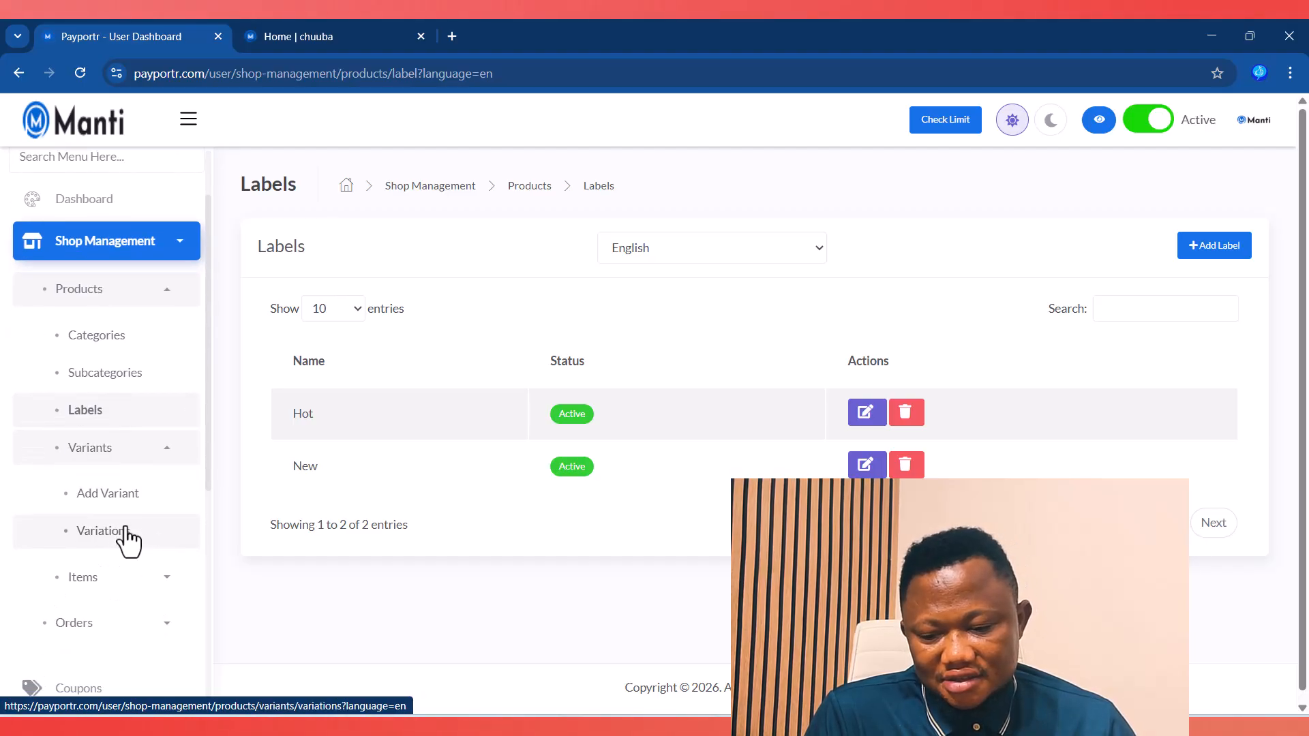
{"action": "left_click", "coordinate": [103, 538]}
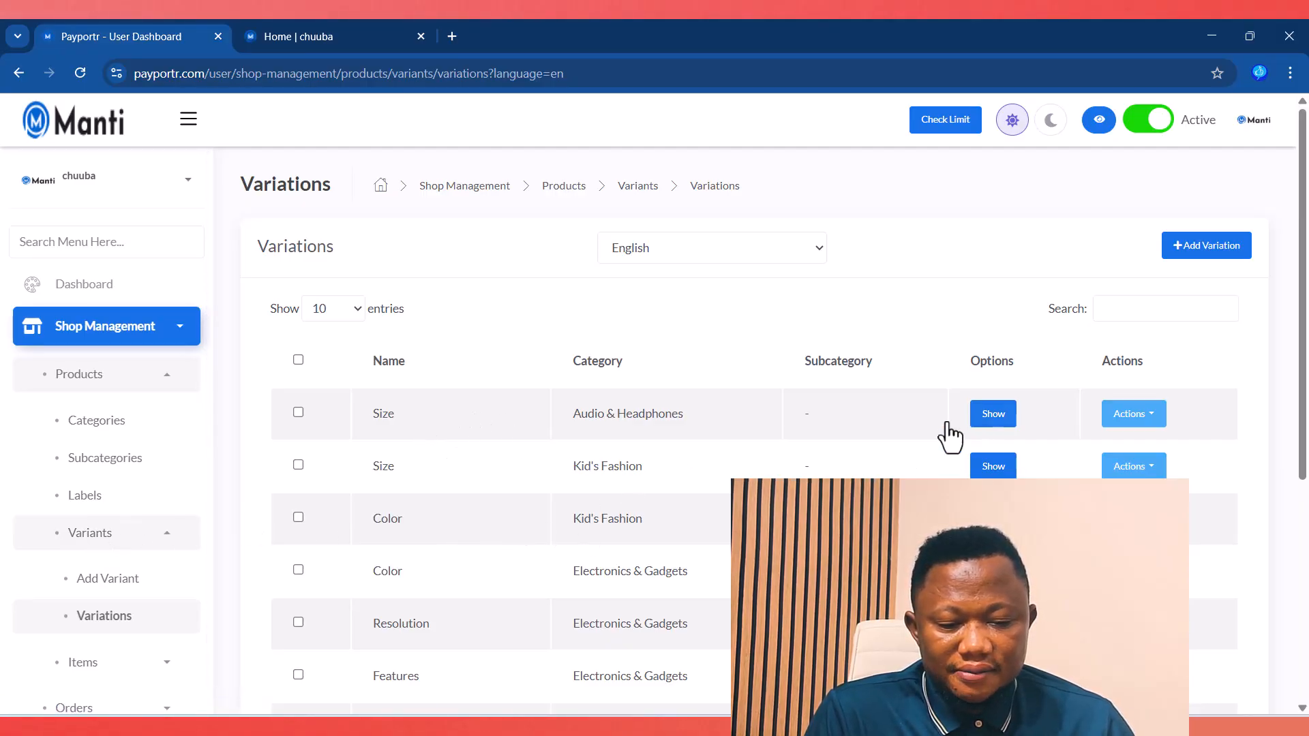
Step: Review the first Size variation's options, Mini and Large, then expand Items
{"action": "left_click", "coordinate": [989, 418]}
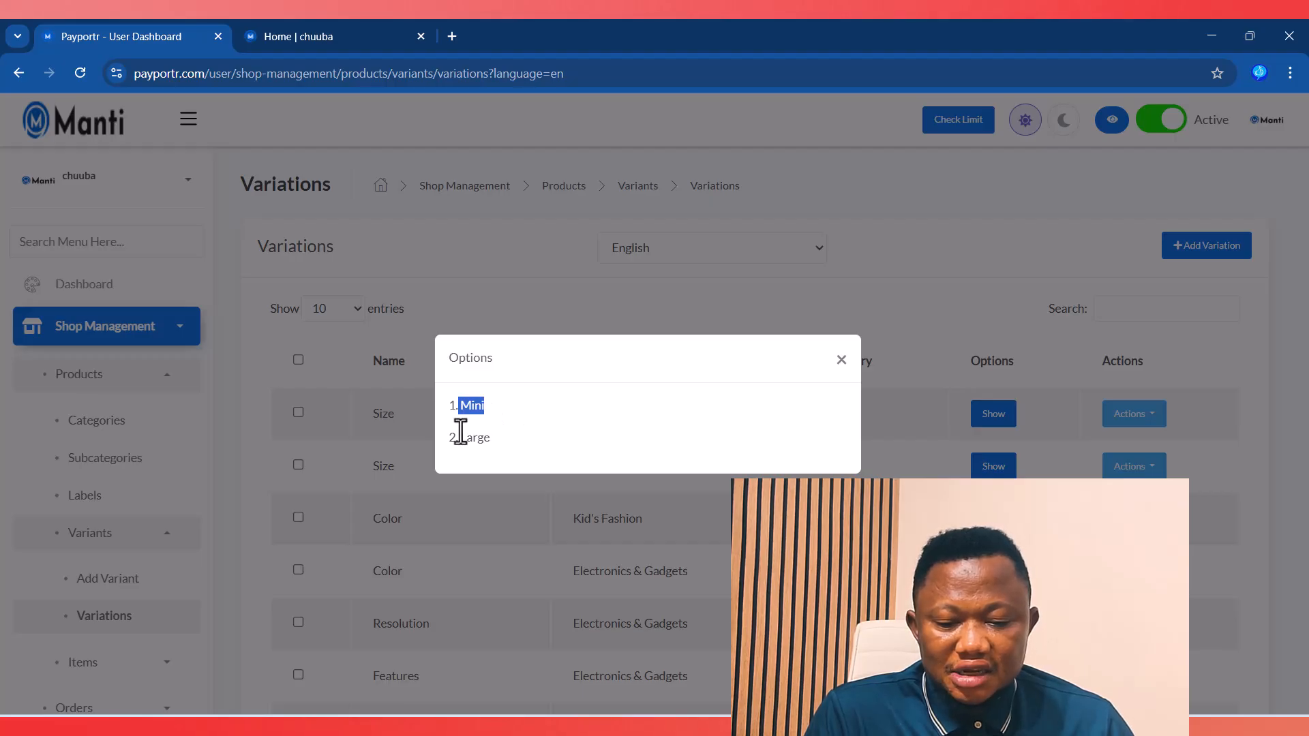
{"action": "left_click_drag", "start_coordinate": [460, 437], "coordinate": [518, 436]}
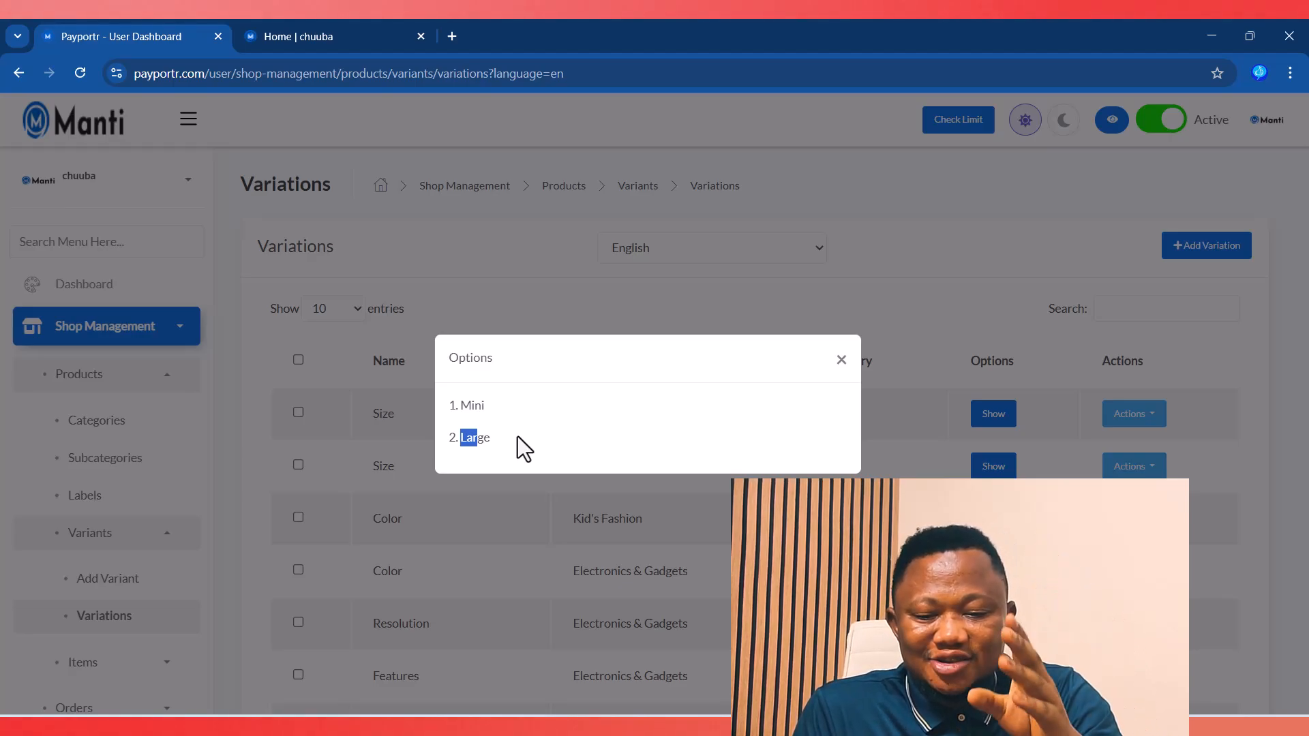
{"action": "left_click_drag", "start_coordinate": [518, 437], "coordinate": [790, 419]}
{"action": "left_click", "coordinate": [842, 359]}
{"action": "scroll", "coordinate": [116, 562], "scroll_direction": "down", "scroll_amount": 3}
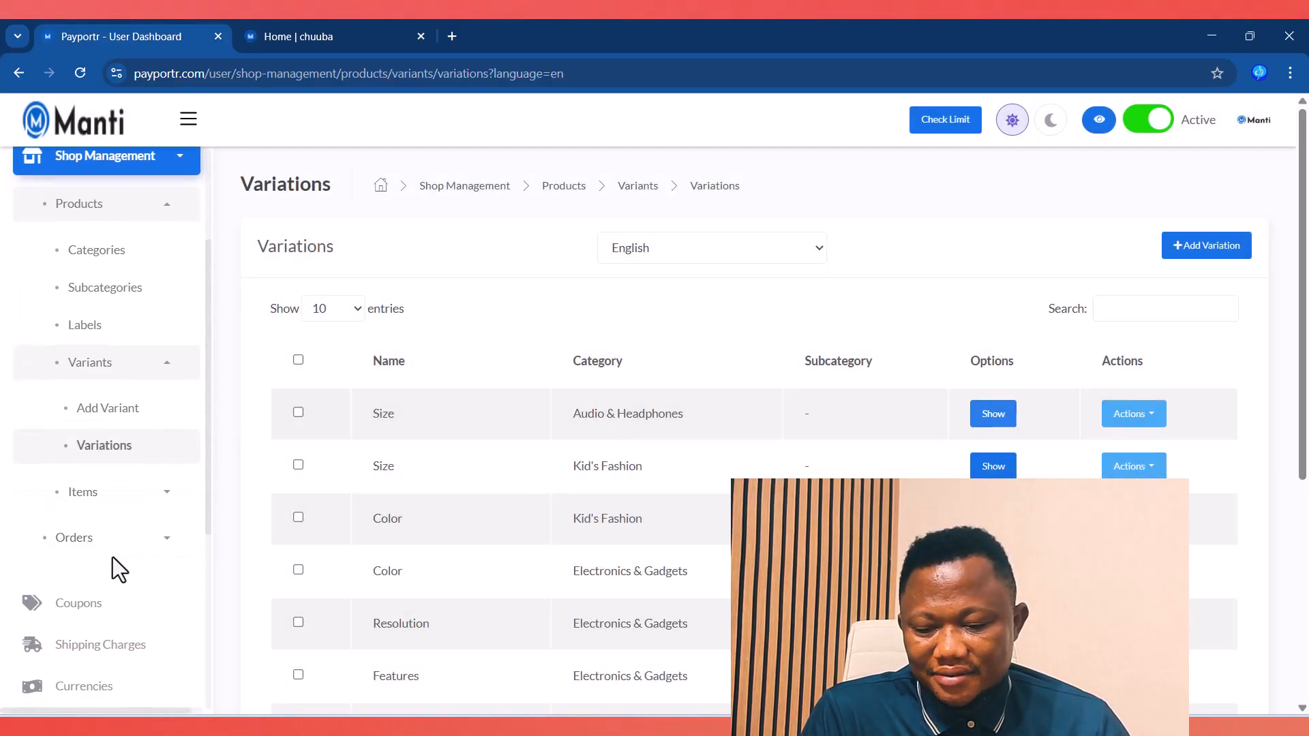
{"action": "left_click", "coordinate": [151, 508]}
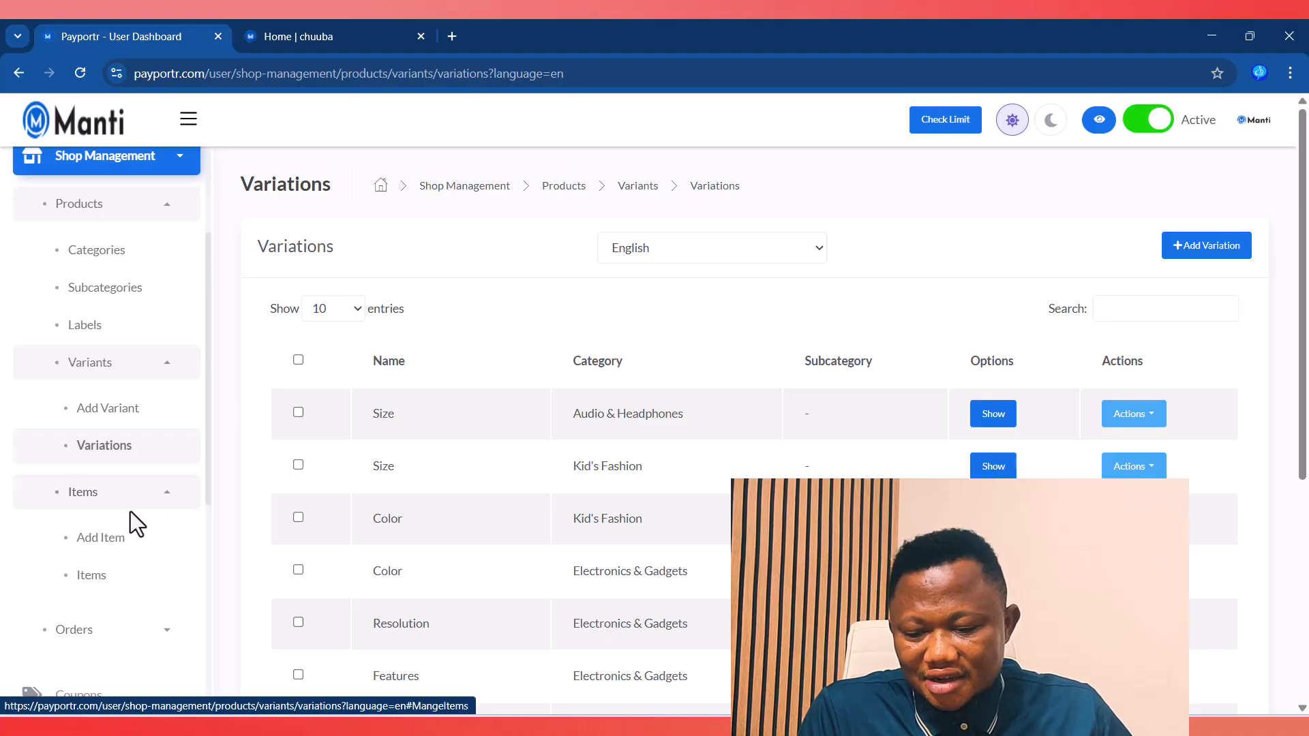
Step: Open the Items list and start a new item, reaching the Physical or Digital Product choice
{"action": "left_click", "coordinate": [93, 579]}
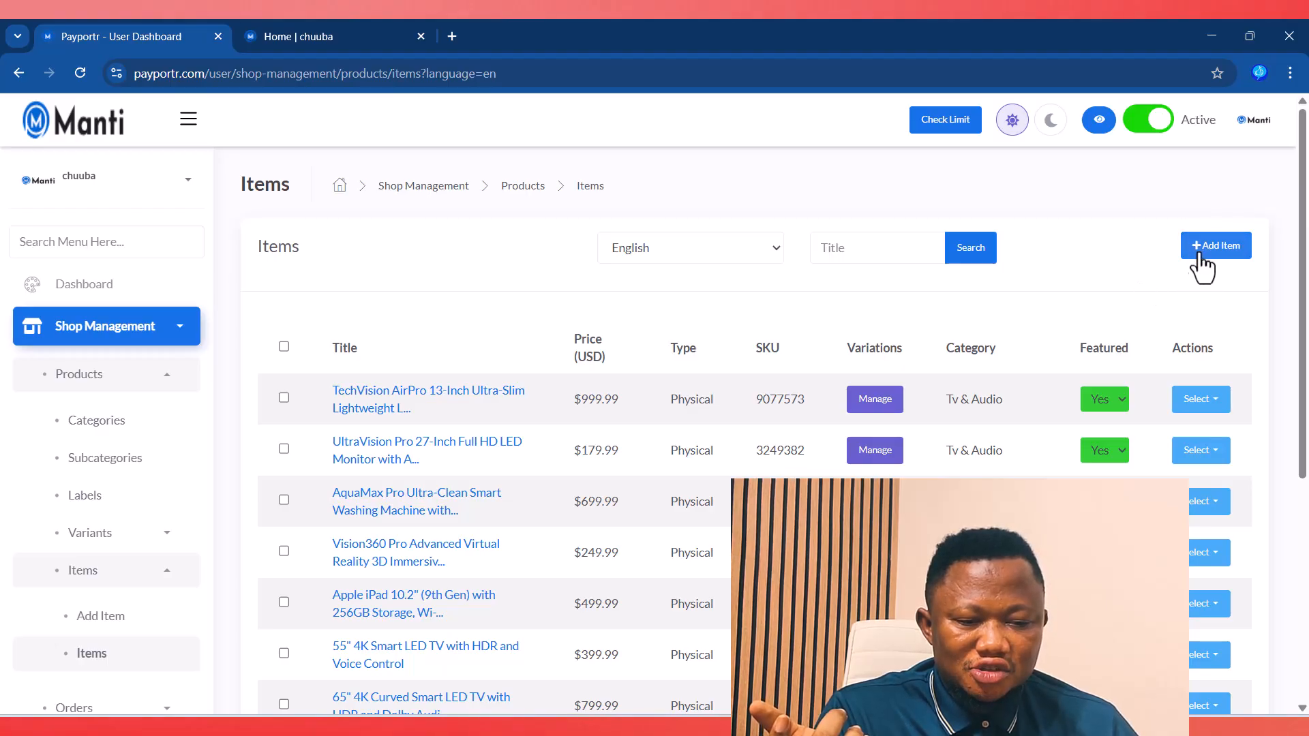
{"action": "left_click", "coordinate": [1221, 252]}
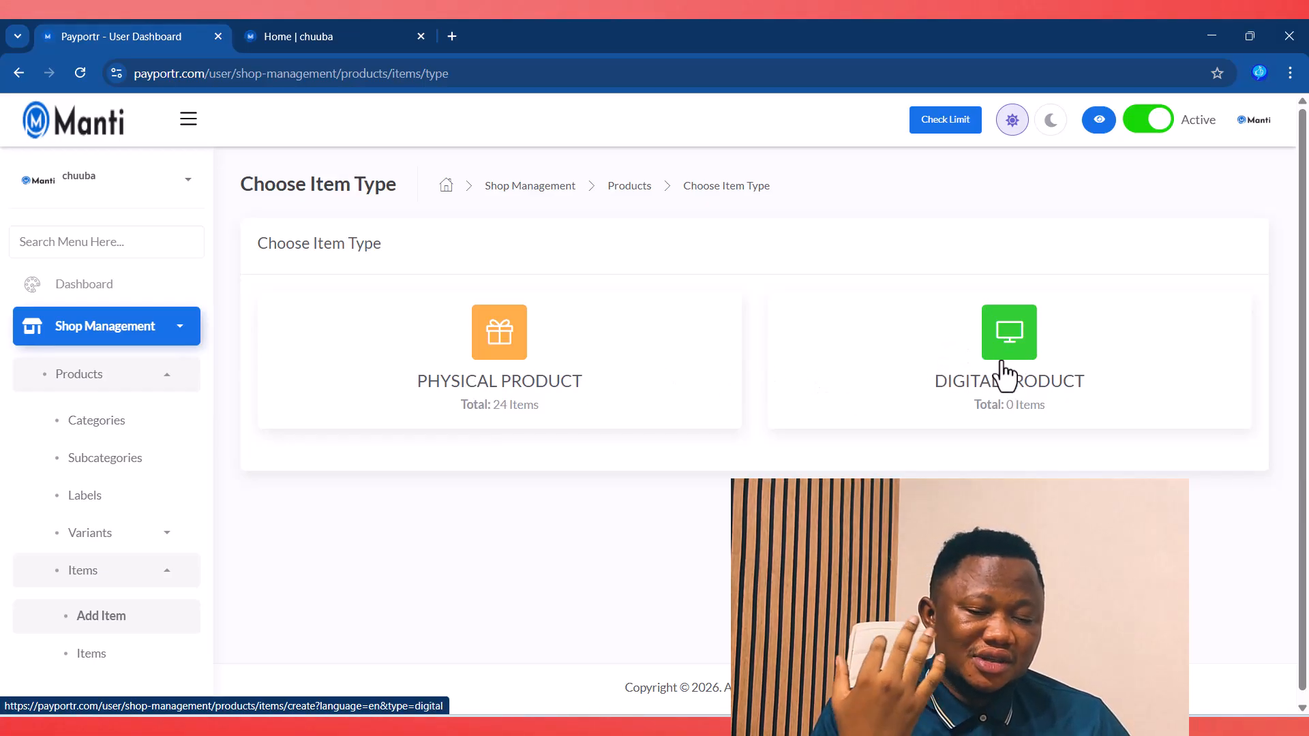
{"action": "left_click", "coordinate": [623, 195]}
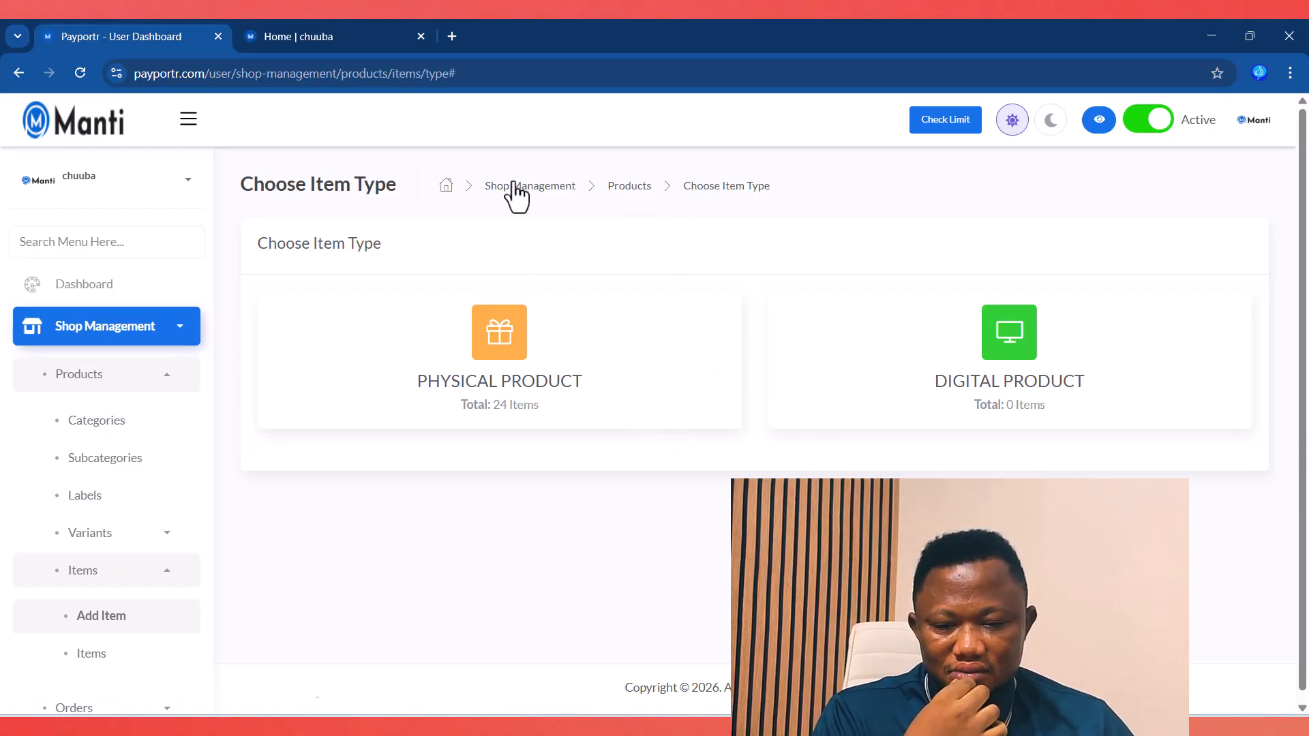
{"action": "scroll", "coordinate": [109, 598], "scroll_direction": "down", "scroll_amount": 3}
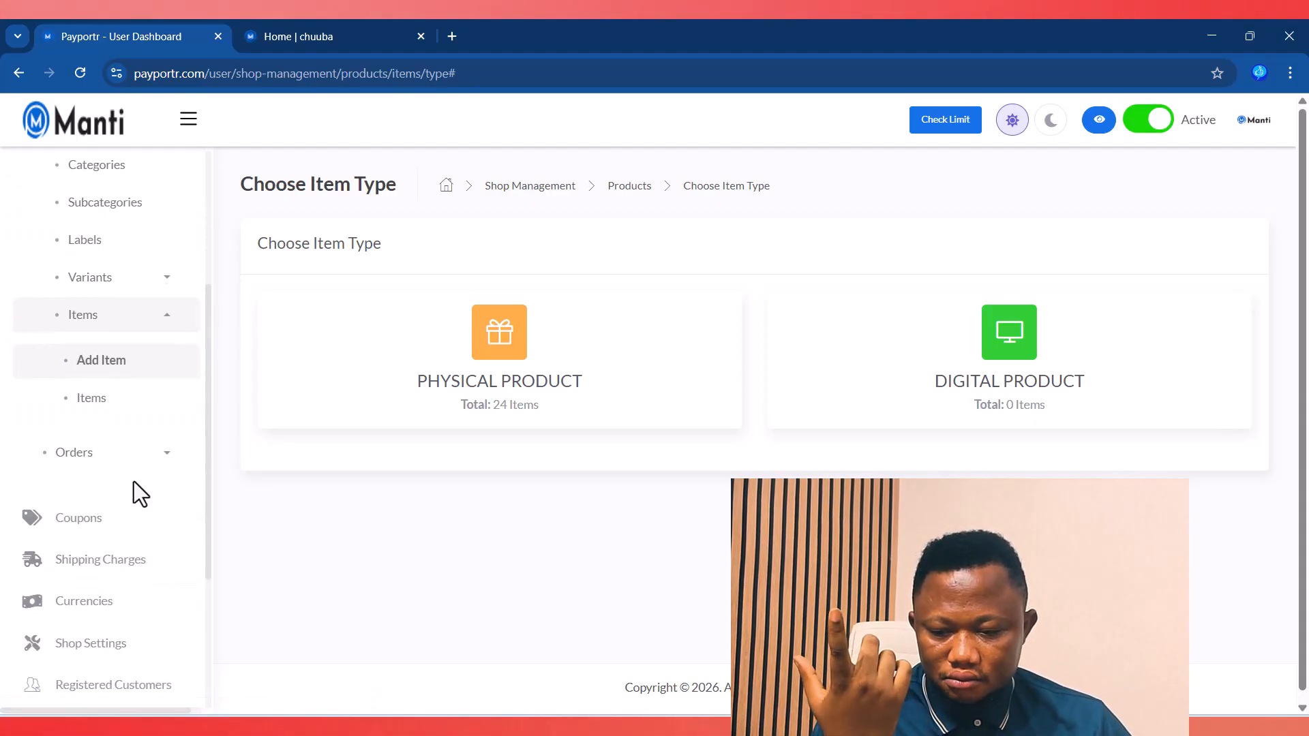
Step: Open All Orders and change the first order's status from Pending to Processing
{"action": "left_click", "coordinate": [140, 457]}
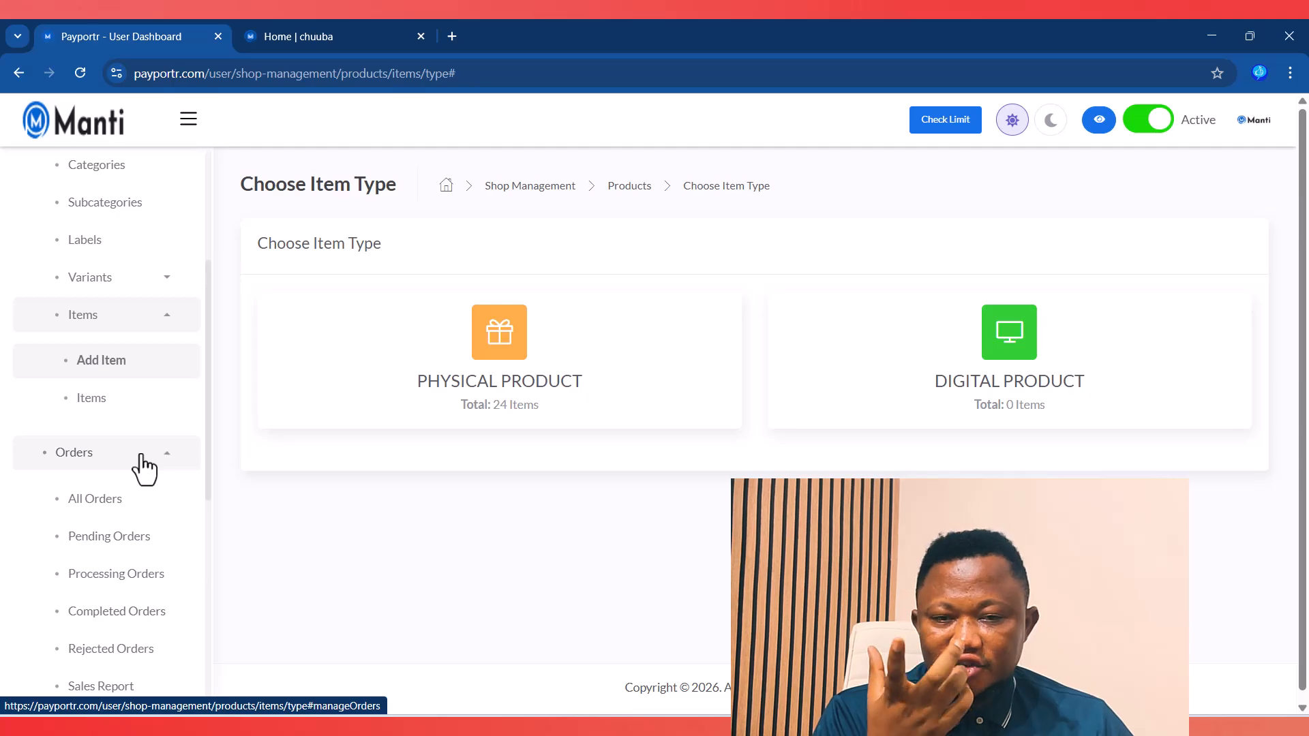
{"action": "scroll", "coordinate": [144, 501], "scroll_direction": "down", "scroll_amount": 1}
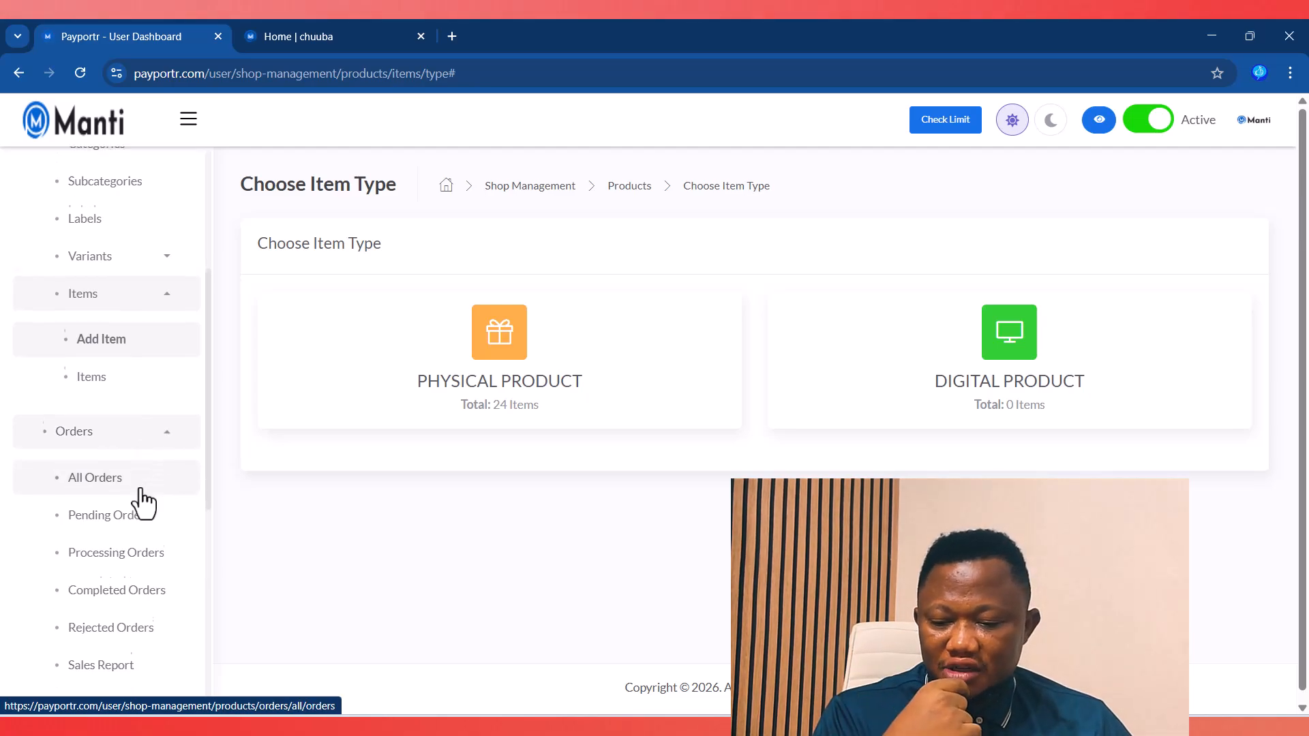
{"action": "scroll", "coordinate": [144, 503], "scroll_direction": "down", "scroll_amount": 1}
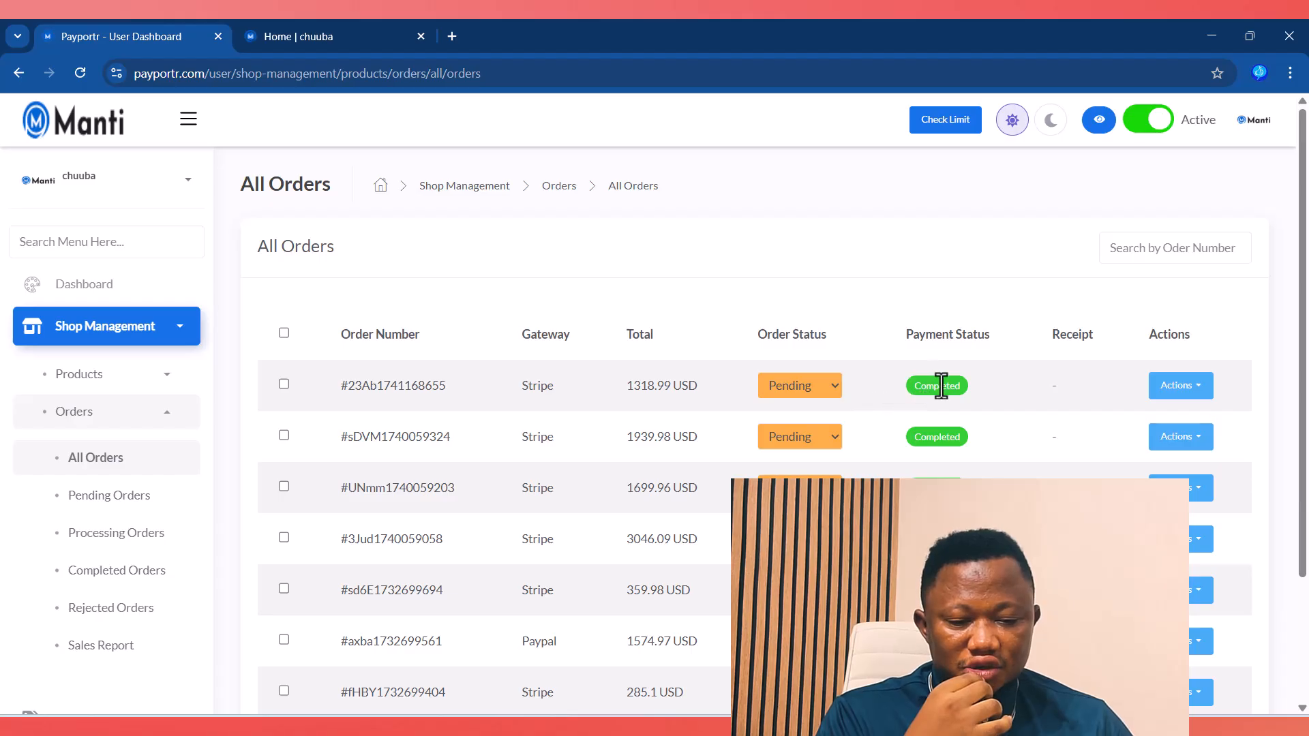
{"action": "left_click", "coordinate": [1185, 387]}
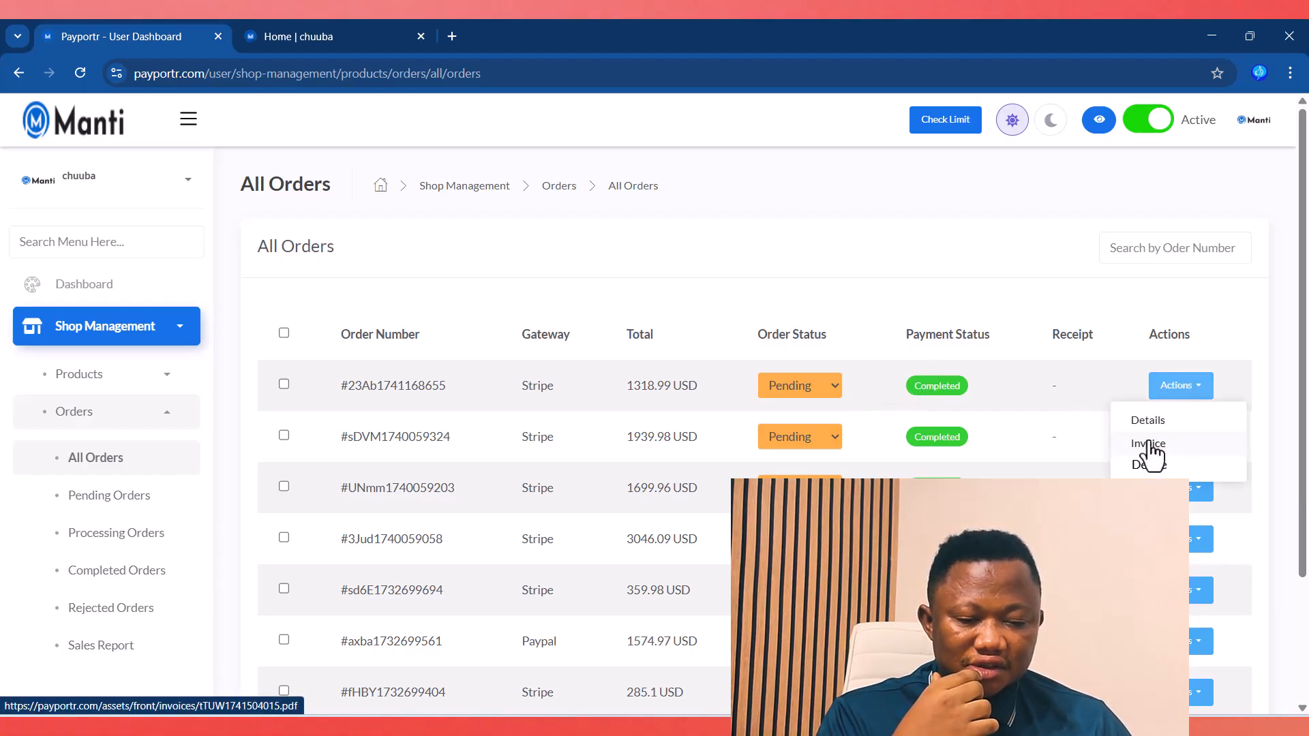
{"action": "left_click", "coordinate": [833, 388]}
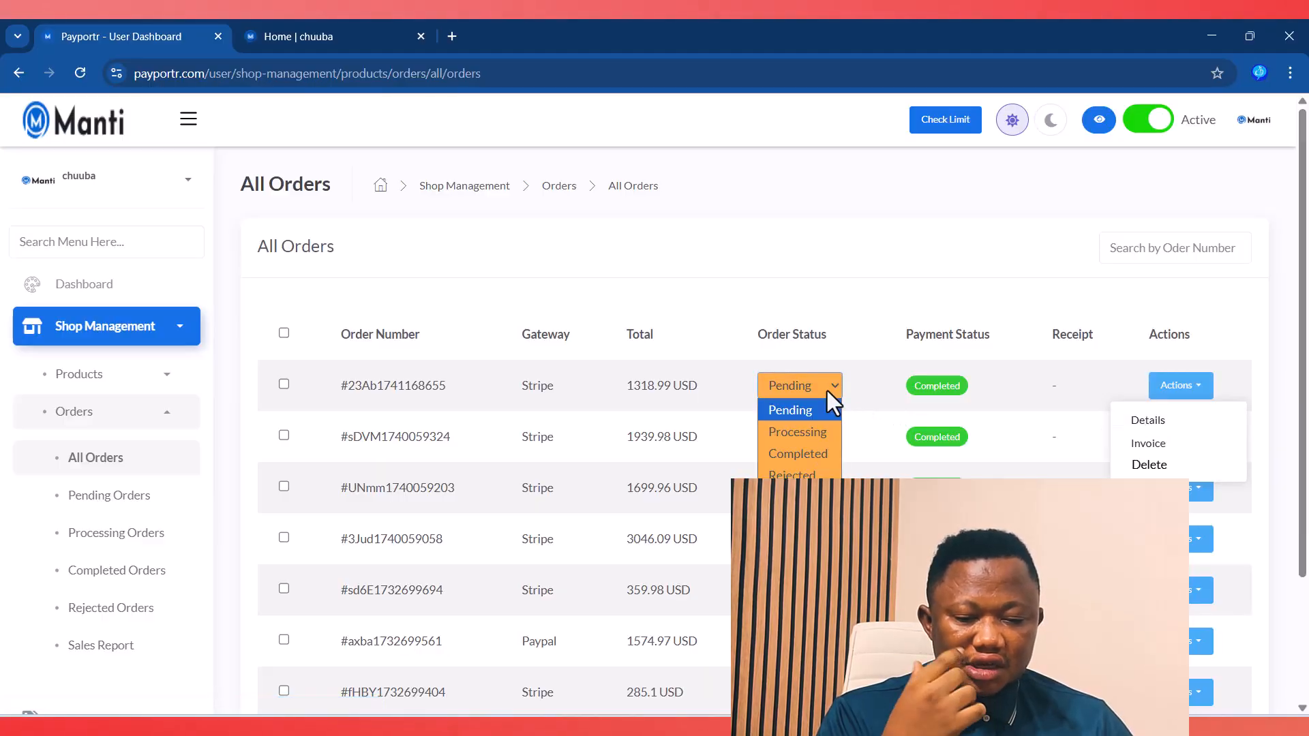
{"action": "left_click", "coordinate": [803, 432]}
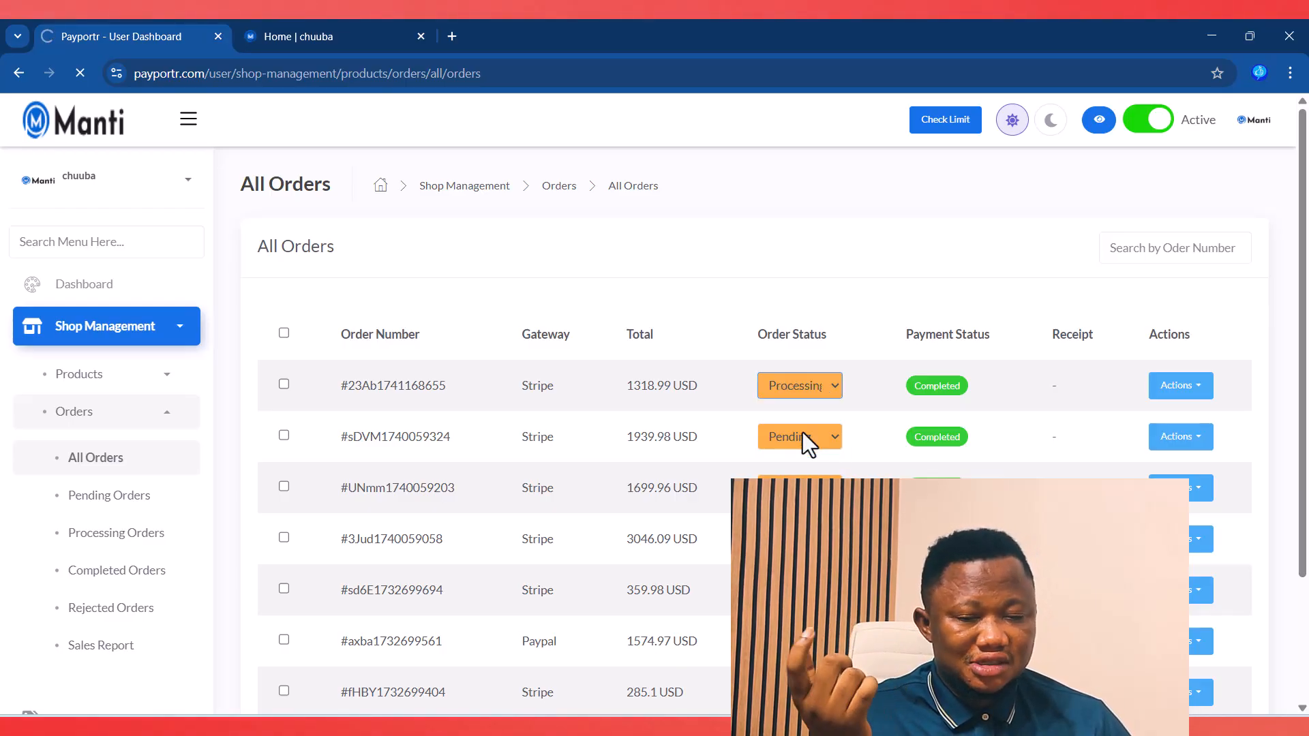
Step: Keep the Processing status and view the Processing Orders list
{"action": "left_click", "coordinate": [839, 386]}
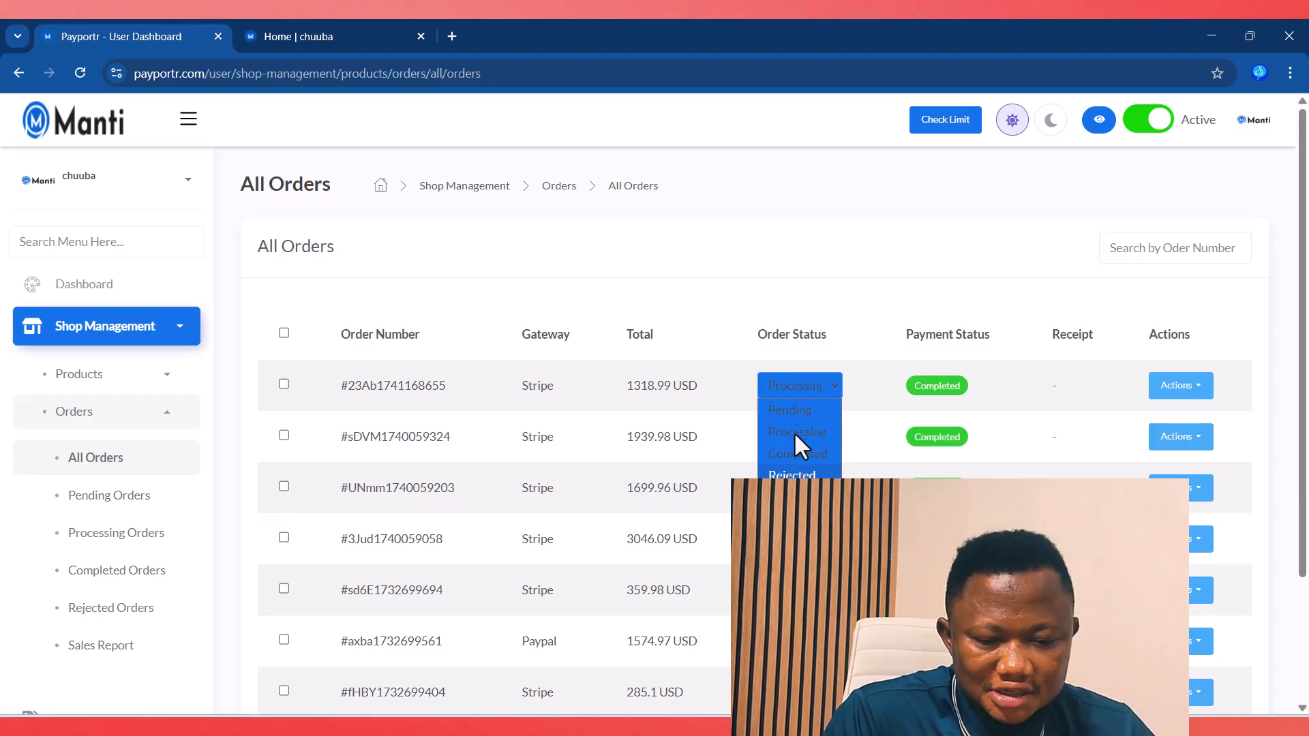
{"action": "left_click", "coordinate": [865, 272]}
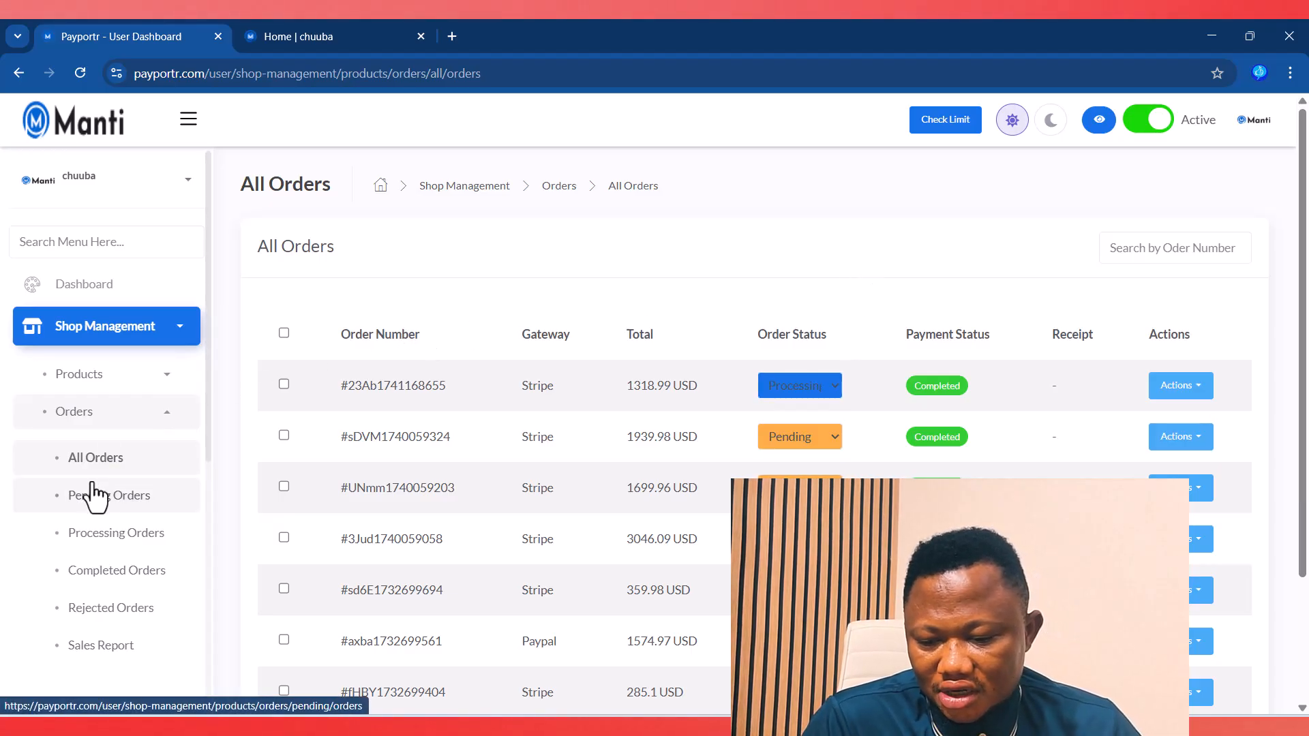
{"action": "left_click", "coordinate": [111, 535]}
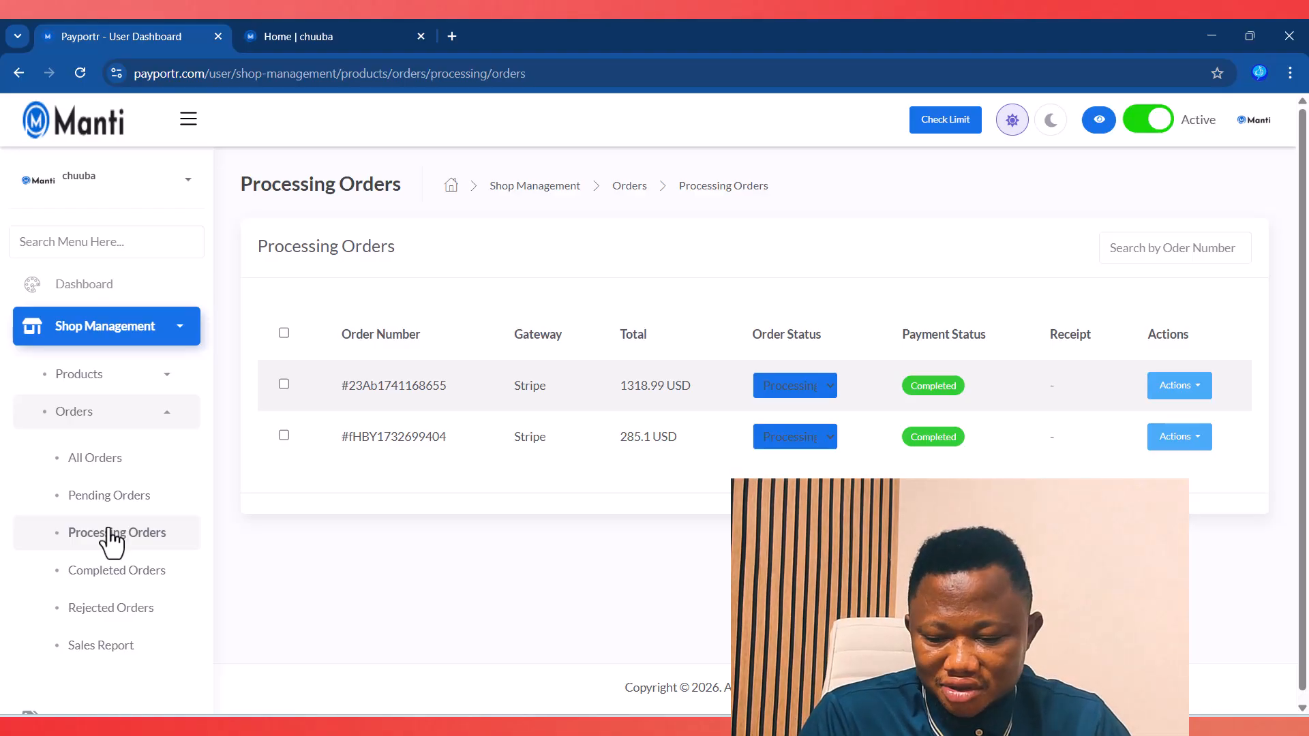
{"action": "scroll", "coordinate": [111, 535], "scroll_direction": "down", "scroll_amount": 3}
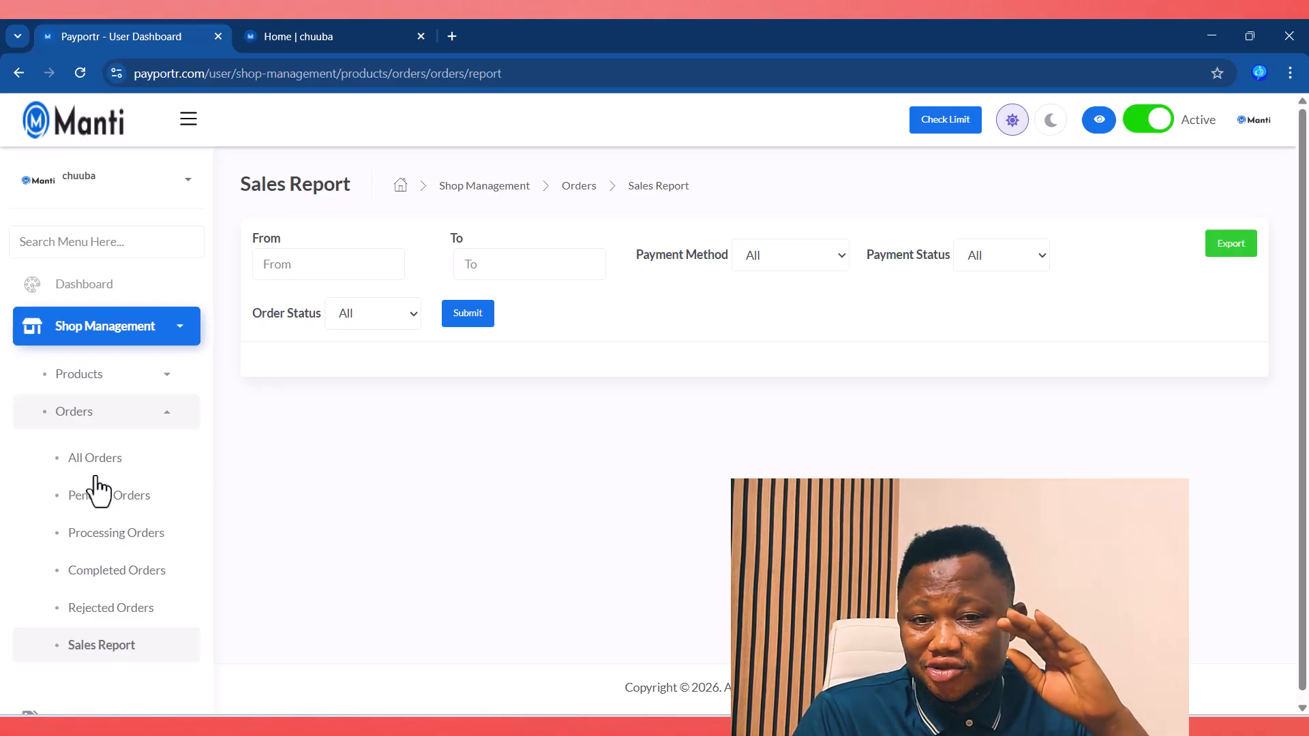
Step: Open Coupons from the sidebar, showing the single expired $10.00 coupon
{"action": "scroll", "coordinate": [203, 498], "scroll_direction": "down", "scroll_amount": 4}
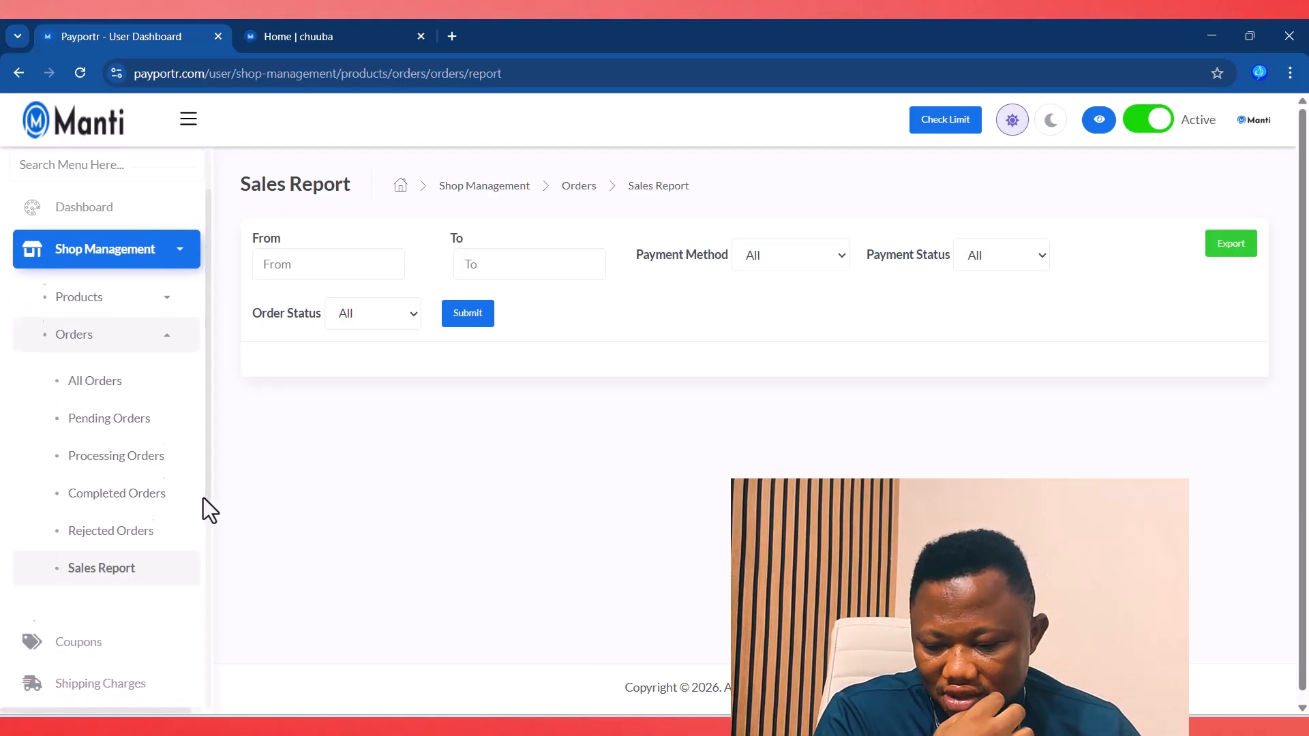
{"action": "left_click", "coordinate": [97, 450]}
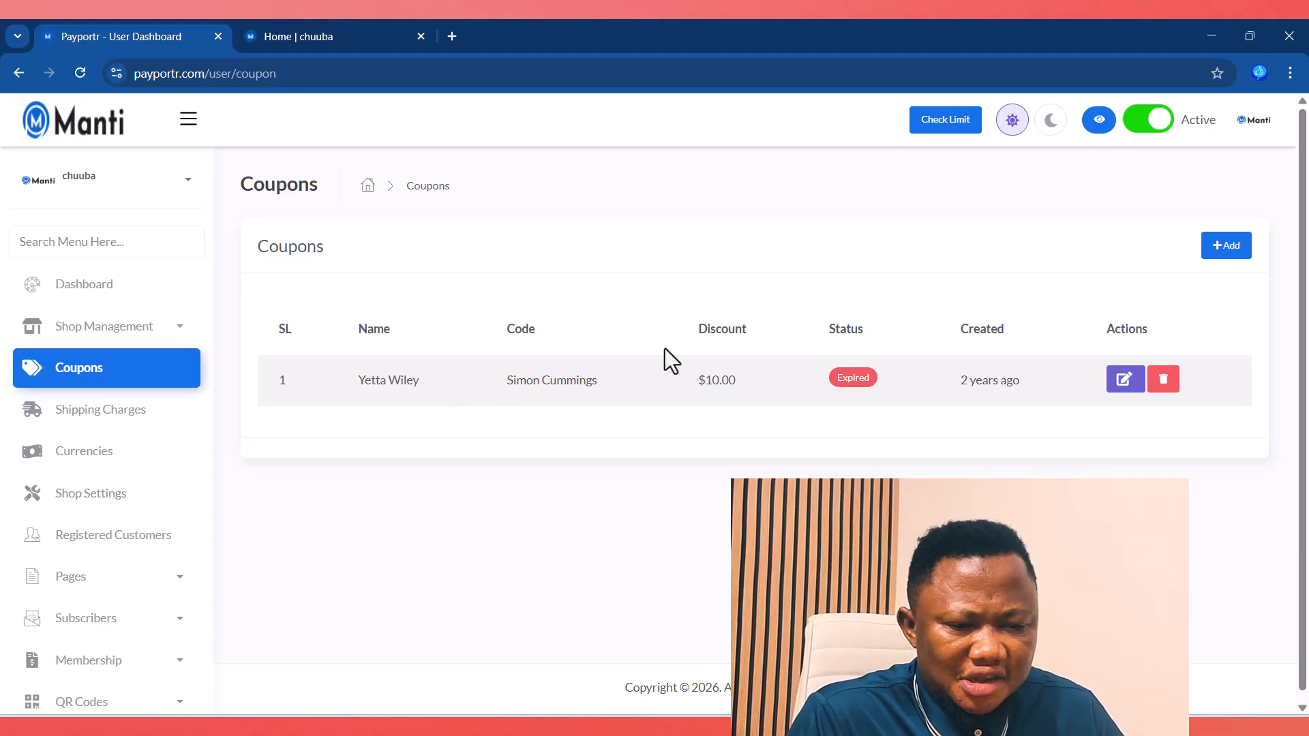
{"action": "left_click", "coordinate": [1225, 249]}
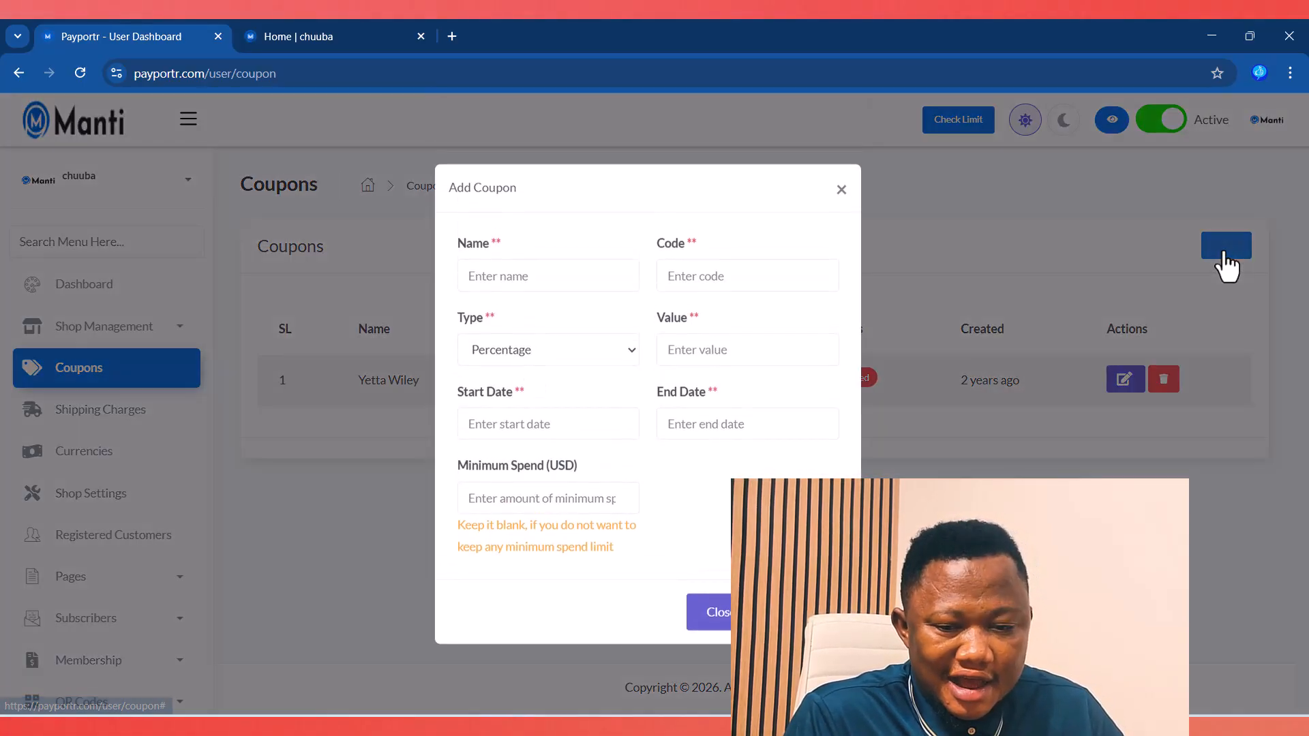
{"action": "left_click", "coordinate": [572, 278]}
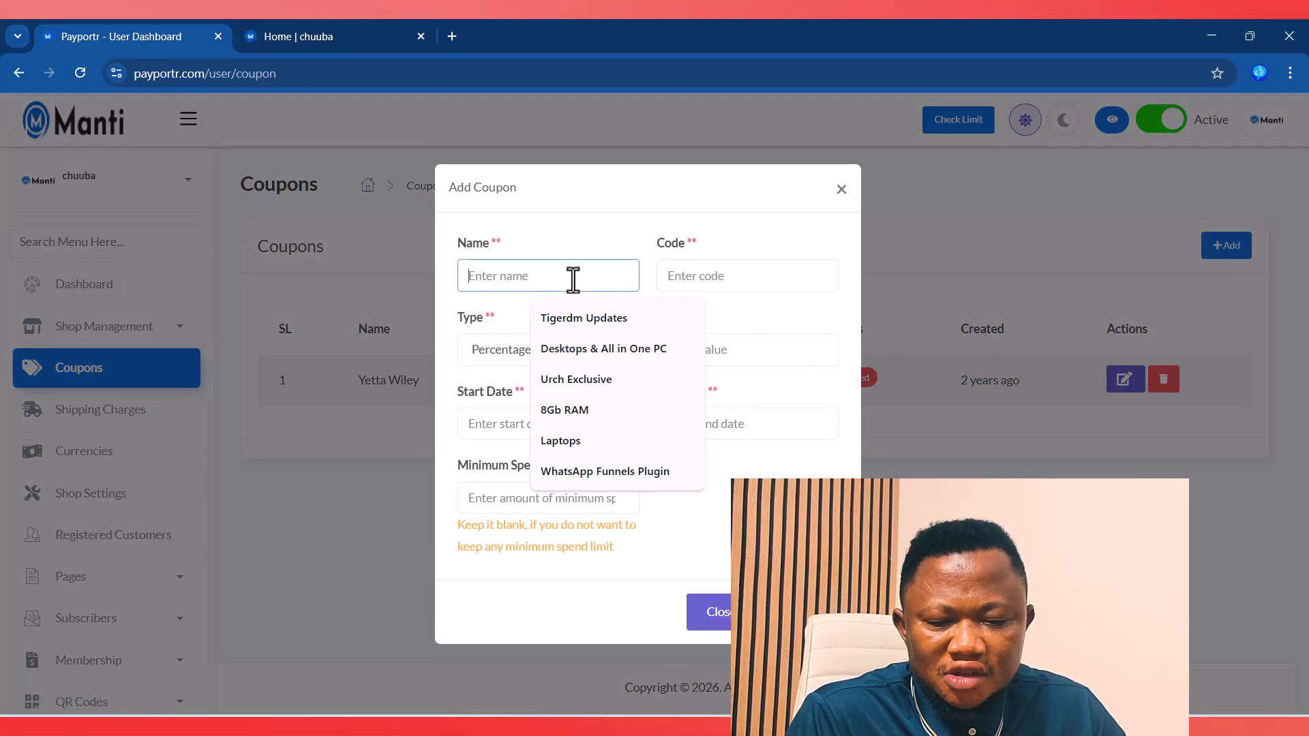
{"action": "left_click", "coordinate": [711, 280]}
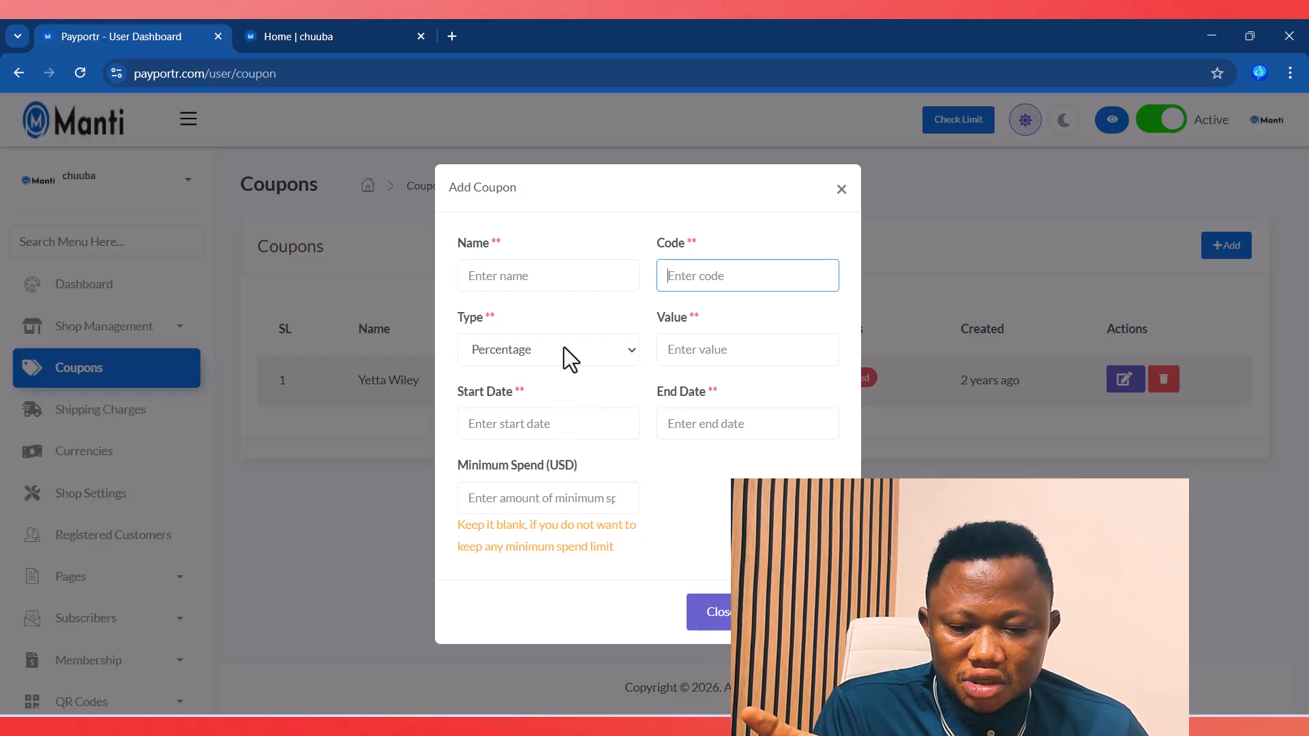
{"action": "left_click", "coordinate": [473, 270]}
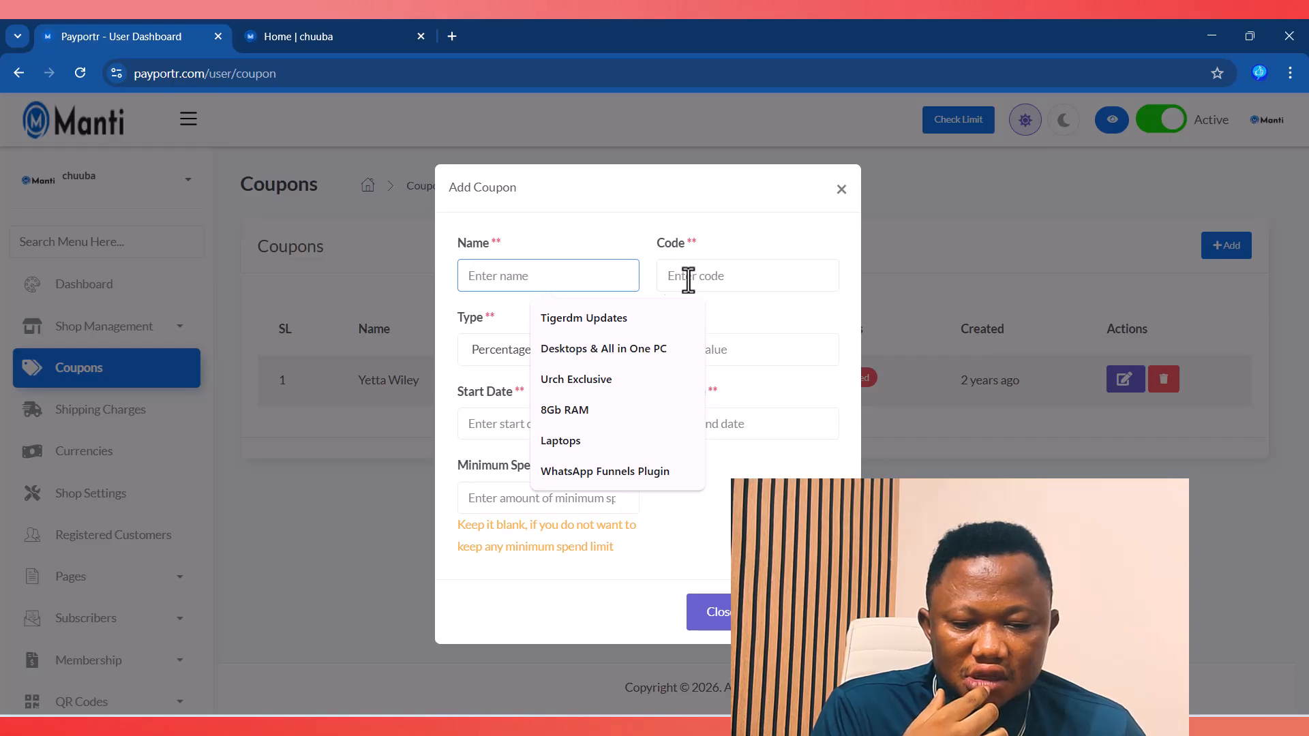
{"action": "left_click", "coordinate": [551, 232]}
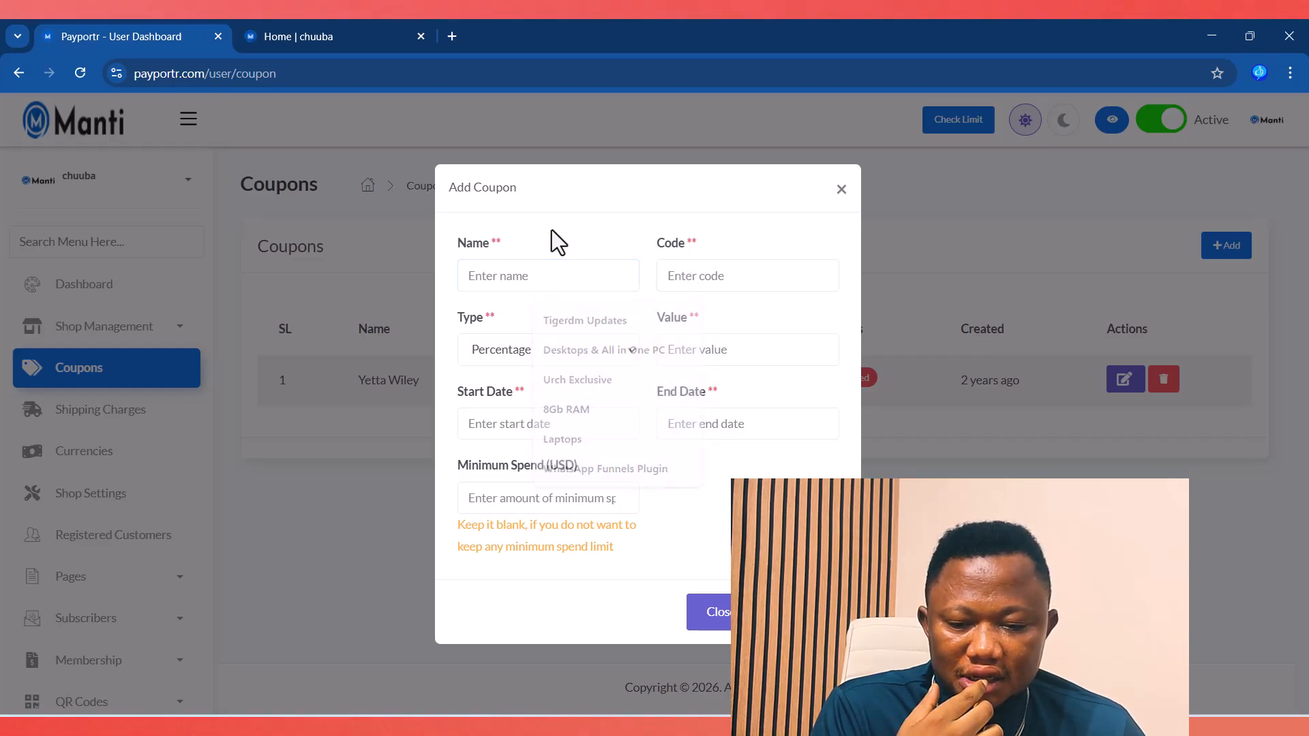
{"action": "left_click", "coordinate": [495, 356]}
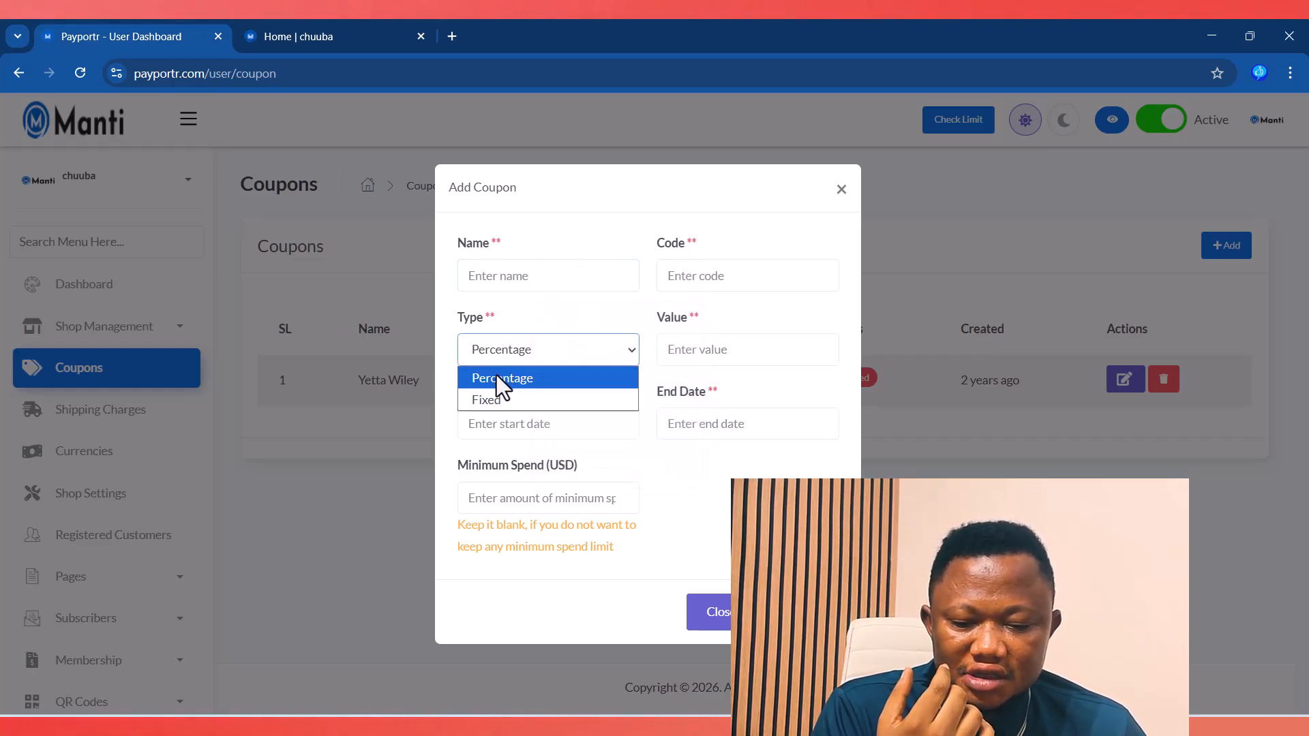
{"action": "left_click", "coordinate": [492, 395]}
{"action": "left_click", "coordinate": [671, 352]}
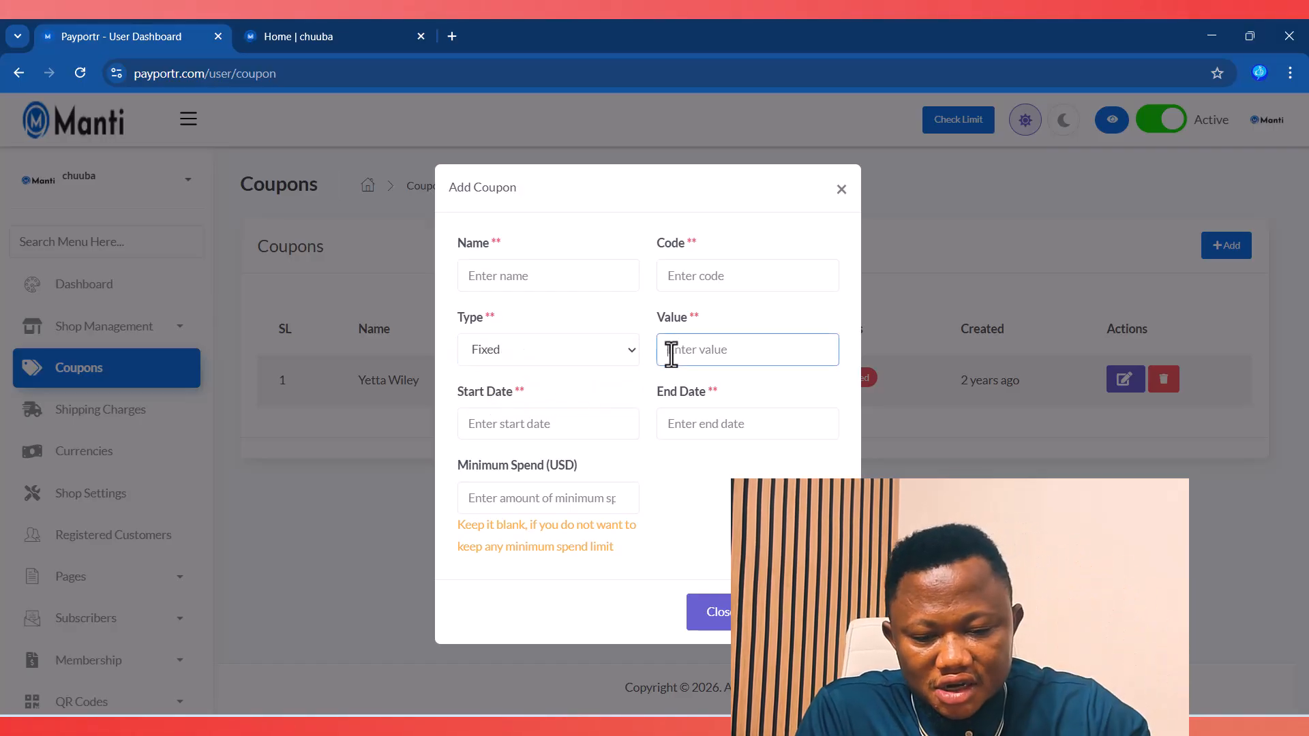
{"action": "type", "text": "5"}
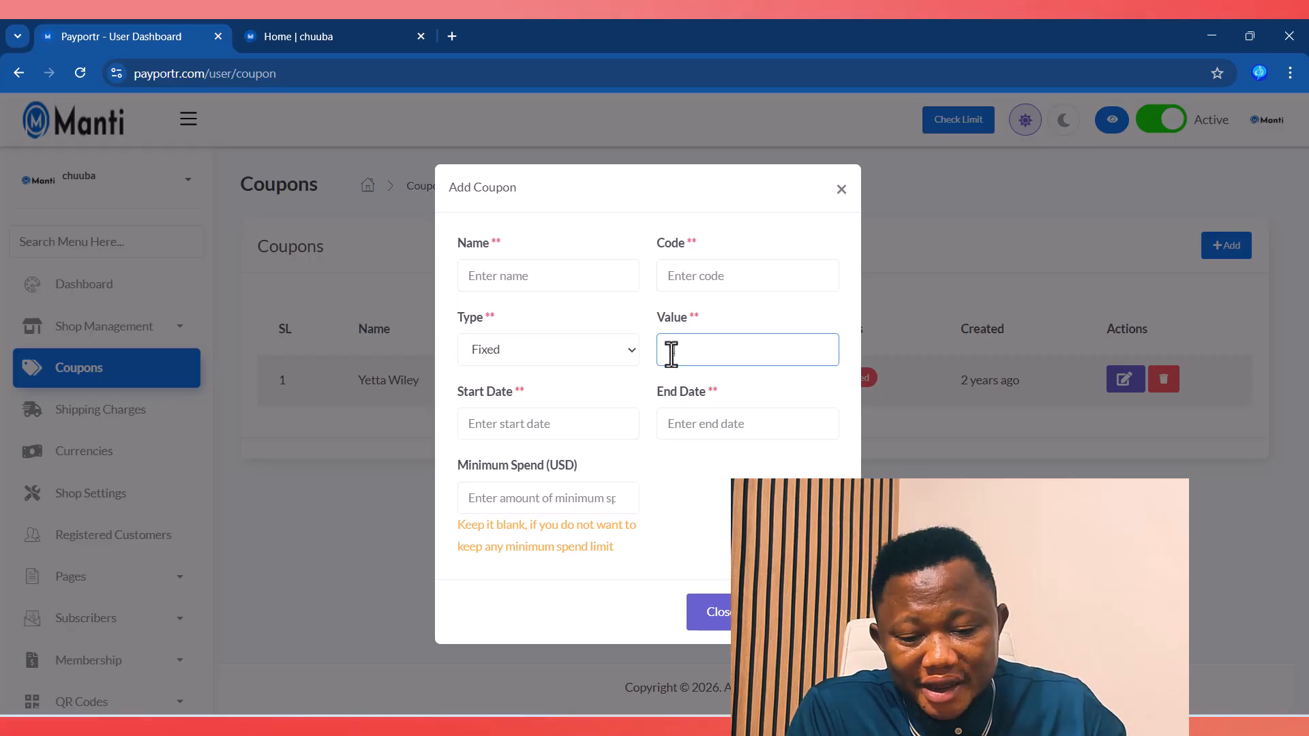
{"action": "type", "text": "1"}
{"action": "left_click", "coordinate": [546, 499]}
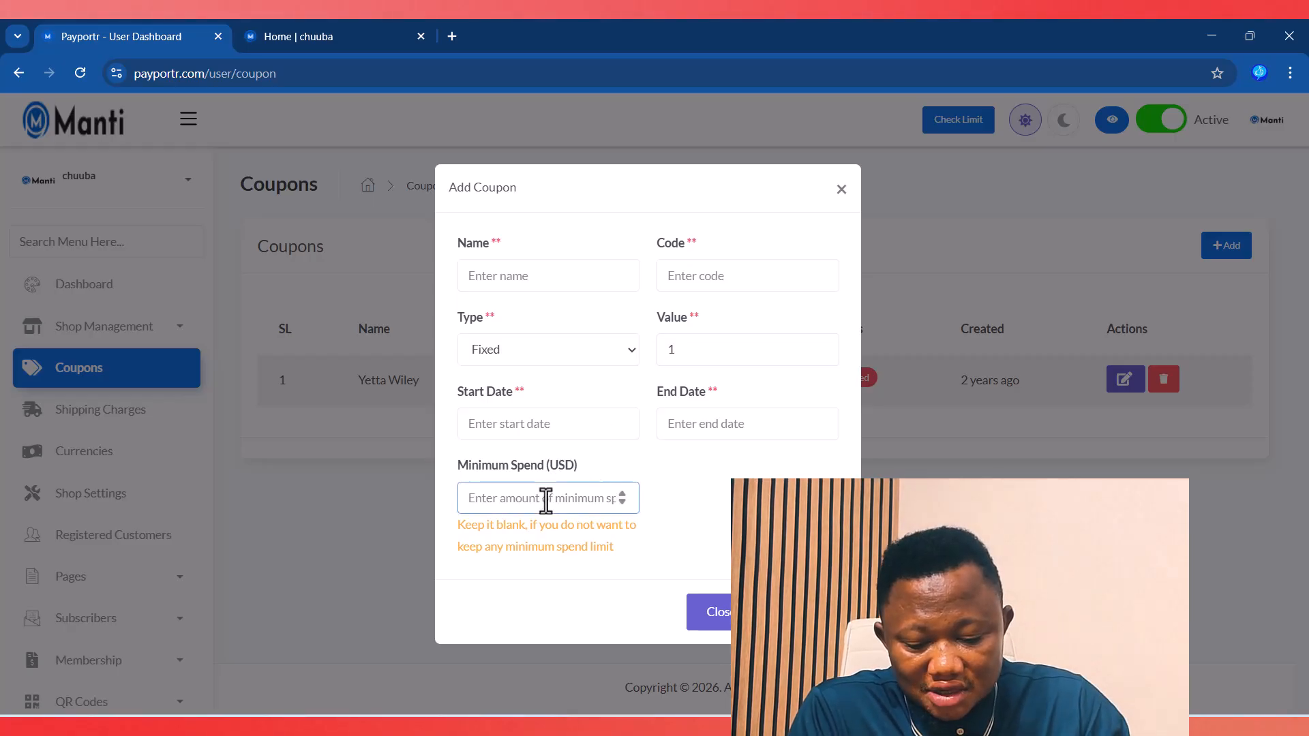
{"action": "type", "text": "500"}
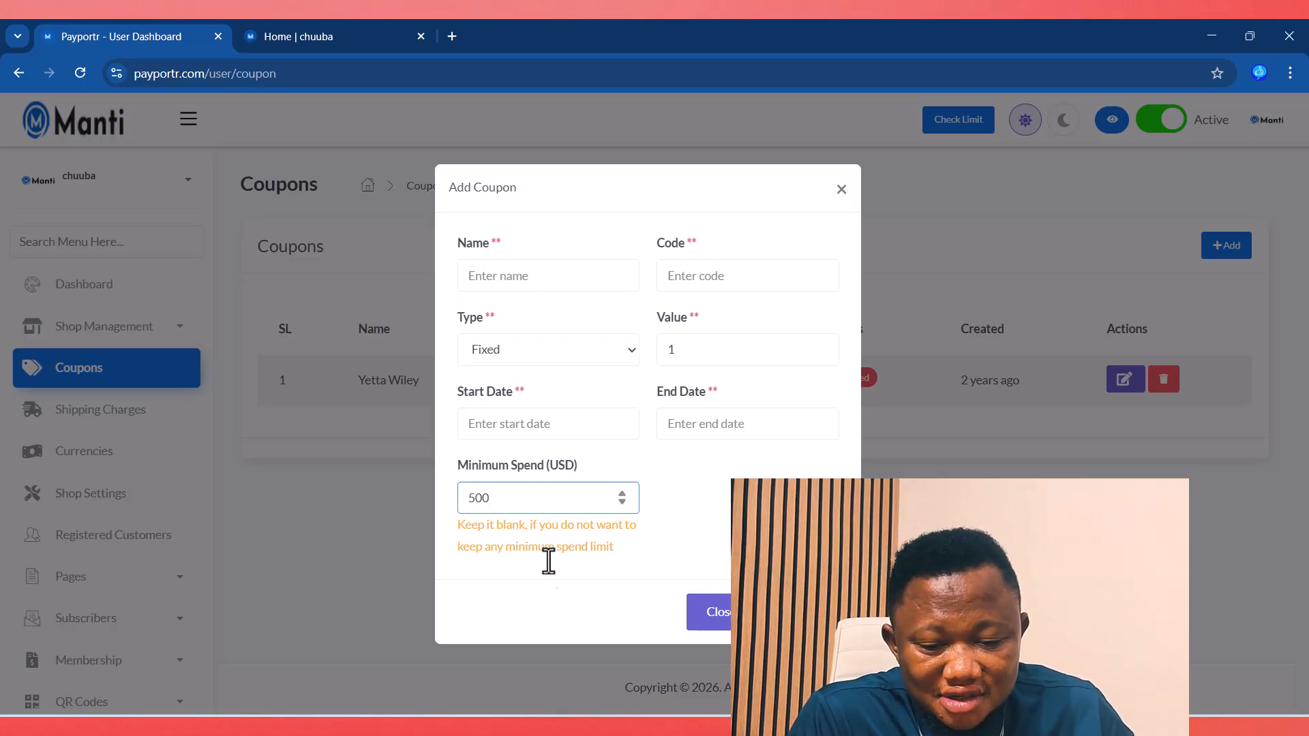
{"action": "left_click", "coordinate": [529, 424]}
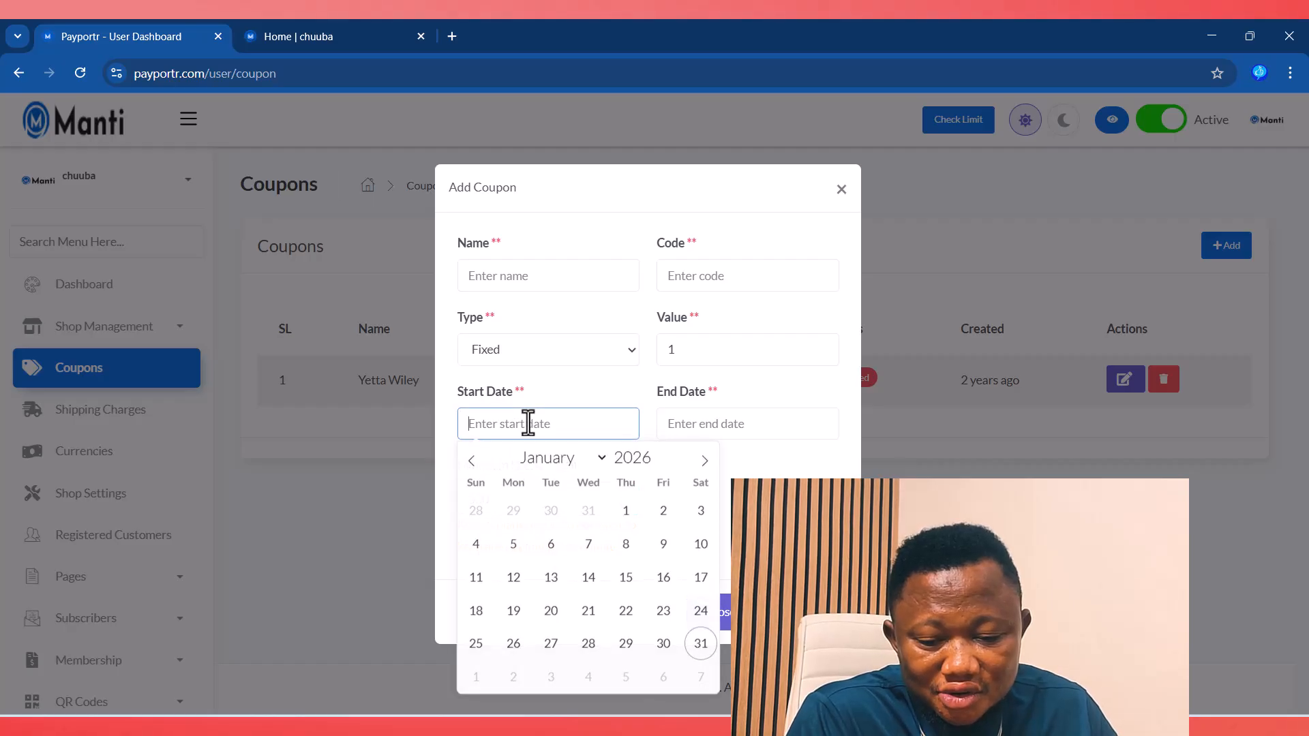
{"action": "left_click", "coordinate": [707, 418]}
{"action": "left_click", "coordinate": [604, 387]}
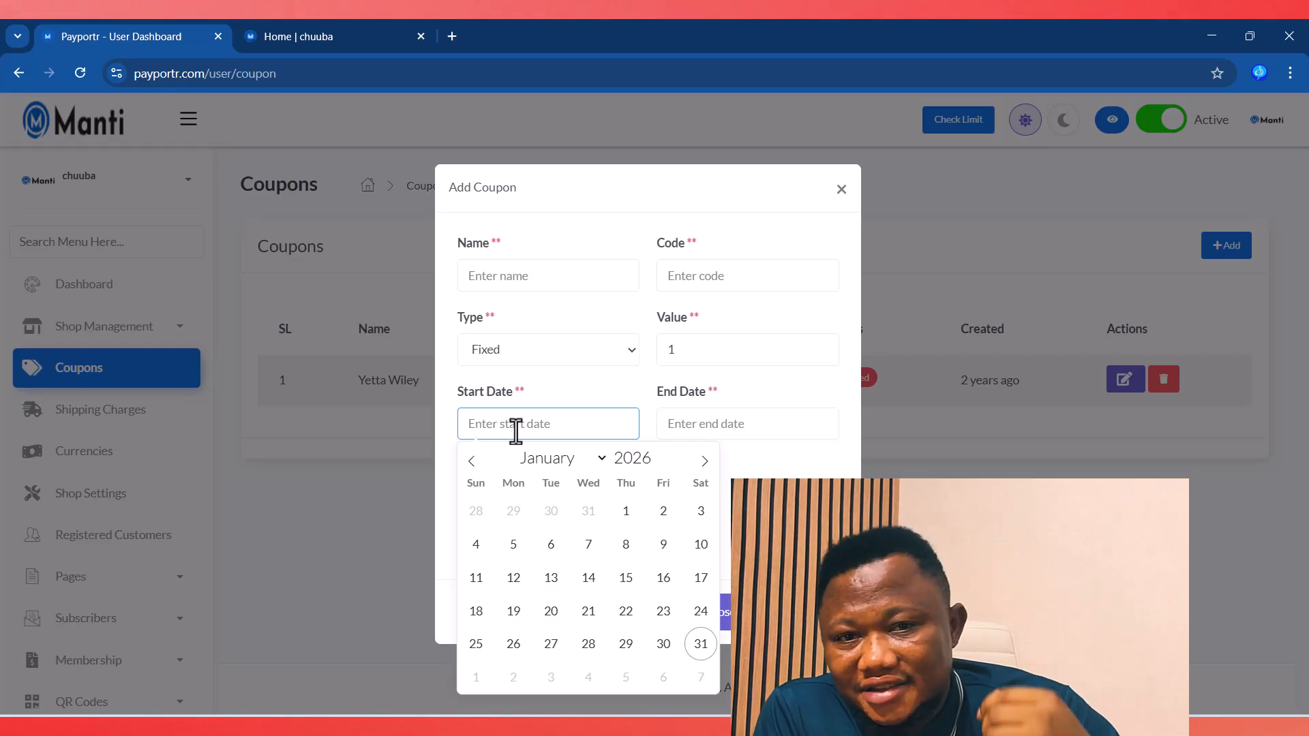
{"action": "left_click", "coordinate": [770, 545]}
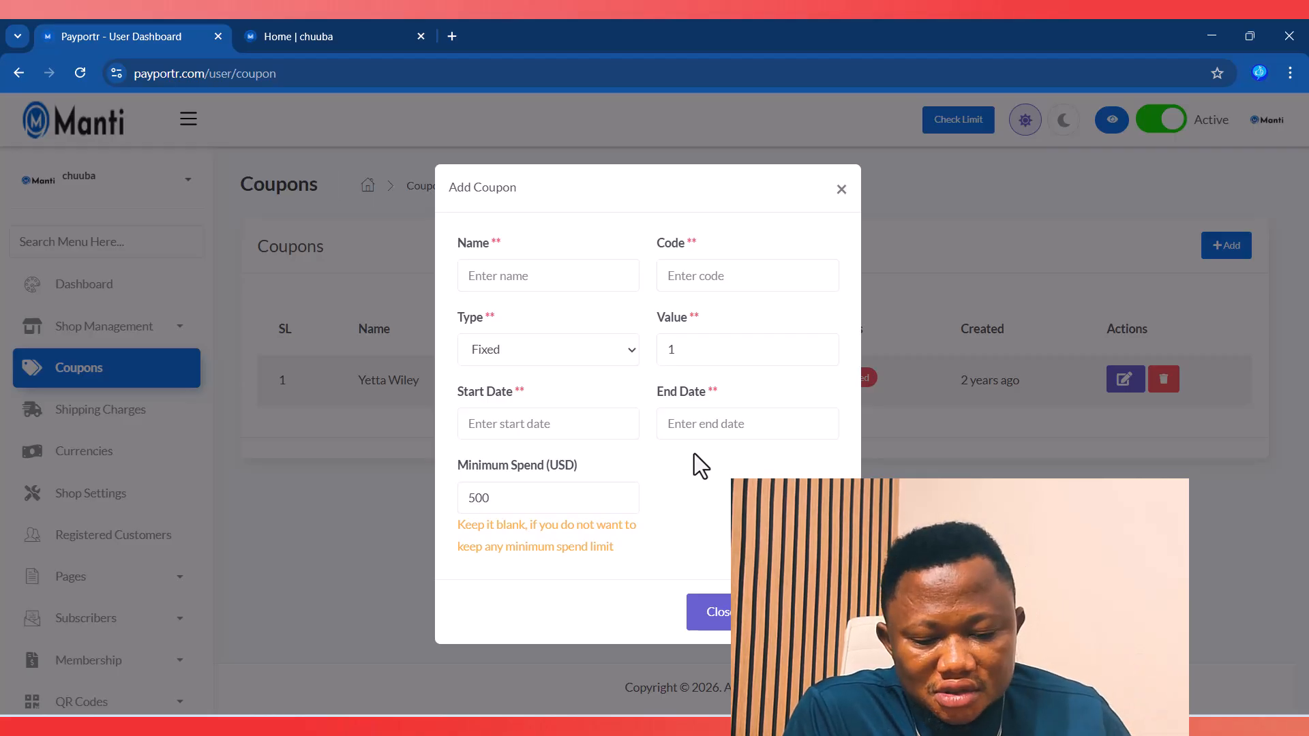
{"action": "left_click", "coordinate": [709, 628]}
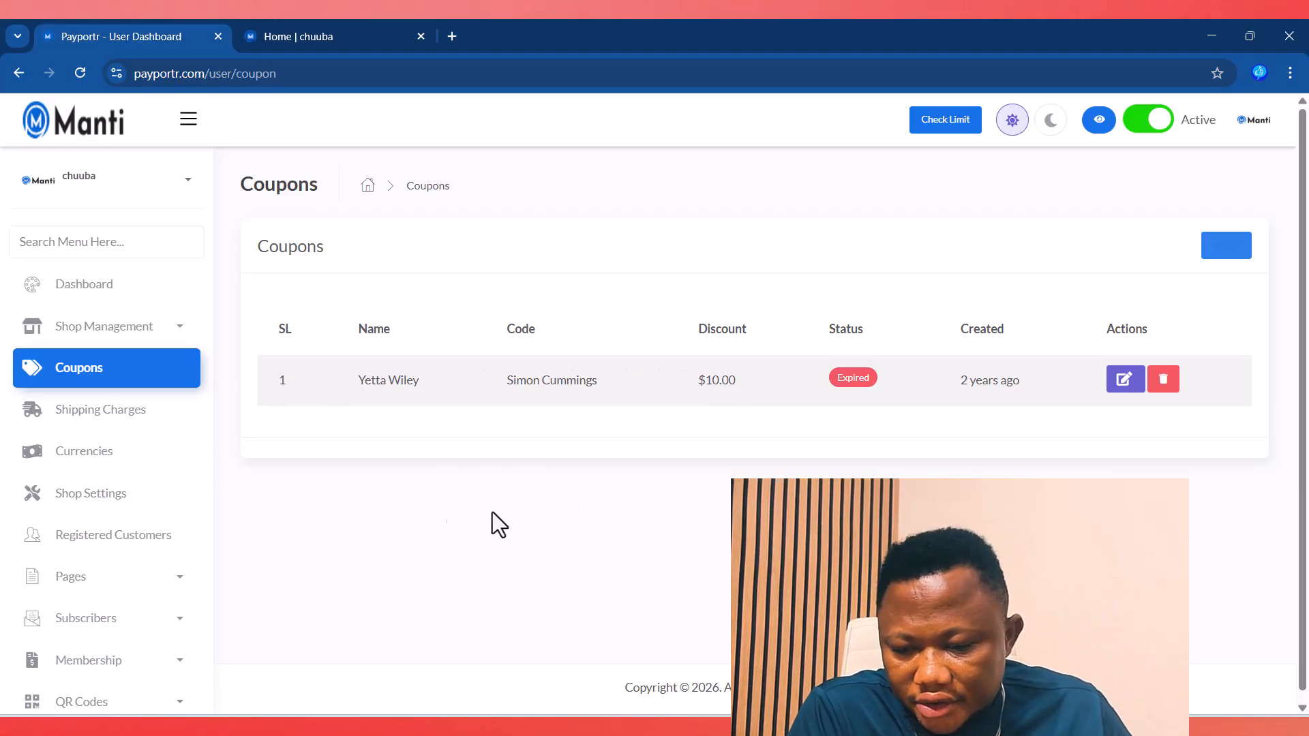
Step: Open the Shipping Charges list showing International Shipping ($30.00) and Standard Shipping ($20.00)
{"action": "left_click", "coordinate": [66, 417]}
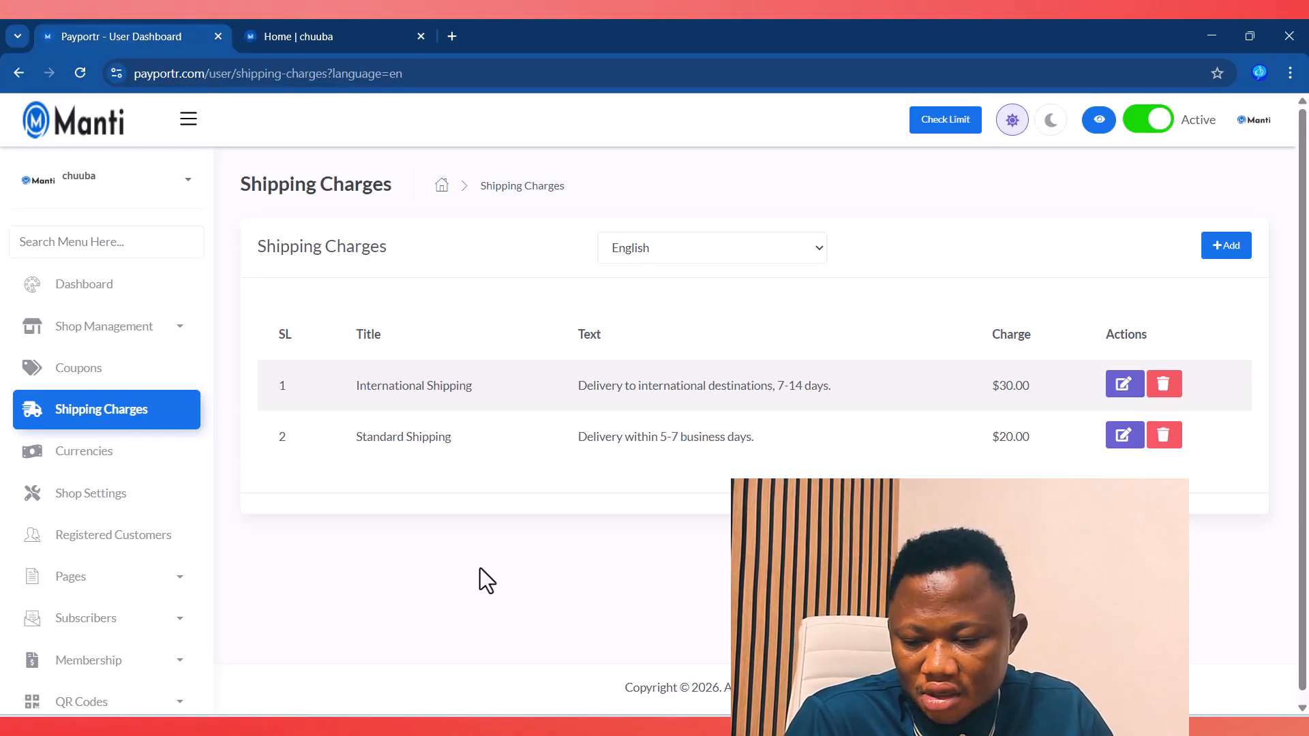
Step: Open the Currencies list, which shows USD at rate 1 as default and Euro at 0.96
{"action": "left_click", "coordinate": [83, 460]}
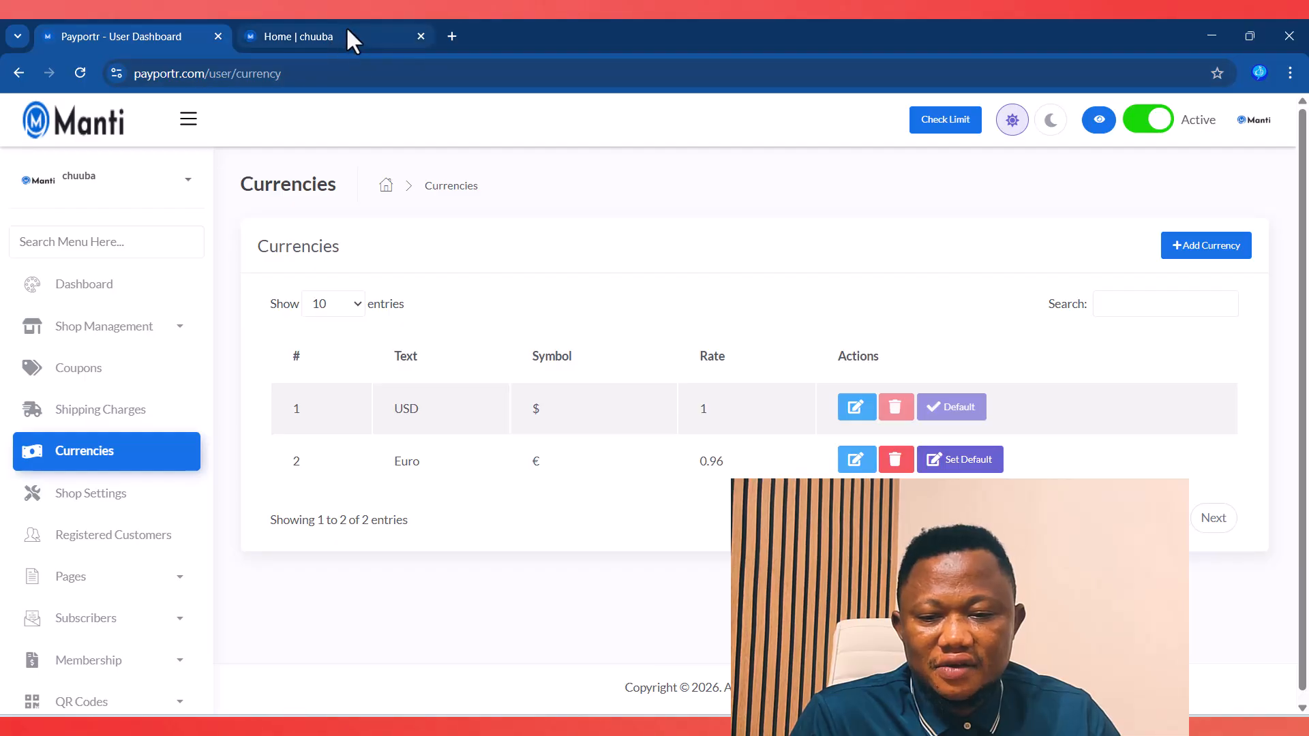
{"action": "mouse_move", "coordinate": [347, 29]}
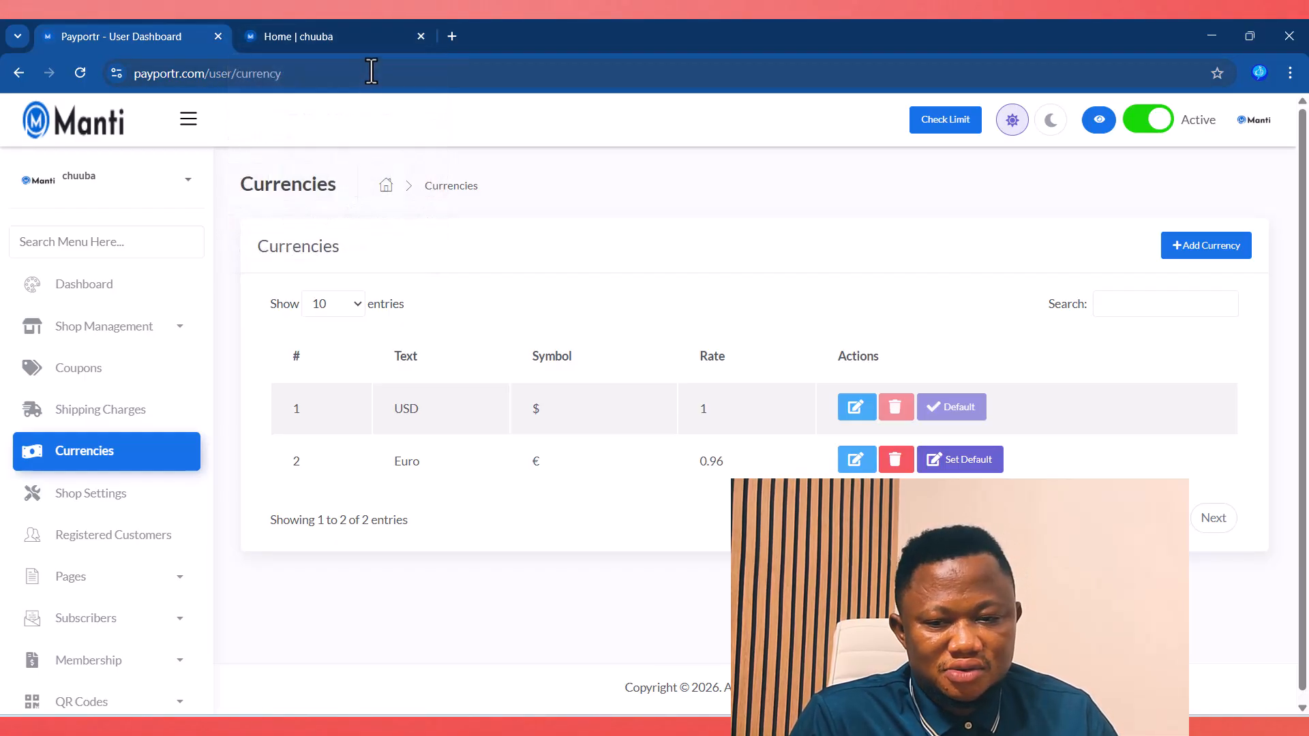
{"action": "left_click", "coordinate": [350, 42]}
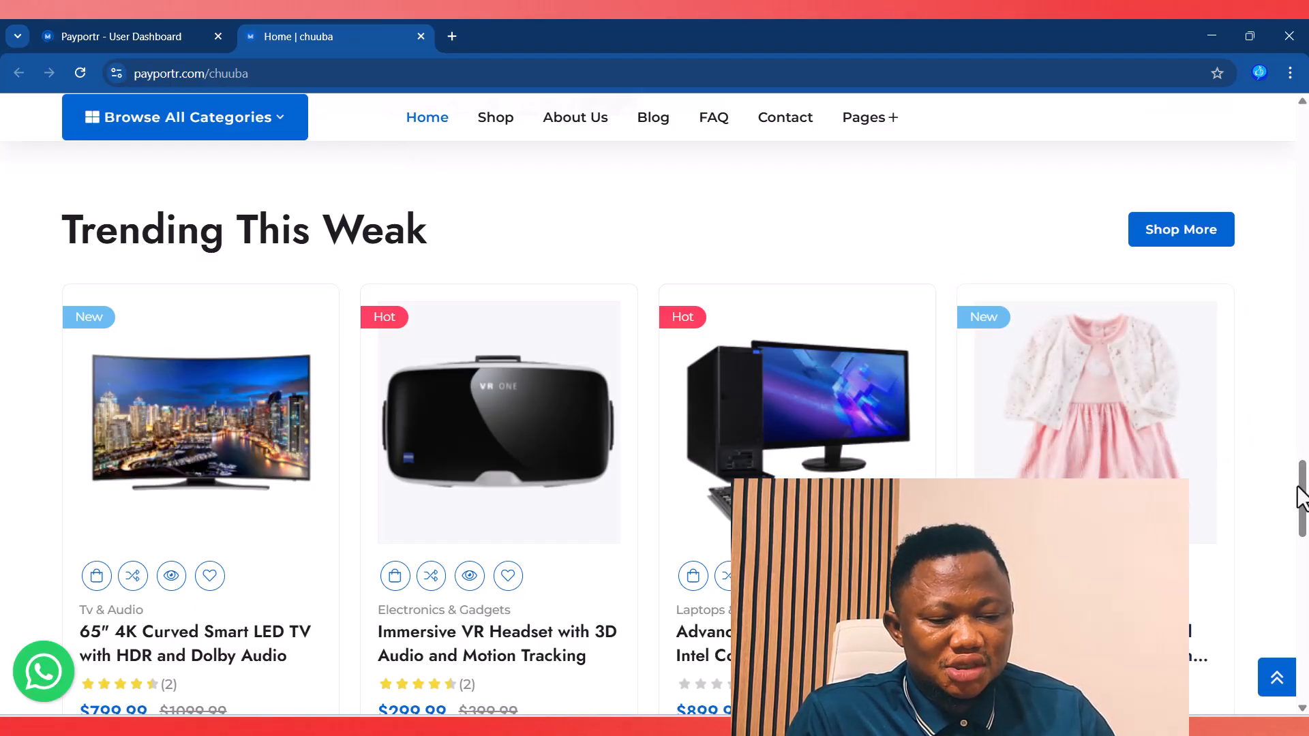
{"action": "scroll", "coordinate": [1299, 498], "scroll_direction": "up", "scroll_amount": 15}
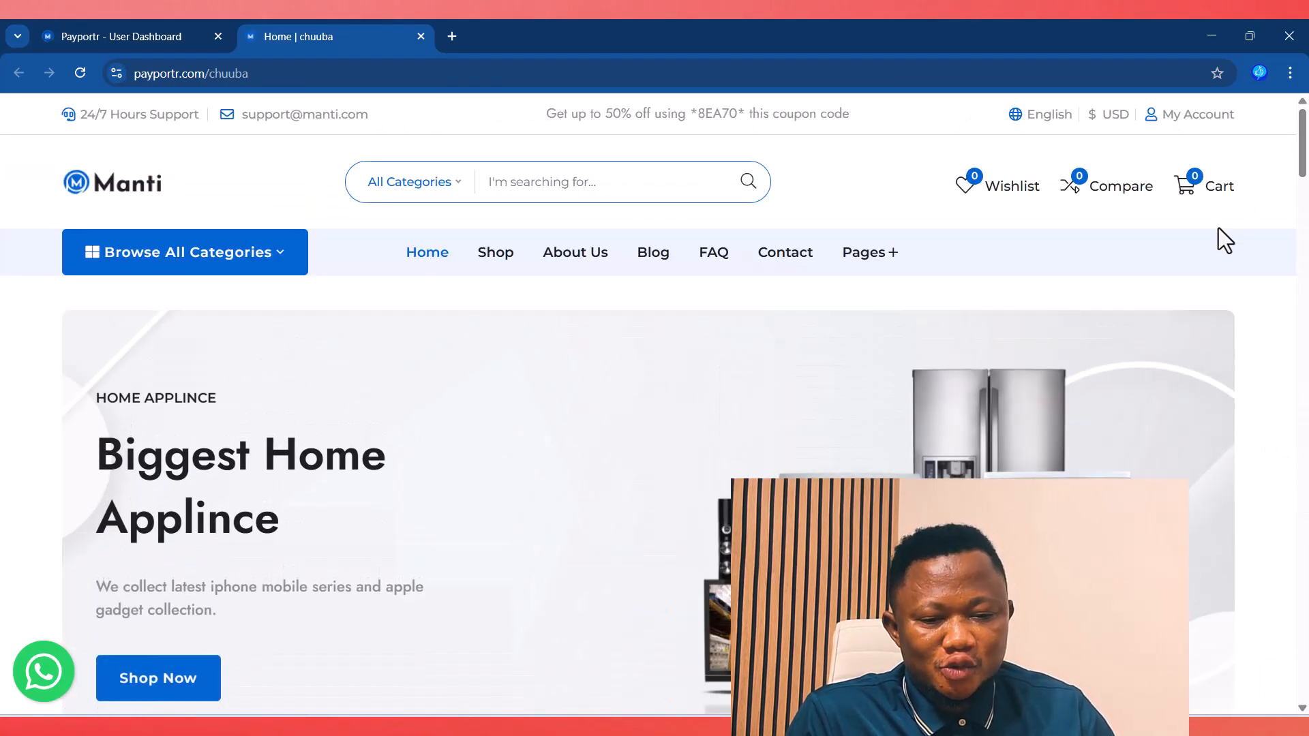
{"action": "mouse_move", "coordinate": [1105, 118]}
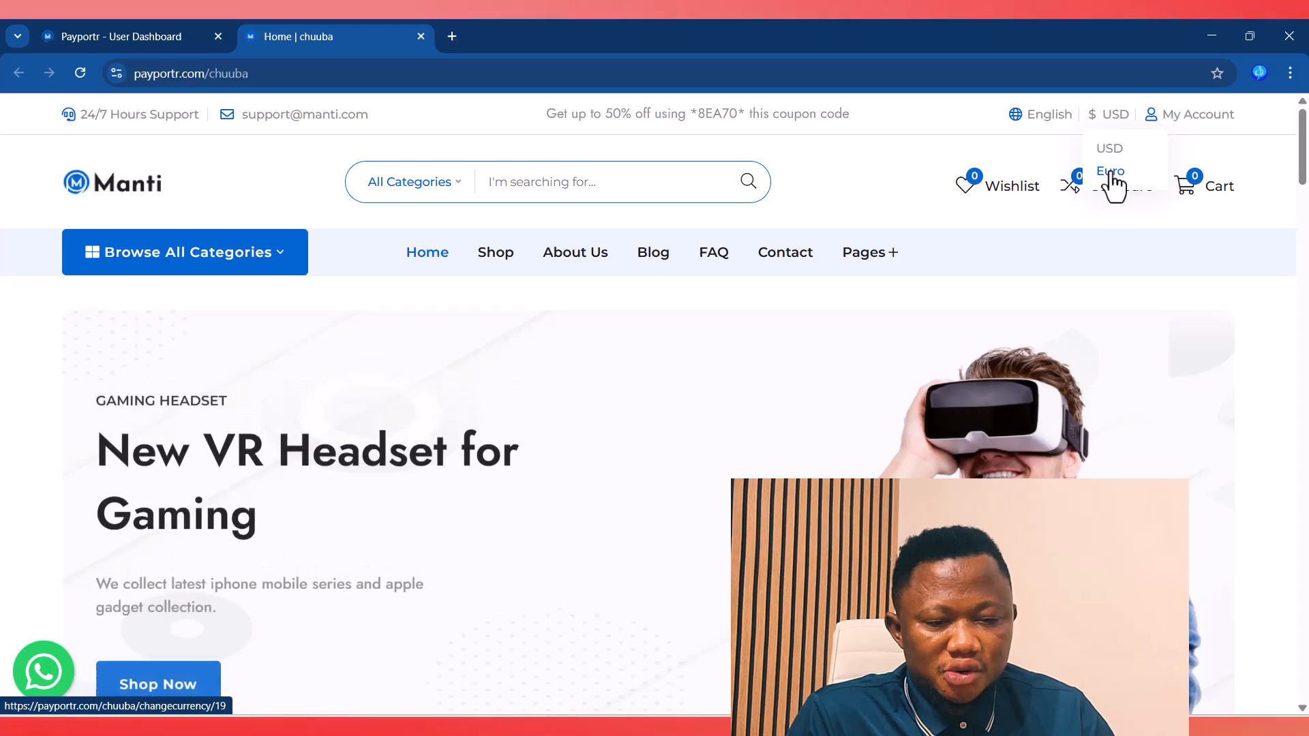
Step: Start a new currency with text code NGN, then open a blank browser tab
{"action": "left_click", "coordinate": [106, 38]}
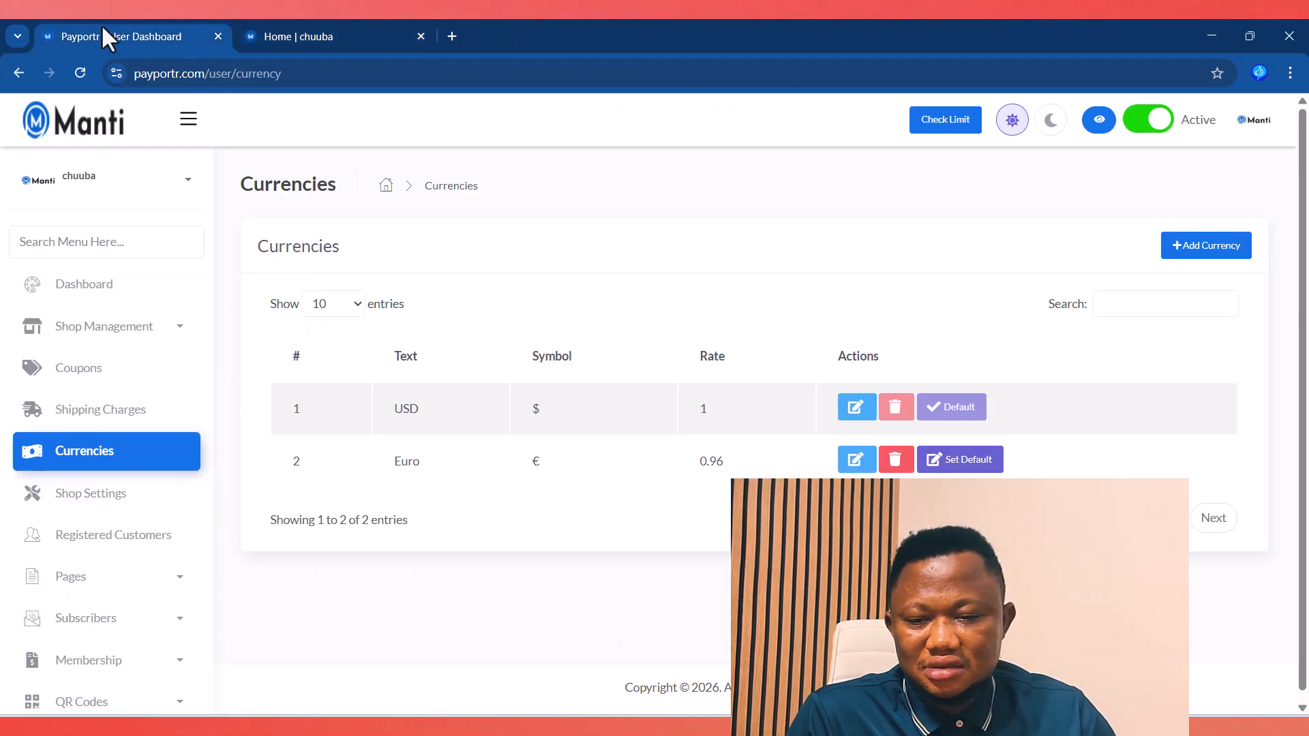
{"action": "left_click", "coordinate": [1207, 247]}
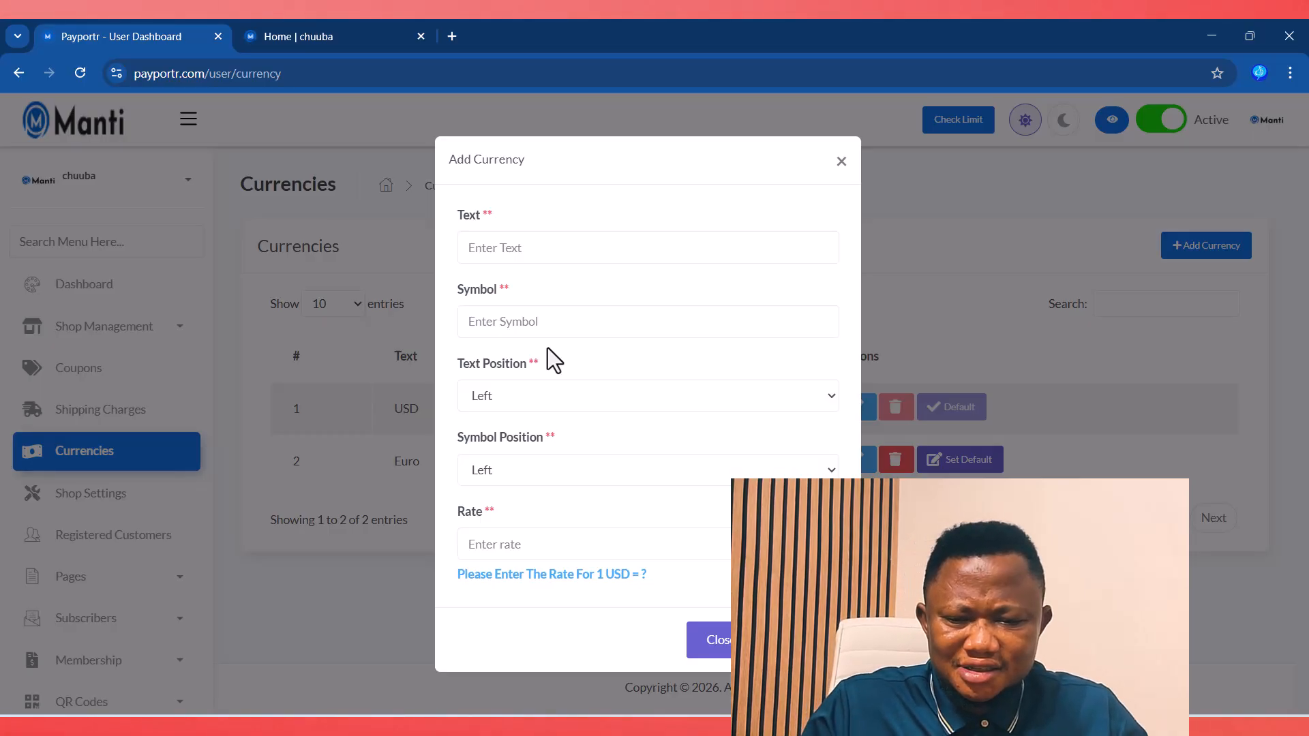
{"action": "left_click", "coordinate": [492, 247]}
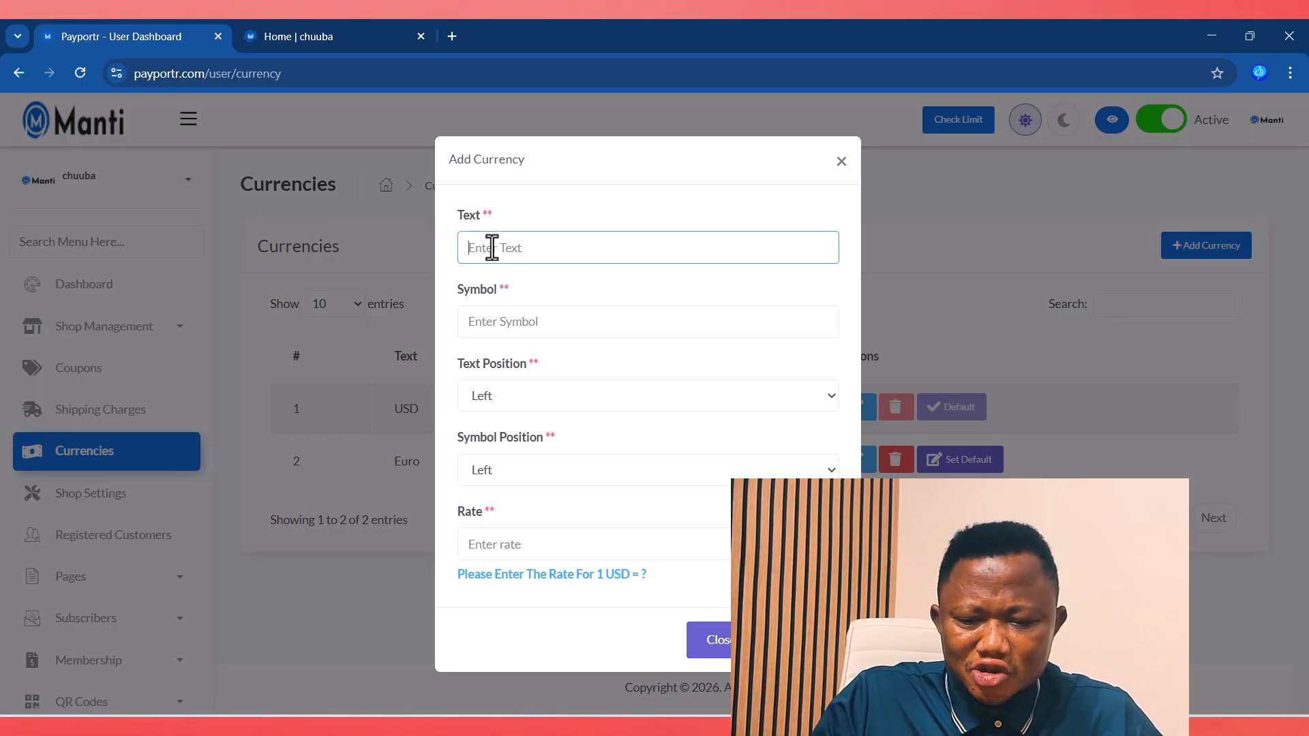
{"action": "type", "text": "NGN"}
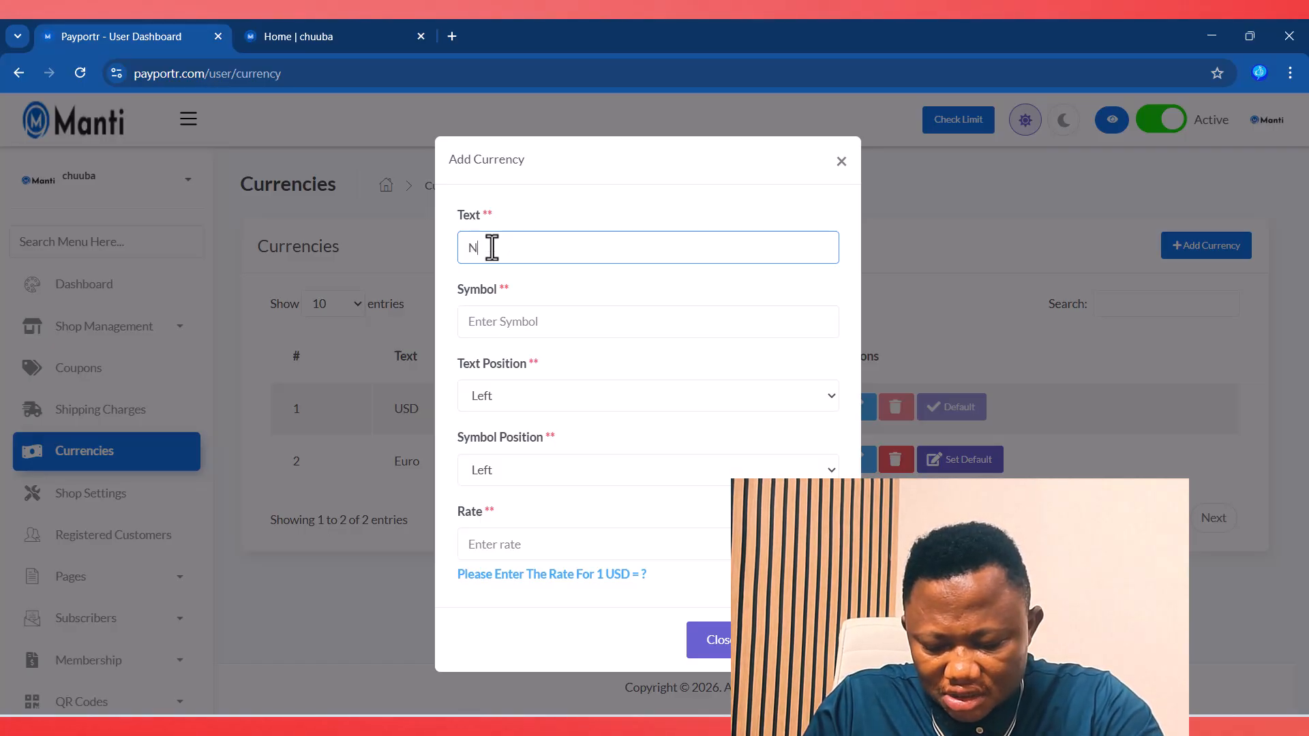
{"action": "left_click", "coordinate": [510, 319]}
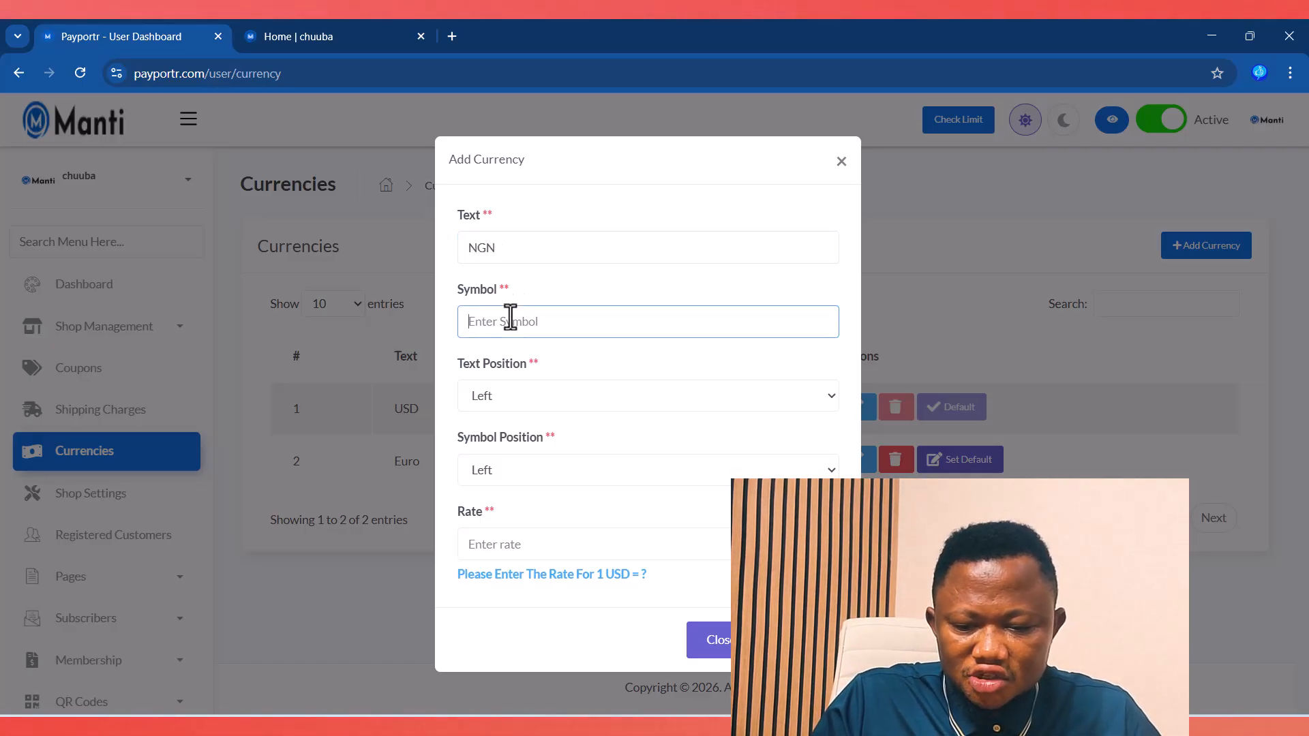
{"action": "left_click", "coordinate": [451, 36]}
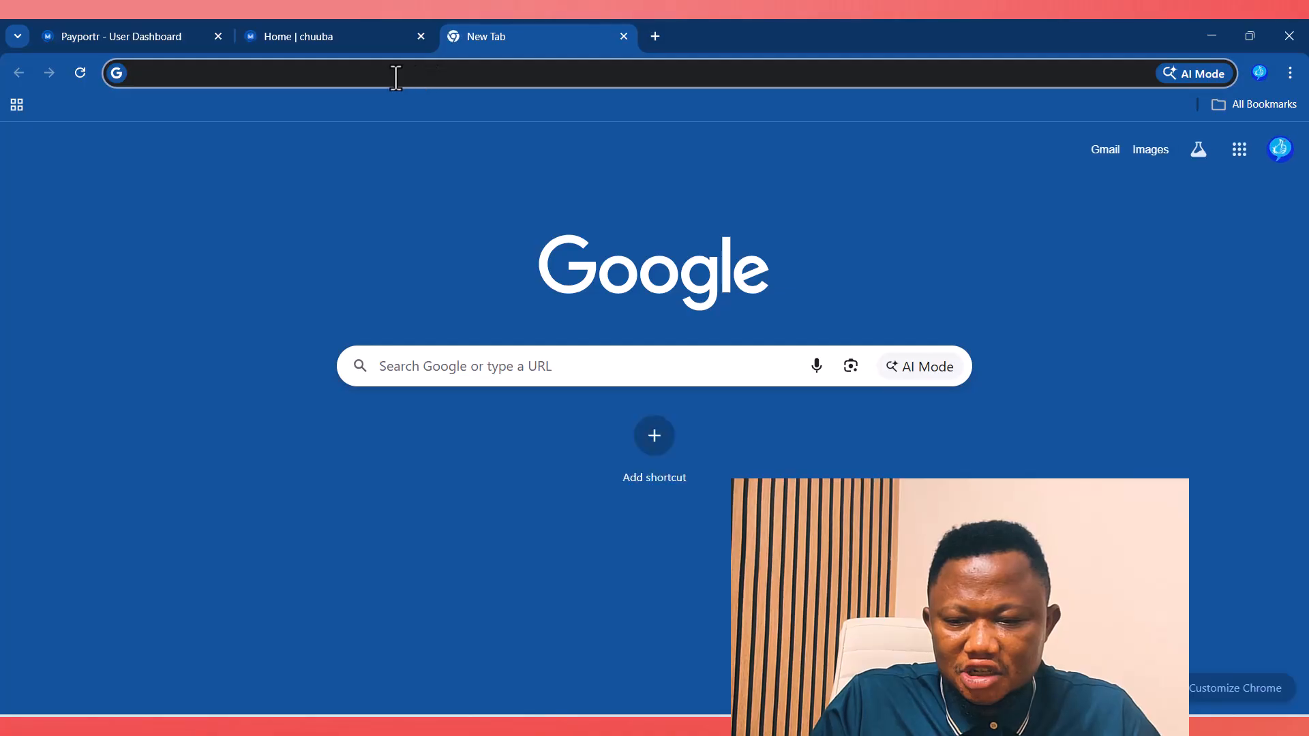
Step: Search Google for the naira symbol and copy the ₦ sign from the overview
{"action": "type", "text": "nar"}
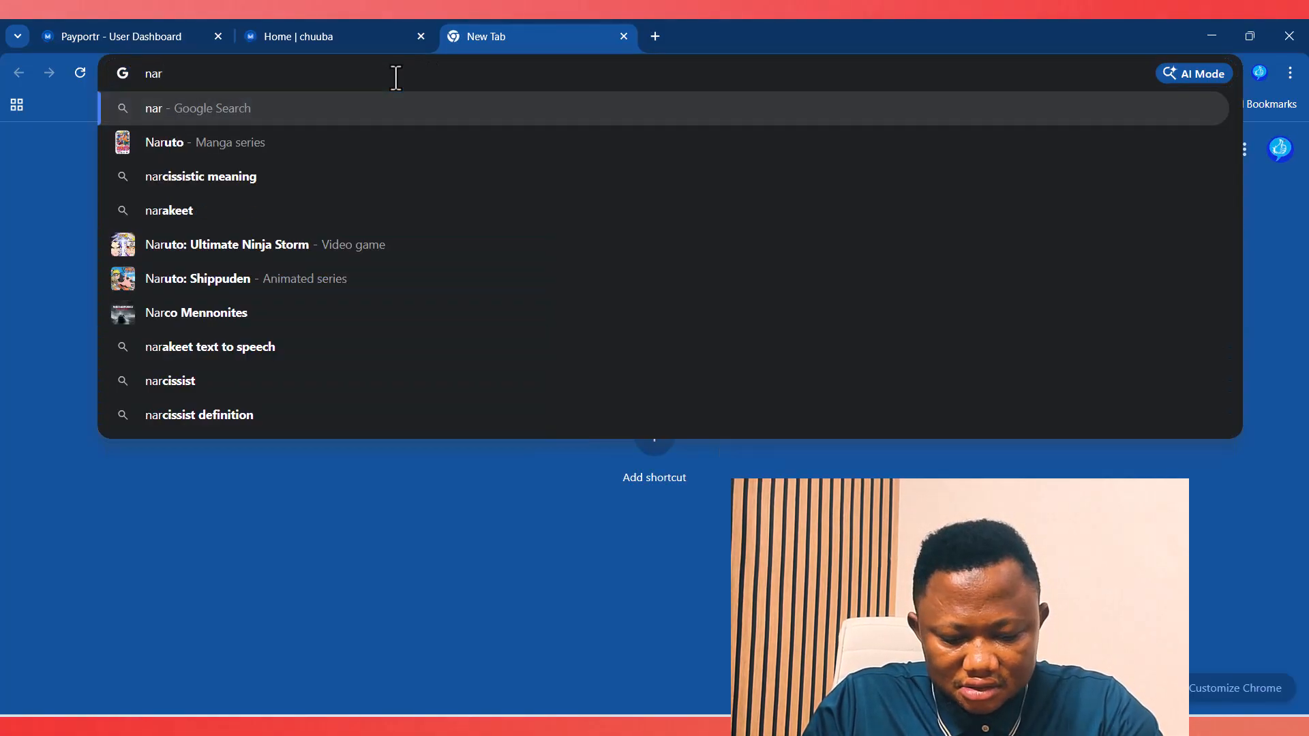
{"action": "key", "text": "BackSpace"}
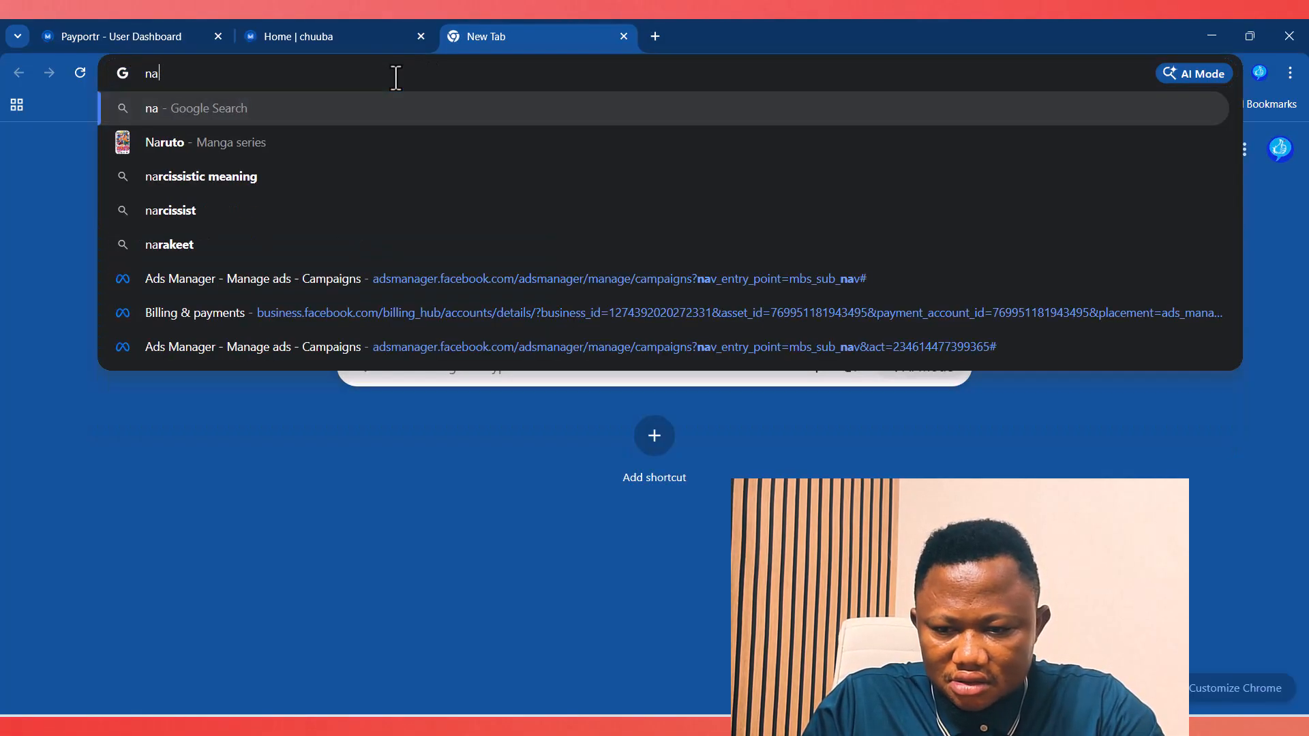
{"action": "type", "text": "ira"}
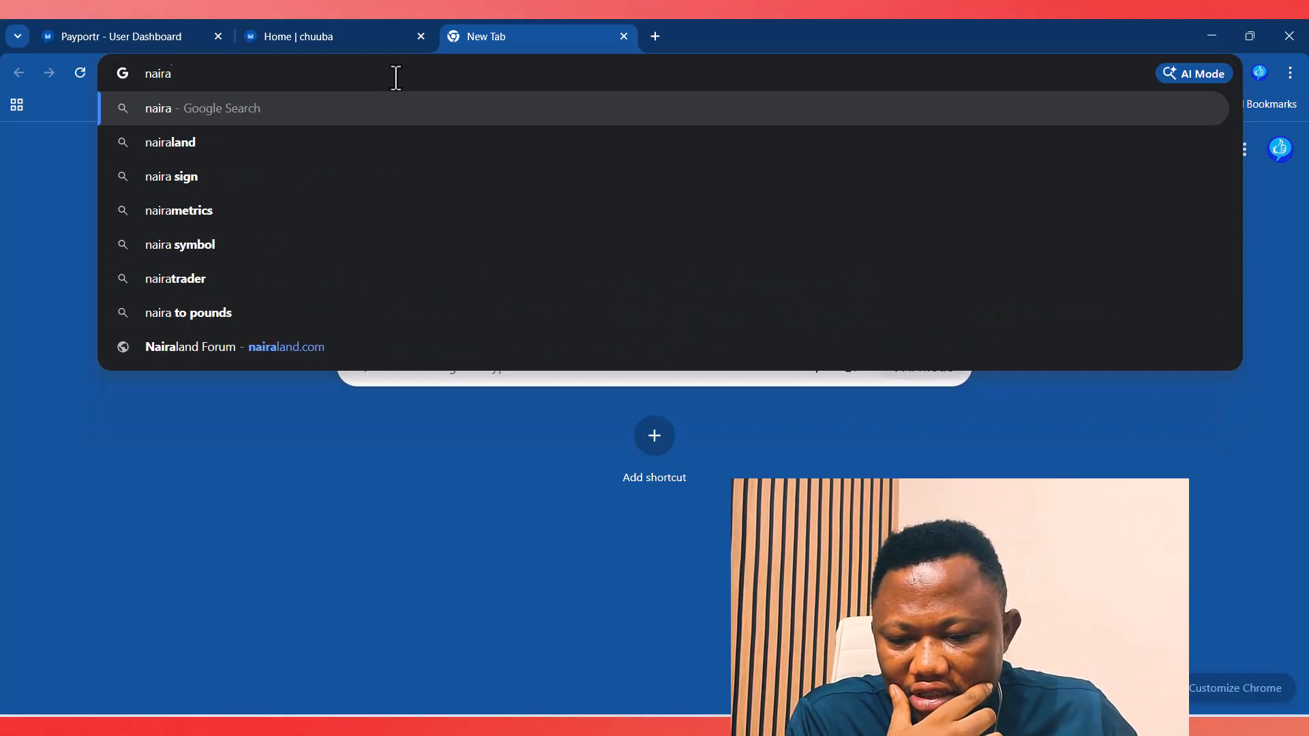
{"action": "left_click", "coordinate": [175, 245]}
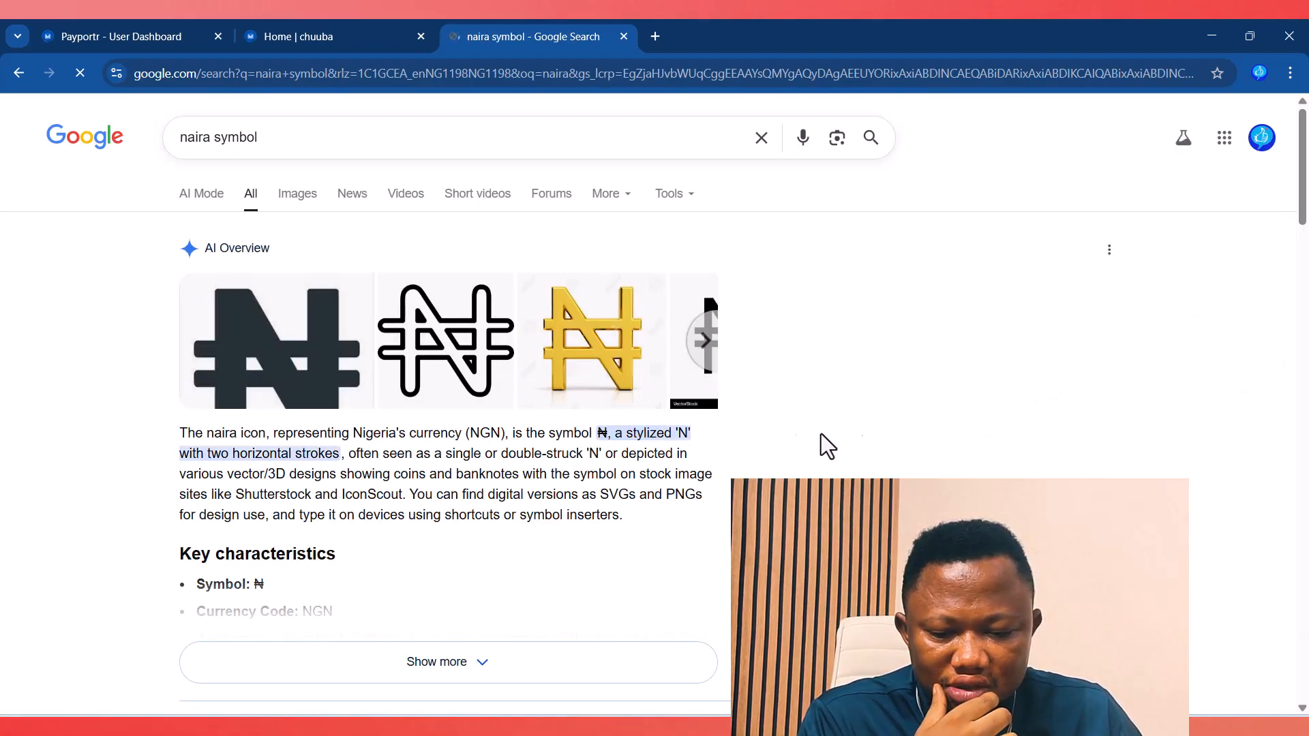
{"action": "double_click", "coordinate": [599, 435]}
{"action": "key", "text": "ctrl+c"}
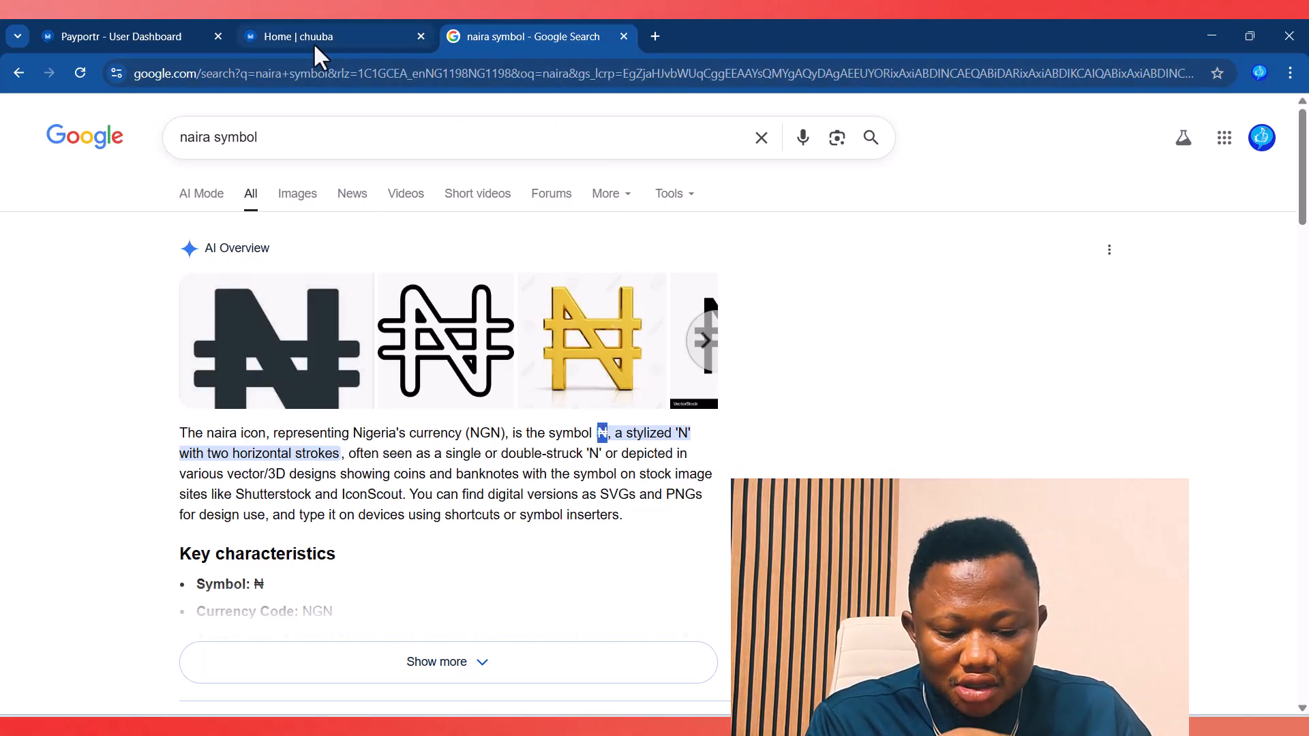
{"action": "left_click", "coordinate": [292, 39]}
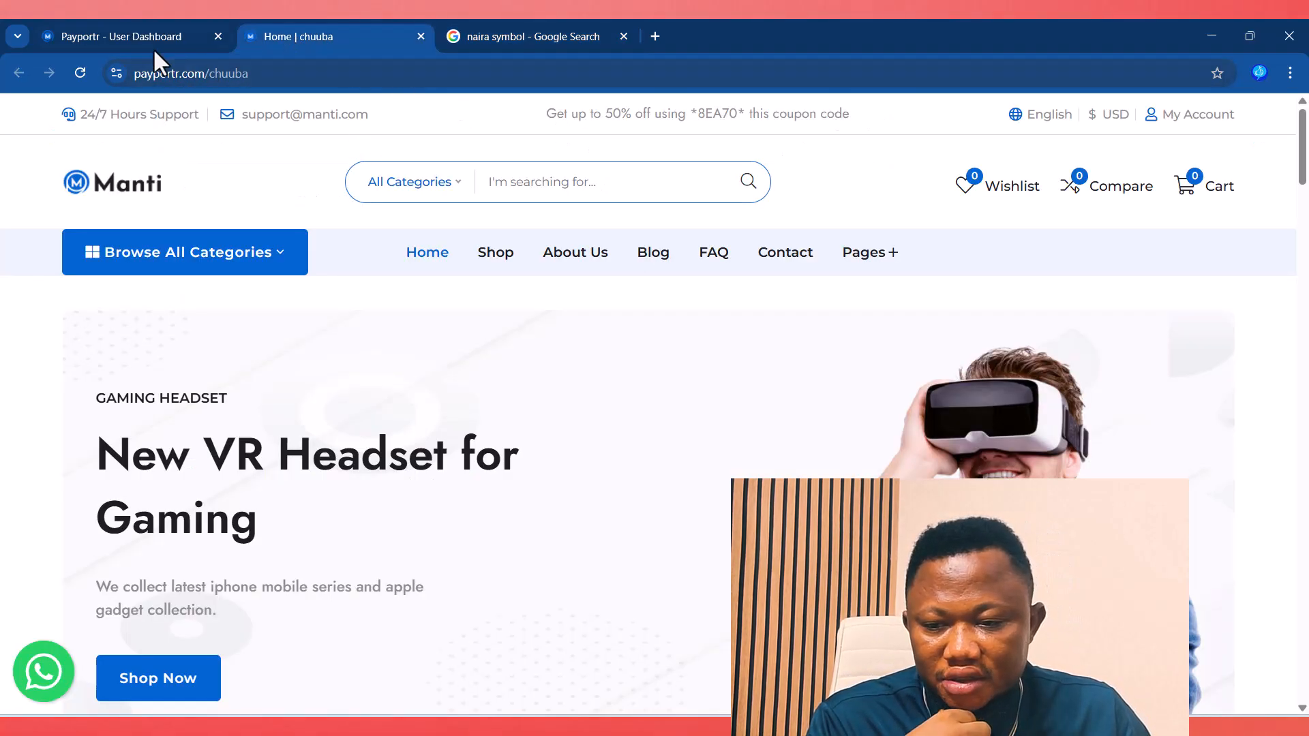
Step: Paste ₦ as the NGN symbol, enter a rate of 1500, and submit the currency
{"action": "left_click", "coordinate": [116, 38]}
{"action": "key", "text": "ctrl+v"}
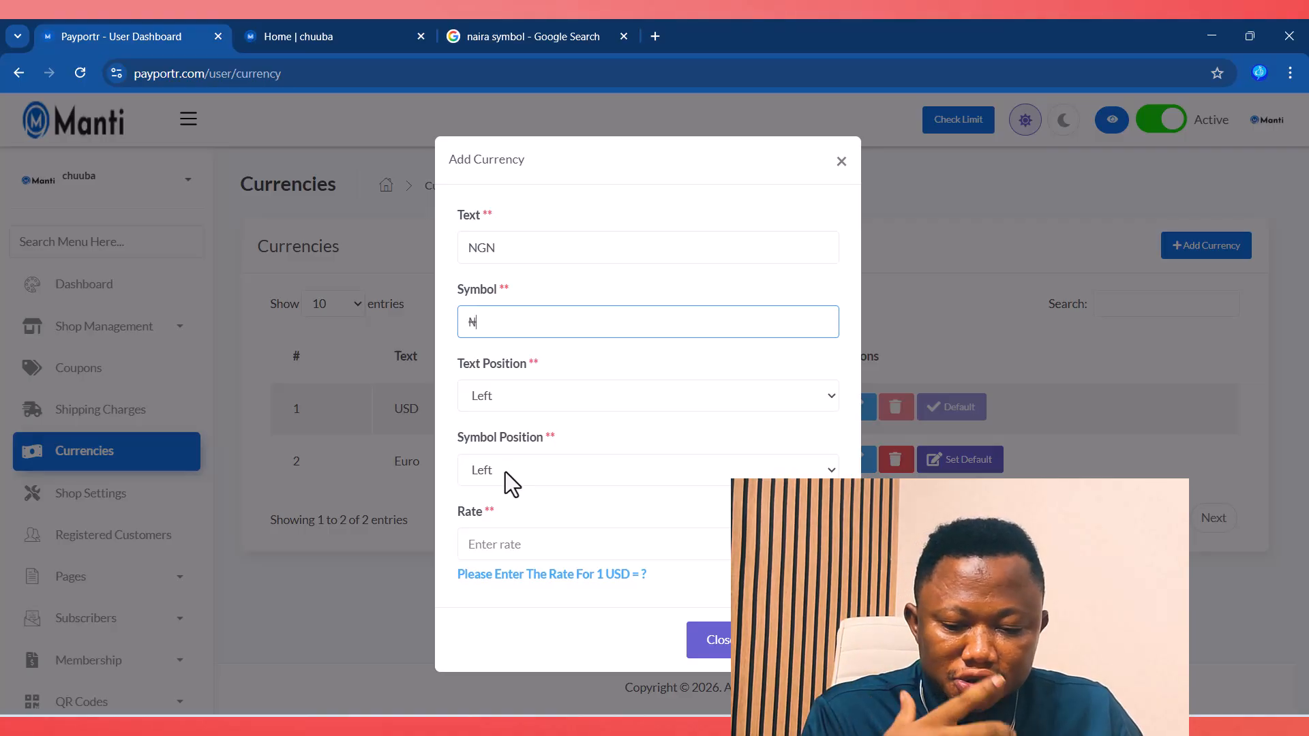
{"action": "left_click", "coordinate": [502, 545]}
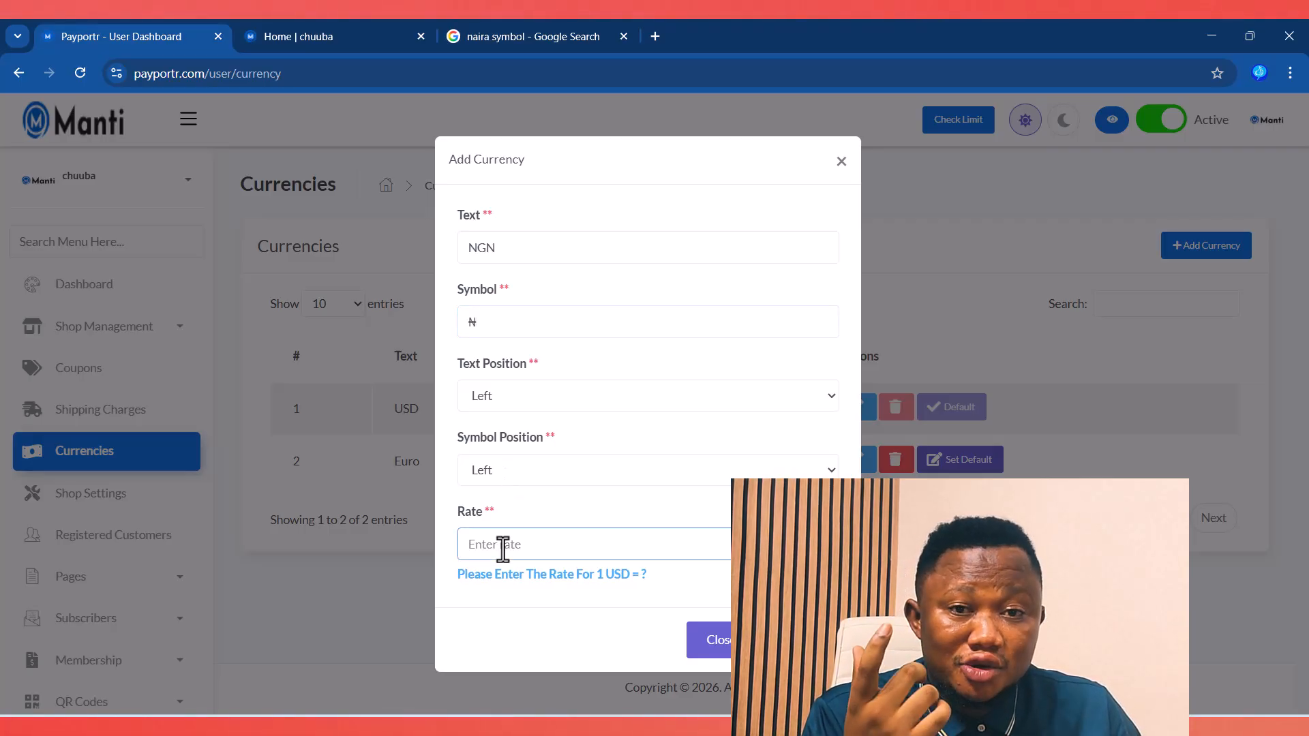
{"action": "type", "text": "1500"}
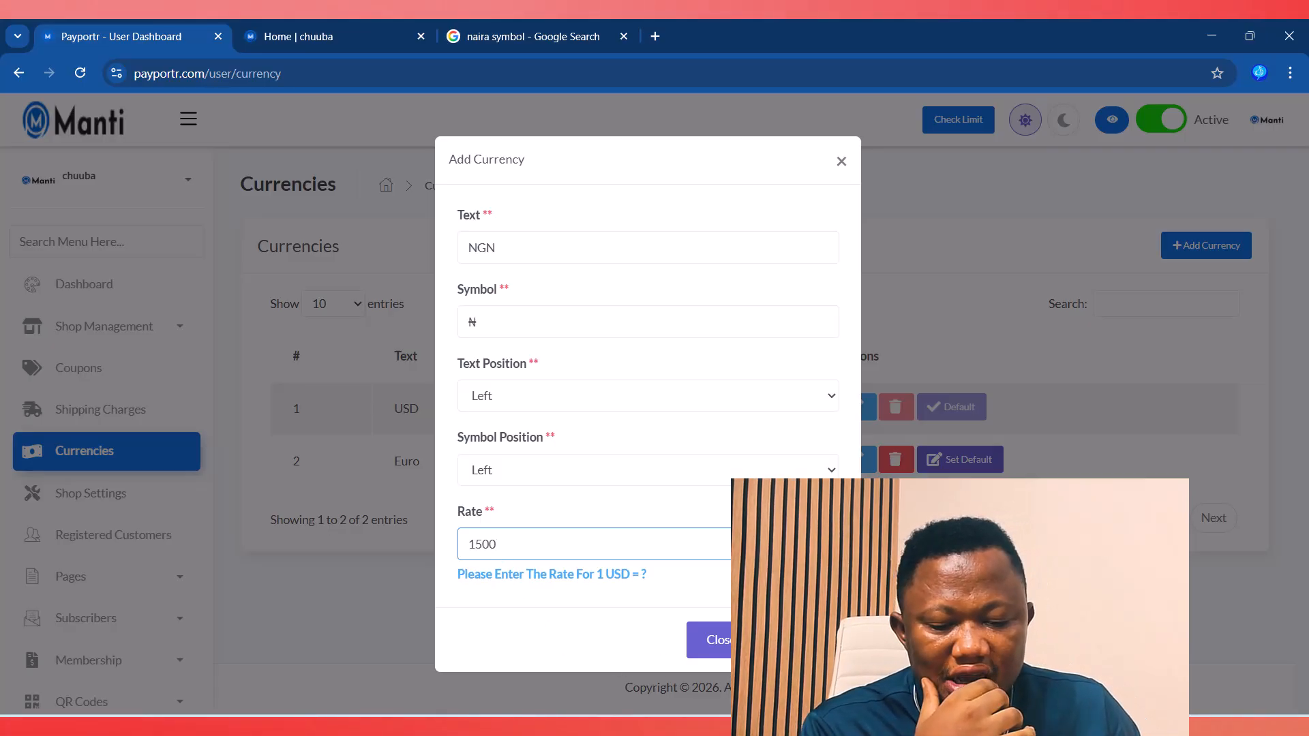
{"action": "left_click", "coordinate": [801, 640]}
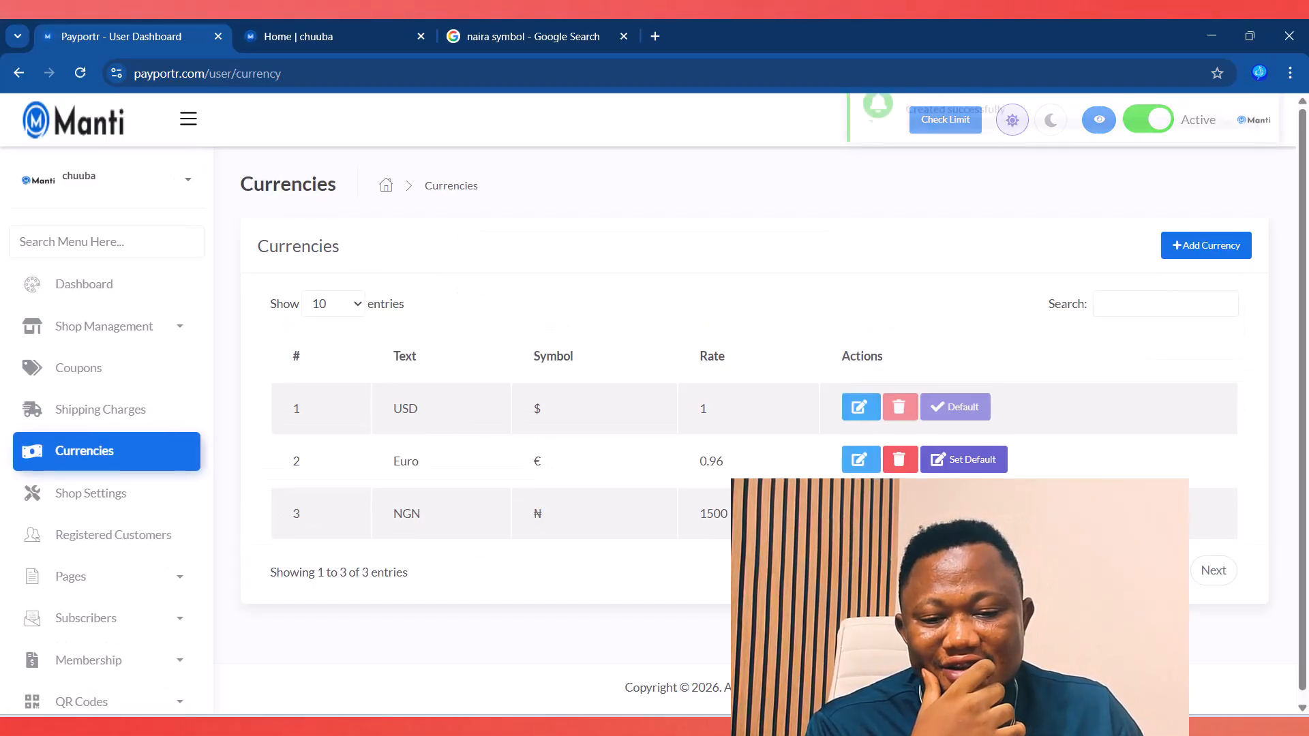
Step: Reload the storefront Shop page and confirm the currency switcher now lists NGN alongside USD and Euro
{"action": "left_click", "coordinate": [334, 36]}
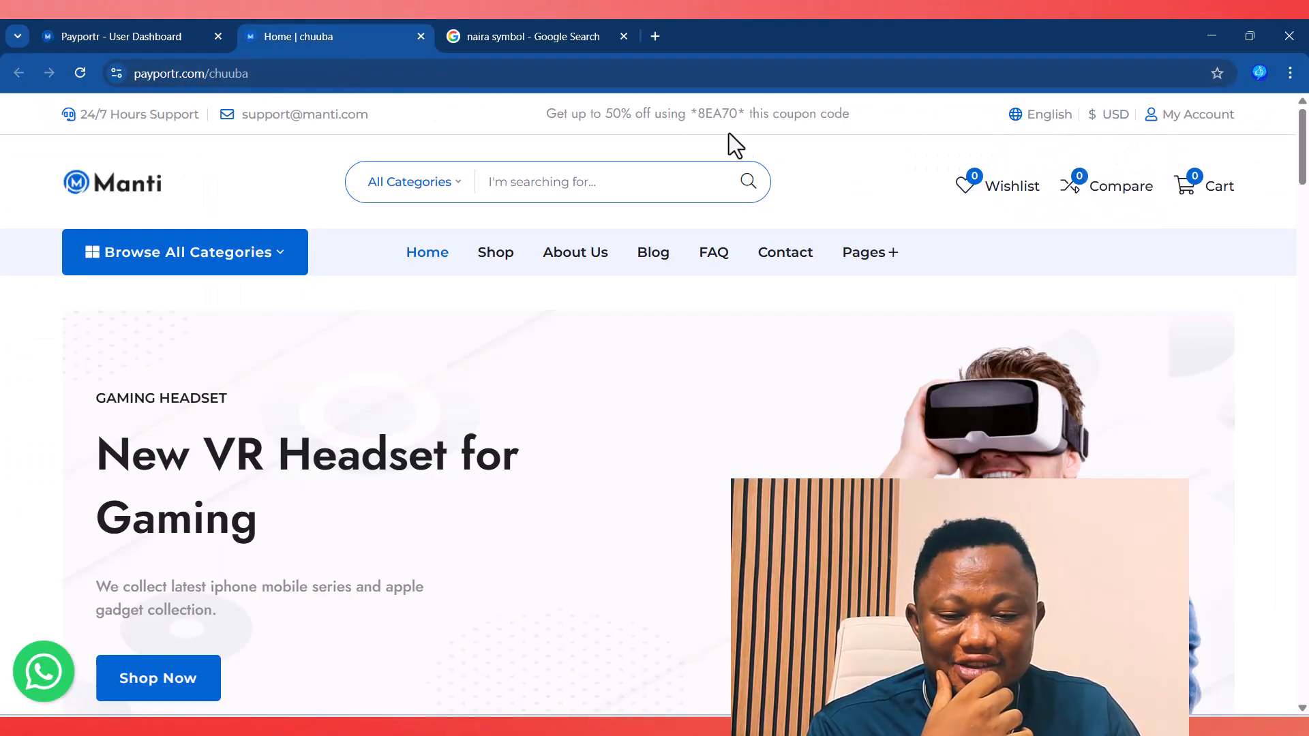
{"action": "right_click", "coordinate": [879, 163]}
{"action": "left_click", "coordinate": [937, 228]}
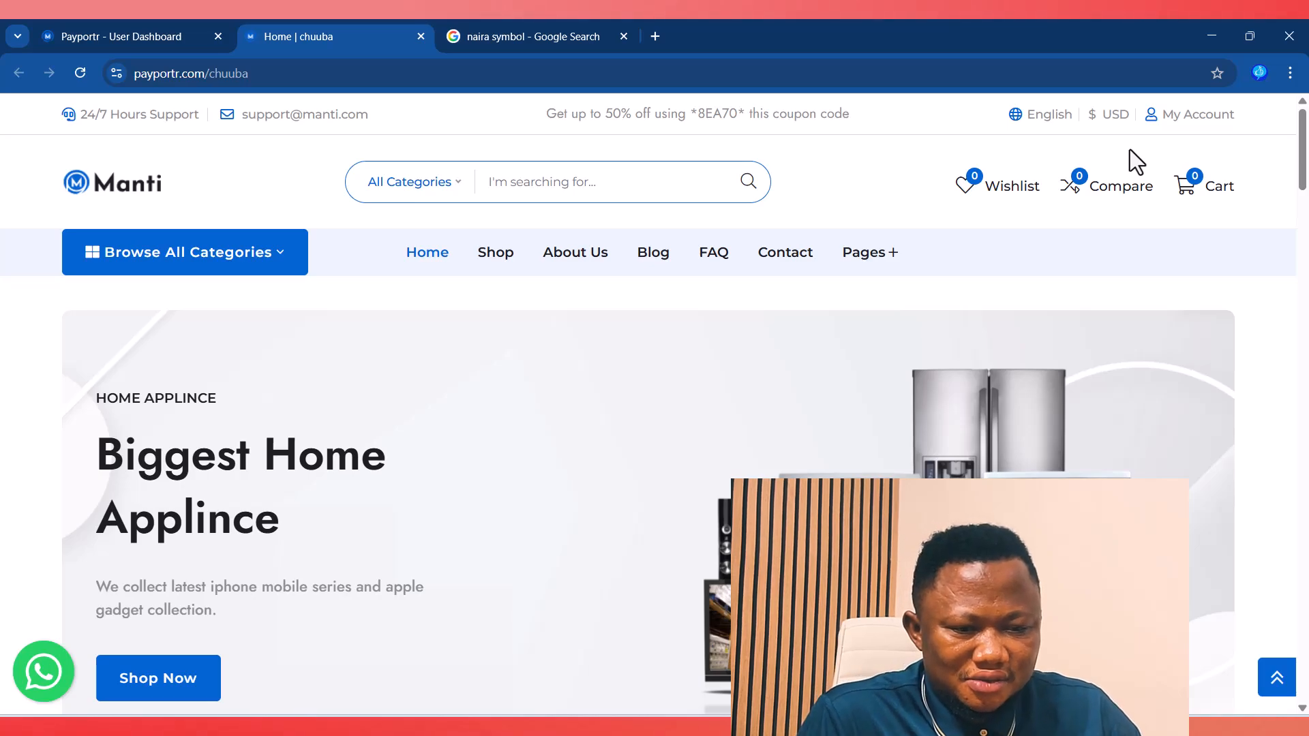
{"action": "mouse_move", "coordinate": [1110, 122]}
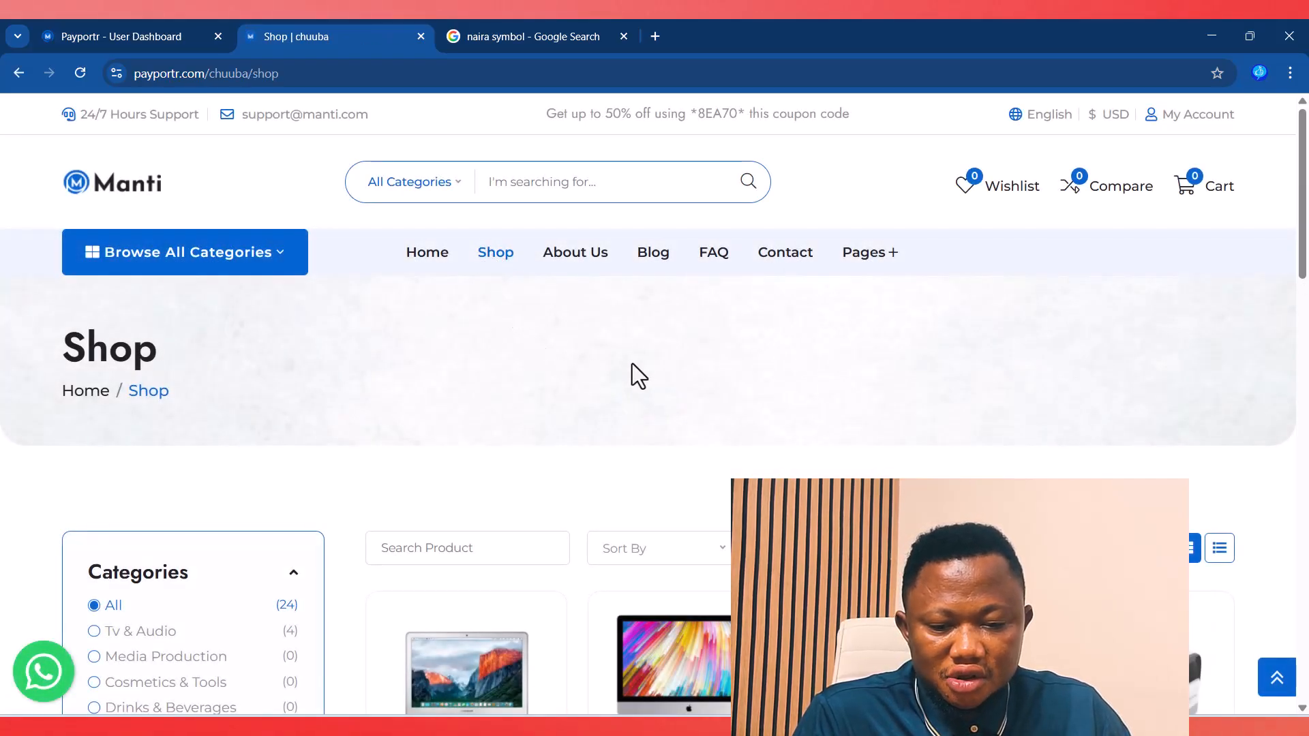
{"action": "scroll", "coordinate": [682, 396], "scroll_direction": "down", "scroll_amount": 5}
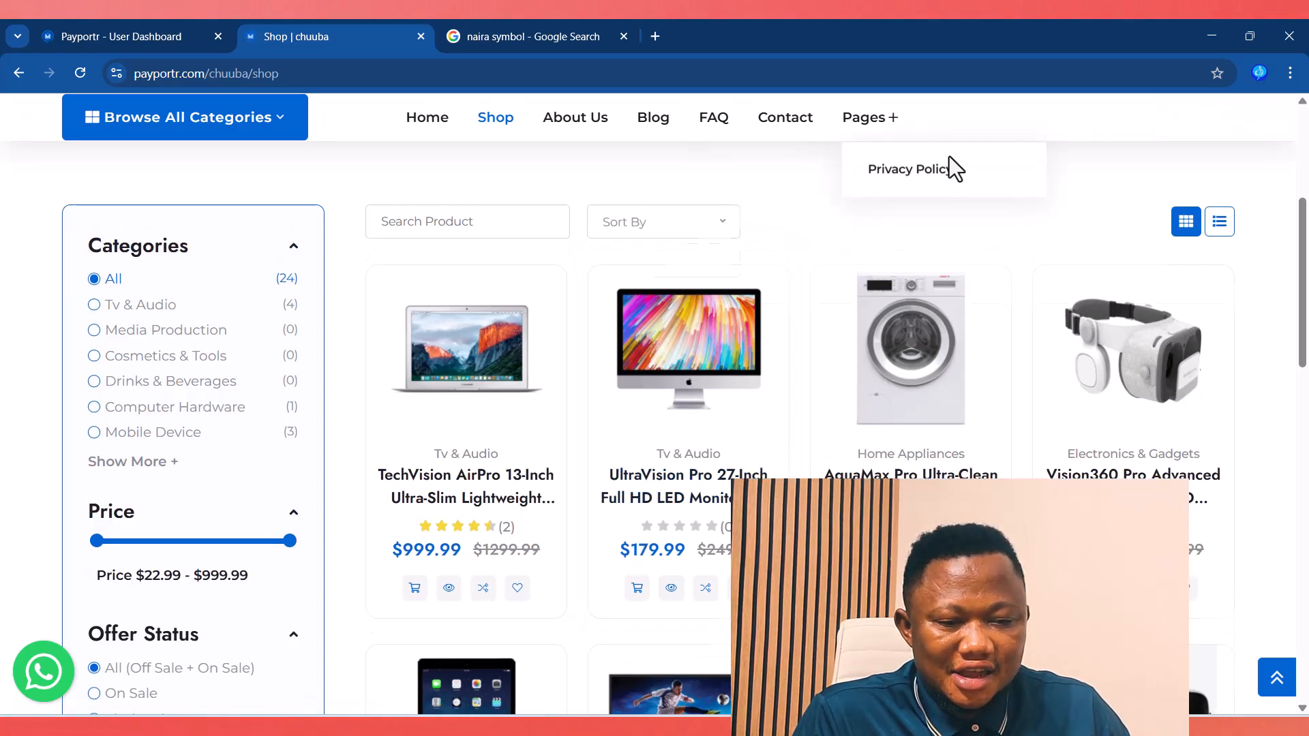
{"action": "scroll", "coordinate": [951, 167], "scroll_direction": "up", "scroll_amount": 3}
Step: Show the shop prices in NGN and browse them, then switch the storefront currency to Euro
{"action": "mouse_move", "coordinate": [1113, 129]}
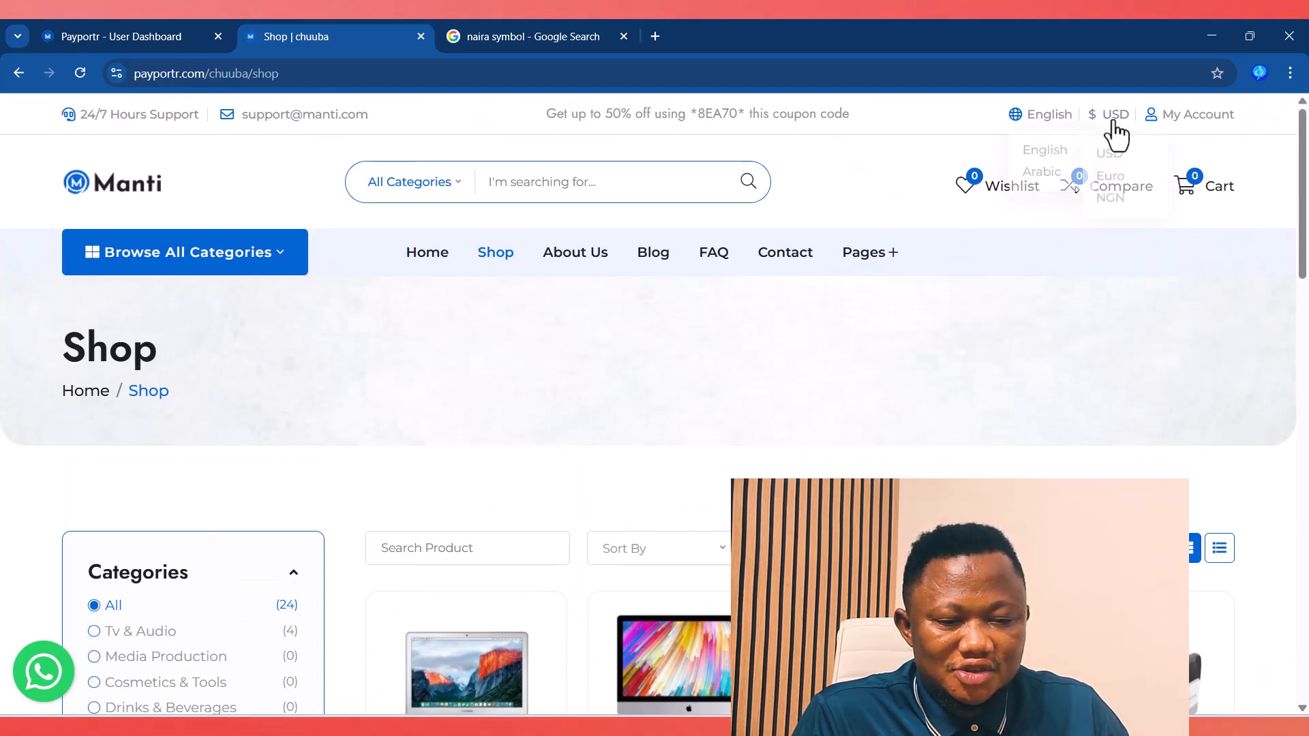
{"action": "left_click", "coordinate": [1112, 193]}
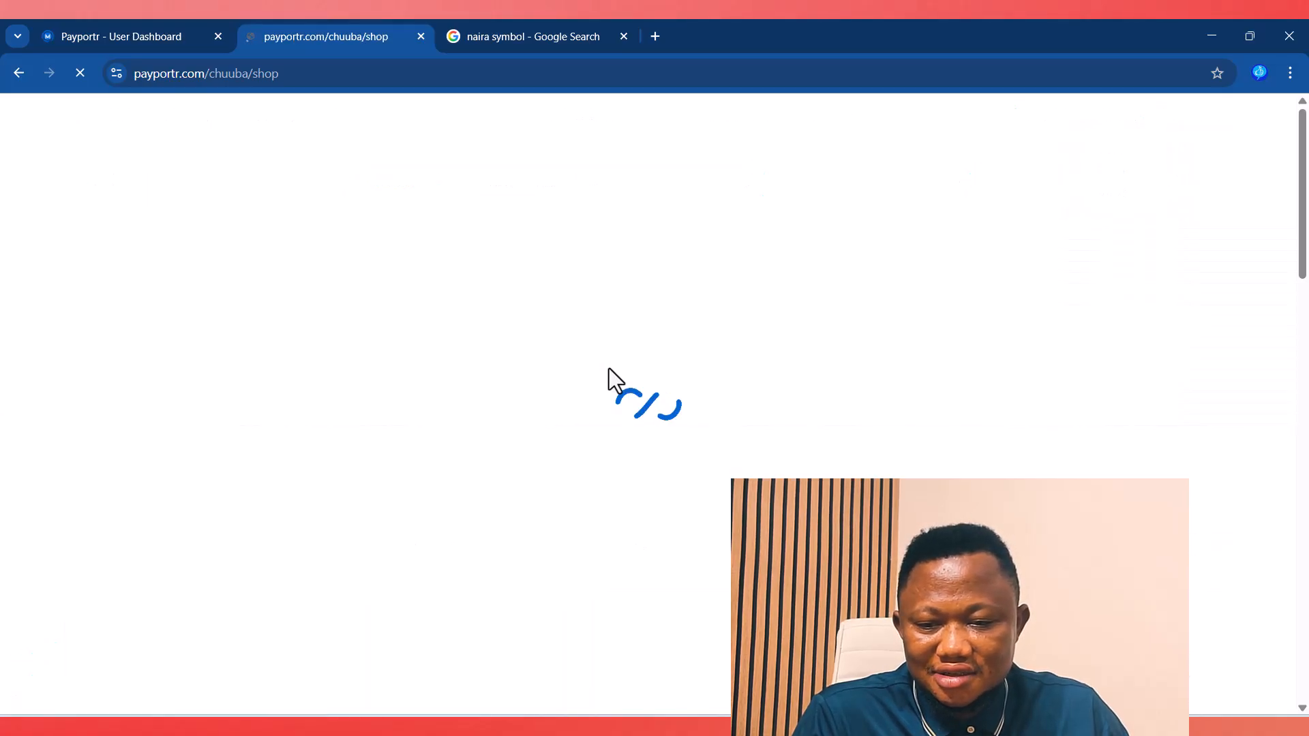
{"action": "scroll", "coordinate": [883, 427], "scroll_direction": "down", "scroll_amount": 5}
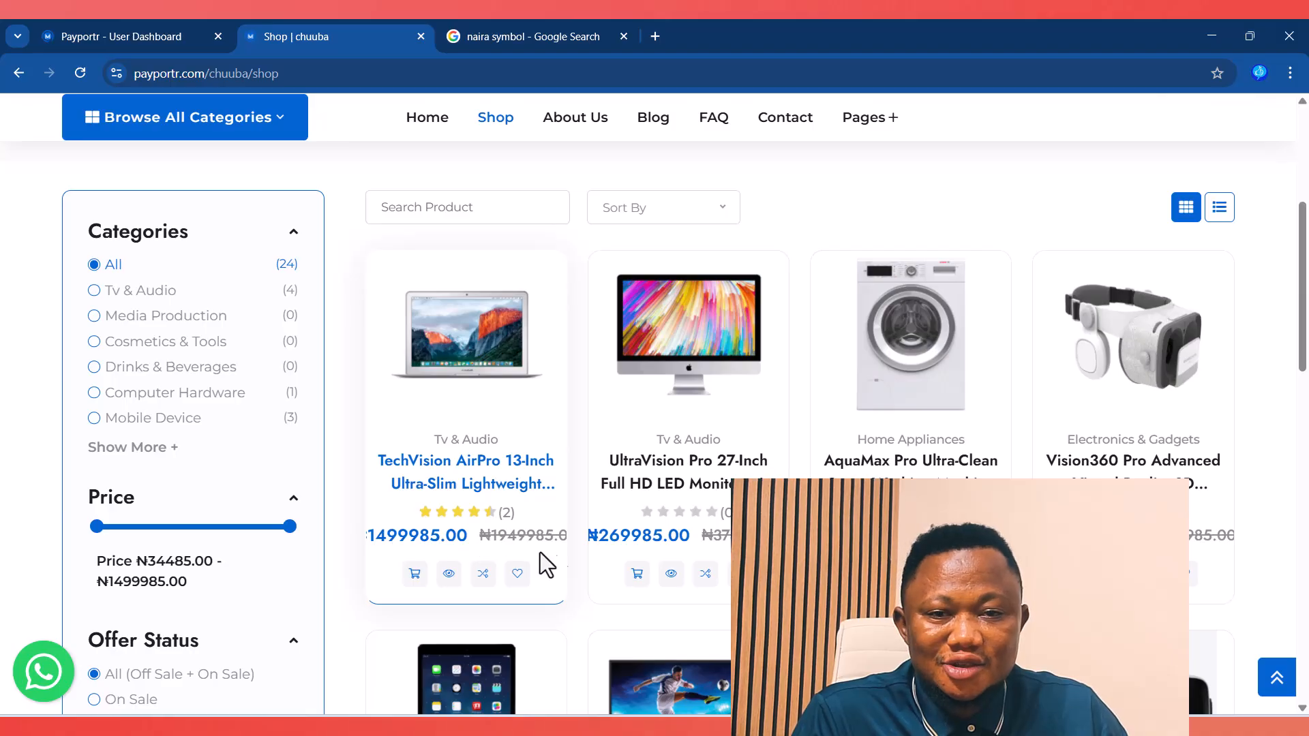
{"action": "scroll", "coordinate": [1071, 471], "scroll_direction": "up", "scroll_amount": 5}
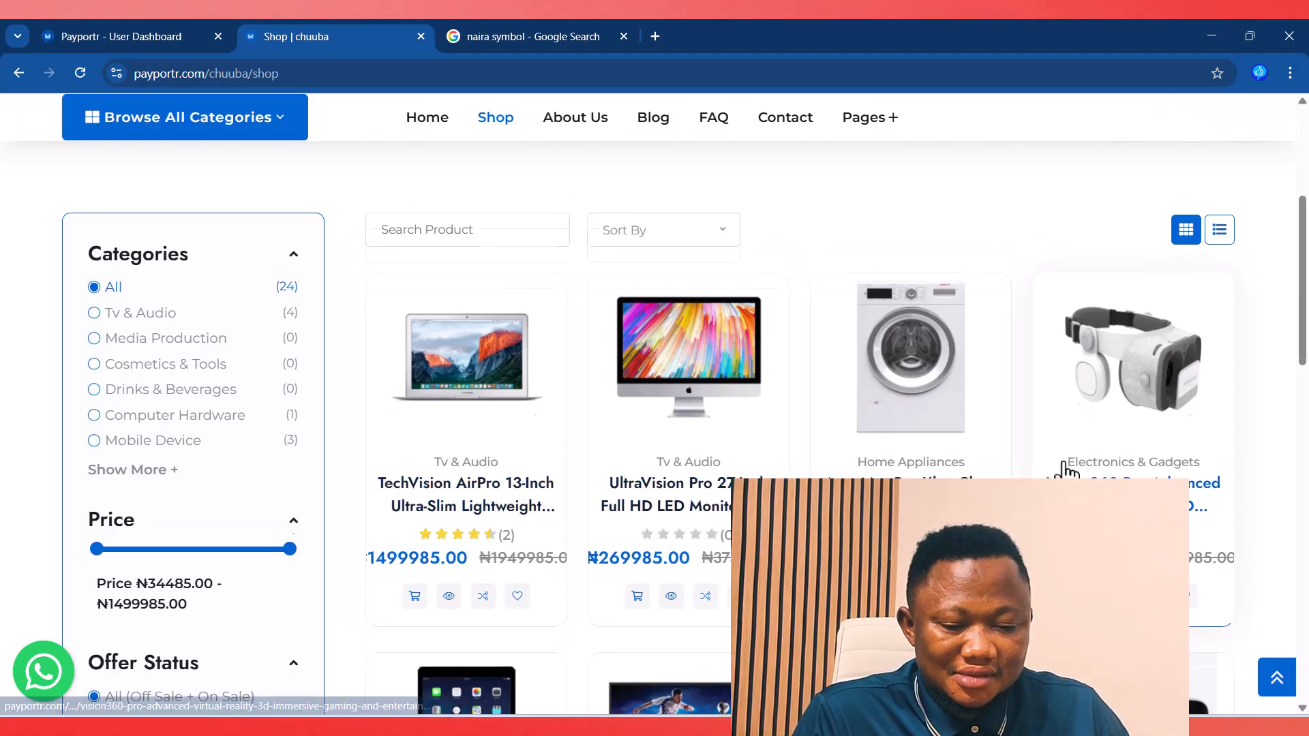
{"action": "mouse_move", "coordinate": [1106, 114]}
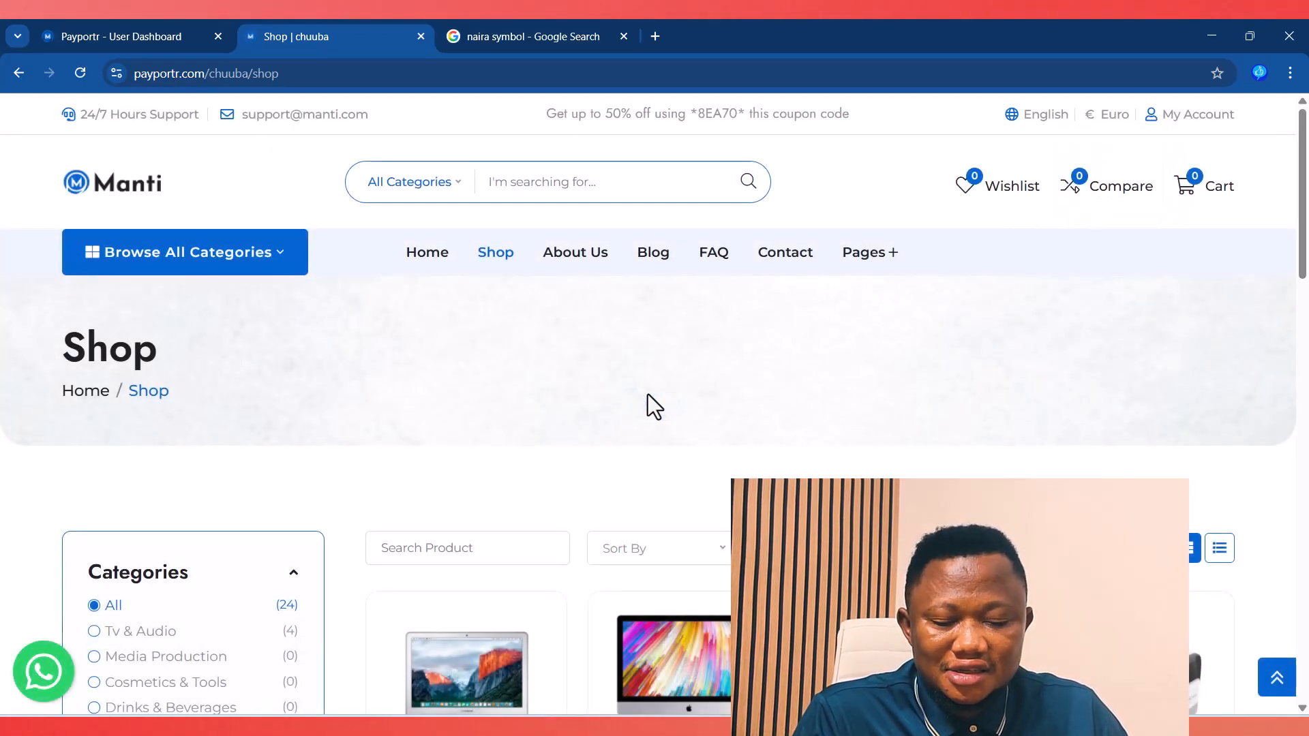
{"action": "scroll", "coordinate": [648, 396], "scroll_direction": "down", "scroll_amount": 6}
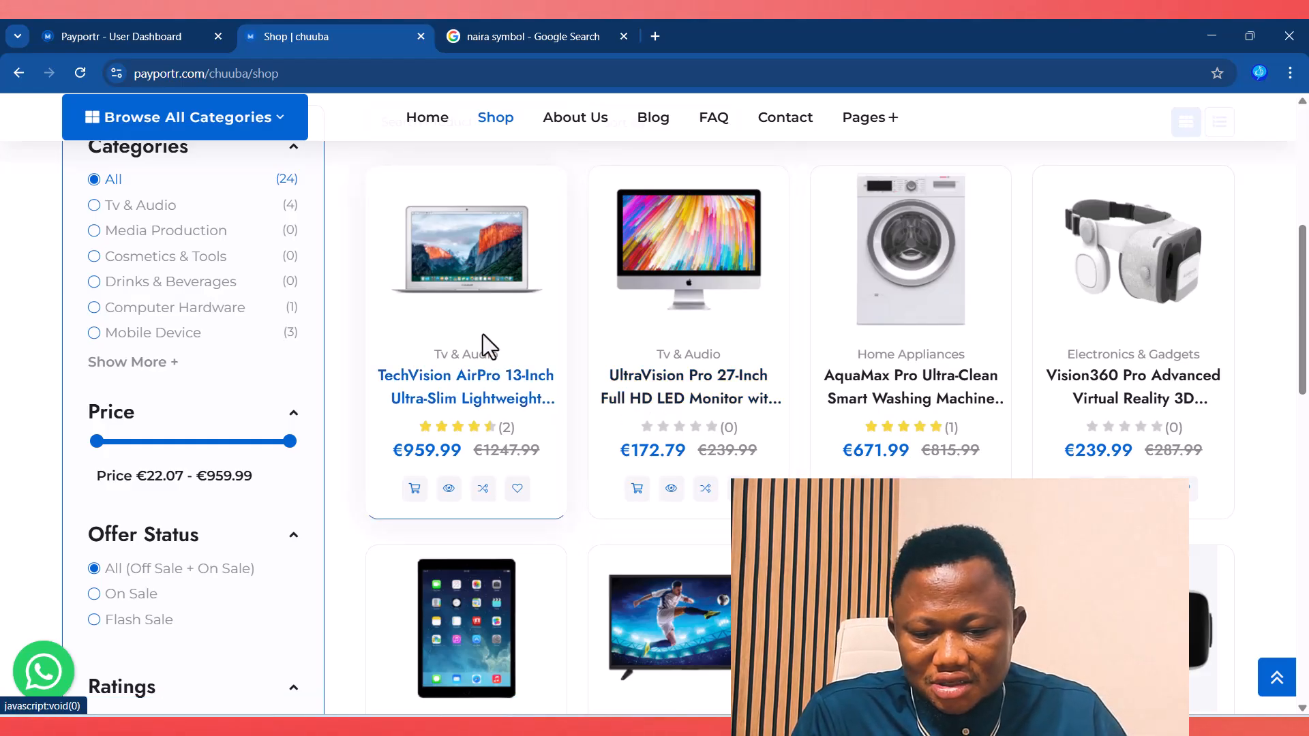
{"action": "scroll", "coordinate": [483, 335], "scroll_direction": "up", "scroll_amount": 5}
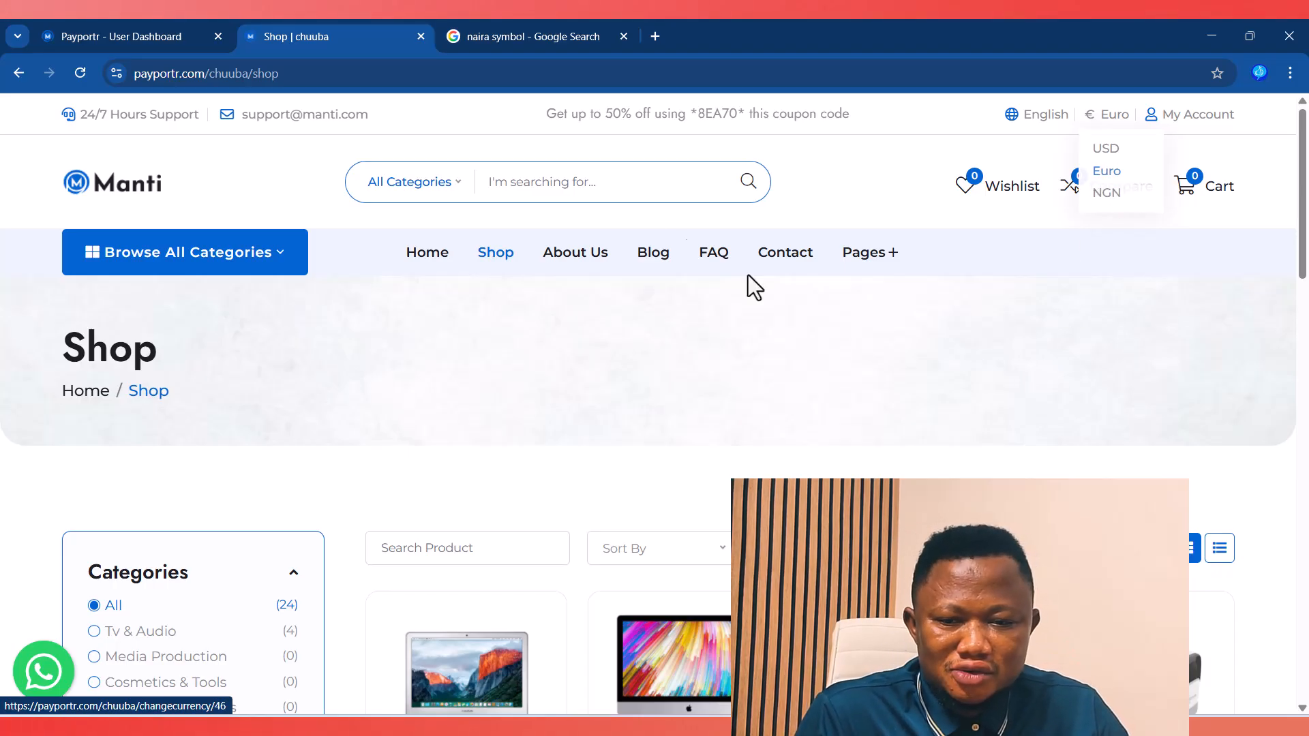
Step: Back on the dashboard's Currencies page, select the NGN entry and go to Shop Settings
{"action": "left_click", "coordinate": [78, 34]}
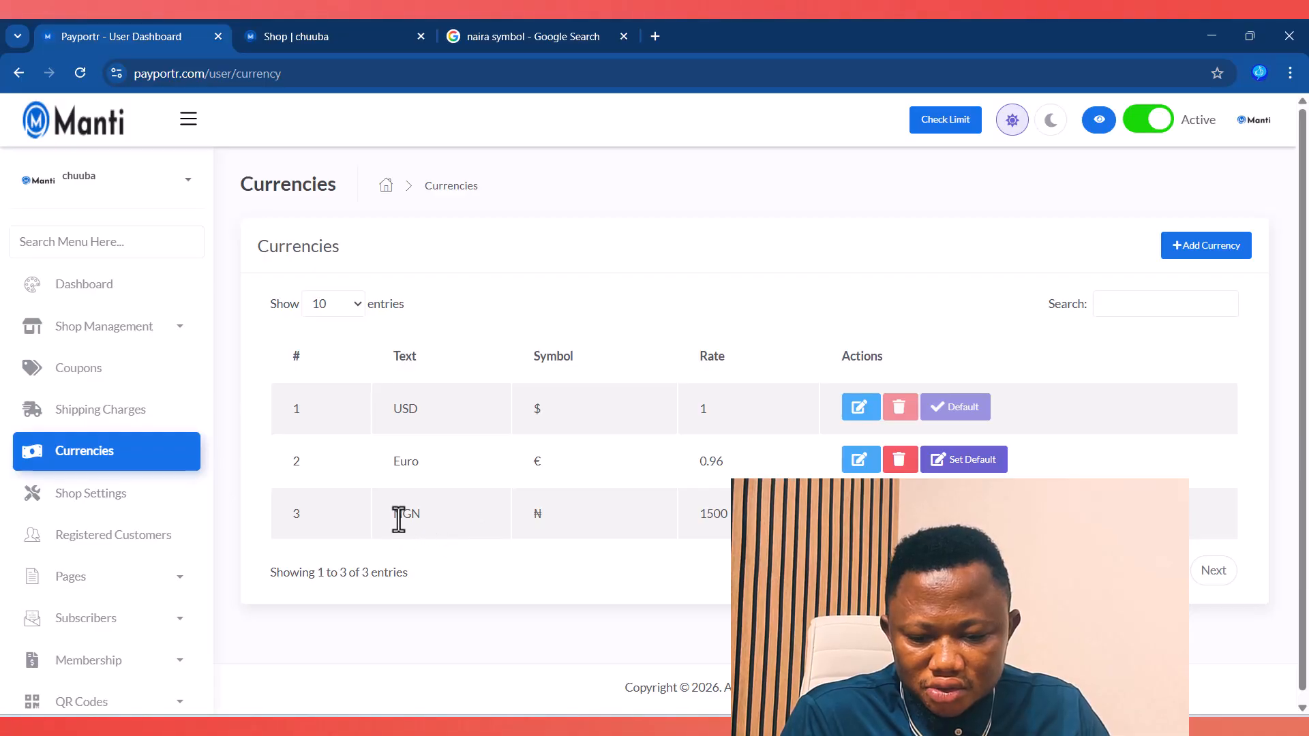
{"action": "left_click_drag", "start_coordinate": [402, 514], "coordinate": [436, 519]}
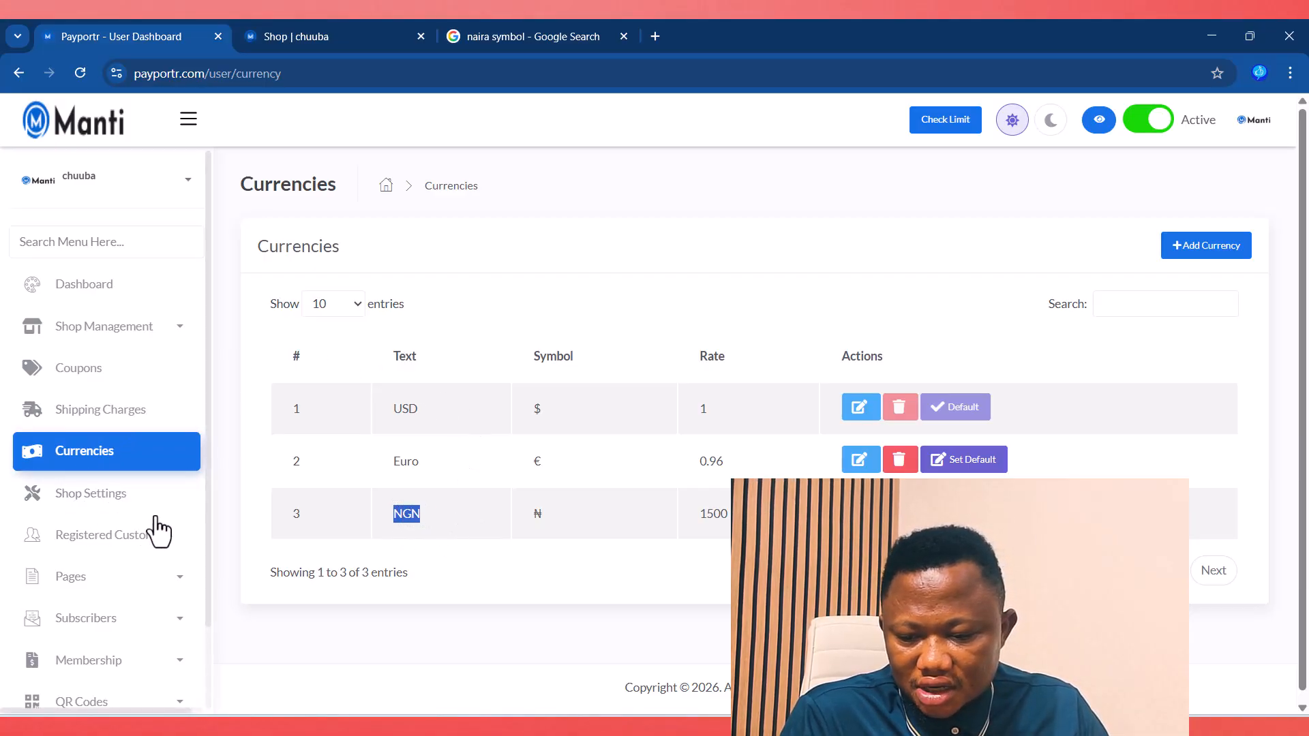
{"action": "scroll", "coordinate": [102, 491], "scroll_direction": "down", "scroll_amount": 2}
{"action": "left_click", "coordinate": [87, 413]}
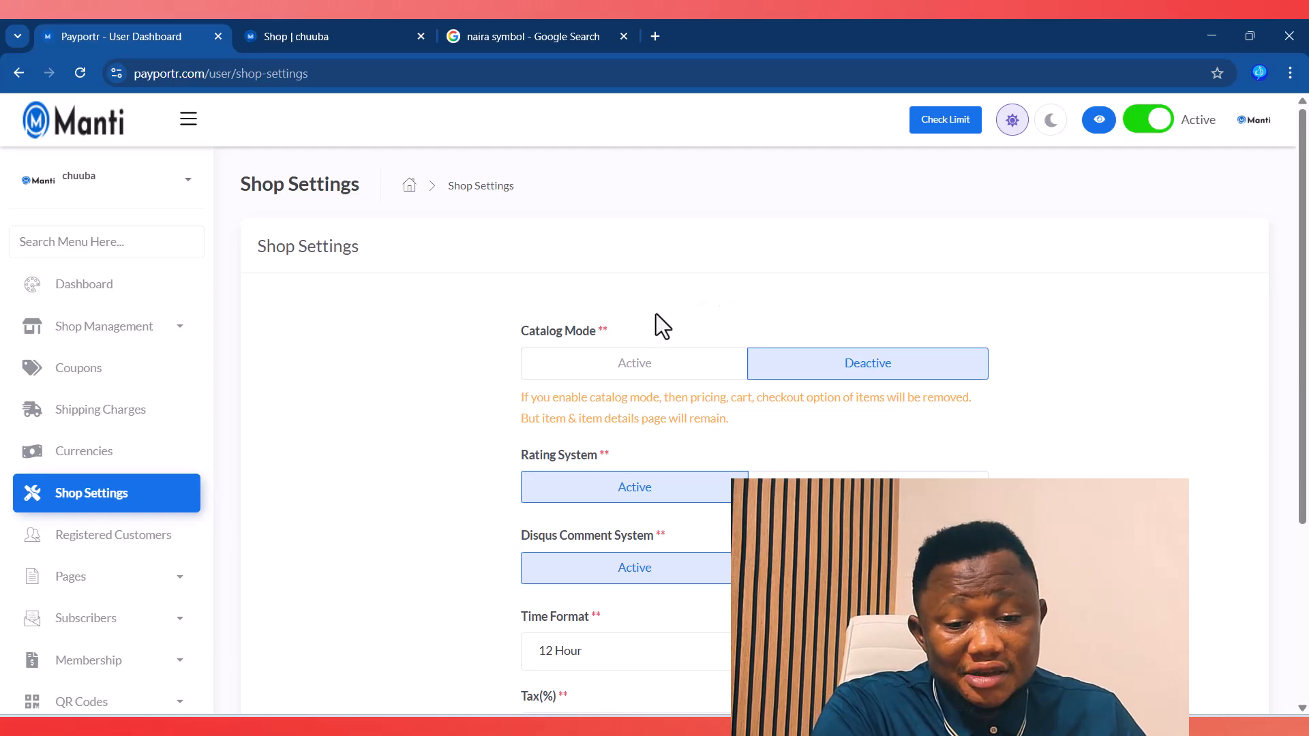
Step: Activate Catalog Mode and reload the storefront Shop page to see it applied
{"action": "left_click", "coordinate": [630, 361]}
{"action": "scroll", "coordinate": [722, 306], "scroll_direction": "down", "scroll_amount": 4}
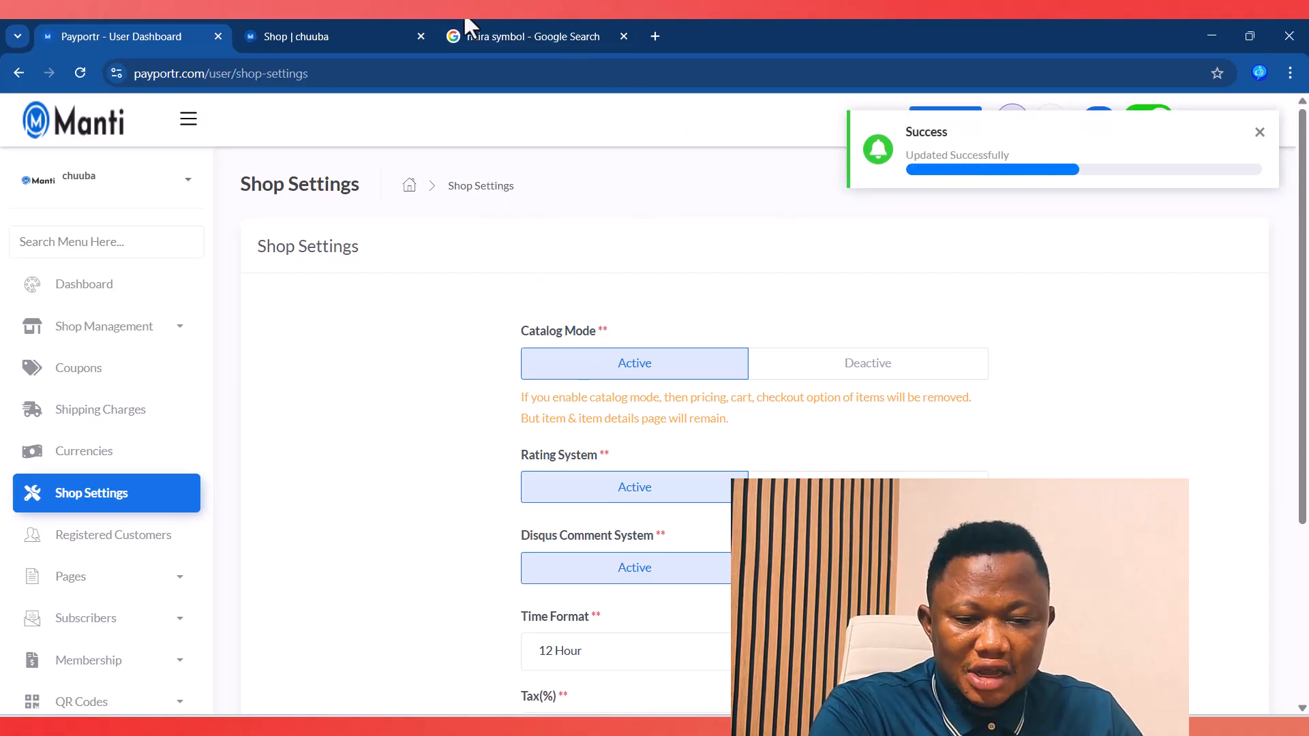
{"action": "left_click", "coordinate": [326, 36]}
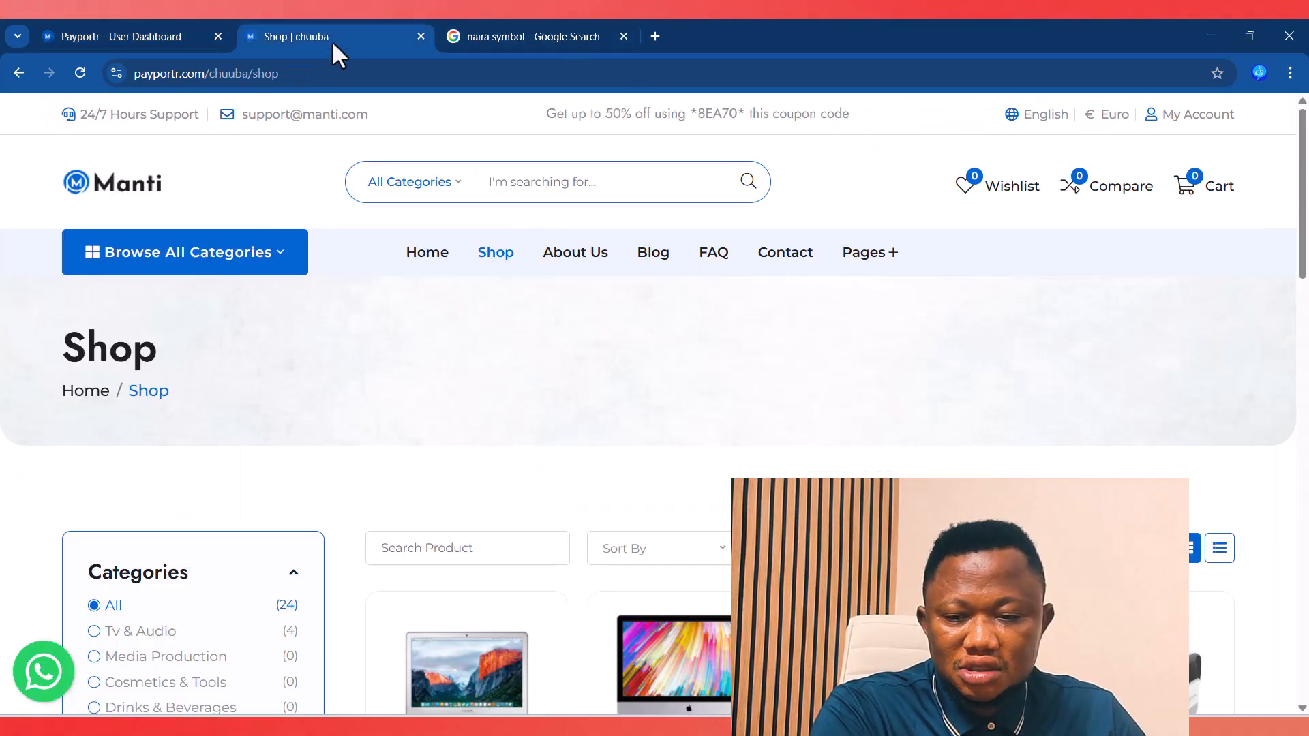
{"action": "left_click", "coordinate": [80, 73]}
{"action": "scroll", "coordinate": [661, 475], "scroll_direction": "down", "scroll_amount": 5}
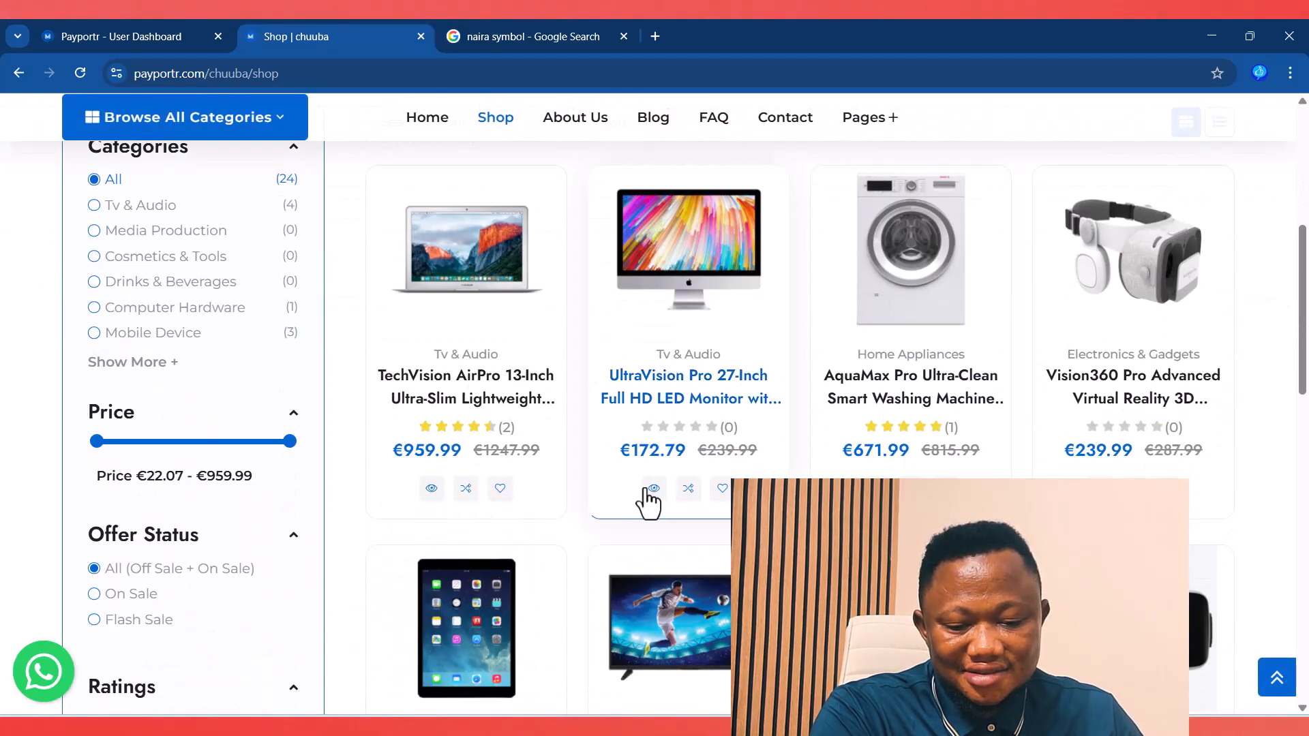
Step: Check the UltraVision Pro 27-Inch product page has no cart, then return to the store home page
{"action": "left_click", "coordinate": [689, 380]}
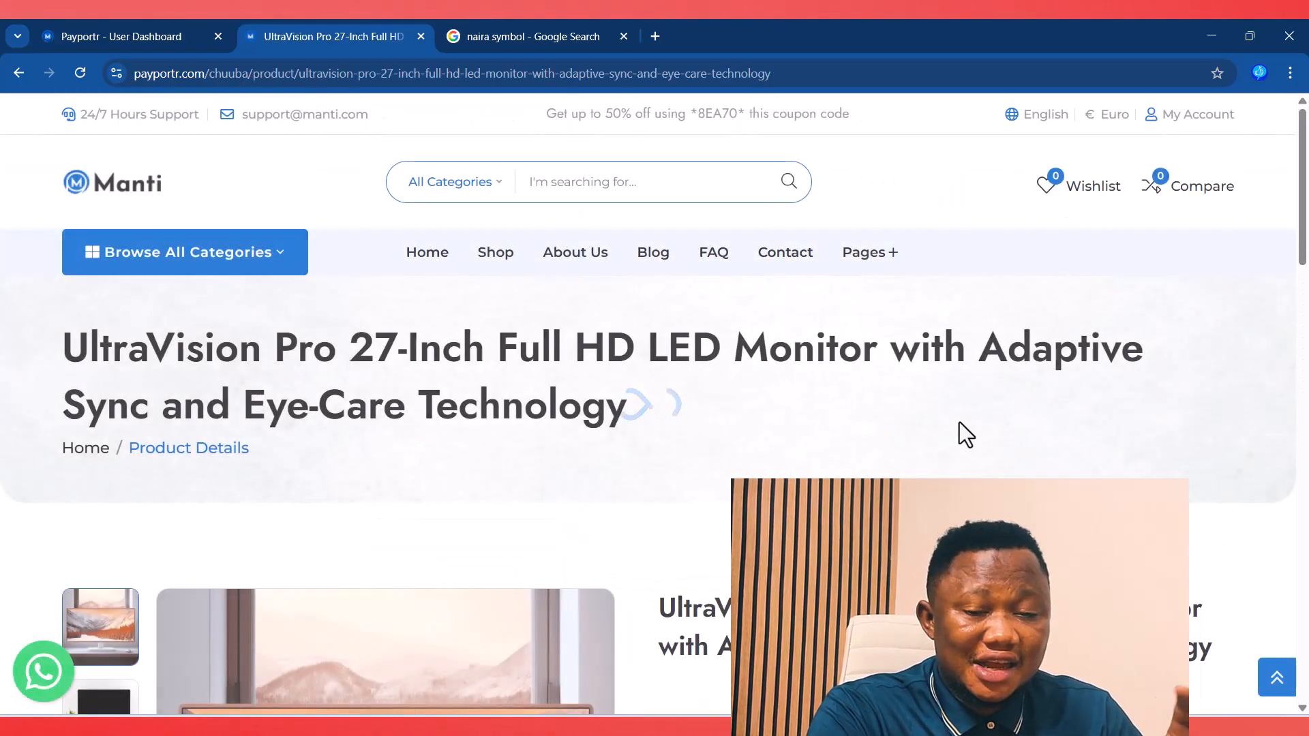
{"action": "scroll", "coordinate": [959, 423], "scroll_direction": "down", "scroll_amount": 5}
{"action": "scroll", "coordinate": [655, 403], "scroll_direction": "down", "scroll_amount": 5}
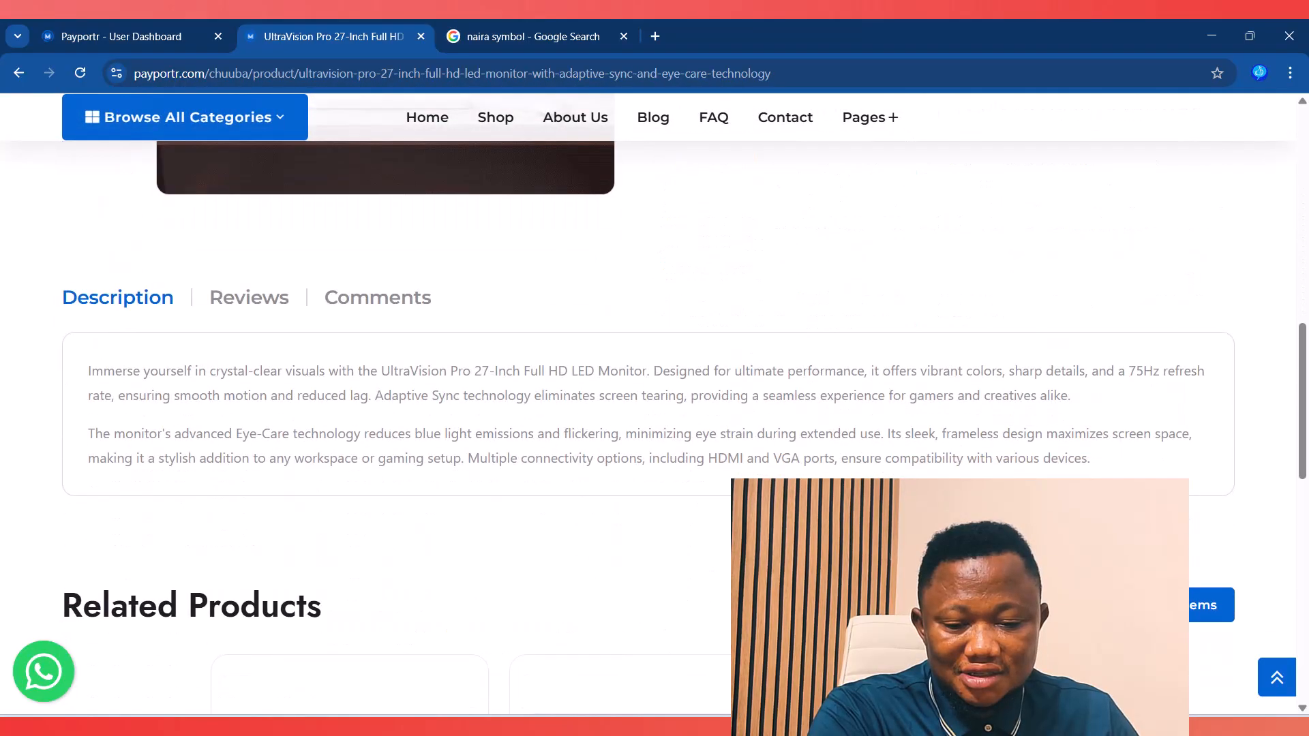
{"action": "scroll", "coordinate": [654, 402], "scroll_direction": "up", "scroll_amount": 6}
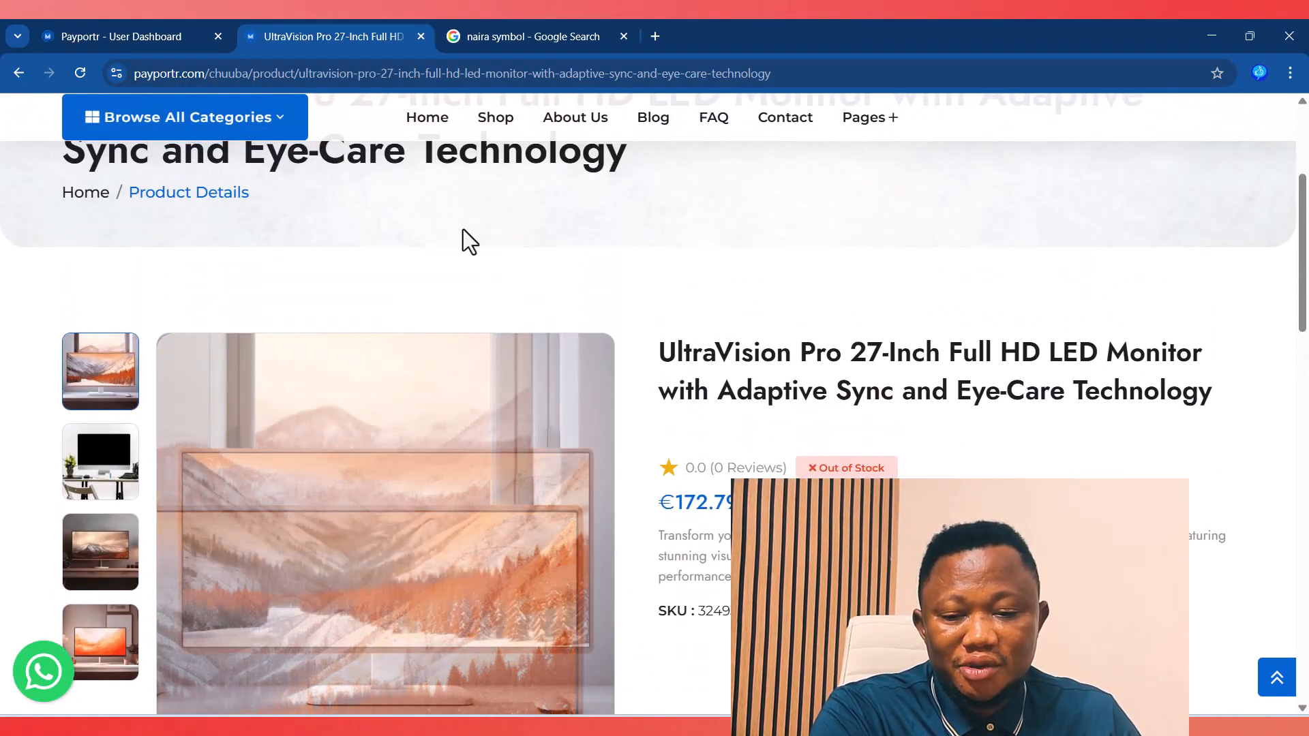
{"action": "scroll", "coordinate": [464, 232], "scroll_direction": "up", "scroll_amount": 4}
{"action": "left_click", "coordinate": [107, 193]}
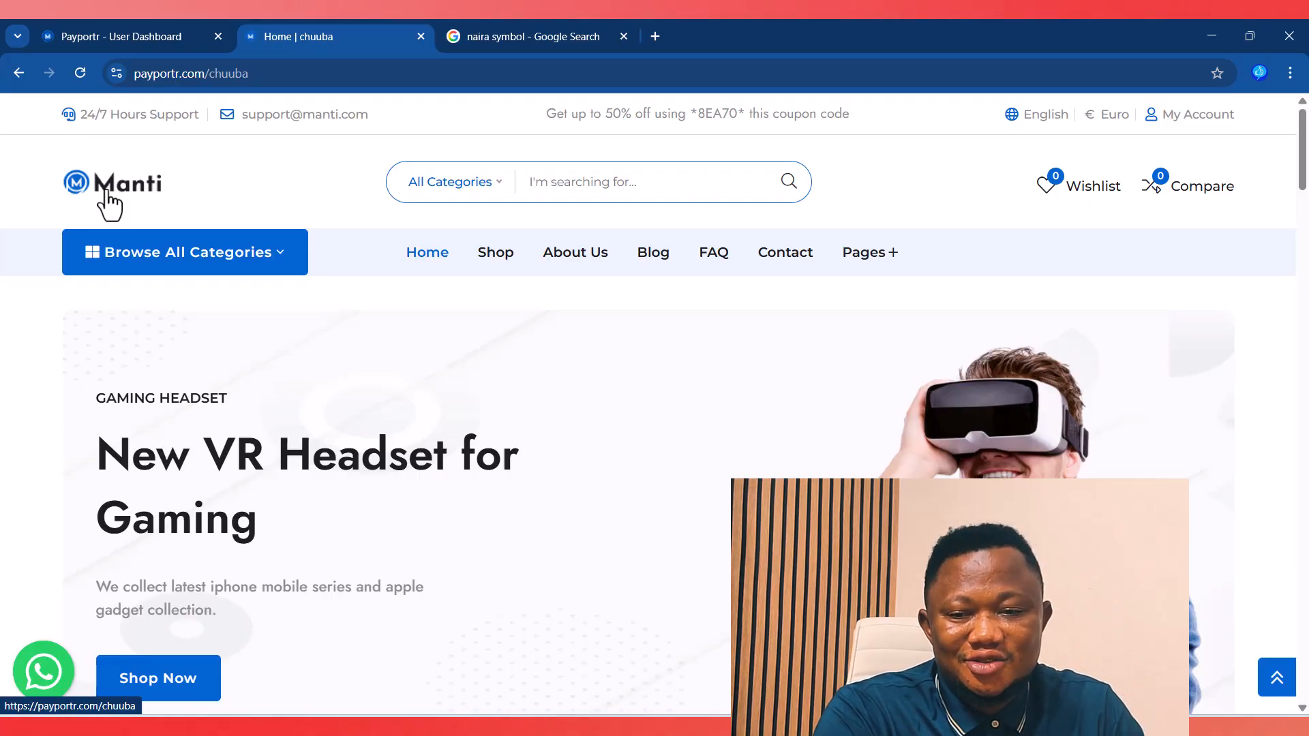
Step: Set Catalog Mode back to Deactive and reload the storefront to apply it
{"action": "left_click", "coordinate": [96, 36]}
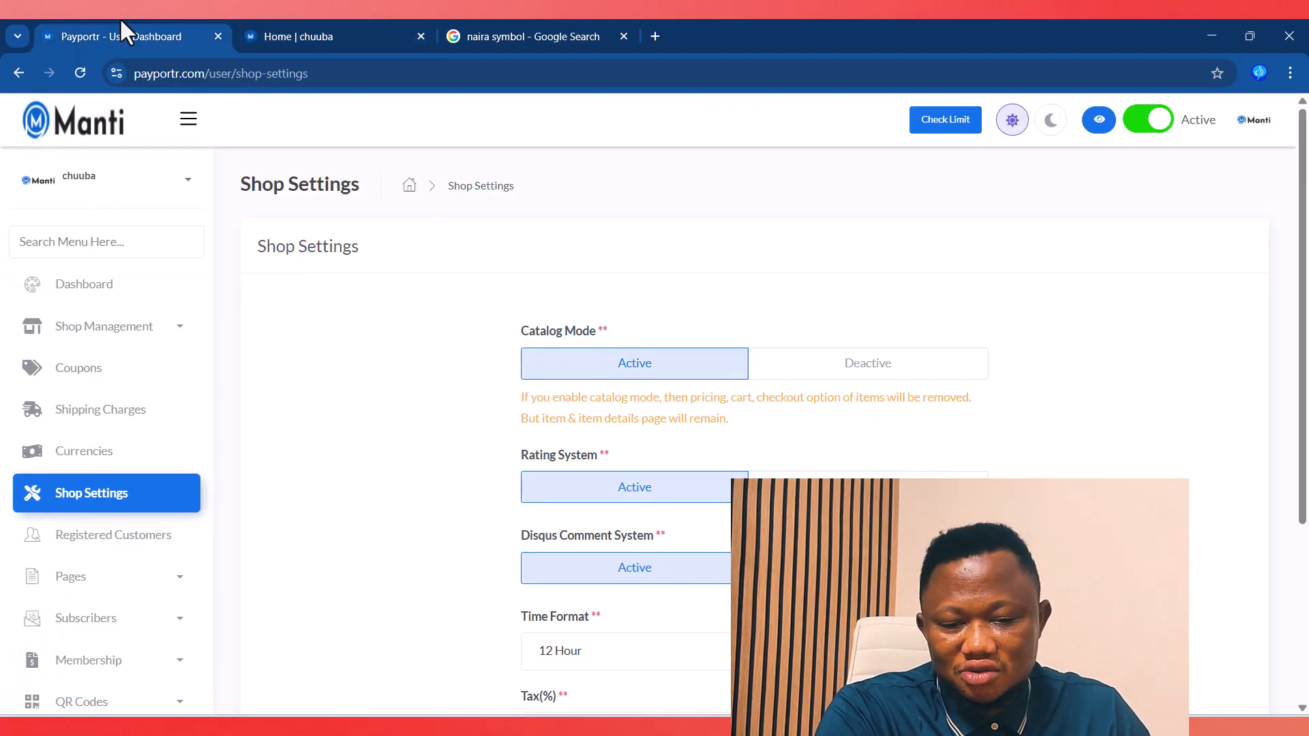
{"action": "left_click", "coordinate": [849, 369]}
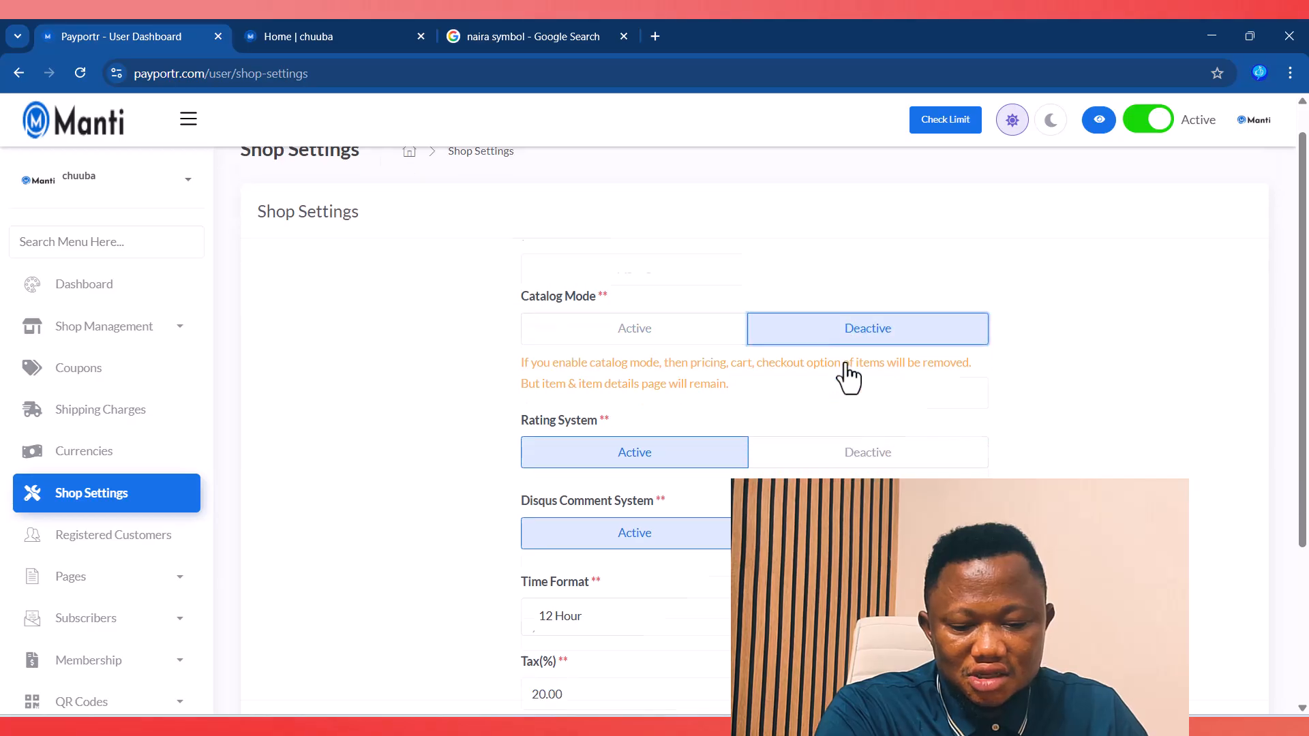
{"action": "scroll", "coordinate": [845, 375], "scroll_direction": "down", "scroll_amount": 3}
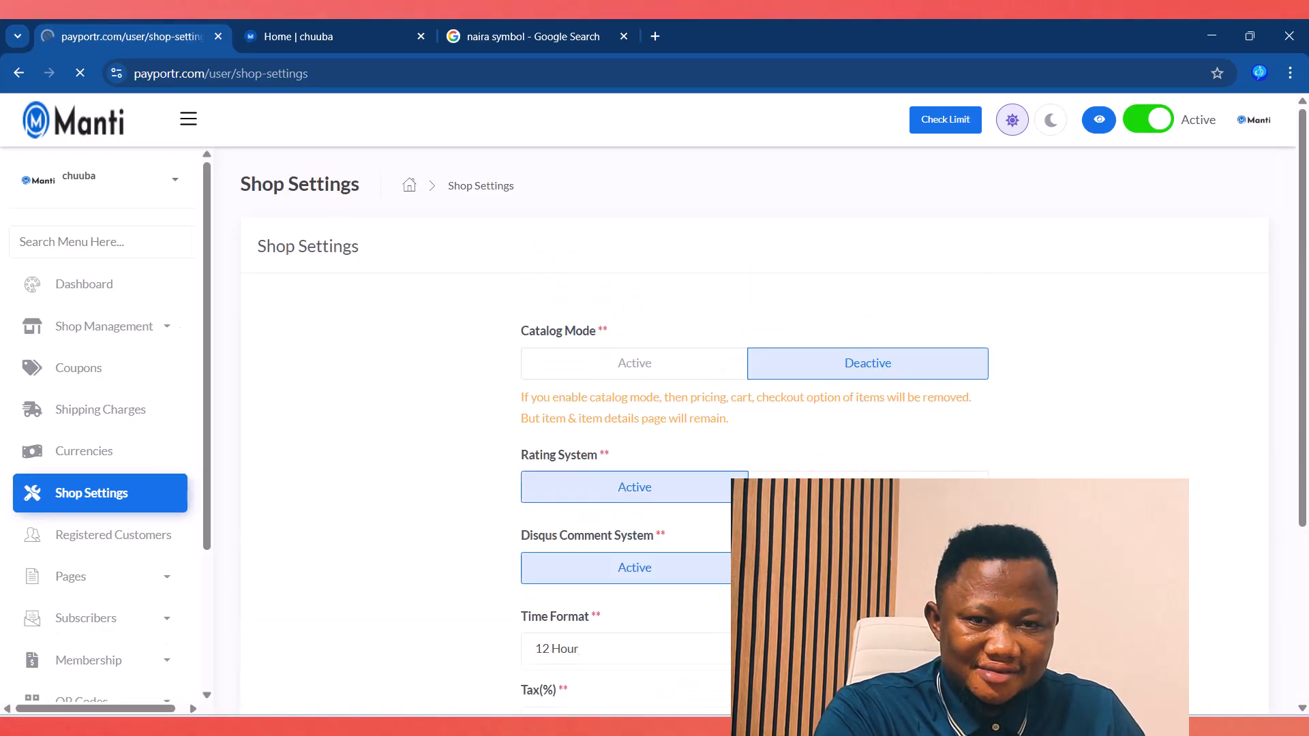
{"action": "left_click", "coordinate": [330, 36]}
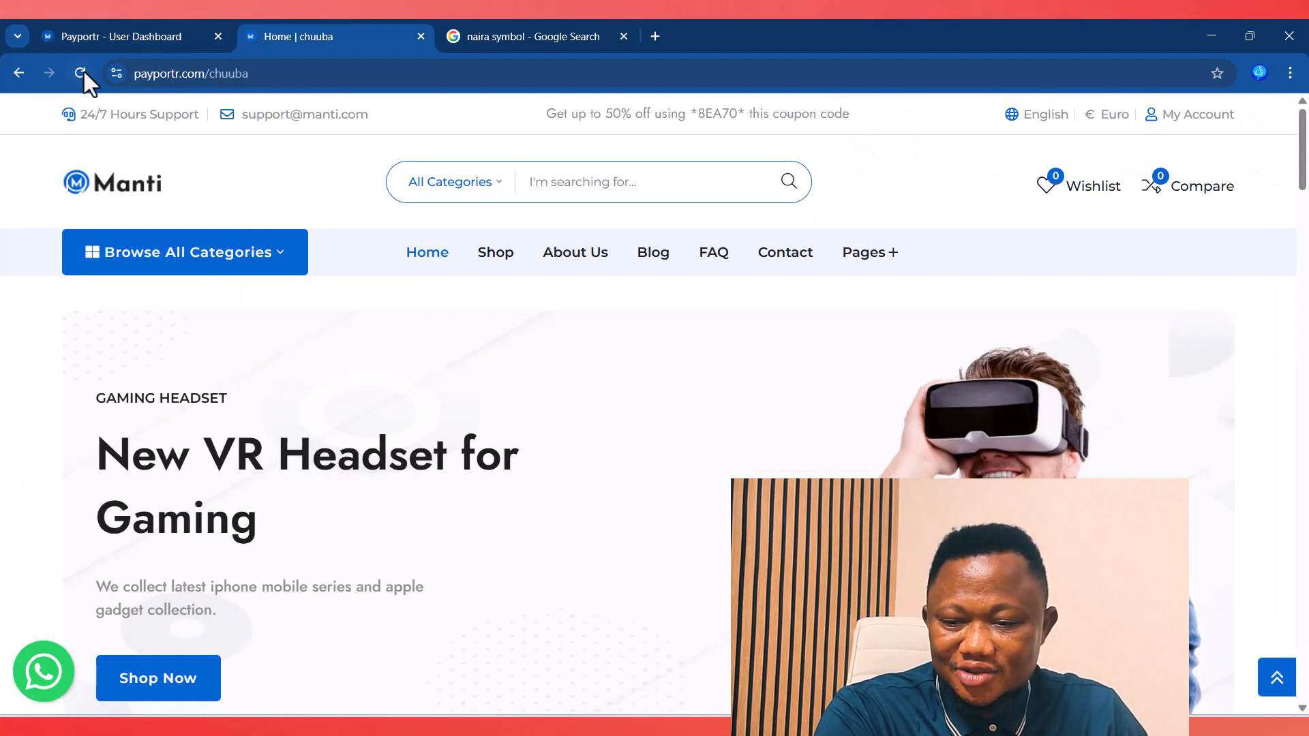
{"action": "left_click", "coordinate": [428, 254]}
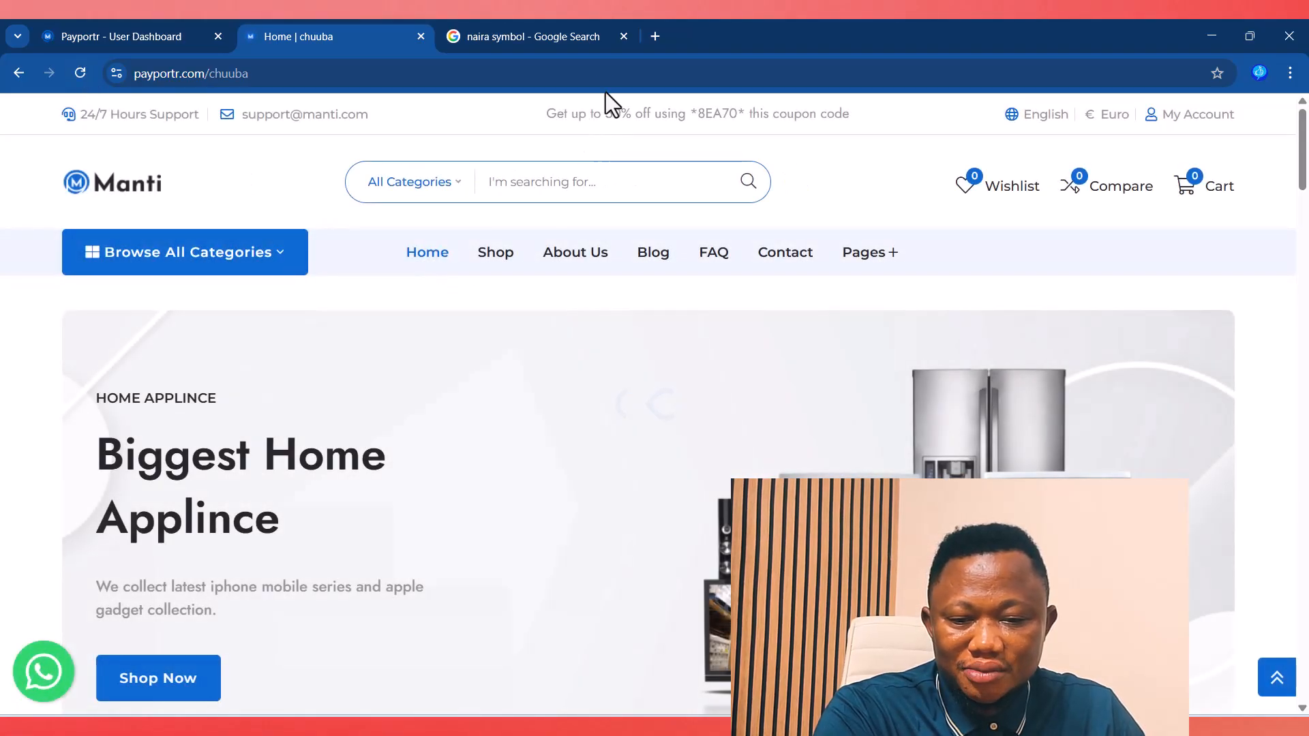
Step: Close the naira symbol search tab, scroll the storefront, and return to the dashboard
{"action": "left_click", "coordinate": [622, 37]}
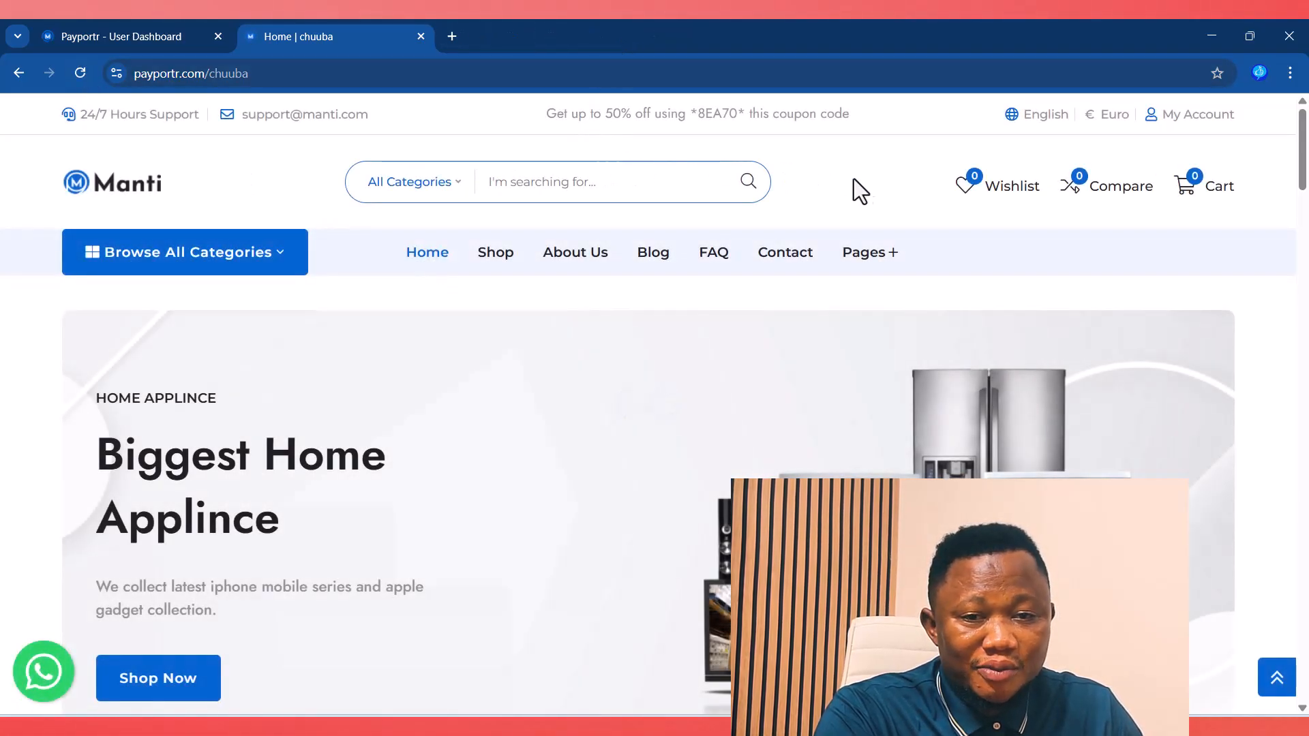
{"action": "mouse_move", "coordinate": [866, 256]}
{"action": "scroll", "coordinate": [866, 259], "scroll_direction": "down", "scroll_amount": 1}
{"action": "scroll", "coordinate": [867, 256], "scroll_direction": "down", "scroll_amount": 10}
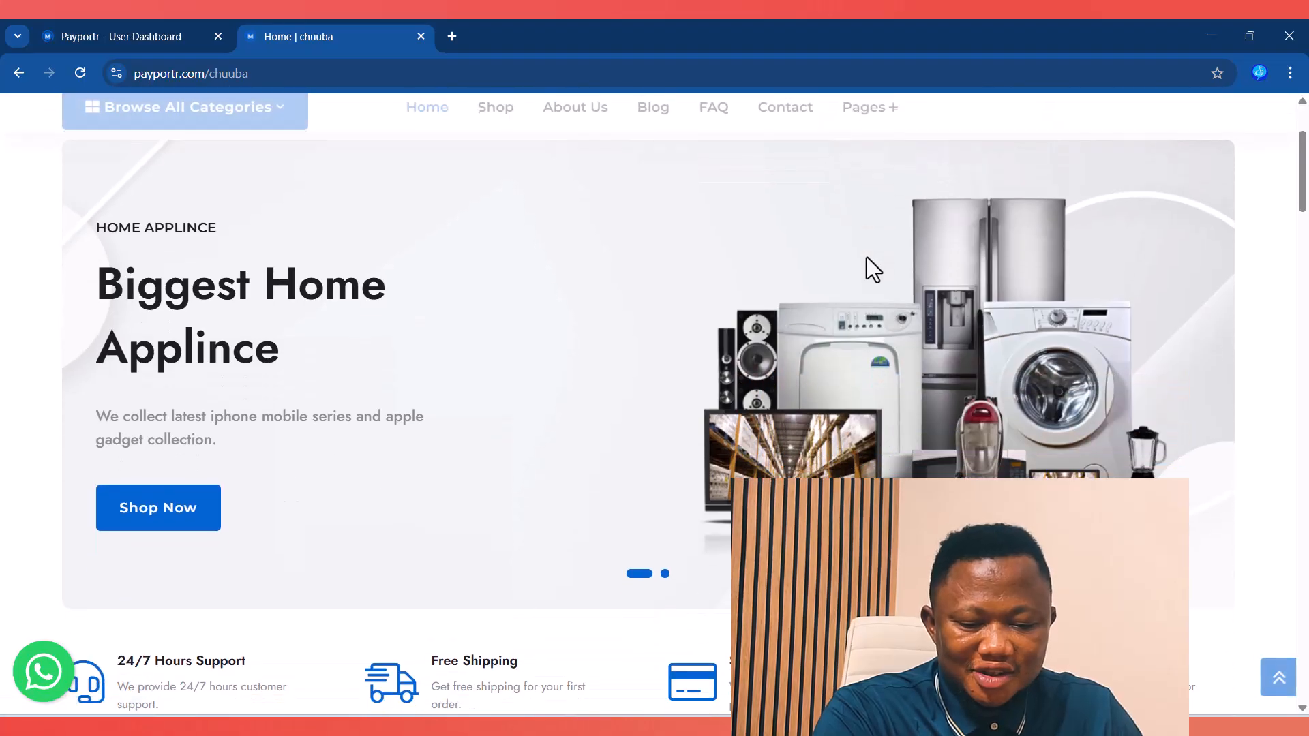
{"action": "scroll", "coordinate": [757, 313], "scroll_direction": "down", "scroll_amount": 1}
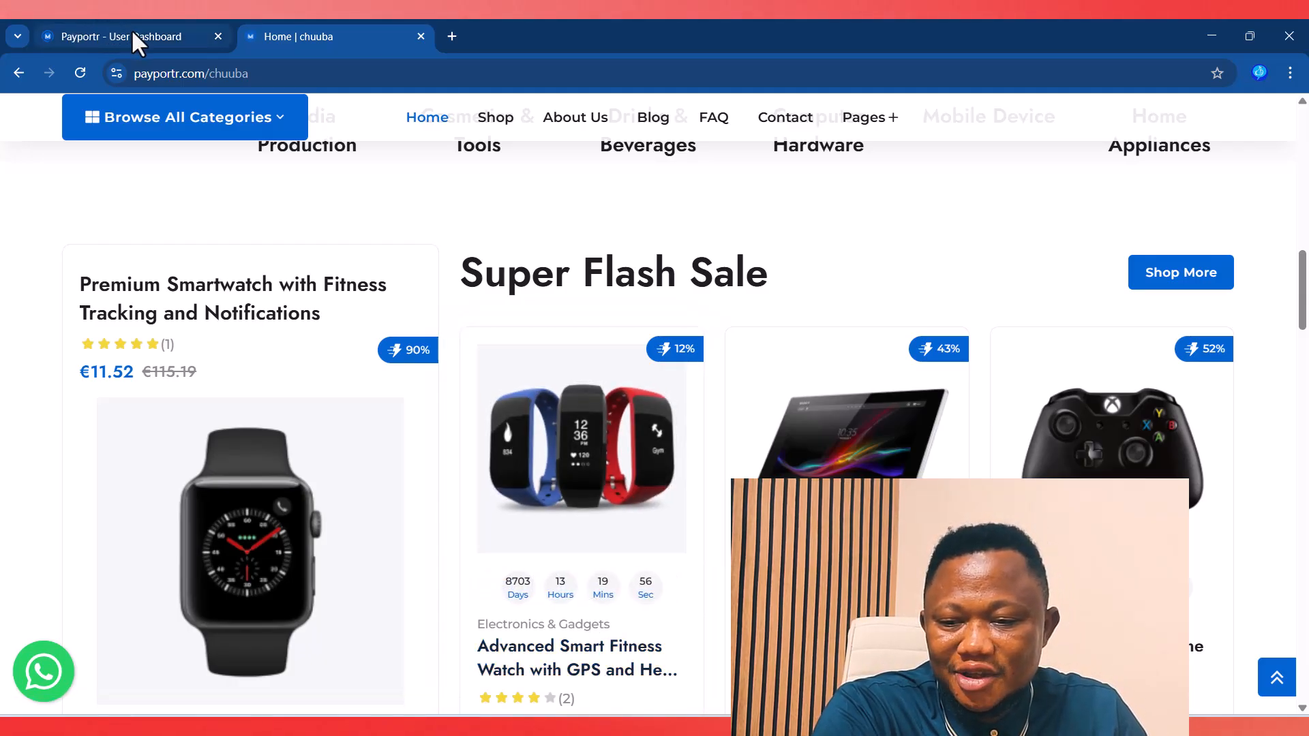
{"action": "mouse_move", "coordinate": [134, 42]}
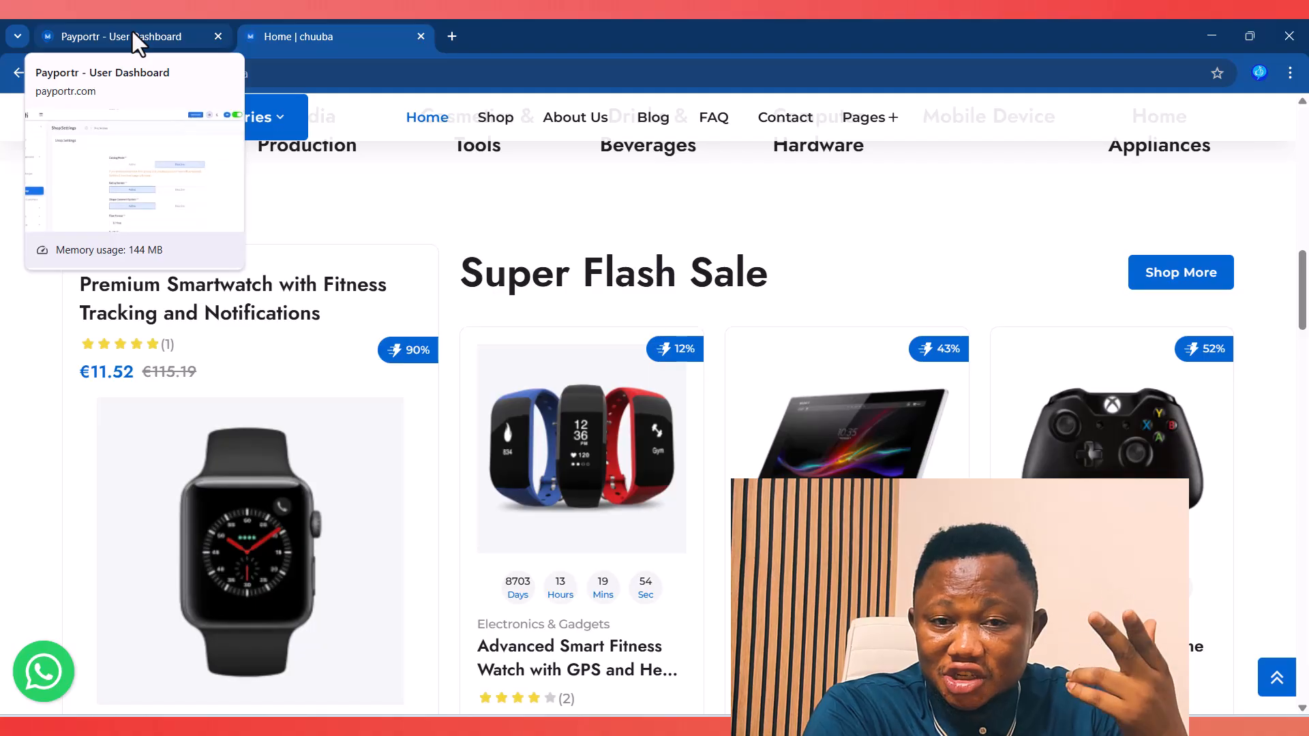
{"action": "left_click", "coordinate": [132, 30]}
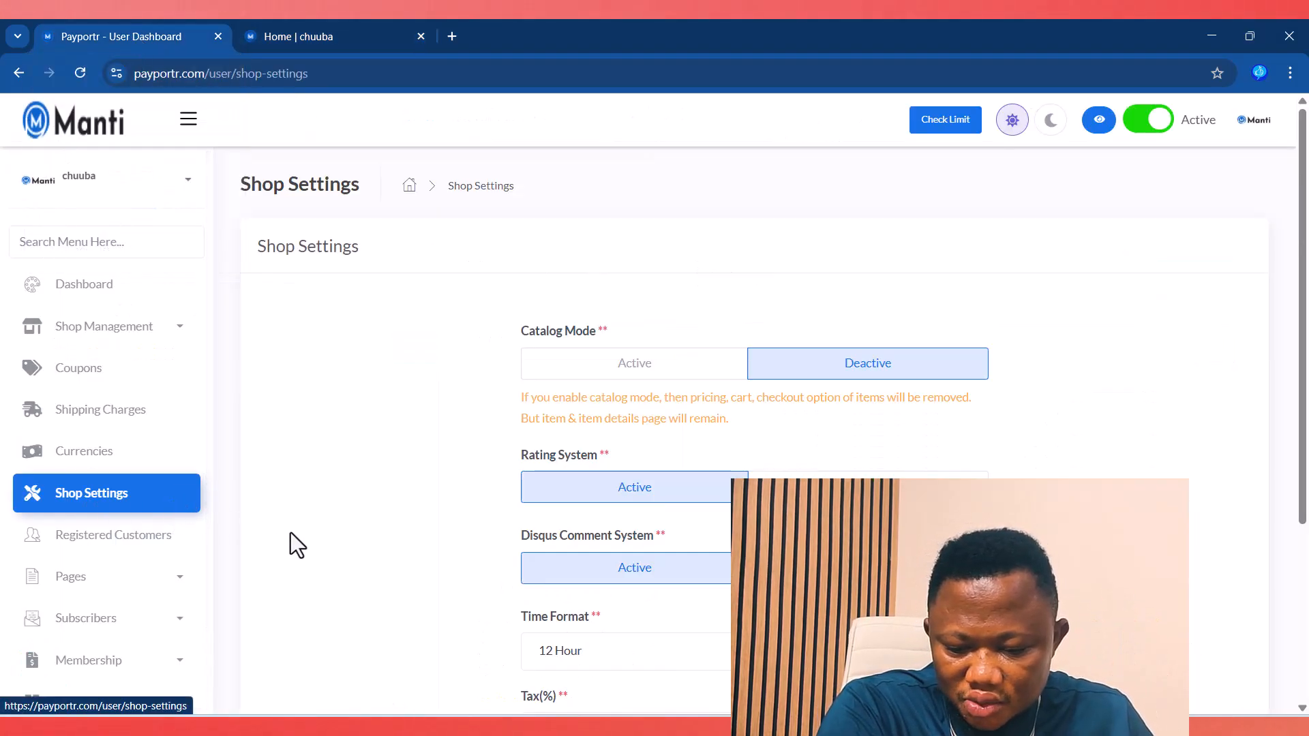
Step: Set Disqus Comment System to Deactive and submit the shop settings
{"action": "scroll", "coordinate": [575, 591], "scroll_direction": "down", "scroll_amount": 3}
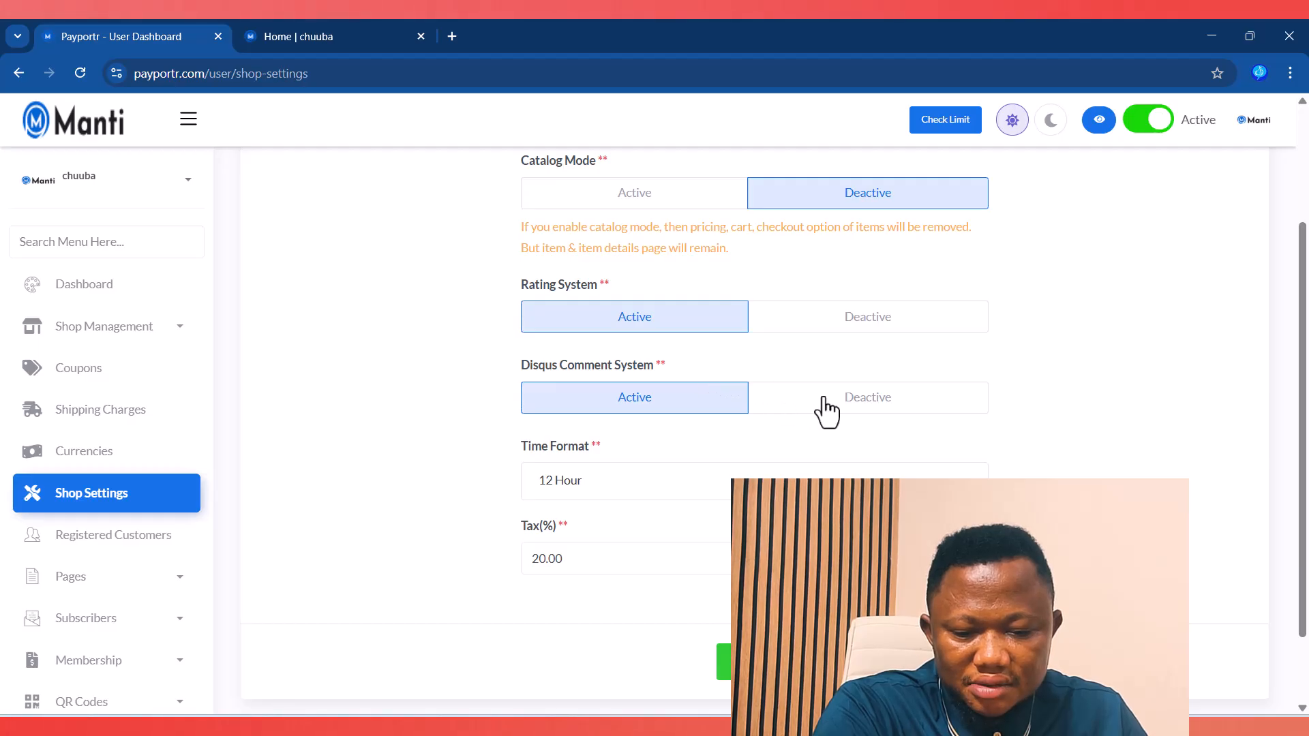
{"action": "left_click", "coordinate": [856, 409]}
{"action": "left_click", "coordinate": [755, 662]}
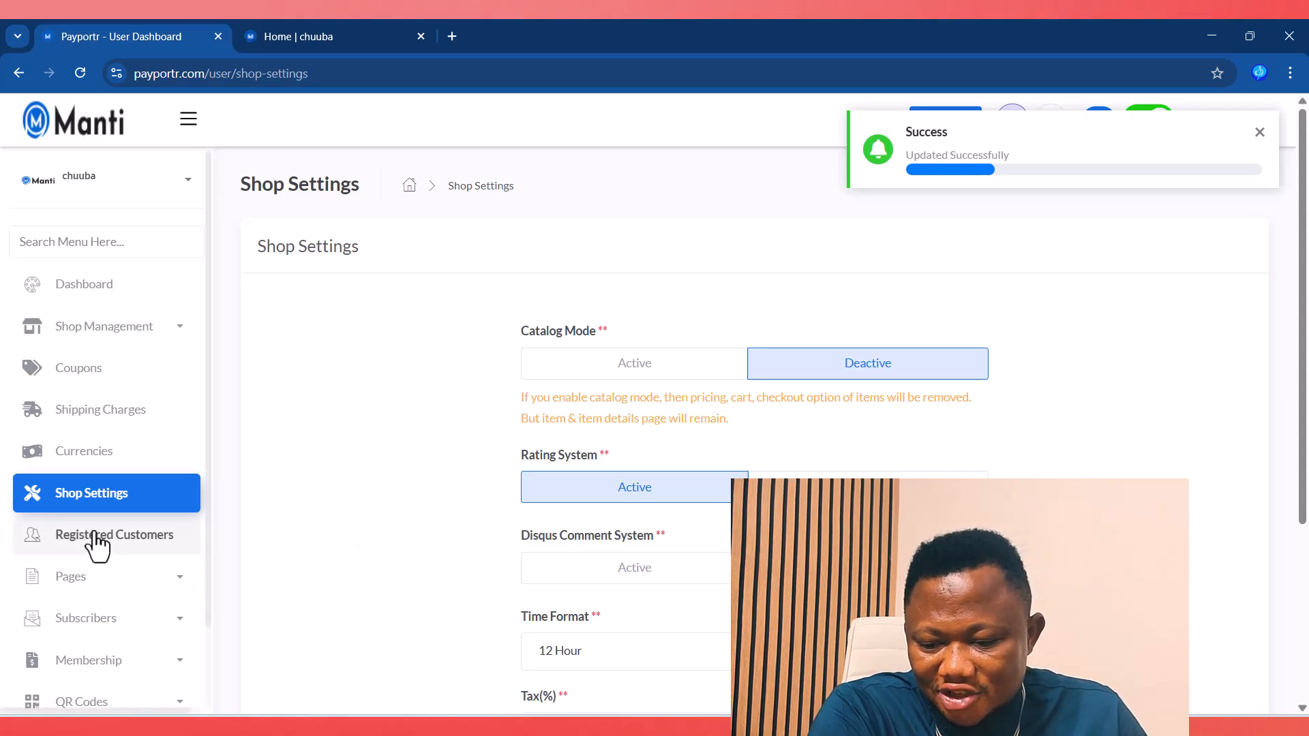
Step: Try the storefront's WhatsApp chat button, then close the WhatsApp Web tab
{"action": "scroll", "coordinate": [73, 536], "scroll_direction": "down", "scroll_amount": 1}
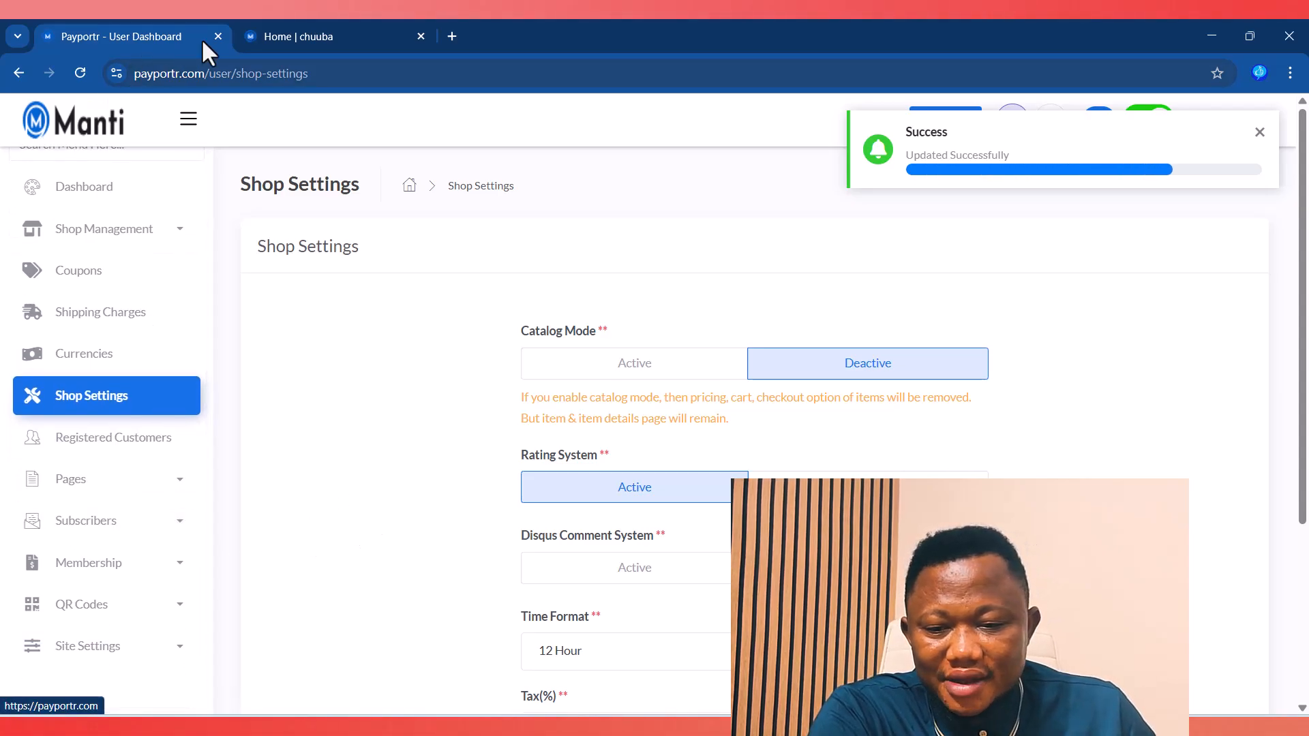
{"action": "left_click", "coordinate": [329, 25]}
{"action": "left_click", "coordinate": [54, 685]}
{"action": "left_click", "coordinate": [58, 696]}
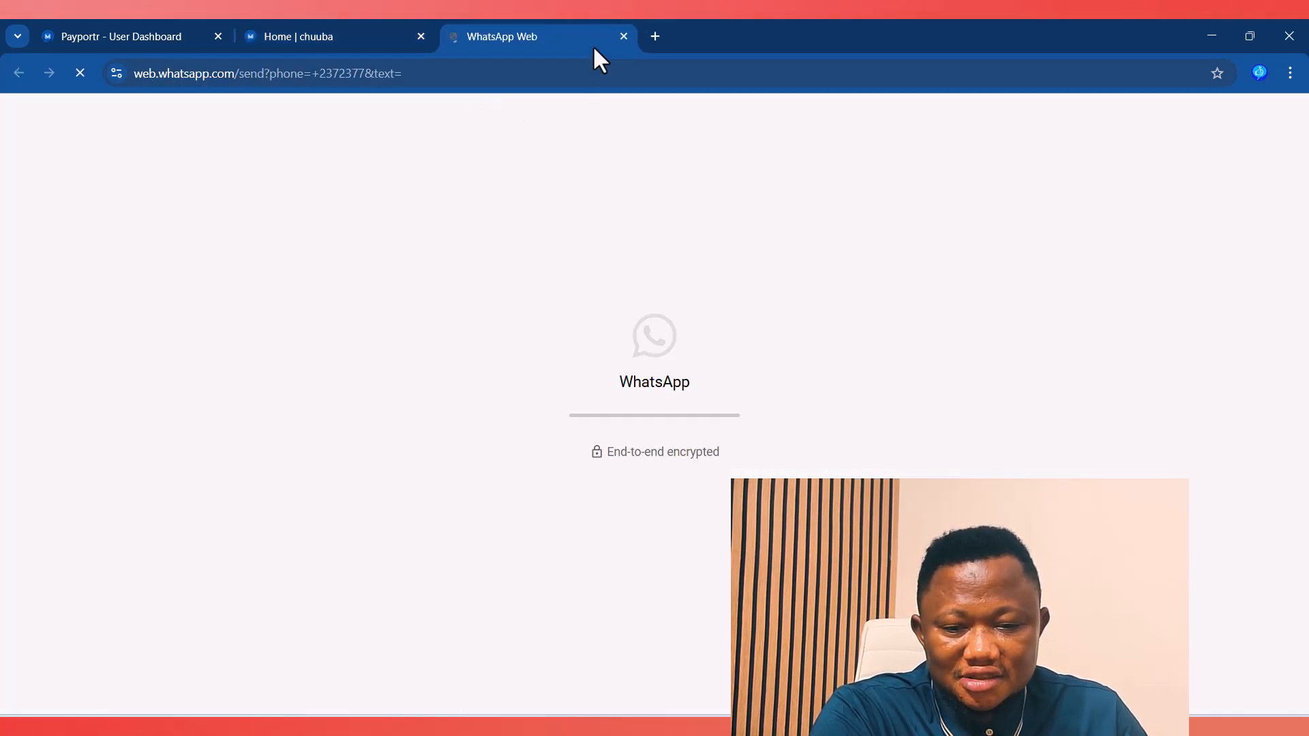
{"action": "left_click", "coordinate": [623, 36]}
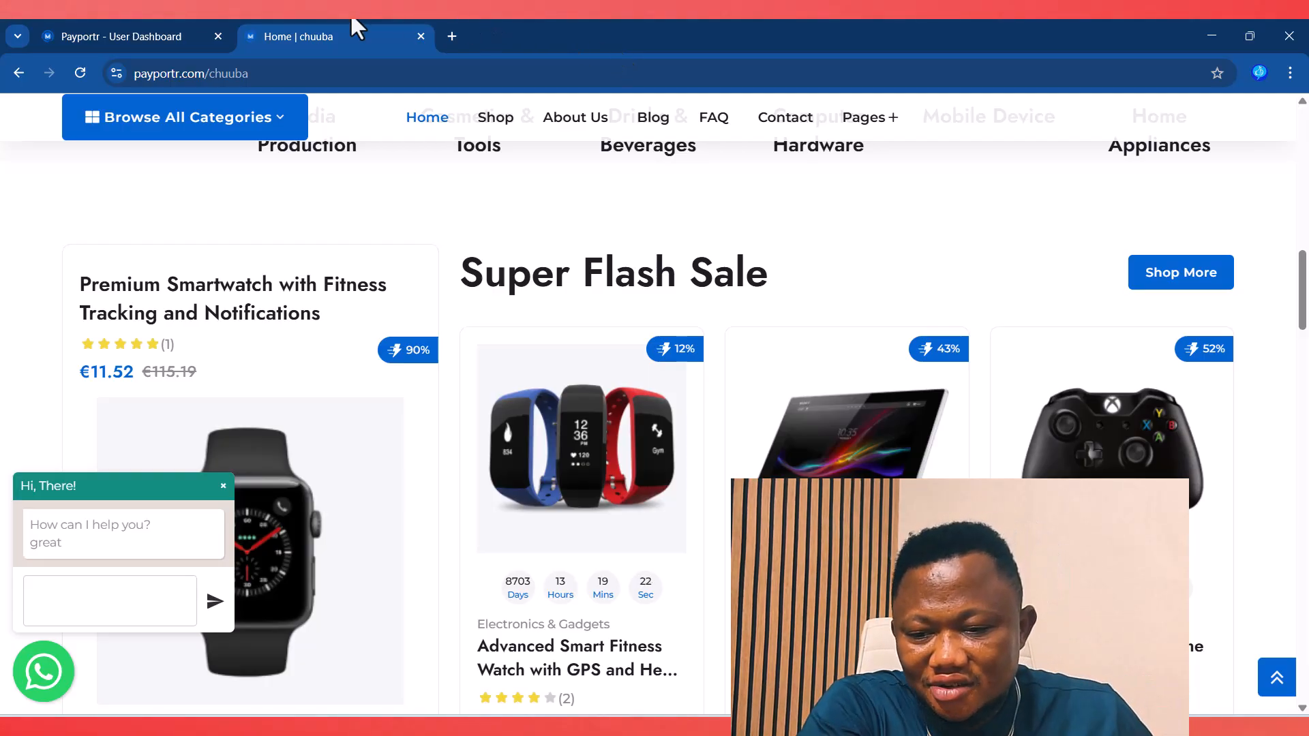
Step: View Registered Customers, then preview the storefront's My Account > Signup form and return
{"action": "left_click", "coordinate": [121, 31]}
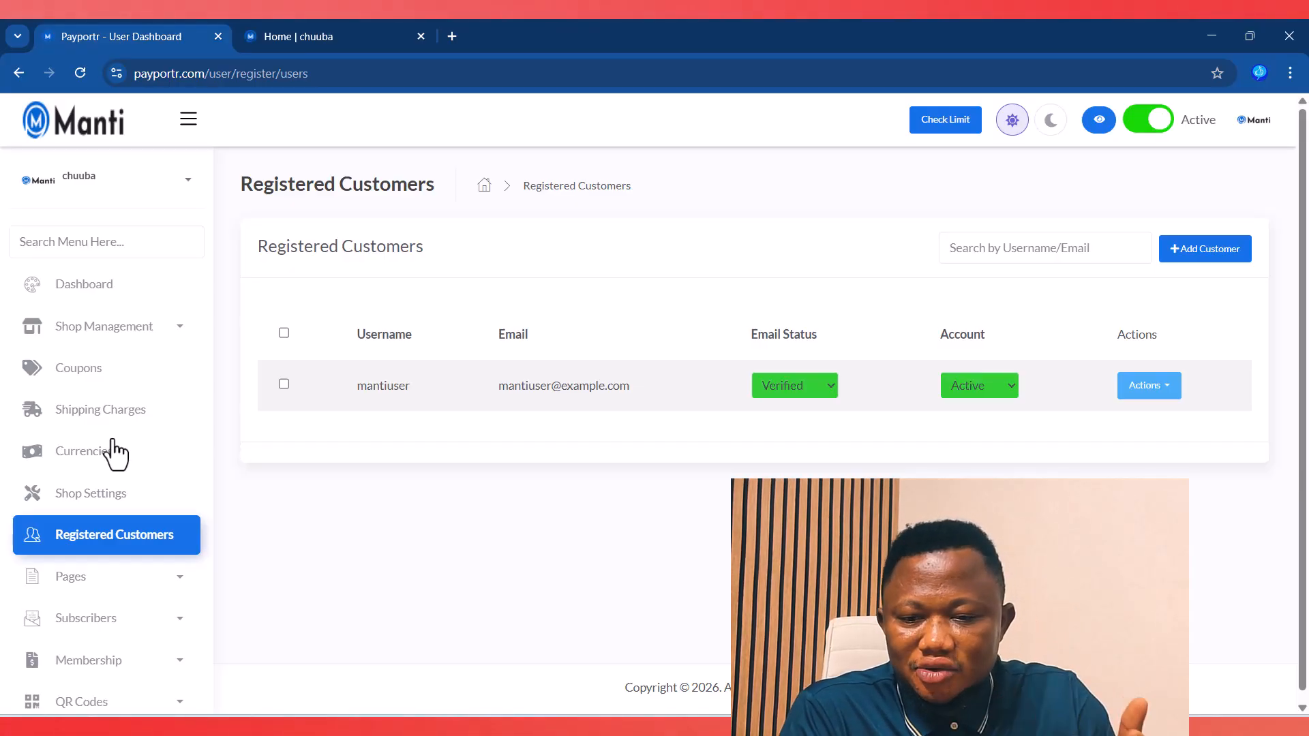
{"action": "left_click", "coordinate": [318, 41]}
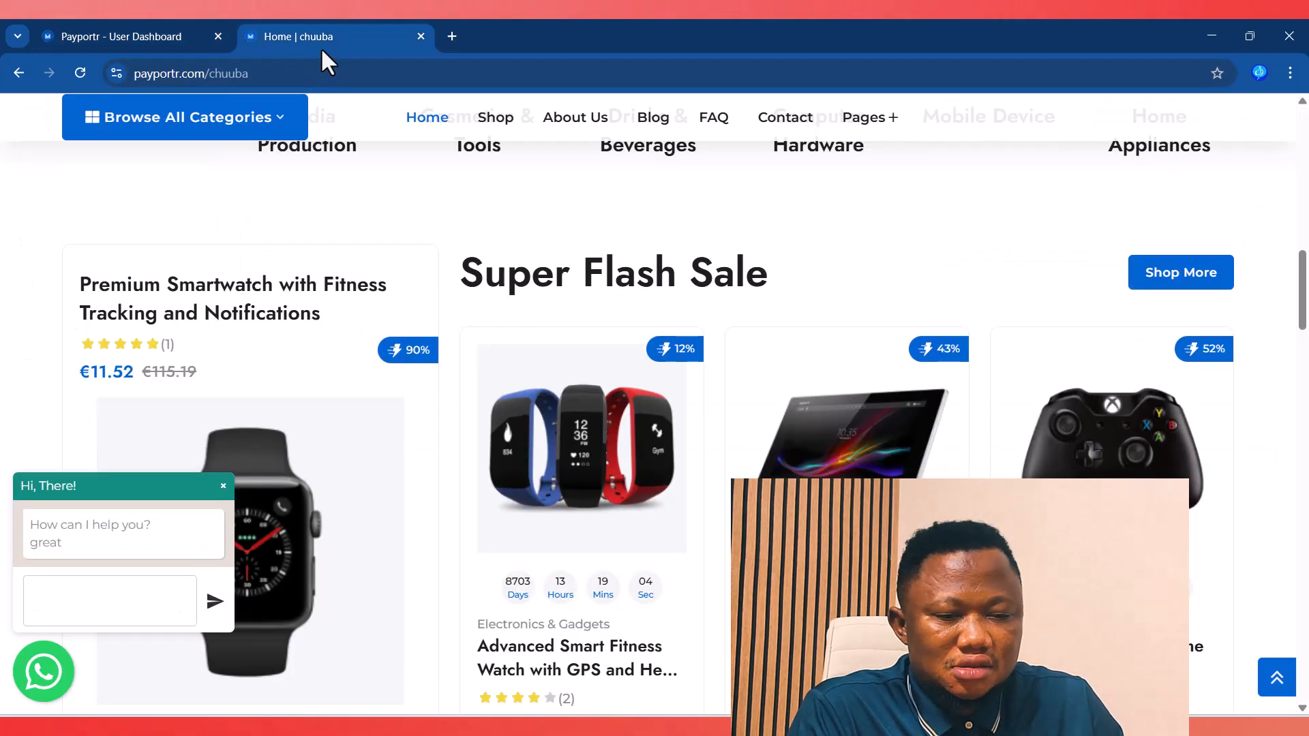
{"action": "scroll", "coordinate": [1134, 225], "scroll_direction": "up", "scroll_amount": 5}
{"action": "scroll", "coordinate": [1132, 210], "scroll_direction": "up", "scroll_amount": 8}
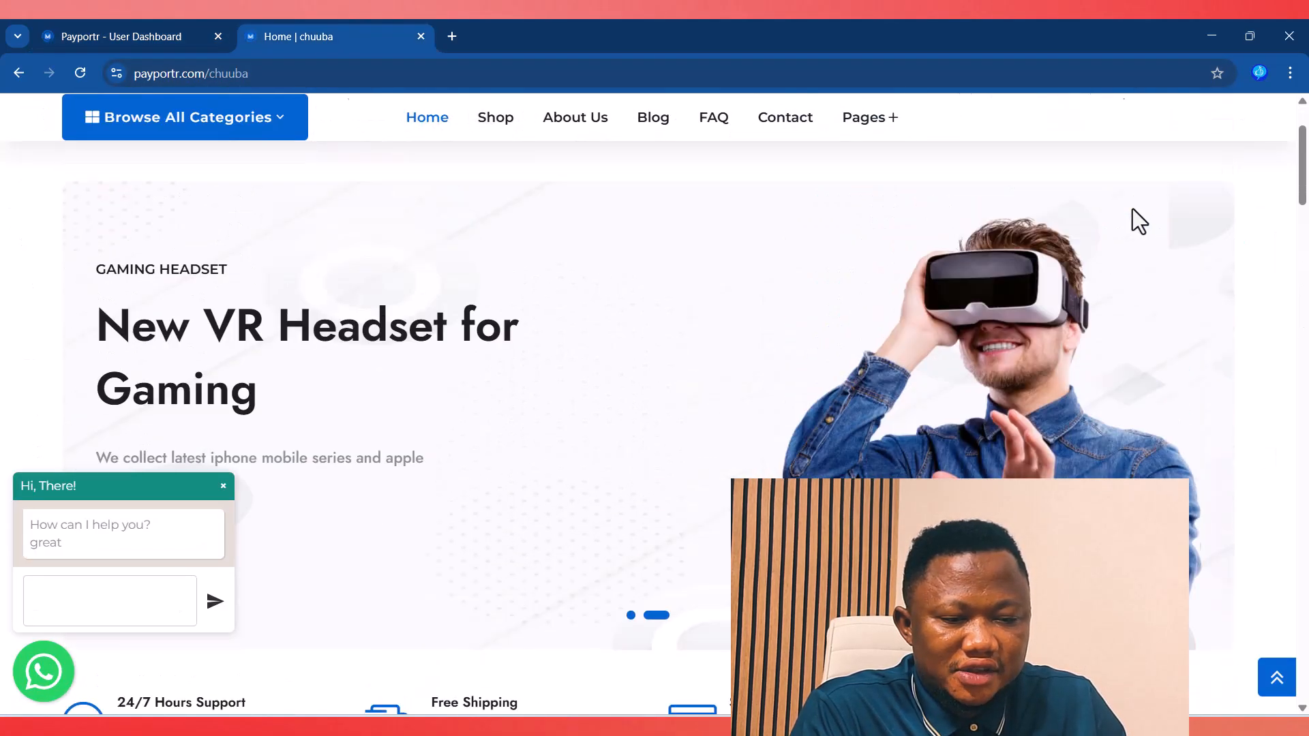
{"action": "mouse_move", "coordinate": [1207, 100]}
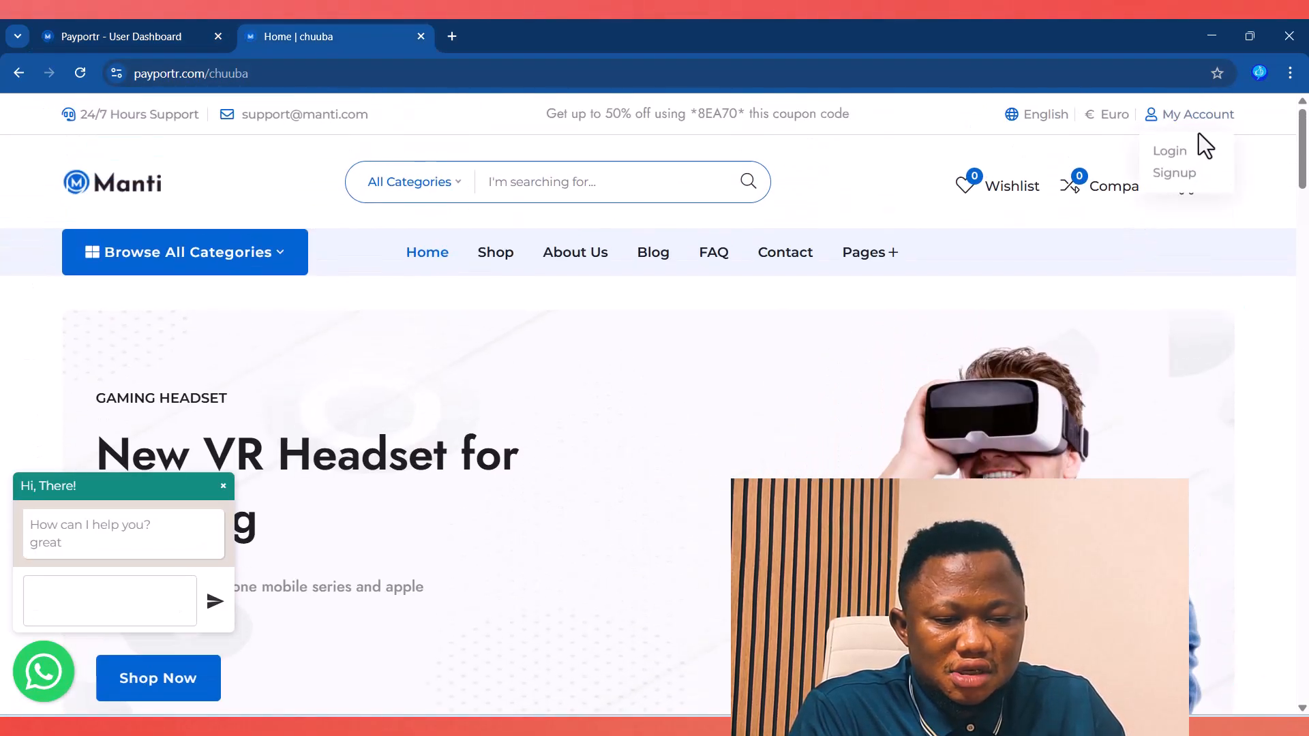
{"action": "left_click", "coordinate": [1171, 173]}
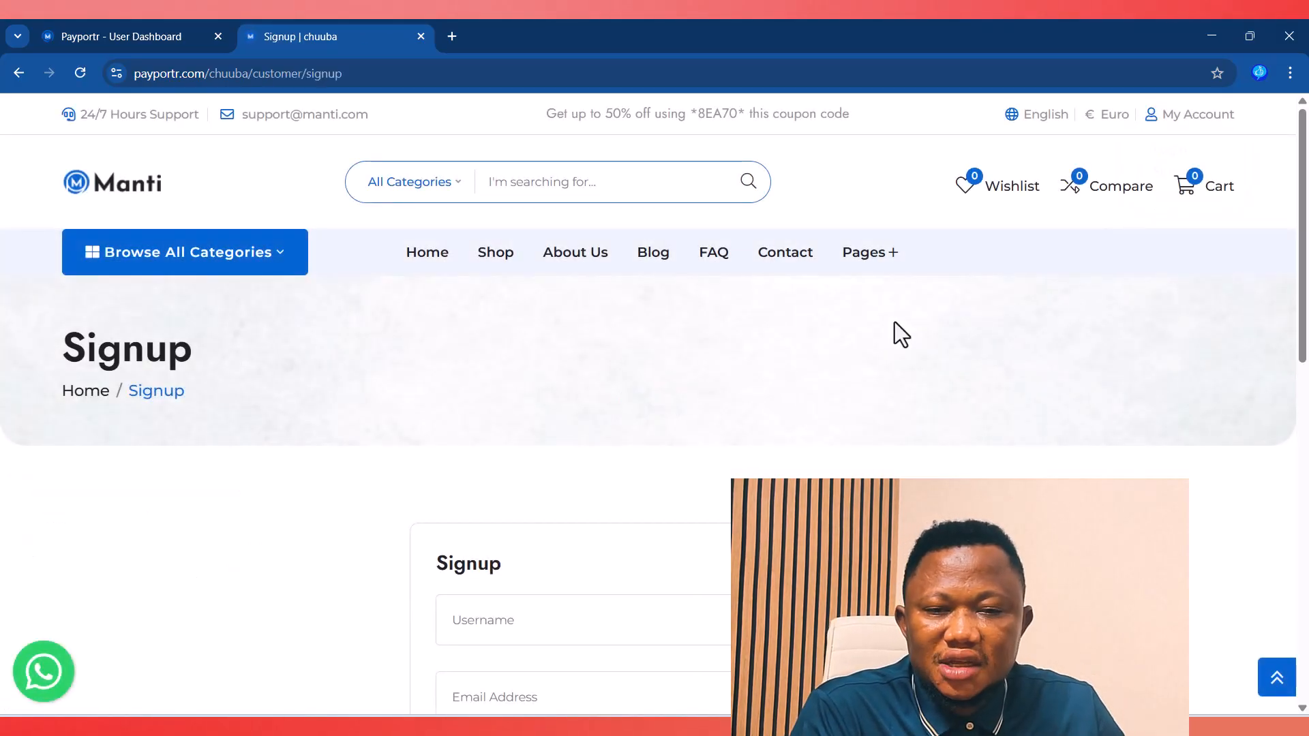
{"action": "scroll", "coordinate": [887, 402], "scroll_direction": "down", "scroll_amount": 5}
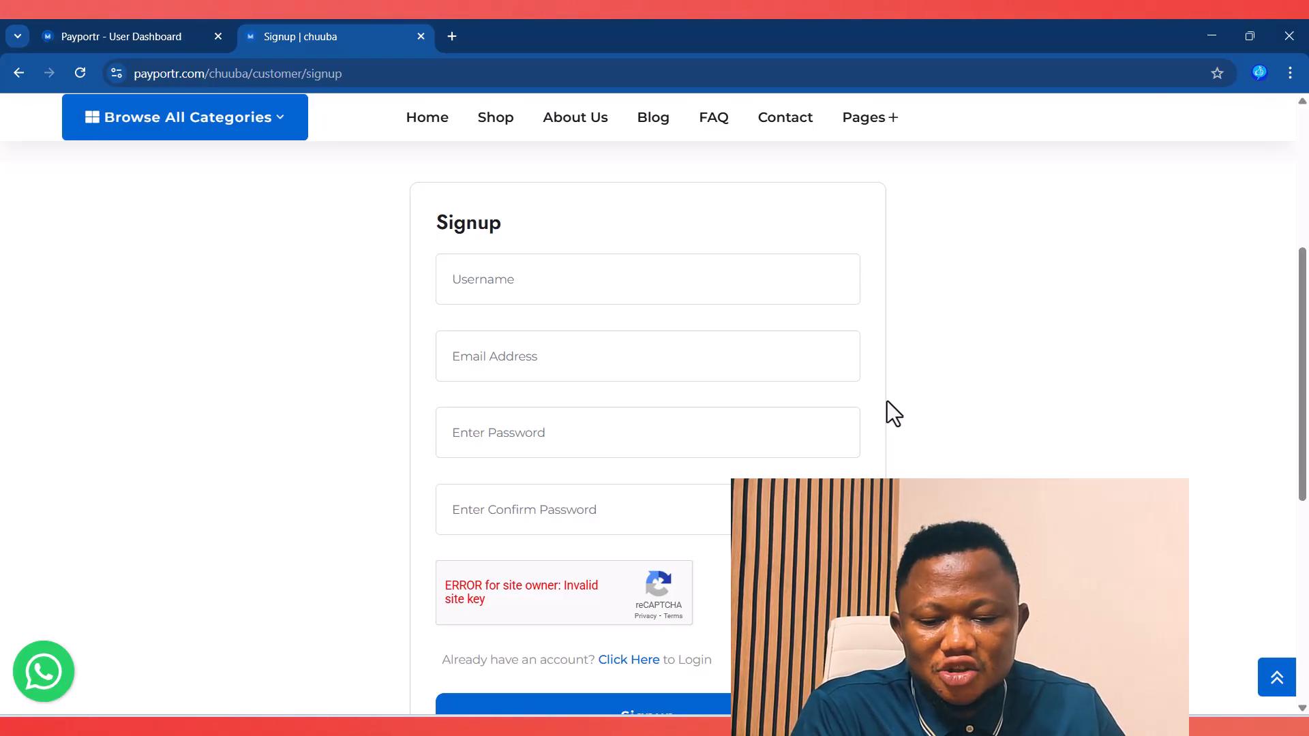
{"action": "scroll", "coordinate": [413, 290], "scroll_direction": "up", "scroll_amount": 5}
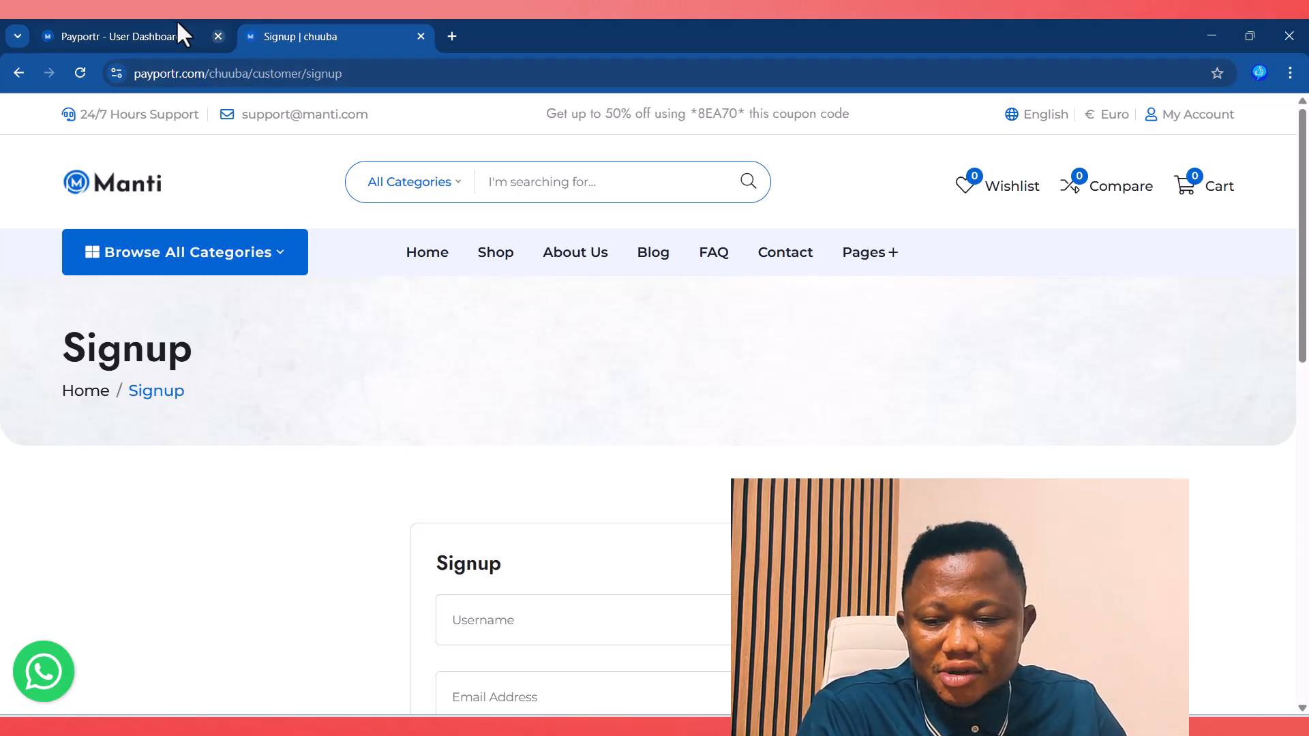
{"action": "left_click", "coordinate": [157, 36]}
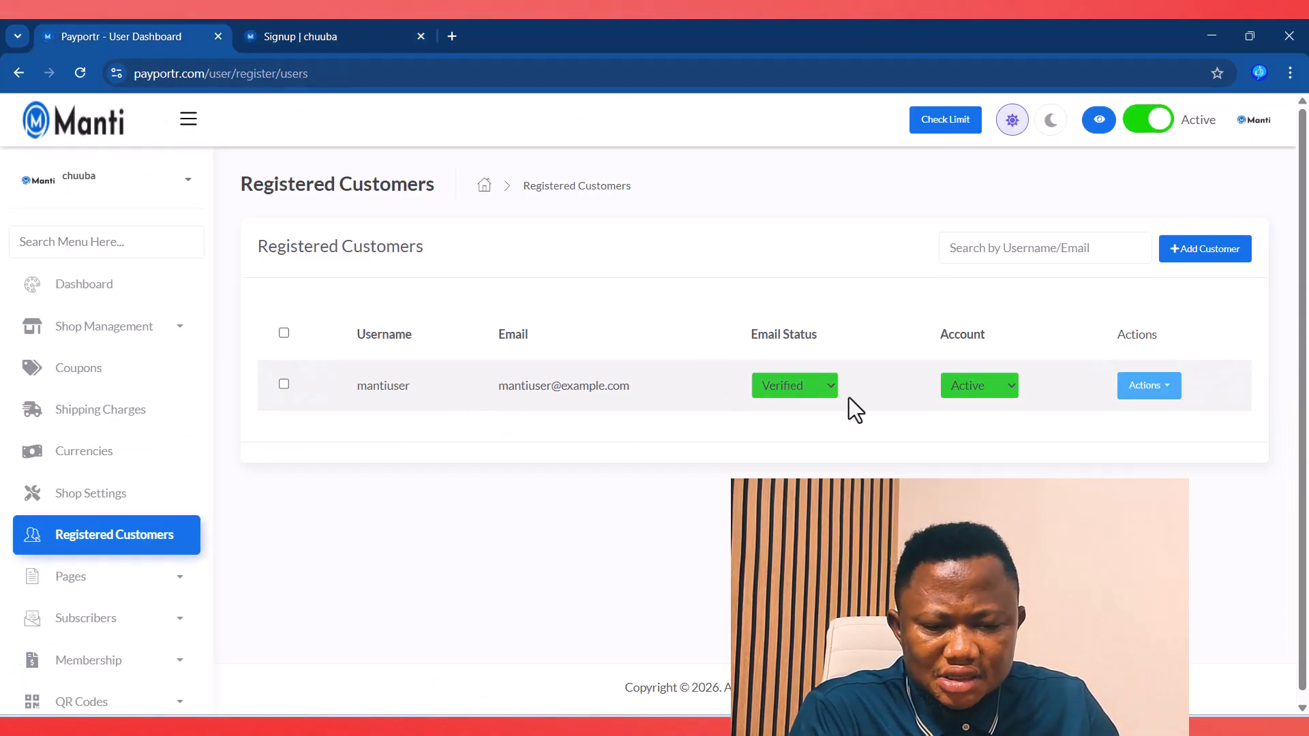
Step: Leave the customer's Account status on Active and expand the Pages sidebar group
{"action": "left_click", "coordinate": [989, 385]}
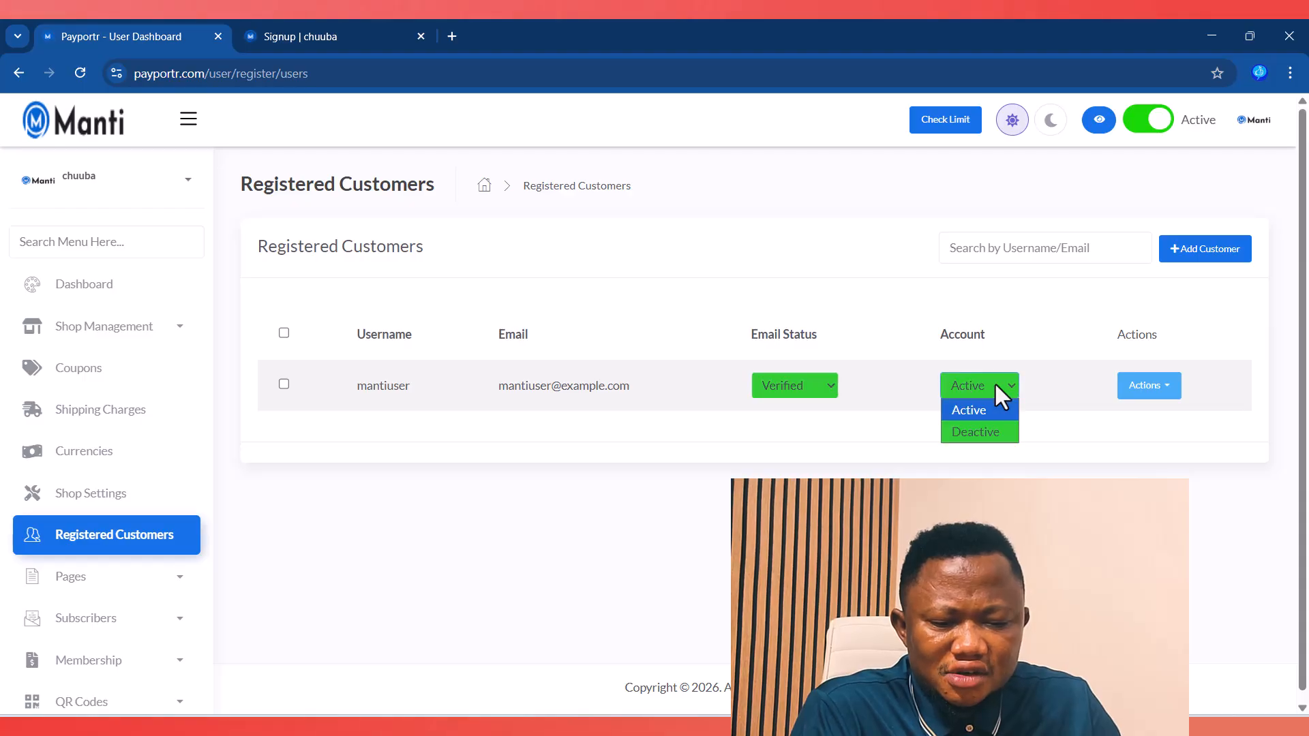
{"action": "left_click", "coordinate": [890, 440]}
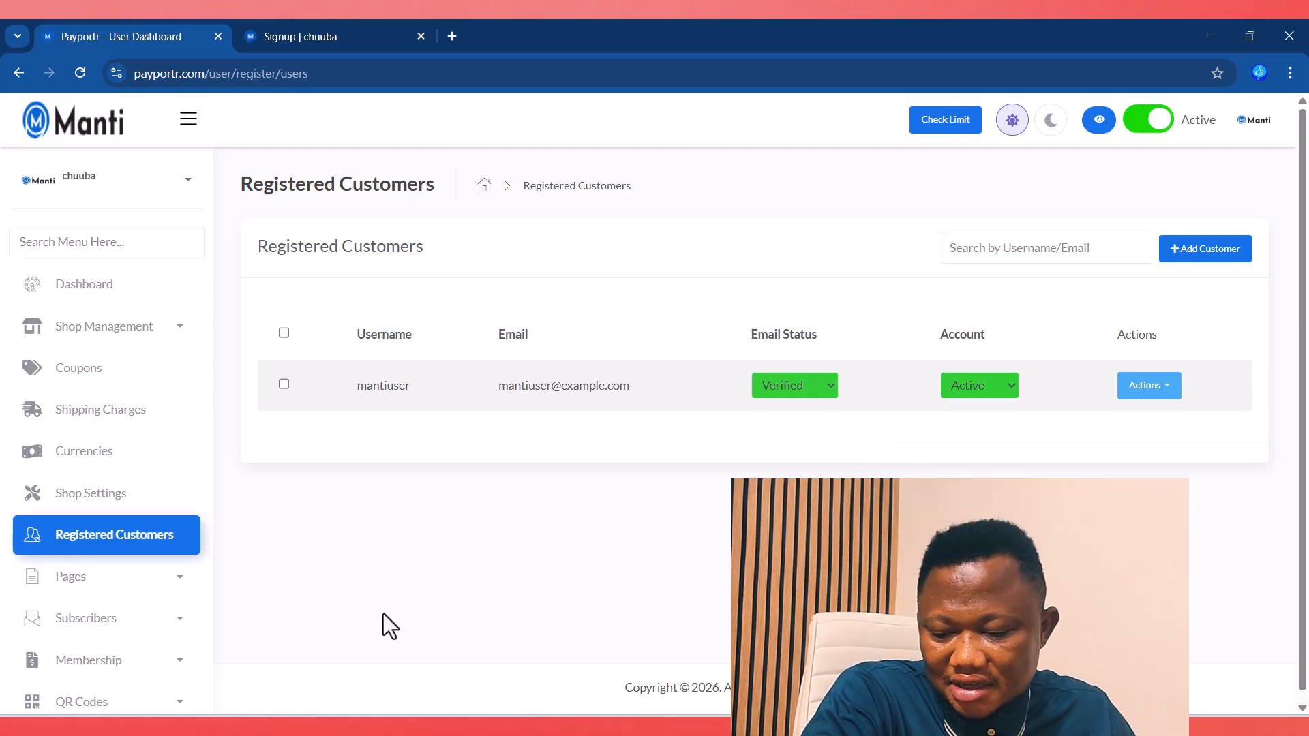
{"action": "left_click", "coordinate": [161, 581]}
{"action": "scroll", "coordinate": [161, 585], "scroll_direction": "down", "scroll_amount": 4}
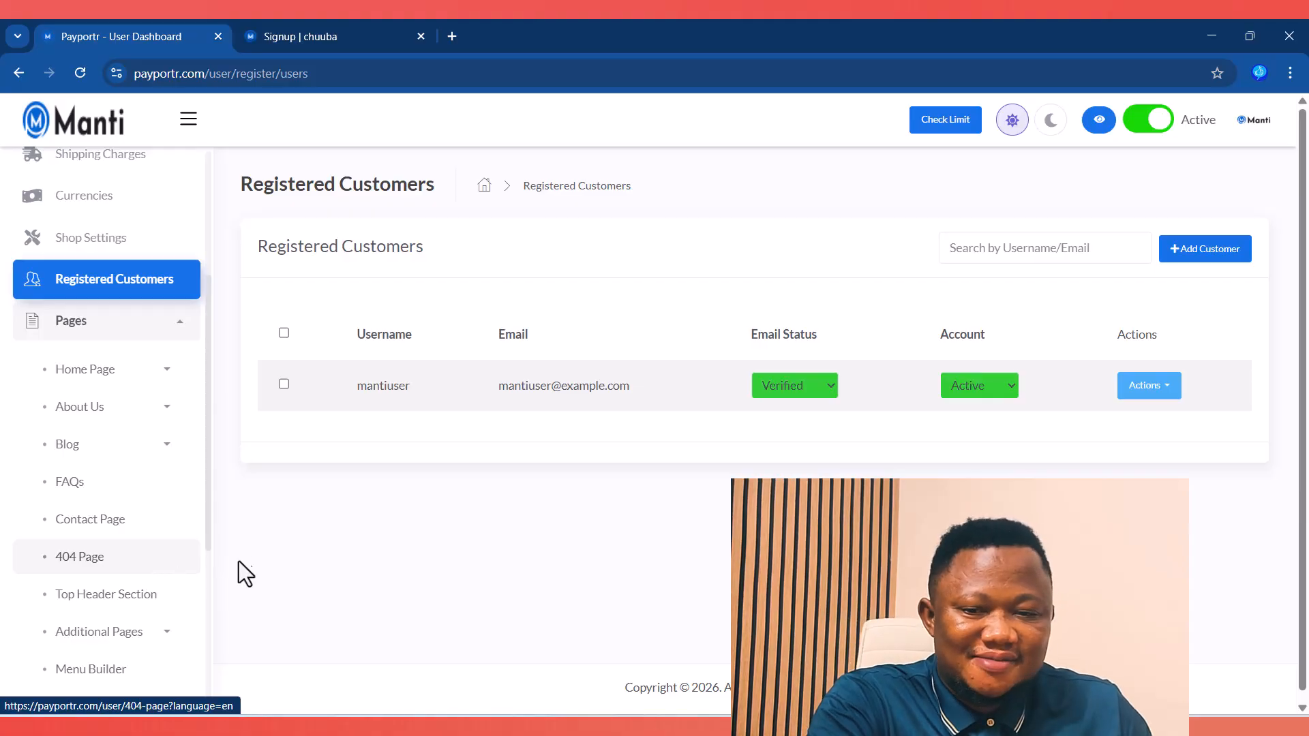
{"action": "left_click", "coordinate": [329, 36]}
{"action": "left_click", "coordinate": [120, 184]}
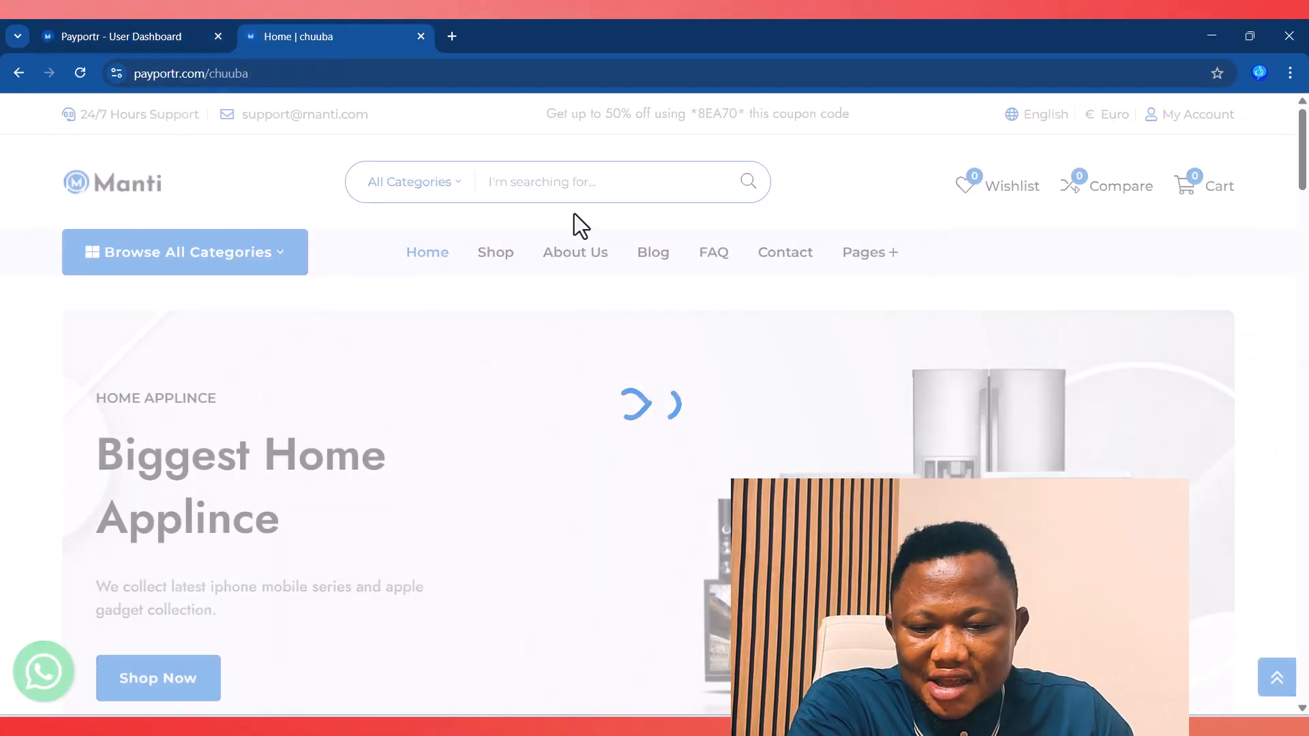
{"action": "left_click", "coordinate": [124, 35]}
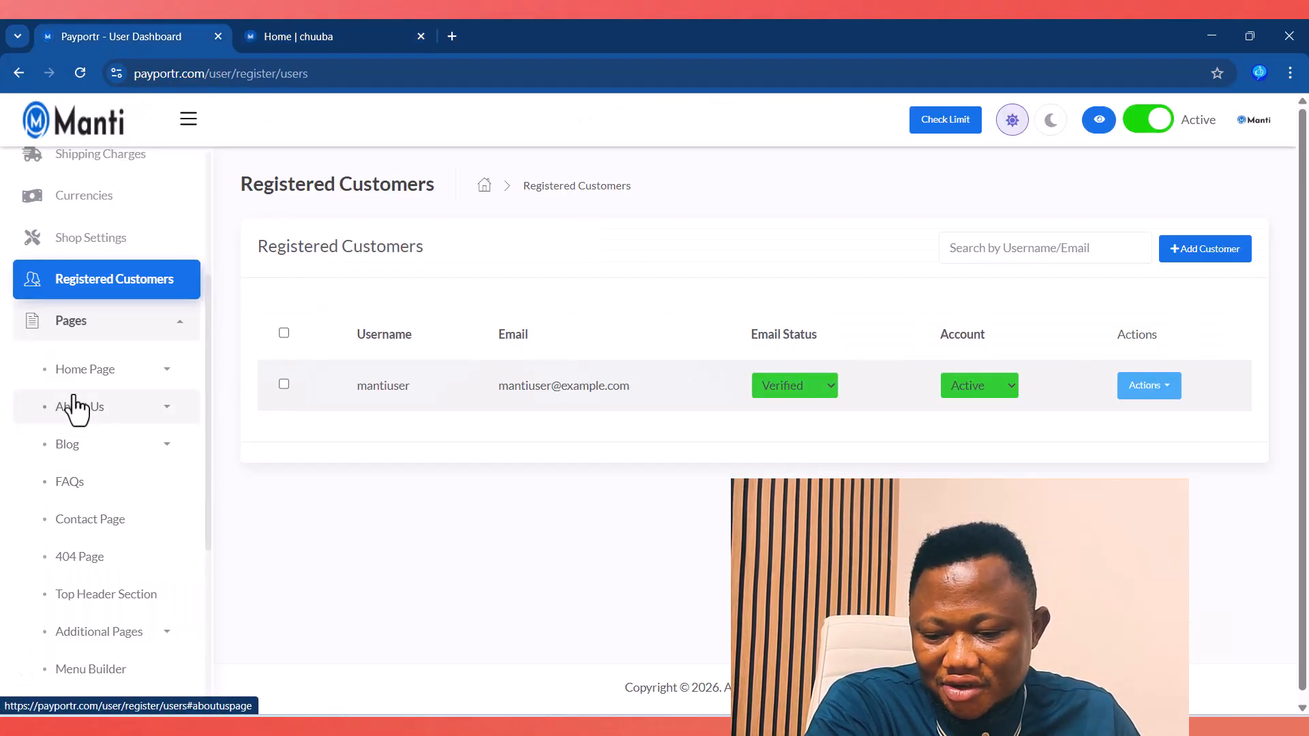
{"action": "left_click", "coordinate": [133, 375]}
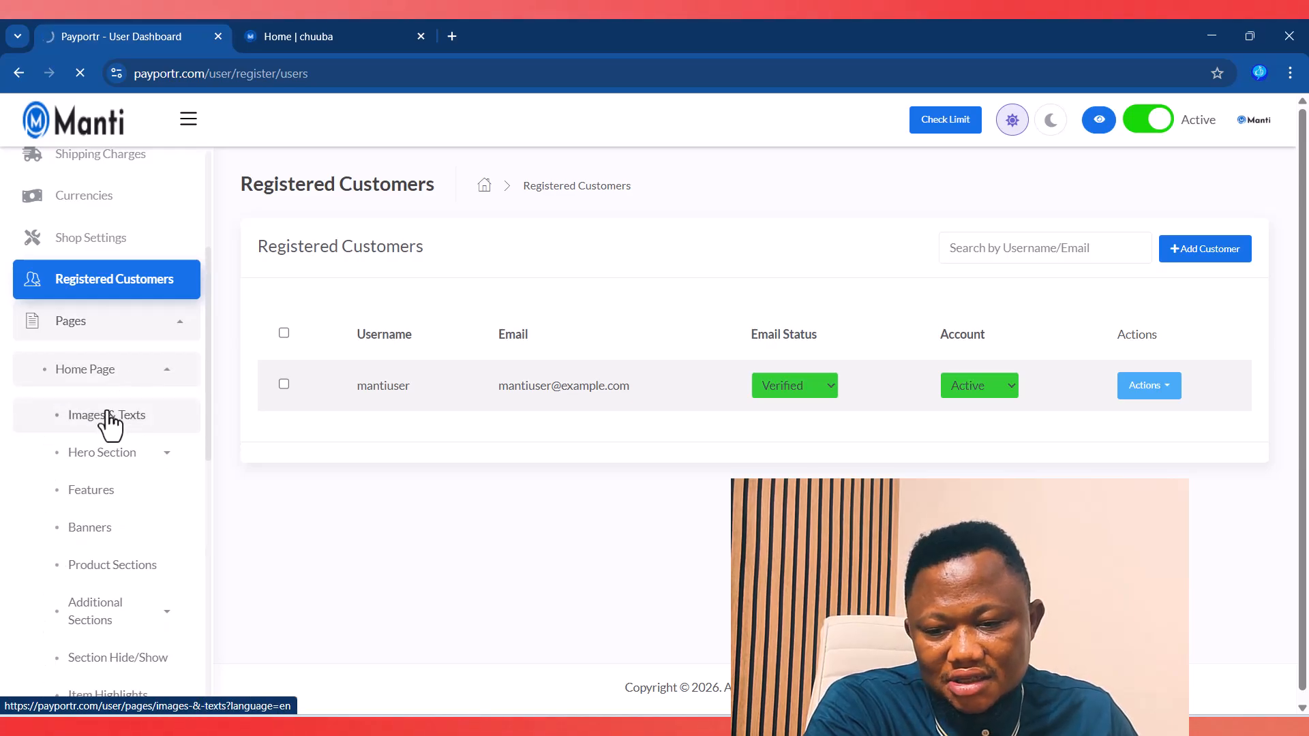
{"action": "triple_click", "coordinate": [876, 421]}
{"action": "left_click_drag", "start_coordinate": [440, 419], "coordinate": [261, 417]}
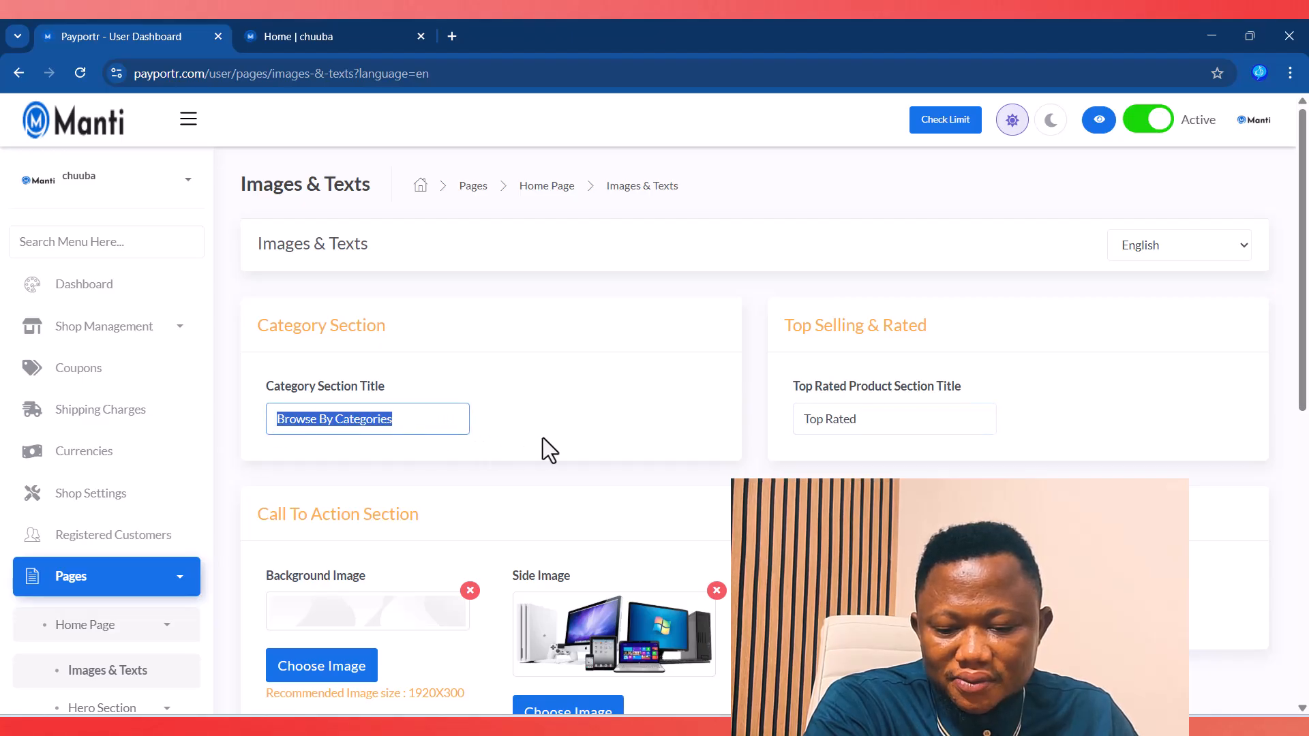
{"action": "left_click", "coordinate": [397, 30]}
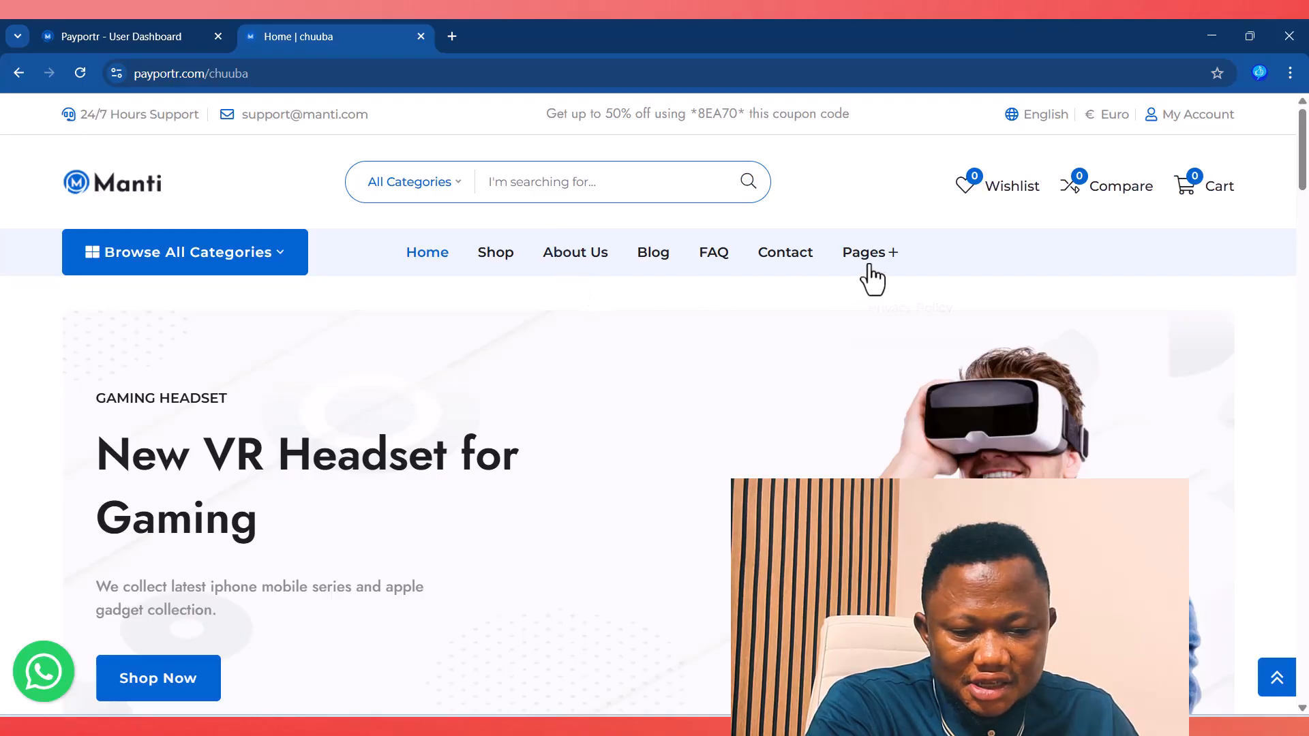
{"action": "scroll", "coordinate": [605, 285], "scroll_direction": "down", "scroll_amount": 1}
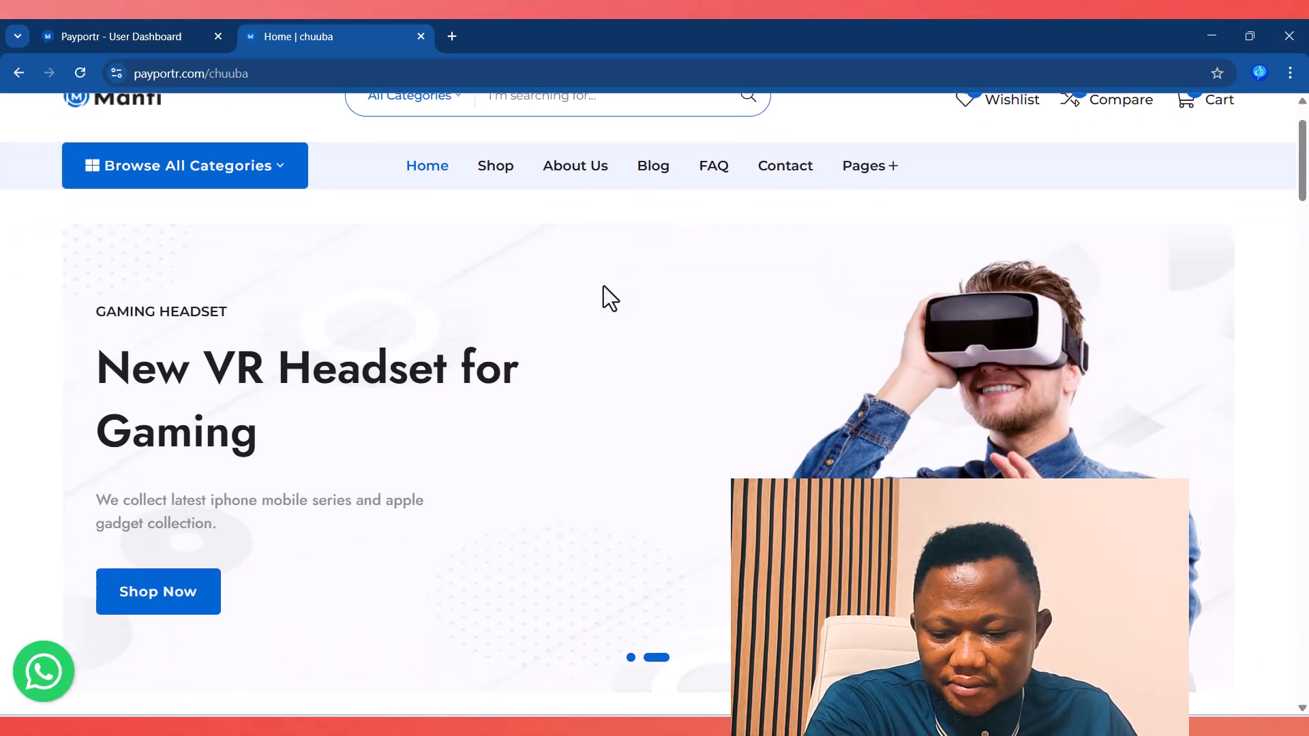
{"action": "scroll", "coordinate": [603, 285], "scroll_direction": "down", "scroll_amount": 1}
{"action": "left_click", "coordinate": [95, 35]}
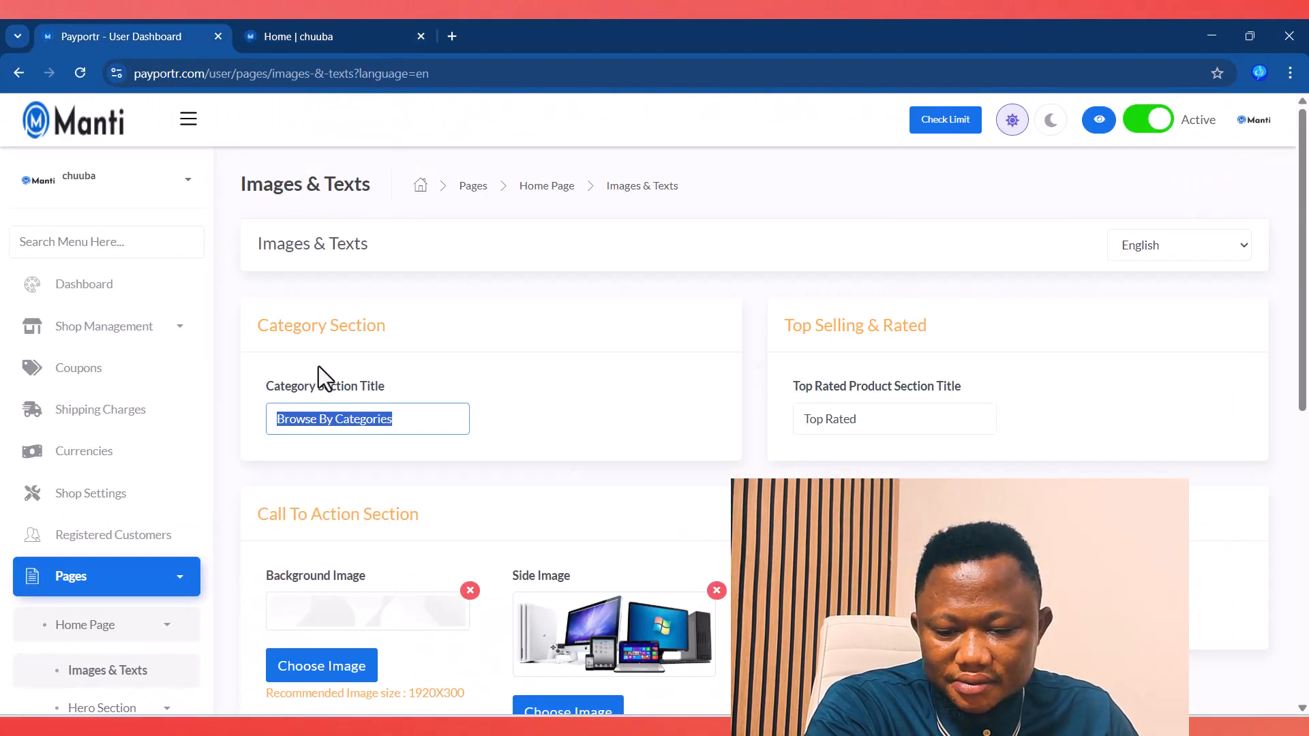
{"action": "scroll", "coordinate": [789, 468], "scroll_direction": "down", "scroll_amount": 2}
{"action": "left_click_drag", "start_coordinate": [895, 439], "coordinate": [807, 427]}
{"action": "left_click", "coordinate": [327, 36]}
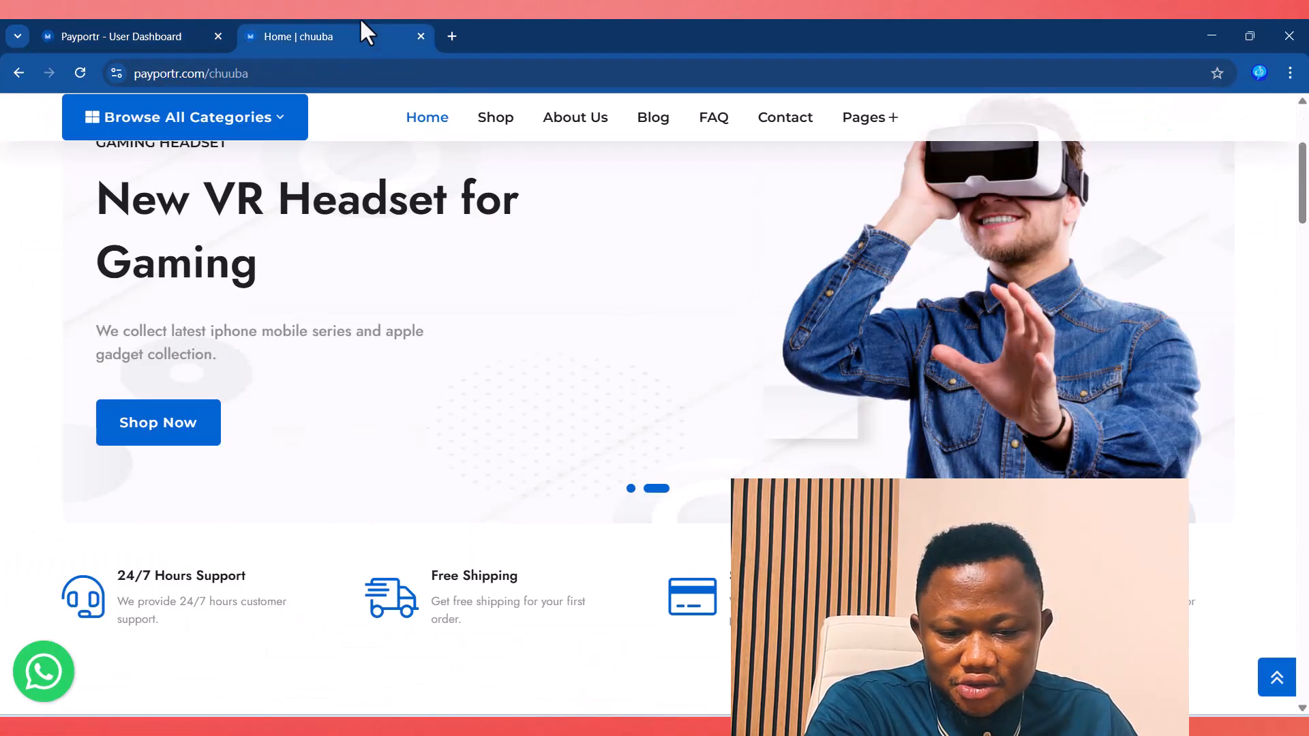
{"action": "scroll", "coordinate": [733, 194], "scroll_direction": "up", "scroll_amount": 3}
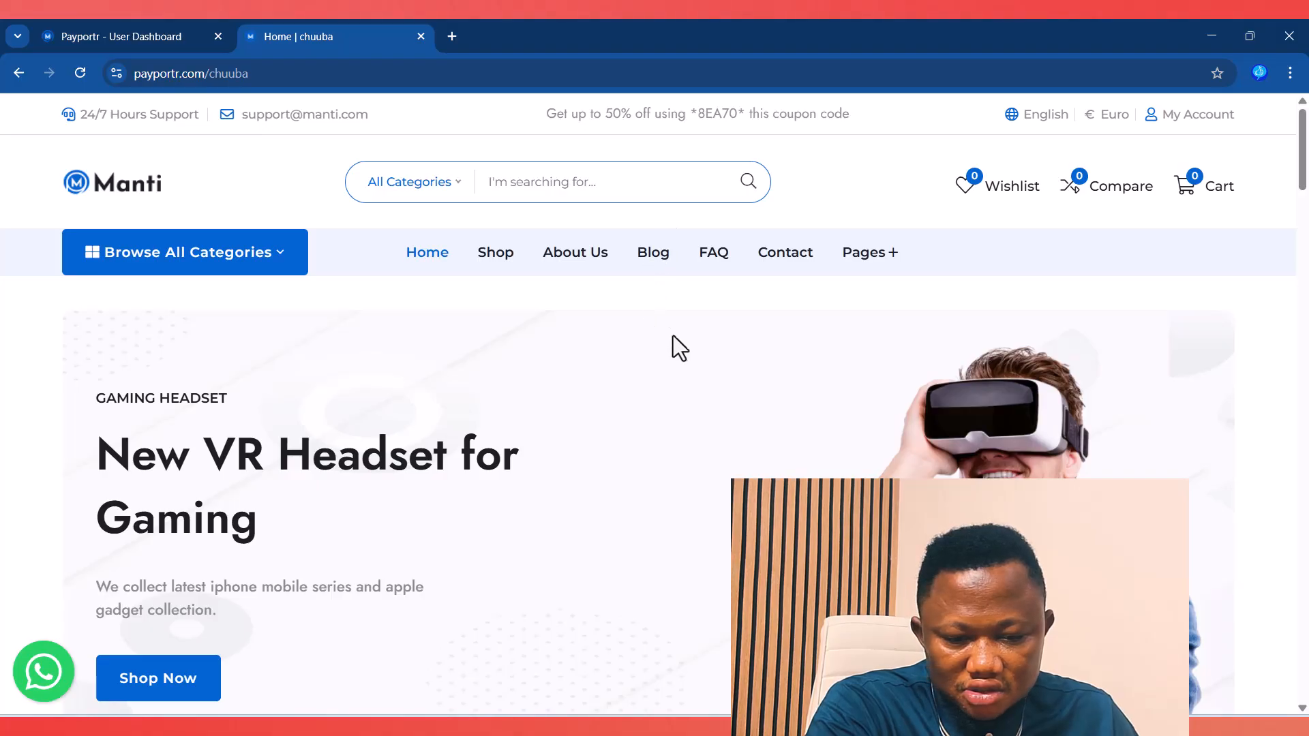
{"action": "scroll", "coordinate": [761, 378], "scroll_direction": "down", "scroll_amount": 6}
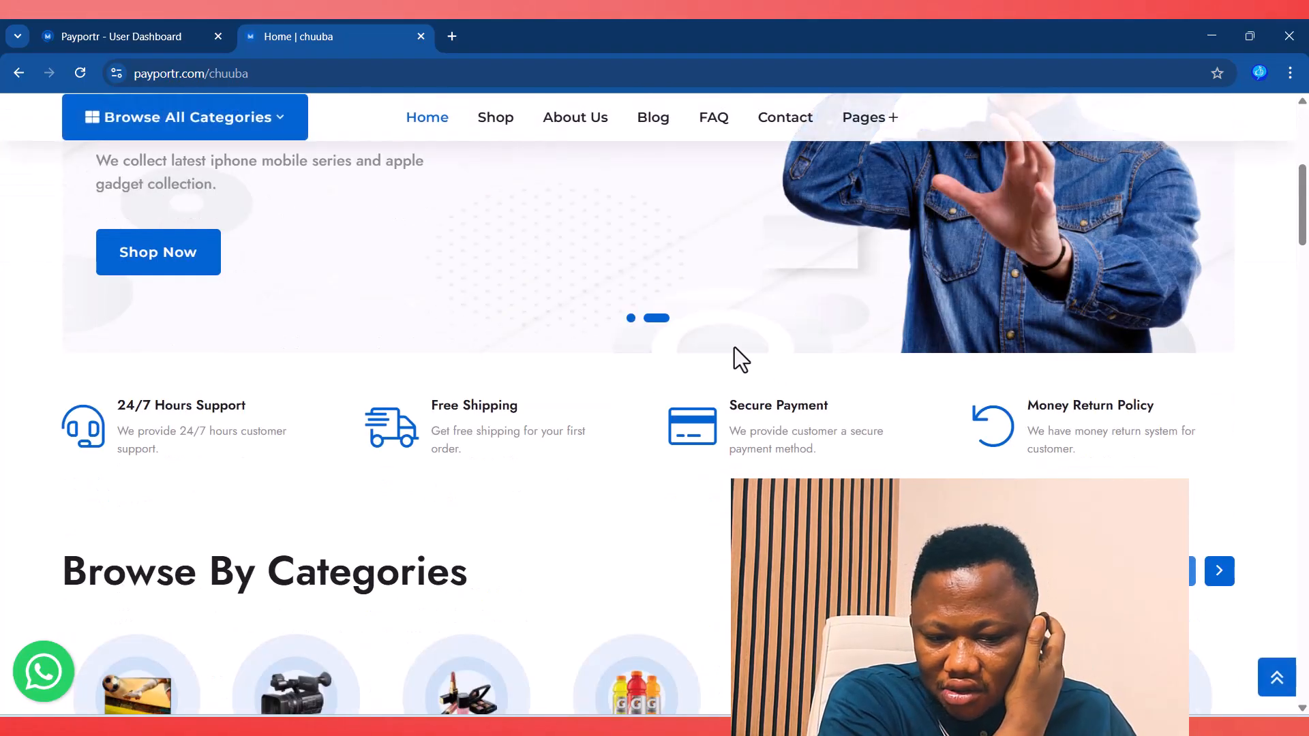
{"action": "scroll", "coordinate": [738, 351], "scroll_direction": "up", "scroll_amount": 5}
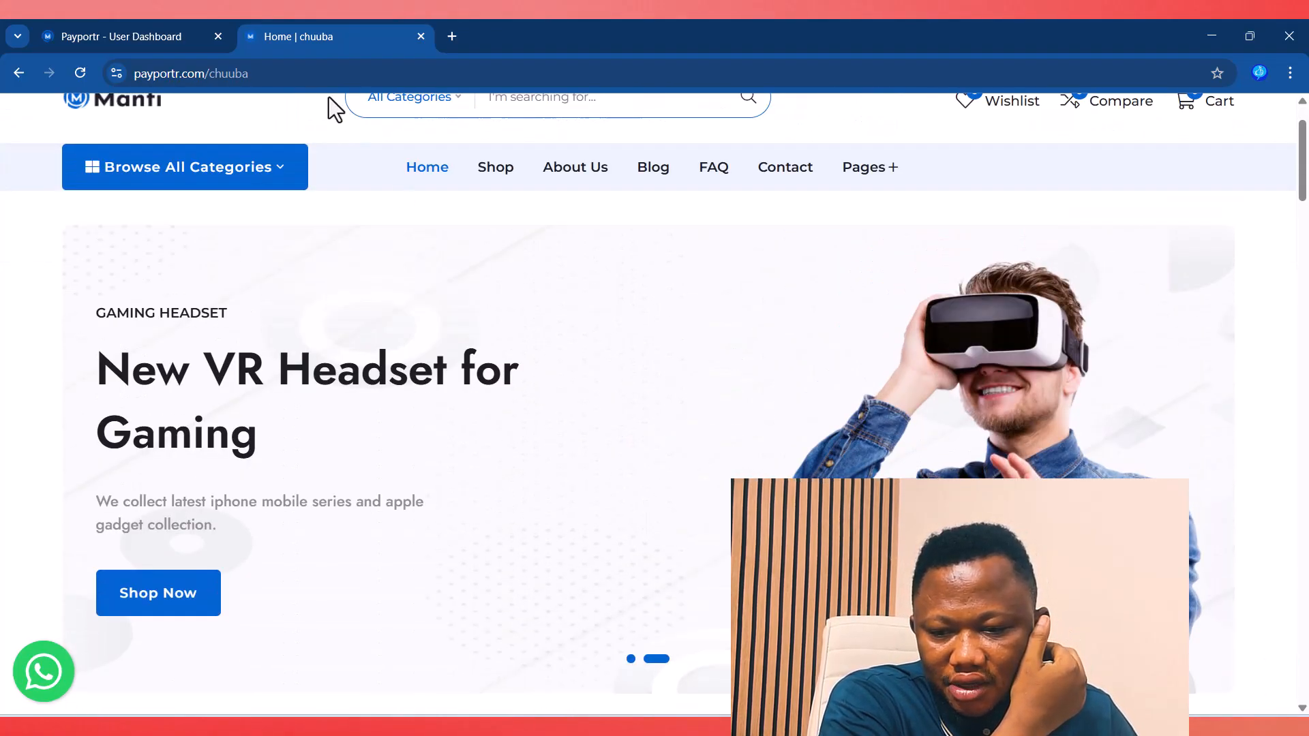
{"action": "left_click", "coordinate": [106, 24]}
{"action": "left_click", "coordinate": [791, 539]}
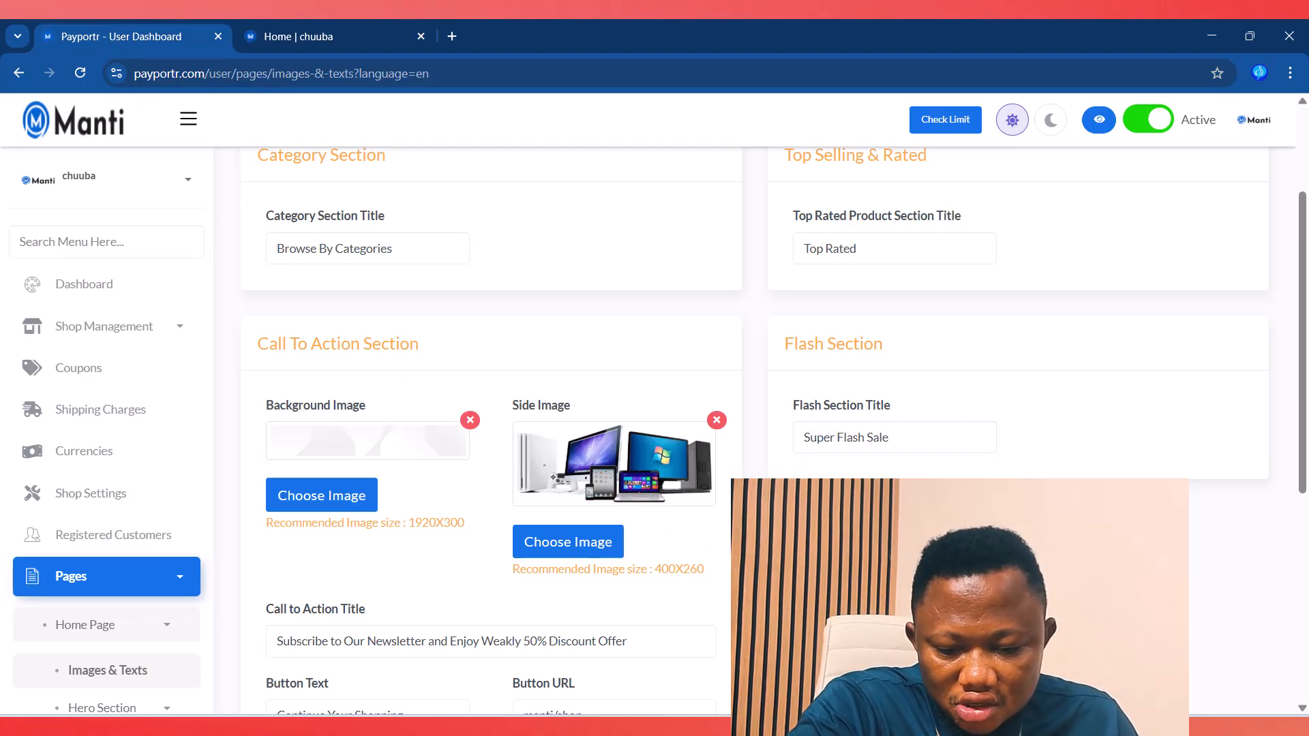
{"action": "scroll", "coordinate": [421, 355], "scroll_direction": "down", "scroll_amount": 1}
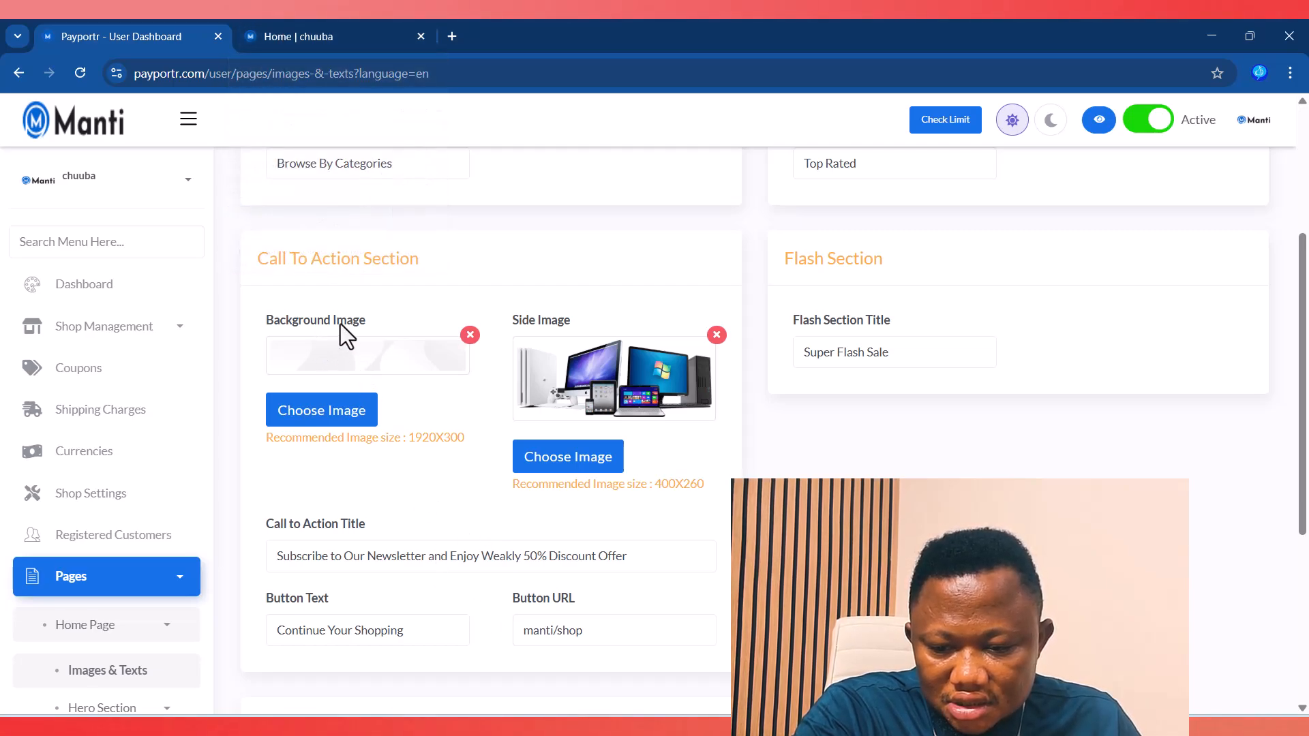
{"action": "scroll", "coordinate": [341, 326], "scroll_direction": "down", "scroll_amount": 2}
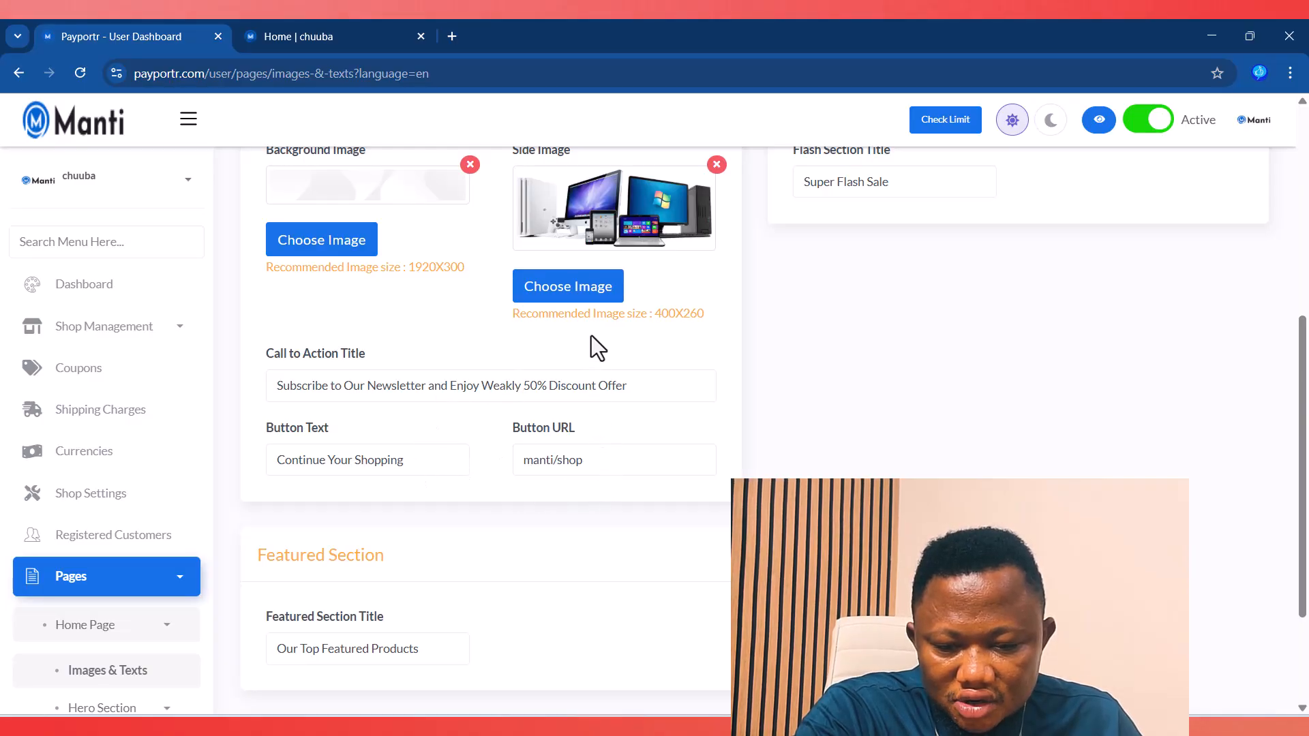
{"action": "scroll", "coordinate": [535, 317], "scroll_direction": "up", "scroll_amount": 2}
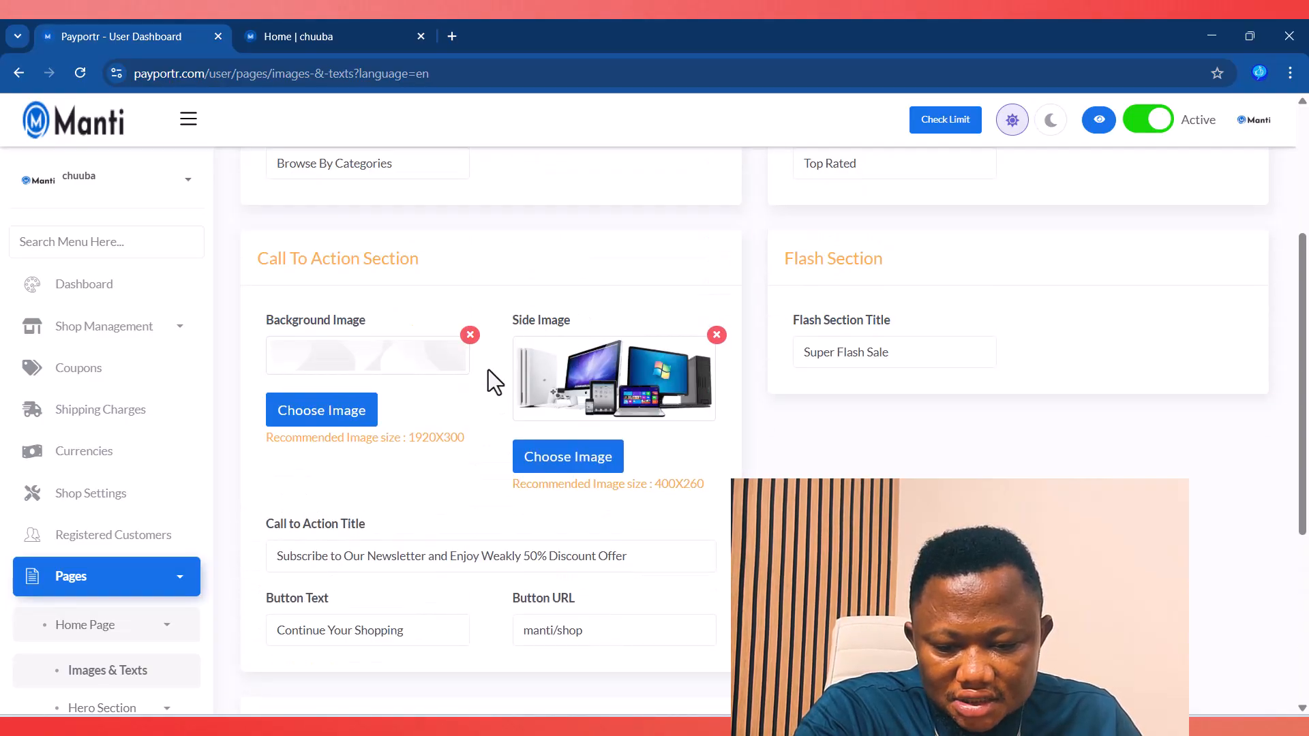
{"action": "left_click", "coordinate": [273, 31]}
{"action": "left_click_drag", "start_coordinate": [1303, 162], "coordinate": [1302, 660]}
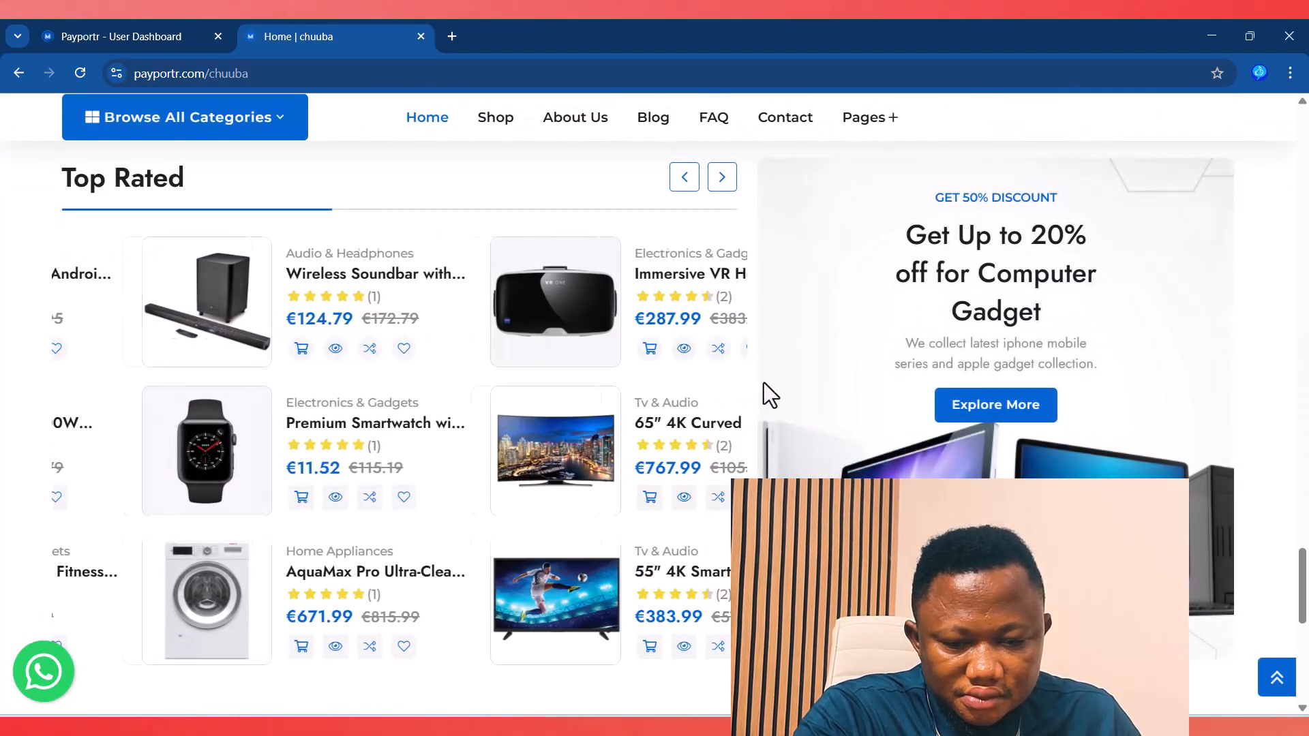
{"action": "scroll", "coordinate": [837, 474], "scroll_direction": "down", "scroll_amount": 9}
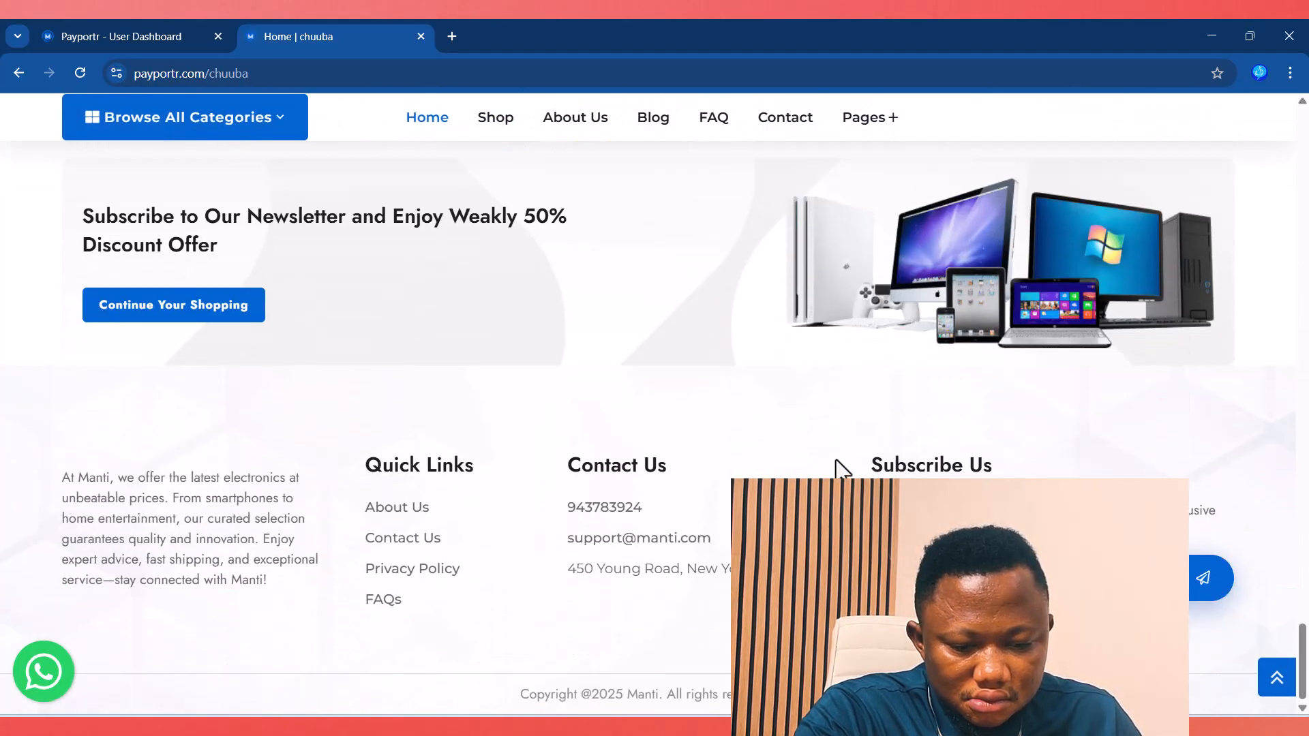
{"action": "scroll", "coordinate": [841, 469], "scroll_direction": "up", "scroll_amount": 5}
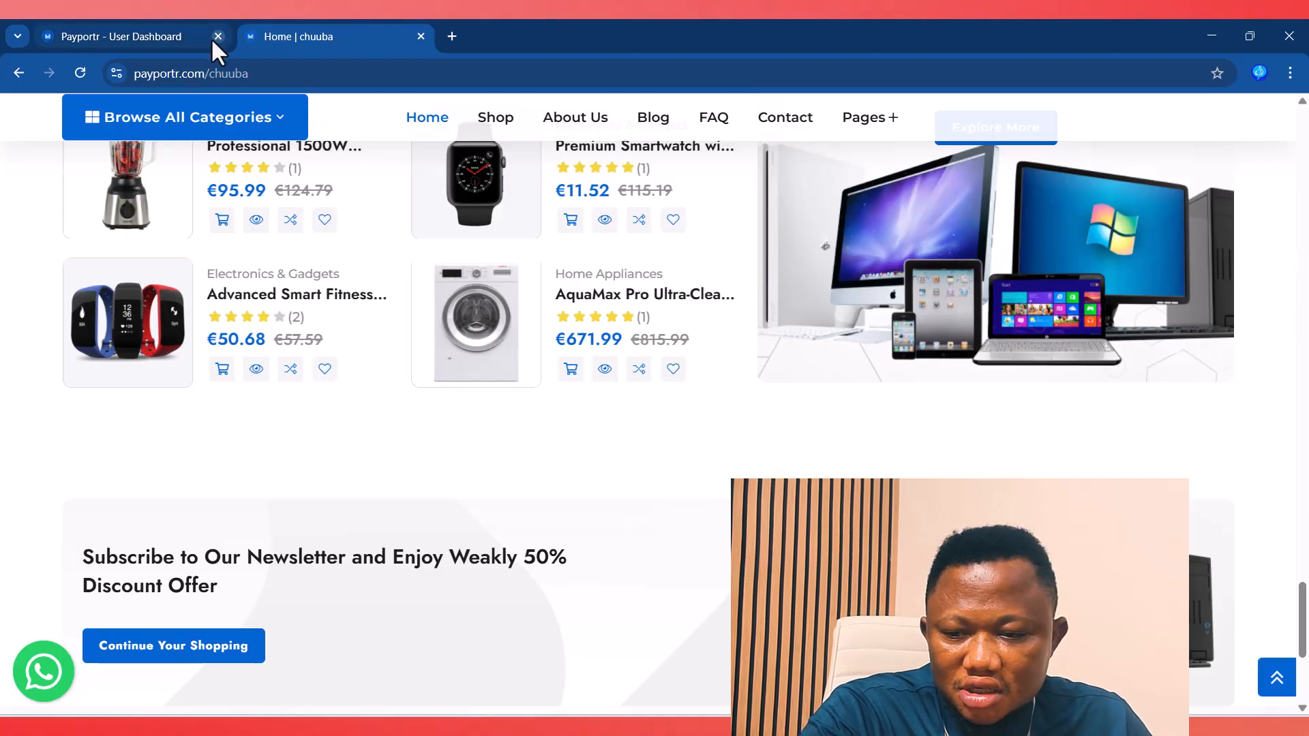
{"action": "left_click", "coordinate": [182, 27]}
{"action": "scroll", "coordinate": [535, 575], "scroll_direction": "down", "scroll_amount": 1}
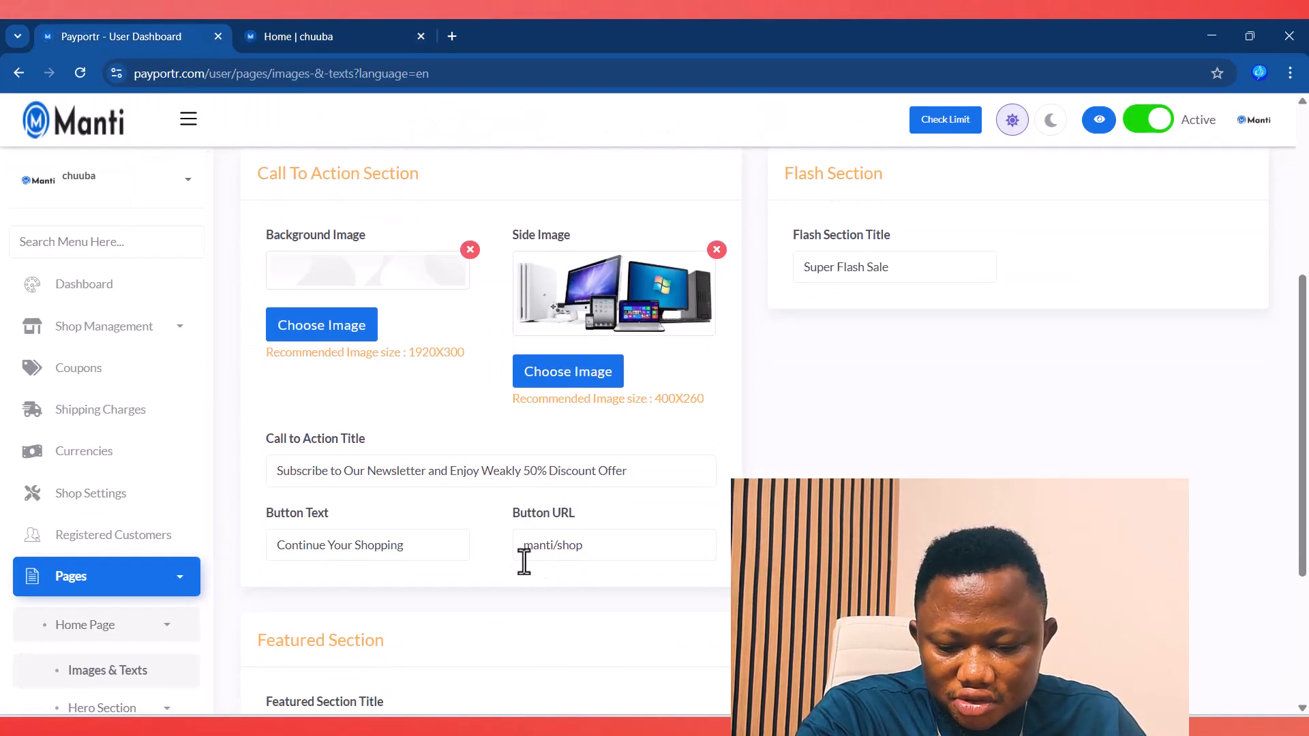
{"action": "left_click_drag", "start_coordinate": [418, 545], "coordinate": [303, 533]}
{"action": "left_click_drag", "start_coordinate": [585, 545], "coordinate": [293, 555]}
{"action": "scroll", "coordinate": [668, 617], "scroll_direction": "down", "scroll_amount": 2}
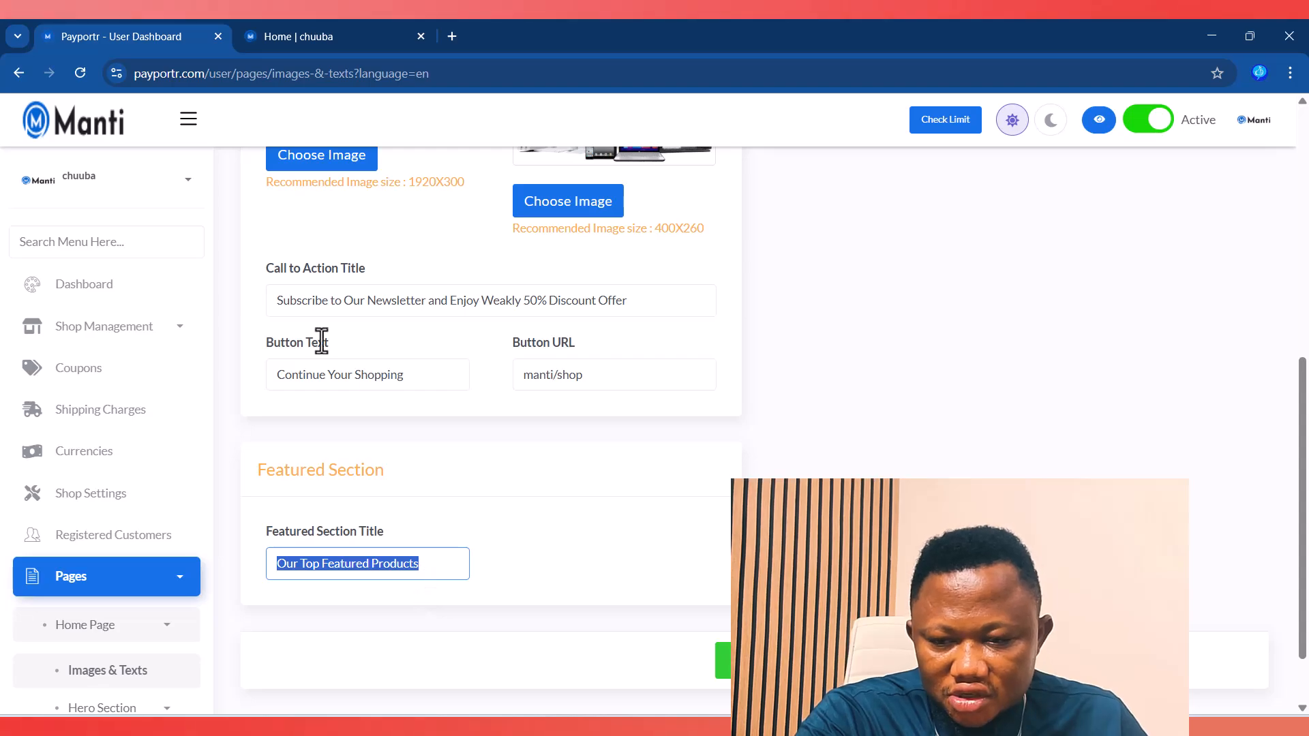
{"action": "scroll", "coordinate": [927, 469], "scroll_direction": "up", "scroll_amount": 6}
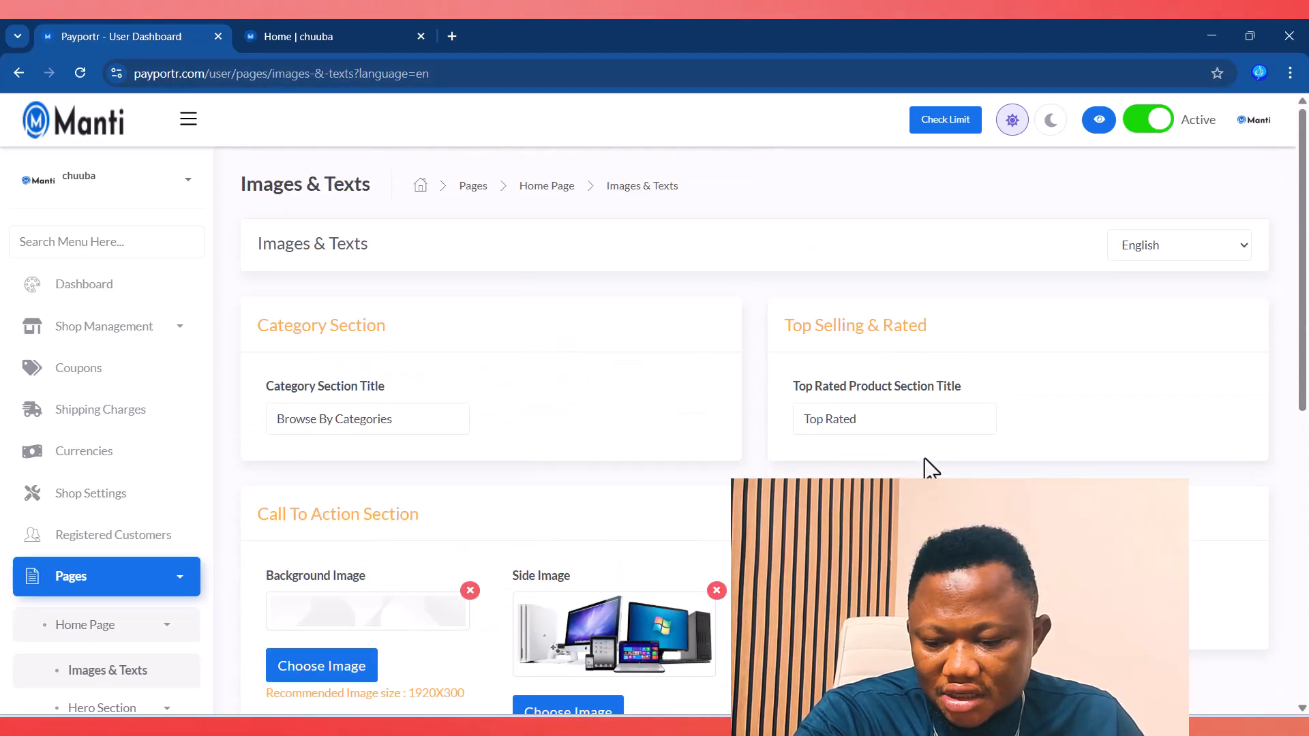
{"action": "scroll", "coordinate": [103, 555], "scroll_direction": "down", "scroll_amount": 5}
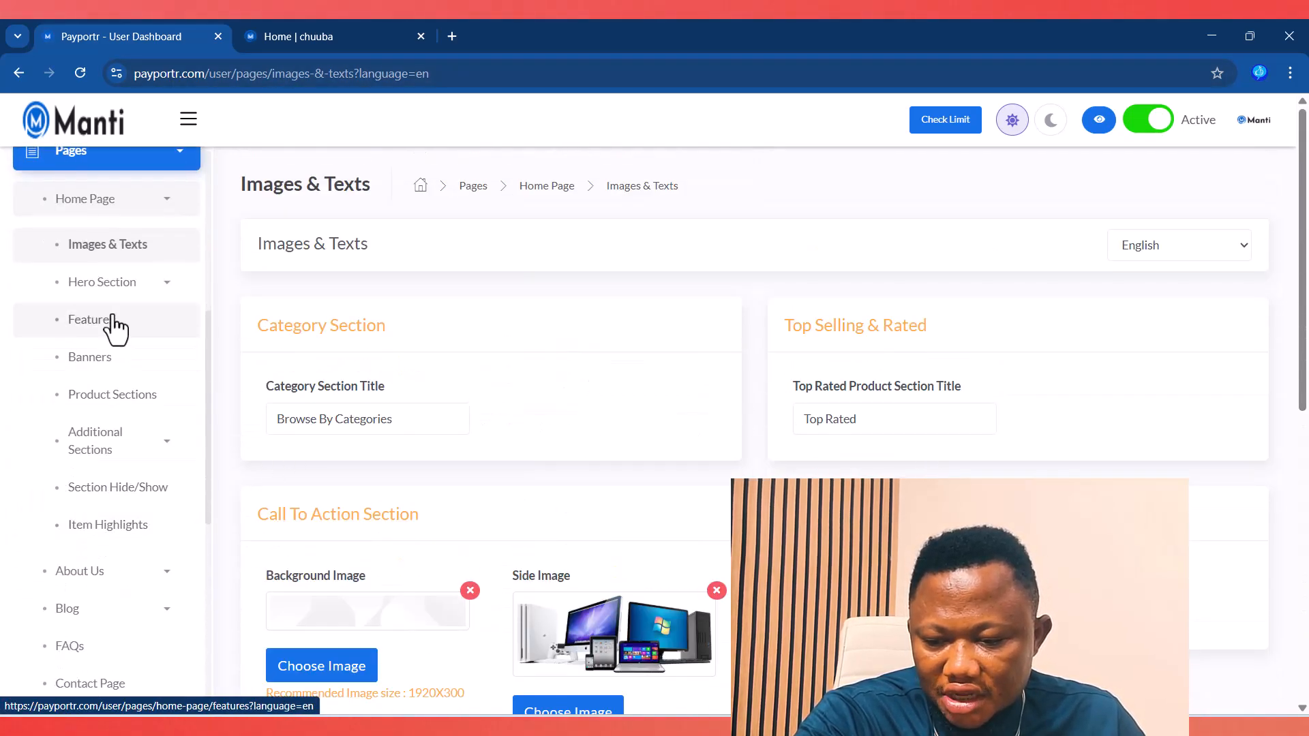
Step: Open Hero Section > Sliders and compare it with the storefront's hero banner
{"action": "left_click", "coordinate": [97, 285]}
{"action": "left_click", "coordinate": [107, 338]}
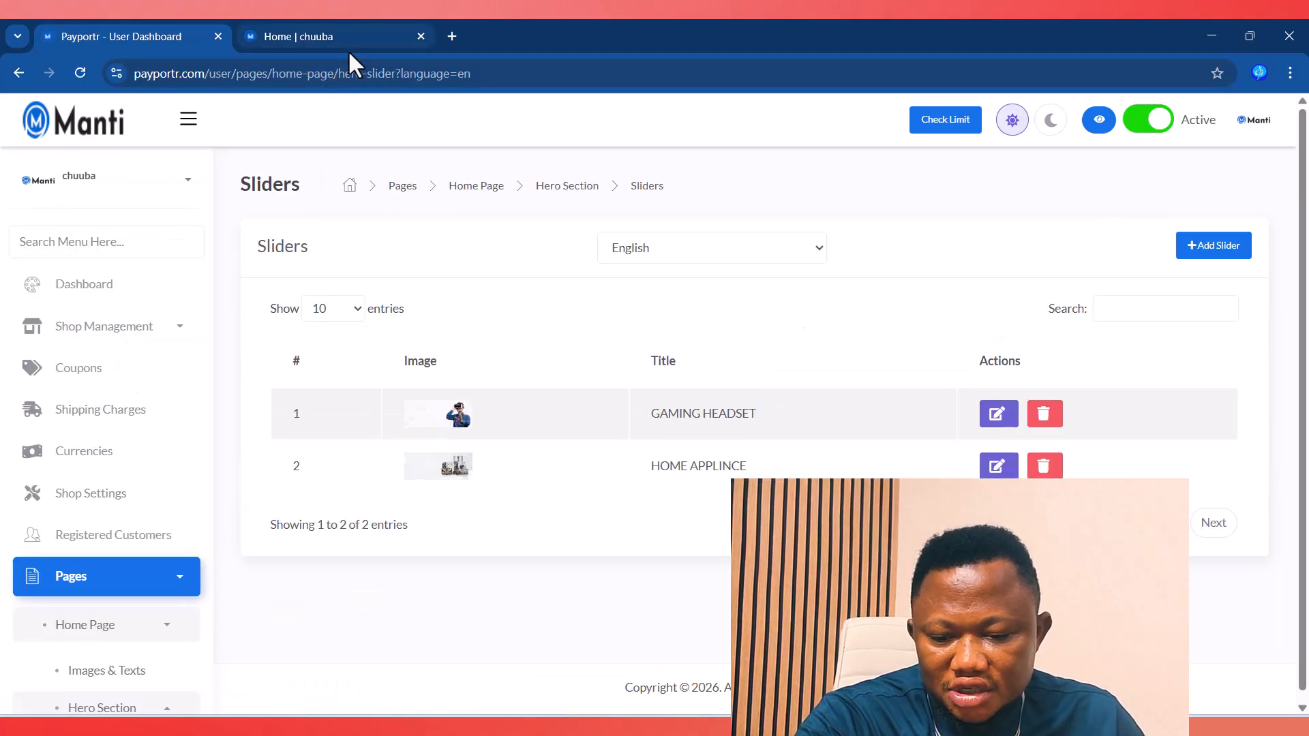
{"action": "left_click", "coordinate": [348, 50]}
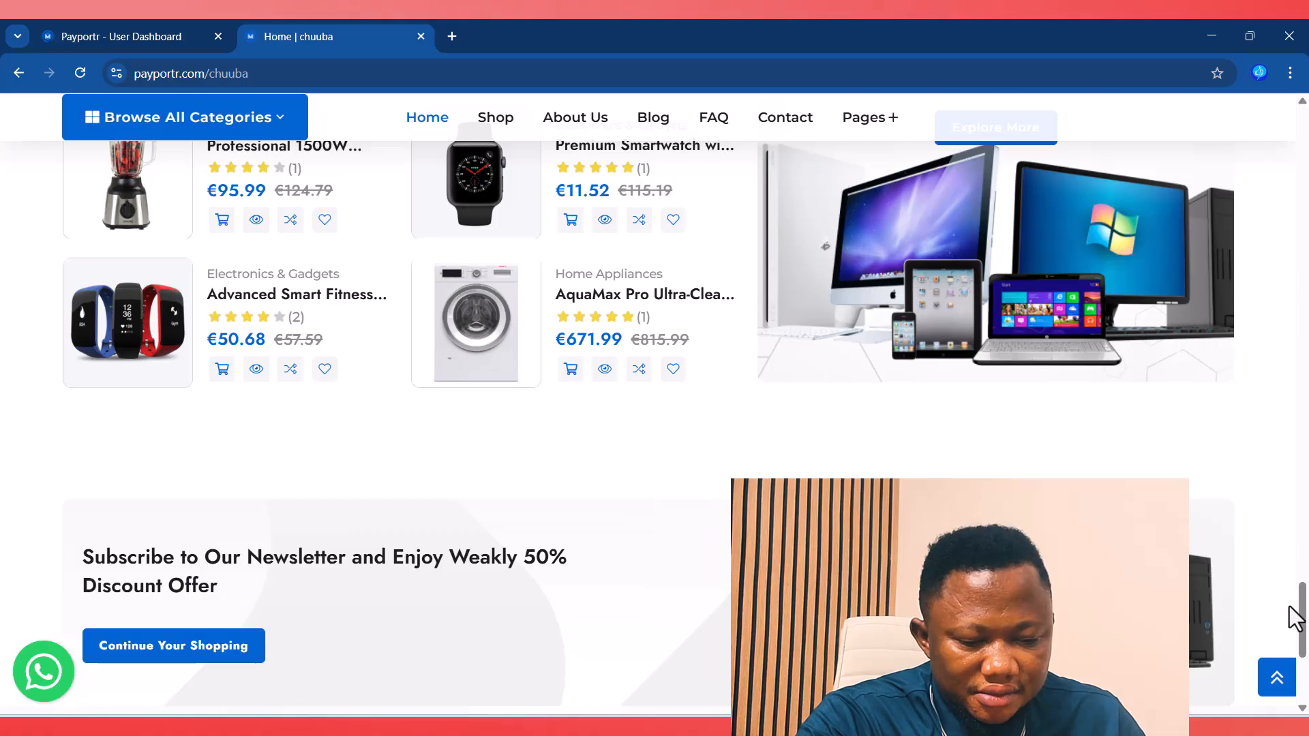
{"action": "left_click_drag", "start_coordinate": [1302, 609], "coordinate": [1295, 113]}
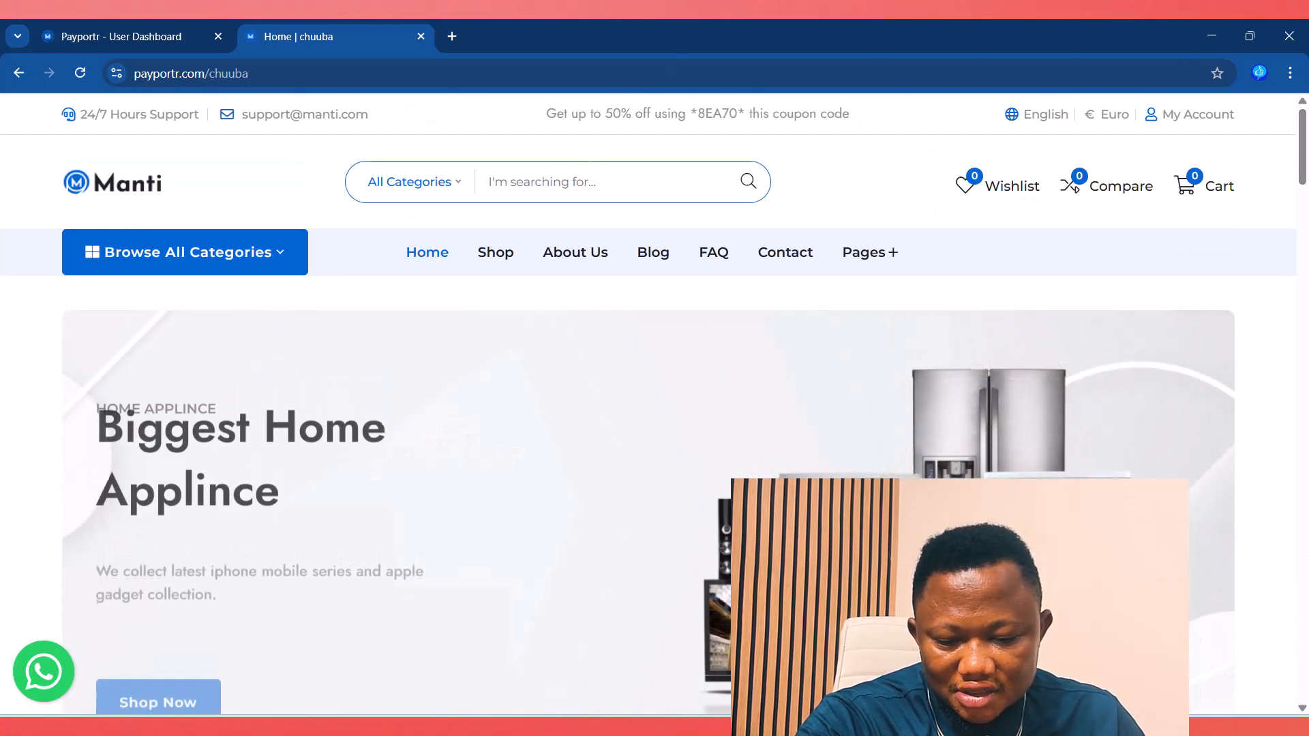
{"action": "left_click", "coordinate": [101, 22]}
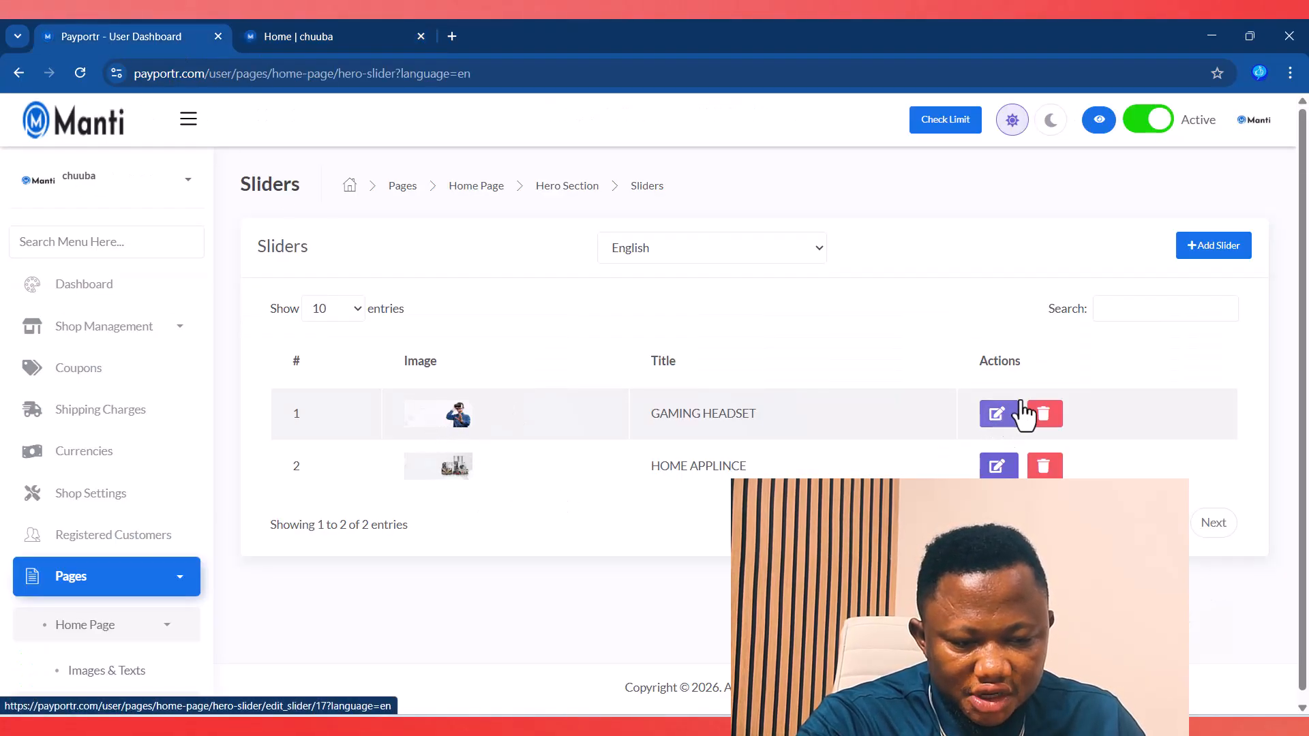
Step: Open the Add Slider form and note the recommended 1440X576 image size
{"action": "left_click", "coordinate": [1208, 251]}
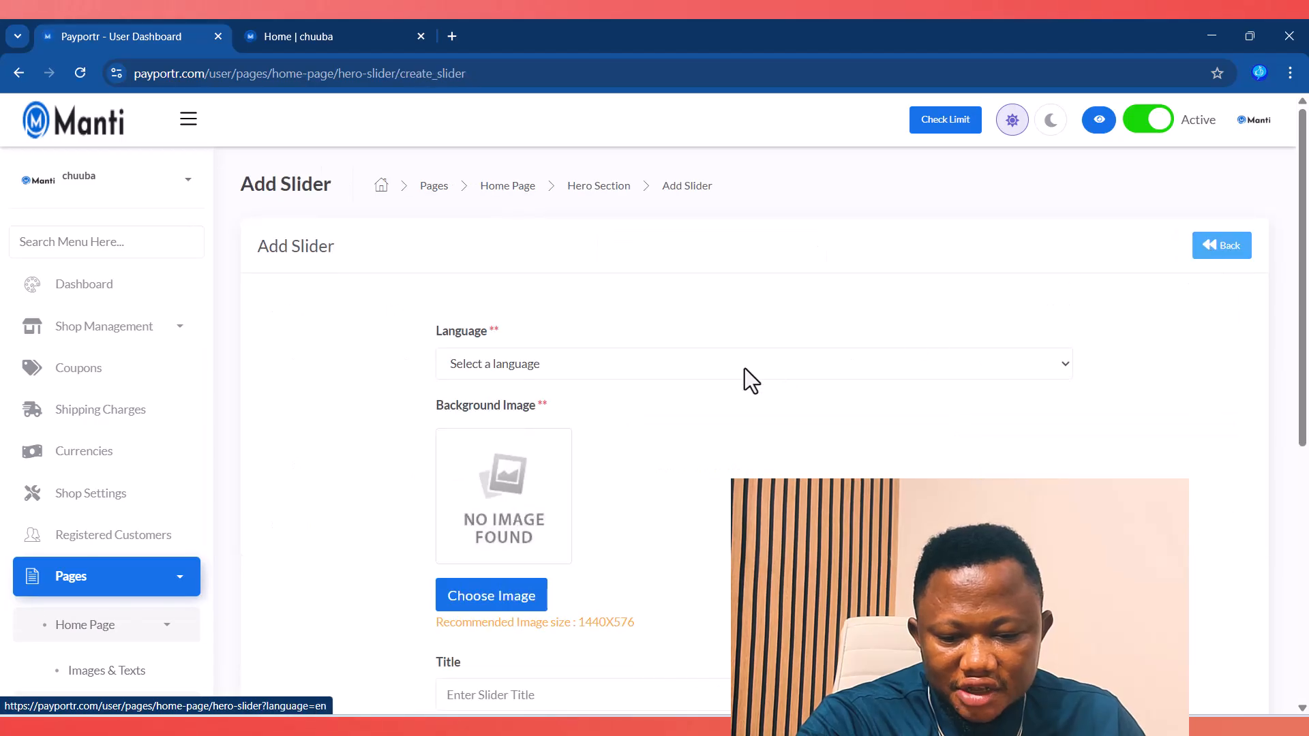
{"action": "scroll", "coordinate": [657, 399], "scroll_direction": "down", "scroll_amount": 3}
{"action": "left_click_drag", "start_coordinate": [576, 456], "coordinate": [609, 453]}
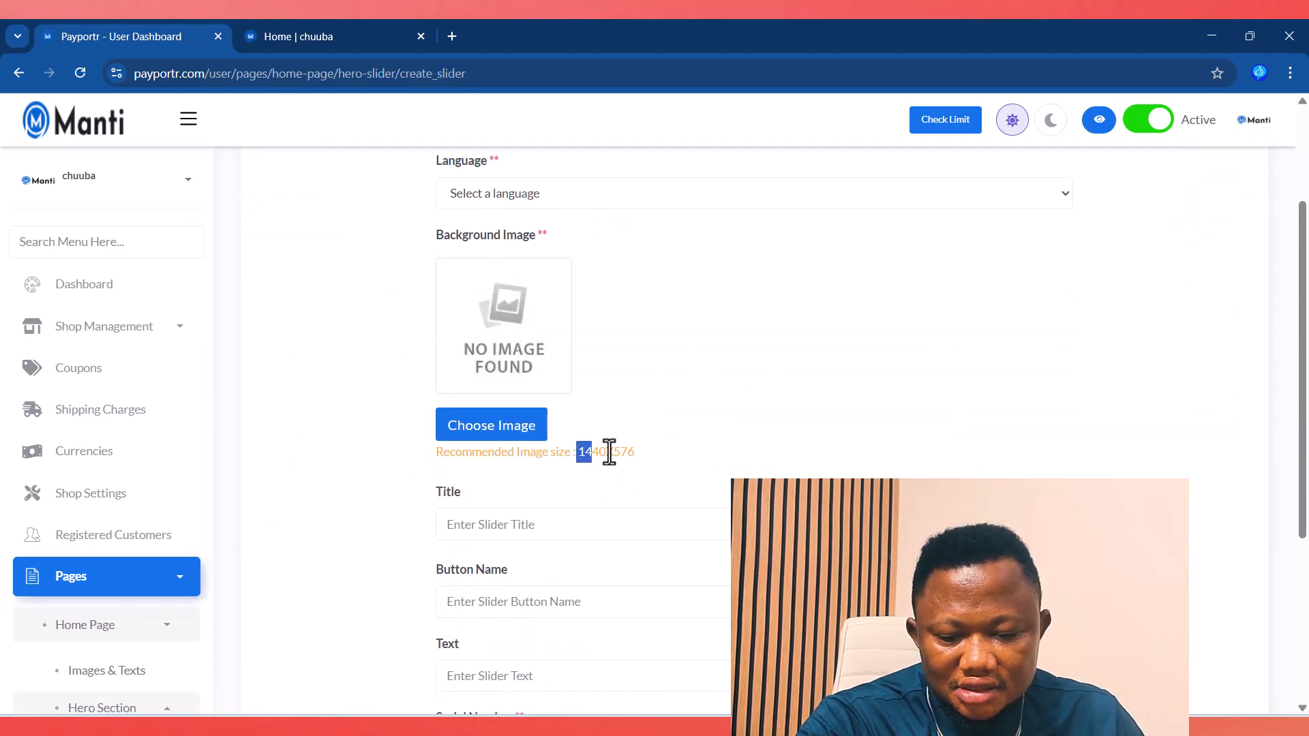
{"action": "left_click", "coordinate": [716, 442]}
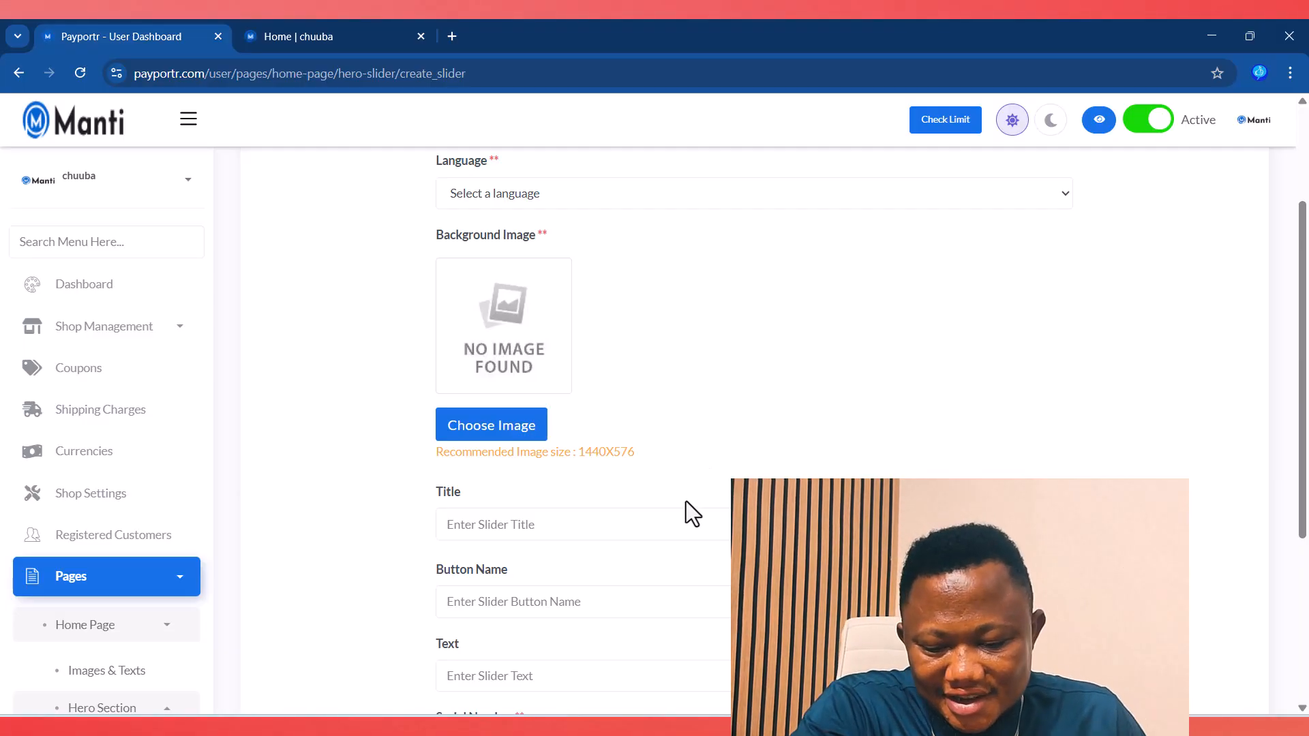
{"action": "scroll", "coordinate": [684, 502], "scroll_direction": "down", "scroll_amount": 1}
{"action": "scroll", "coordinate": [681, 497], "scroll_direction": "up", "scroll_amount": 1}
{"action": "scroll", "coordinate": [655, 491], "scroll_direction": "down", "scroll_amount": 2}
Step: Inspect the slider's Button Name and Title fields against the storefront hero slides
{"action": "left_click", "coordinate": [503, 437]}
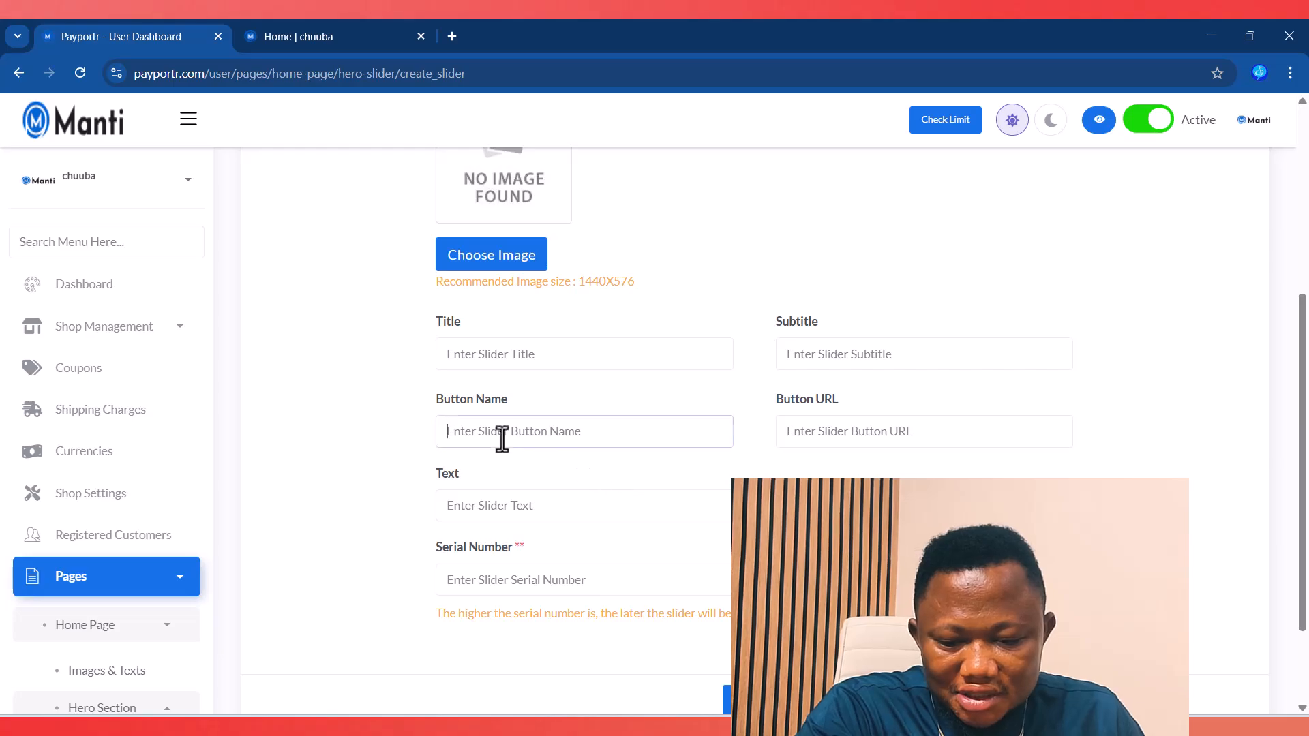
{"action": "left_click", "coordinate": [517, 360]}
{"action": "scroll", "coordinate": [750, 464], "scroll_direction": "down", "scroll_amount": 2}
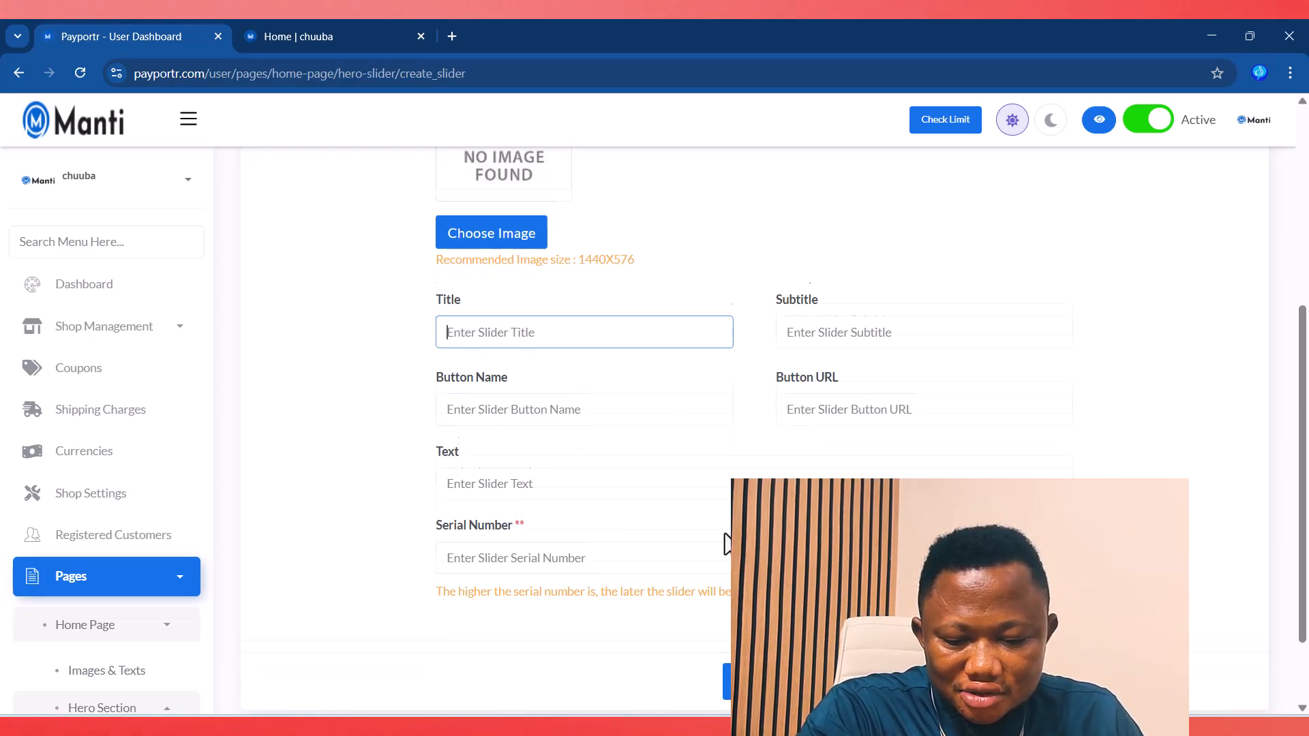
{"action": "left_click", "coordinate": [312, 36]}
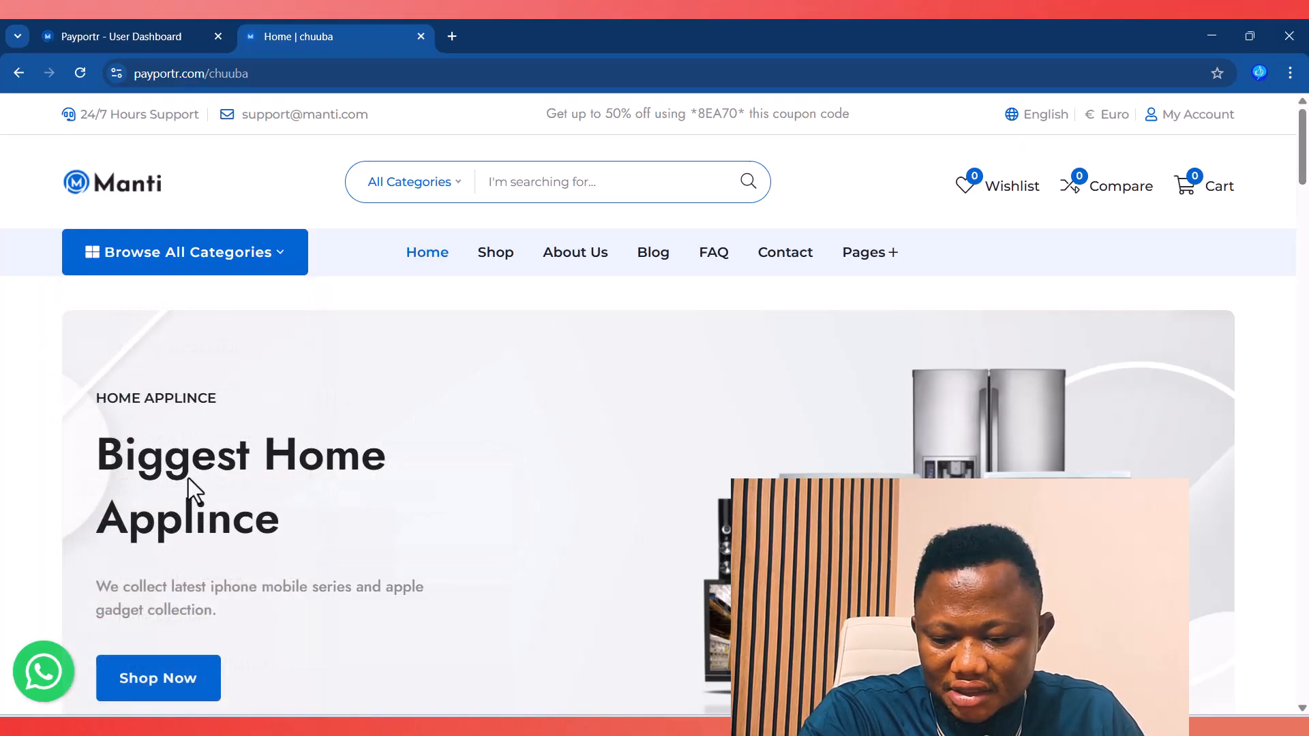
{"action": "scroll", "coordinate": [188, 481], "scroll_direction": "down", "scroll_amount": 3}
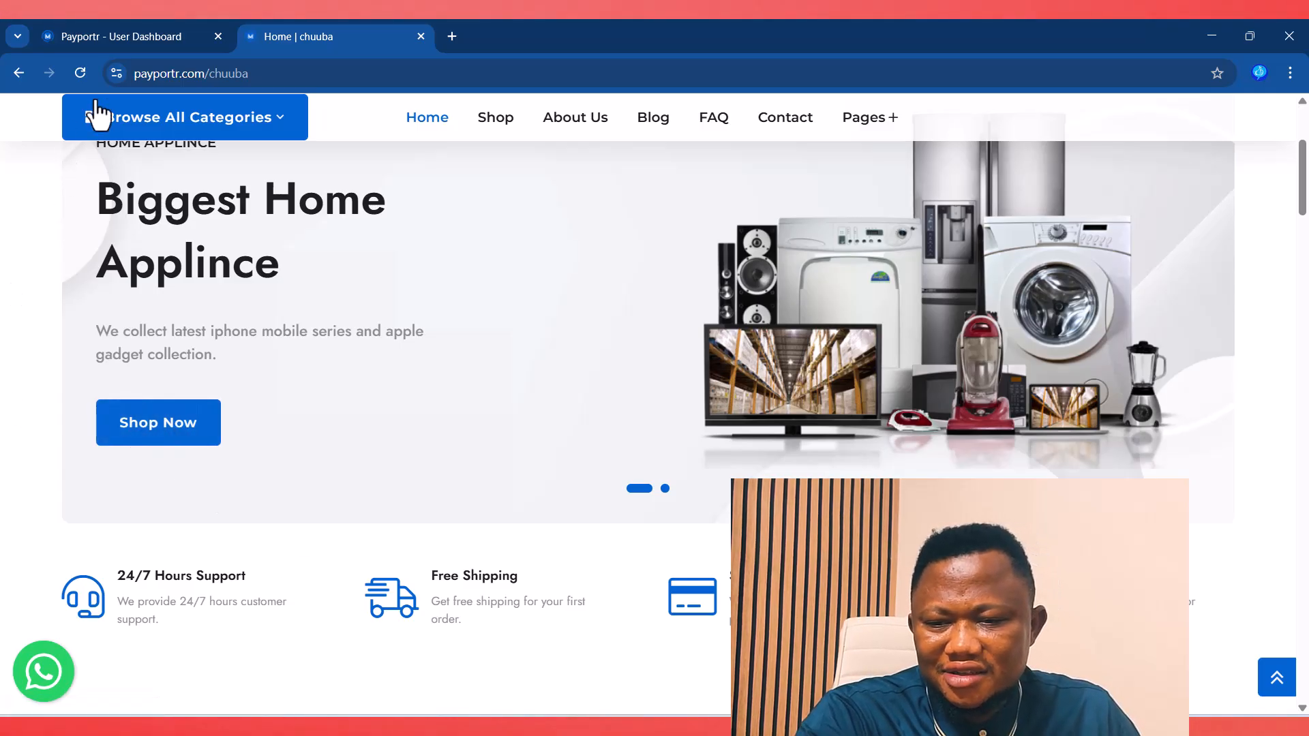
{"action": "left_click", "coordinate": [119, 45]}
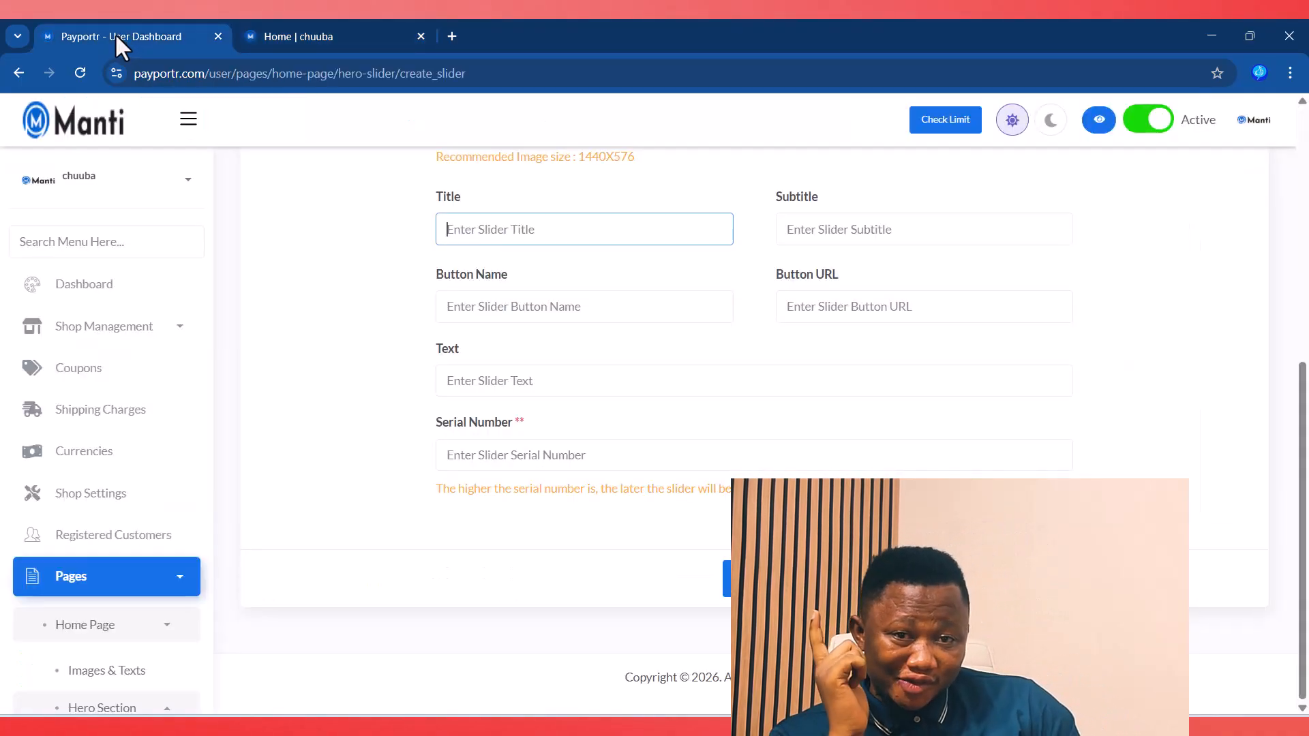
{"action": "scroll", "coordinate": [119, 228], "scroll_direction": "down", "scroll_amount": 5}
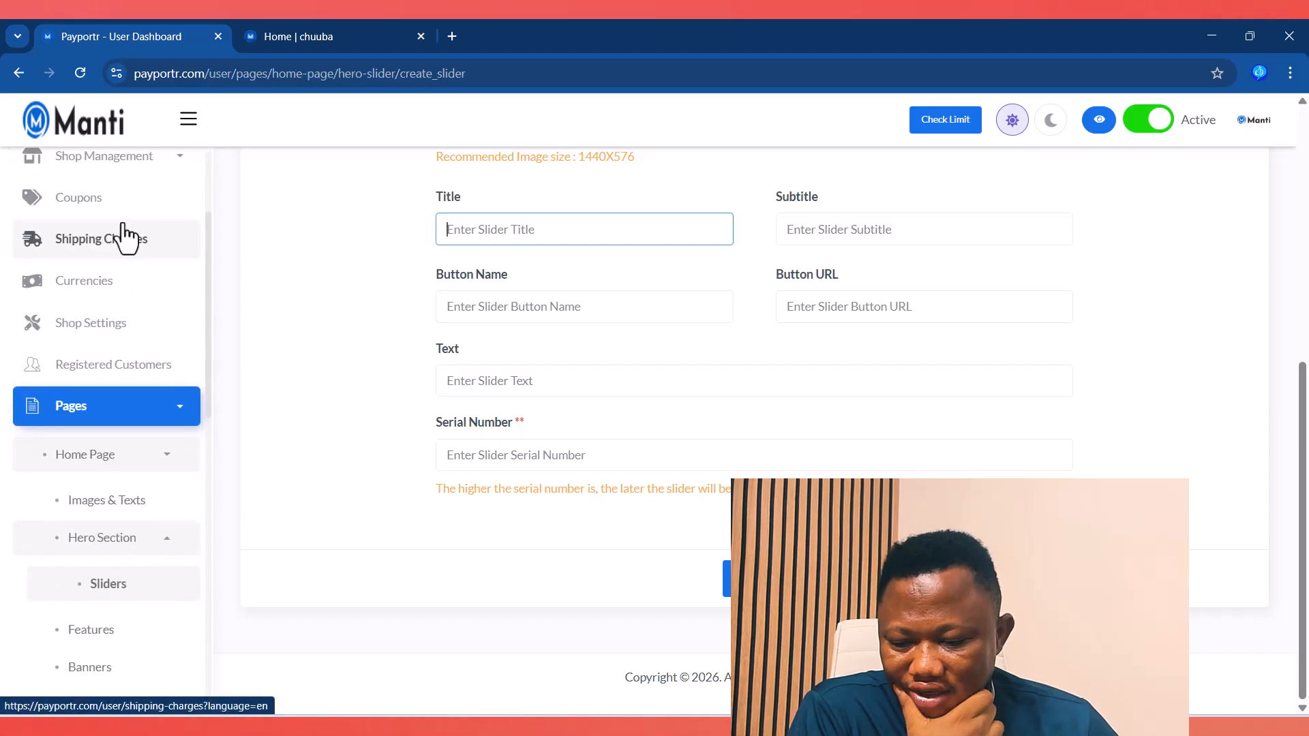
Step: Compare the home-page Features list with the storefront's features row, then return to the dashboard
{"action": "left_click", "coordinate": [98, 380]}
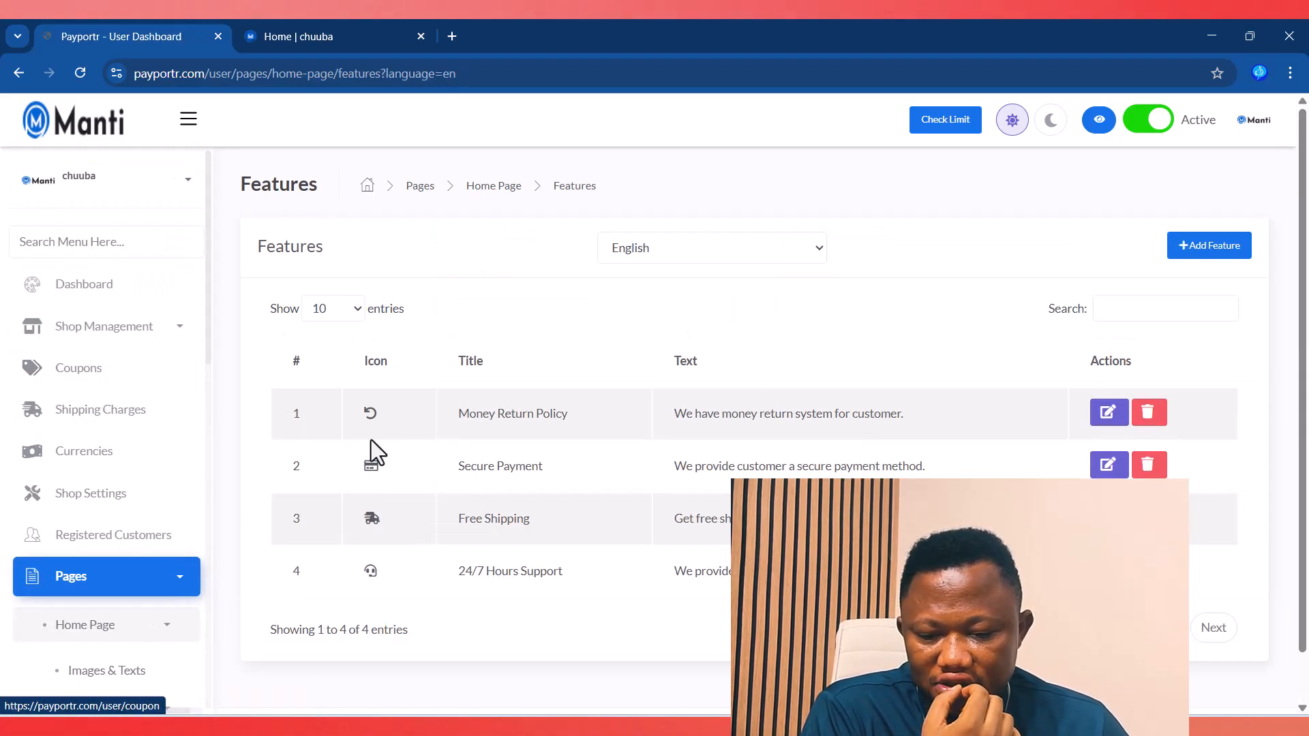
{"action": "left_click", "coordinate": [334, 36]}
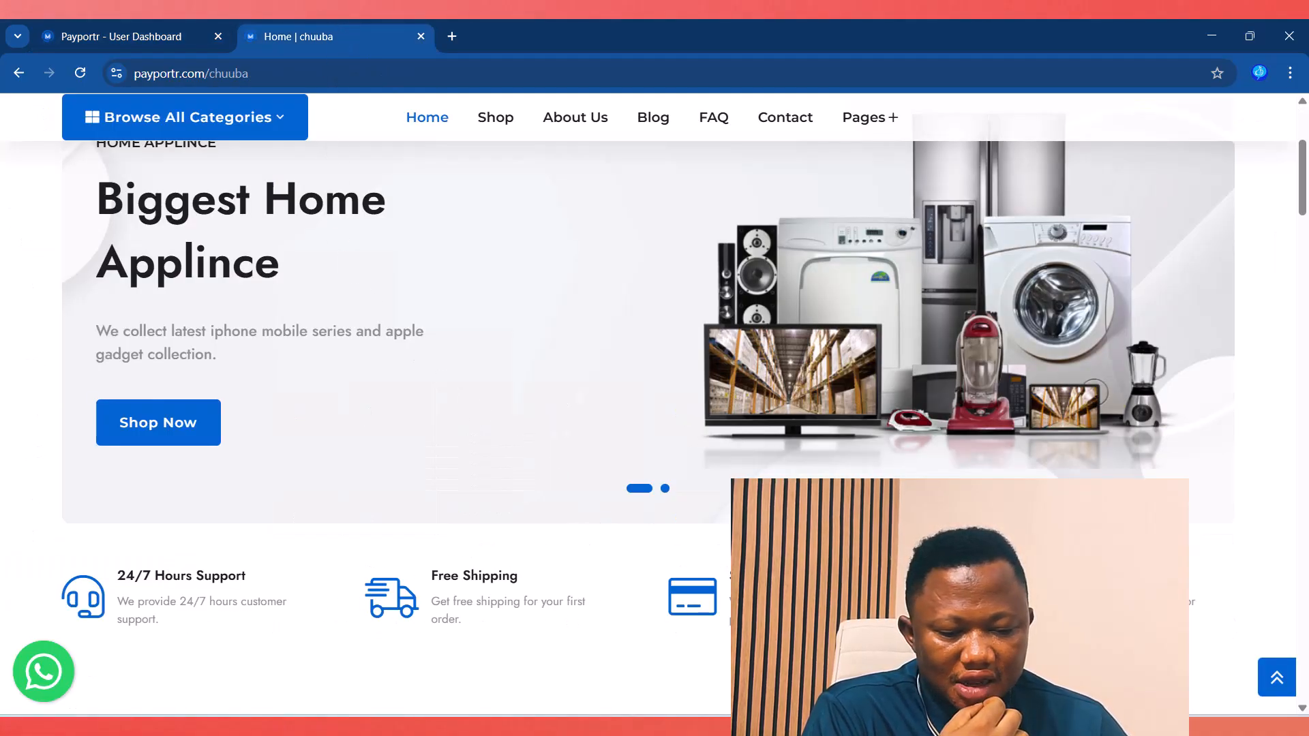
{"action": "left_click", "coordinate": [96, 34]}
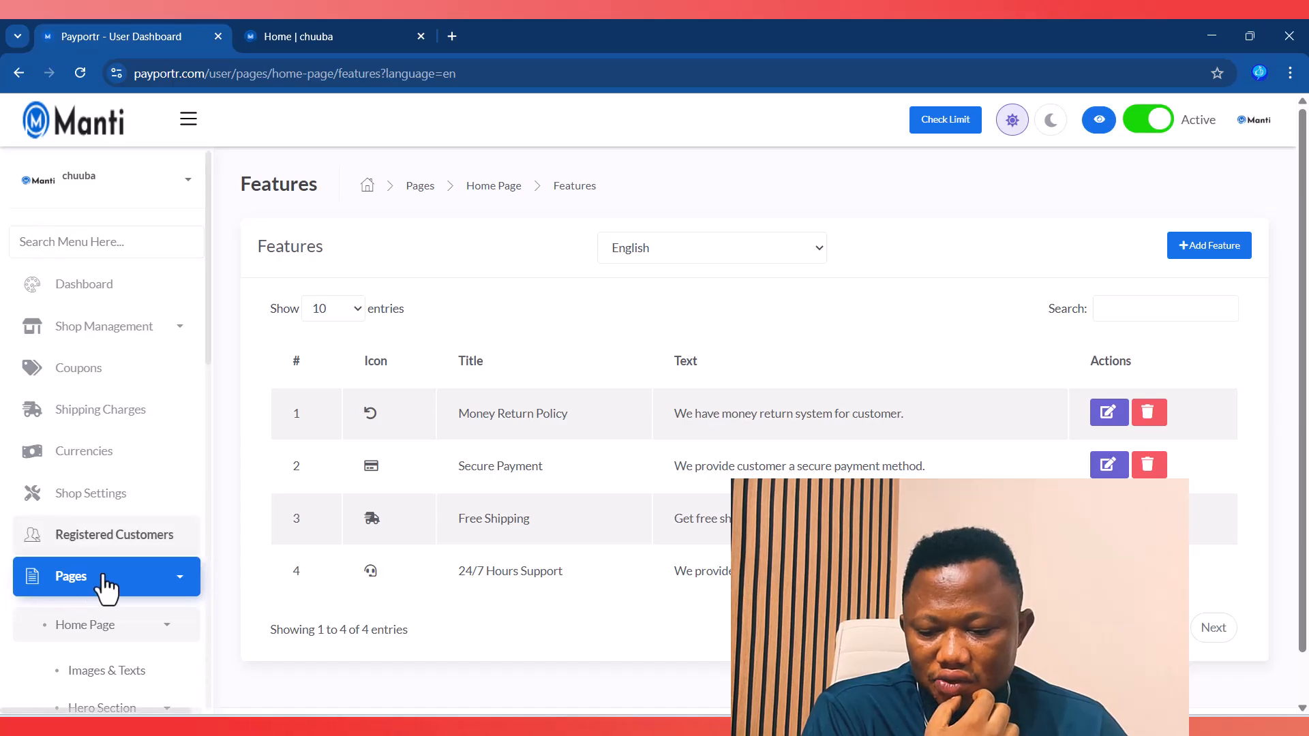
{"action": "scroll", "coordinate": [106, 587], "scroll_direction": "down", "scroll_amount": 3}
{"action": "scroll", "coordinate": [105, 586], "scroll_direction": "down", "scroll_amount": 1}
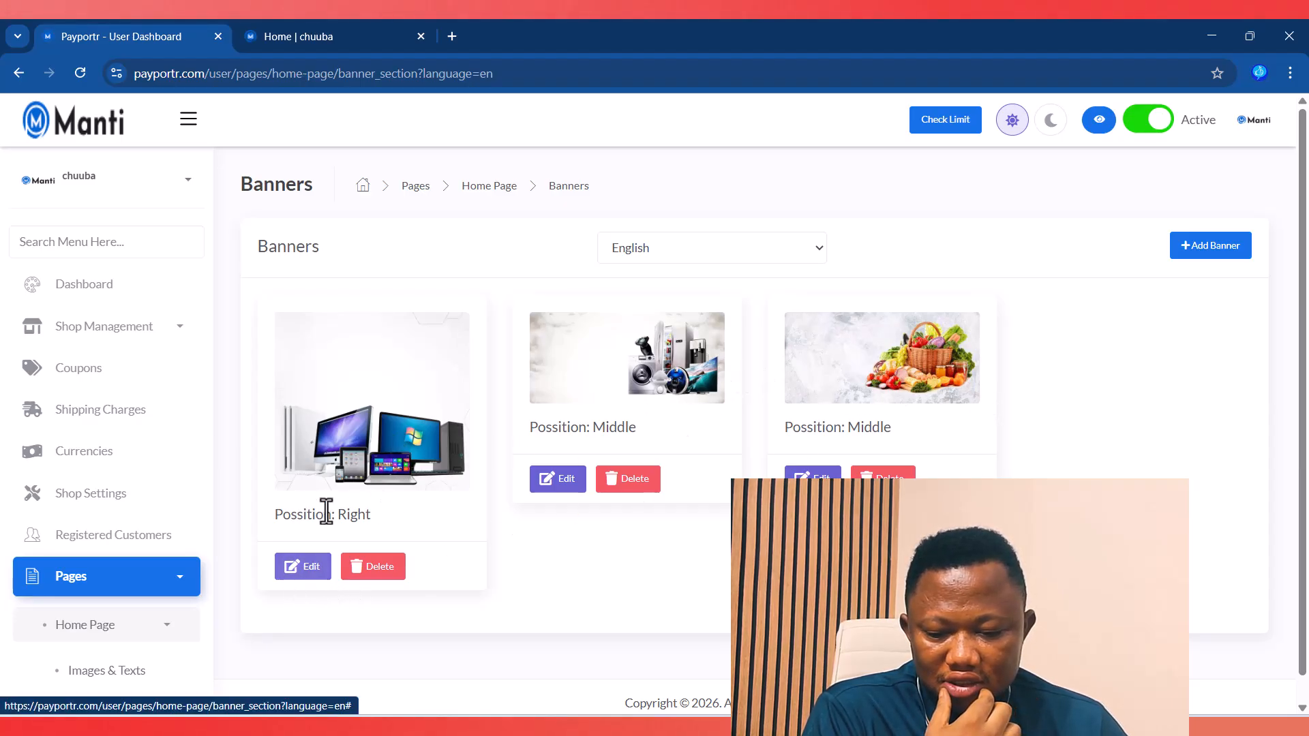
{"action": "left_click", "coordinate": [294, 573]}
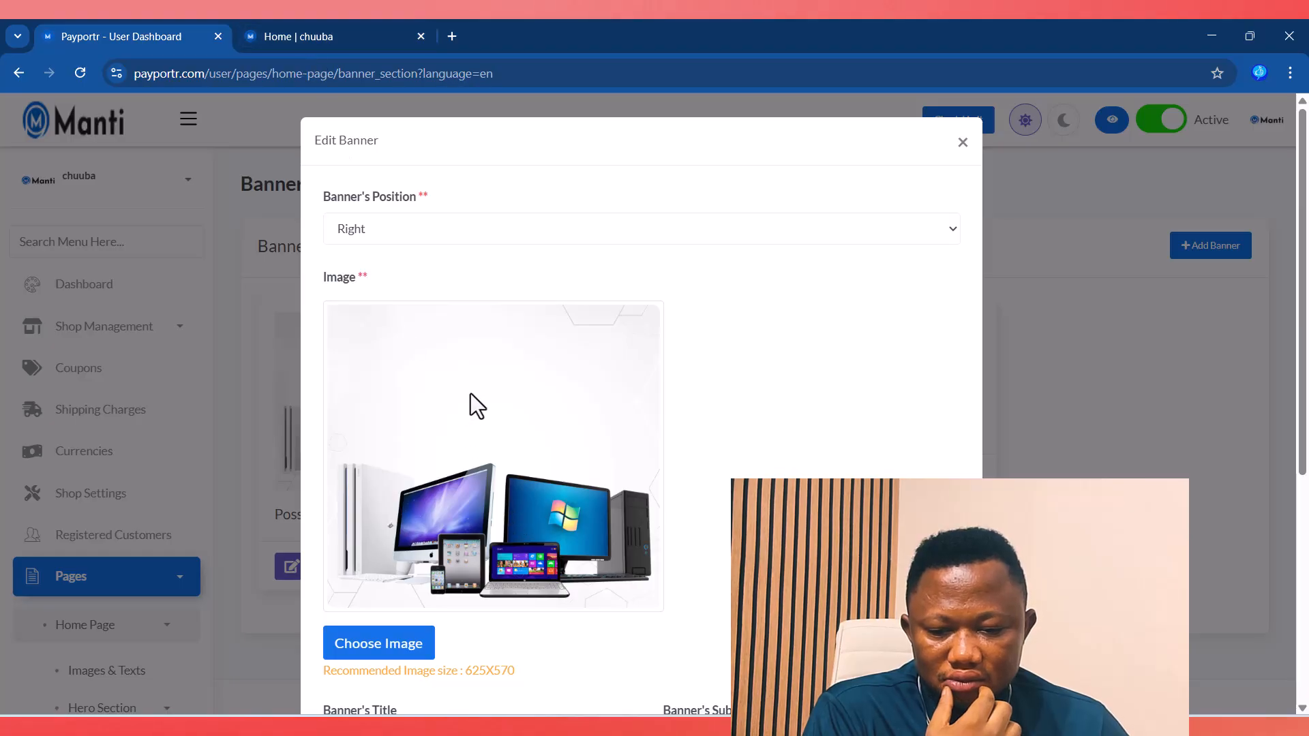
{"action": "scroll", "coordinate": [477, 409], "scroll_direction": "down", "scroll_amount": 3}
{"action": "left_click", "coordinate": [464, 561]}
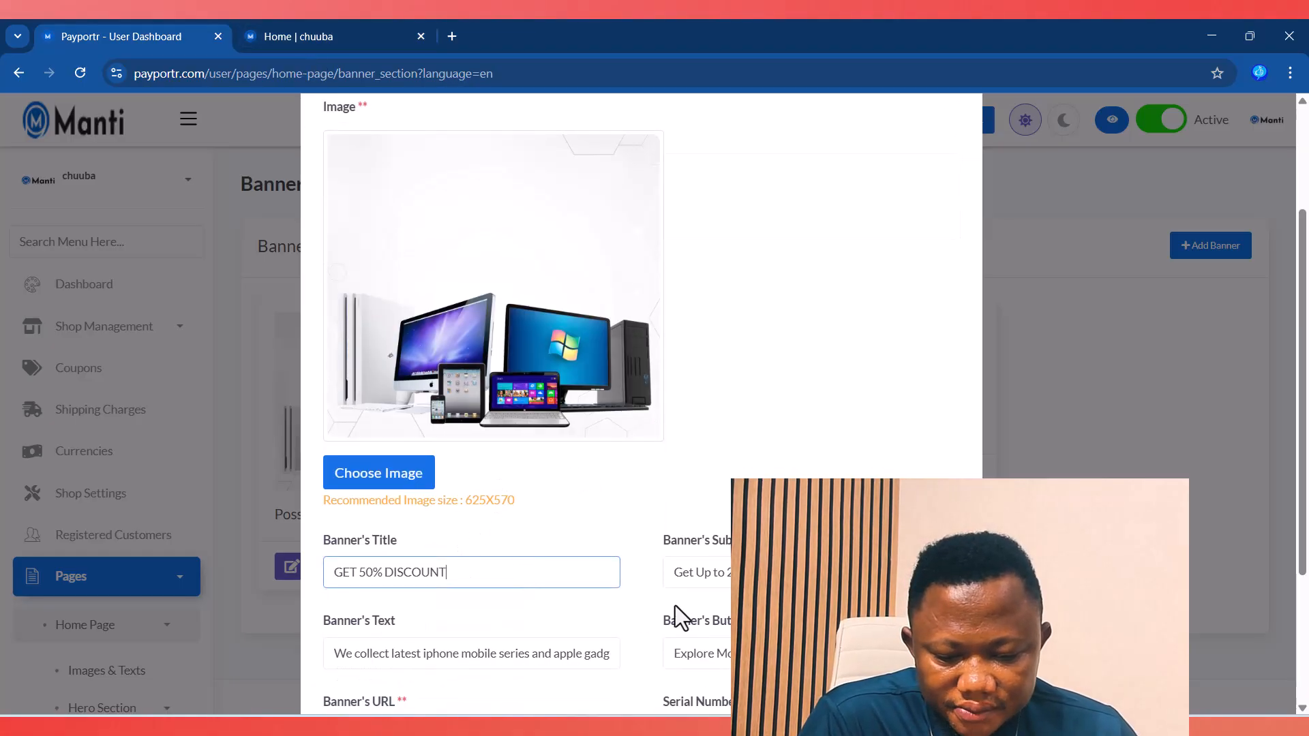
{"action": "left_click", "coordinate": [334, 36]}
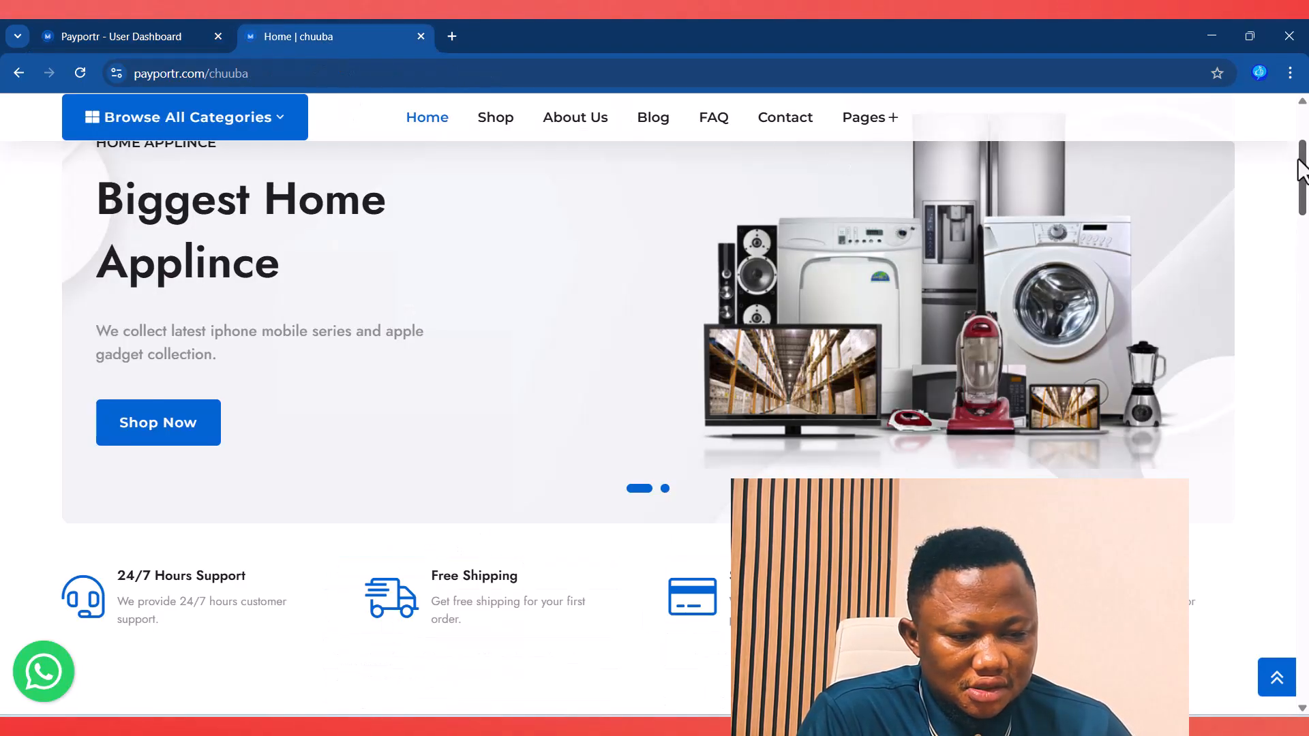
{"action": "left_click_drag", "start_coordinate": [1305, 169], "coordinate": [1304, 689]}
{"action": "left_click_drag", "start_coordinate": [1308, 643], "coordinate": [1308, 561]}
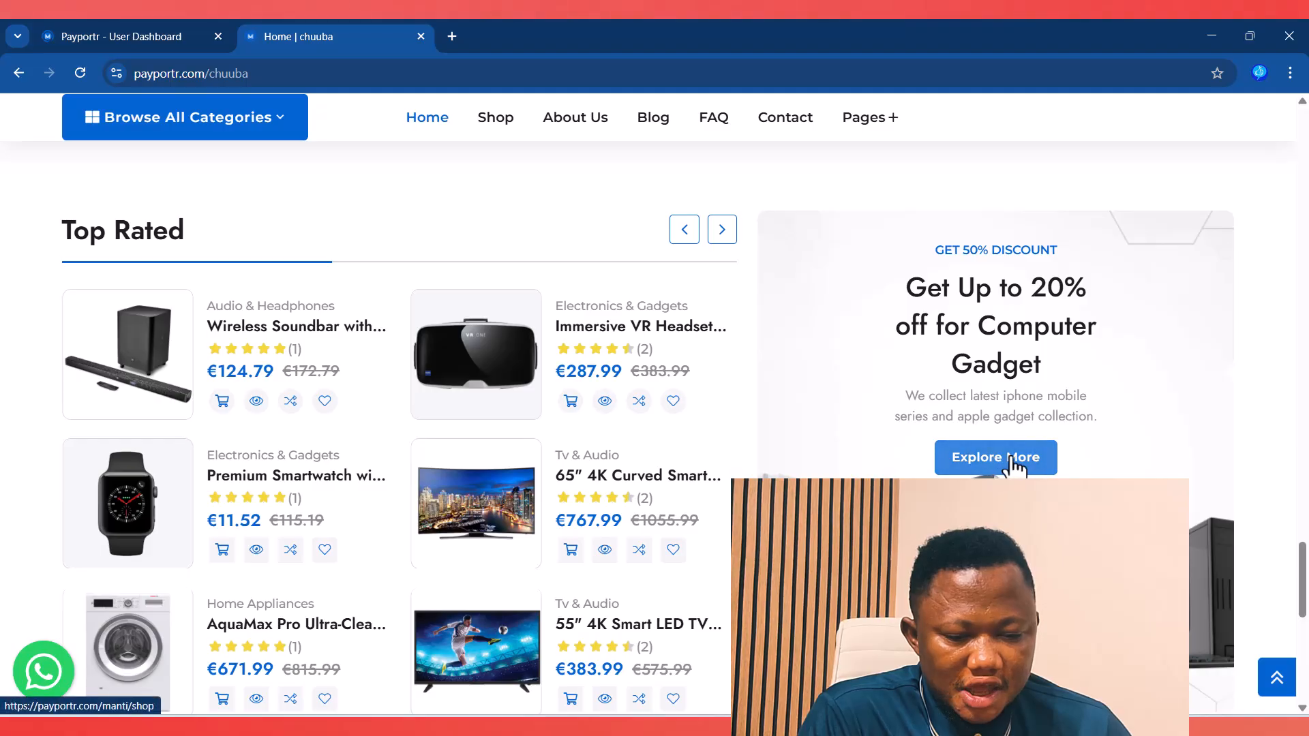
{"action": "left_click", "coordinate": [116, 35]}
{"action": "scroll", "coordinate": [670, 526], "scroll_direction": "down", "scroll_amount": 3}
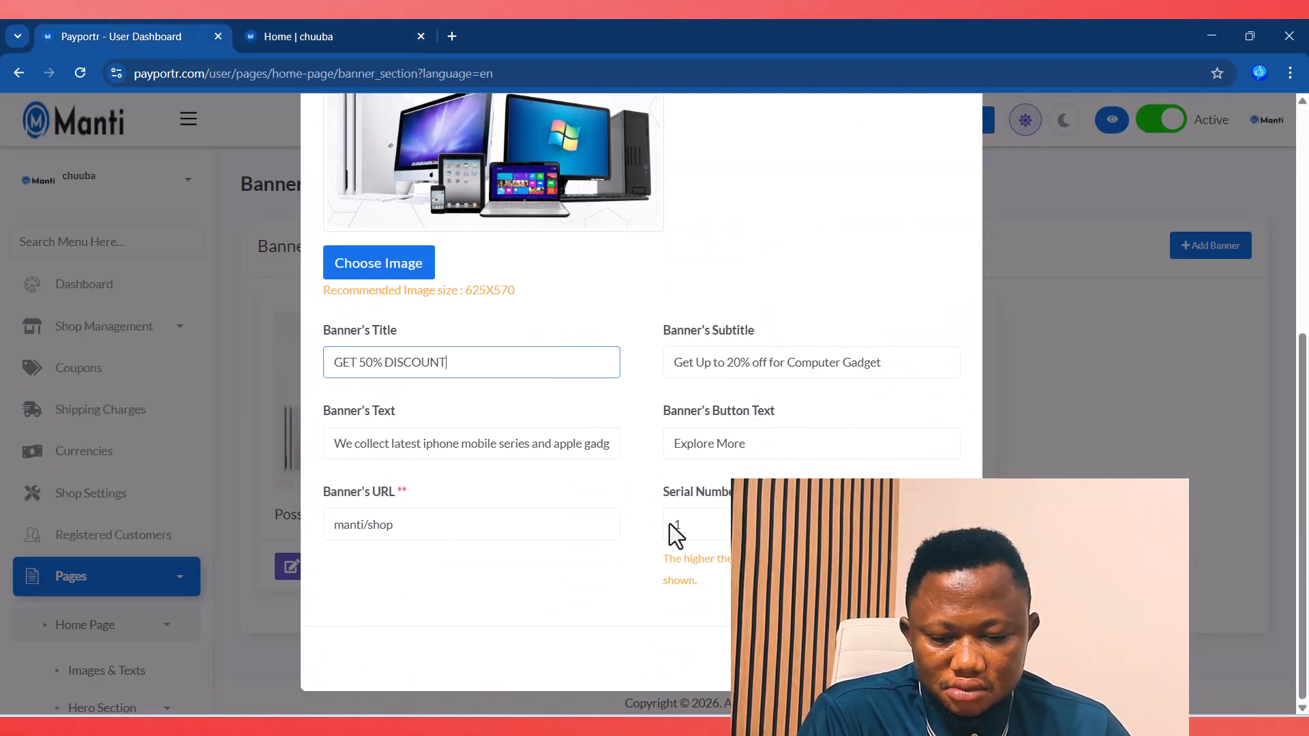
{"action": "triple_click", "coordinate": [730, 444]}
{"action": "left_click", "coordinate": [863, 659]}
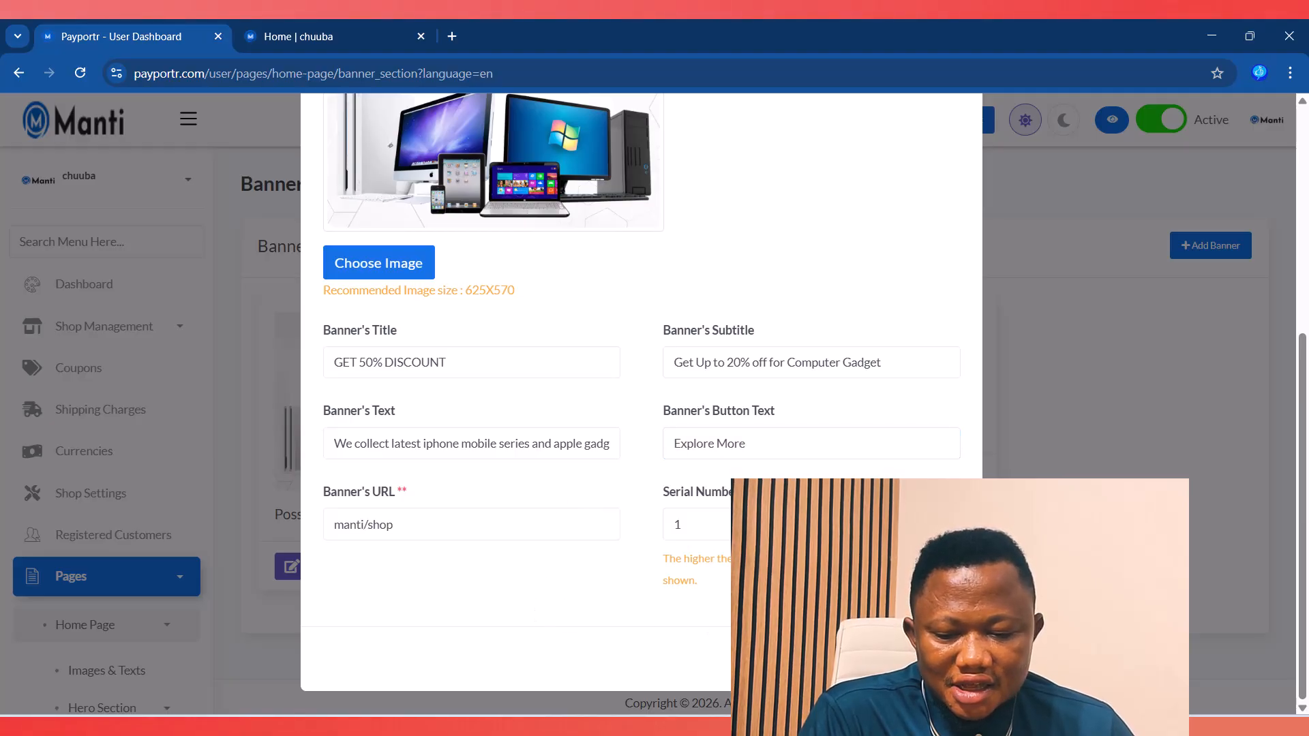
{"action": "scroll", "coordinate": [63, 580], "scroll_direction": "down", "scroll_amount": 4}
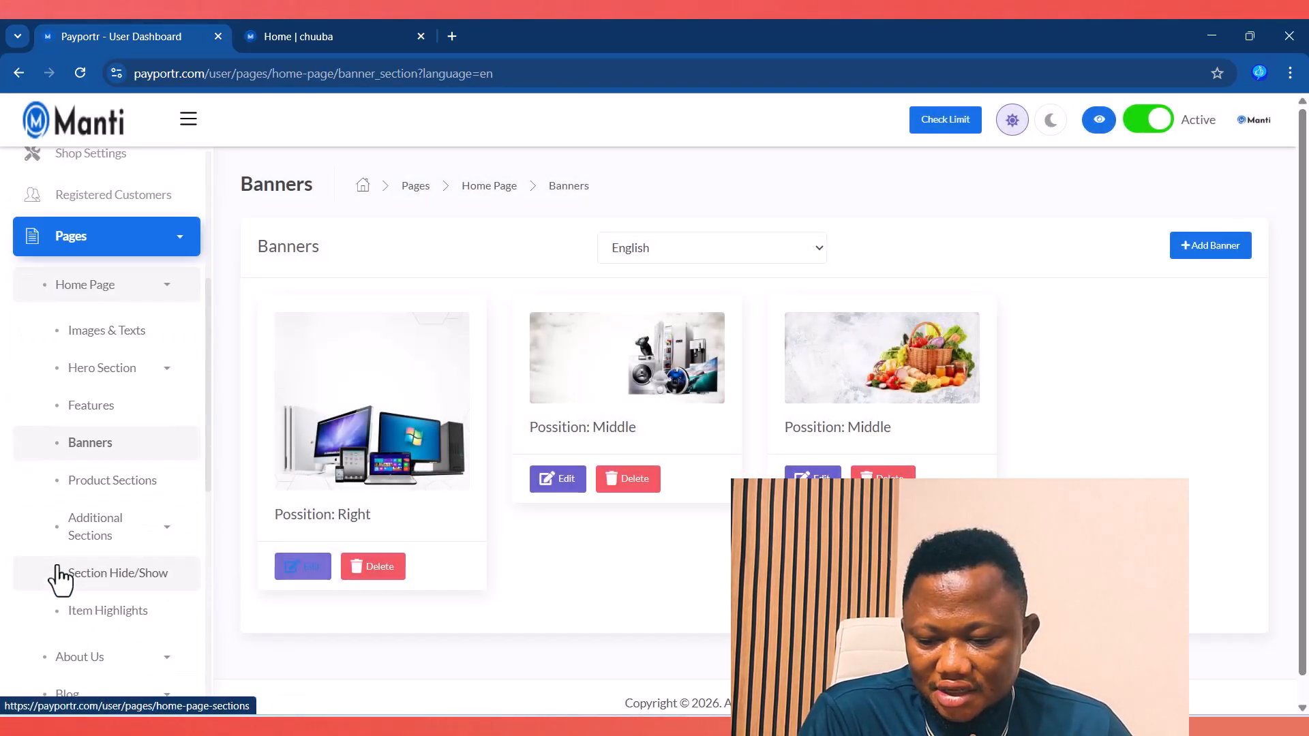
Step: Compare the Product Sections list with the product sections shown on the storefront
{"action": "scroll", "coordinate": [59, 579], "scroll_direction": "down", "scroll_amount": 1}
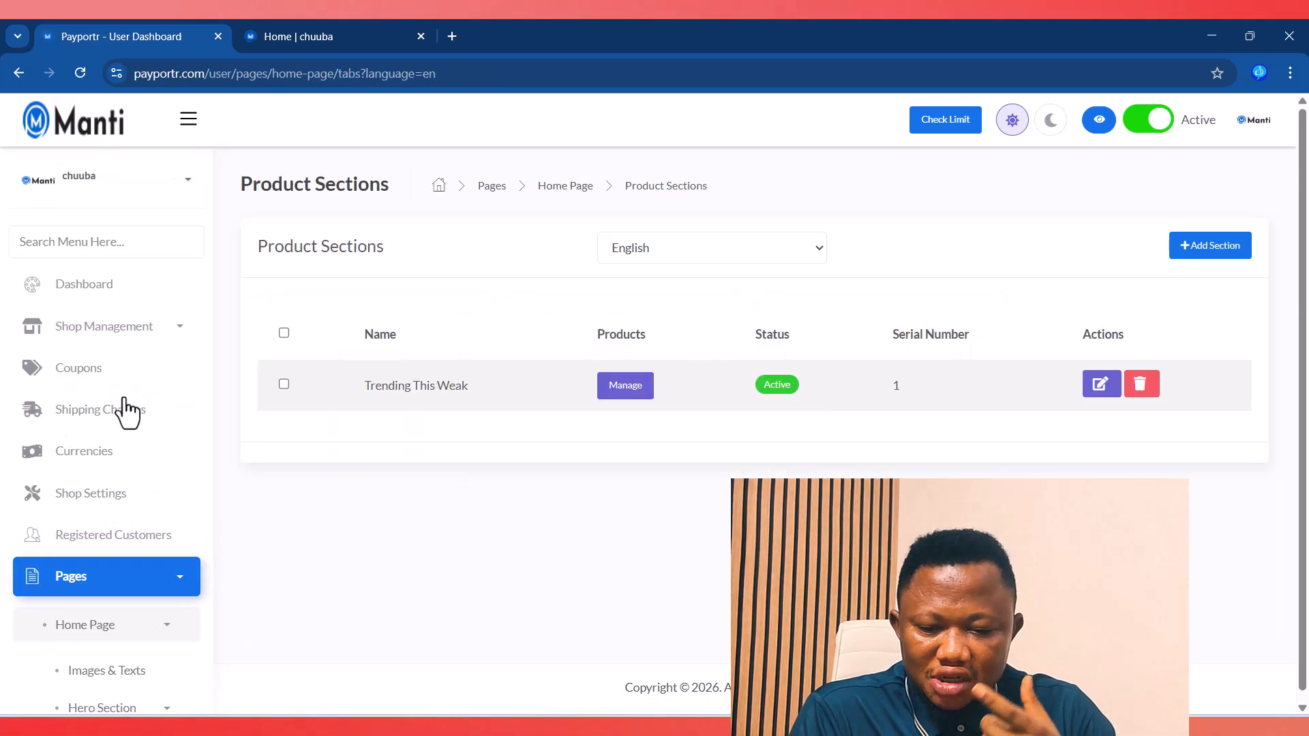
{"action": "left_click", "coordinate": [372, 34]}
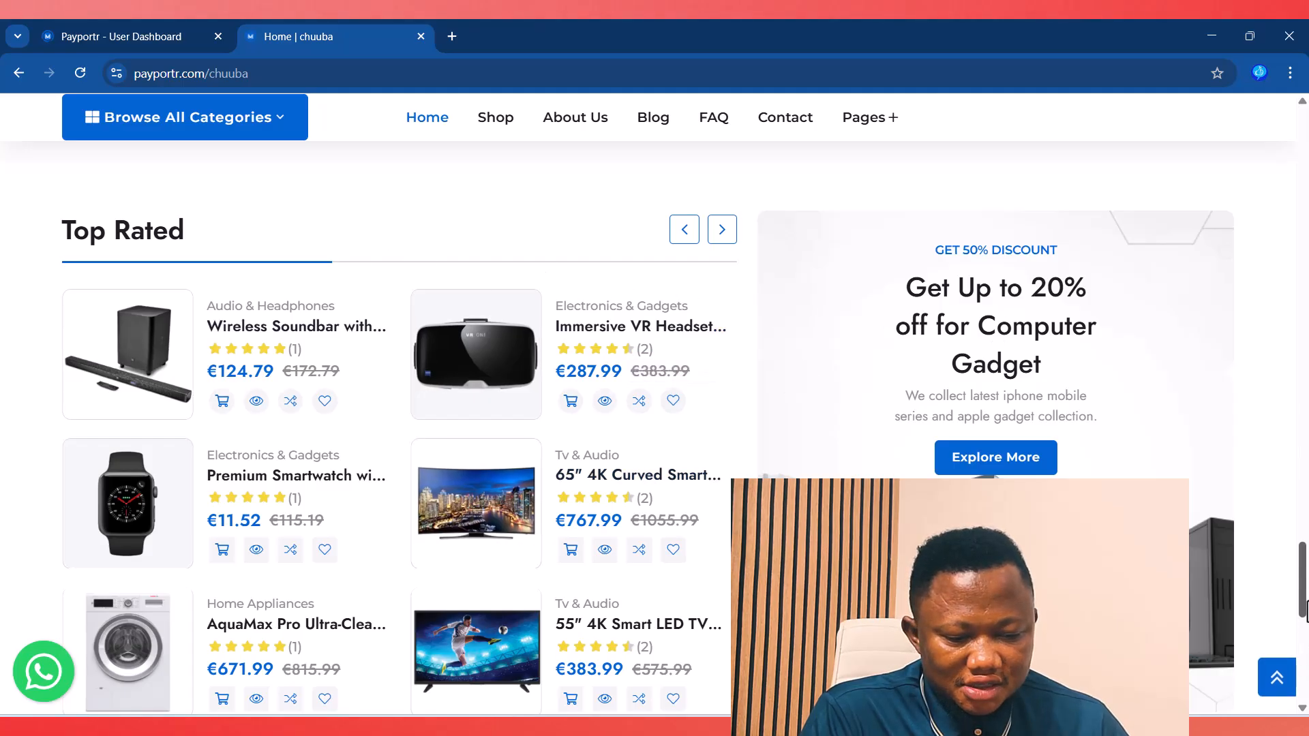
{"action": "left_click_drag", "start_coordinate": [1303, 593], "coordinate": [1304, 505]}
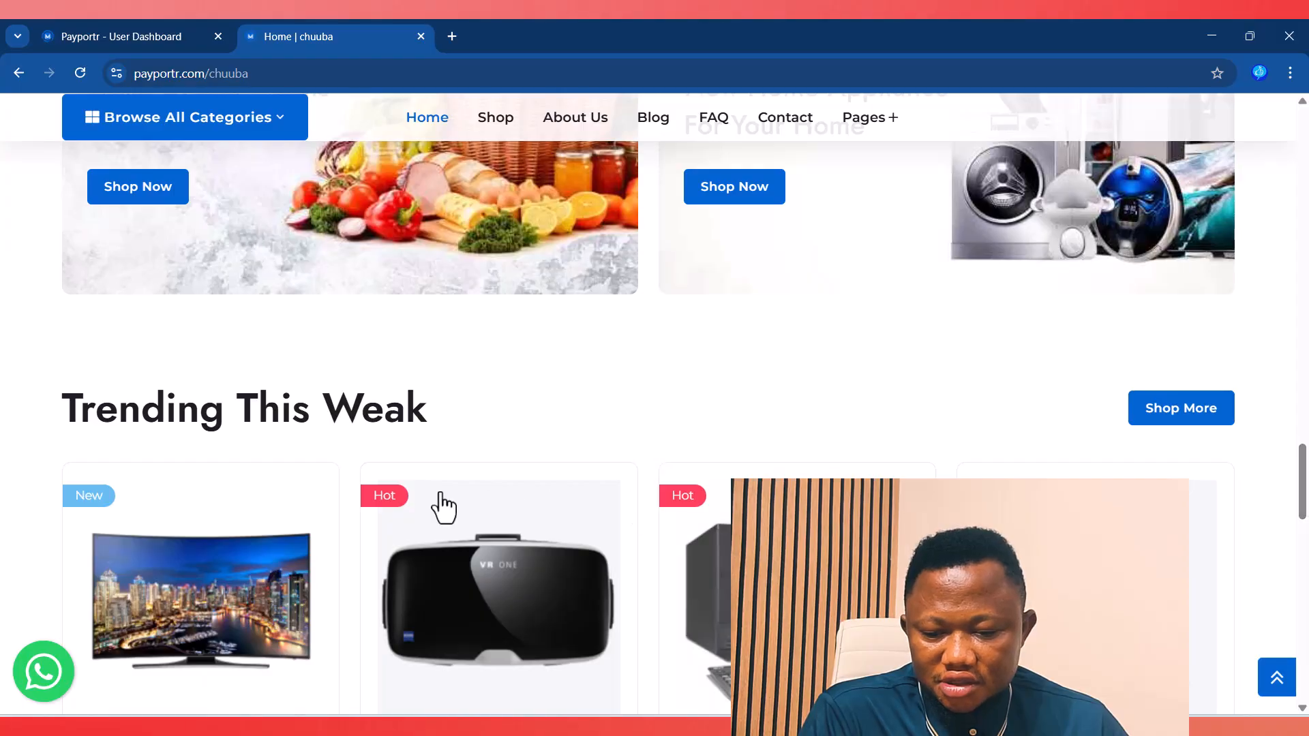
{"action": "left_click_drag", "start_coordinate": [70, 414], "coordinate": [740, 384]}
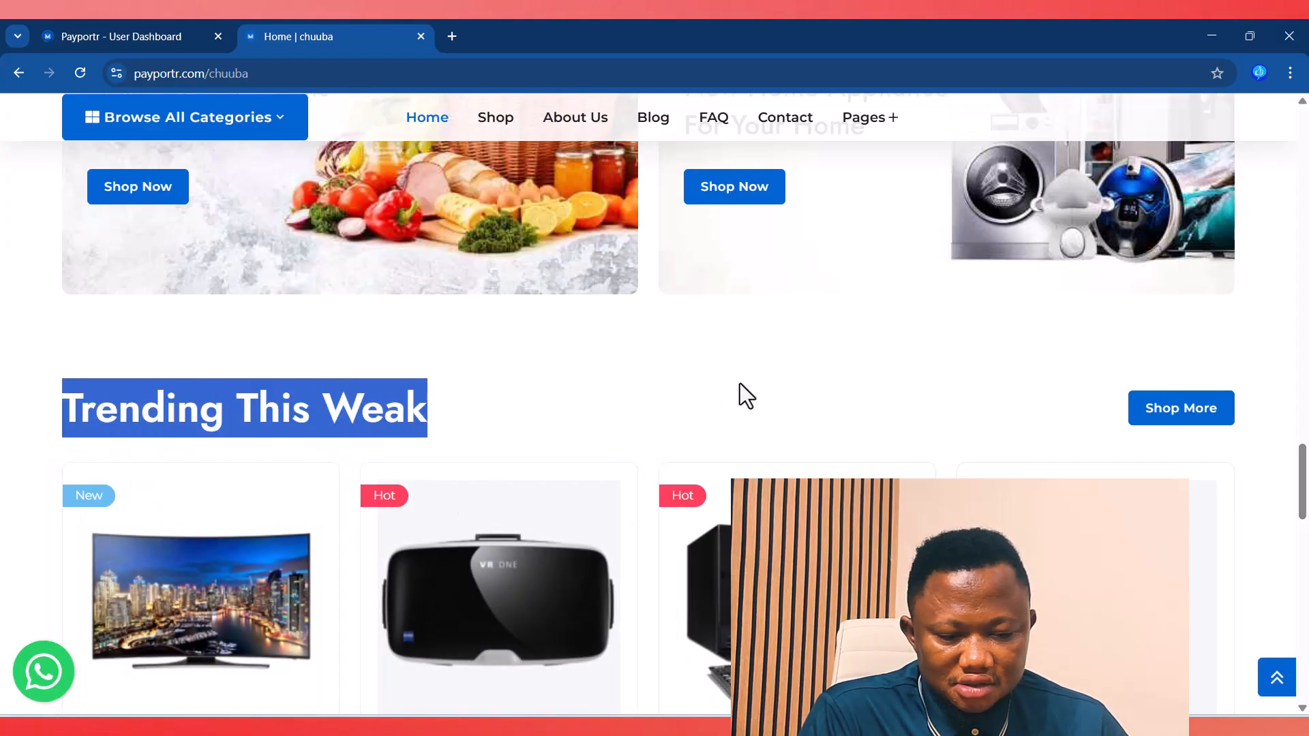
{"action": "left_click", "coordinate": [92, 32]}
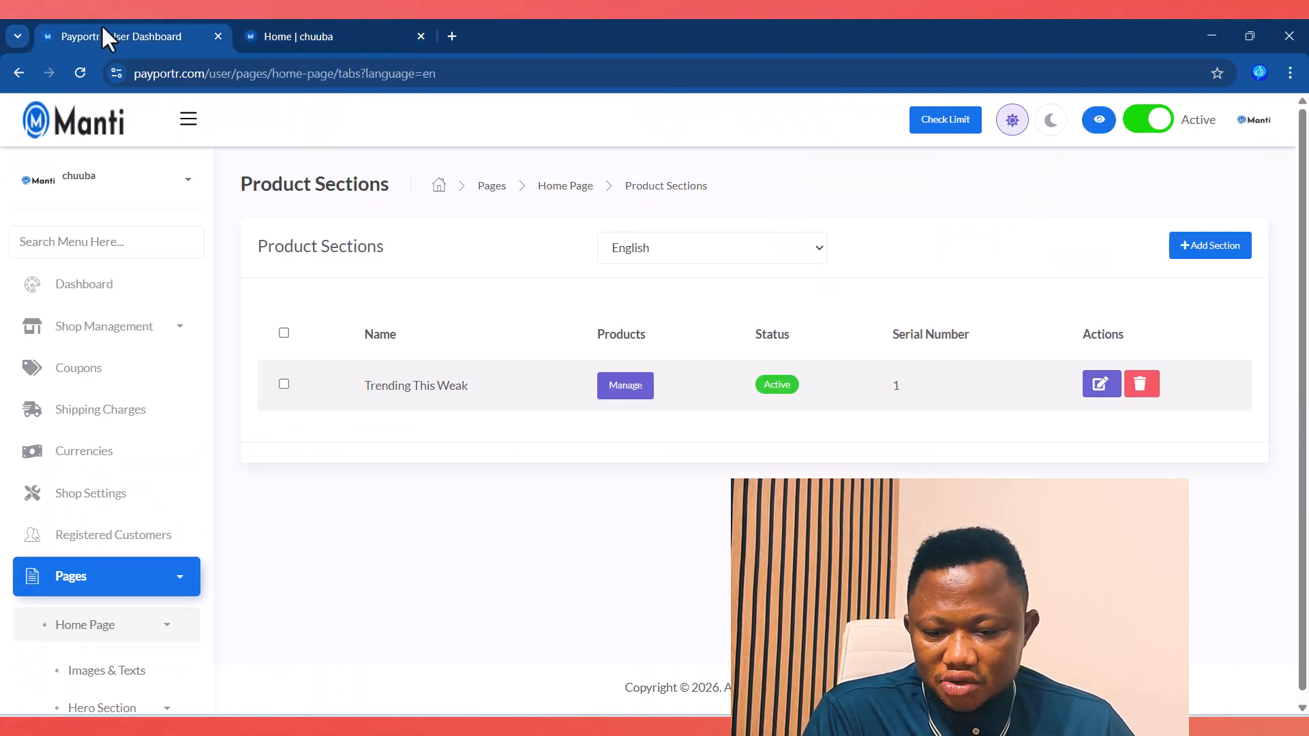
{"action": "scroll", "coordinate": [117, 389], "scroll_direction": "down", "scroll_amount": 6}
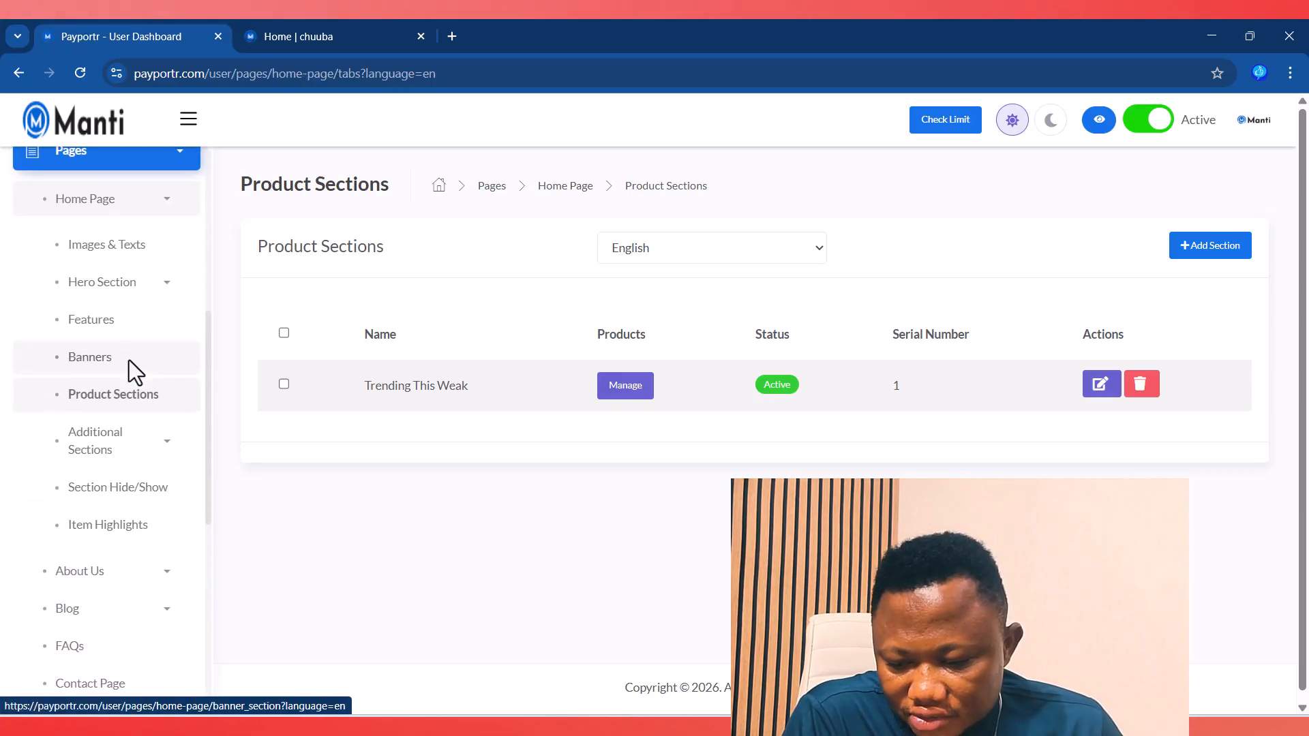
{"action": "scroll", "coordinate": [129, 368], "scroll_direction": "down", "scroll_amount": 1}
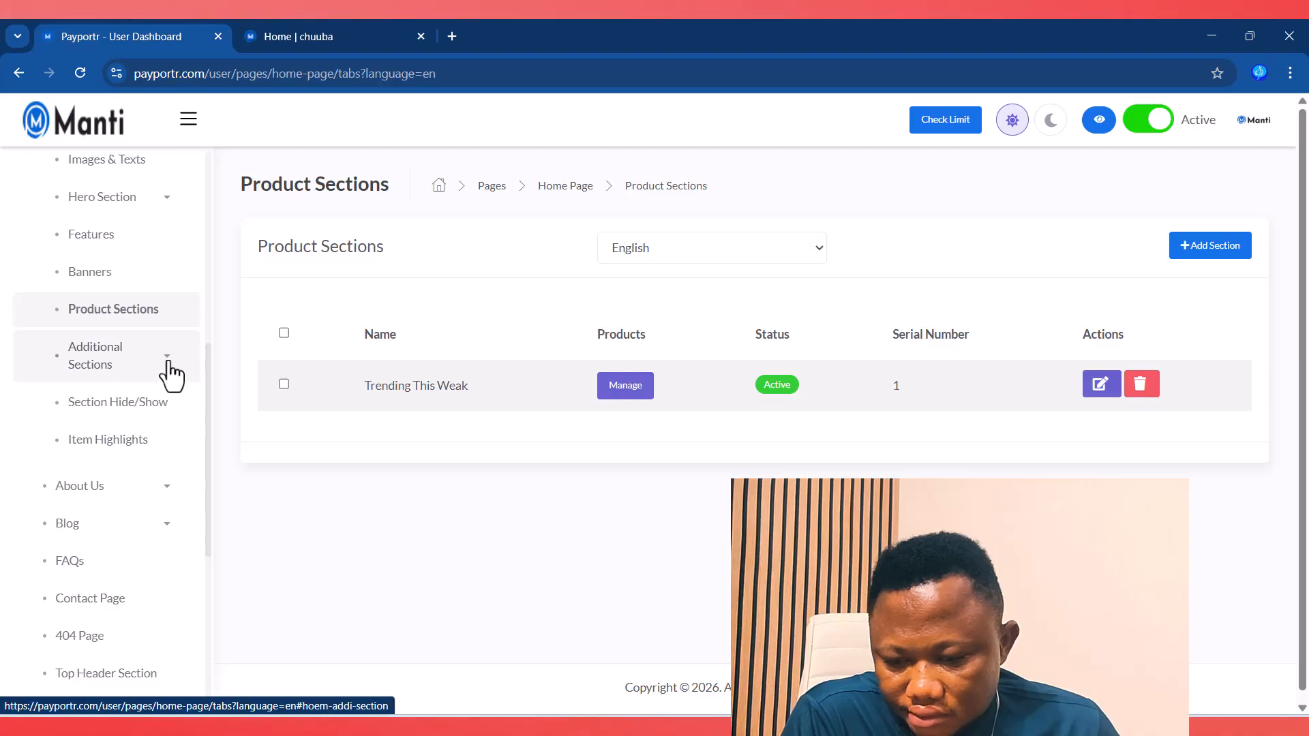
Step: Expand and collapse Additional Sections, then scroll the sidebar down to Menu Builder
{"action": "left_click", "coordinate": [170, 373]}
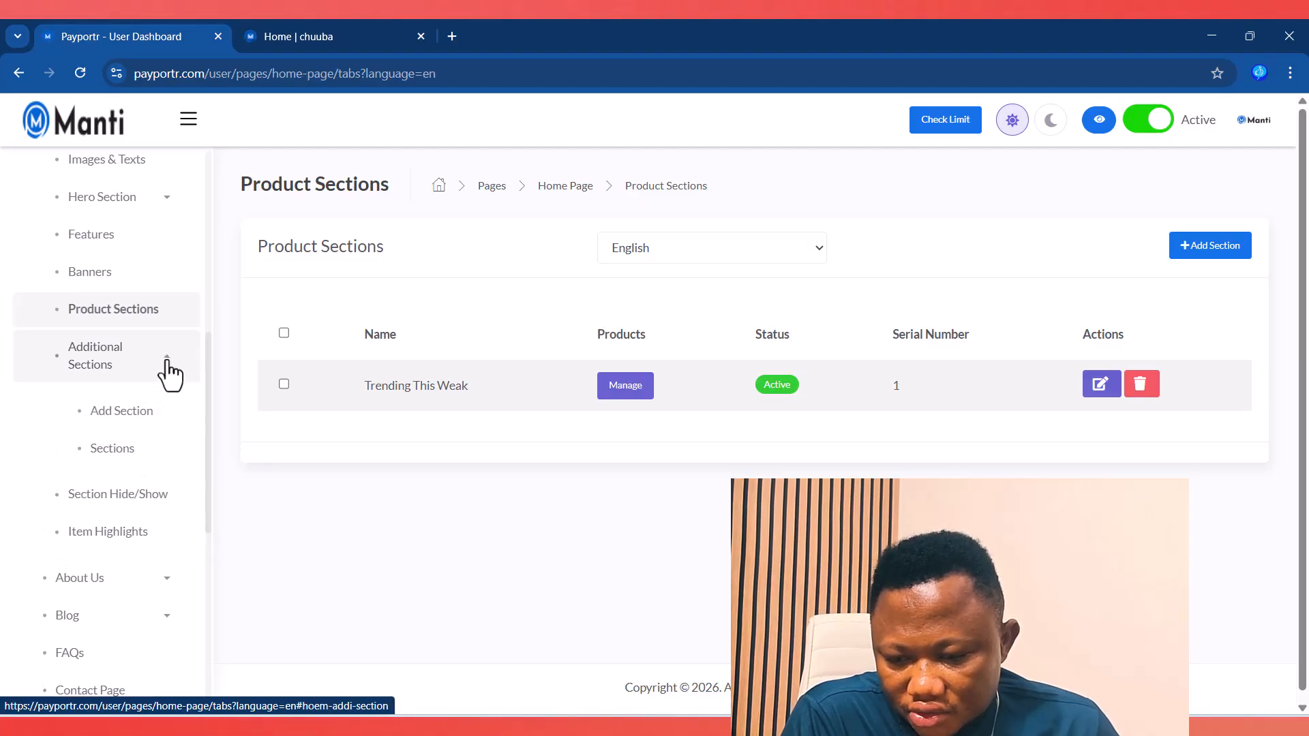
{"action": "left_click", "coordinate": [170, 375]}
{"action": "scroll", "coordinate": [164, 440], "scroll_direction": "down", "scroll_amount": 5}
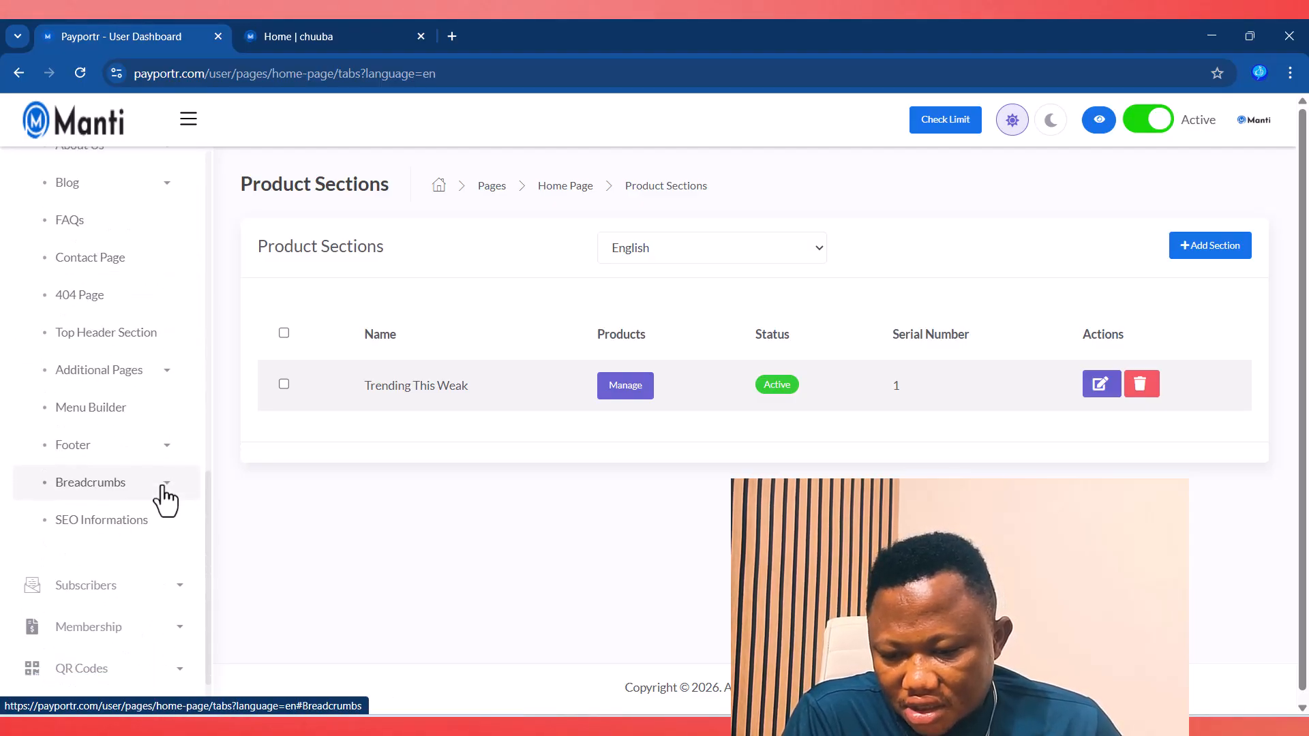
{"action": "scroll", "coordinate": [167, 566], "scroll_direction": "down", "scroll_amount": 1}
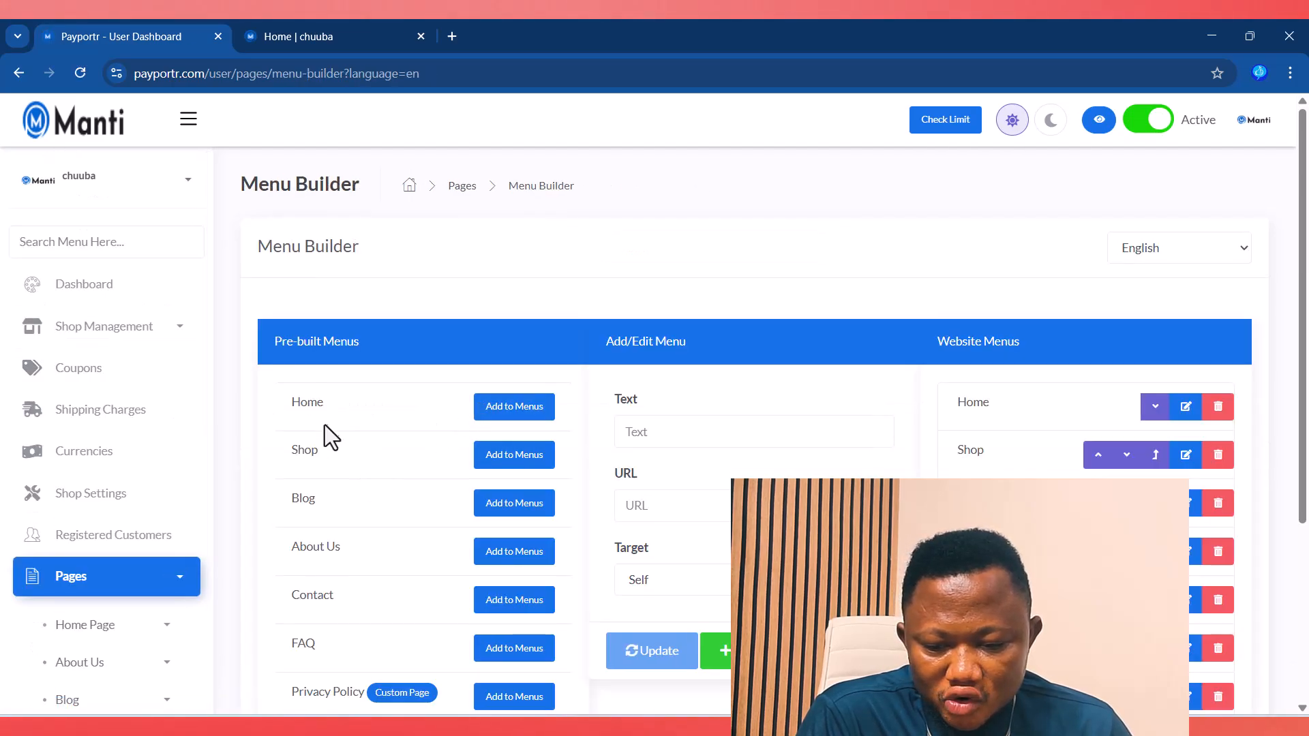
Step: Compare the Menu Builder's menus with the storefront's navigation menu
{"action": "left_click", "coordinate": [345, 34]}
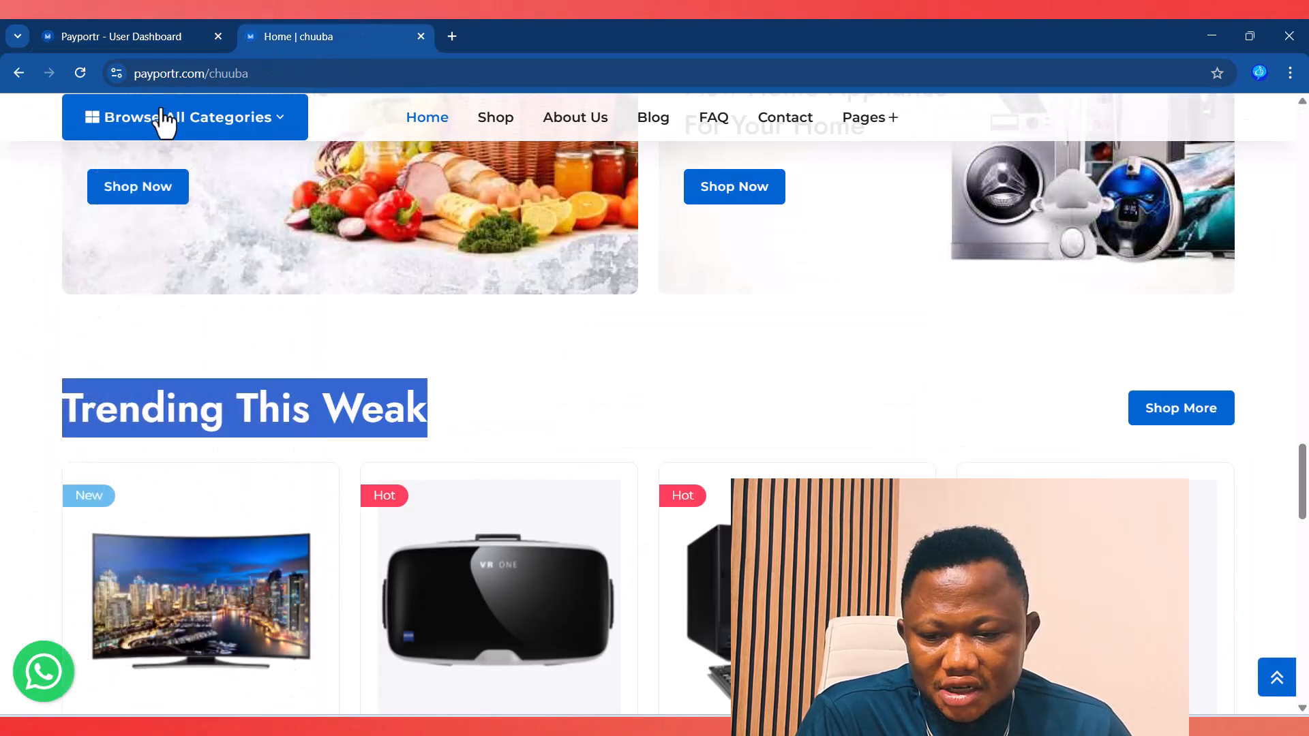
{"action": "left_click", "coordinate": [116, 38]}
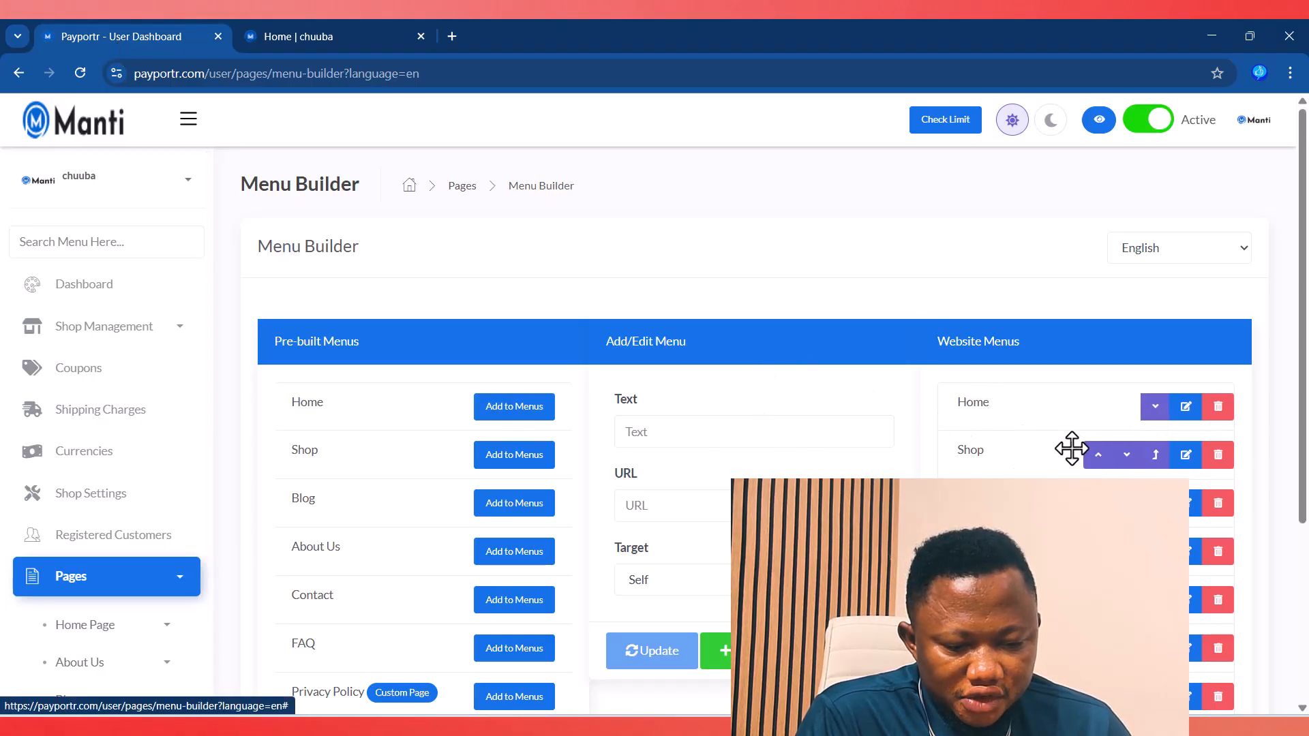
{"action": "scroll", "coordinate": [750, 409], "scroll_direction": "down", "scroll_amount": 1}
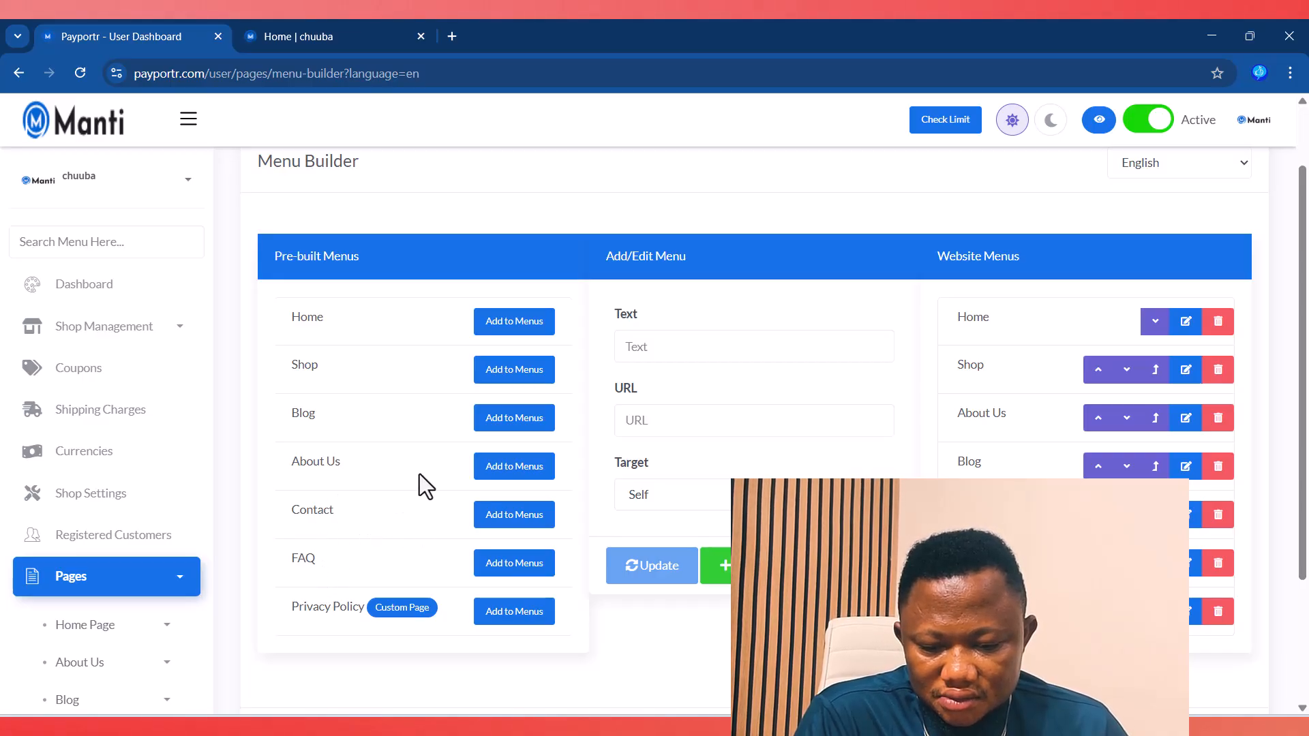
{"action": "left_click", "coordinate": [300, 35]}
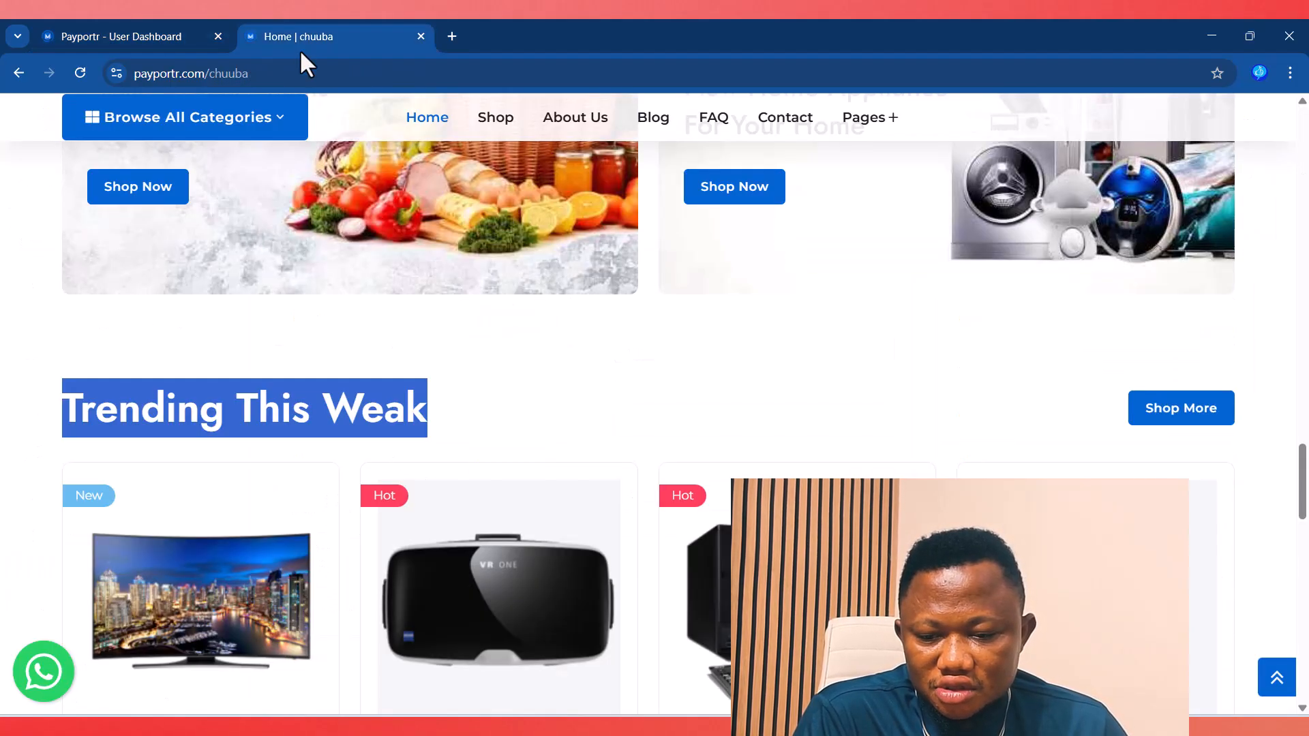
{"action": "left_click", "coordinate": [89, 32]}
{"action": "scroll", "coordinate": [145, 519], "scroll_direction": "down", "scroll_amount": 6}
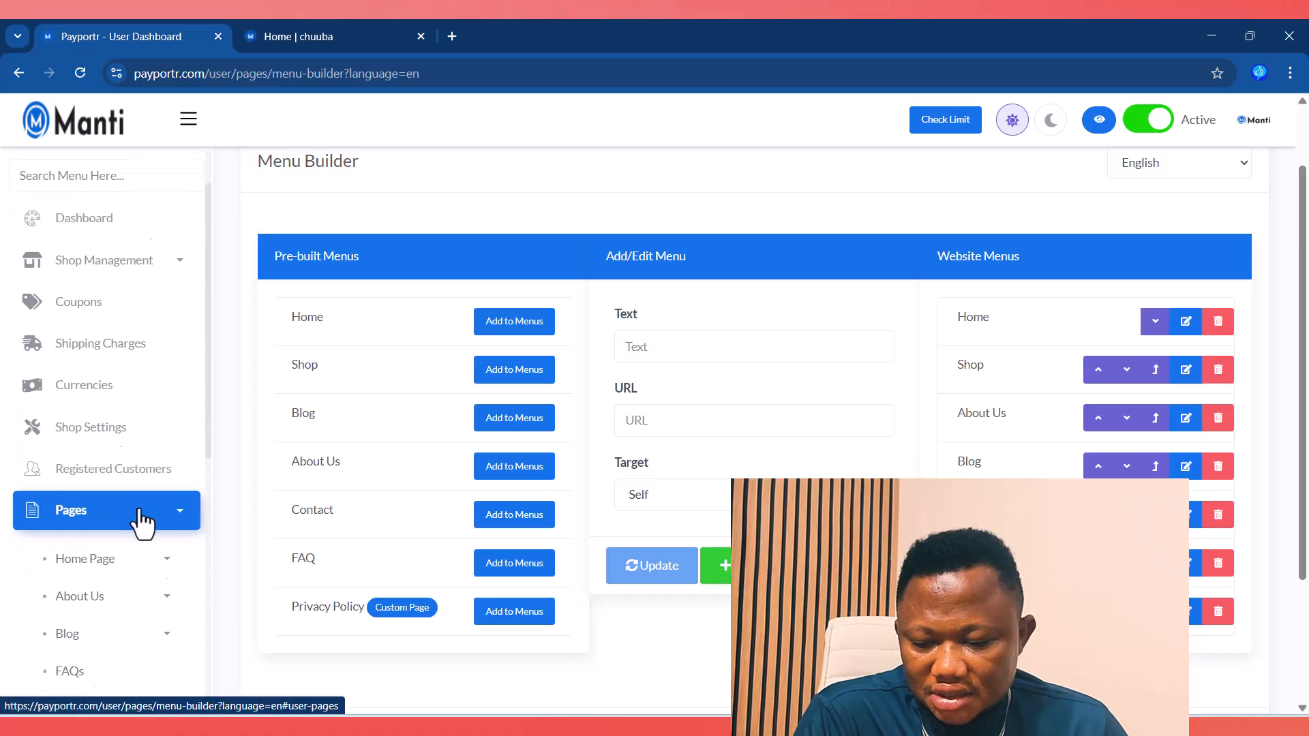
{"action": "scroll", "coordinate": [144, 520], "scroll_direction": "up", "scroll_amount": 1}
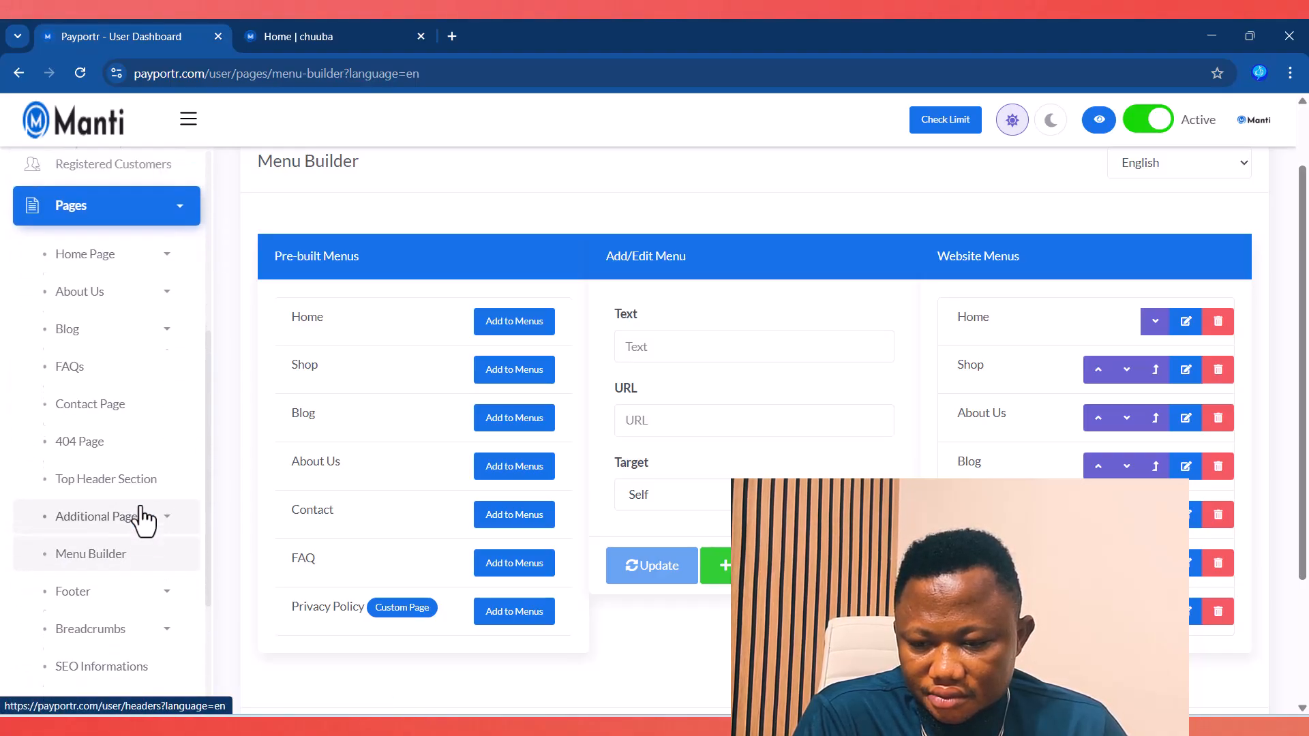
{"action": "scroll", "coordinate": [143, 518], "scroll_direction": "down", "scroll_amount": 4}
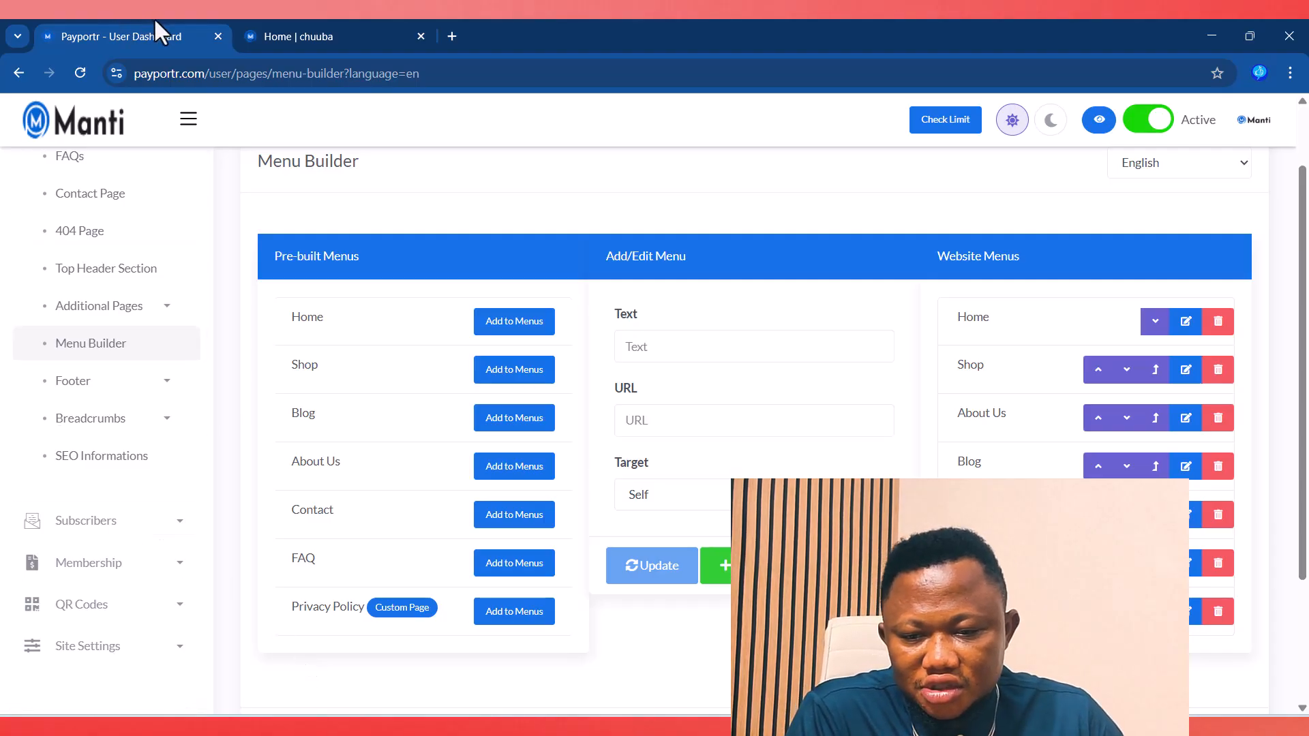
Step: Expand Footer and inspect the storefront footer's Quick Links and Contact Us columns
{"action": "left_click", "coordinate": [163, 382]}
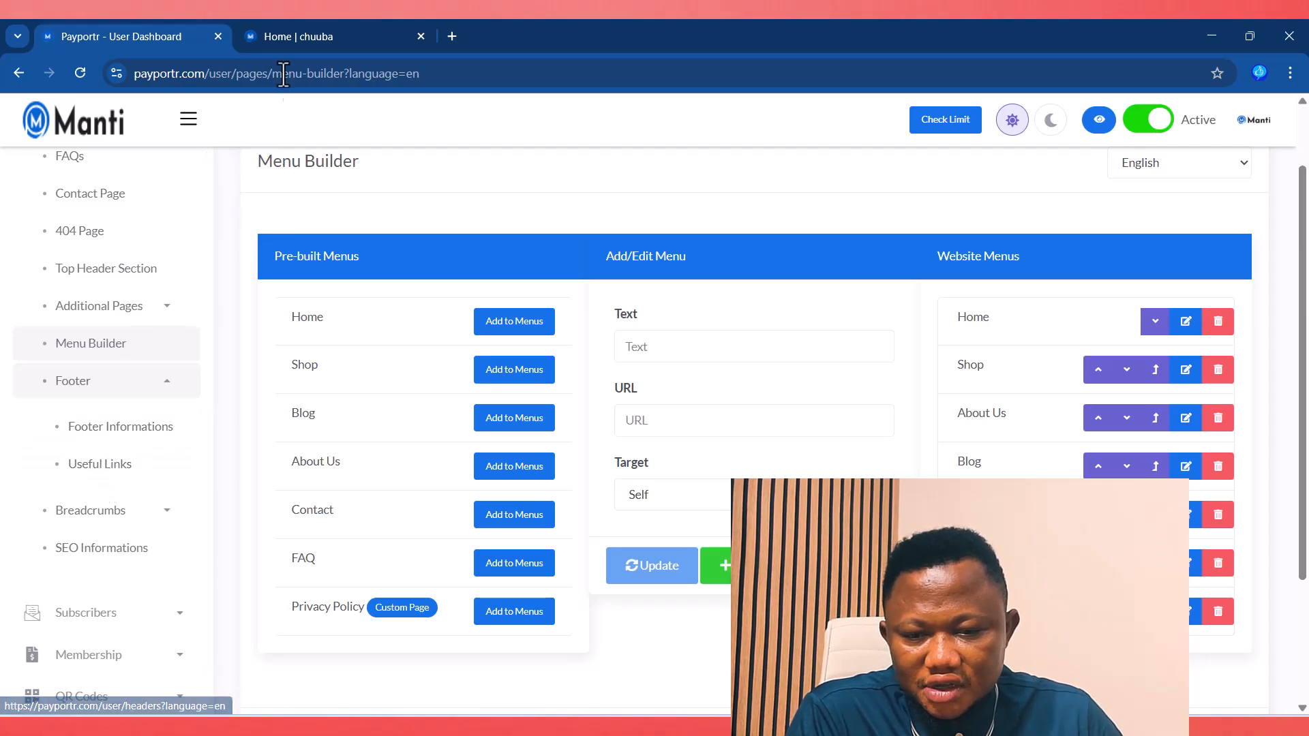
{"action": "left_click", "coordinate": [303, 41]}
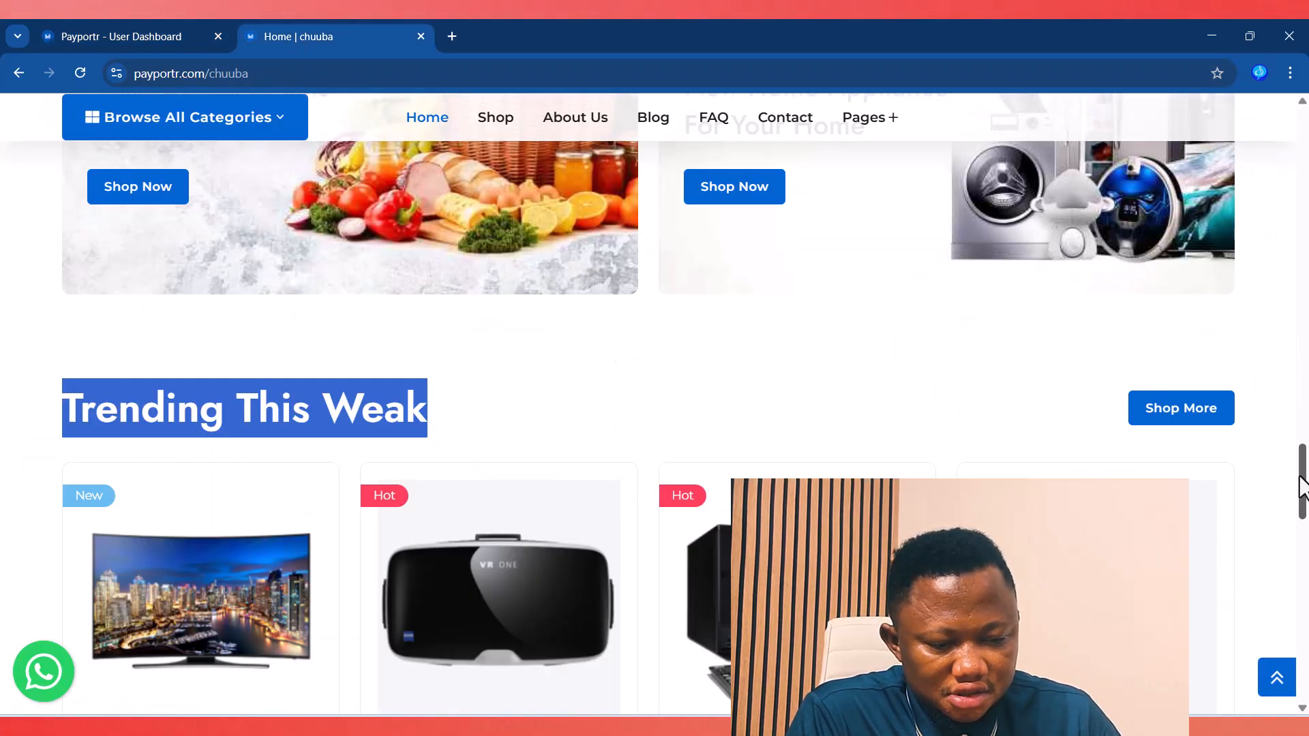
{"action": "left_click_drag", "start_coordinate": [1303, 487], "coordinate": [1248, 690]}
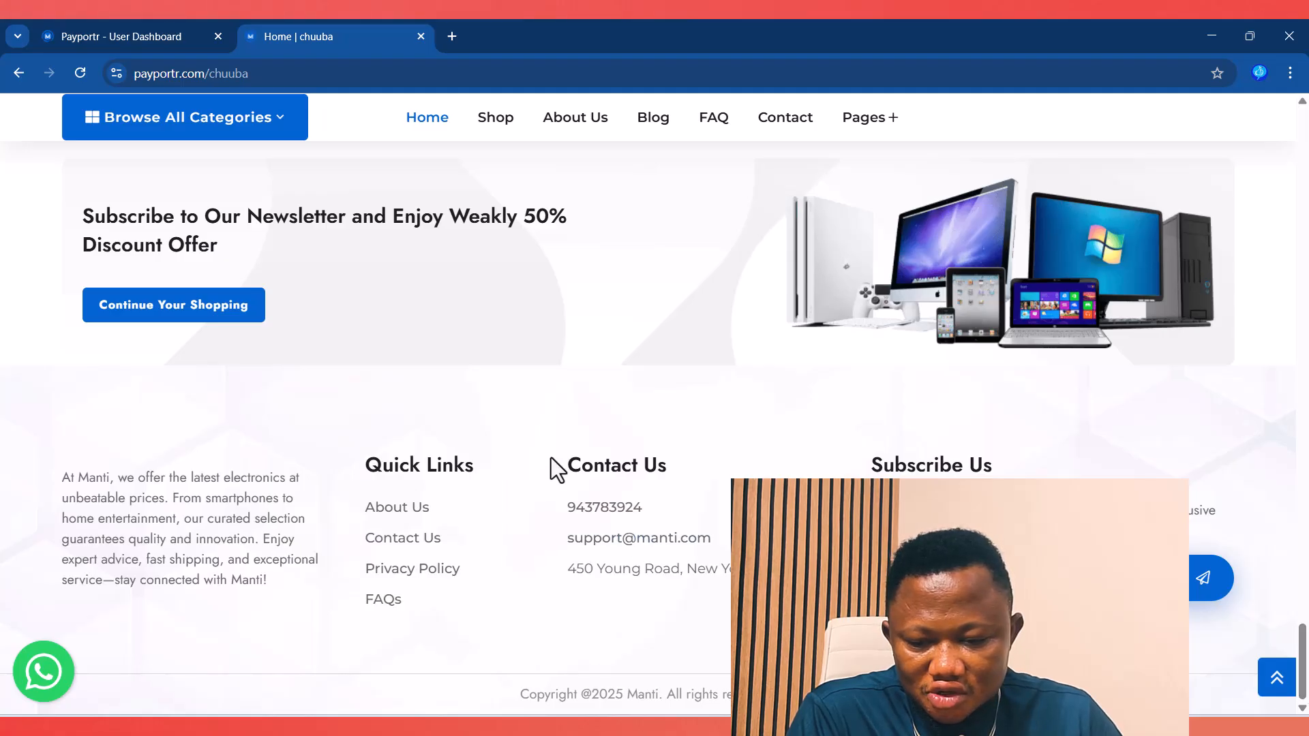
{"action": "left_click_drag", "start_coordinate": [566, 463], "coordinate": [669, 467]}
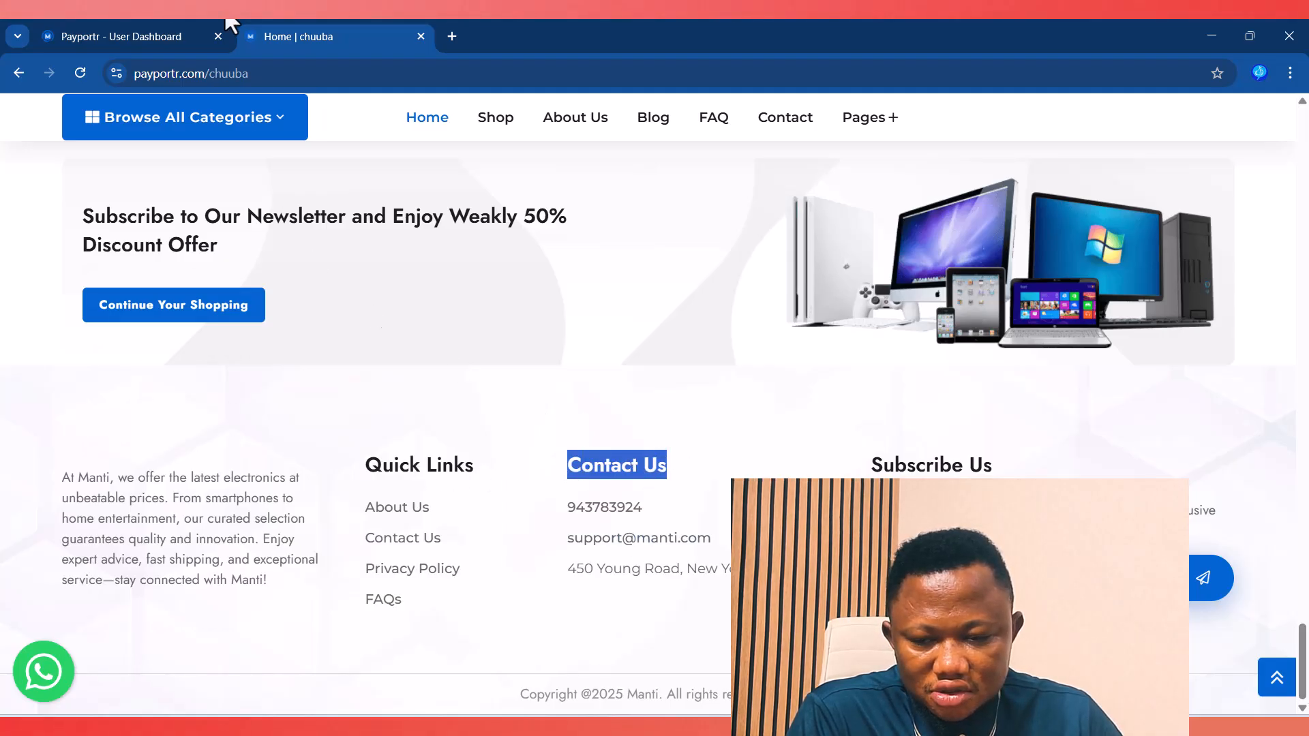
{"action": "left_click", "coordinate": [105, 30]}
Step: Open Useful Links and compare them with the storefront footer's Quick Links
{"action": "left_click", "coordinate": [106, 467]}
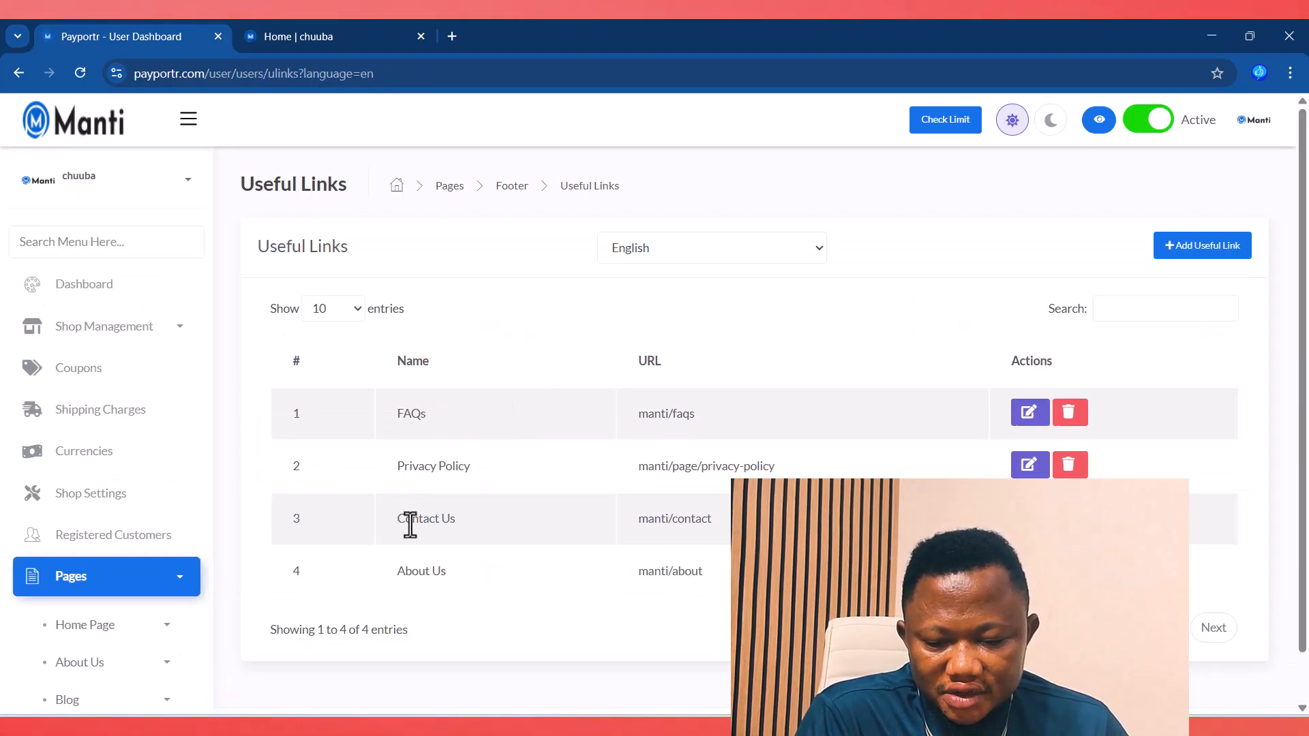
{"action": "left_click", "coordinate": [308, 36]}
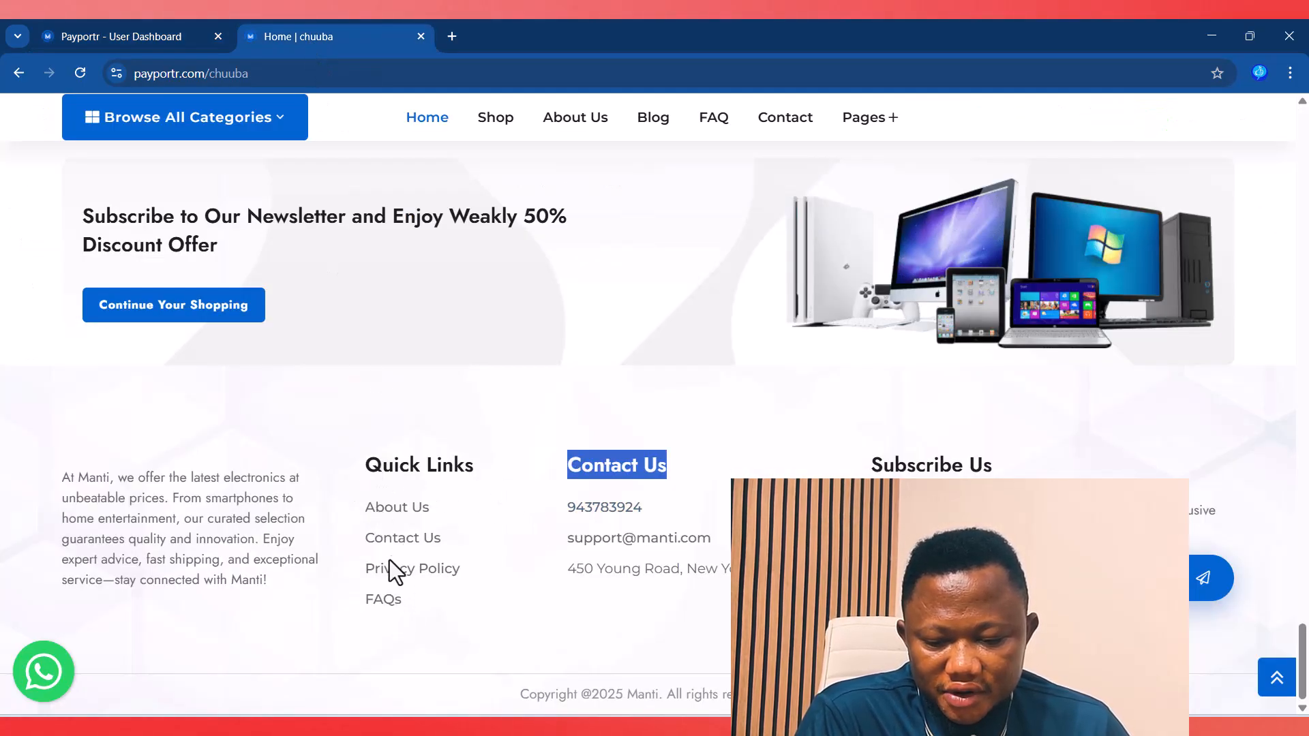
{"action": "left_click", "coordinate": [68, 36]}
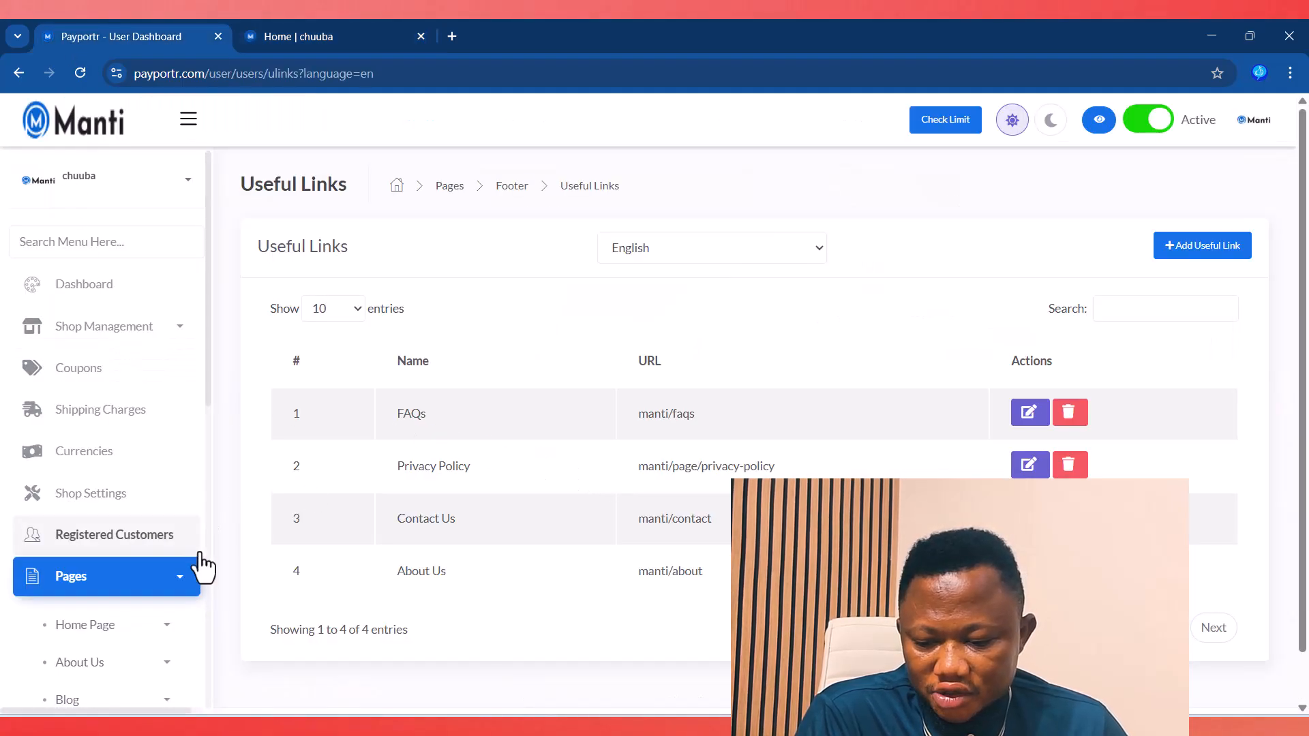
Step: Expand the Breadcrumbs settings in the sidebar
{"action": "scroll", "coordinate": [191, 566], "scroll_direction": "down", "scroll_amount": 6}
{"action": "scroll", "coordinate": [186, 566], "scroll_direction": "down", "scroll_amount": 3}
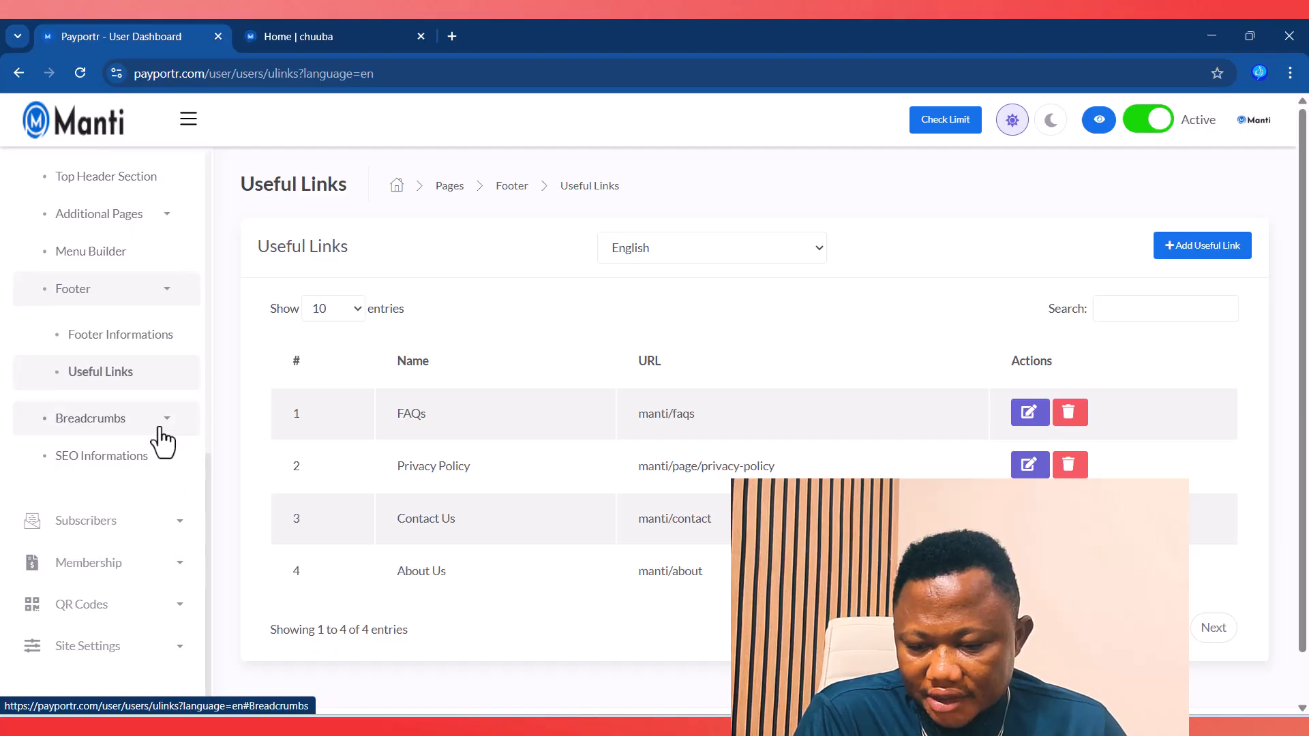
{"action": "left_click", "coordinate": [161, 422]}
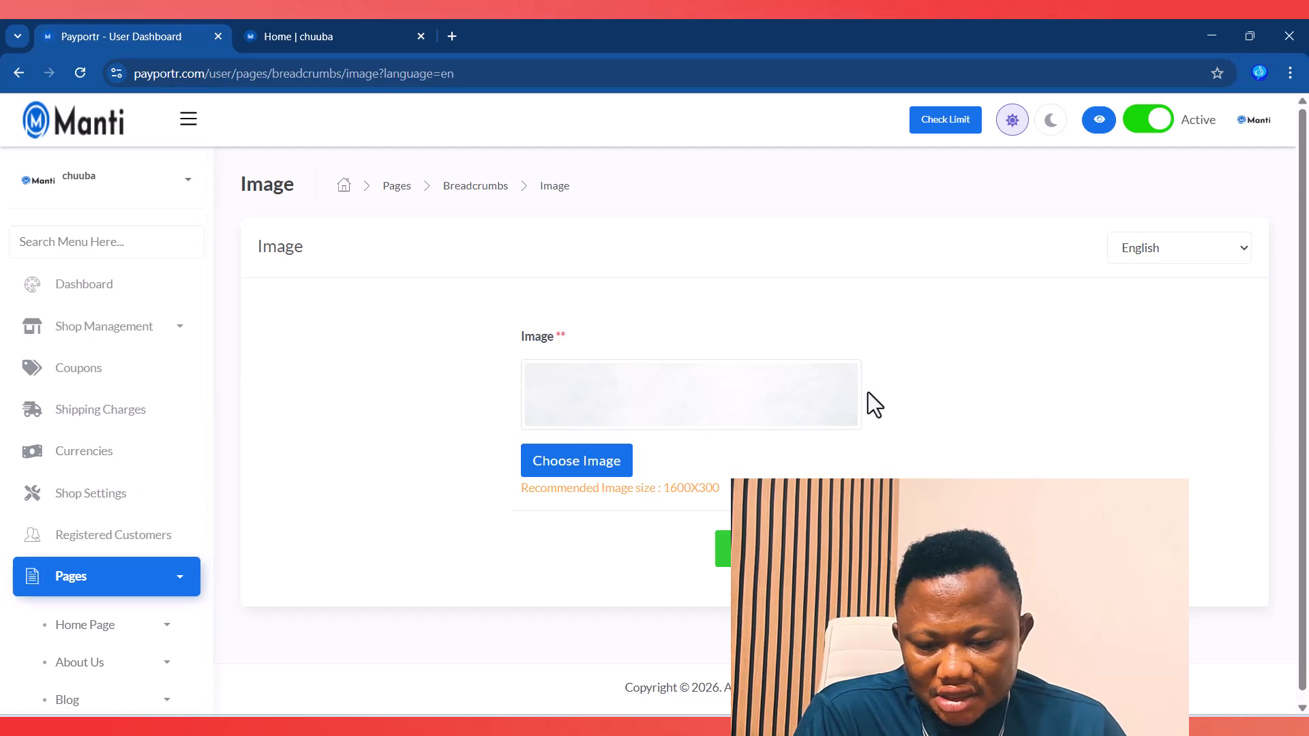
Step: Review the breadcrumb Headings titles such as Blog and About, then open SEO Informations
{"action": "scroll", "coordinate": [105, 503], "scroll_direction": "down", "scroll_amount": 10}
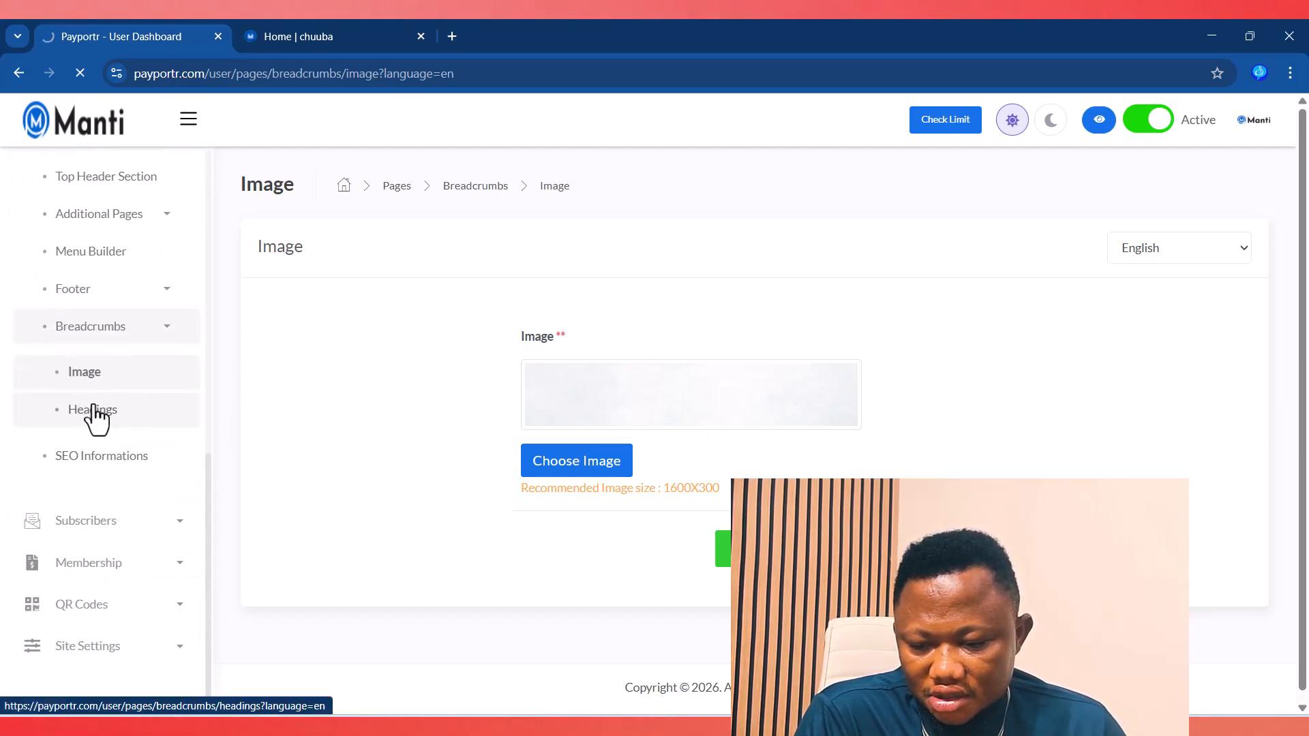
{"action": "left_click", "coordinate": [96, 416]}
{"action": "left_click", "coordinate": [677, 373]}
{"action": "left_click", "coordinate": [446, 455]}
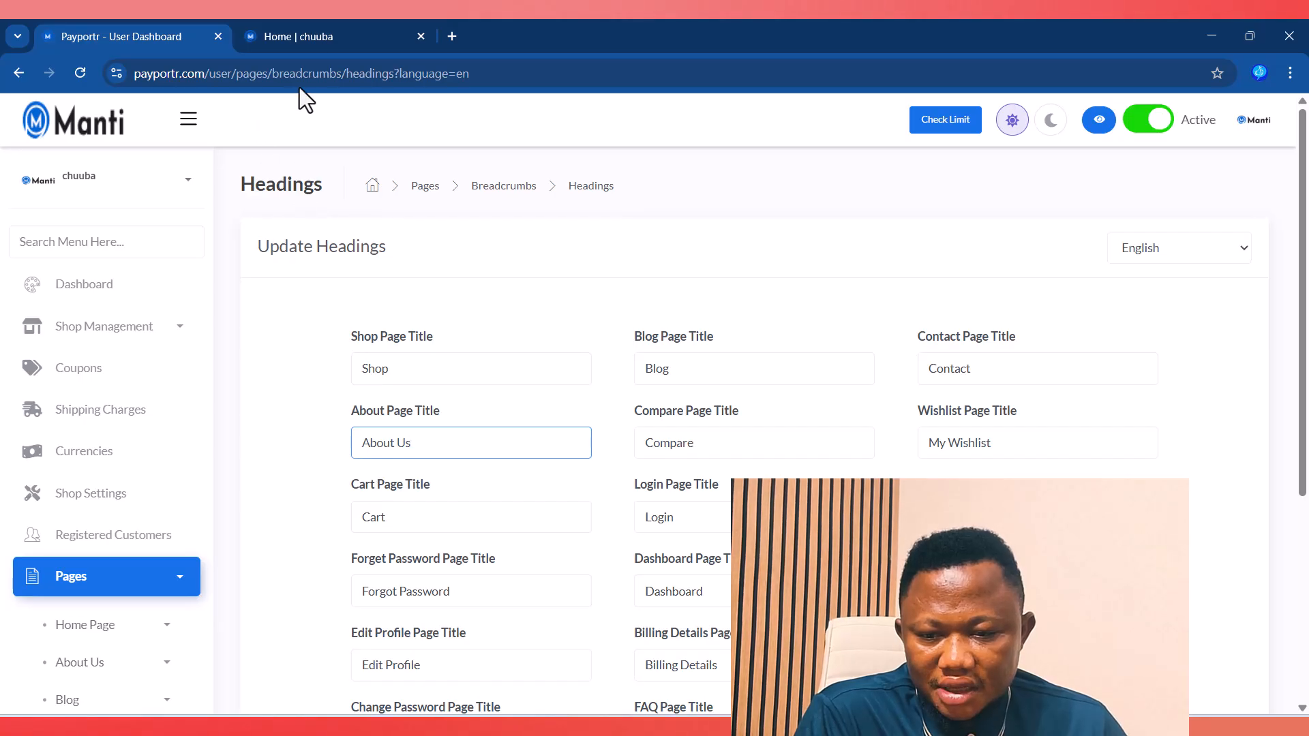
{"action": "scroll", "coordinate": [703, 429], "scroll_direction": "down", "scroll_amount": 3}
{"action": "scroll", "coordinate": [888, 371], "scroll_direction": "up", "scroll_amount": 2}
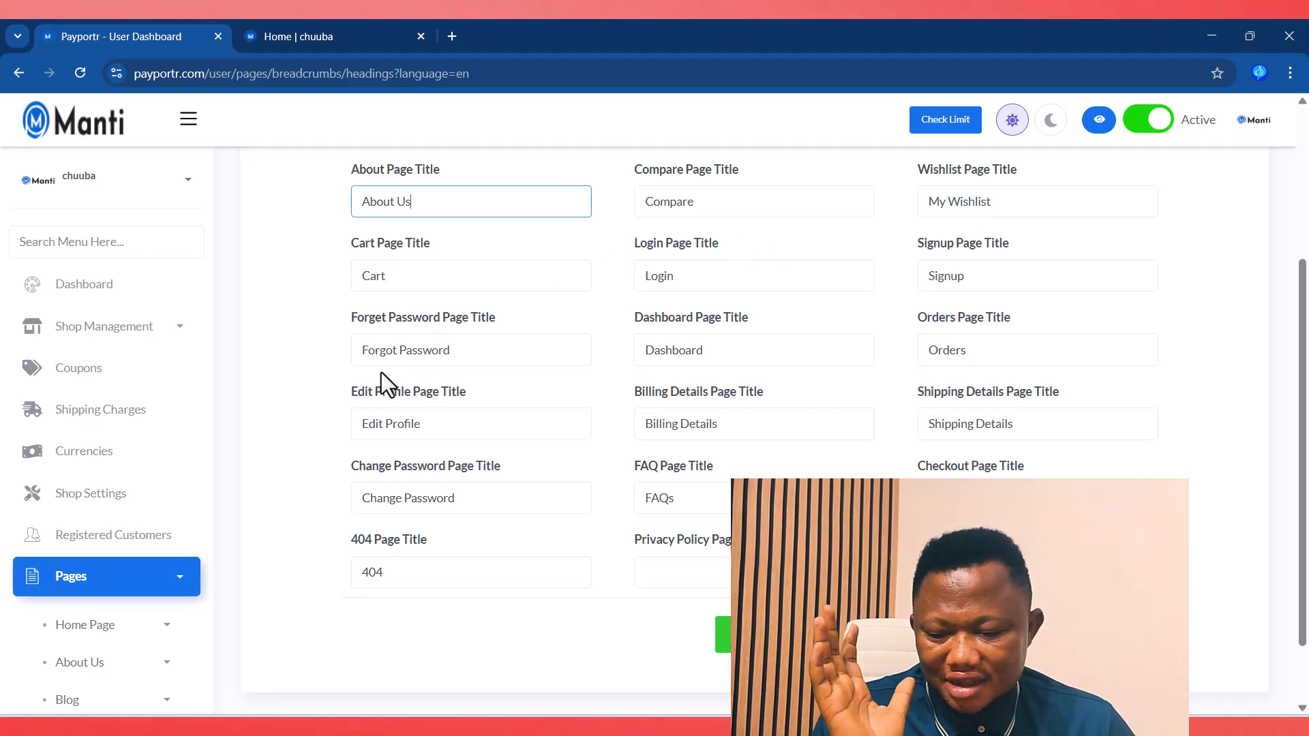
{"action": "scroll", "coordinate": [58, 585], "scroll_direction": "down", "scroll_amount": 4}
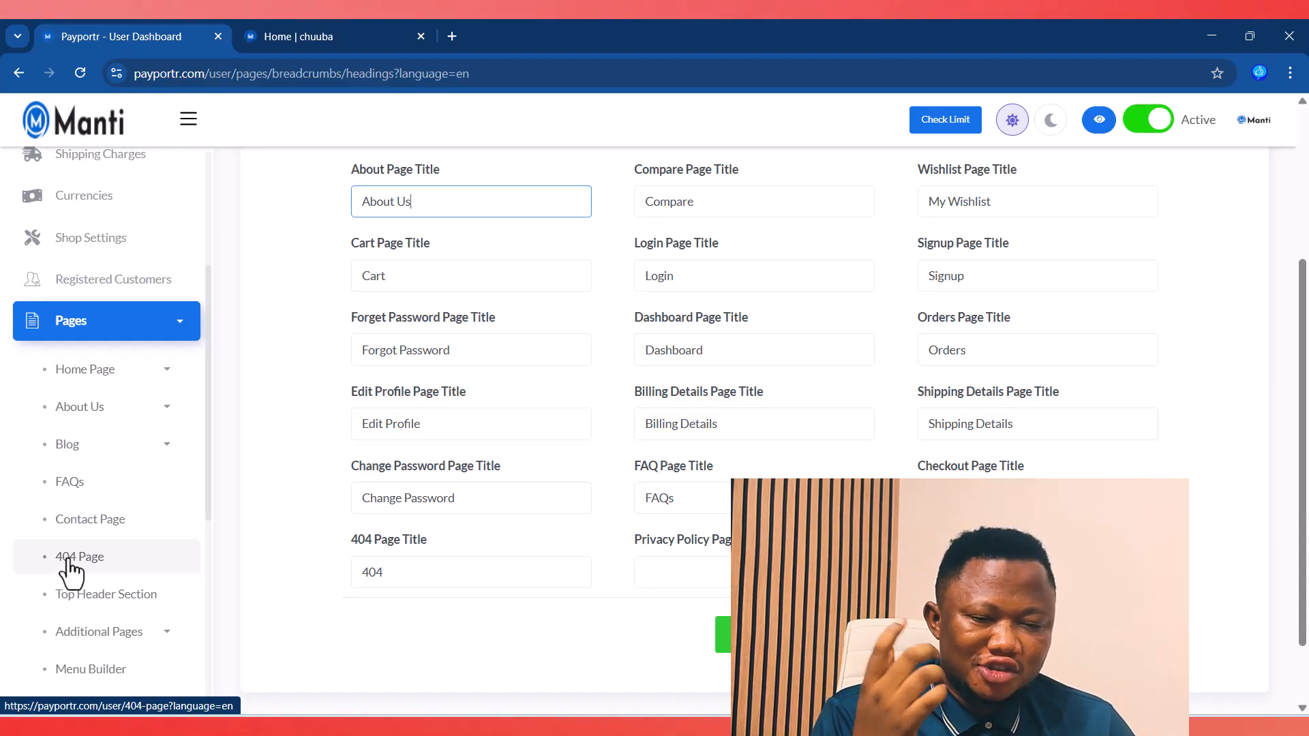
{"action": "scroll", "coordinate": [67, 566], "scroll_direction": "down", "scroll_amount": 6}
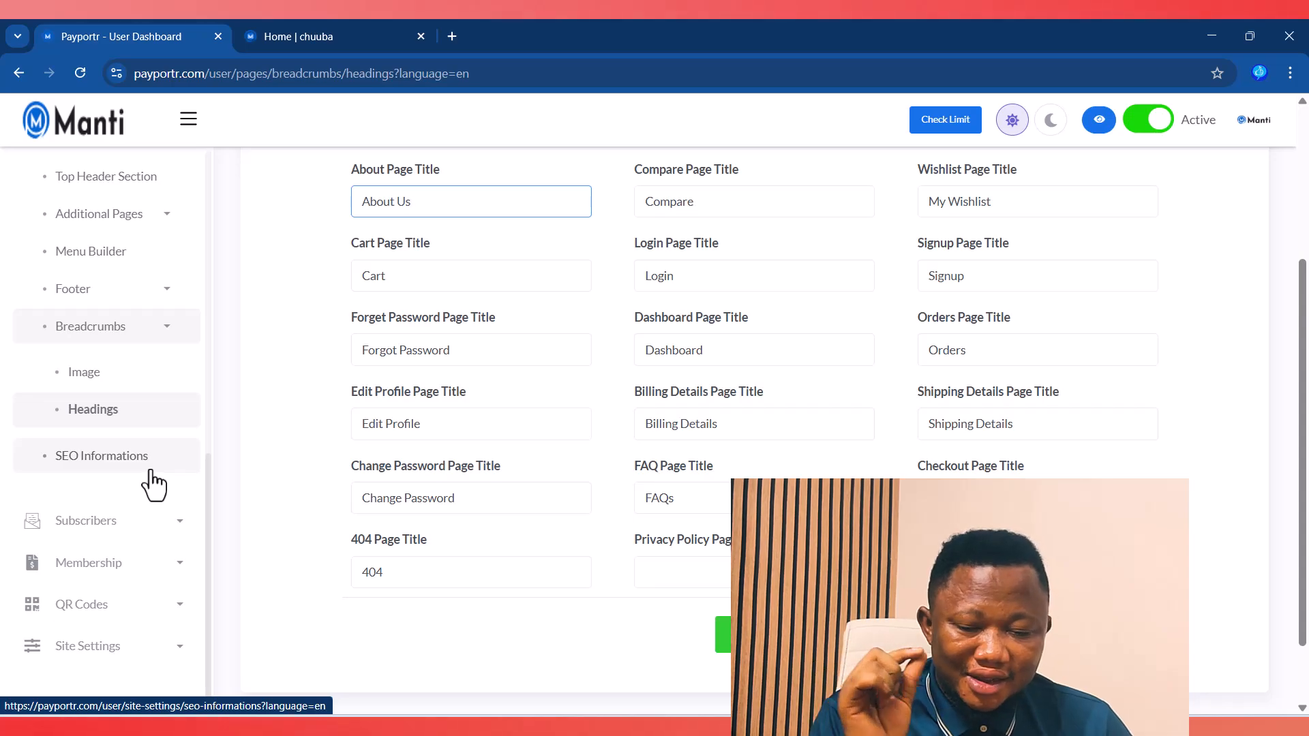
{"action": "scroll", "coordinate": [99, 485], "scroll_direction": "down", "scroll_amount": 1}
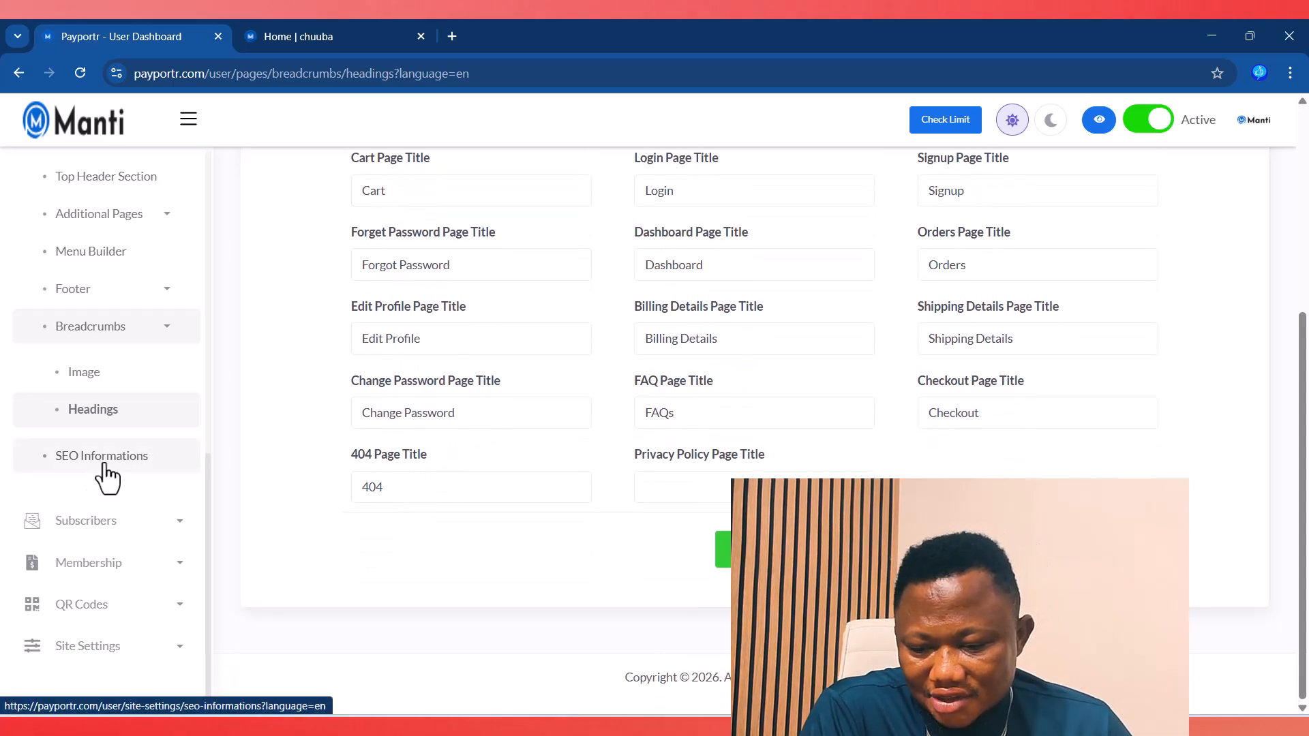
{"action": "left_click", "coordinate": [105, 465]}
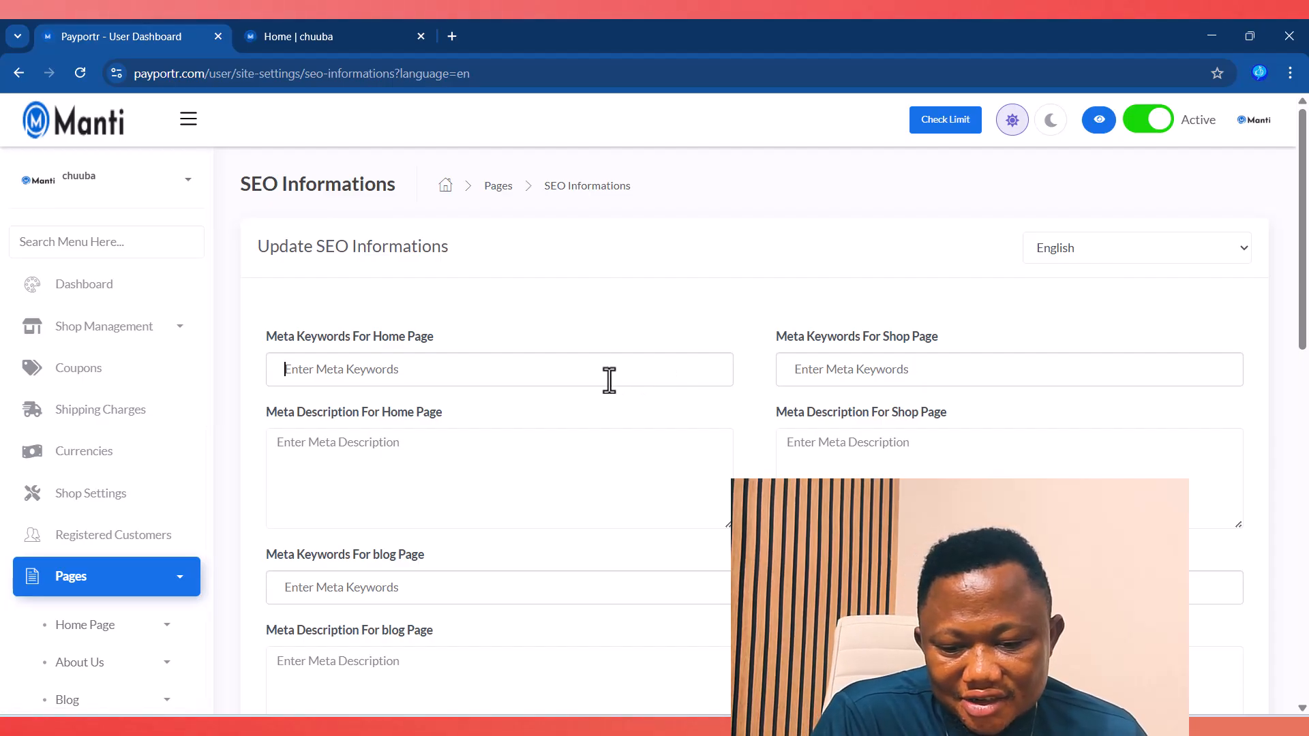
Step: Scroll through each page's empty meta keyword and description fields, including forget password
{"action": "scroll", "coordinate": [609, 380], "scroll_direction": "down", "scroll_amount": 7}
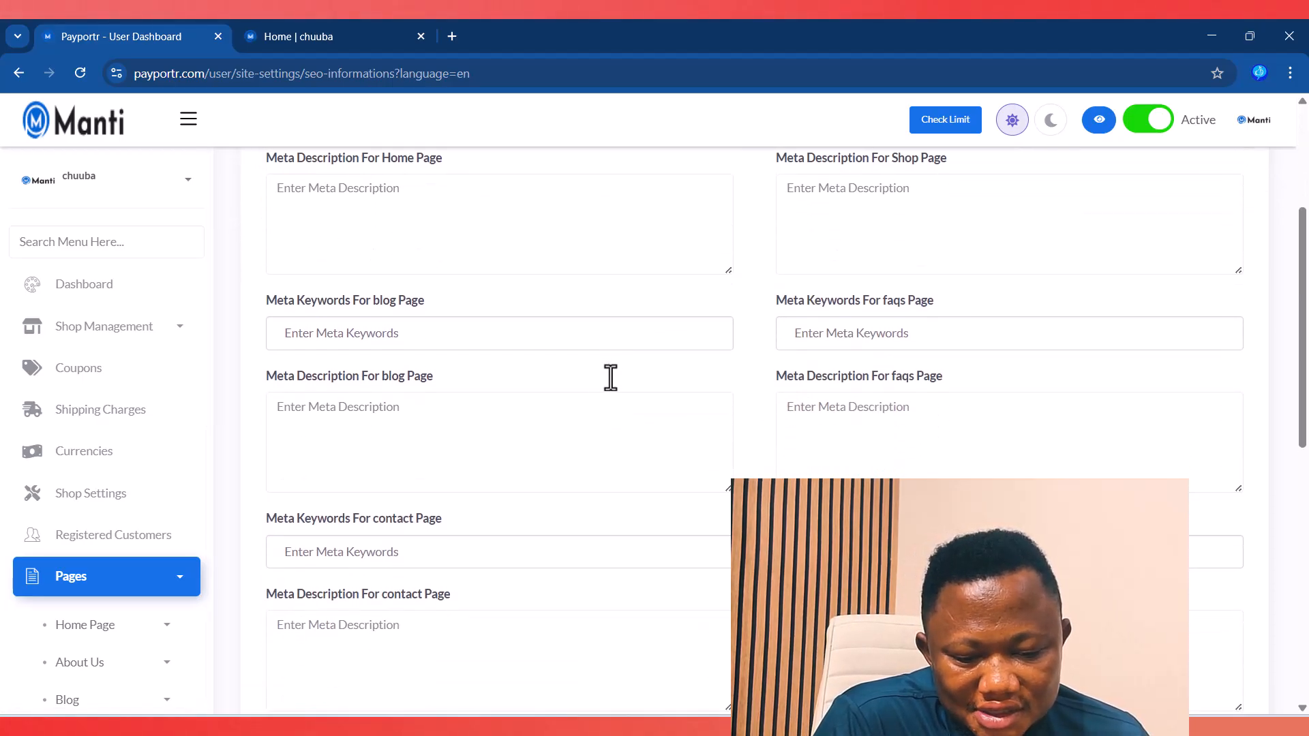
{"action": "scroll", "coordinate": [613, 374], "scroll_direction": "down", "scroll_amount": 2}
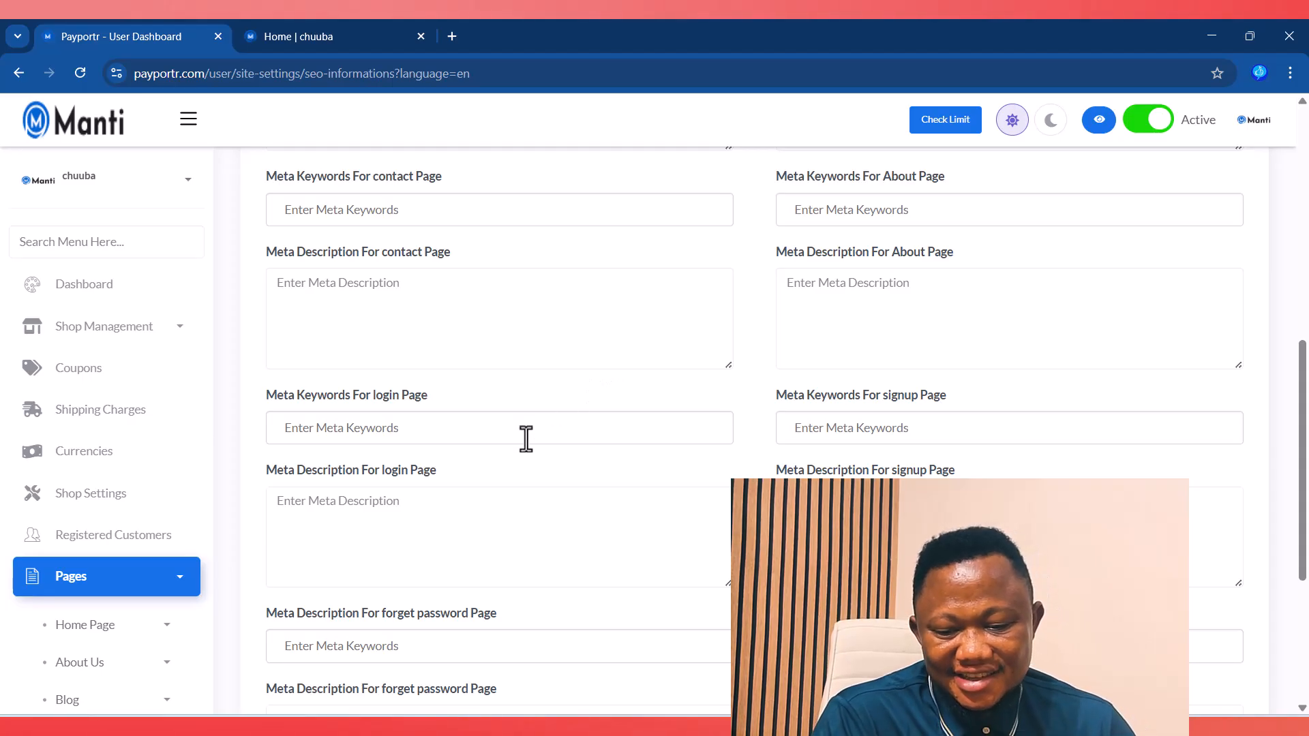
{"action": "scroll", "coordinate": [526, 439], "scroll_direction": "down", "scroll_amount": 5}
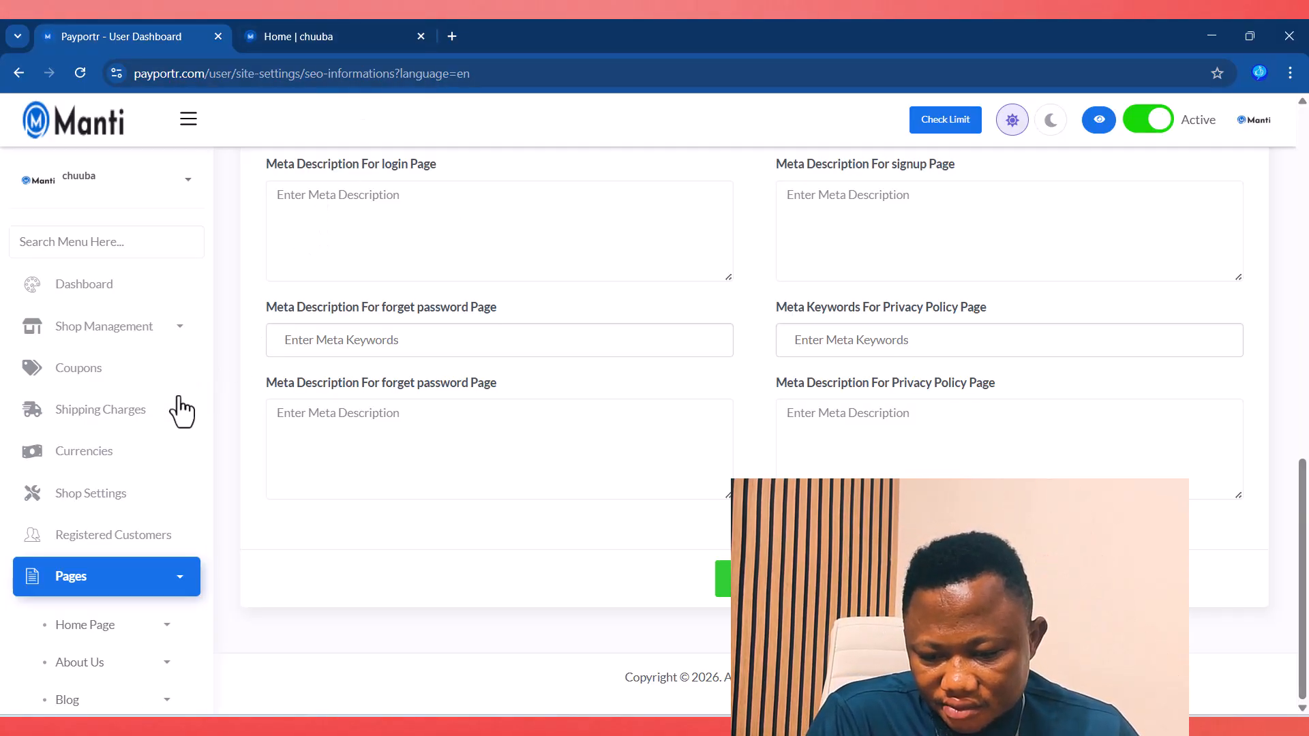
{"action": "scroll", "coordinate": [171, 422], "scroll_direction": "down", "scroll_amount": 3}
{"action": "left_click", "coordinate": [351, 438]}
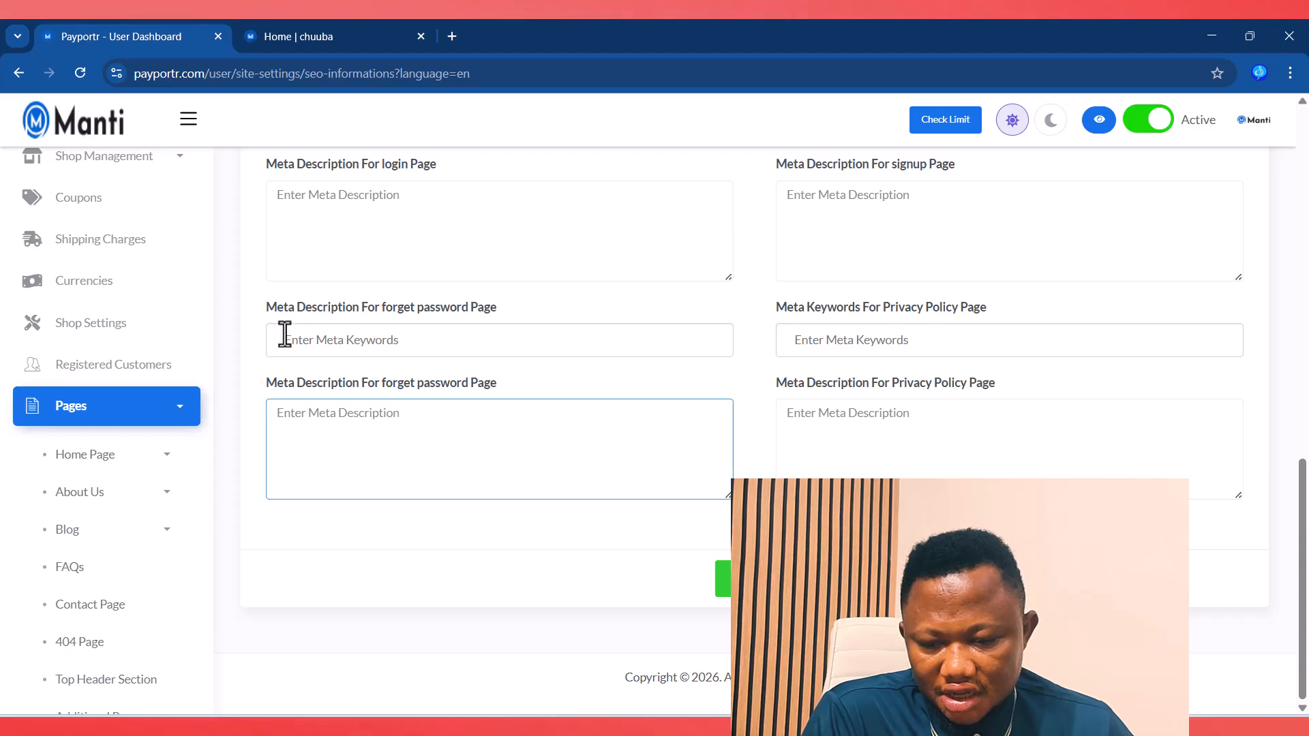
{"action": "scroll", "coordinate": [154, 429], "scroll_direction": "down", "scroll_amount": 5}
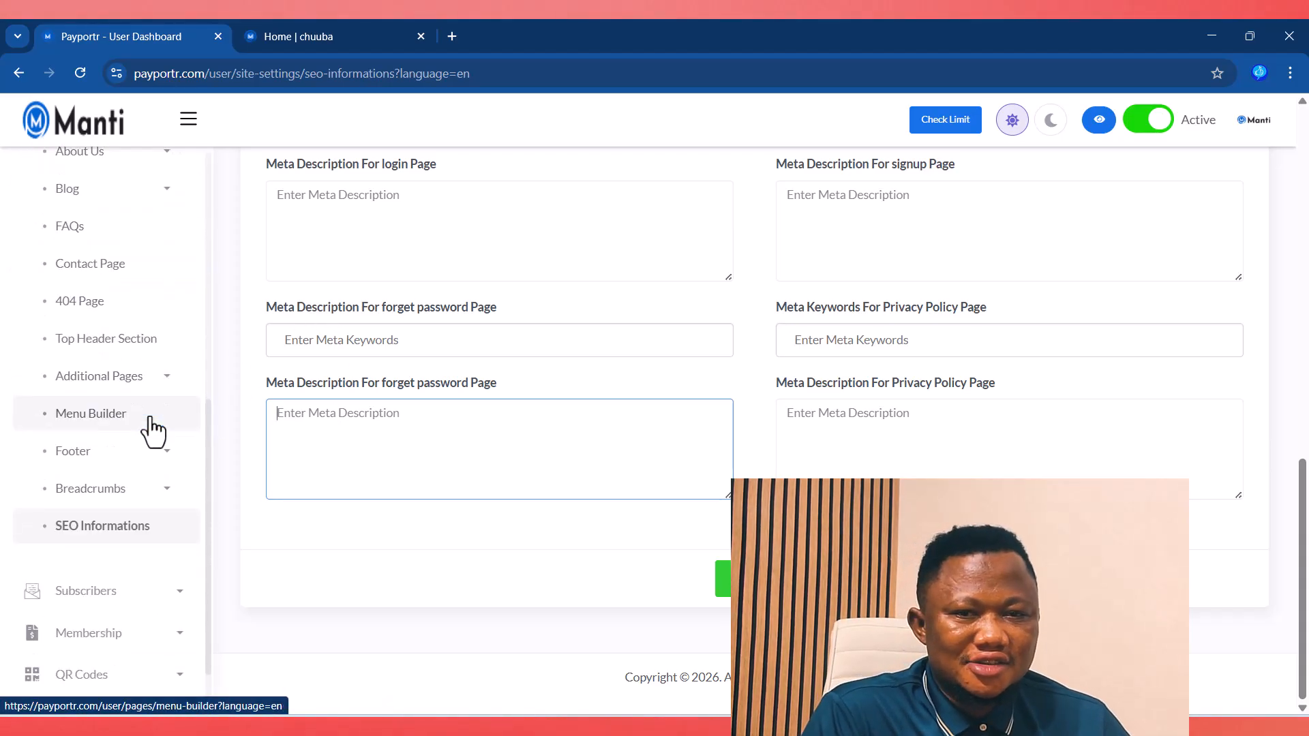
{"action": "scroll", "coordinate": [142, 467], "scroll_direction": "down", "scroll_amount": 1}
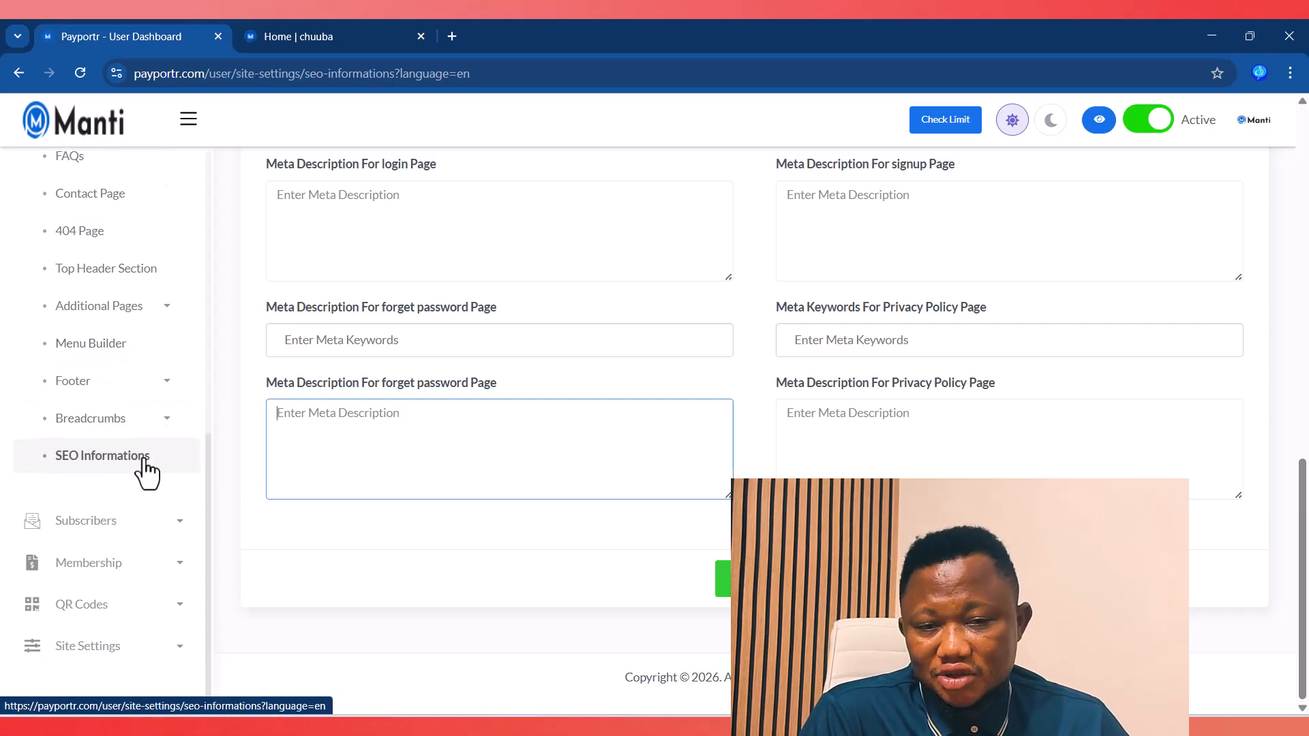
Step: Expand Subscribers, then return to the storefront home page footer
{"action": "left_click", "coordinate": [175, 531]}
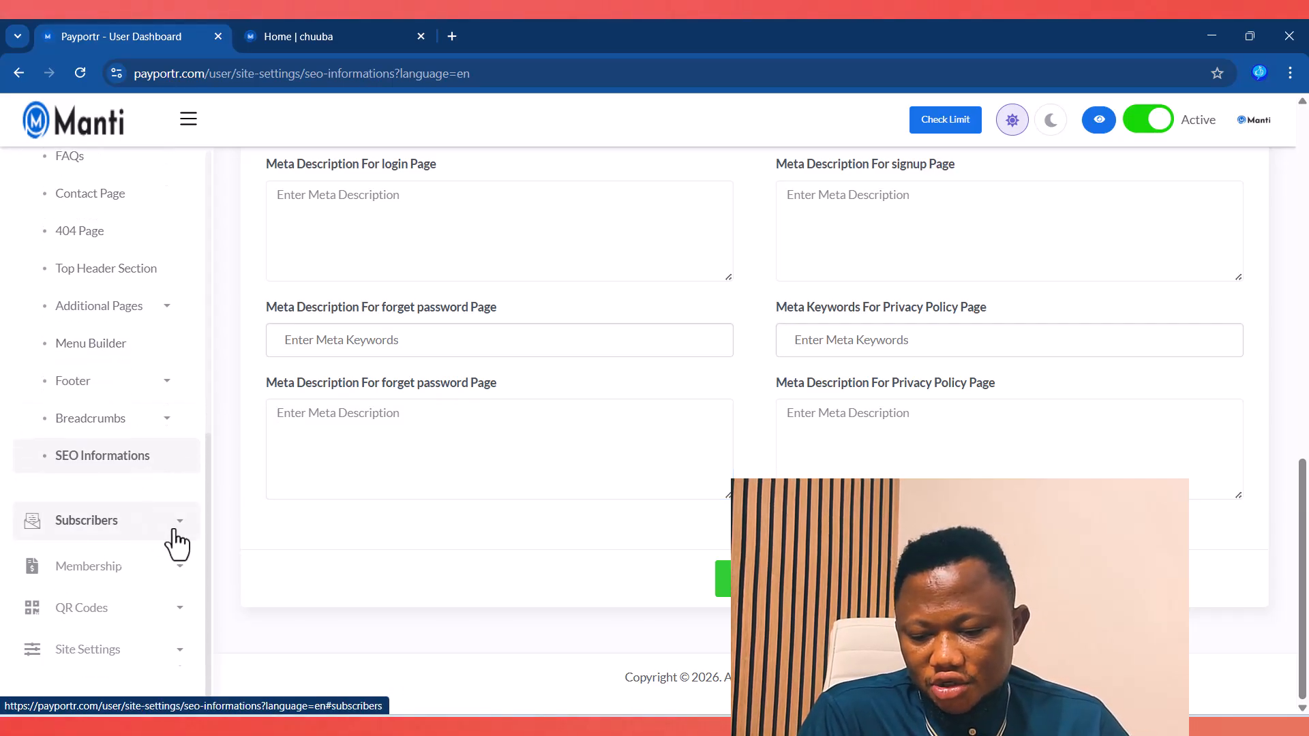
{"action": "left_click", "coordinate": [325, 39]}
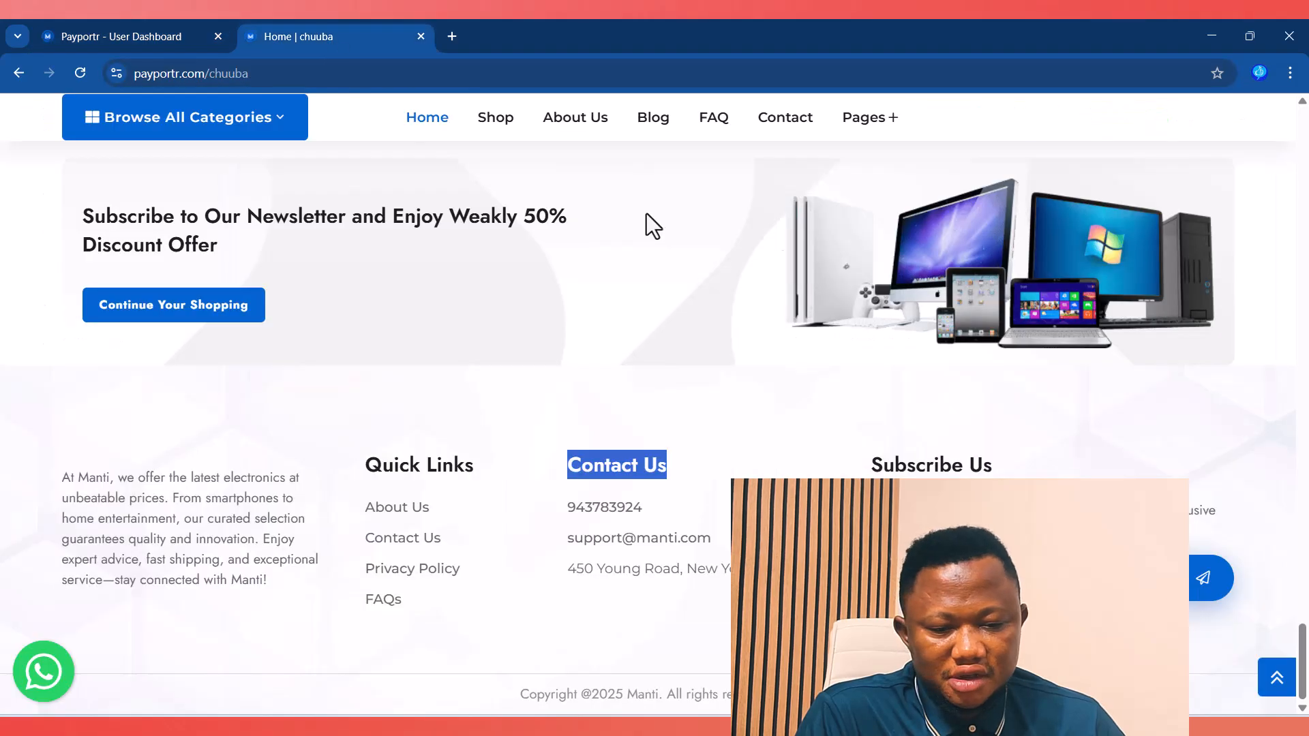
{"action": "left_click", "coordinate": [764, 512]}
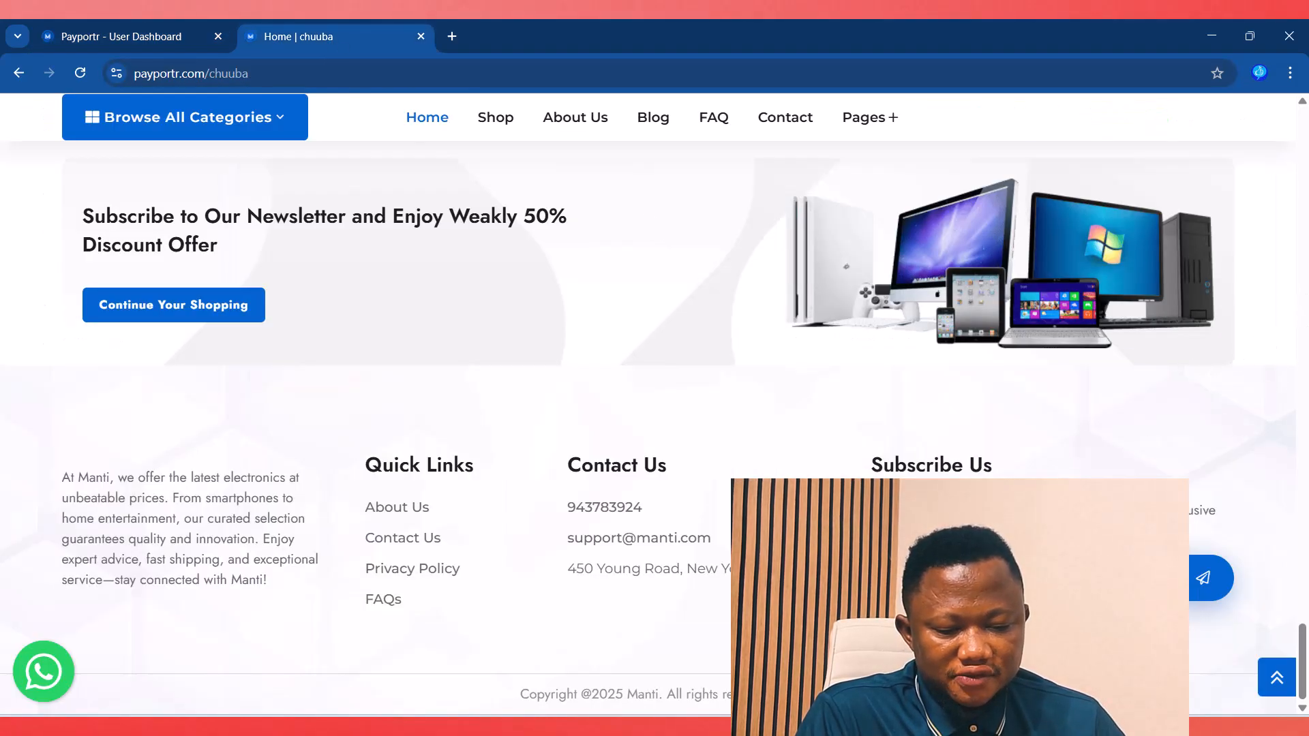
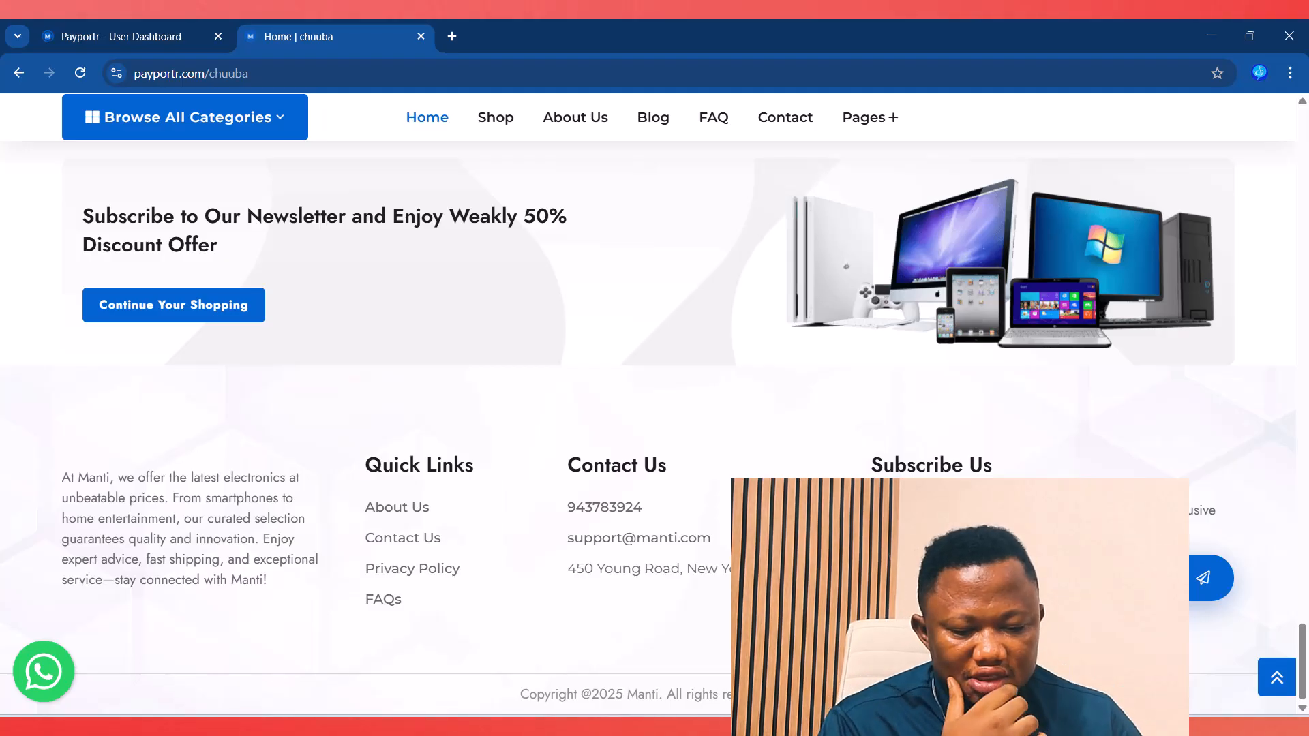
Step: Subscribe to the newsletter from the storefront footer, then go back to the User Dashboard tab
{"action": "left_click", "coordinate": [1195, 592]}
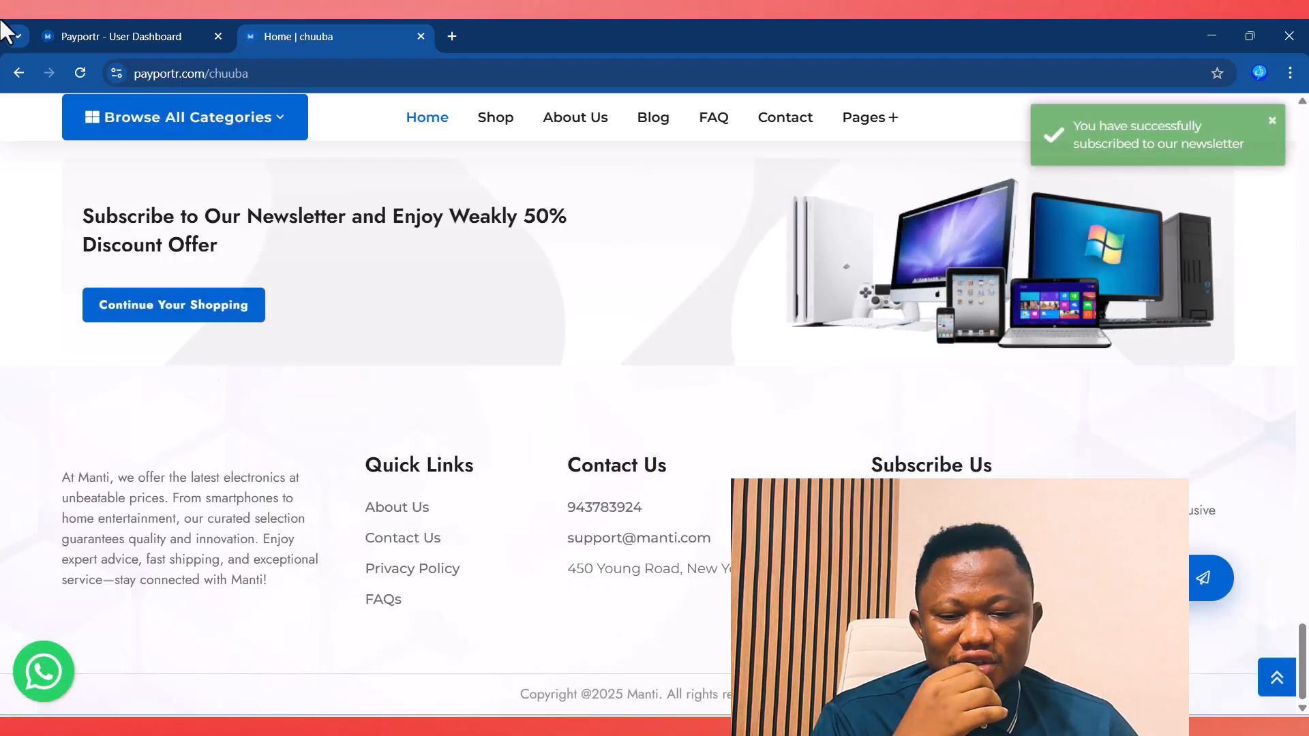
{"action": "left_click", "coordinate": [121, 25]}
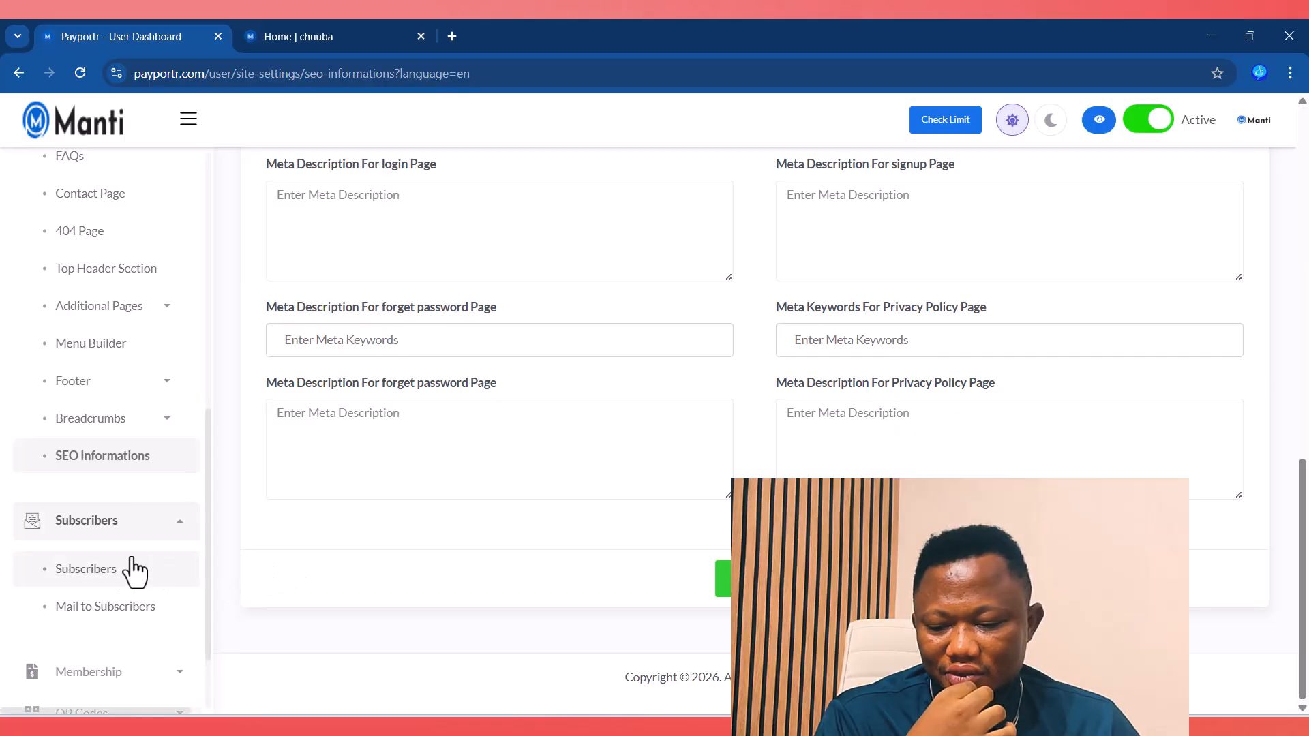
Step: Delete the only subscriber from the Subscribers list and confirm 'Yes, delete it'
{"action": "left_click", "coordinate": [103, 570]}
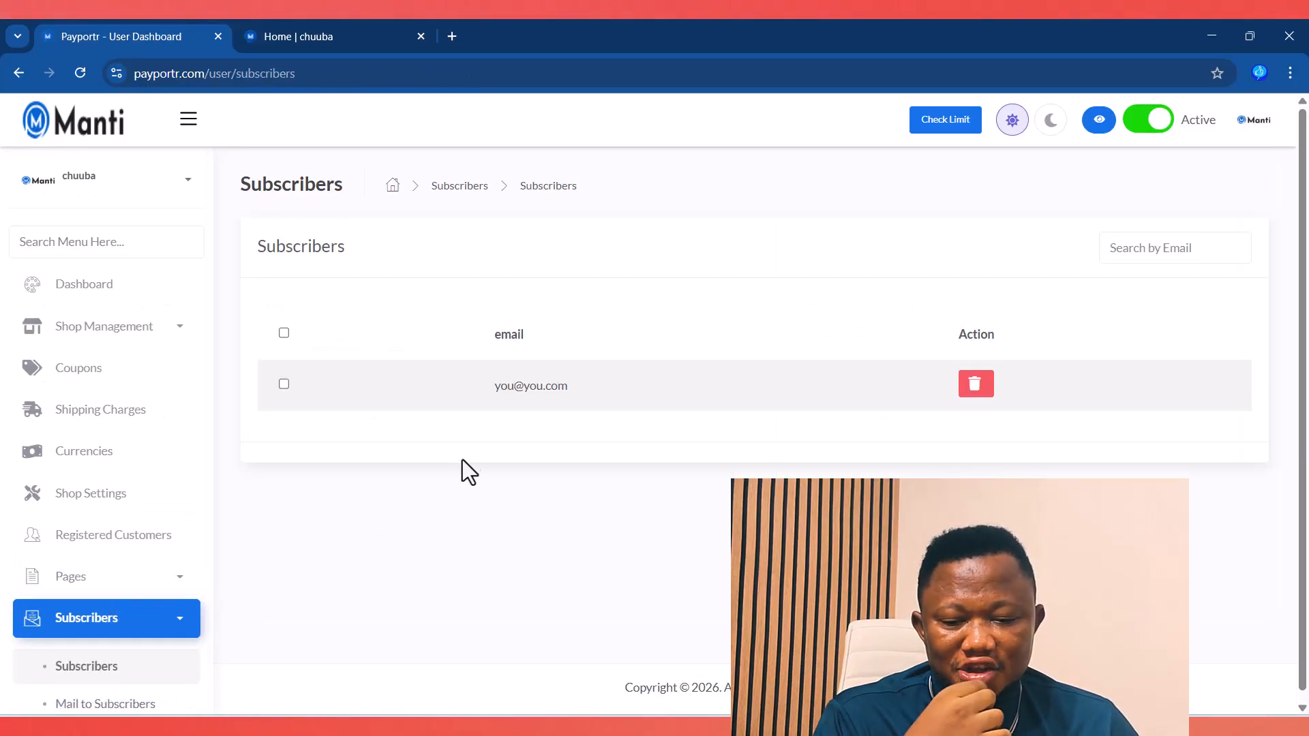
{"action": "left_click_drag", "start_coordinate": [488, 386], "coordinate": [591, 389]}
{"action": "left_click", "coordinate": [616, 391]}
{"action": "left_click", "coordinate": [975, 384]}
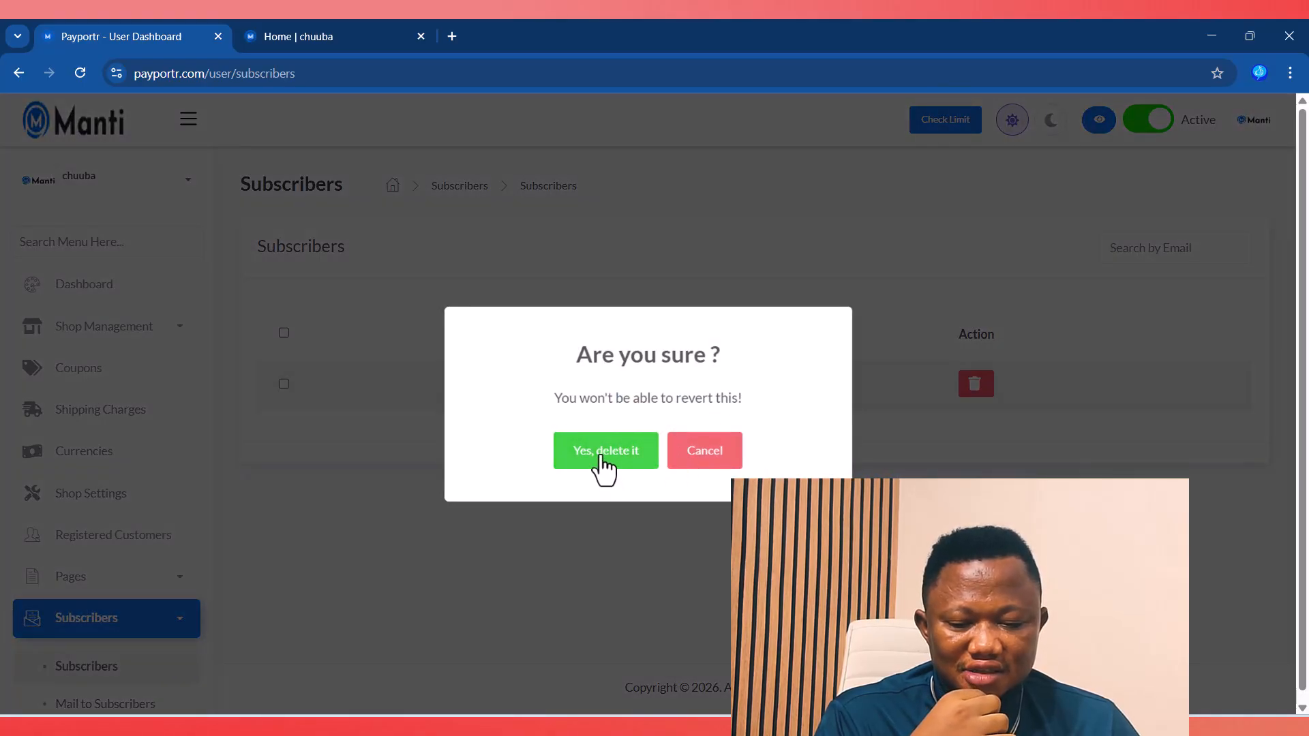
{"action": "left_click", "coordinate": [603, 452]}
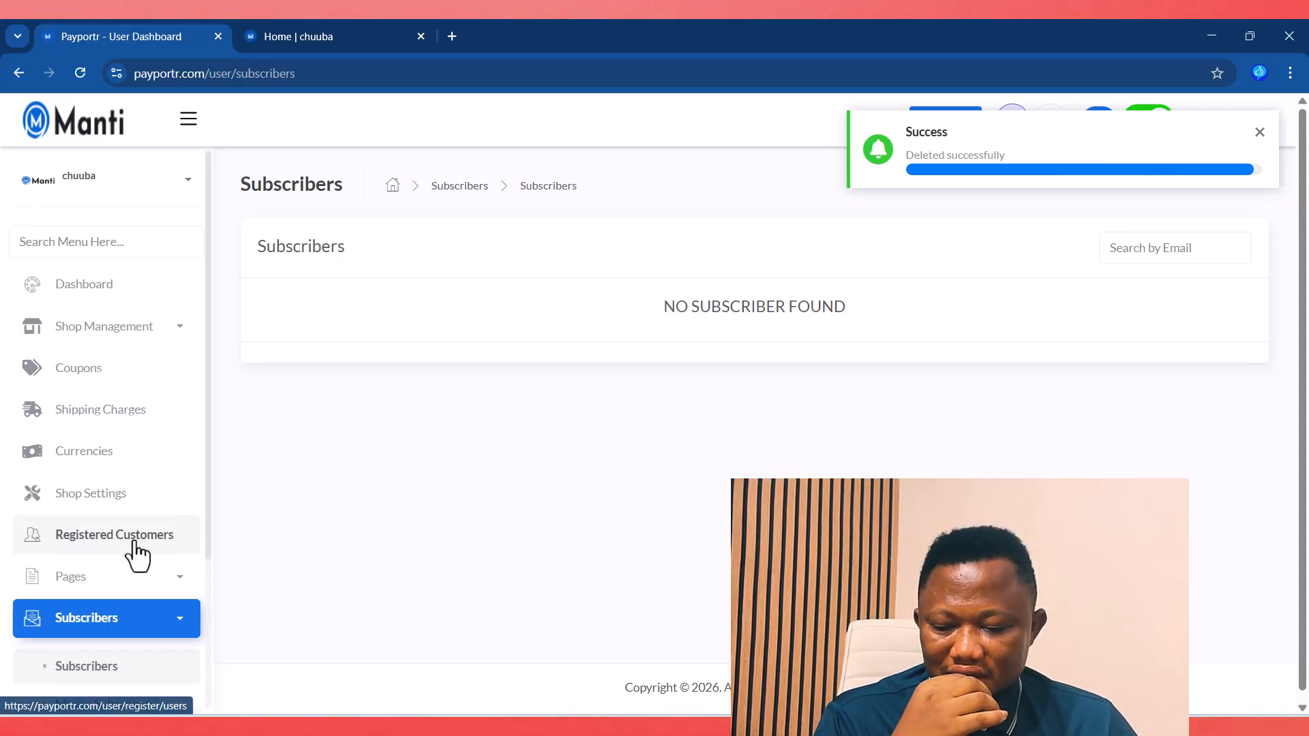
Step: Open the Mail to Subscribers form, then expand Membership and open its payment Logs
{"action": "scroll", "coordinate": [133, 537], "scroll_direction": "down", "scroll_amount": 3}
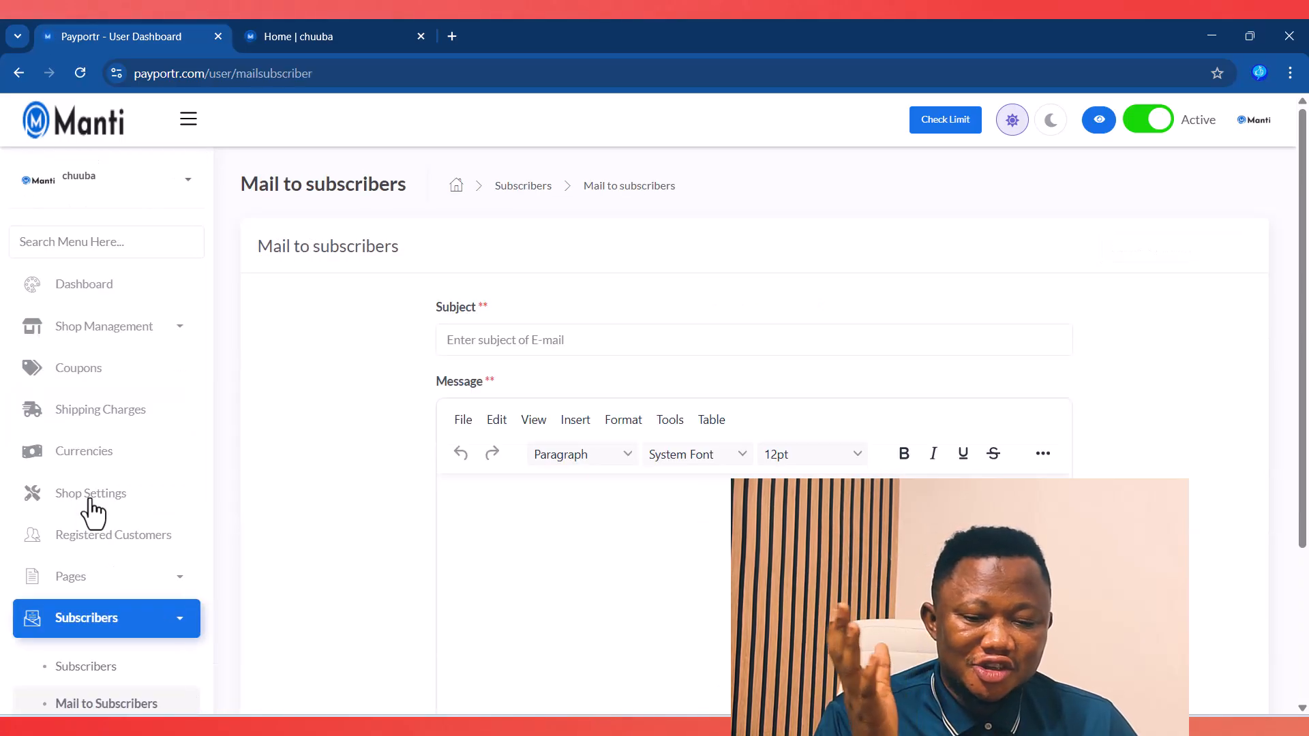
{"action": "left_click", "coordinate": [556, 347]}
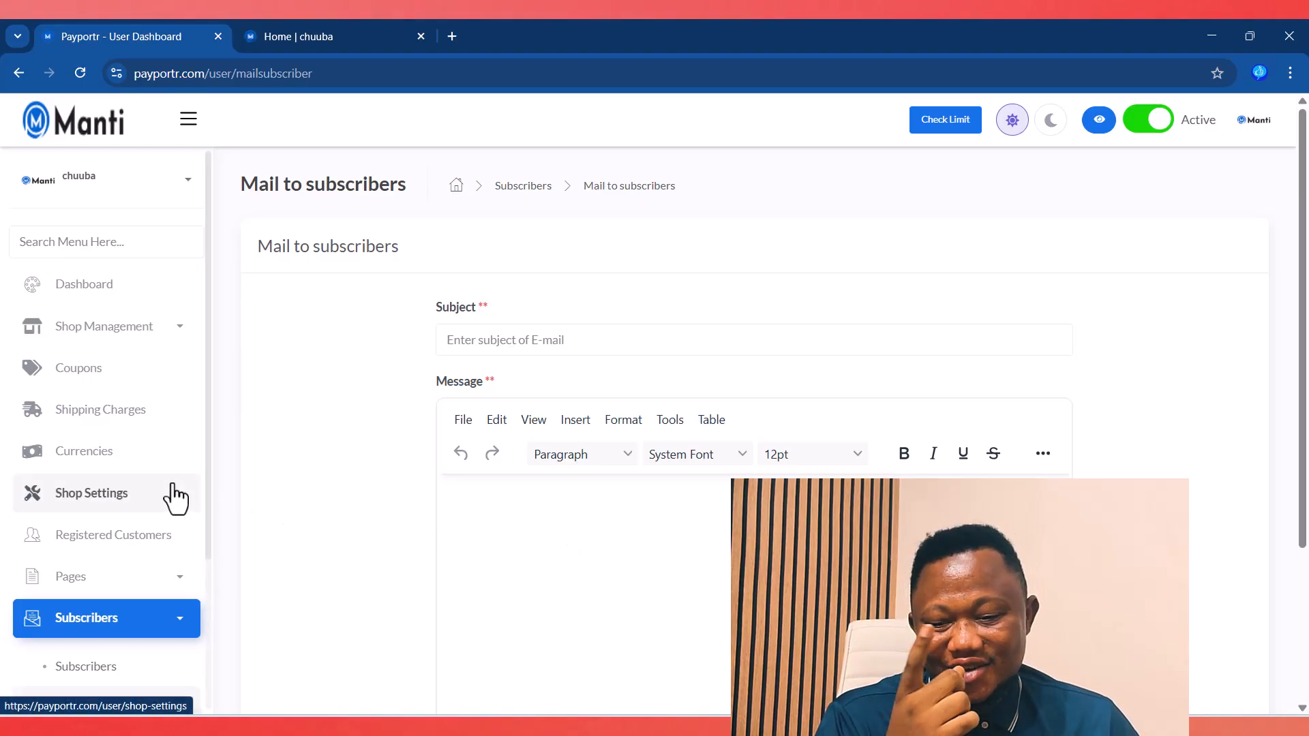
{"action": "scroll", "coordinate": [99, 494], "scroll_direction": "down", "scroll_amount": 2}
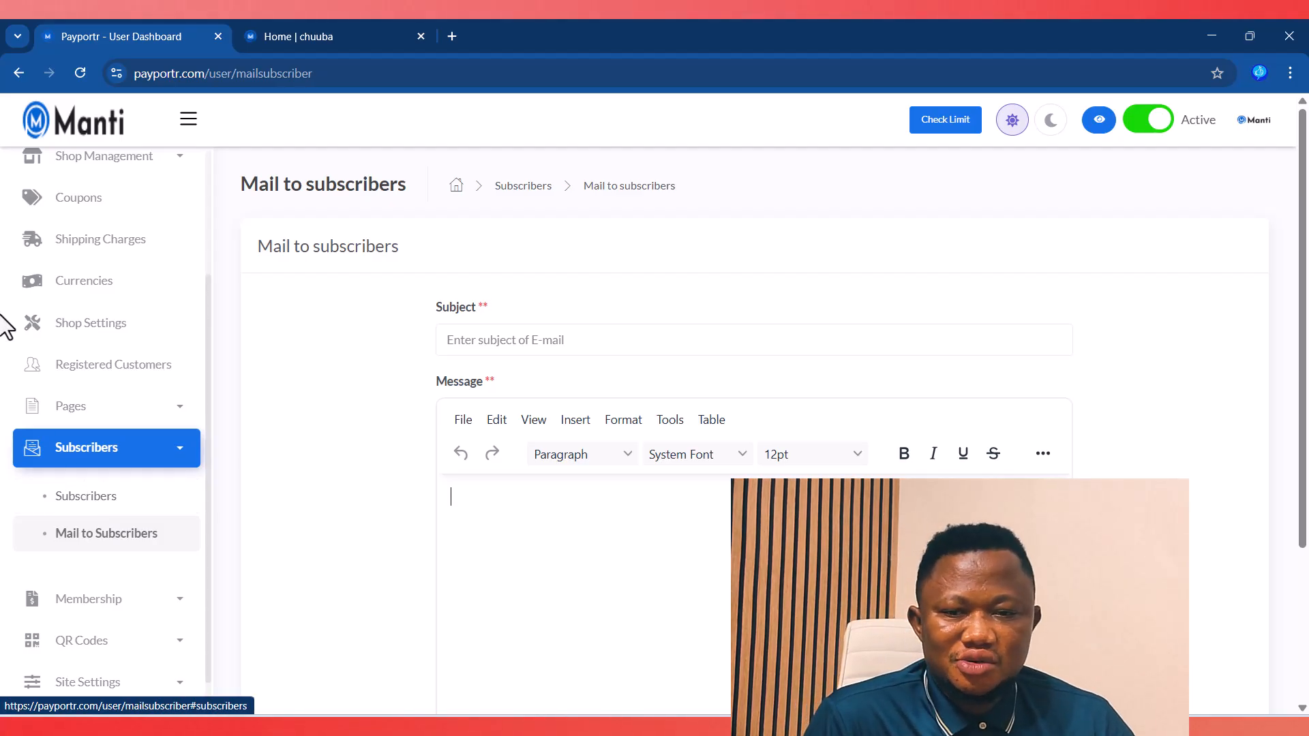
{"action": "scroll", "coordinate": [156, 606], "scroll_direction": "down", "scroll_amount": 1}
{"action": "left_click", "coordinate": [174, 566]}
{"action": "scroll", "coordinate": [152, 545], "scroll_direction": "down", "scroll_amount": 3}
{"action": "left_click", "coordinate": [67, 510]}
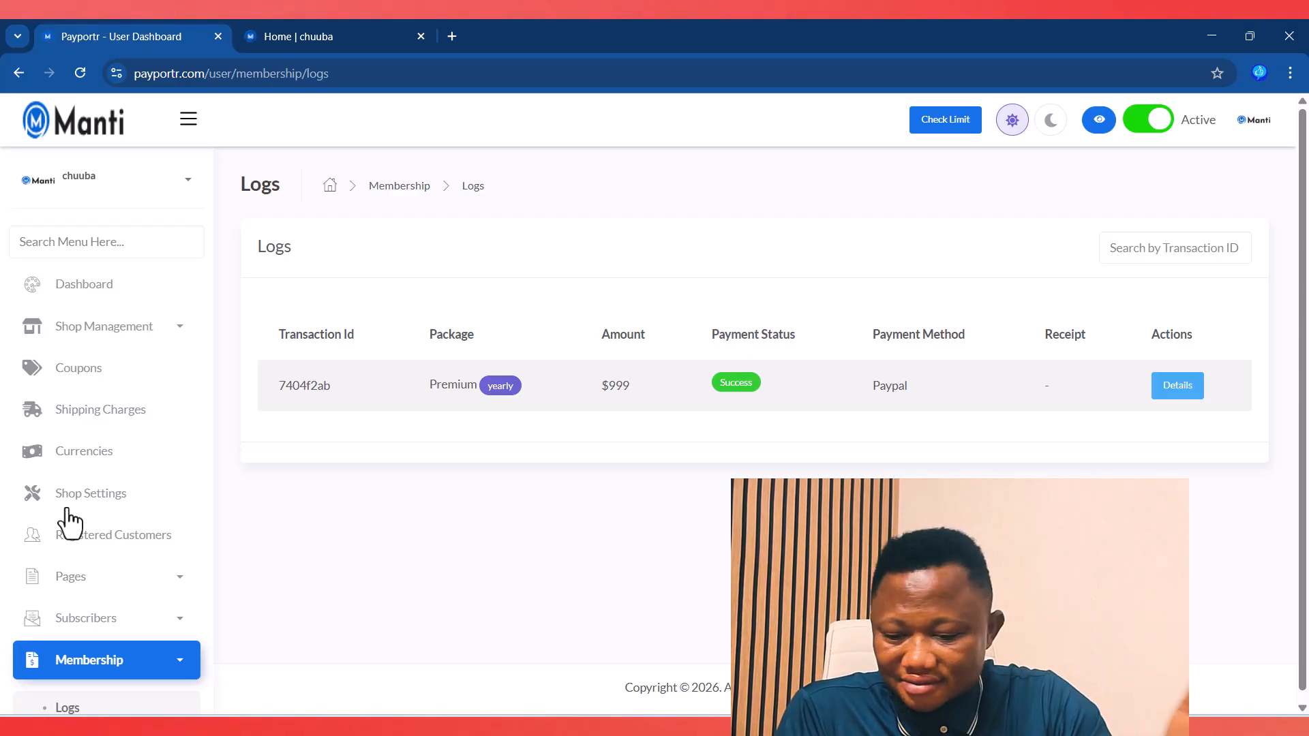
Step: Review the $999 Premium yearly PayPal Success entry, then open Extend Membership
{"action": "scroll", "coordinate": [67, 511], "scroll_direction": "down", "scroll_amount": 3}
{"action": "scroll", "coordinate": [133, 445], "scroll_direction": "down", "scroll_amount": 1}
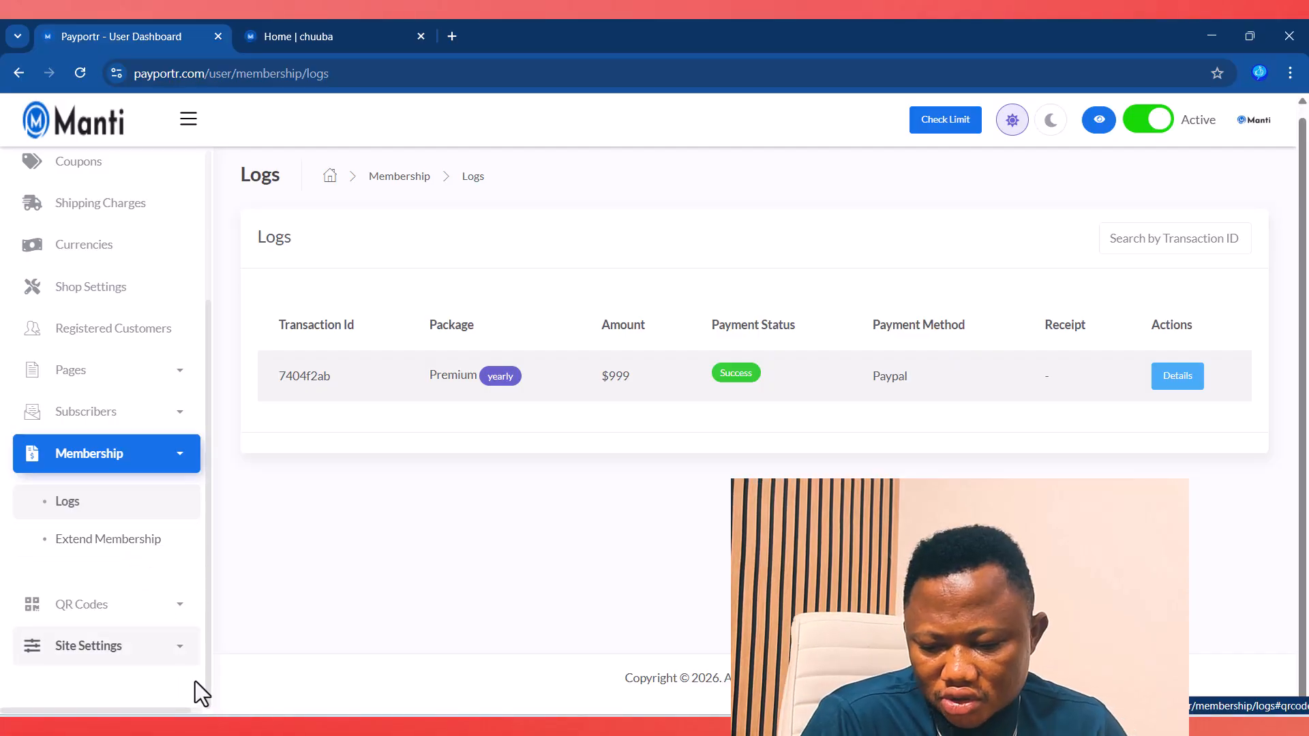
{"action": "left_click", "coordinate": [144, 610]}
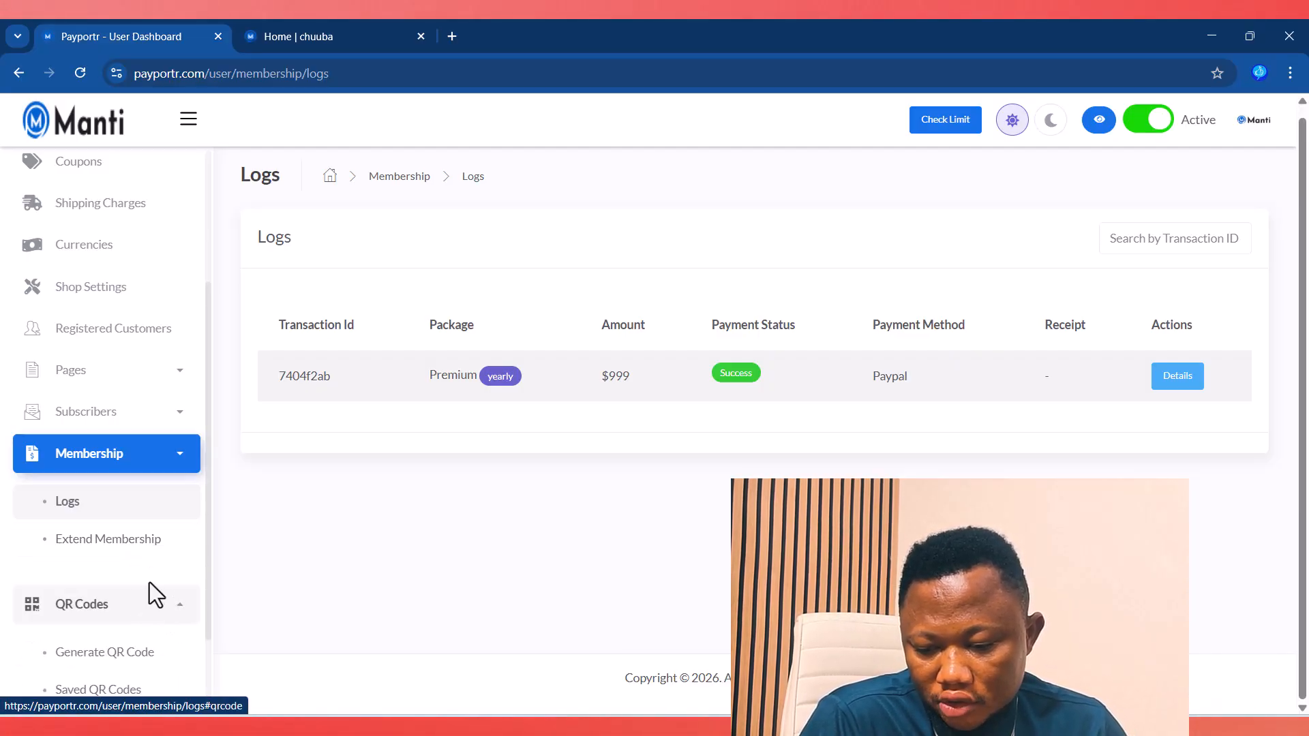
{"action": "left_click", "coordinate": [97, 544]}
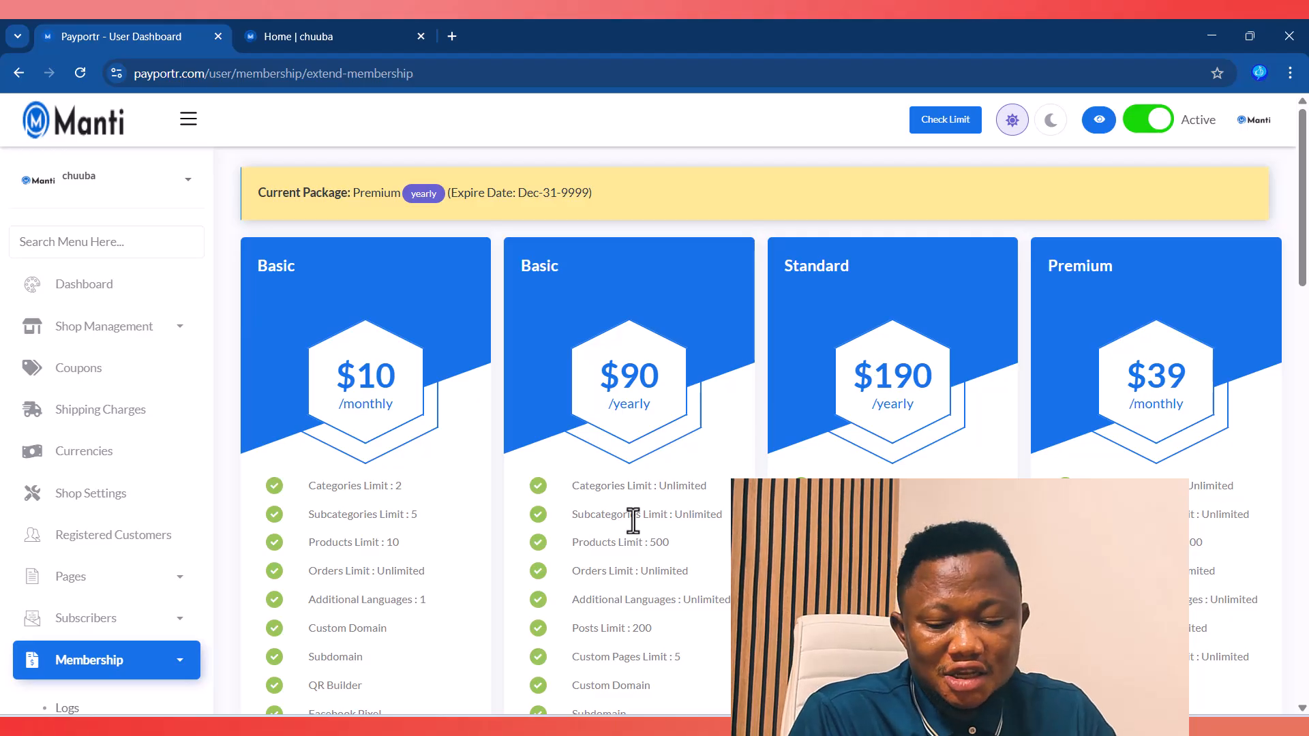
Step: Compare the Basic, Standard and Premium plan cards, noting Basic yearly's 500 products limit
{"action": "left_click_drag", "start_coordinate": [647, 543], "coordinate": [701, 542]}
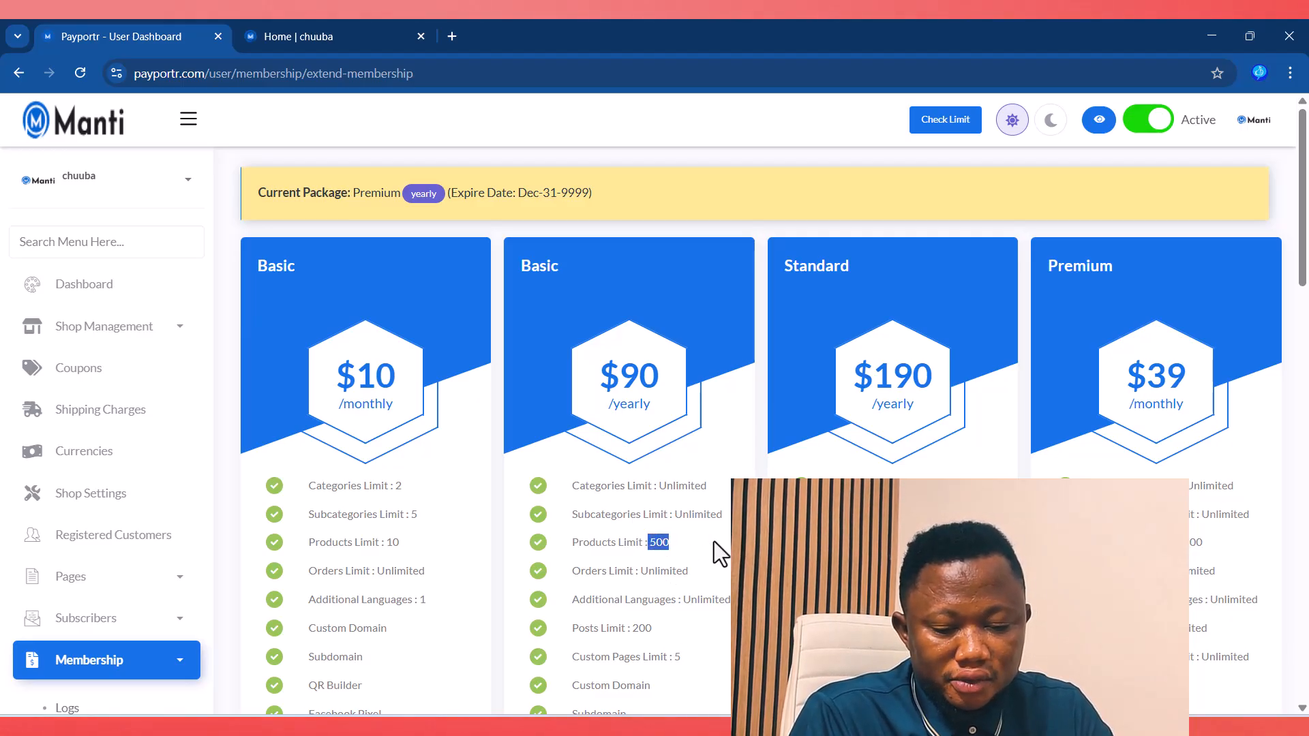
{"action": "left_click", "coordinate": [805, 532]}
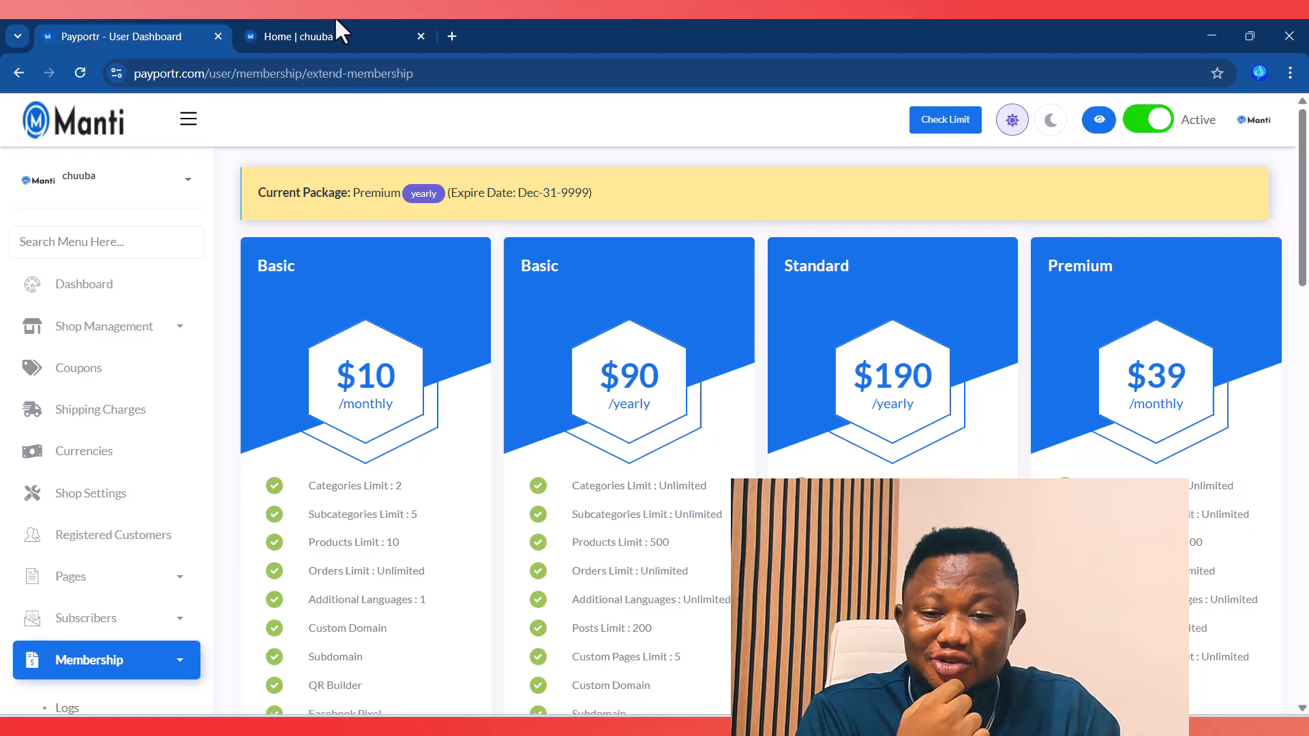
{"action": "left_click", "coordinate": [321, 38]}
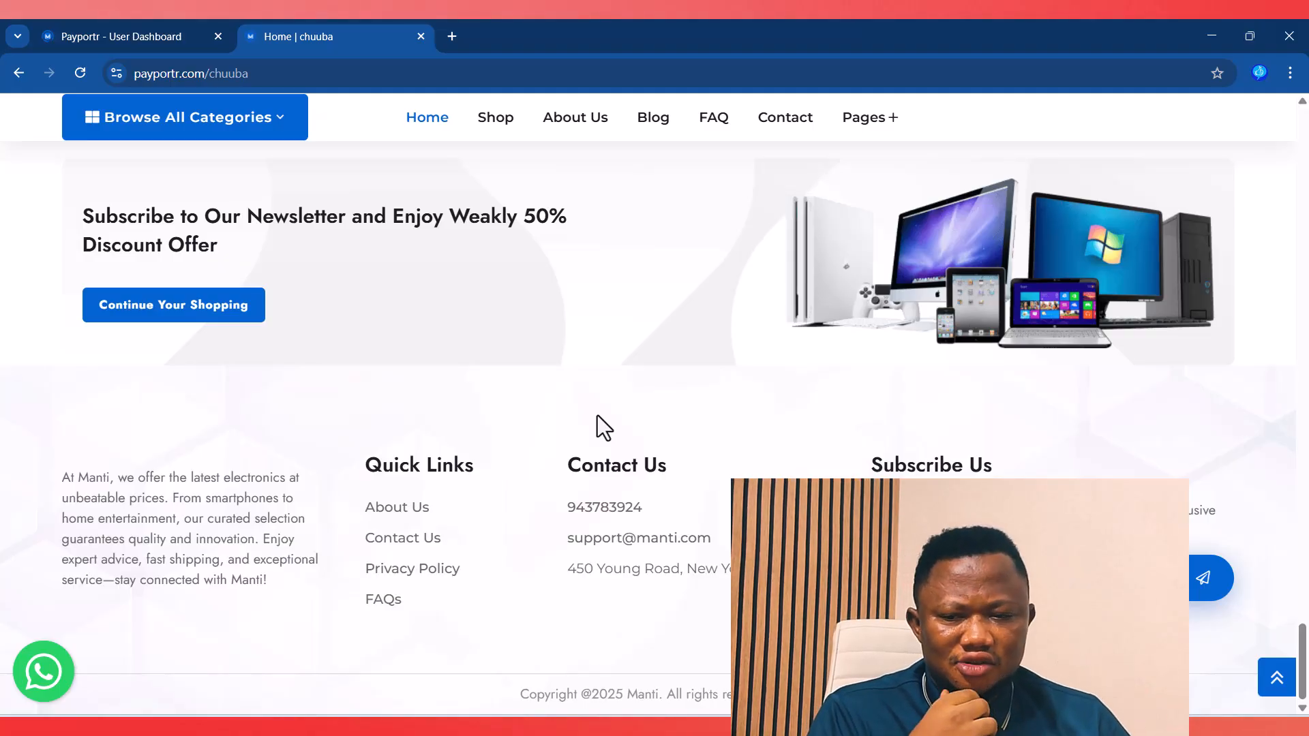
{"action": "left_click", "coordinate": [141, 36]}
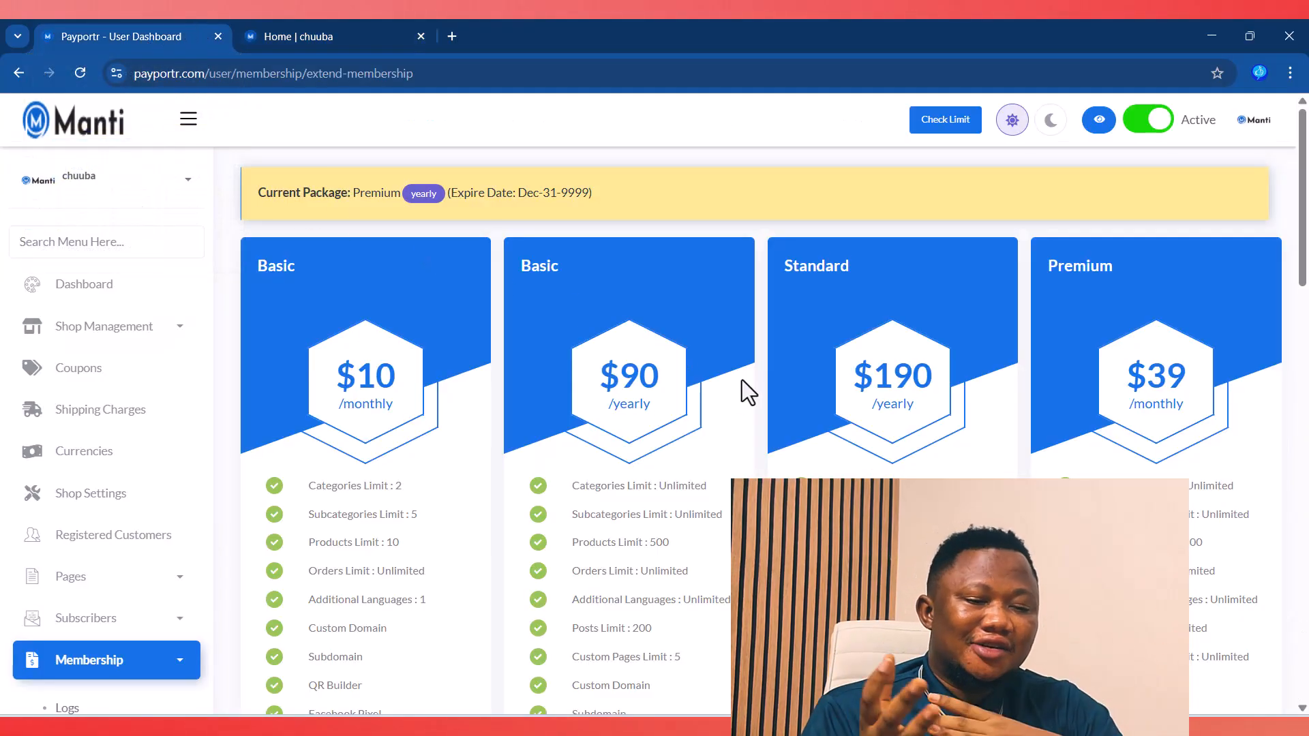
Step: Review the $390 yearly Premium and Free plans, then open Generate QR Code under QR Codes
{"action": "scroll", "coordinate": [743, 379], "scroll_direction": "down", "scroll_amount": 10}
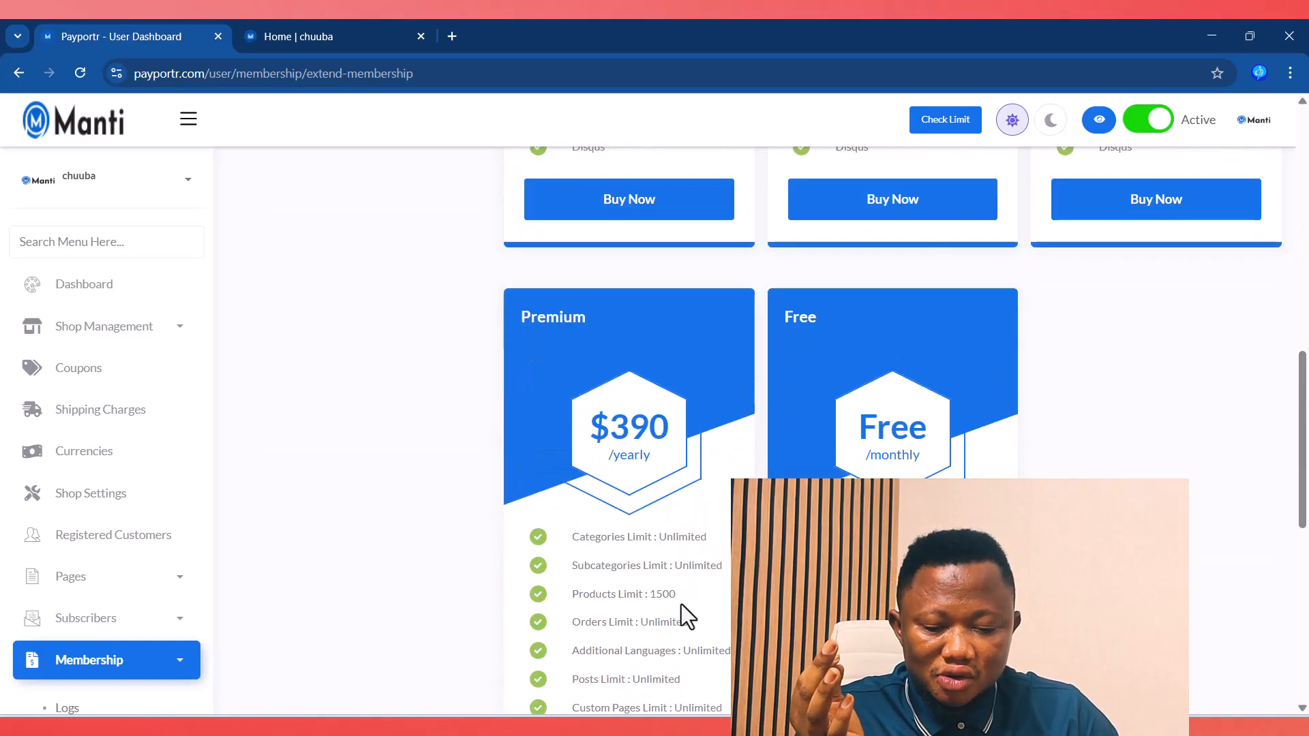
{"action": "left_click_drag", "start_coordinate": [647, 604], "coordinate": [660, 603]}
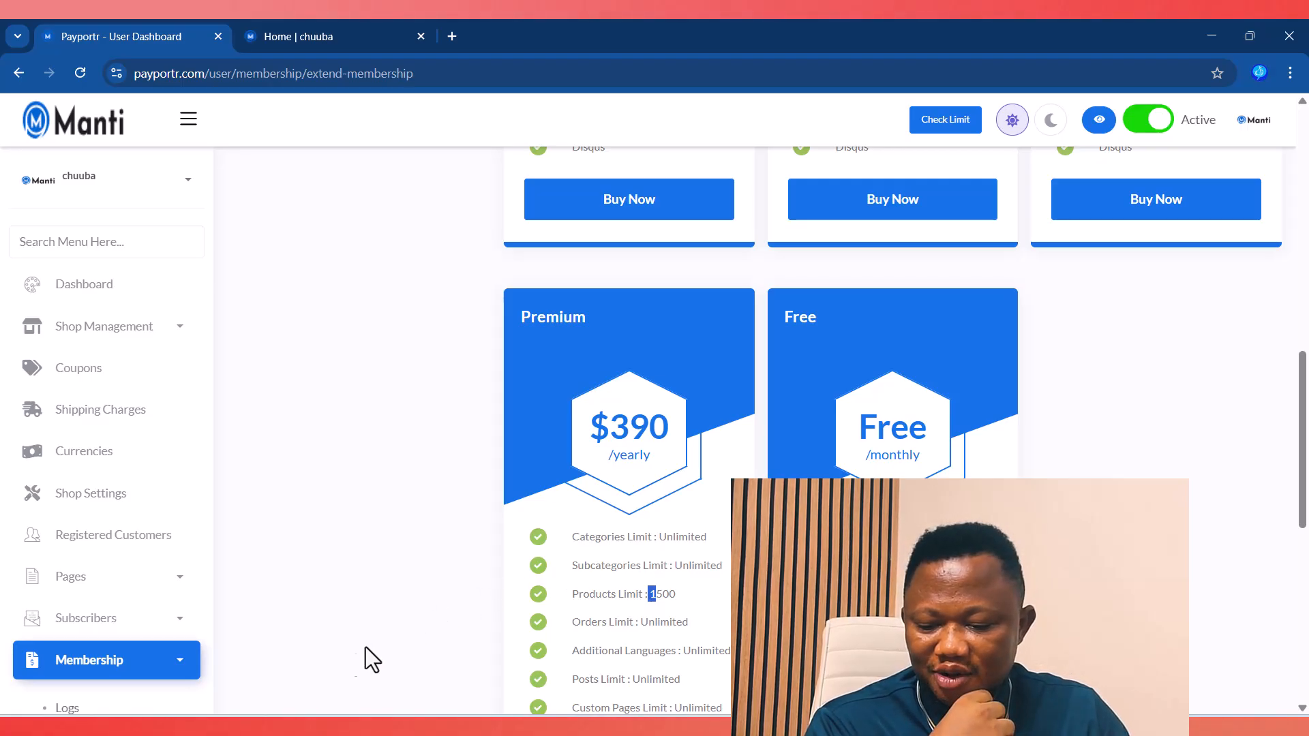
{"action": "scroll", "coordinate": [153, 655], "scroll_direction": "down", "scroll_amount": 2}
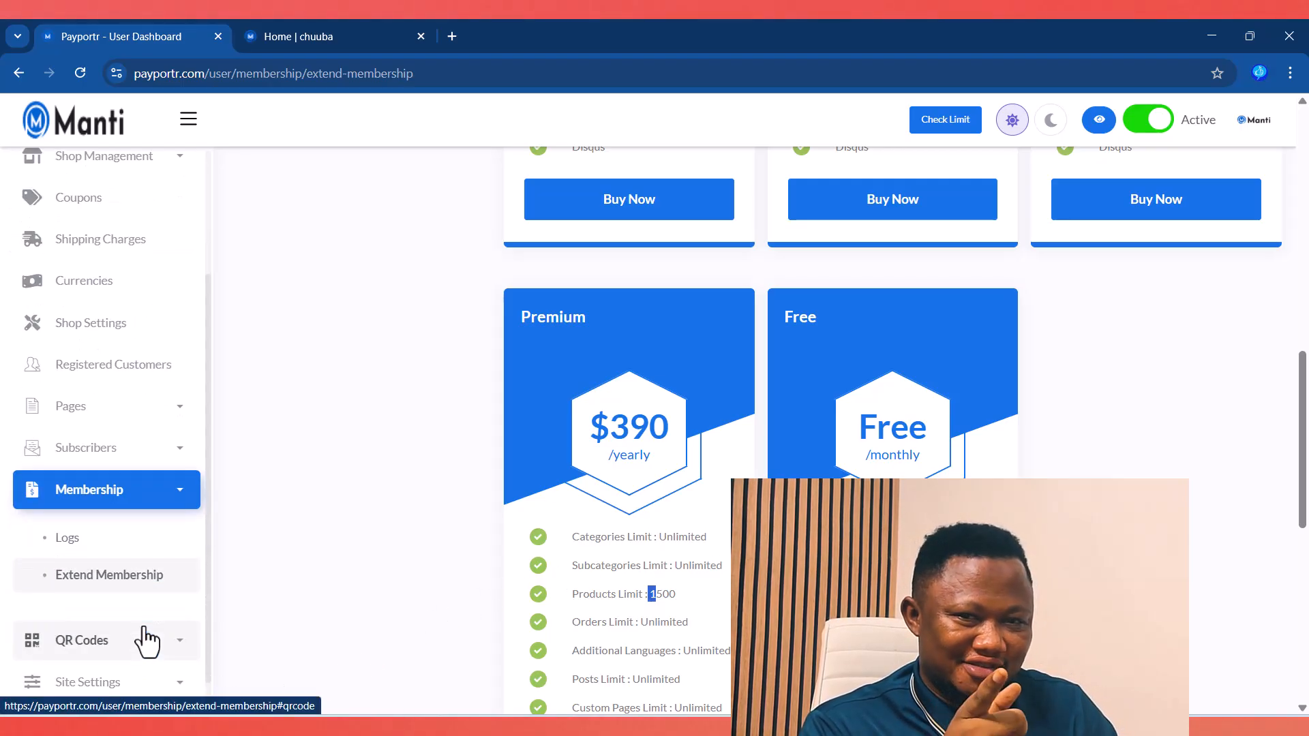
{"action": "scroll", "coordinate": [102, 617], "scroll_direction": "down", "scroll_amount": 1}
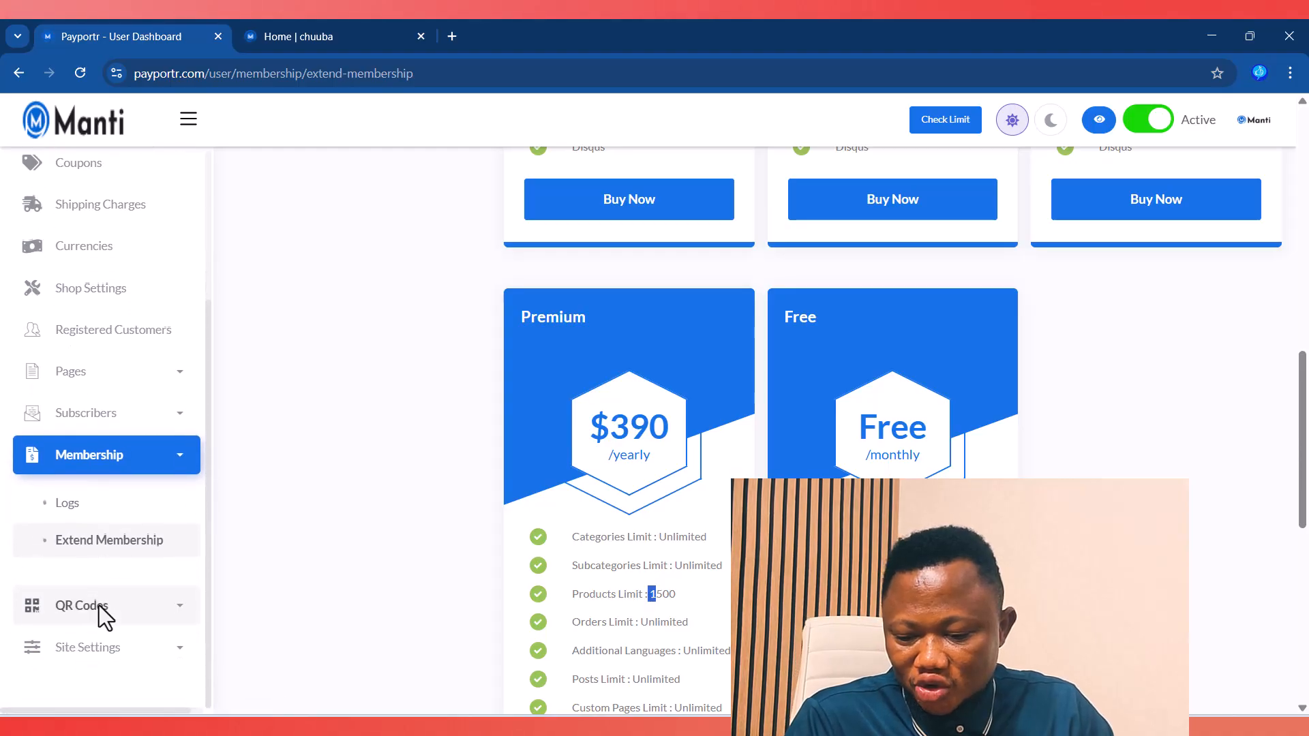
{"action": "left_click", "coordinate": [124, 606]}
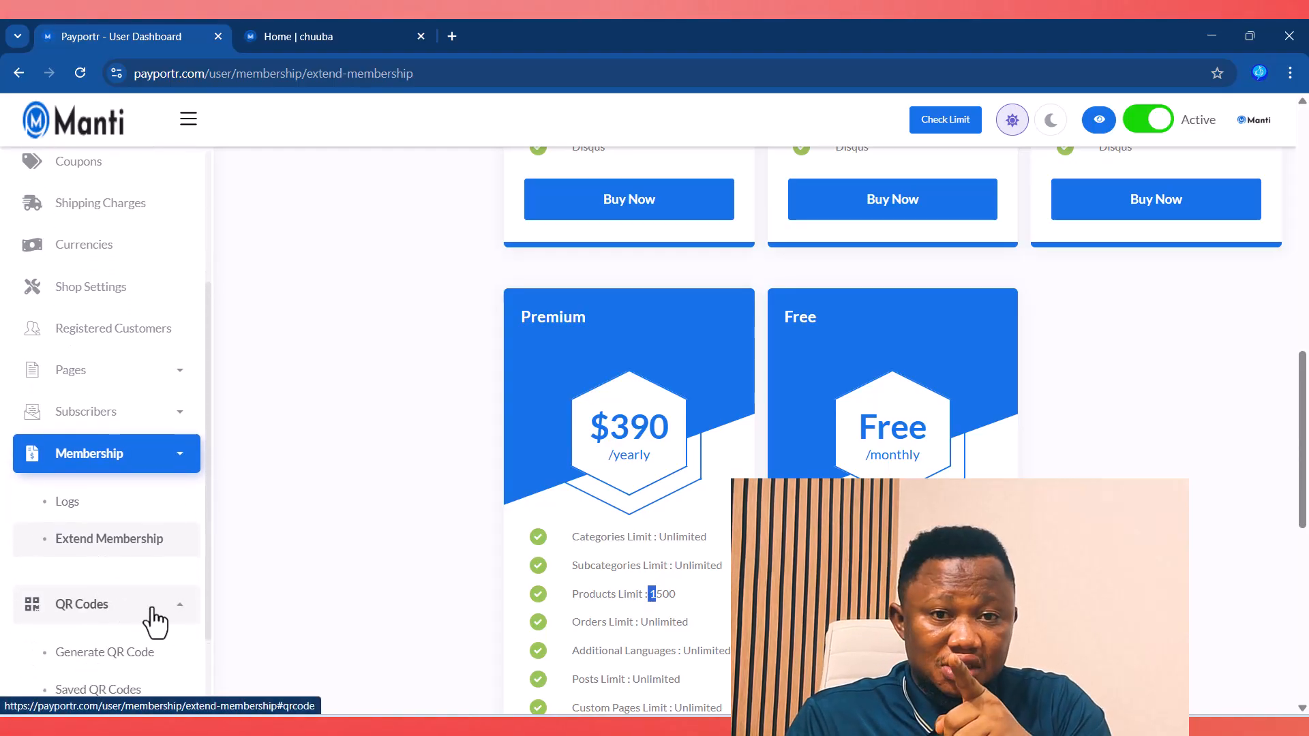
{"action": "scroll", "coordinate": [155, 621], "scroll_direction": "down", "scroll_amount": 3}
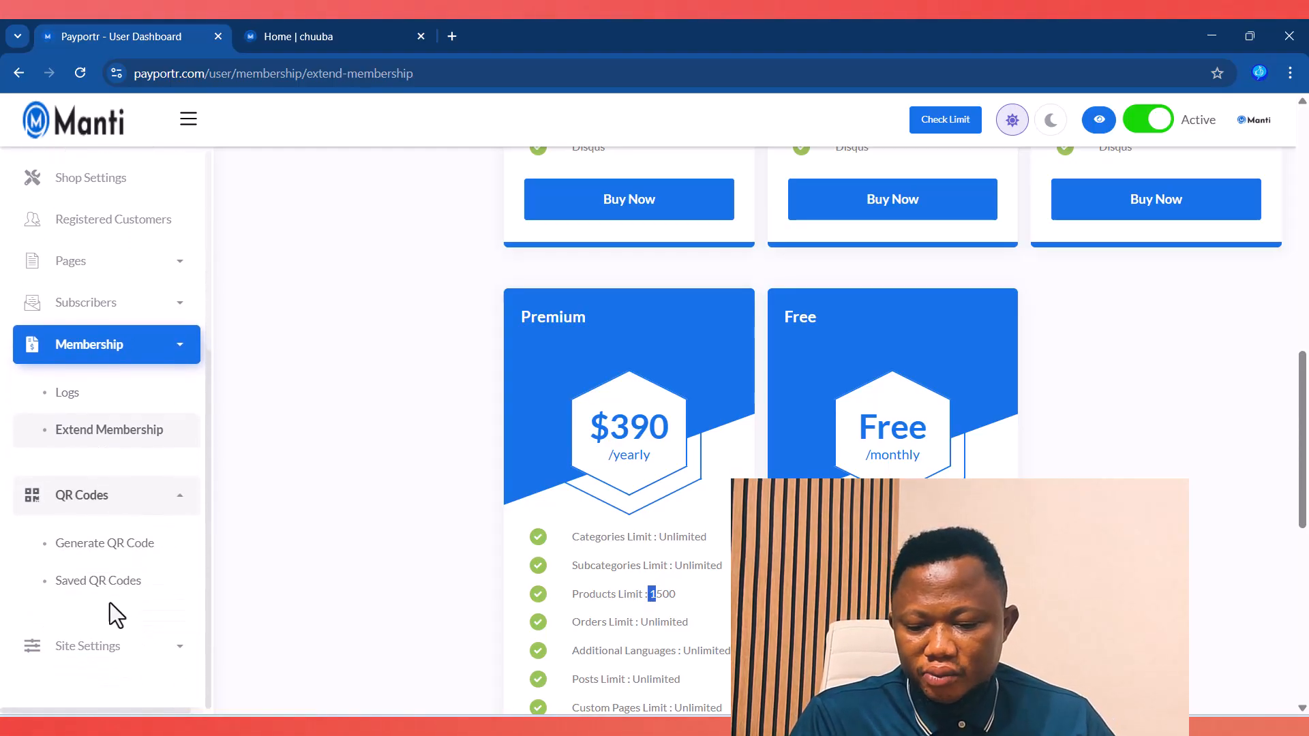
{"action": "left_click", "coordinate": [105, 545]}
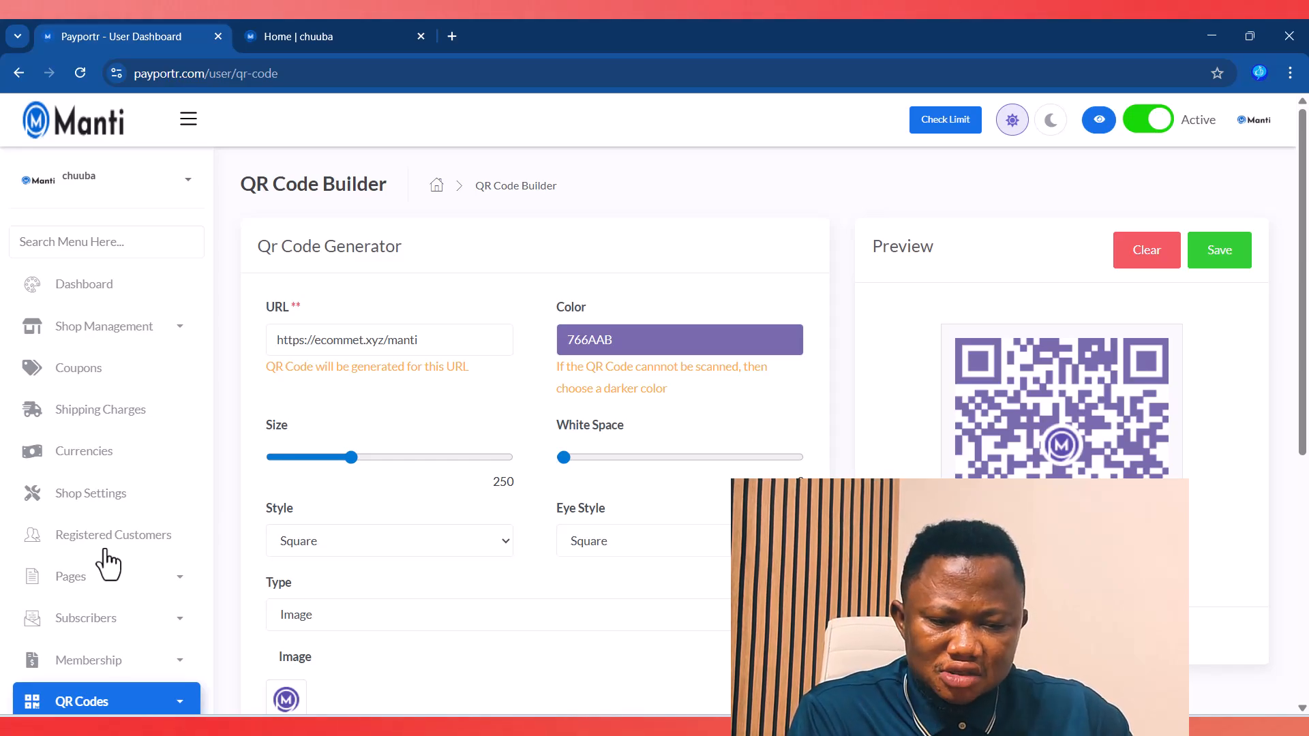
Step: Look over the QR Code Builder: color 766AAB, size 250, logo image size 20
{"action": "scroll", "coordinate": [411, 541], "scroll_direction": "down", "scroll_amount": 6}
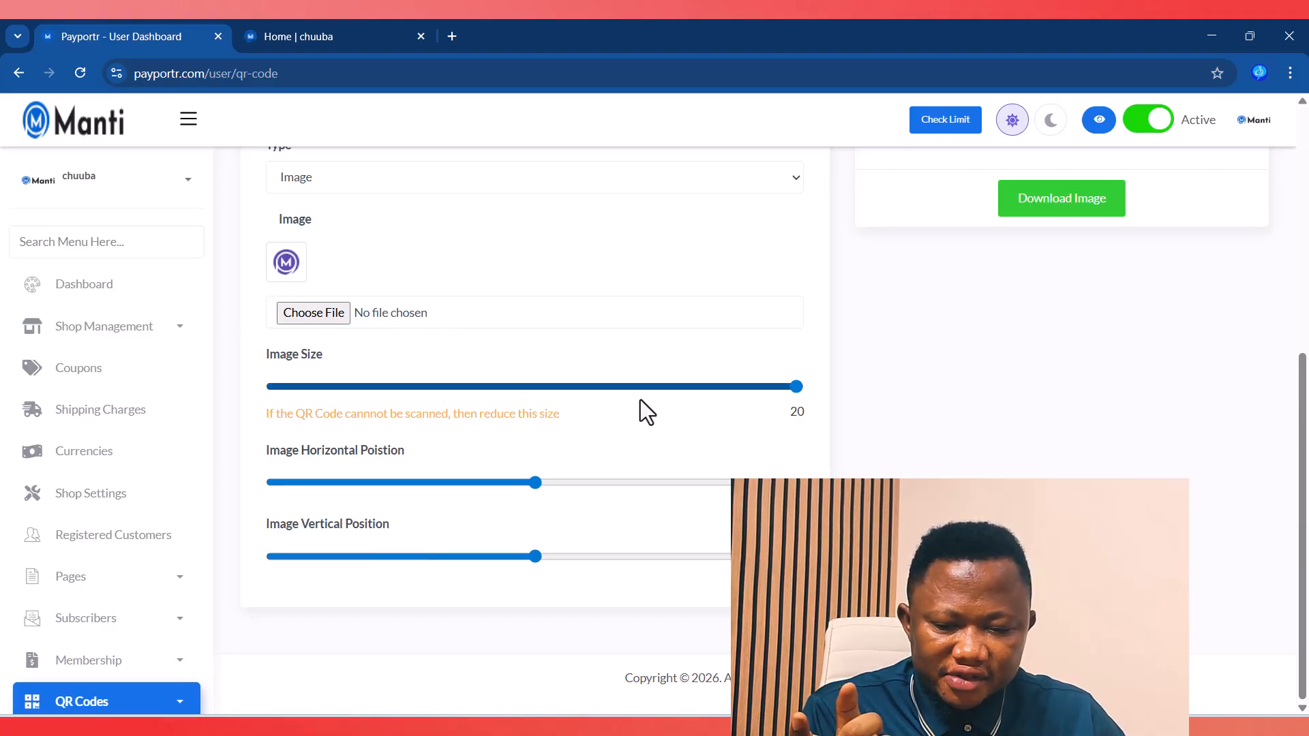
{"action": "scroll", "coordinate": [934, 379], "scroll_direction": "up", "scroll_amount": 6}
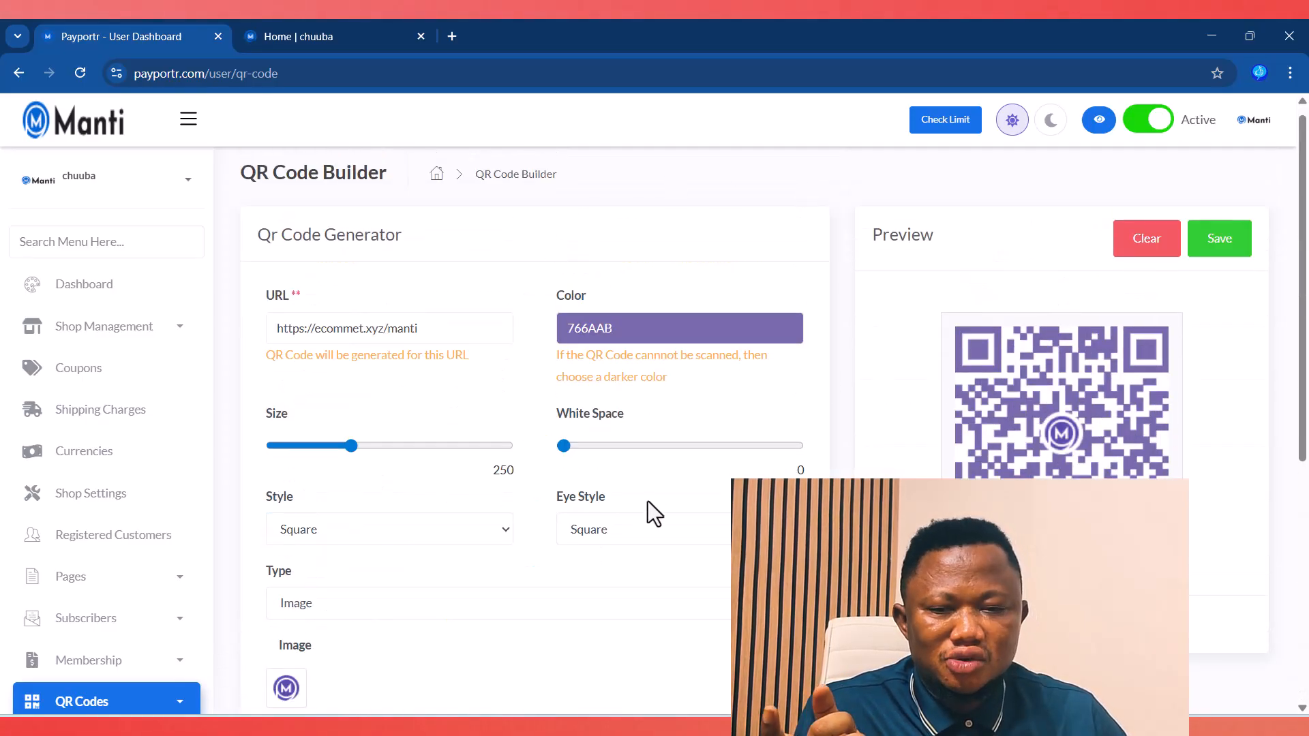
Step: Search Google in a new tab for 'free qr code gen' and open the qr-code.io result
{"action": "left_click", "coordinate": [452, 35]}
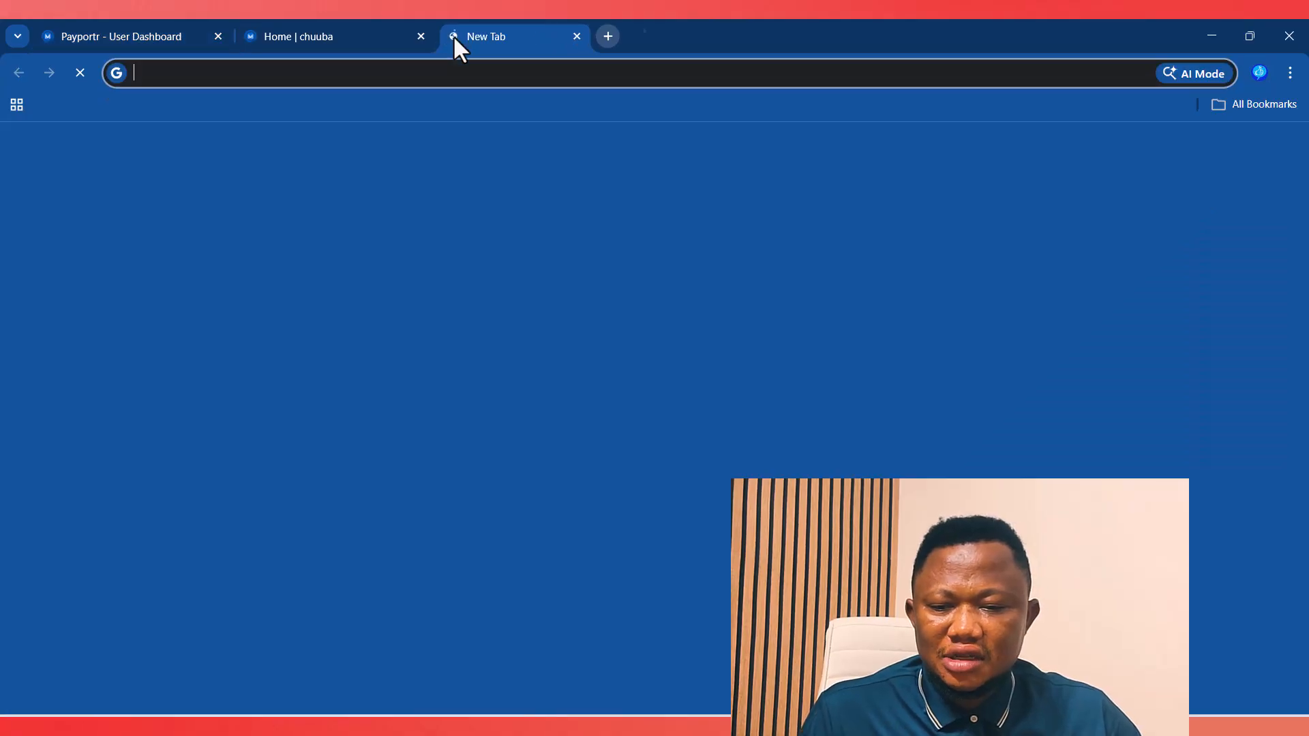
{"action": "type", "text": "free qr"}
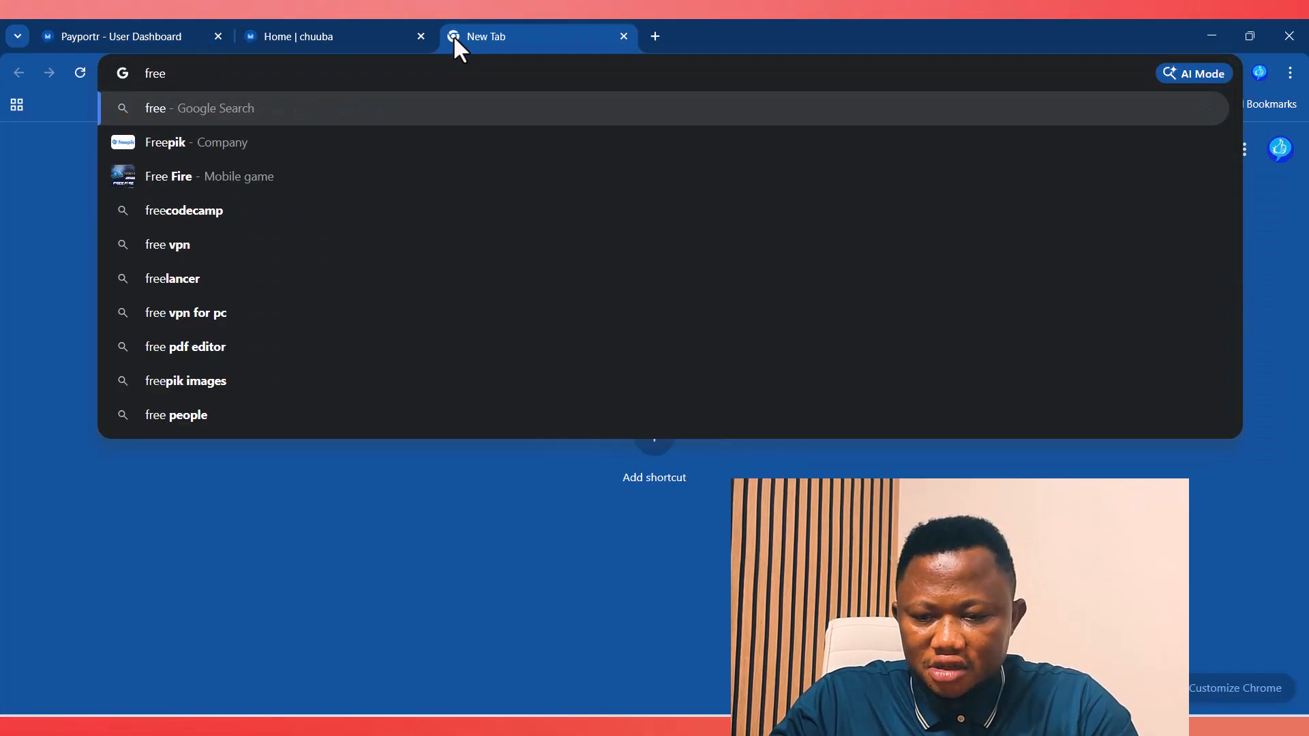
{"action": "type", "text": " code gen"}
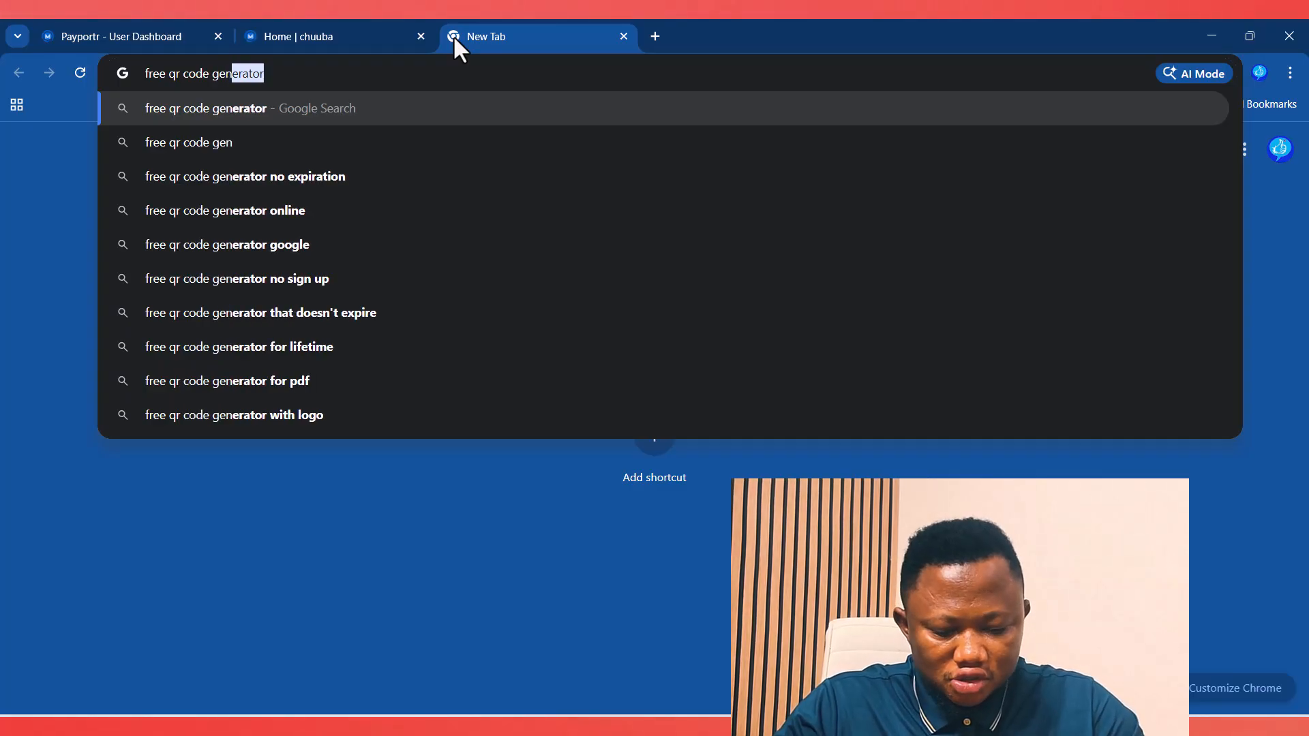
{"action": "key", "text": "Return"}
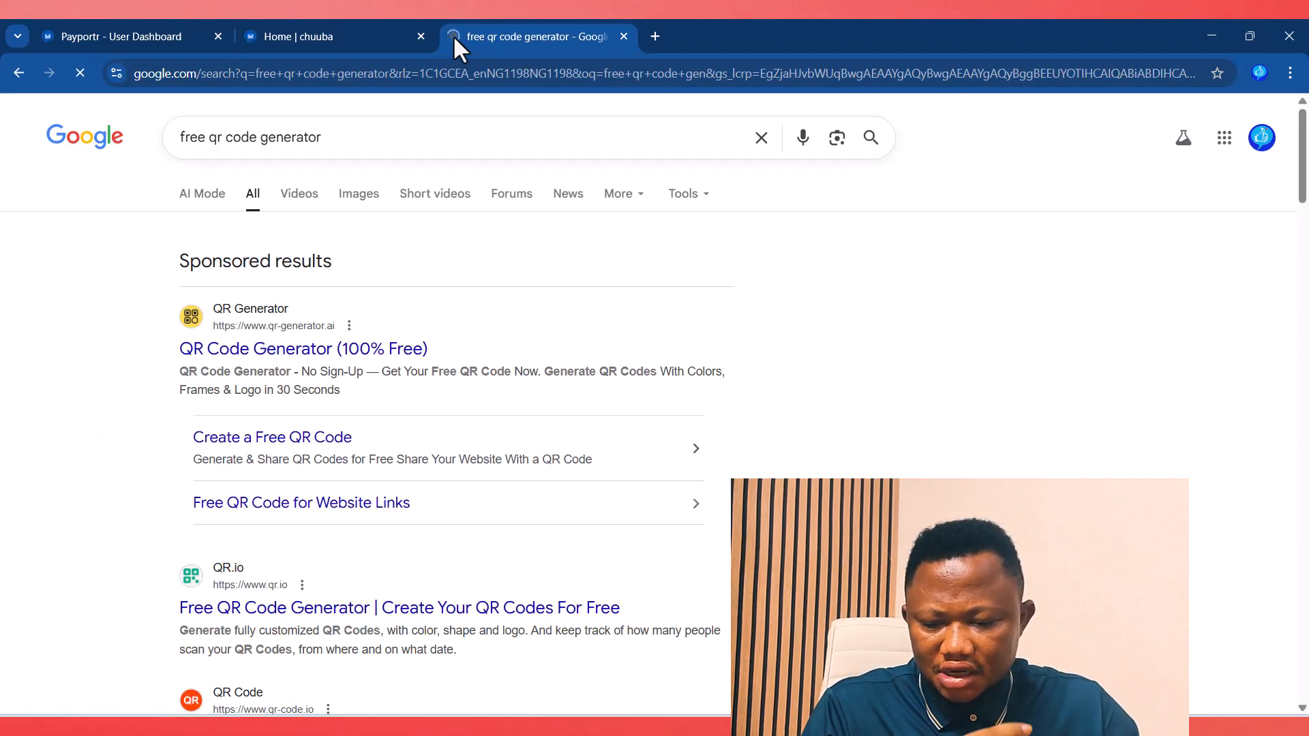
{"action": "scroll", "coordinate": [433, 321], "scroll_direction": "down", "scroll_amount": 2}
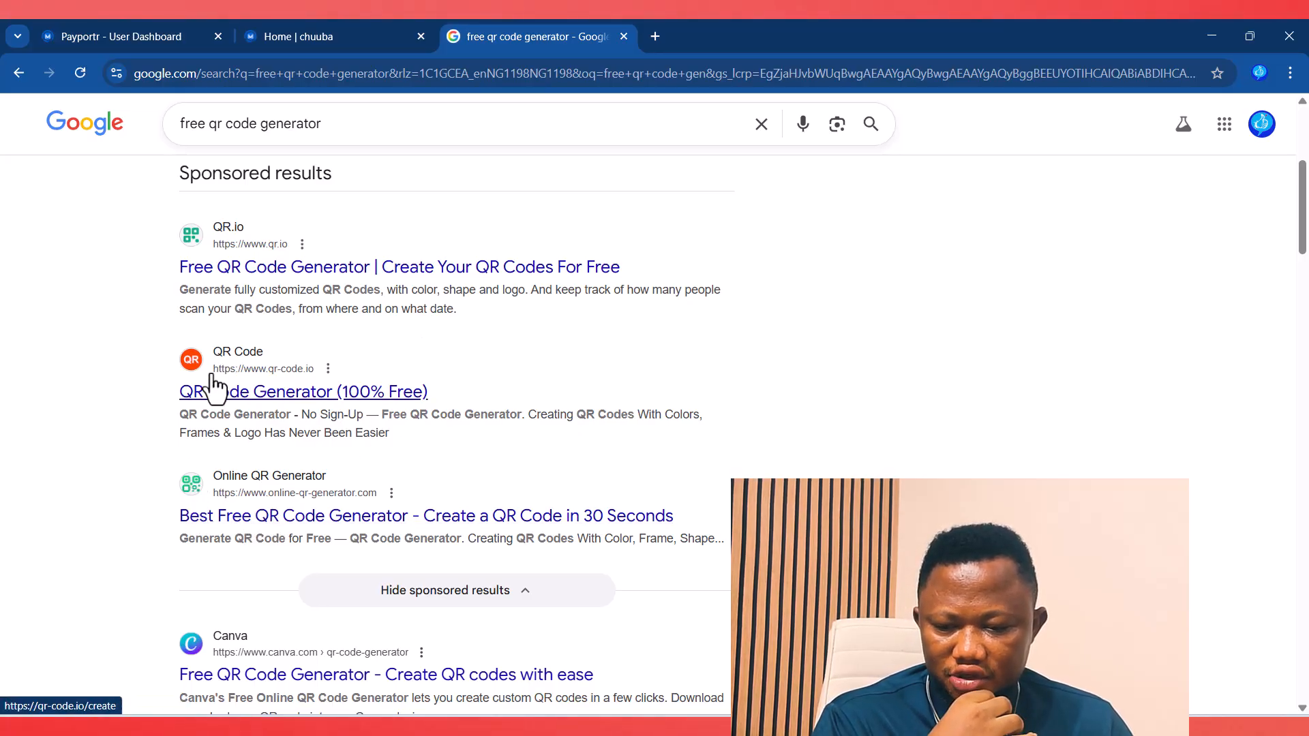
{"action": "left_click", "coordinate": [277, 402]}
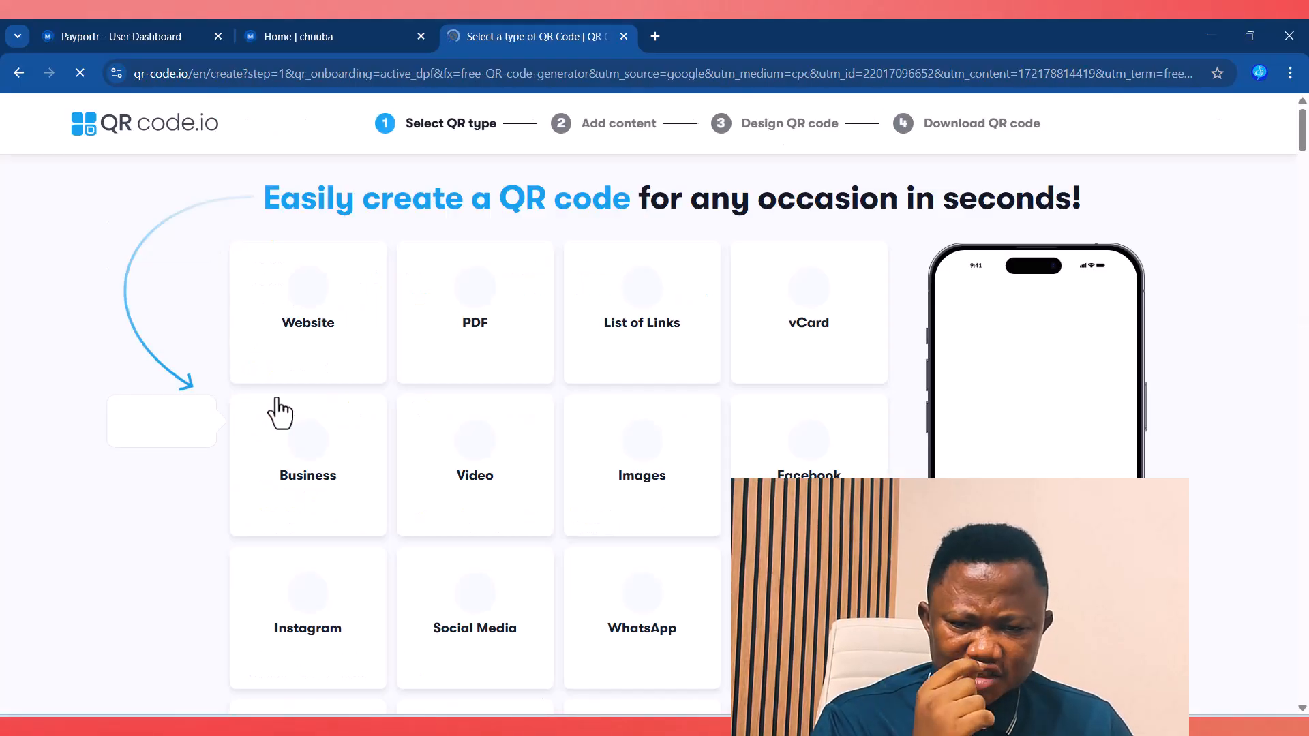
{"action": "left_click", "coordinate": [307, 295]}
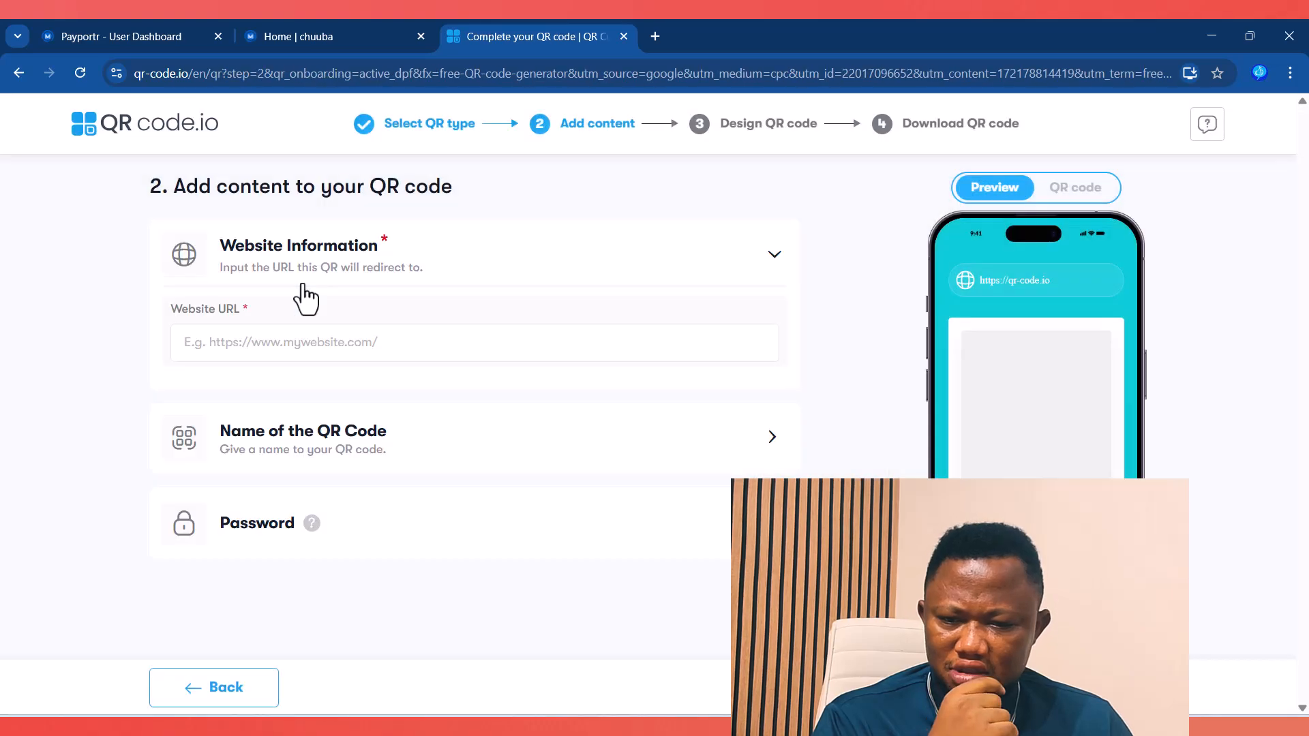
{"action": "left_click", "coordinate": [237, 342]}
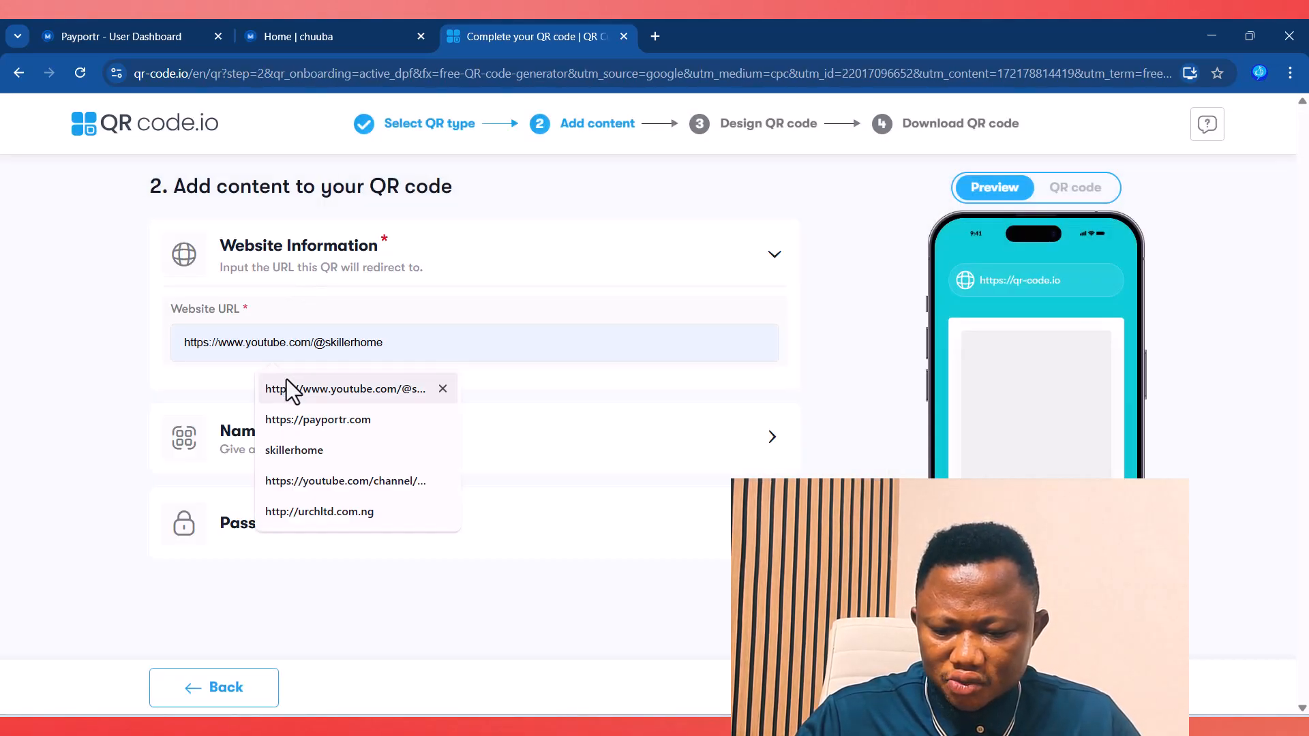
{"action": "left_click", "coordinate": [322, 481]}
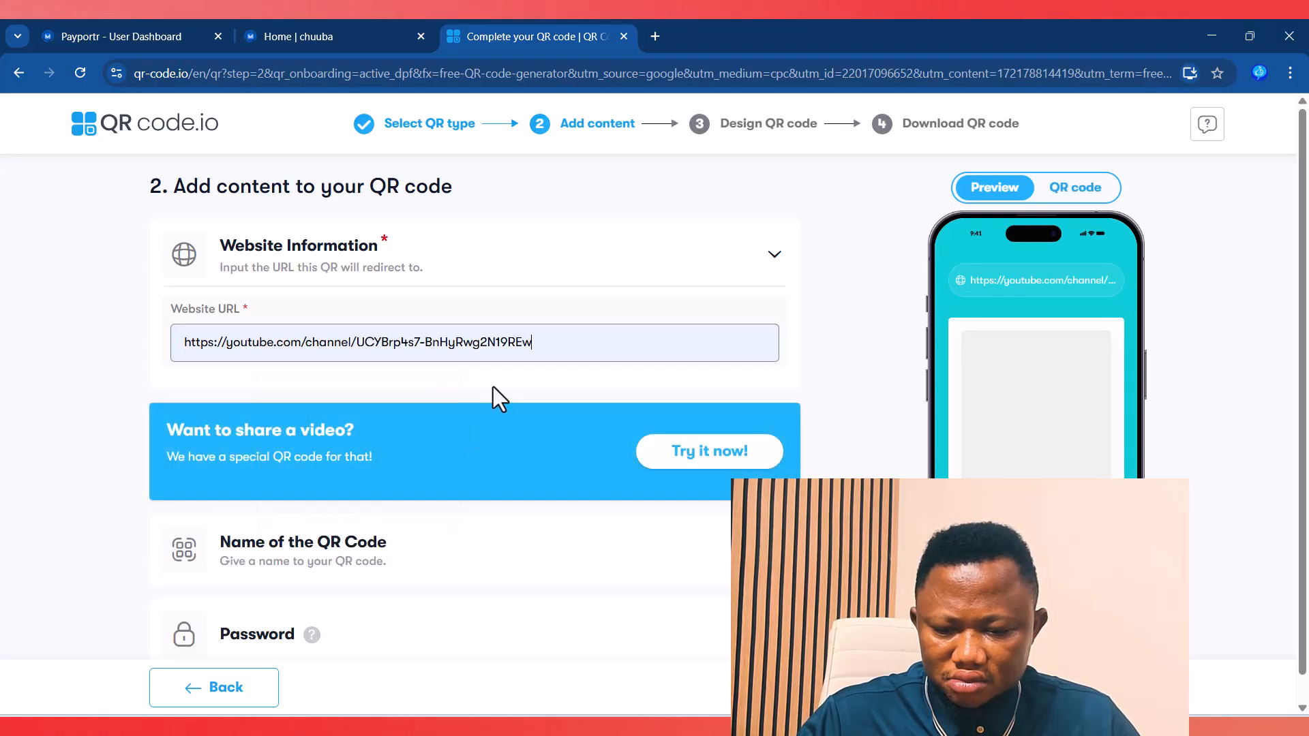
{"action": "key", "text": "BackSpace"}
{"action": "key", "text": "BackSpace"}
{"action": "key", "text": "BackSpace"}
{"action": "key", "text": "BackSpace"}
{"action": "key", "text": "BackSpace"}
{"action": "key", "text": "BackSpace"}
{"action": "key", "text": "BackSpace"}
{"action": "key", "text": "BackSpace"}
{"action": "key", "text": "BackSpace"}
{"action": "key", "text": "BackSpace"}
{"action": "key", "text": "BackSpace"}
{"action": "key", "text": "BackSpace"}
{"action": "key", "text": "BackSpace"}
{"action": "key", "text": "BackSpace"}
{"action": "key", "text": "BackSpace"}
{"action": "key", "text": "BackSpace"}
{"action": "key", "text": "BackSpace"}
{"action": "key", "text": "BackSpace"}
{"action": "key", "text": "BackSpace"}
{"action": "key", "text": "BackSpace"}
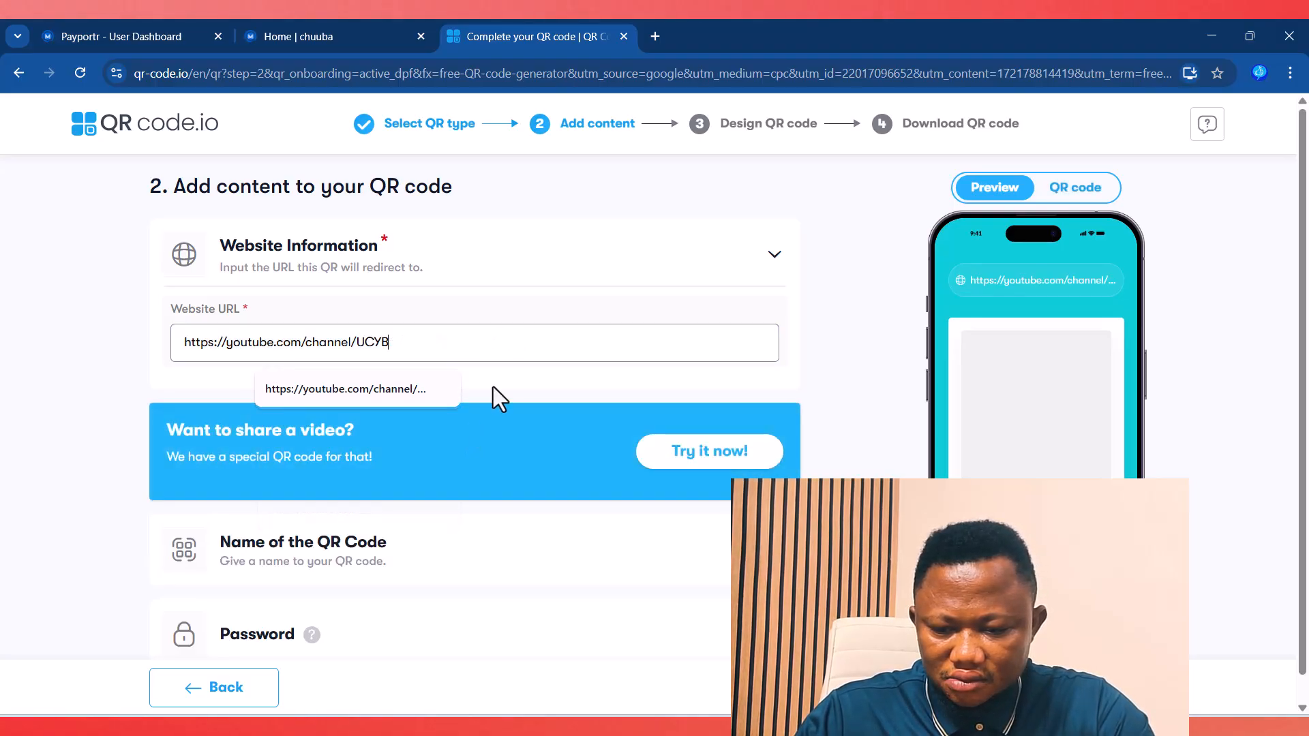
{"action": "key", "text": "BackSpace"}
{"action": "key", "text": "BackSpace"}
{"action": "key", "text": "BackSpace"}
{"action": "key", "text": "BackSpace"}
{"action": "key", "text": "BackSpace"}
{"action": "key", "text": "BackSpace"}
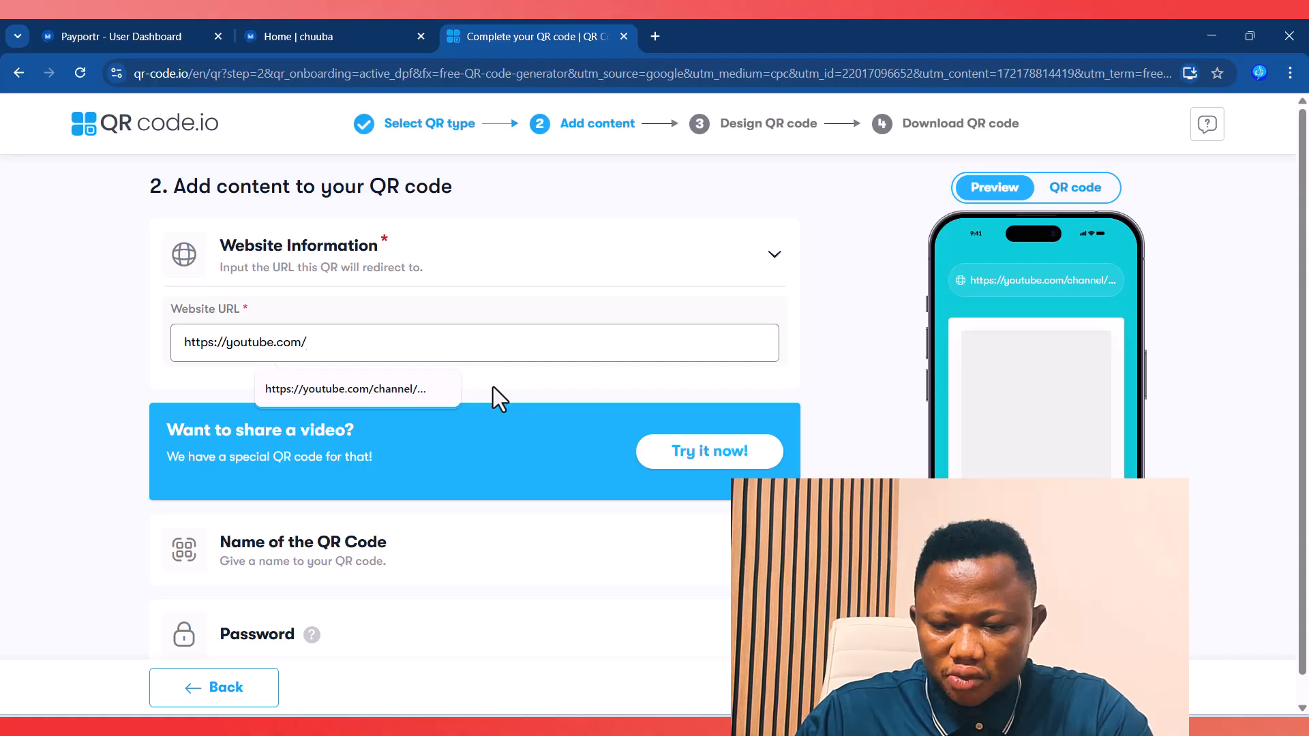
{"action": "scroll", "coordinate": [112, 378], "scroll_direction": "down", "scroll_amount": 1}
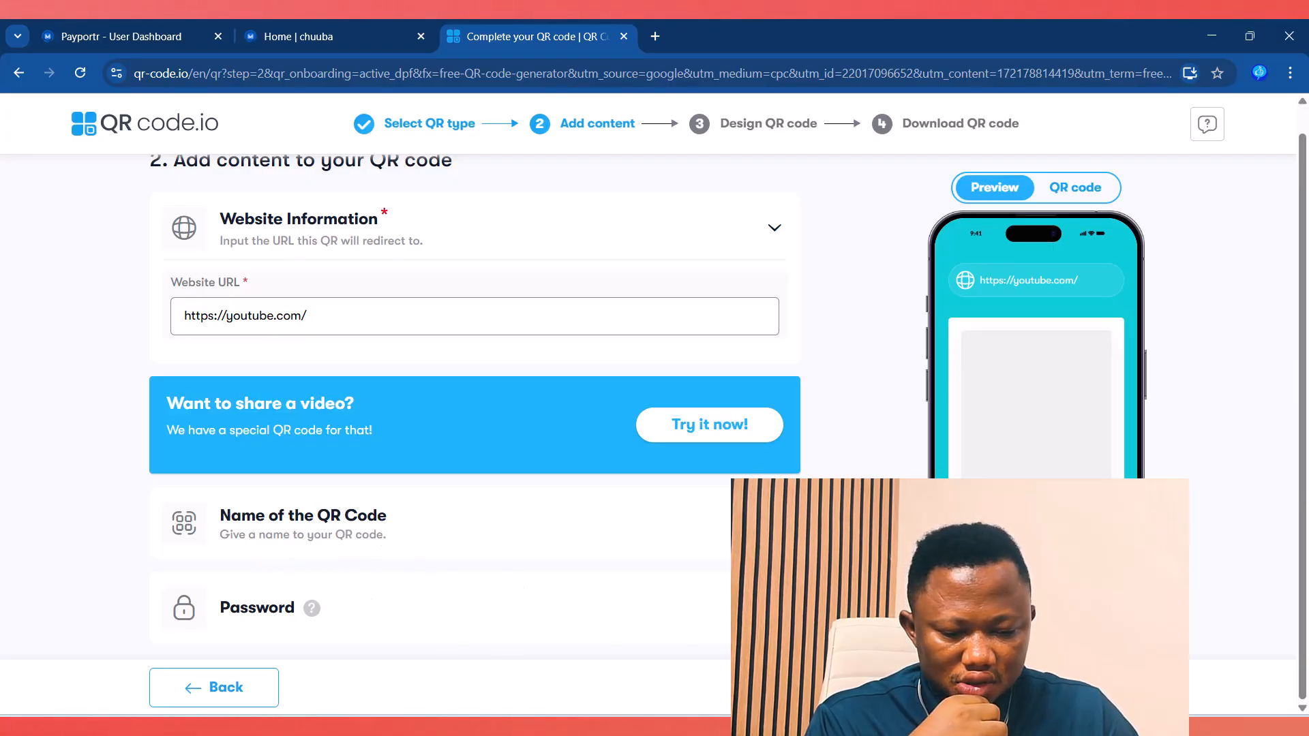
{"action": "left_click", "coordinate": [1082, 687]}
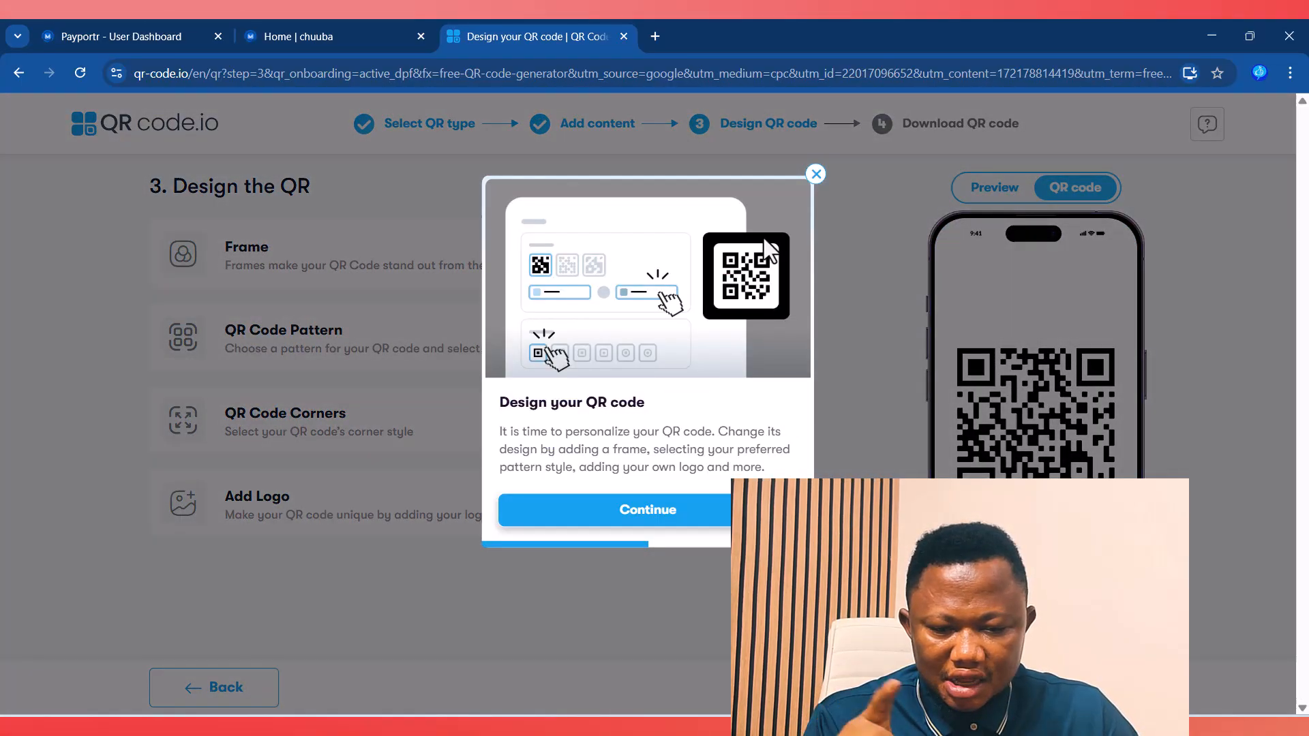
Step: Dismiss the design popup, create the code, and submit an email address to register
{"action": "left_click", "coordinate": [816, 175]}
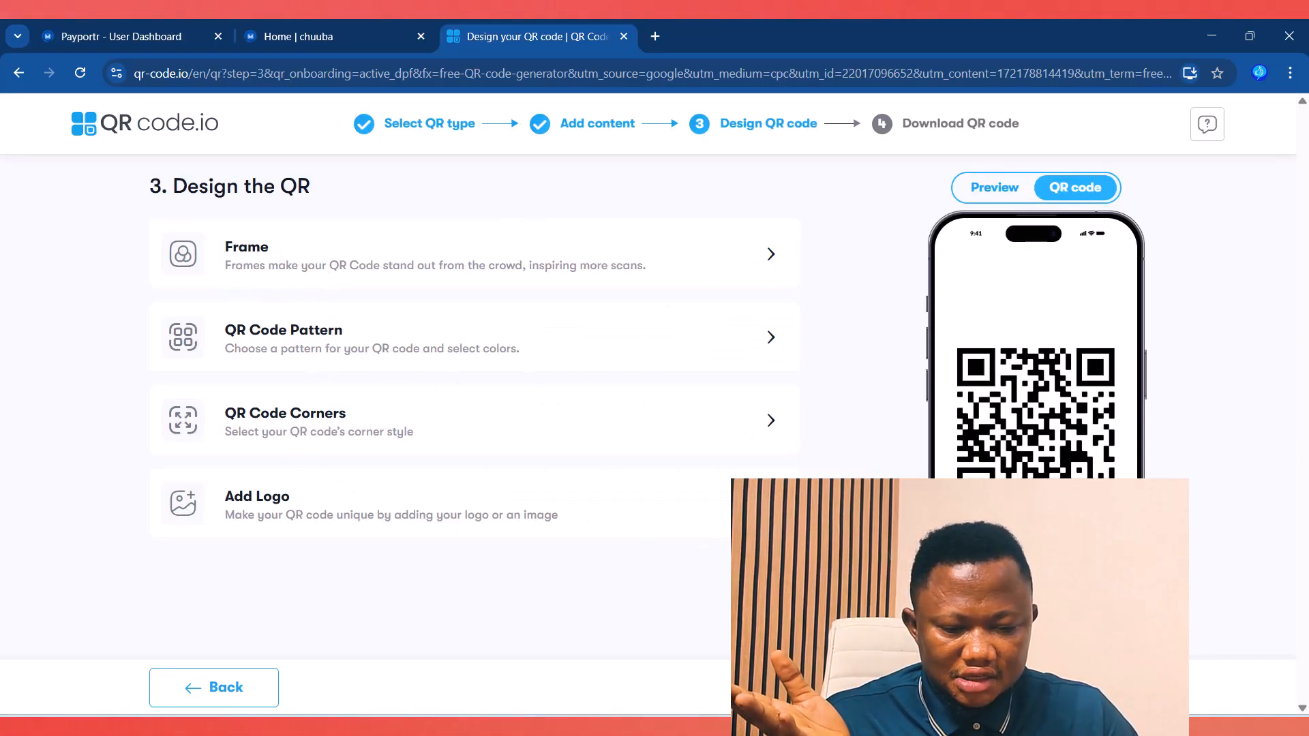
{"action": "left_click", "coordinate": [301, 22]}
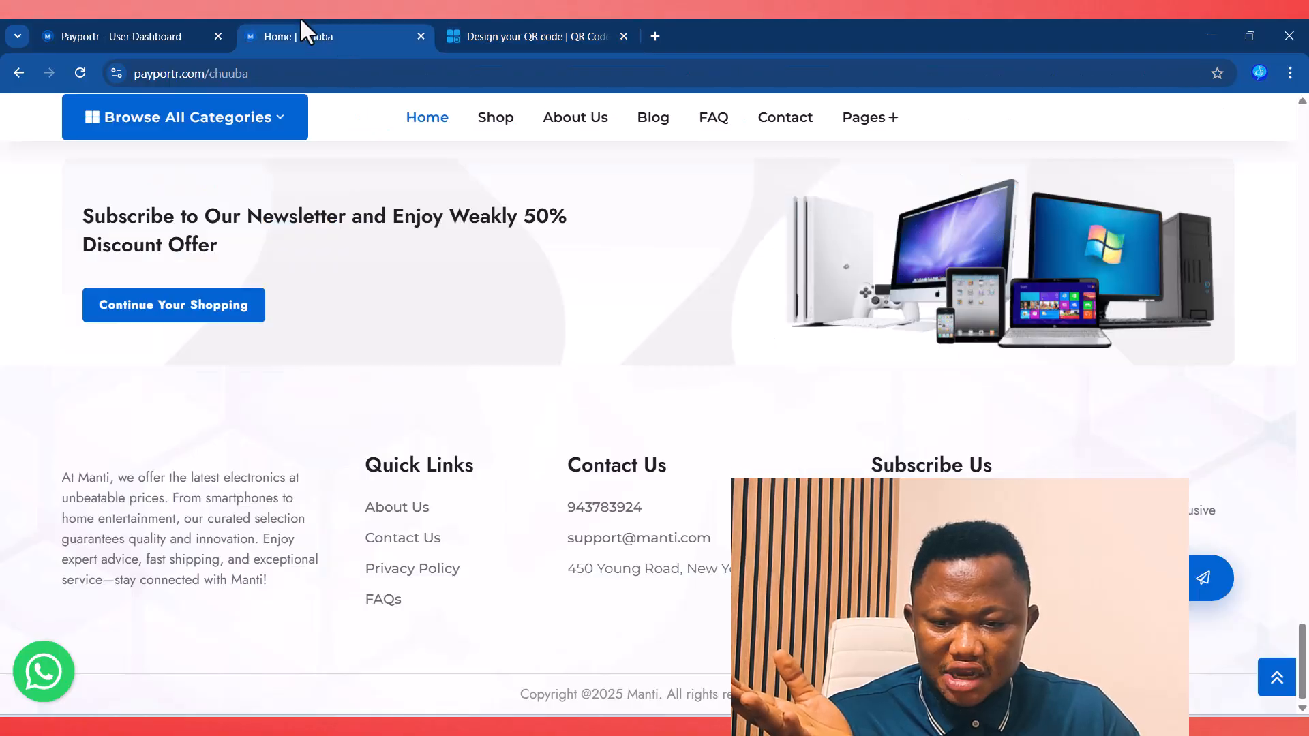
{"action": "left_click", "coordinate": [171, 36]}
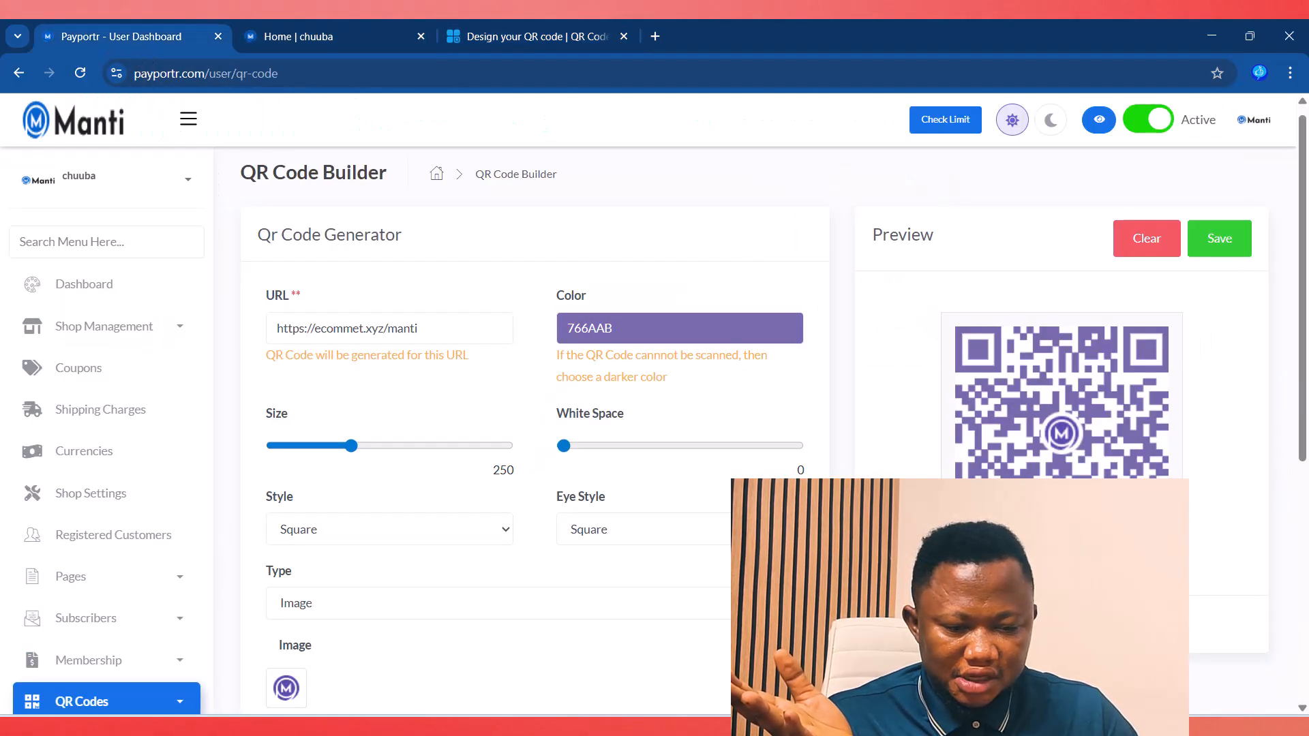
{"action": "left_click", "coordinate": [579, 27]}
{"action": "left_click", "coordinate": [1082, 688]}
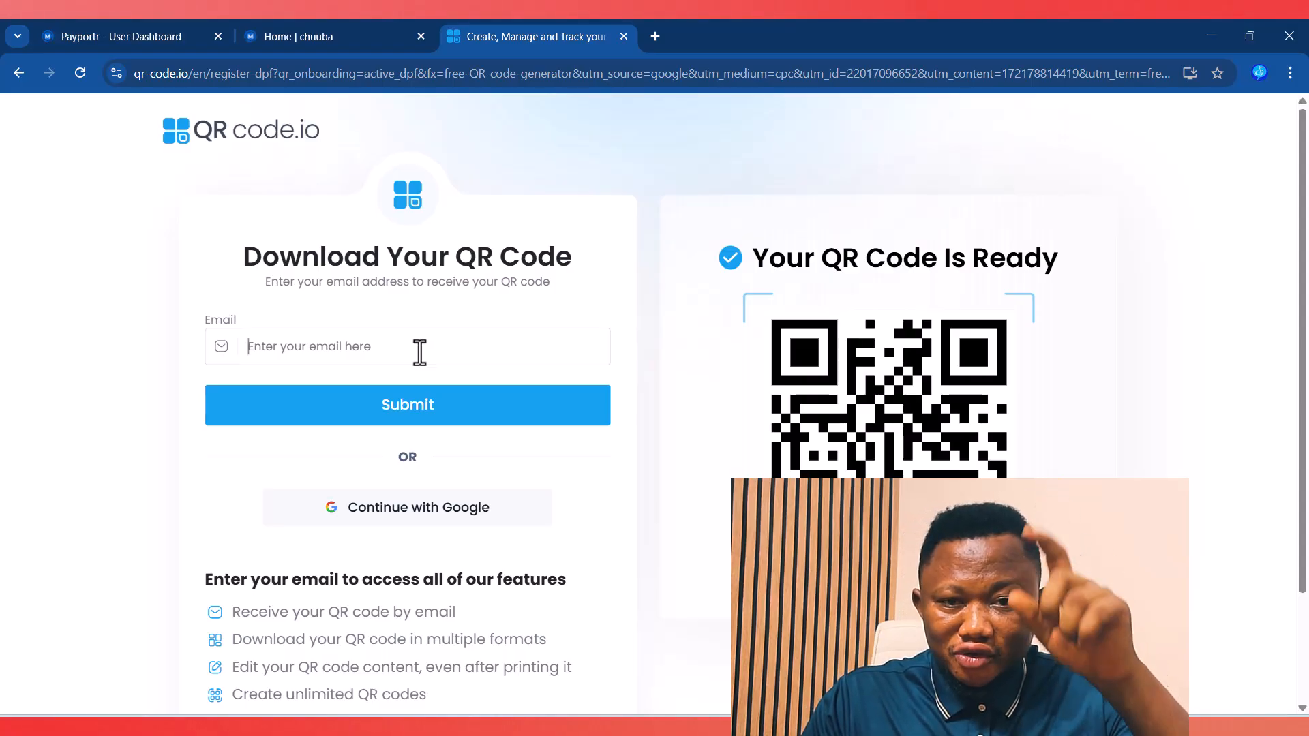
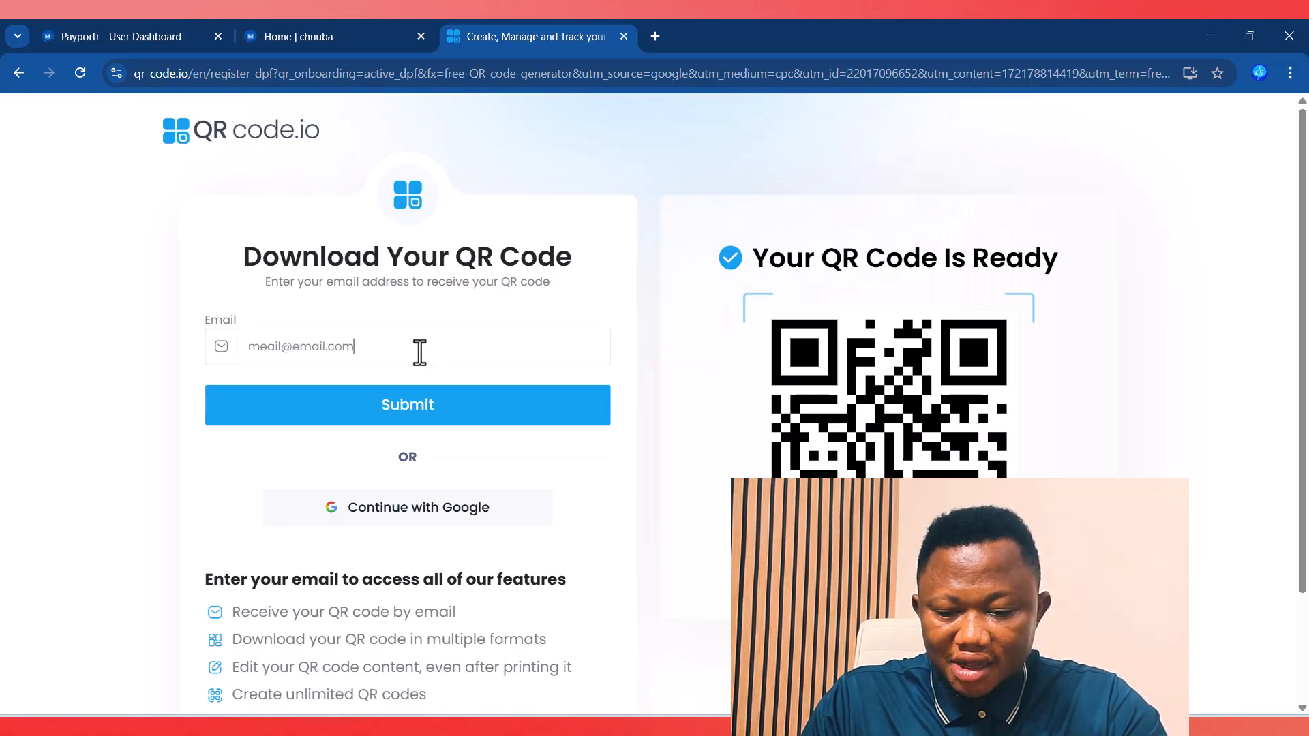
{"action": "left_click", "coordinate": [385, 416]}
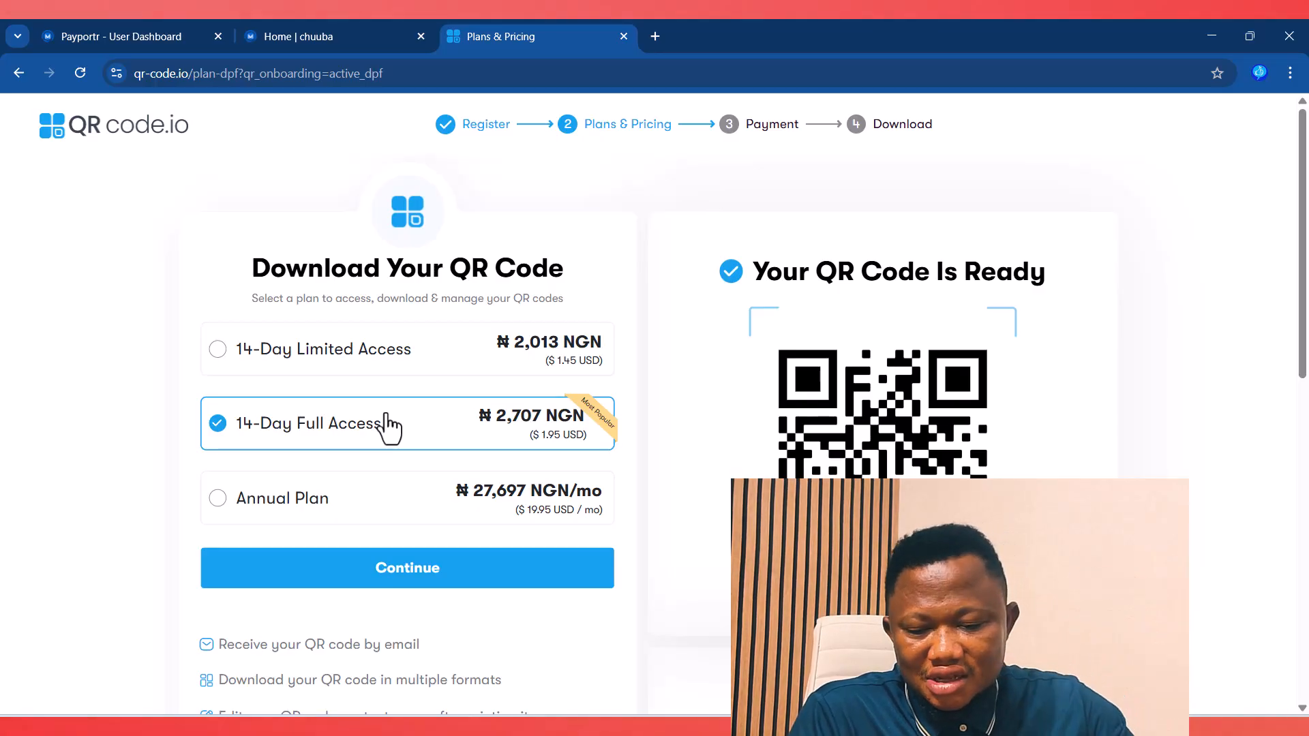
Step: Choose the Annual Plan, check the $239.40 USD total due, then close the payment tab
{"action": "left_click", "coordinate": [219, 500]}
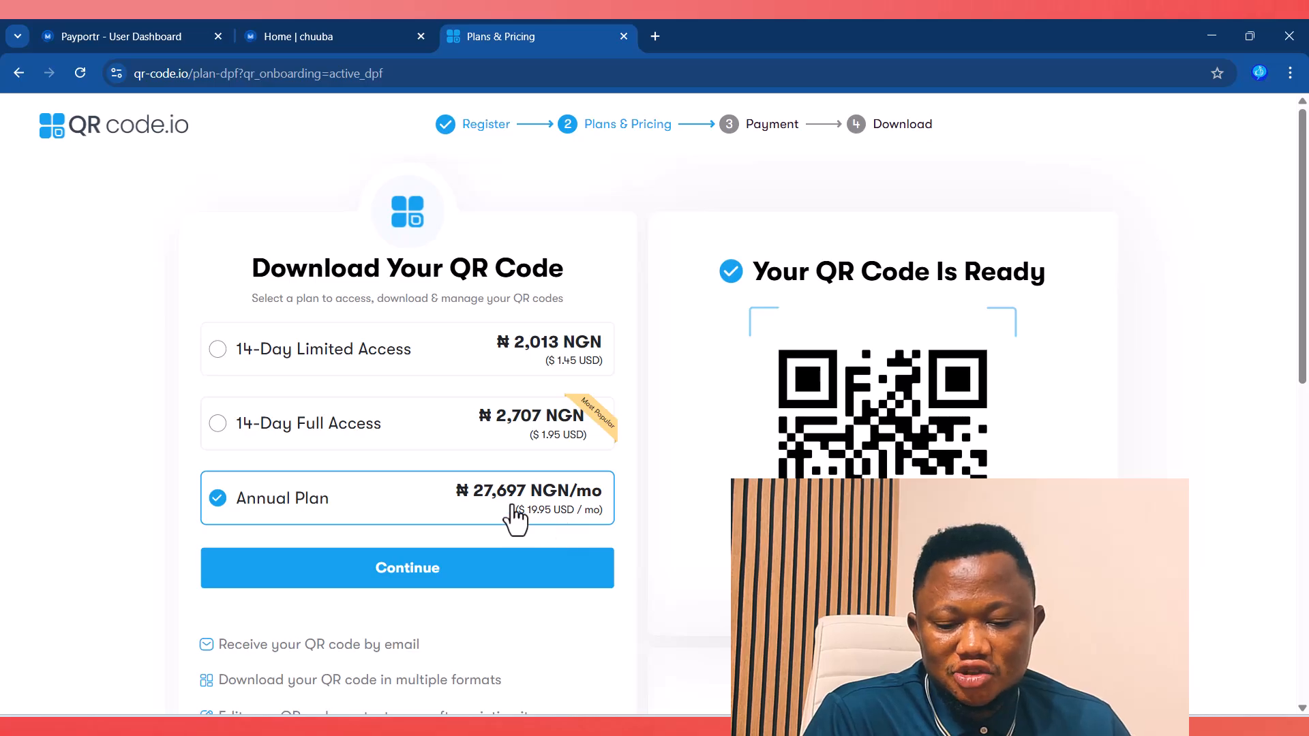
{"action": "left_click", "coordinate": [409, 578]}
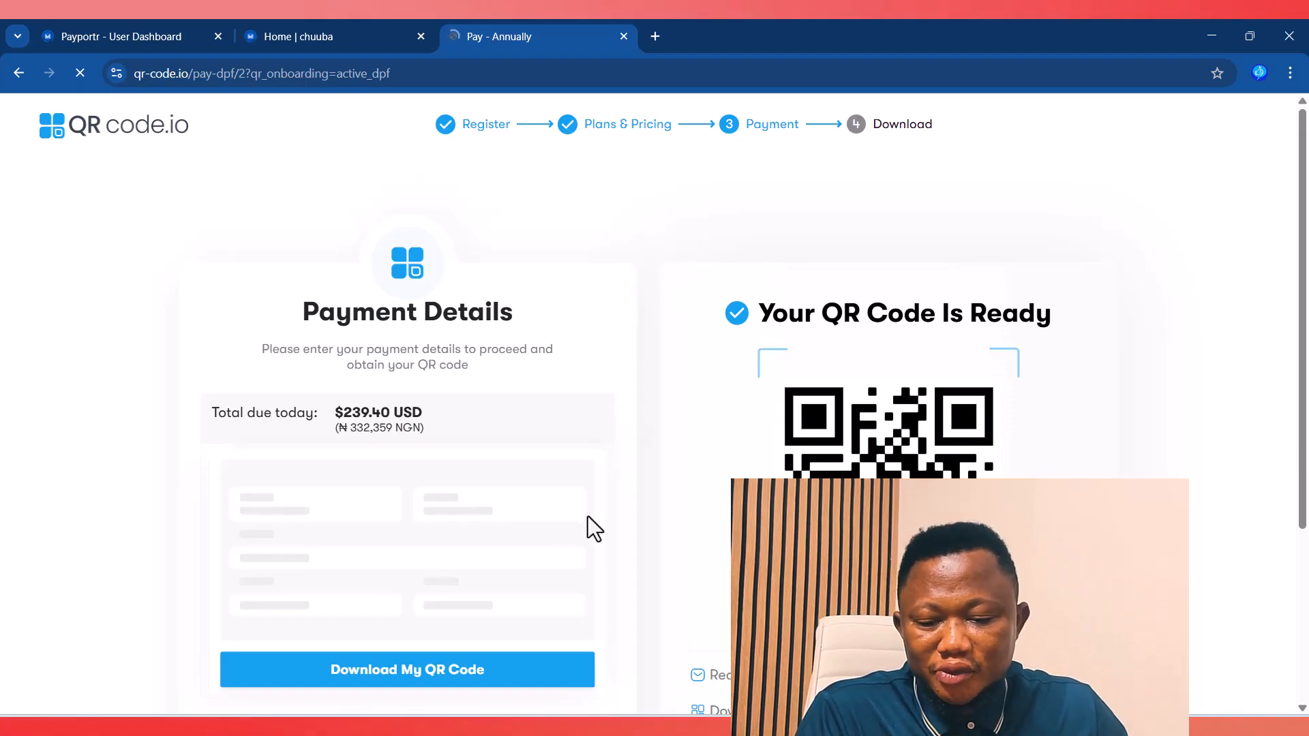
{"action": "left_click_drag", "start_coordinate": [336, 412], "coordinate": [379, 409]}
{"action": "left_click", "coordinate": [476, 408]}
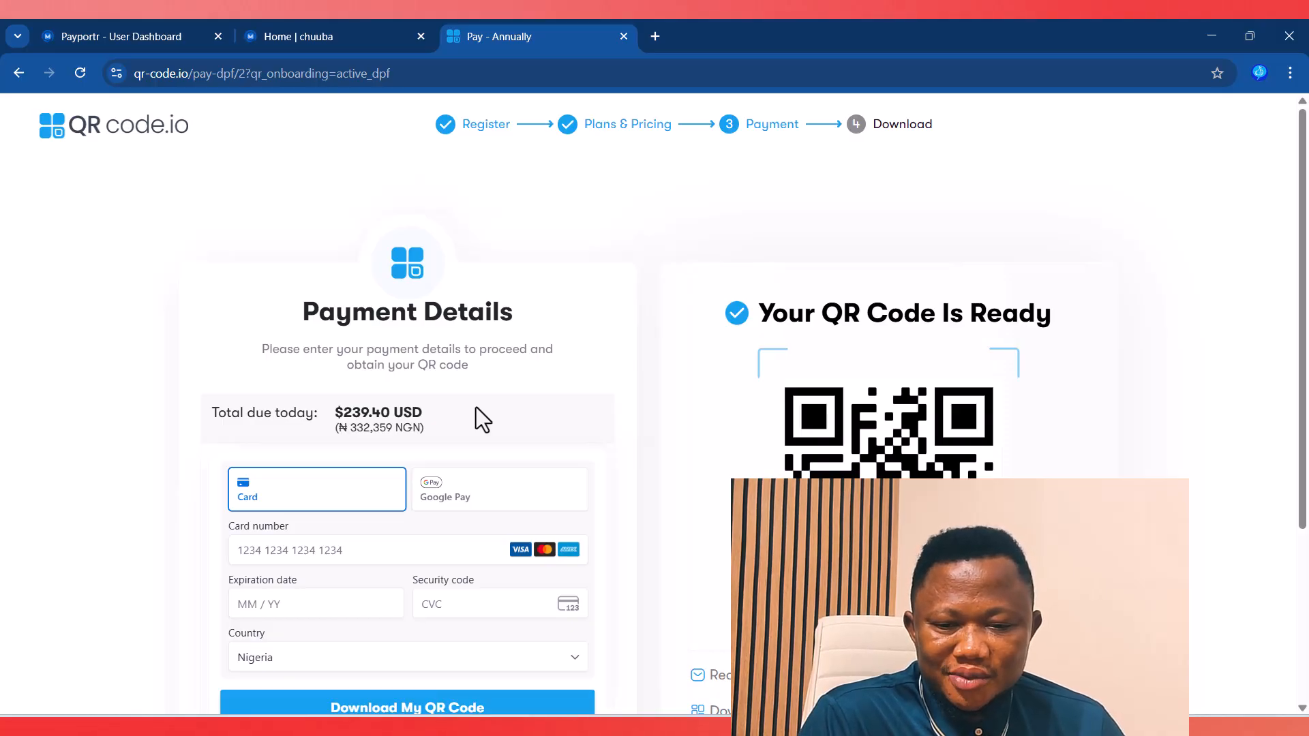
{"action": "left_click", "coordinate": [624, 37]}
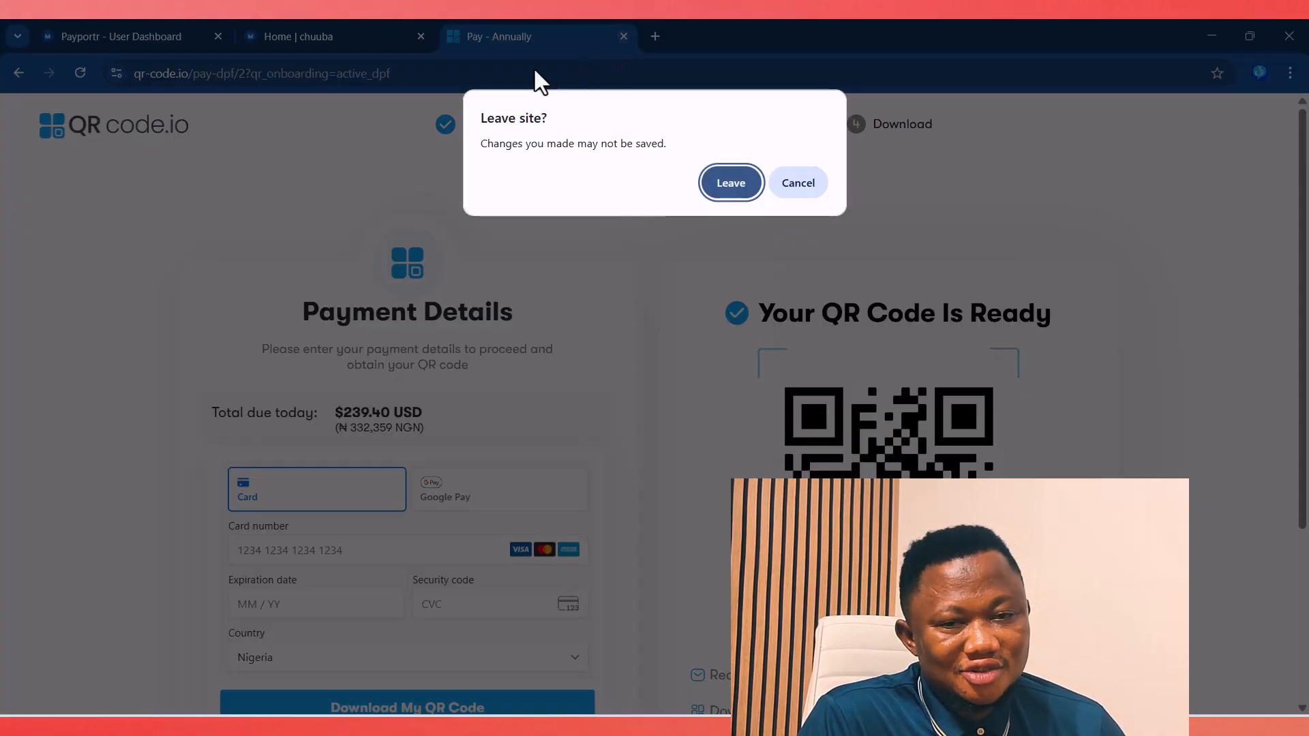
Step: Leave the qr-code.io site and return to the Payportr QR Code Builder settings
{"action": "left_click", "coordinate": [739, 192]}
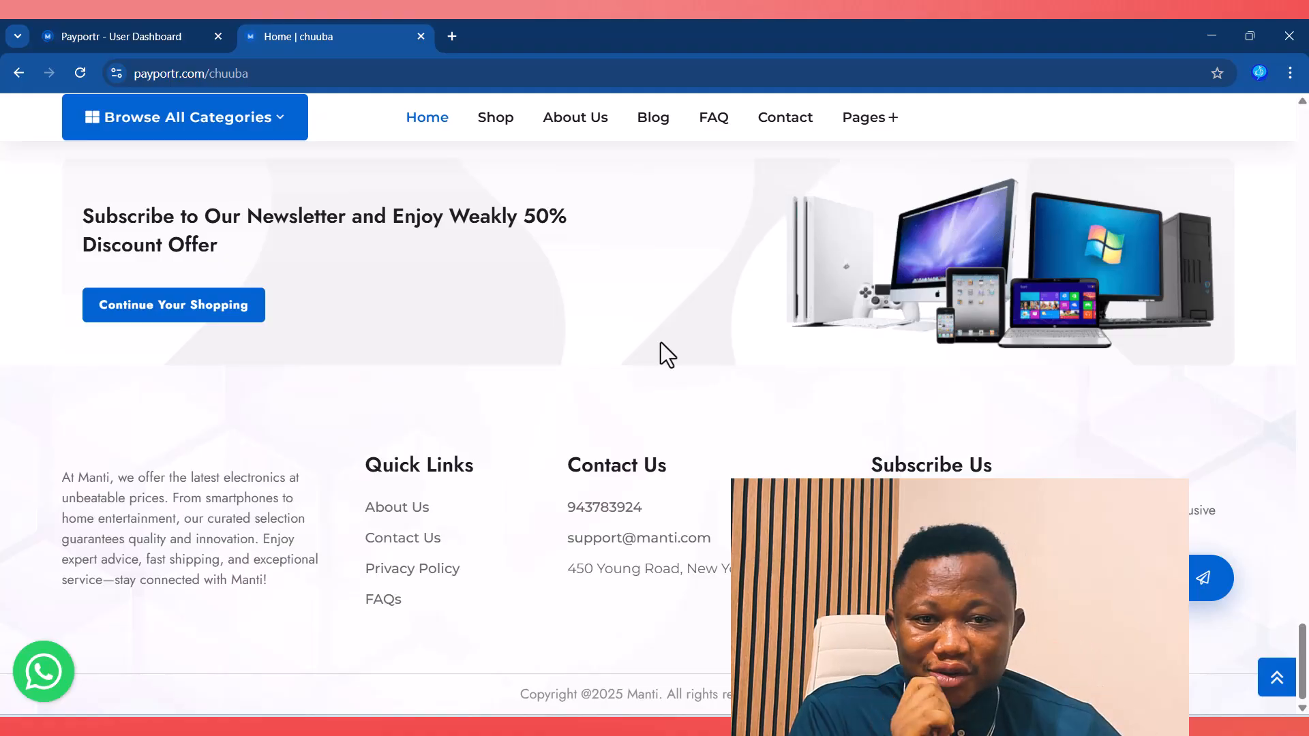
{"action": "left_click", "coordinate": [105, 35]}
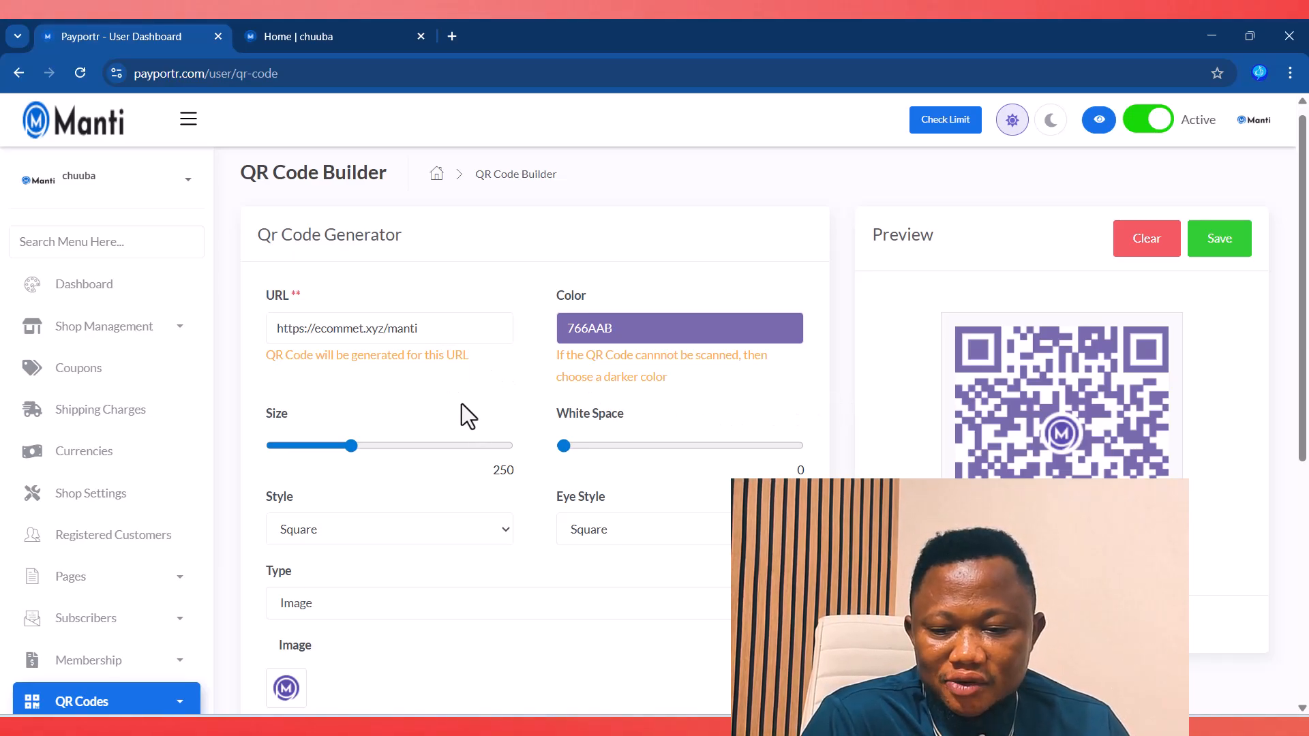
{"action": "scroll", "coordinate": [476, 432], "scroll_direction": "down", "scroll_amount": 3}
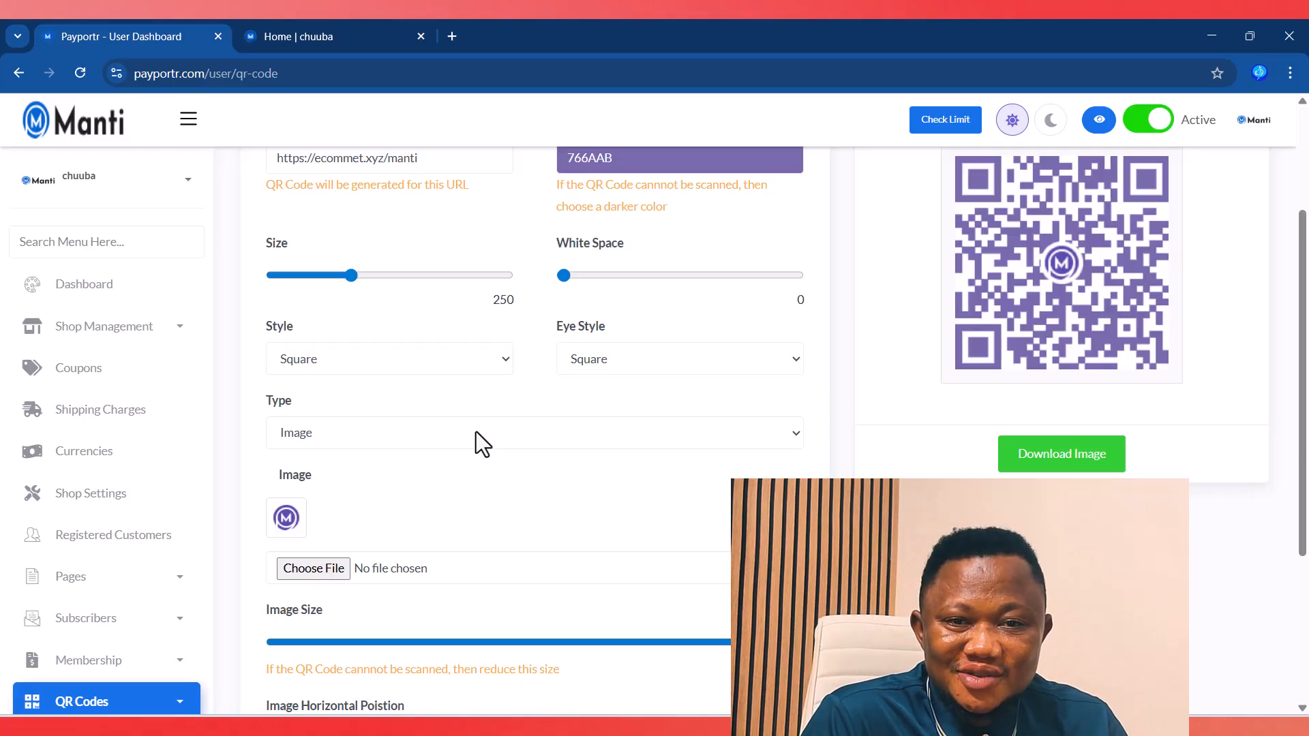
{"action": "scroll", "coordinate": [574, 492], "scroll_direction": "down", "scroll_amount": 4}
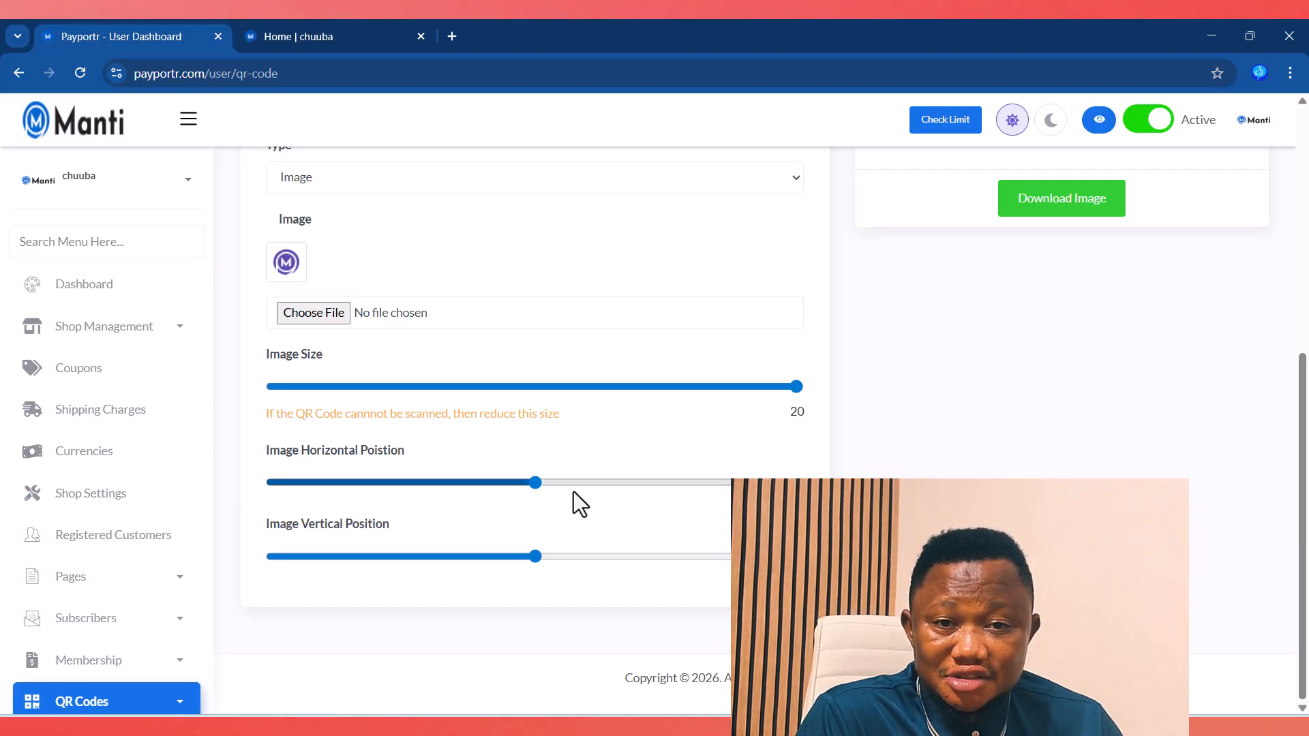
{"action": "scroll", "coordinate": [574, 493], "scroll_direction": "up", "scroll_amount": 6}
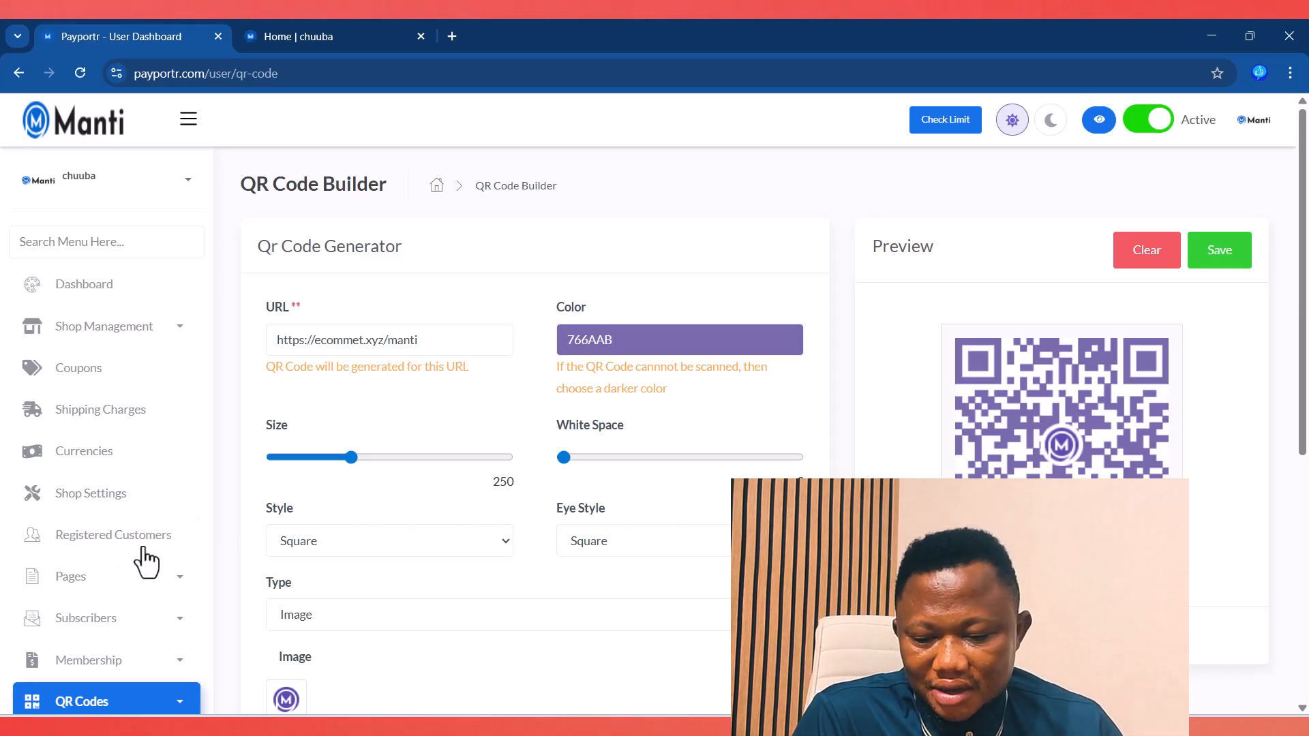
{"action": "scroll", "coordinate": [166, 543], "scroll_direction": "down", "scroll_amount": 3}
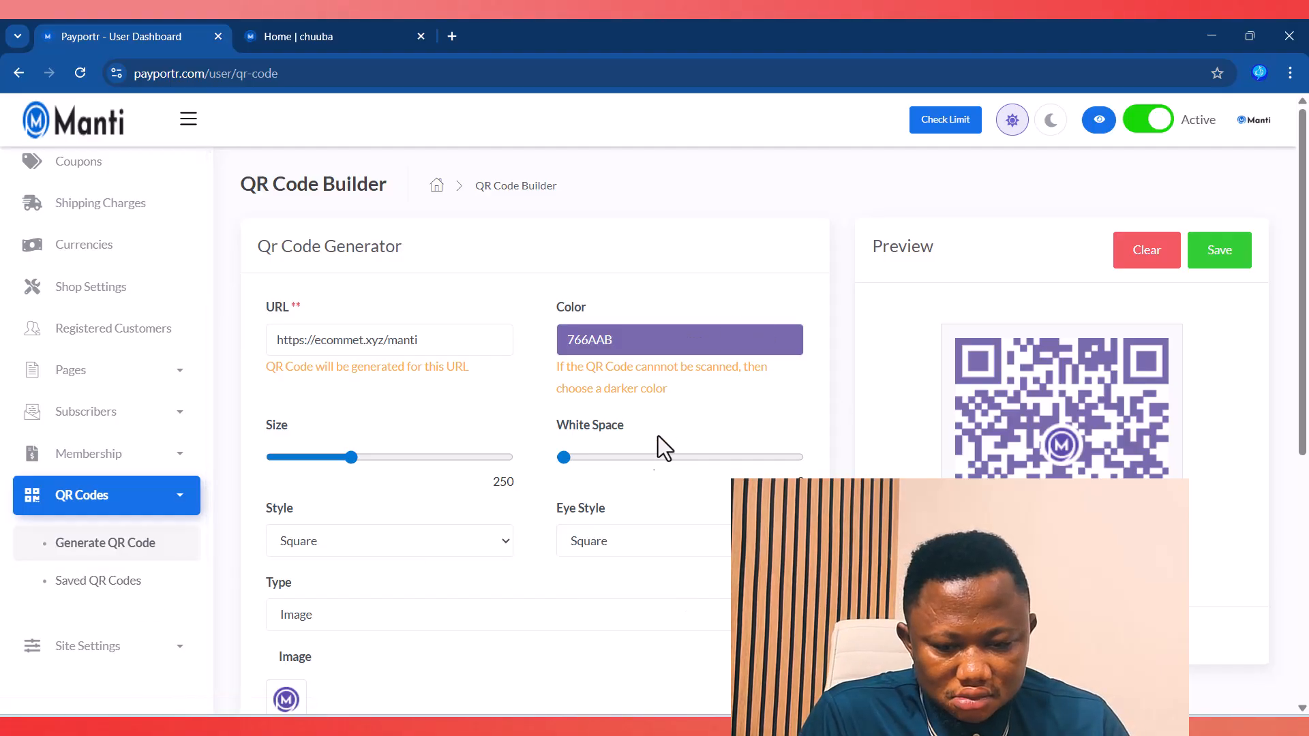
Step: Set the QR code colour to green 33AB28 and check the updated preview
{"action": "left_click", "coordinate": [605, 346]}
{"action": "left_click", "coordinate": [616, 387]}
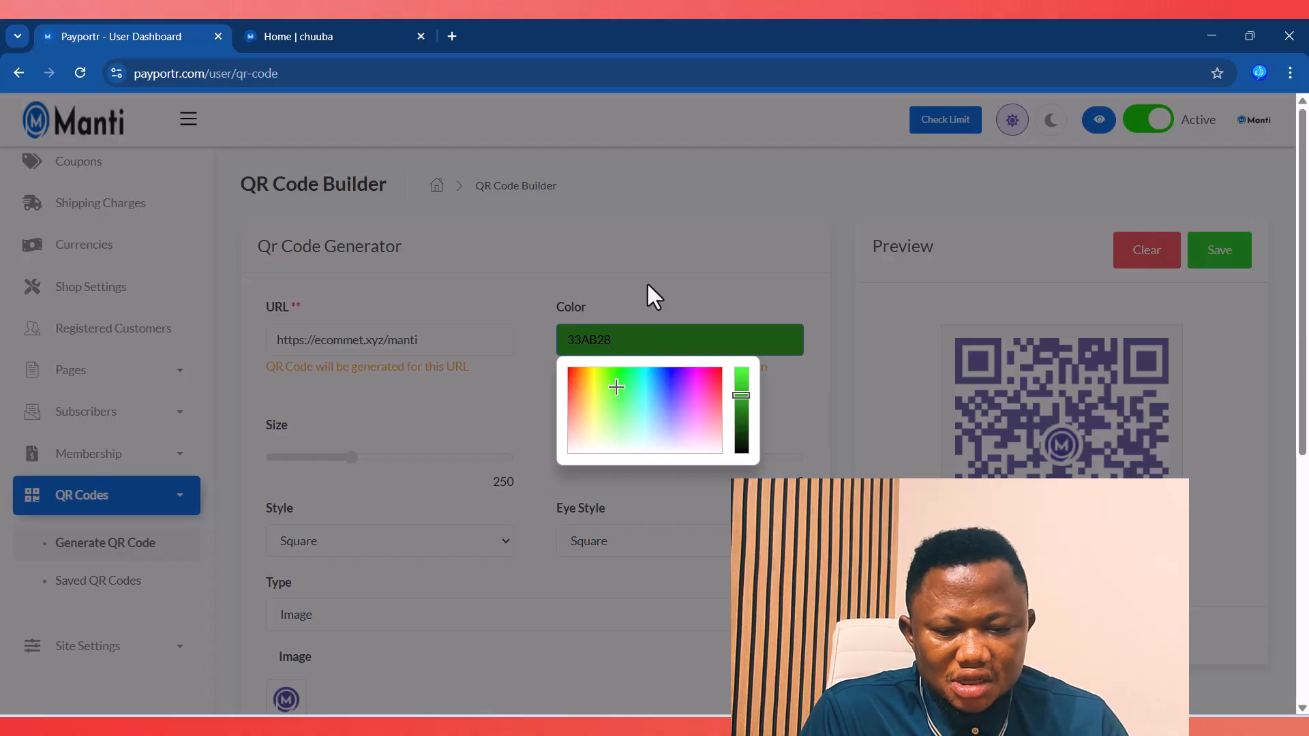
{"action": "left_click", "coordinate": [648, 285]}
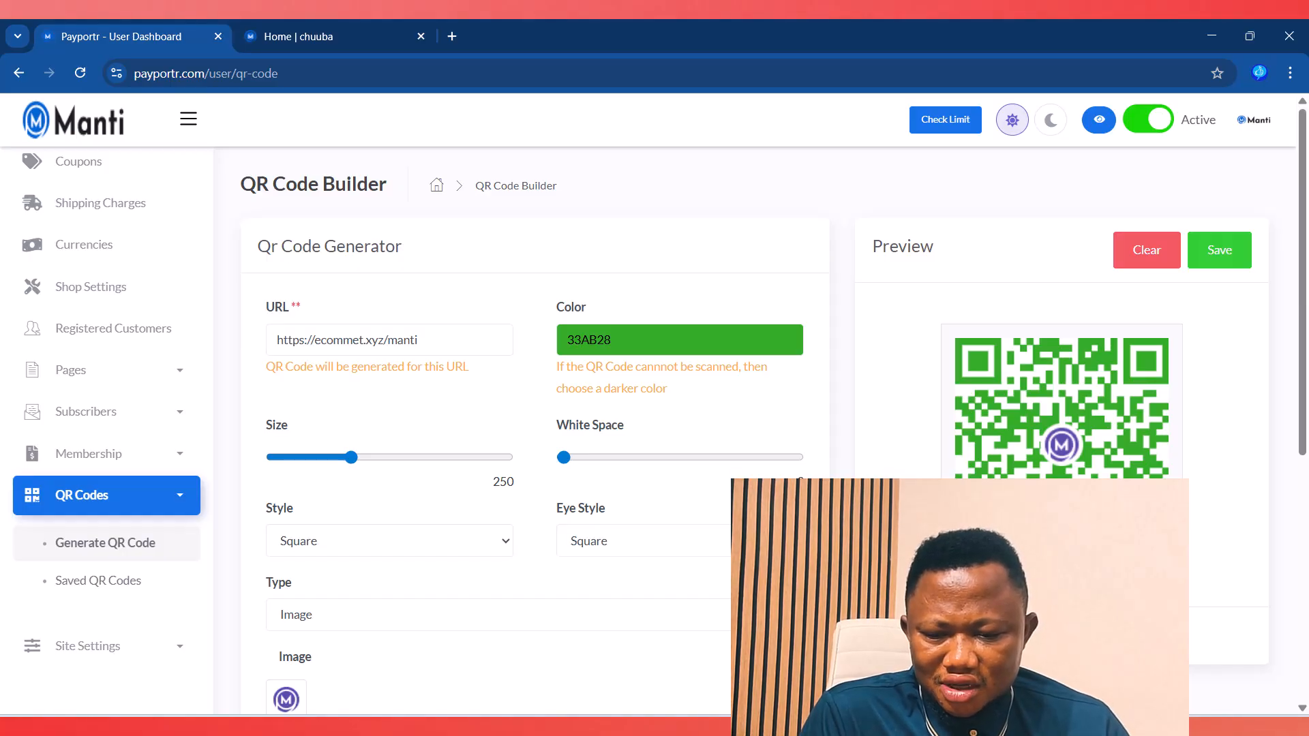
{"action": "scroll", "coordinate": [410, 537], "scroll_direction": "down", "scroll_amount": 4}
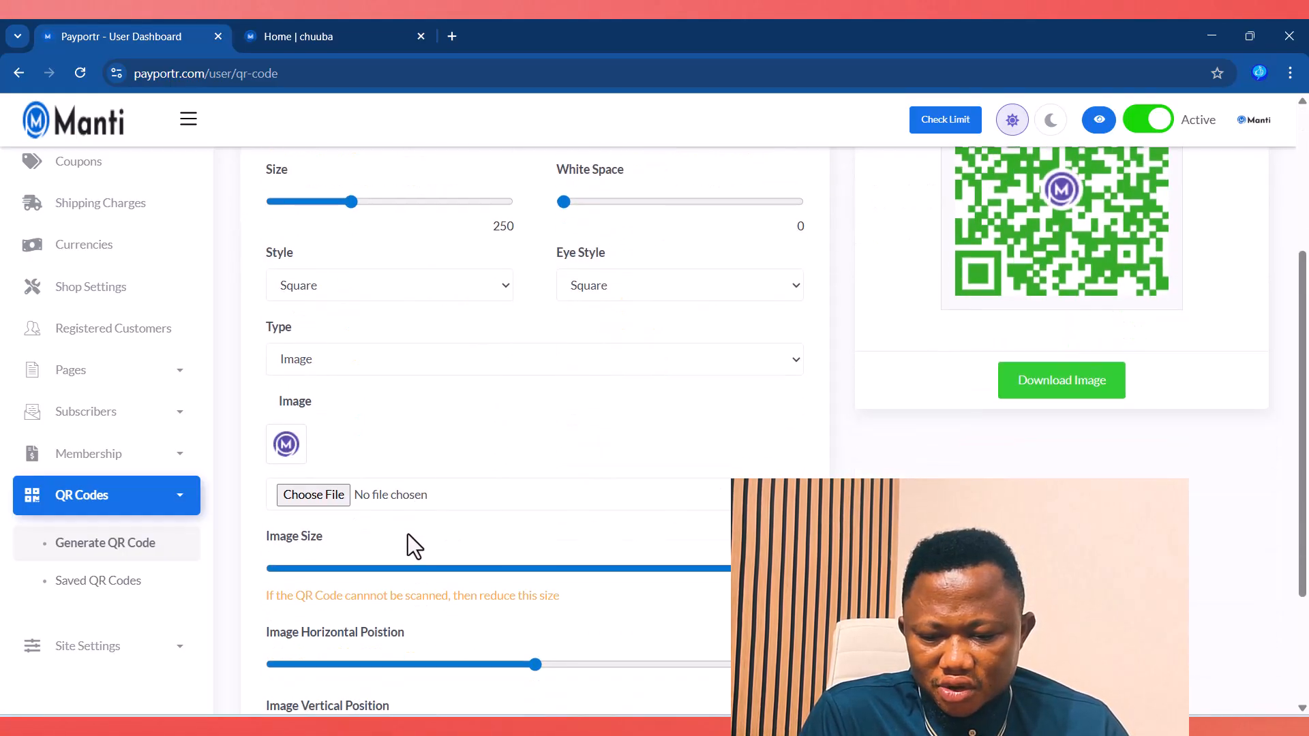
{"action": "scroll", "coordinate": [450, 517], "scroll_direction": "up", "scroll_amount": 3}
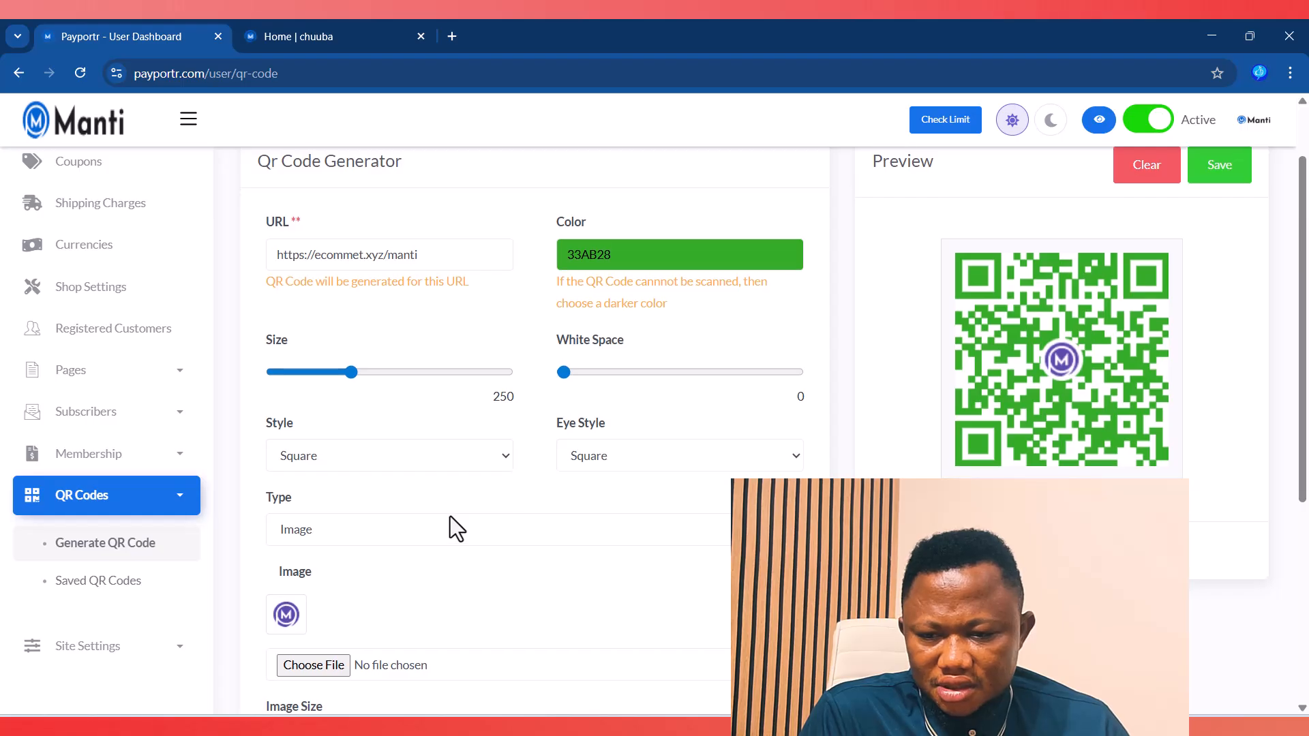
{"action": "scroll", "coordinate": [450, 517], "scroll_direction": "down", "scroll_amount": 3}
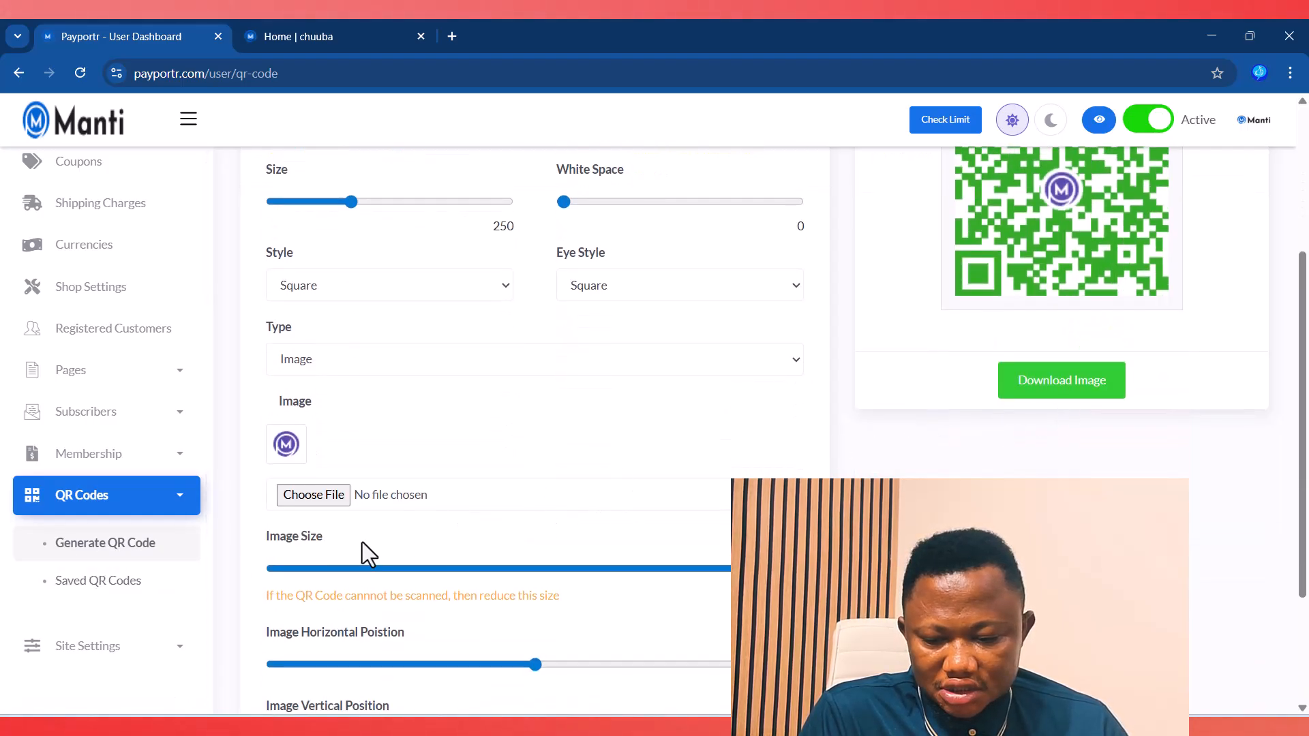
{"action": "left_click", "coordinate": [86, 585]}
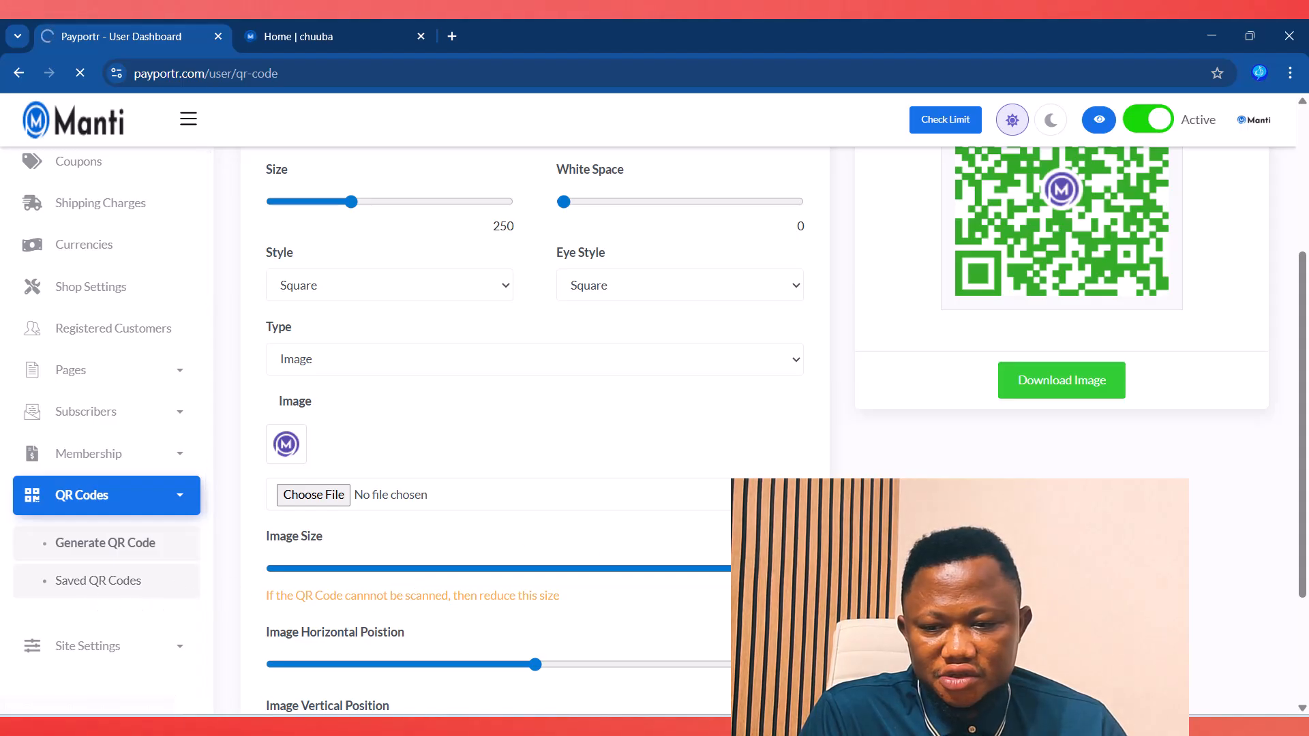
Step: Go to Site Settings > General Settings > Plugins to view Disqus, Google Analytics and Tawk.to
{"action": "scroll", "coordinate": [158, 514], "scroll_direction": "down", "scroll_amount": 3}
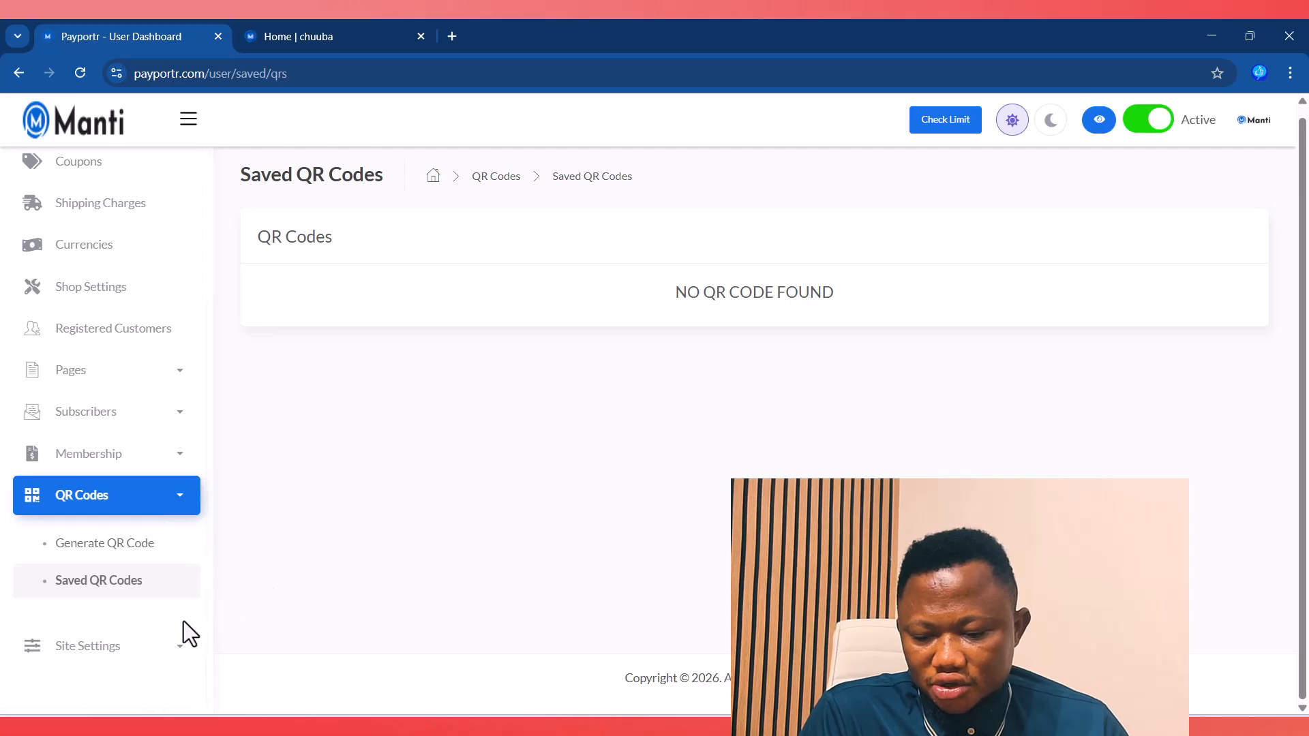
{"action": "left_click", "coordinate": [145, 650]}
{"action": "scroll", "coordinate": [157, 621], "scroll_direction": "down", "scroll_amount": 5}
{"action": "scroll", "coordinate": [157, 615], "scroll_direction": "down", "scroll_amount": 1}
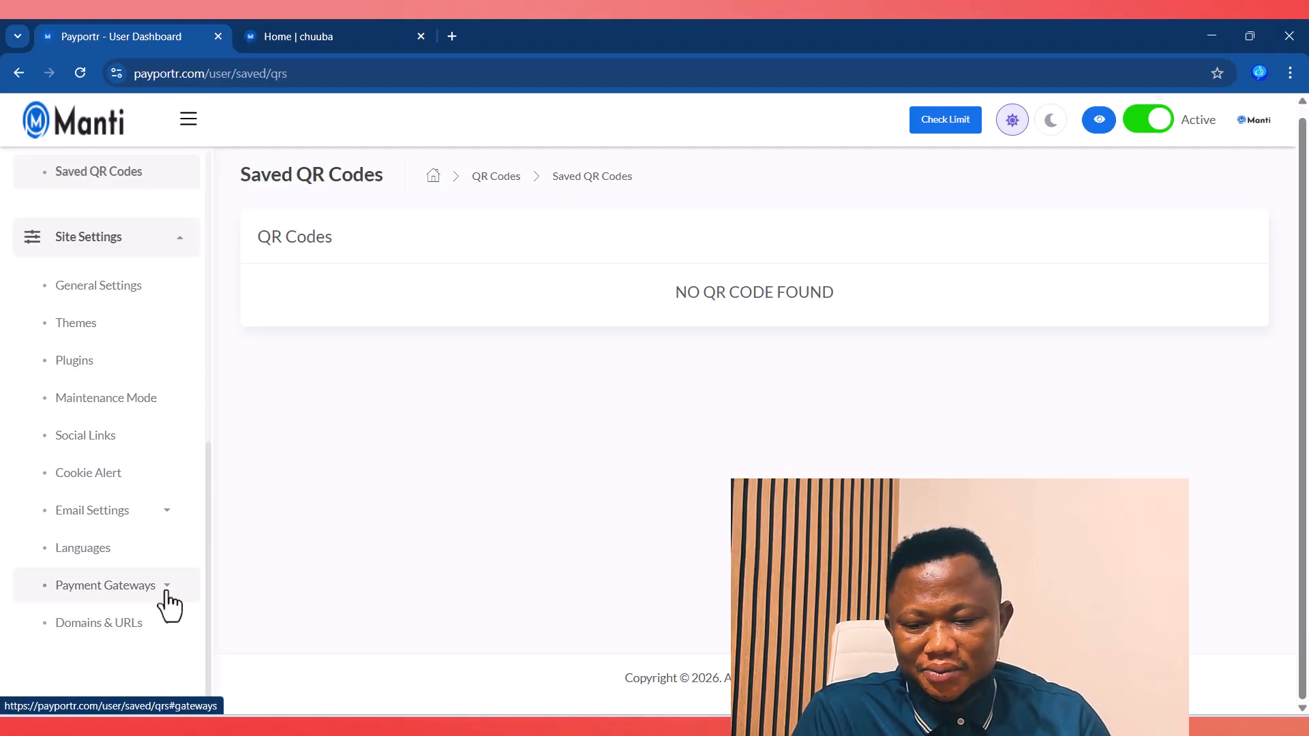
{"action": "left_click", "coordinate": [89, 303]}
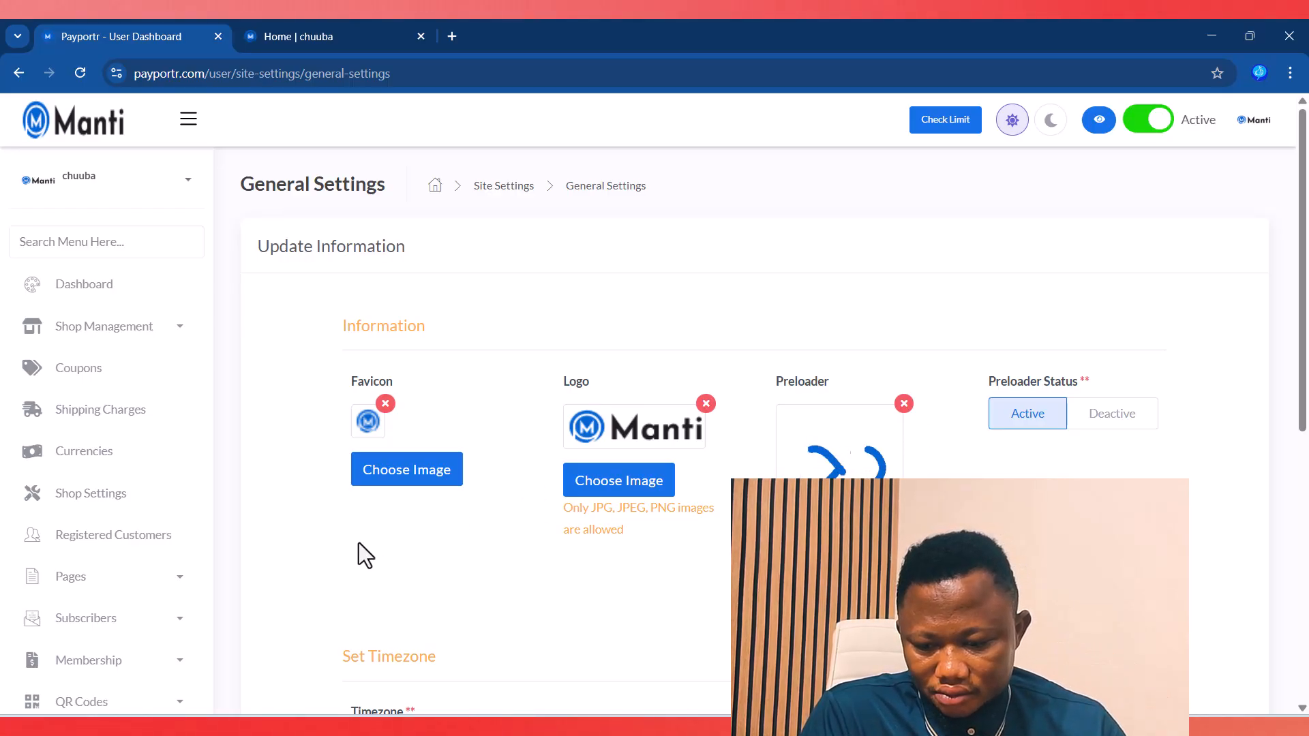
{"action": "scroll", "coordinate": [163, 605], "scroll_direction": "down", "scroll_amount": 7}
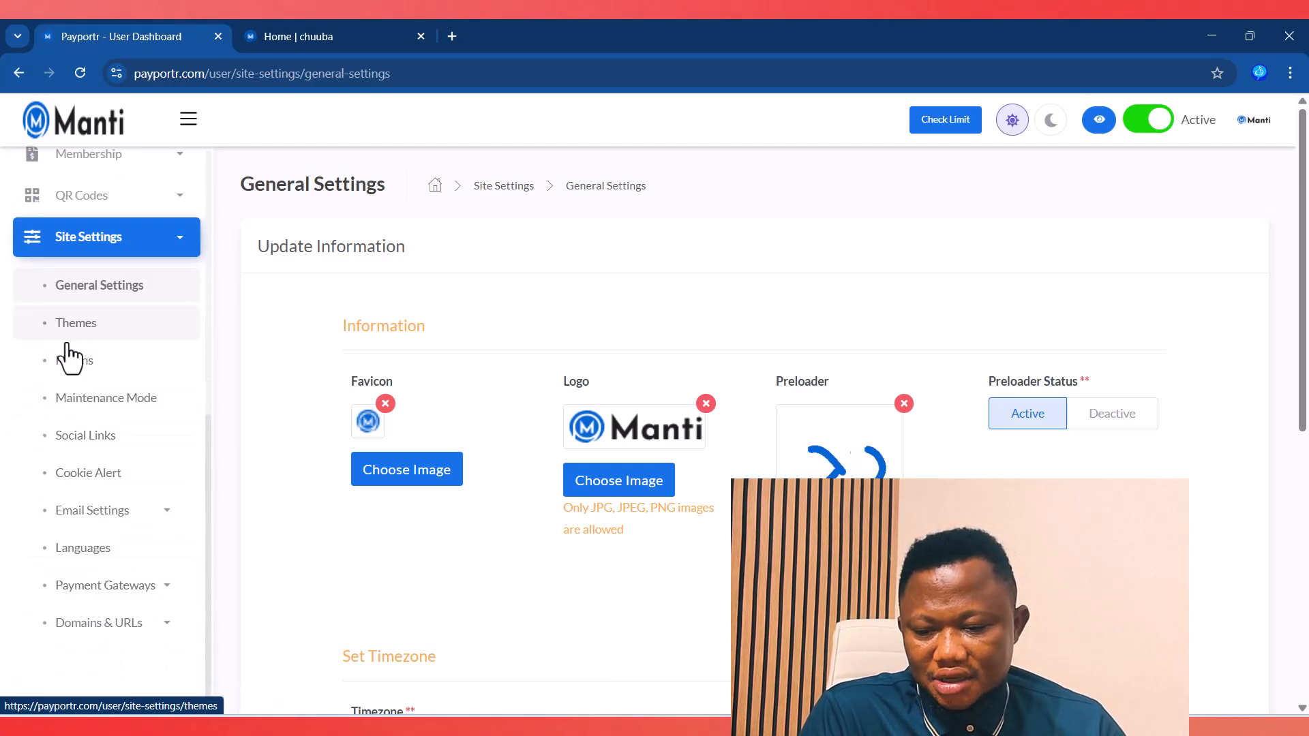
{"action": "left_click", "coordinate": [68, 361]}
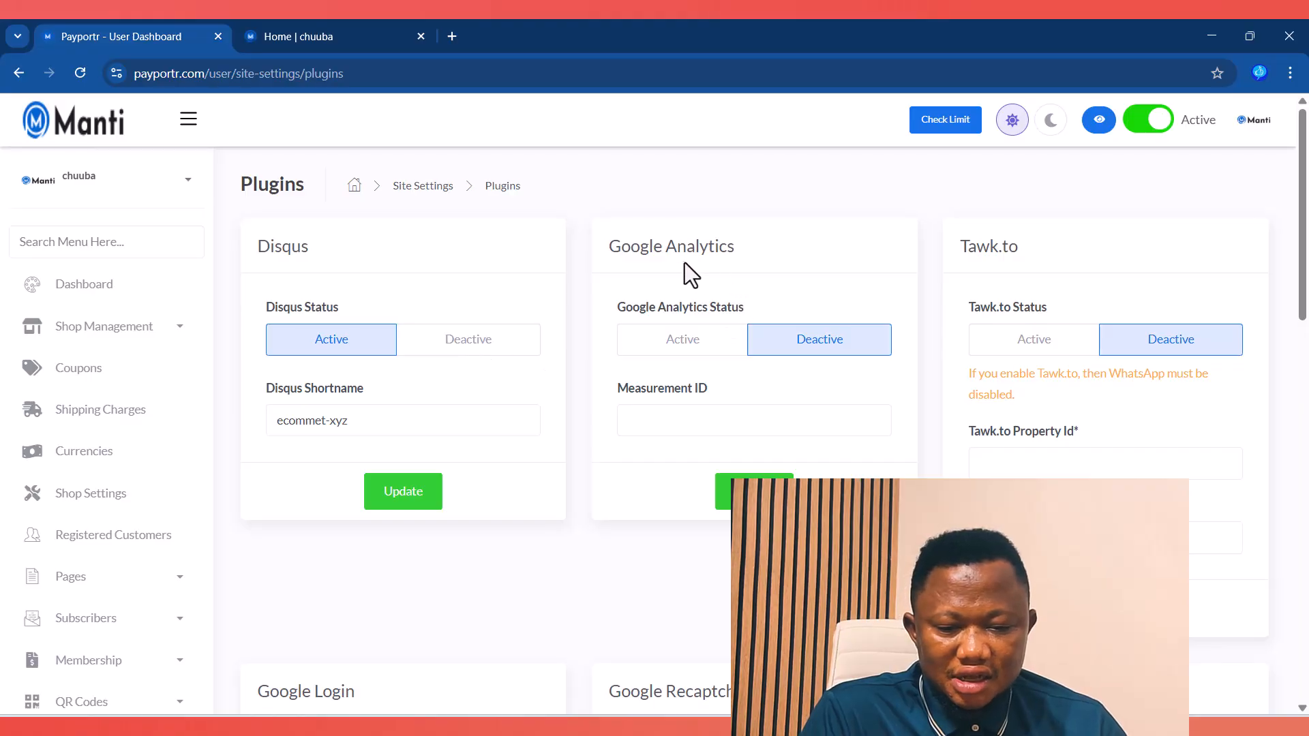
Step: Set Tawk.to Status to Active, then reload the storefront and open its WhatsApp chat popup
{"action": "left_click_drag", "start_coordinate": [601, 250], "coordinate": [791, 248]}
{"action": "left_click", "coordinate": [791, 249]}
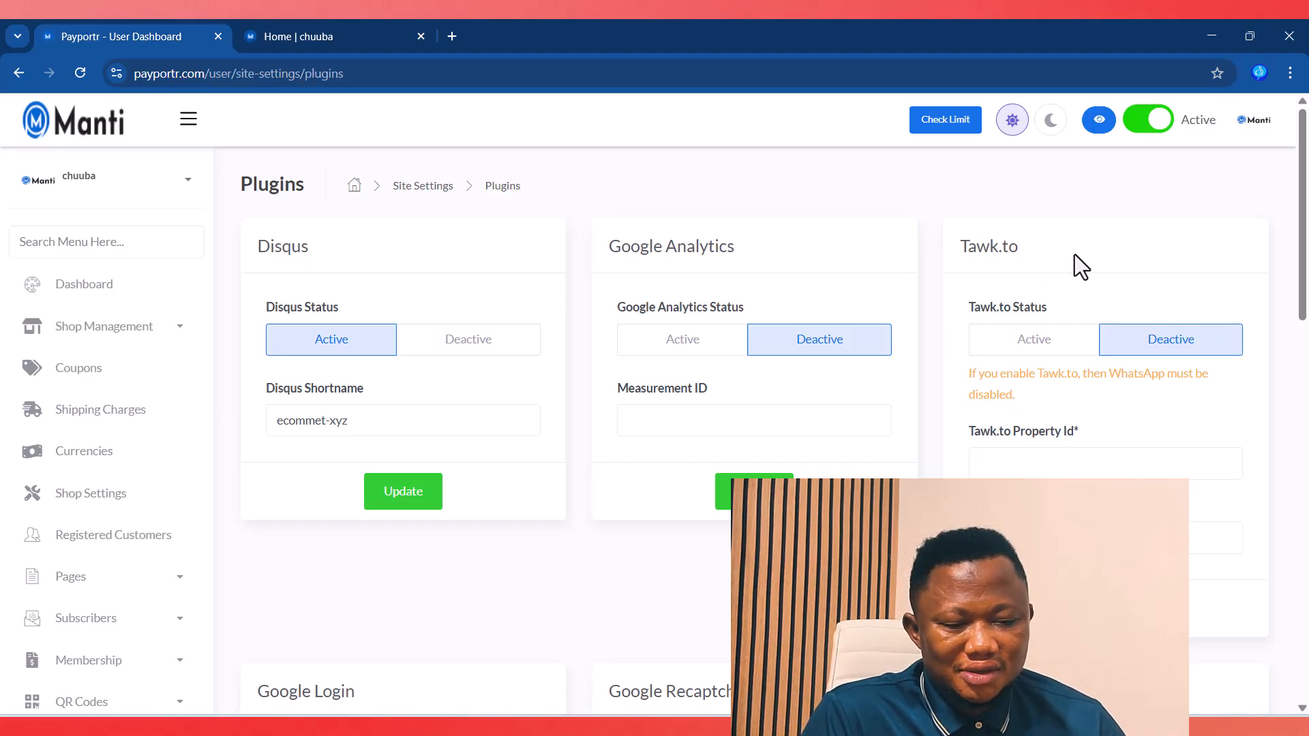
{"action": "left_click", "coordinate": [1035, 341]}
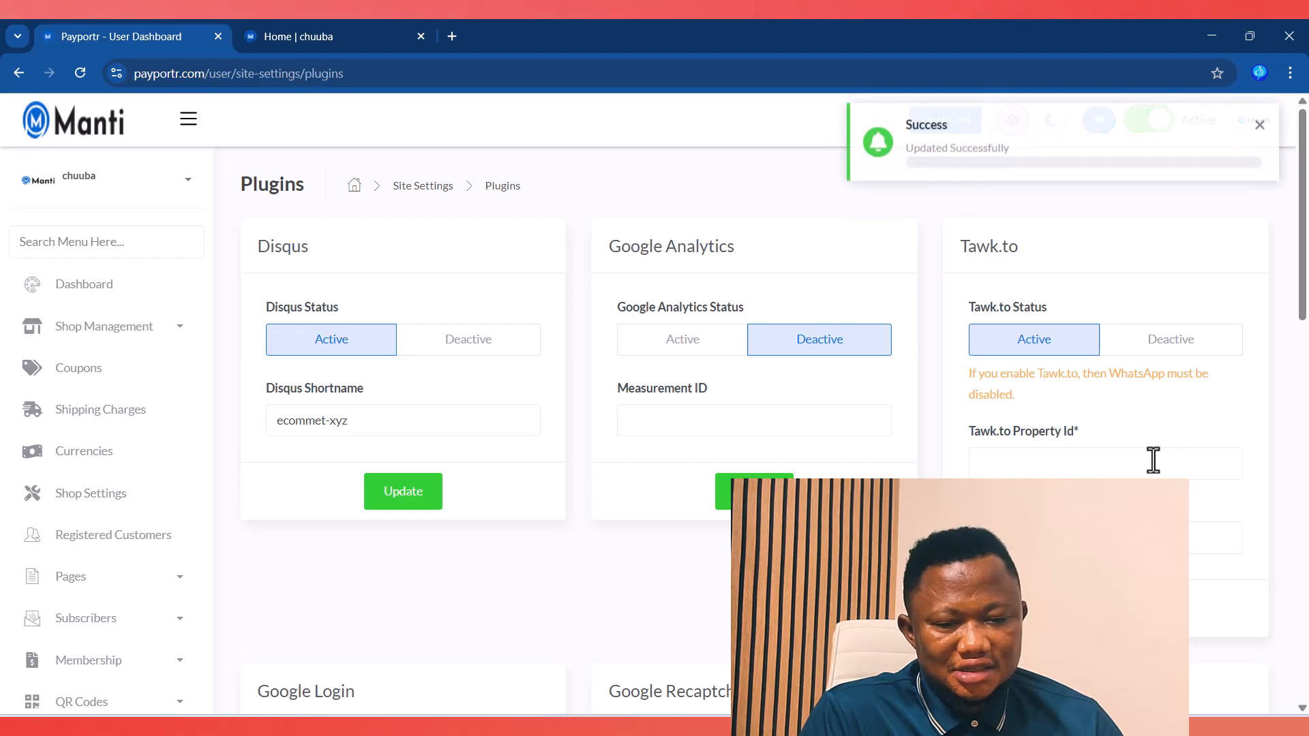
{"action": "left_click", "coordinate": [338, 29]}
{"action": "left_click", "coordinate": [80, 73]}
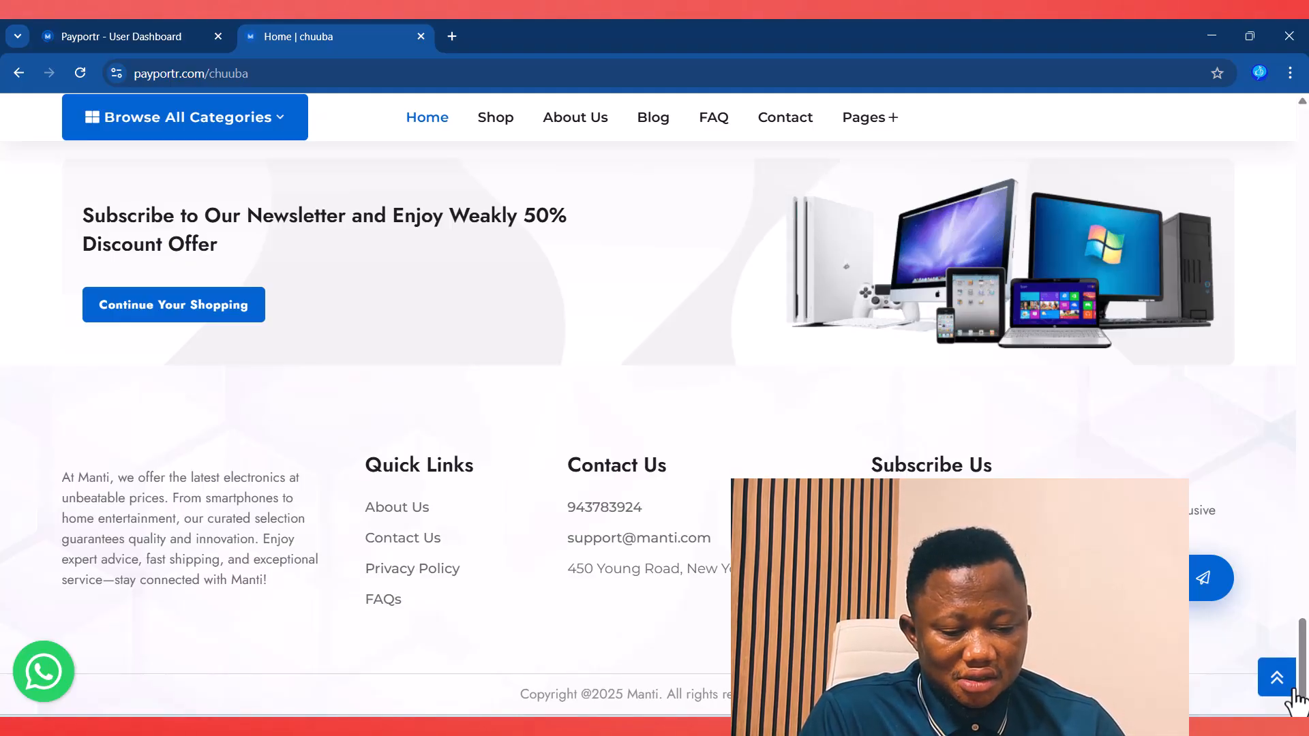
{"action": "left_click", "coordinate": [46, 685]}
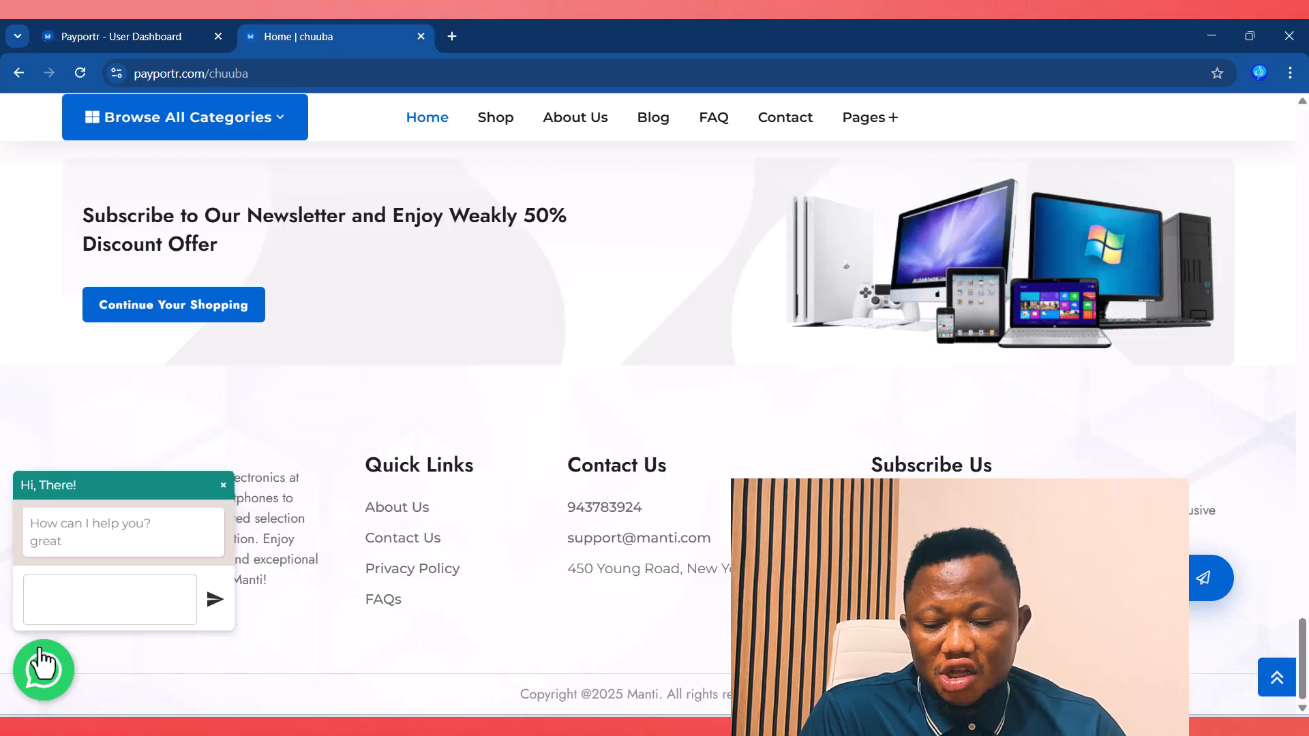
{"action": "left_click", "coordinate": [65, 34]}
Step: Toggle Facebook Pixel Status to Active and then back to Deactive
{"action": "scroll", "coordinate": [464, 412], "scroll_direction": "down", "scroll_amount": 5}
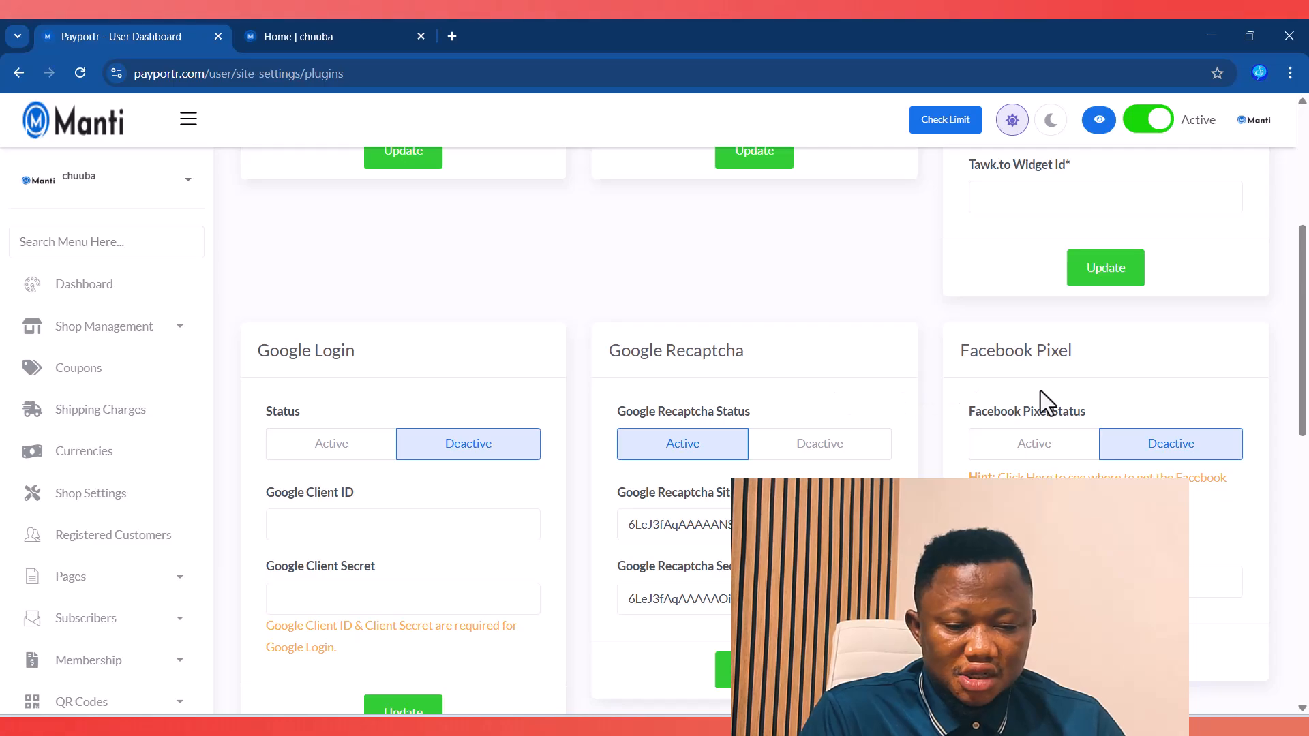
{"action": "left_click_drag", "start_coordinate": [957, 349], "coordinate": [1076, 348]}
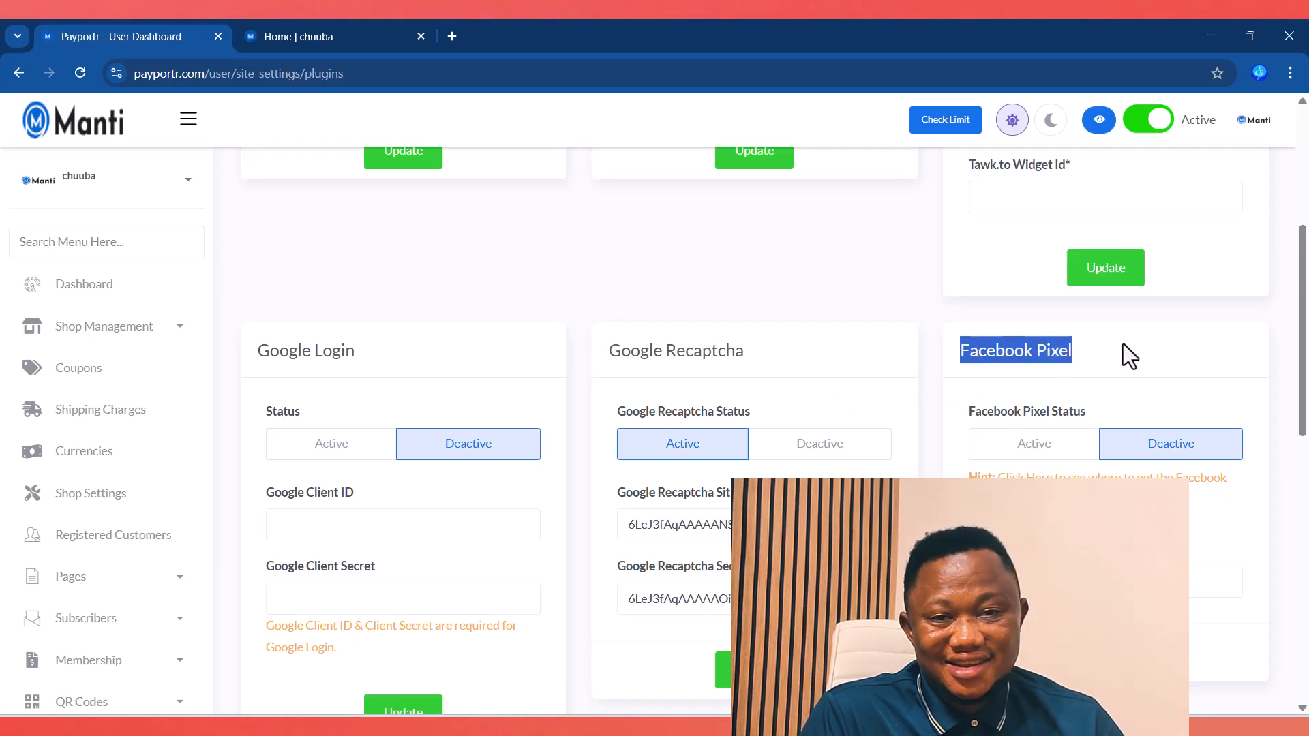
{"action": "left_click", "coordinate": [1035, 445]}
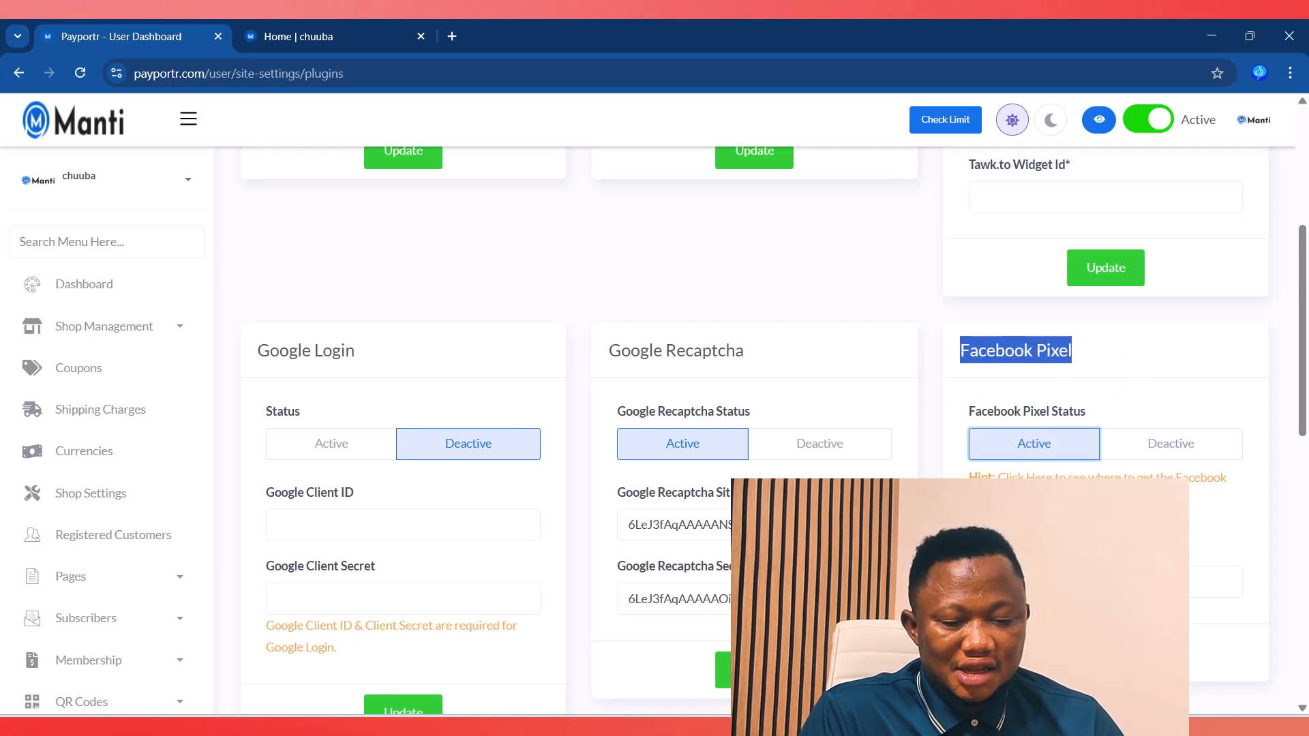
{"action": "left_click", "coordinate": [1106, 582]}
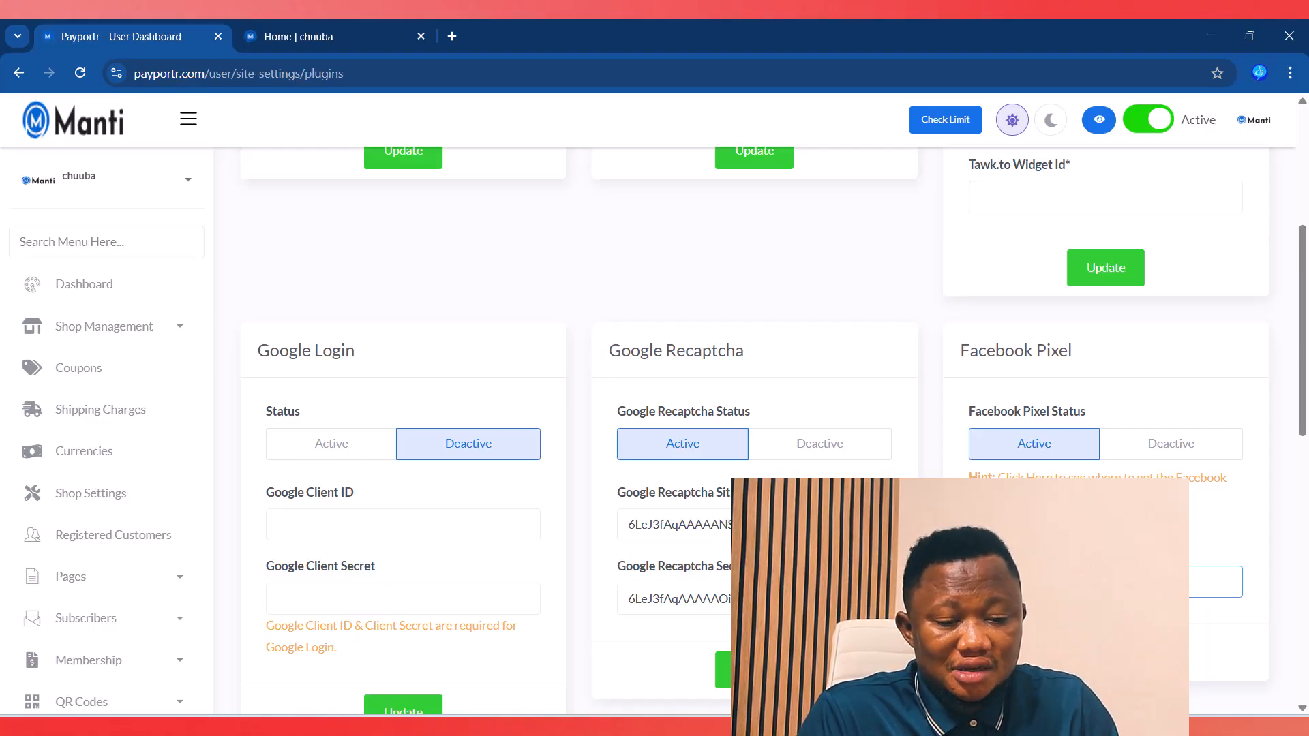
{"action": "left_click", "coordinate": [1144, 447]}
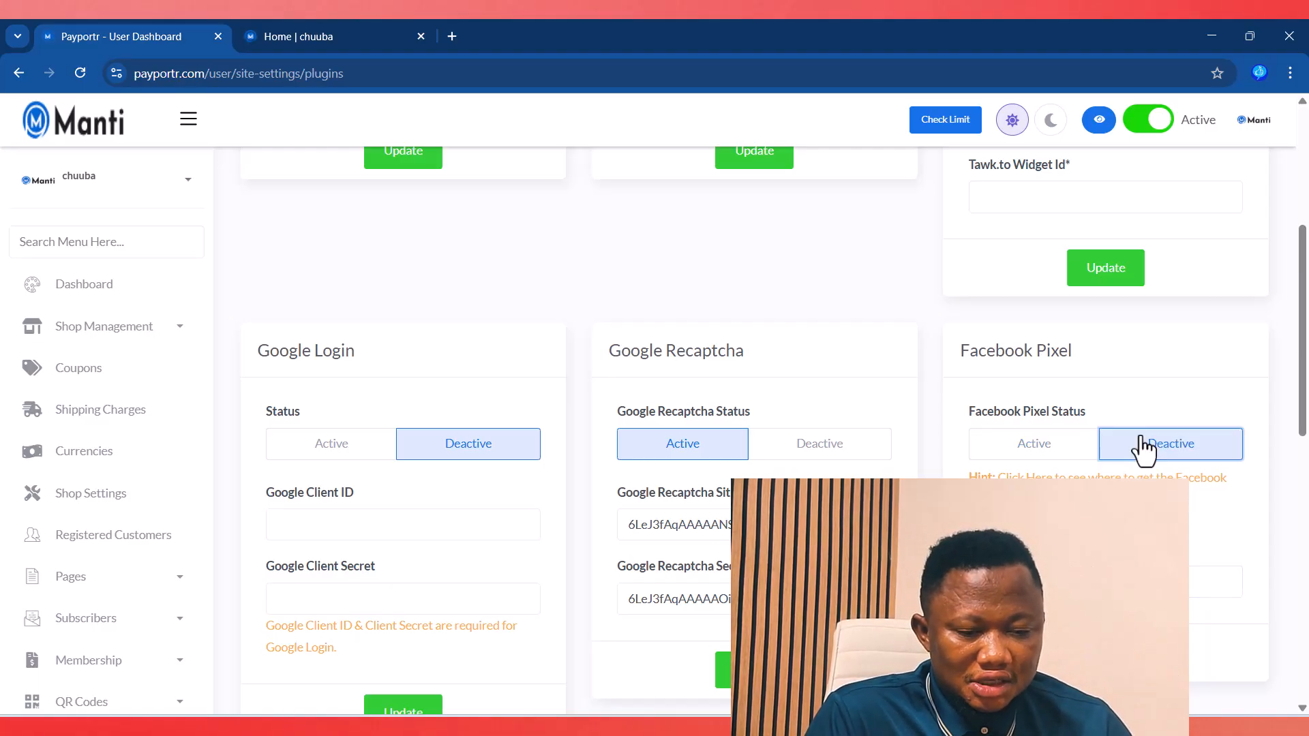
{"action": "scroll", "coordinate": [1058, 461], "scroll_direction": "down", "scroll_amount": 1}
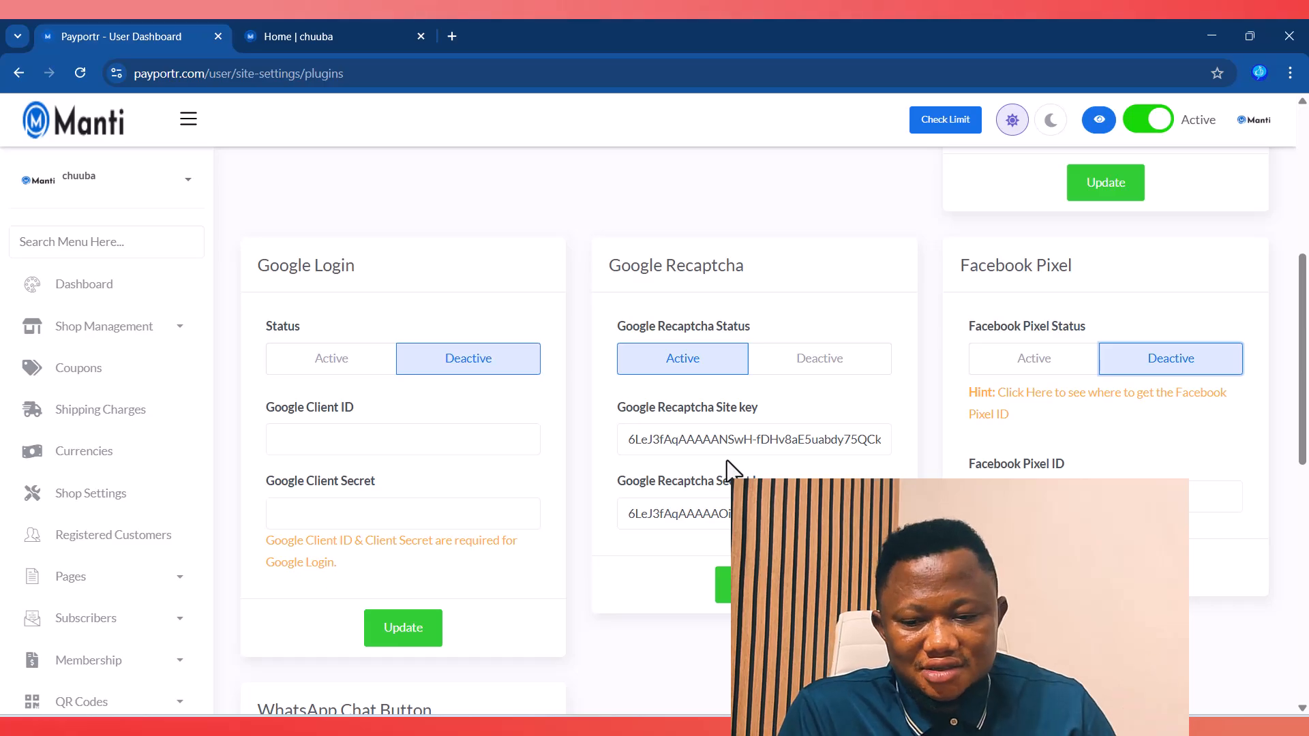
{"action": "scroll", "coordinate": [646, 414], "scroll_direction": "down", "scroll_amount": 6}
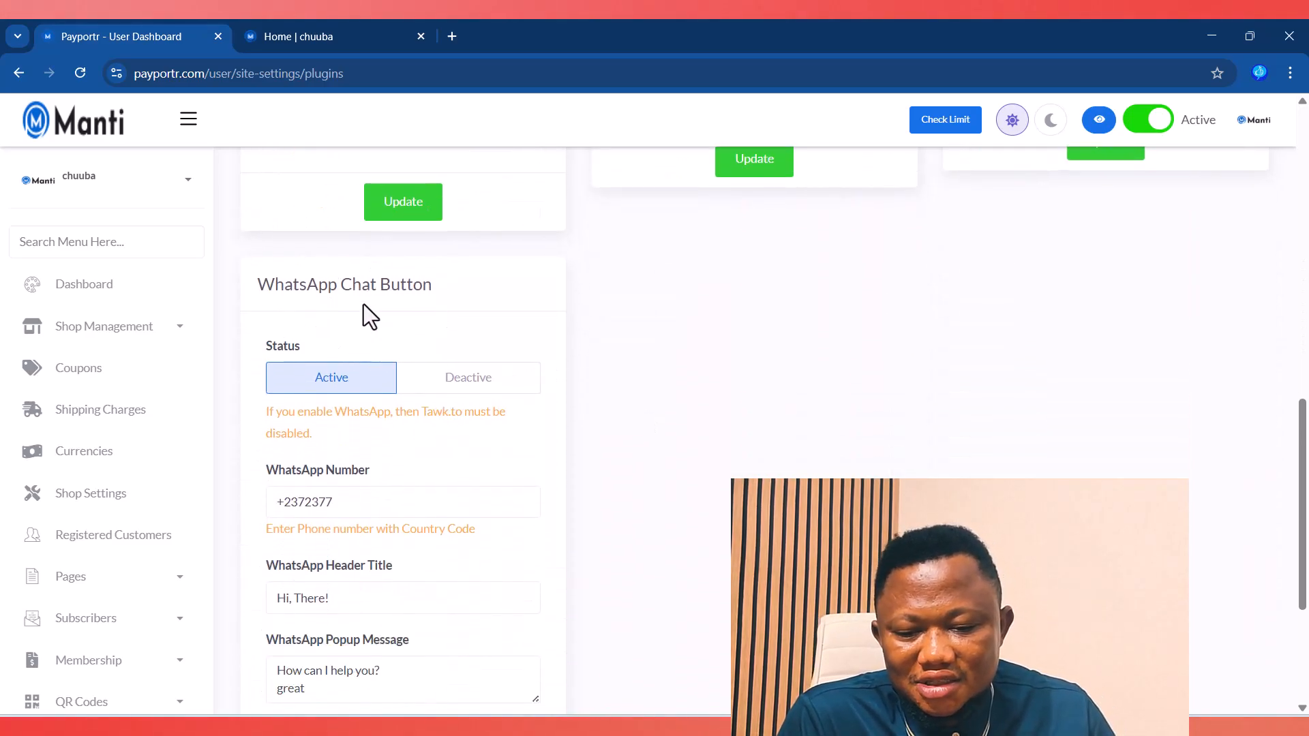
{"action": "left_click", "coordinate": [333, 35]}
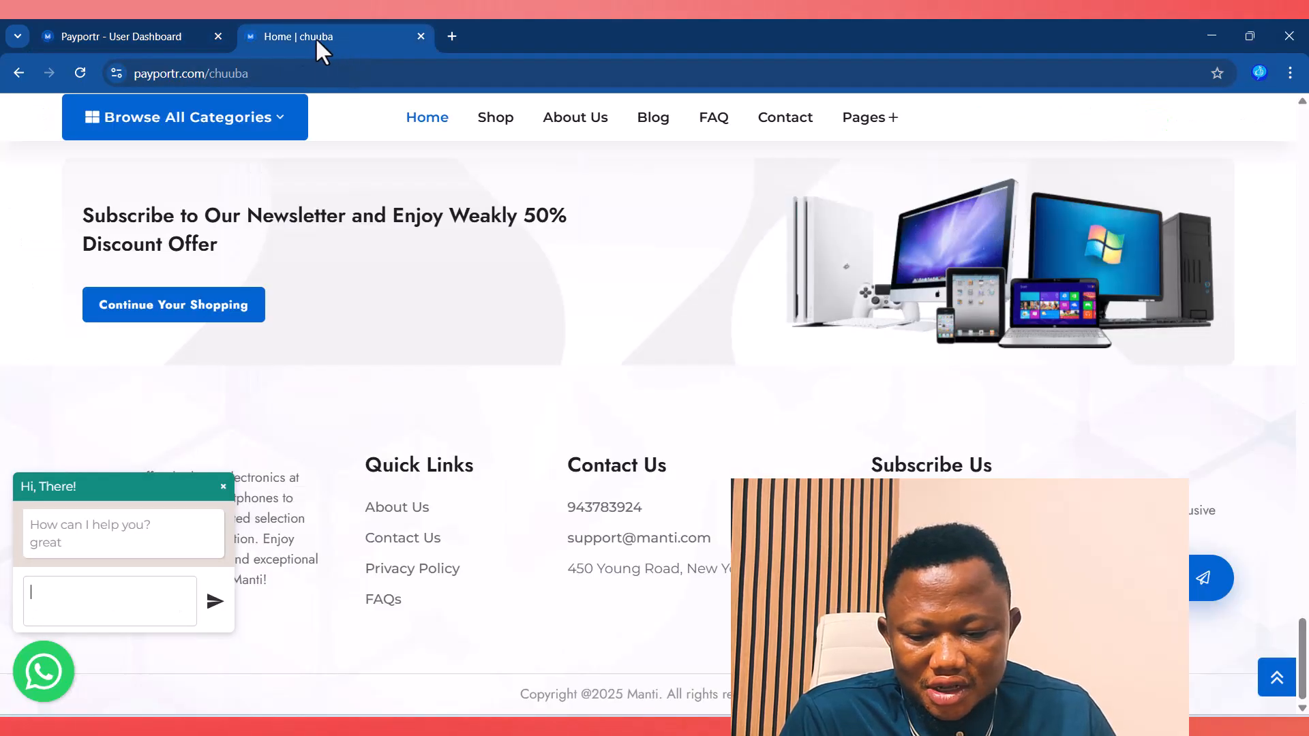
{"action": "left_click", "coordinate": [198, 35]}
{"action": "left_click", "coordinate": [310, 35]}
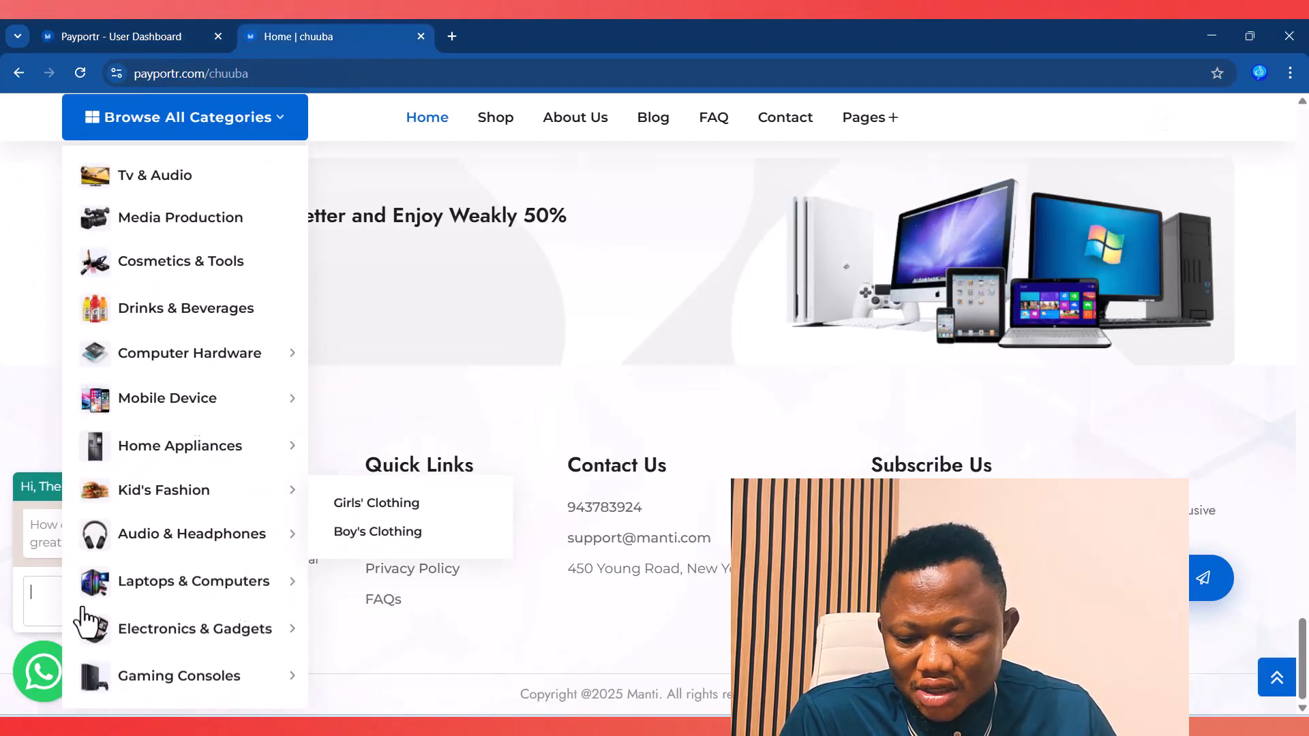
{"action": "left_click", "coordinate": [44, 670]}
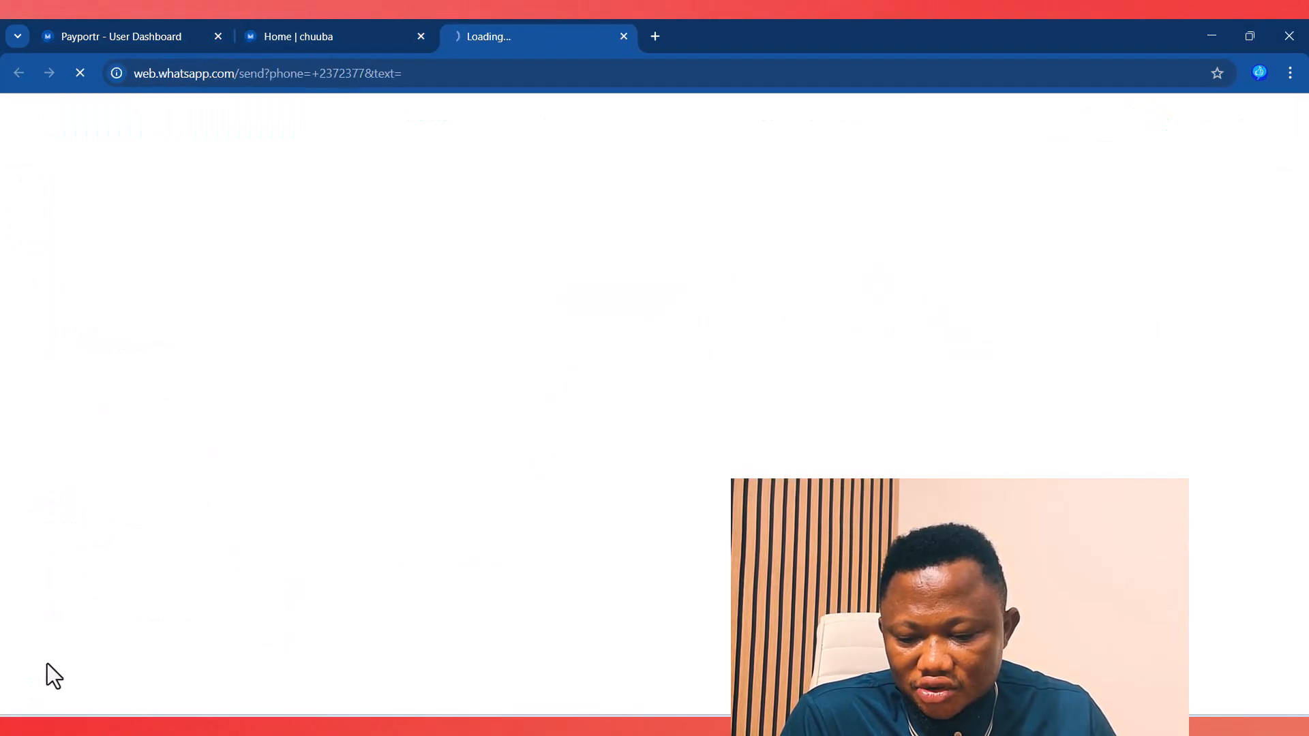
{"action": "left_click", "coordinate": [623, 36]}
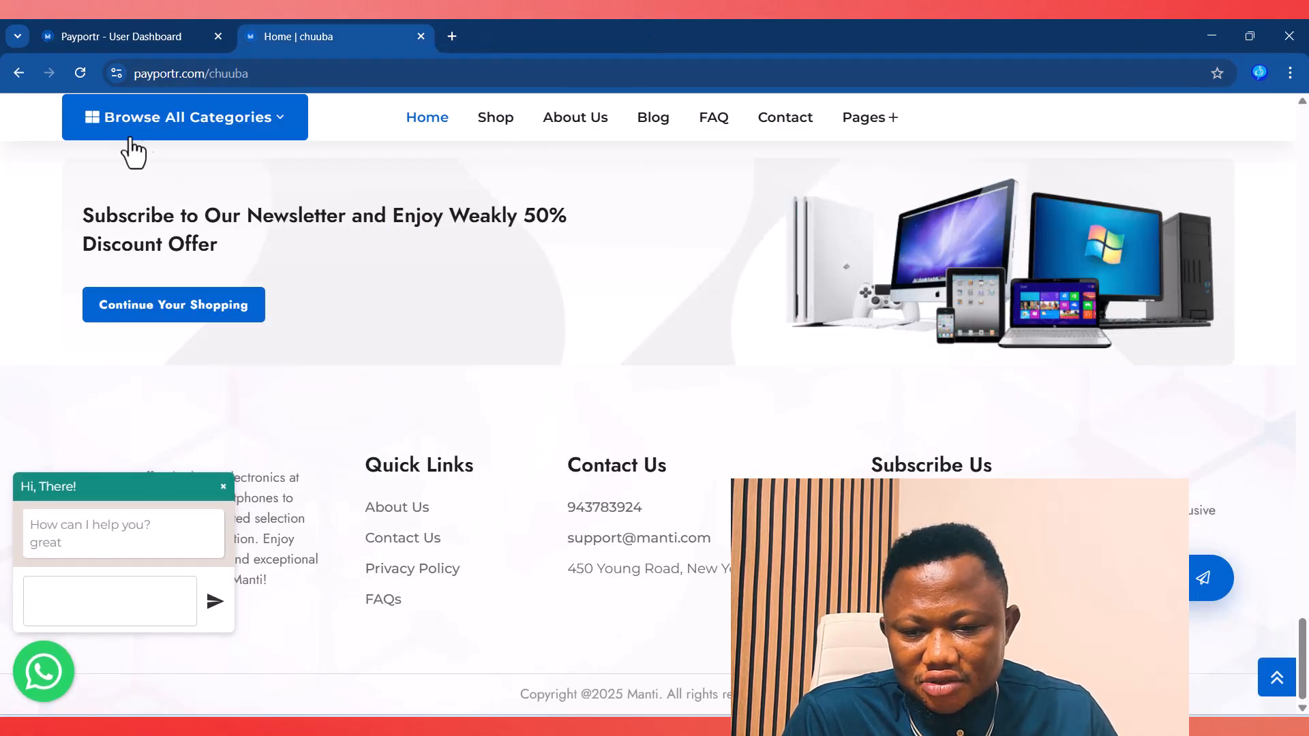
{"action": "left_click", "coordinate": [104, 19]}
{"action": "triple_click", "coordinate": [354, 508]}
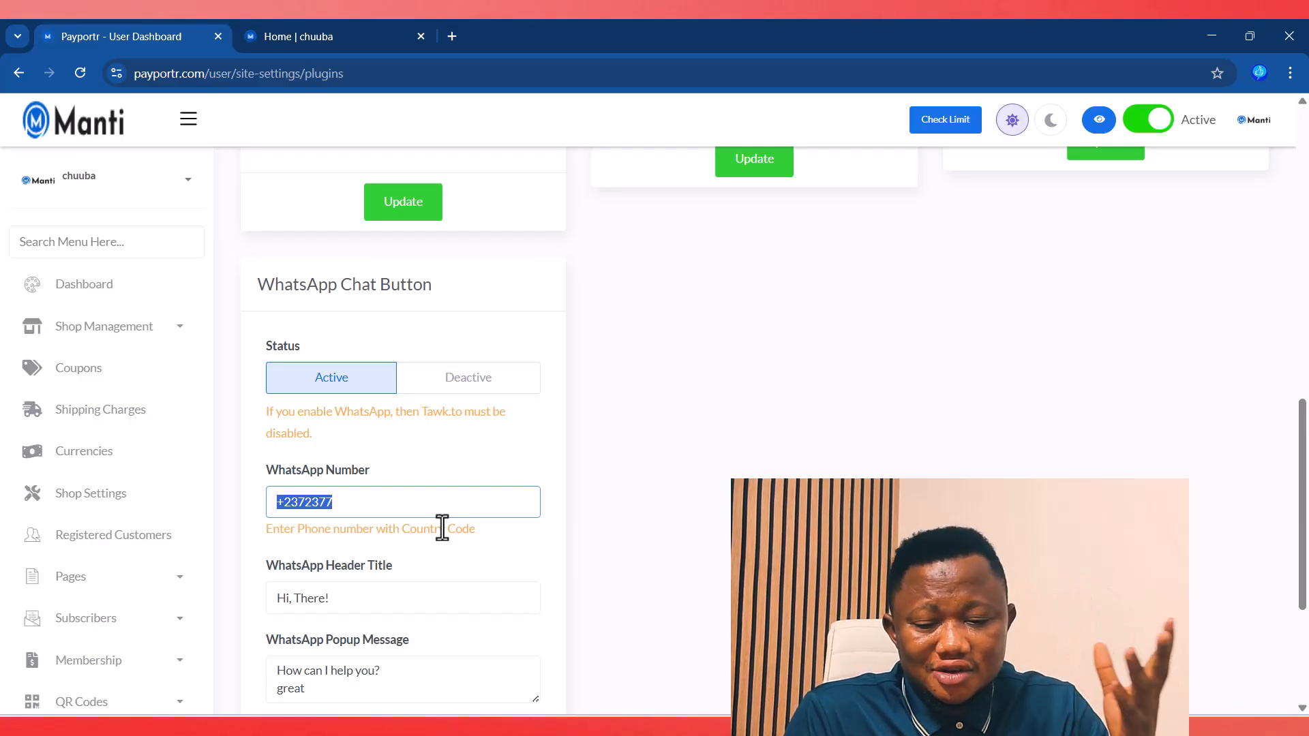
{"action": "scroll", "coordinate": [443, 508], "scroll_direction": "down", "scroll_amount": 1}
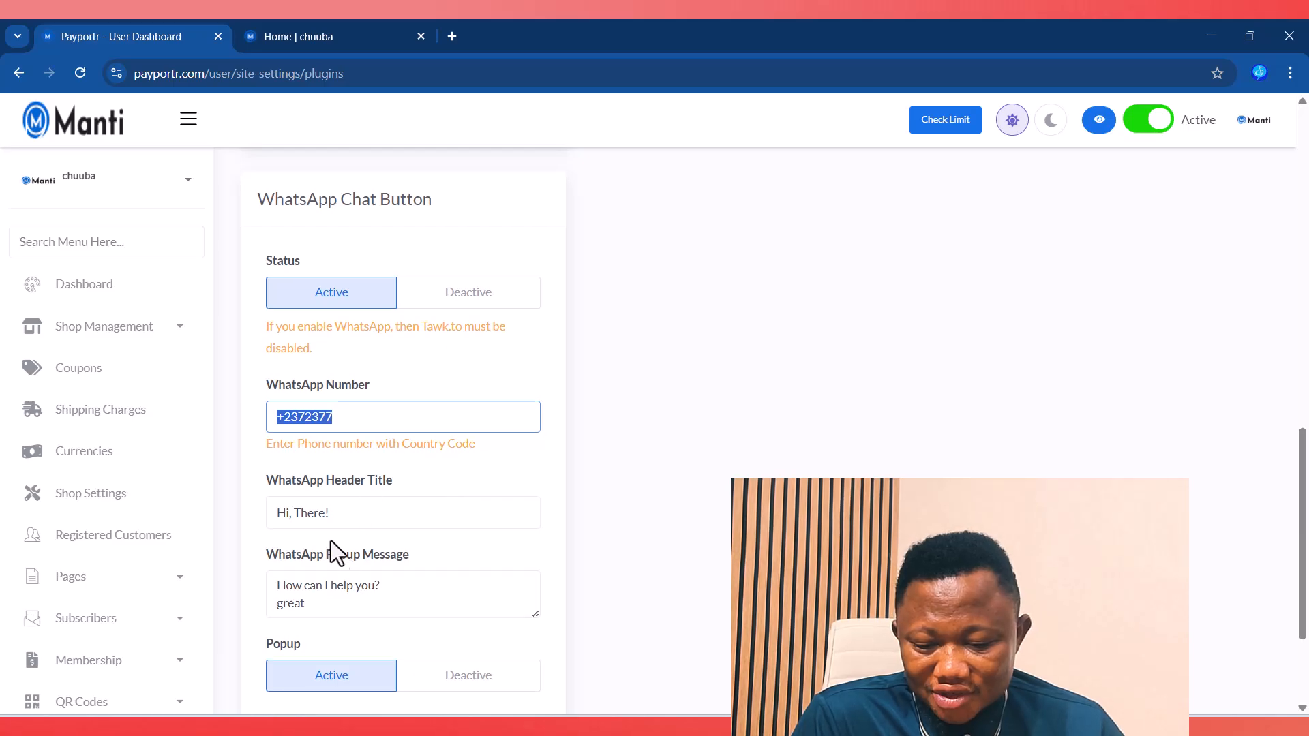
{"action": "left_click_drag", "start_coordinate": [334, 520], "coordinate": [281, 526]}
{"action": "left_click_drag", "start_coordinate": [405, 603], "coordinate": [299, 604]}
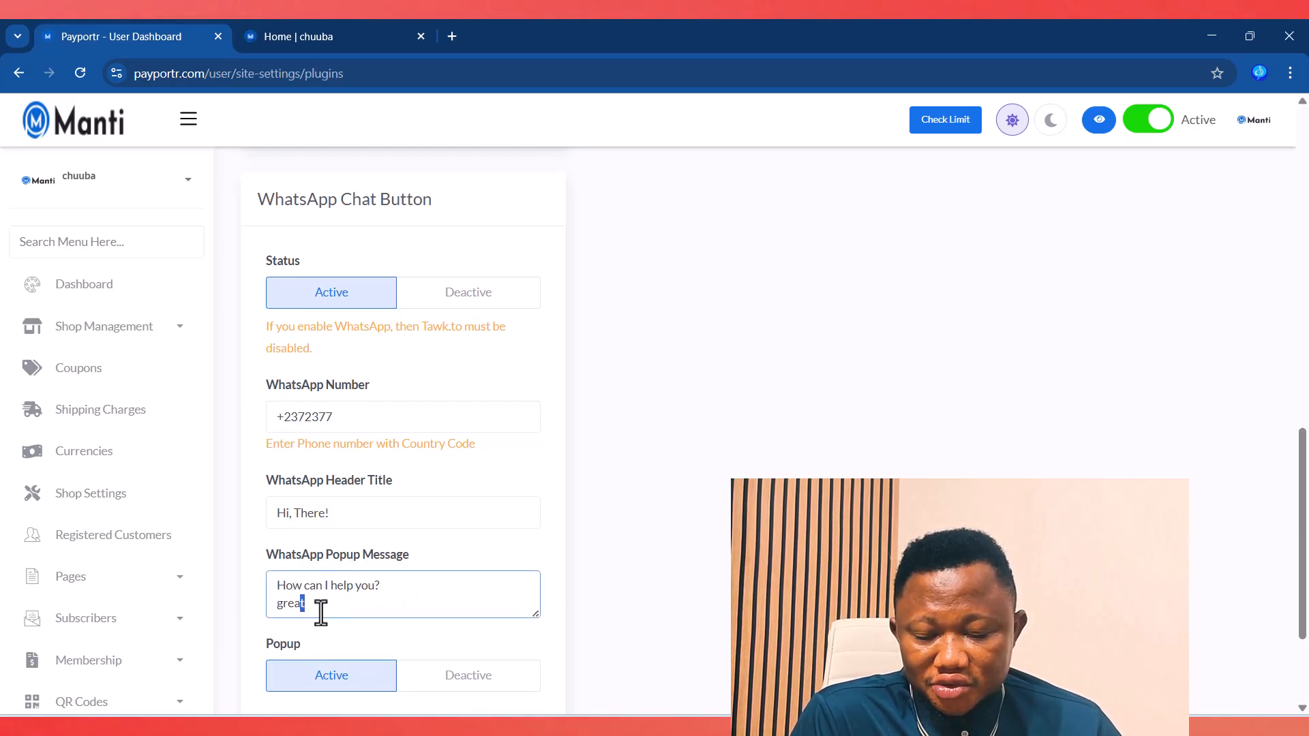
{"action": "scroll", "coordinate": [341, 605], "scroll_direction": "down", "scroll_amount": 2}
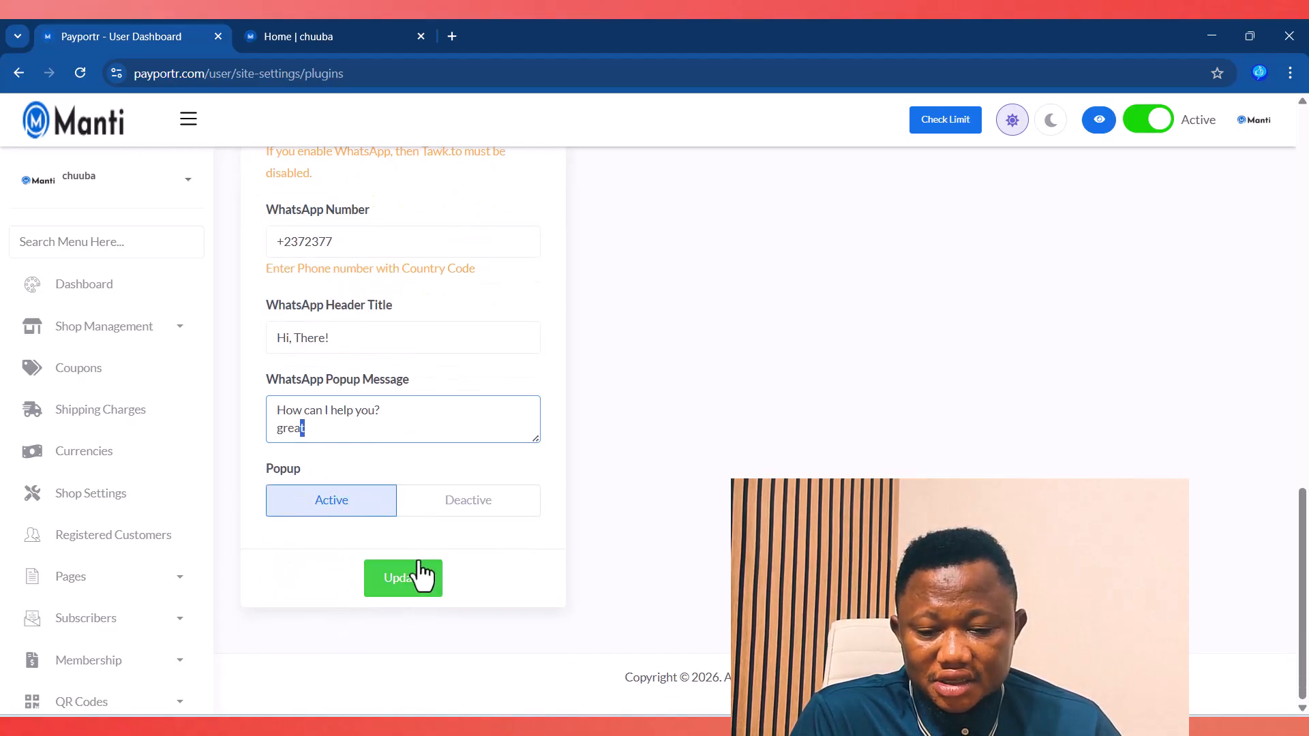
{"action": "scroll", "coordinate": [414, 518], "scroll_direction": "up", "scroll_amount": 4}
{"action": "left_click", "coordinate": [259, 40]}
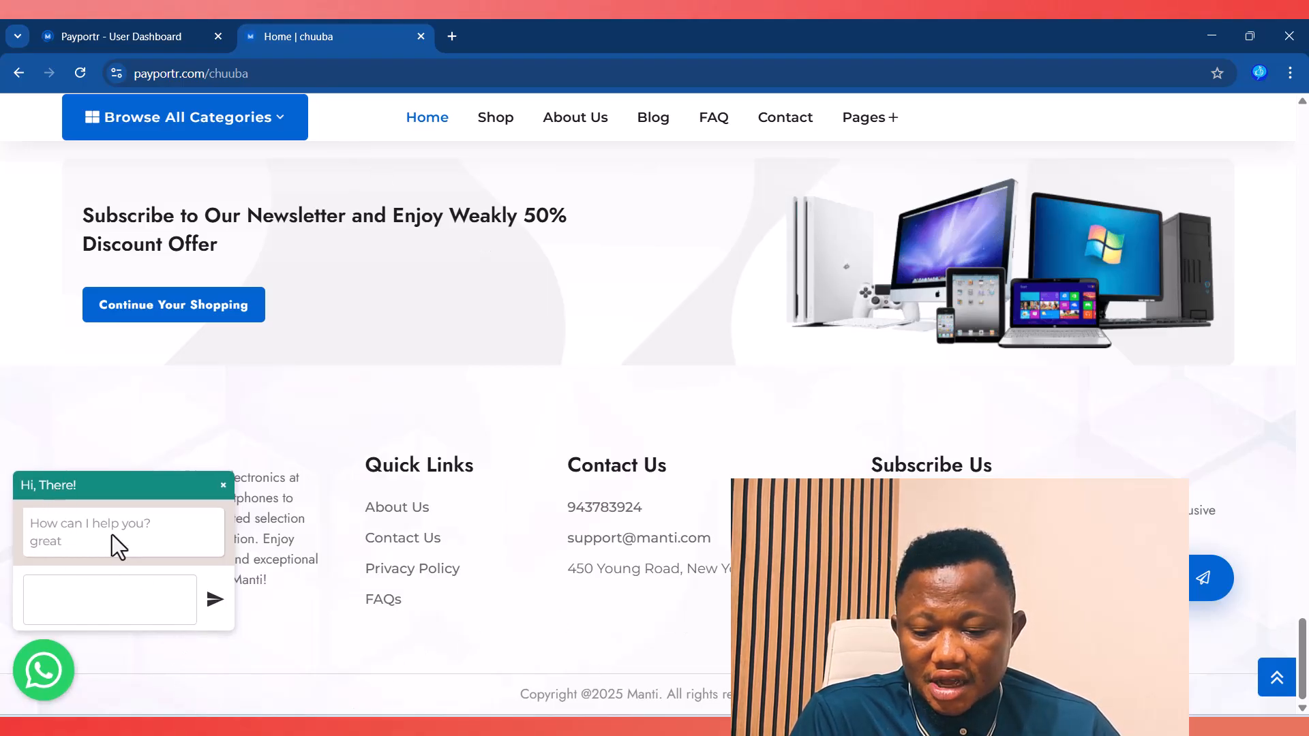
{"action": "left_click", "coordinate": [104, 614]}
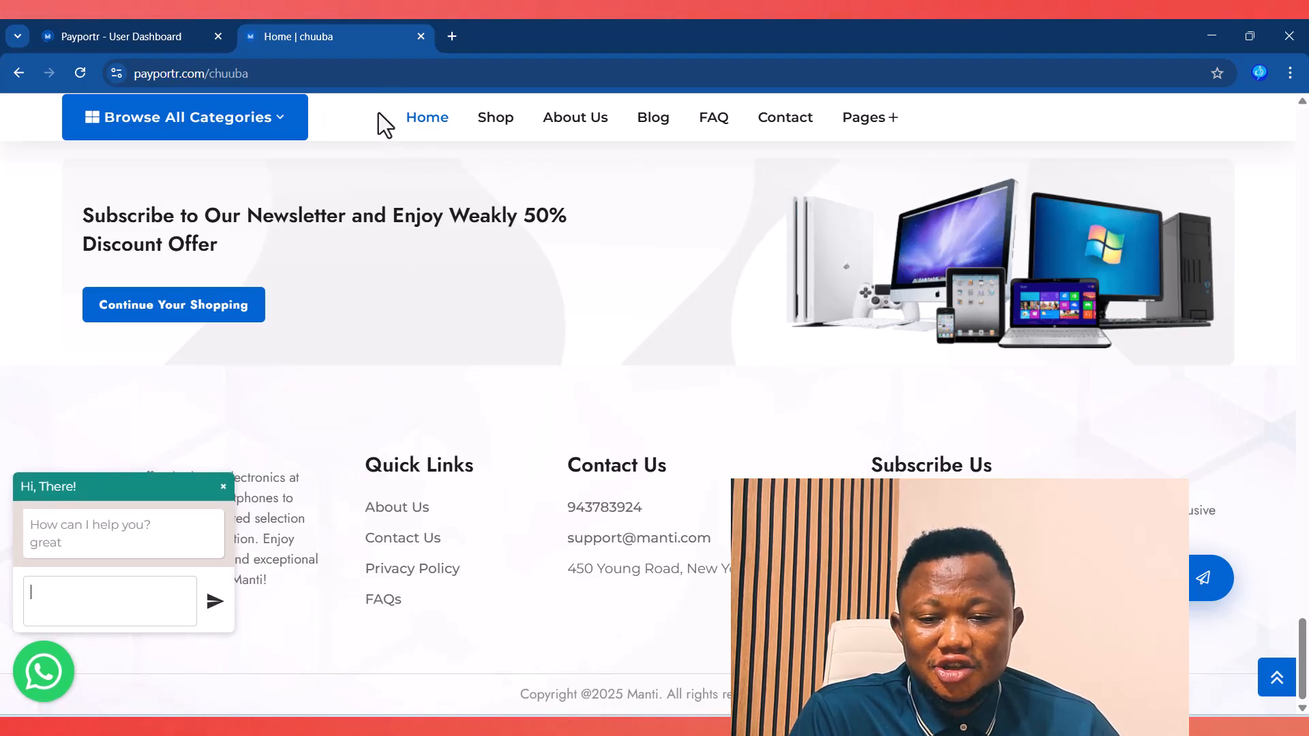
{"action": "left_click", "coordinate": [85, 31]}
{"action": "scroll", "coordinate": [473, 497], "scroll_direction": "down", "scroll_amount": 5}
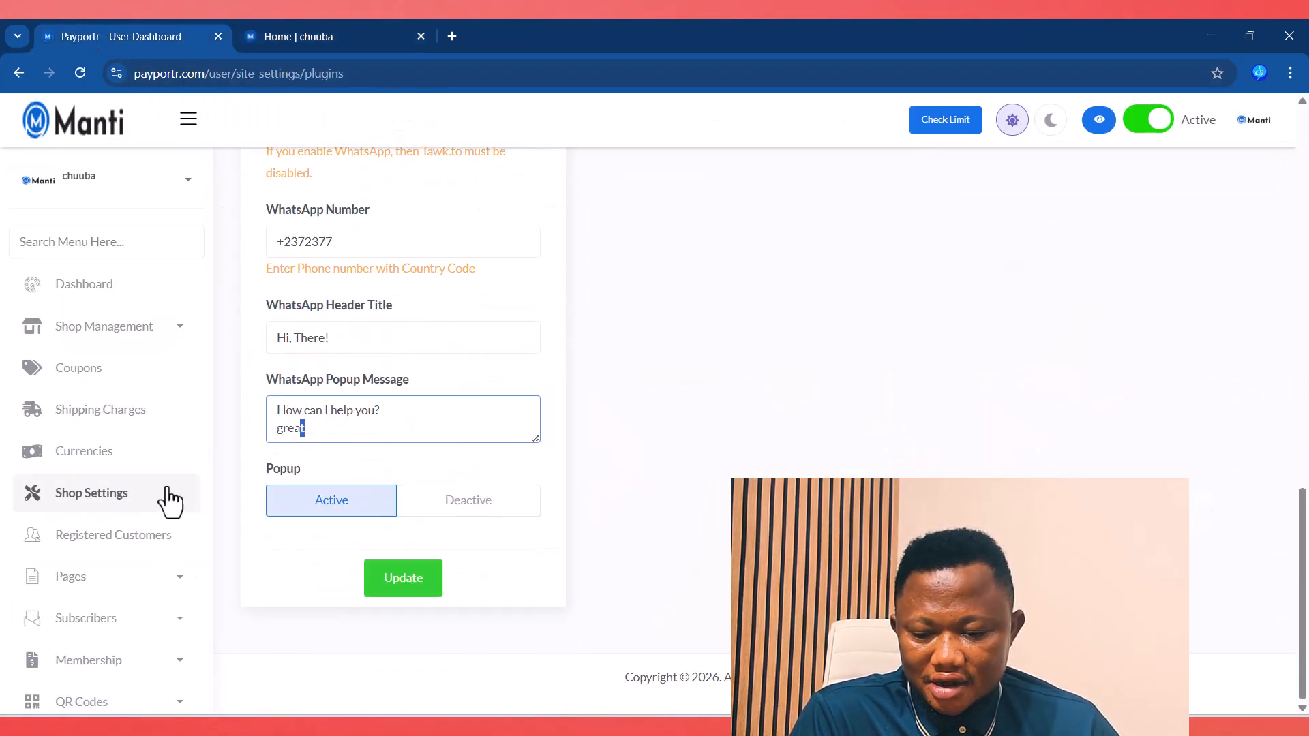
{"action": "scroll", "coordinate": [136, 525], "scroll_direction": "down", "scroll_amount": 5}
{"action": "scroll", "coordinate": [121, 556], "scroll_direction": "down", "scroll_amount": 3}
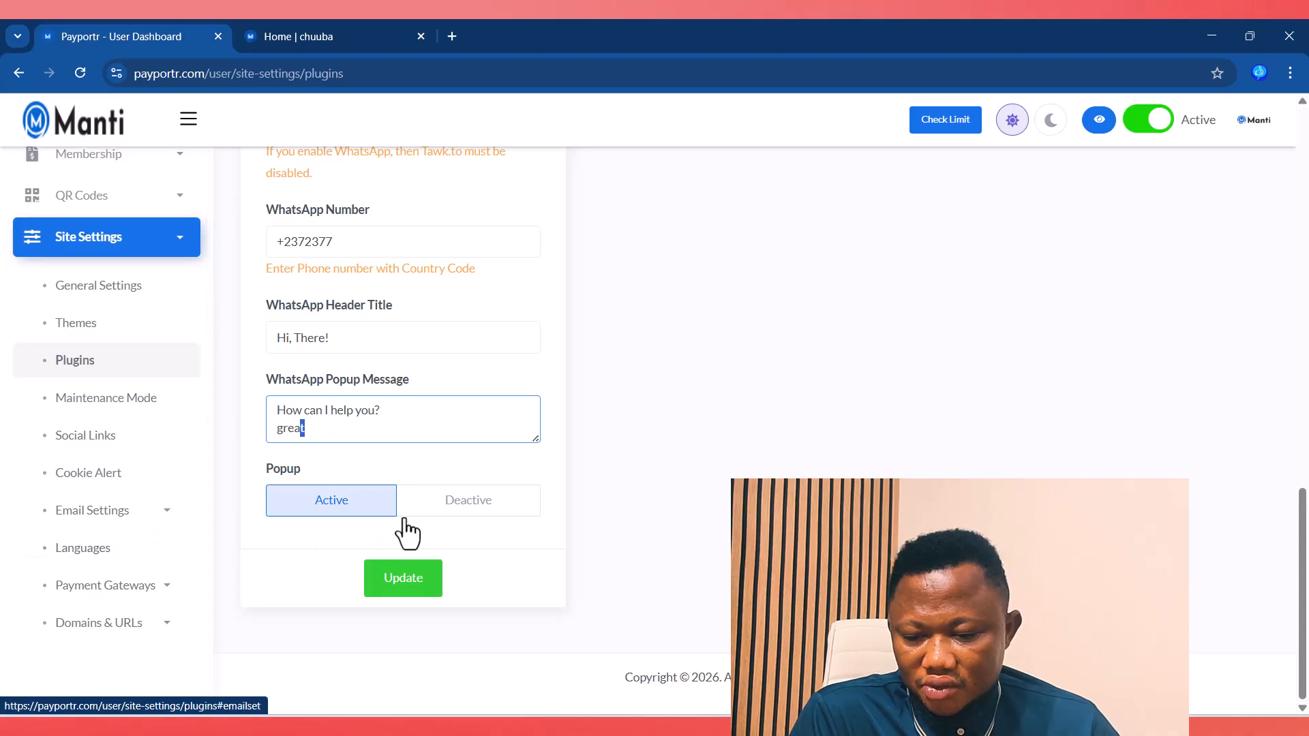
Step: Review Maintenance Mode with status Deactive and empty message and bypass token, scrolling to the Site Settings submenu
{"action": "left_click", "coordinate": [119, 403]}
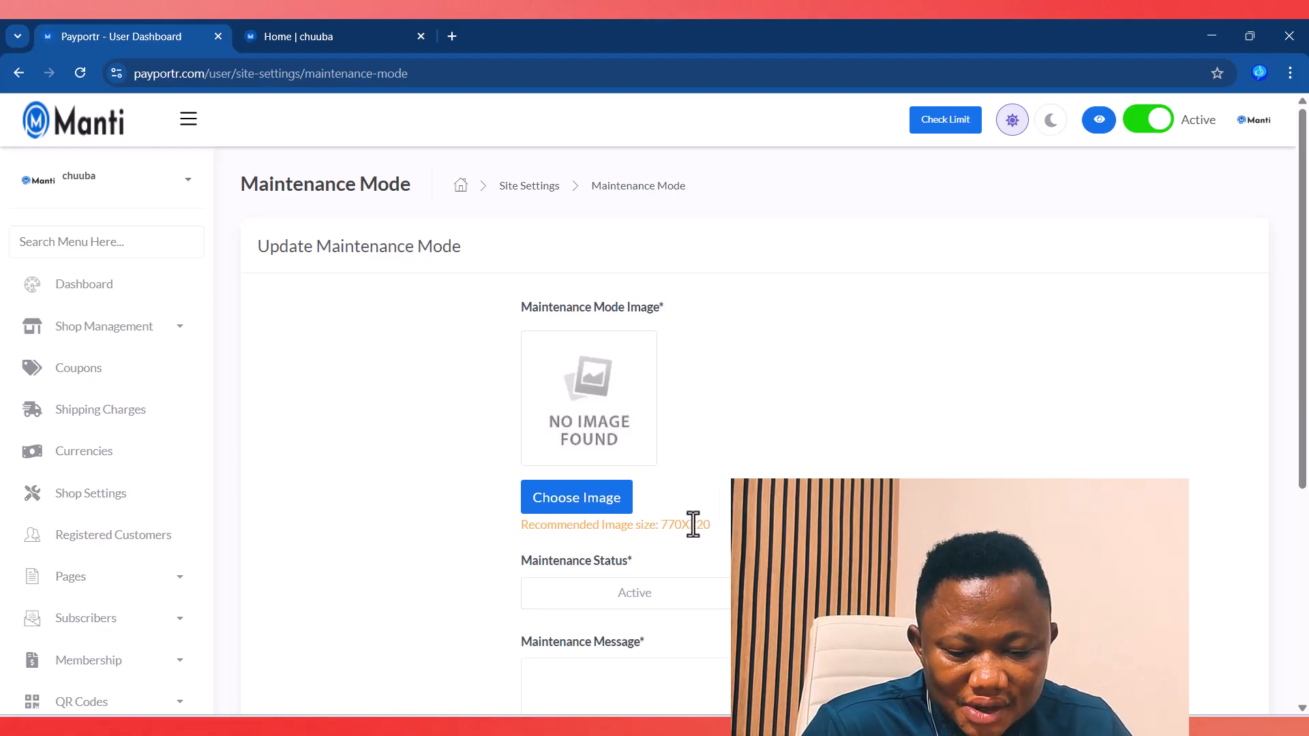
{"action": "scroll", "coordinate": [818, 518], "scroll_direction": "down", "scroll_amount": 1}
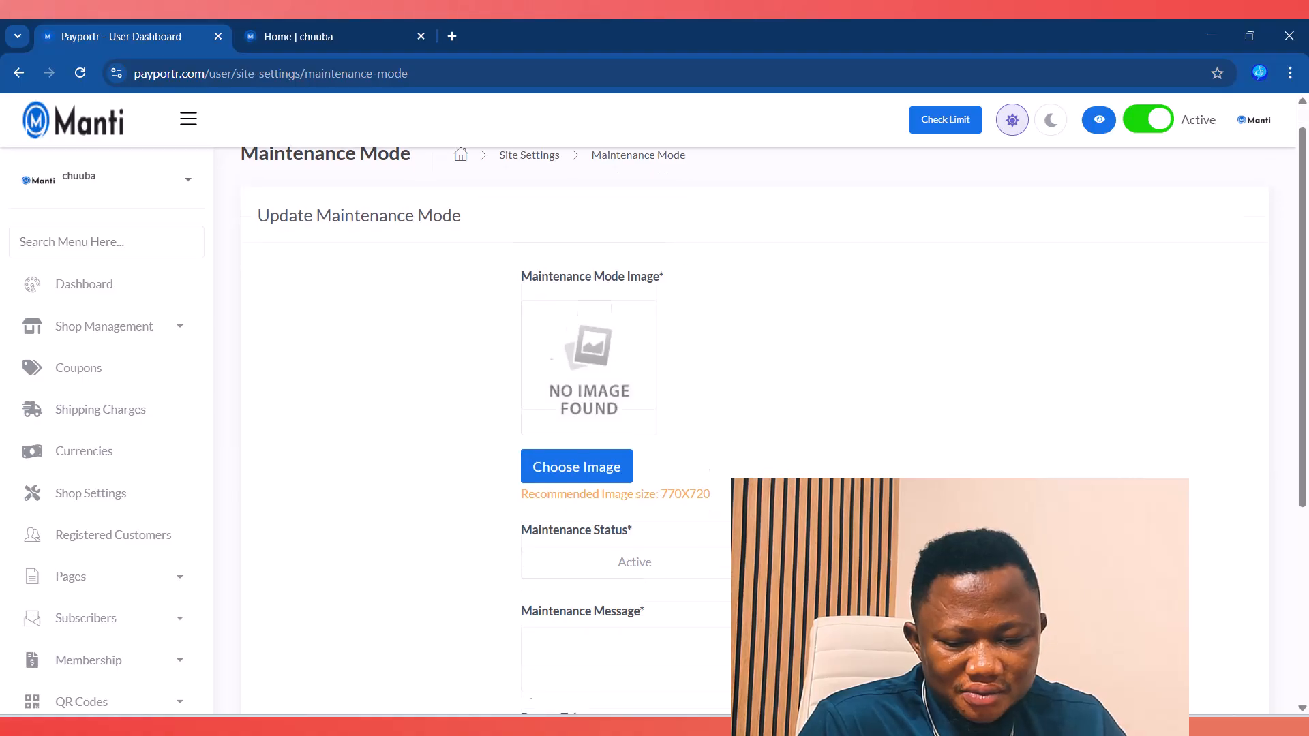
{"action": "scroll", "coordinate": [750, 409], "scroll_direction": "down", "scroll_amount": 5}
{"action": "left_click", "coordinate": [583, 356]}
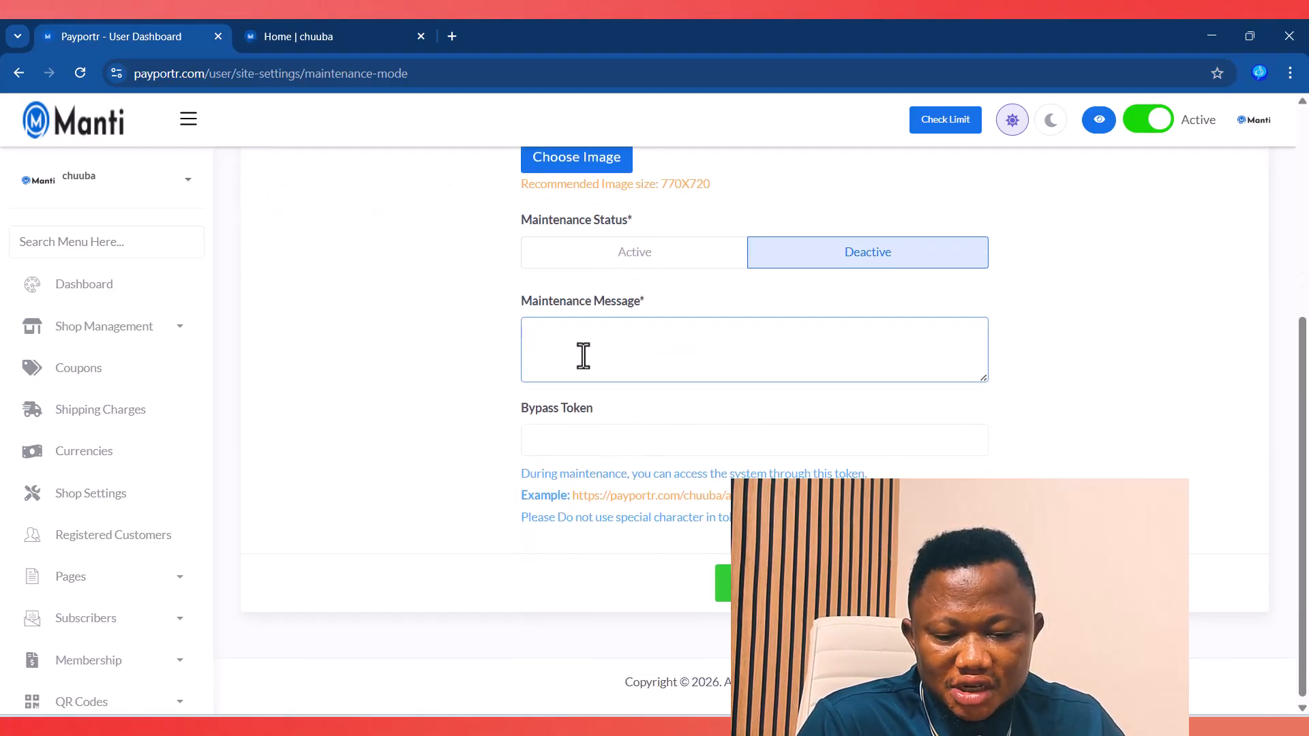
{"action": "left_click", "coordinate": [586, 432]}
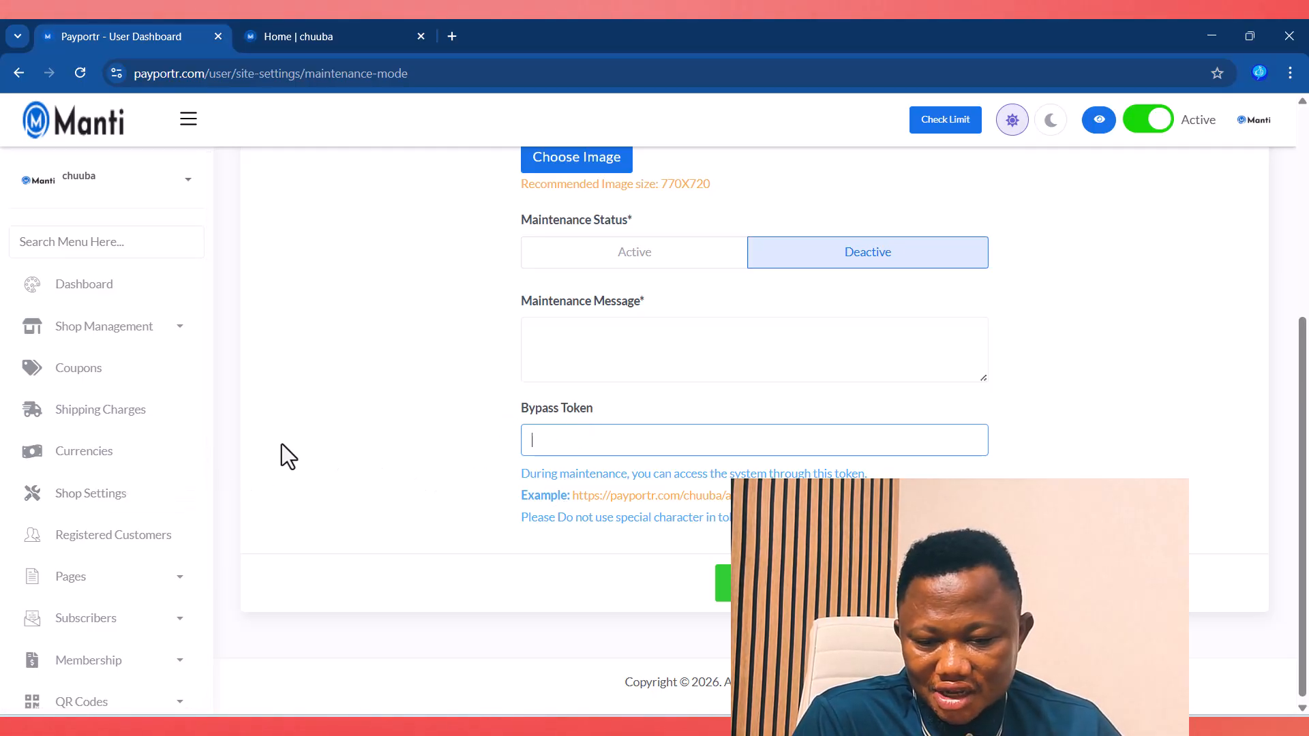
{"action": "scroll", "coordinate": [284, 441], "scroll_direction": "down", "scroll_amount": 1}
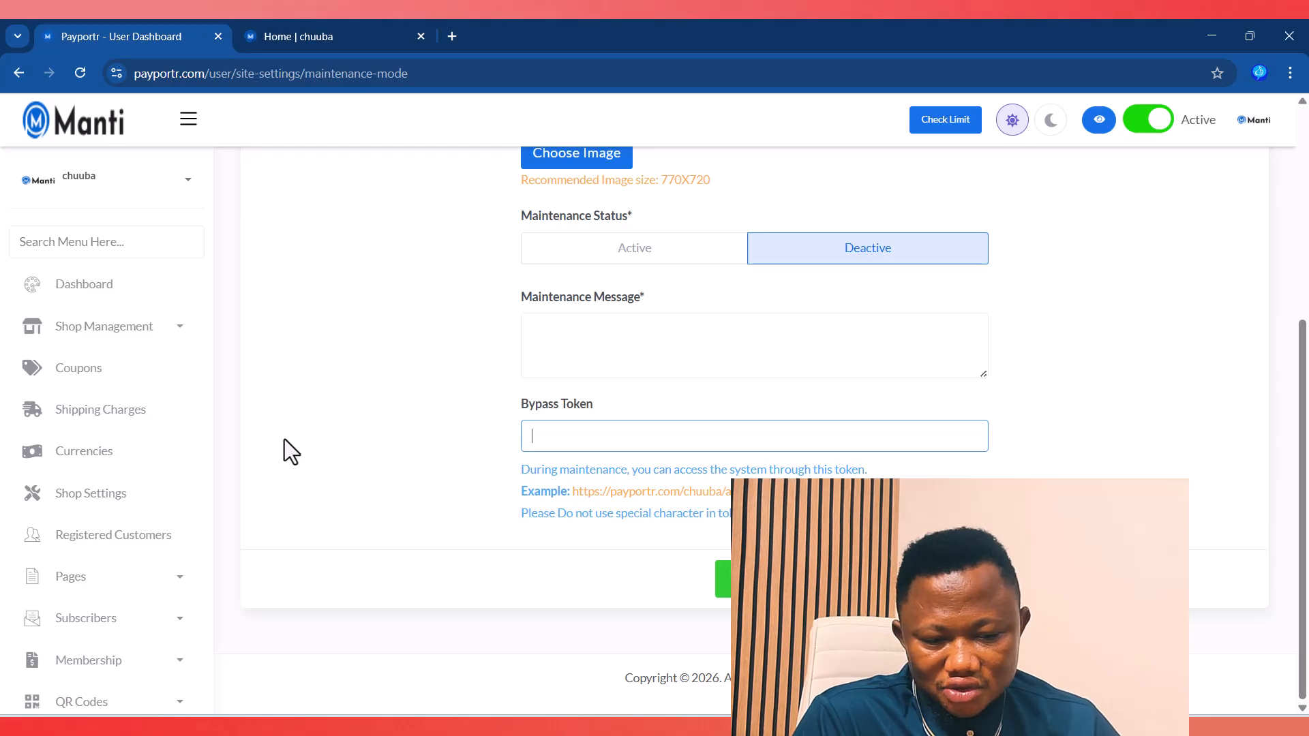
{"action": "scroll", "coordinate": [126, 531], "scroll_direction": "down", "scroll_amount": 4}
{"action": "scroll", "coordinate": [130, 529], "scroll_direction": "up", "scroll_amount": 2}
{"action": "scroll", "coordinate": [131, 527], "scroll_direction": "down", "scroll_amount": 4}
{"action": "scroll", "coordinate": [133, 522], "scroll_direction": "down", "scroll_amount": 2}
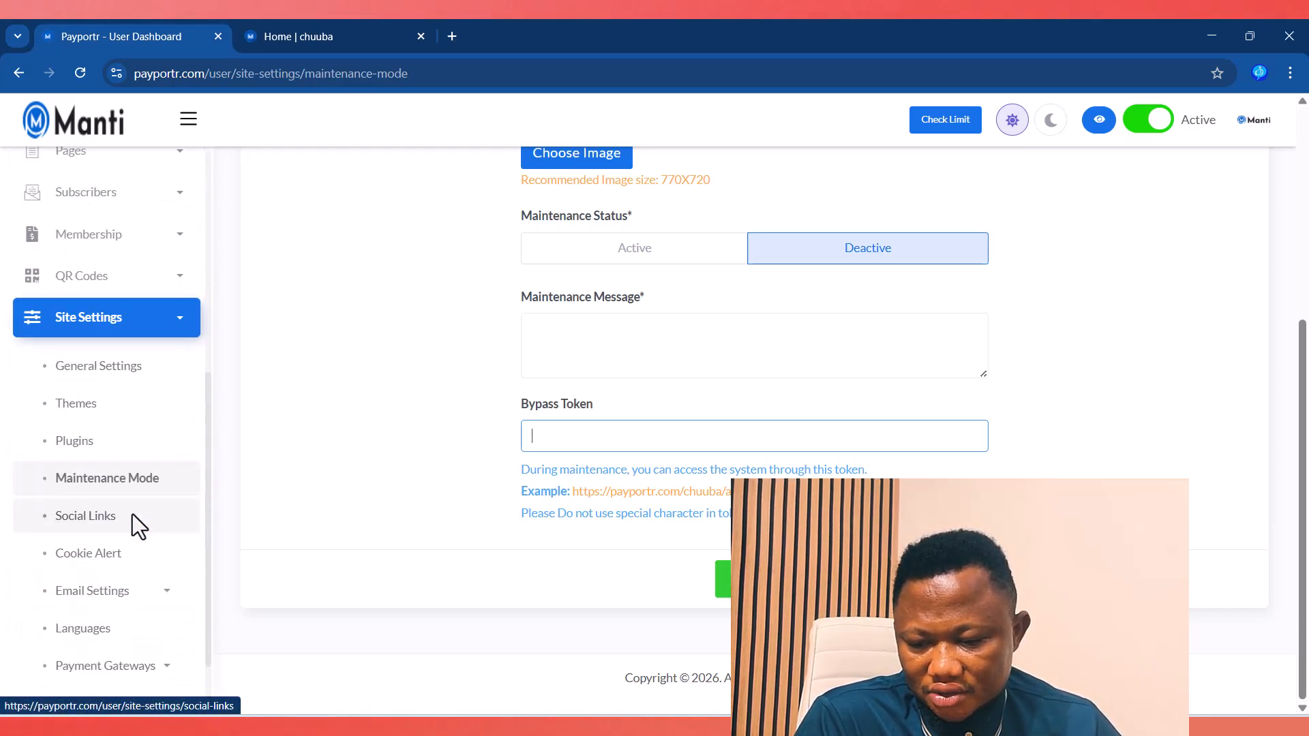
Step: View the Social Links settings and take a quick look at the storefront home page
{"action": "left_click", "coordinate": [86, 438]}
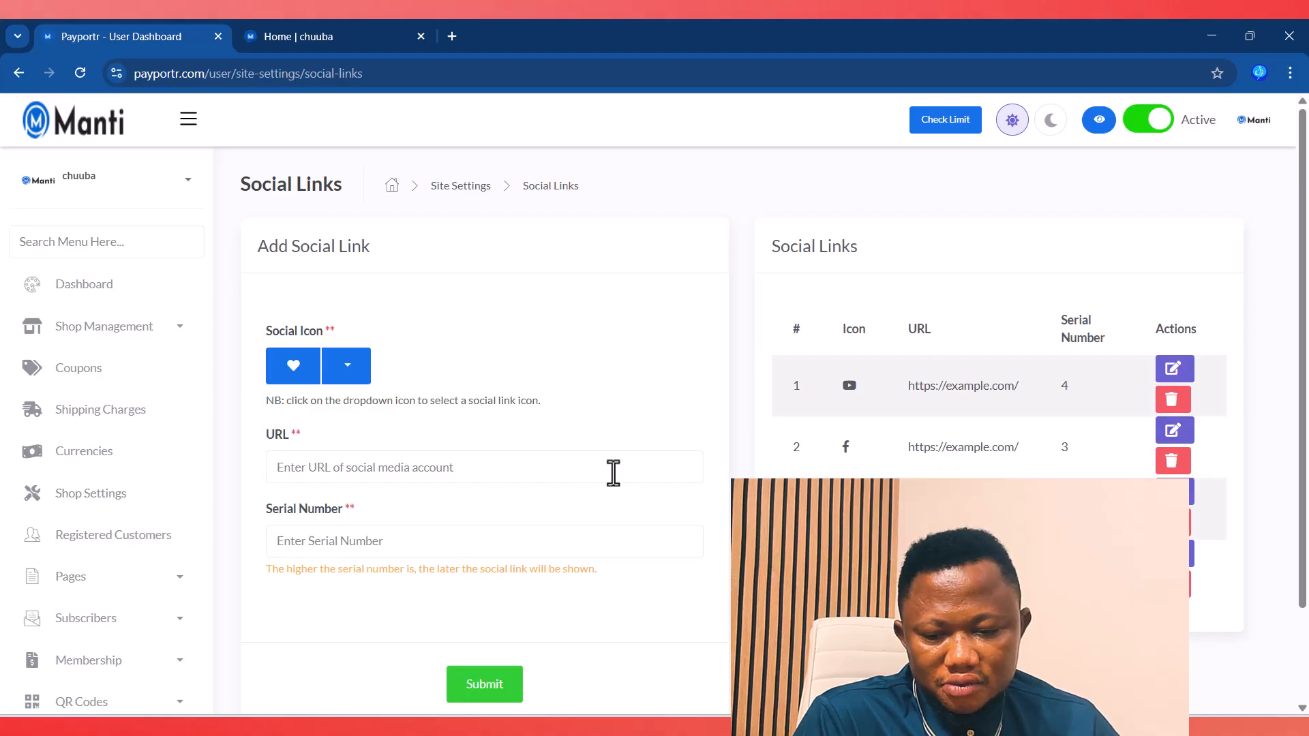
{"action": "left_click", "coordinate": [300, 470]}
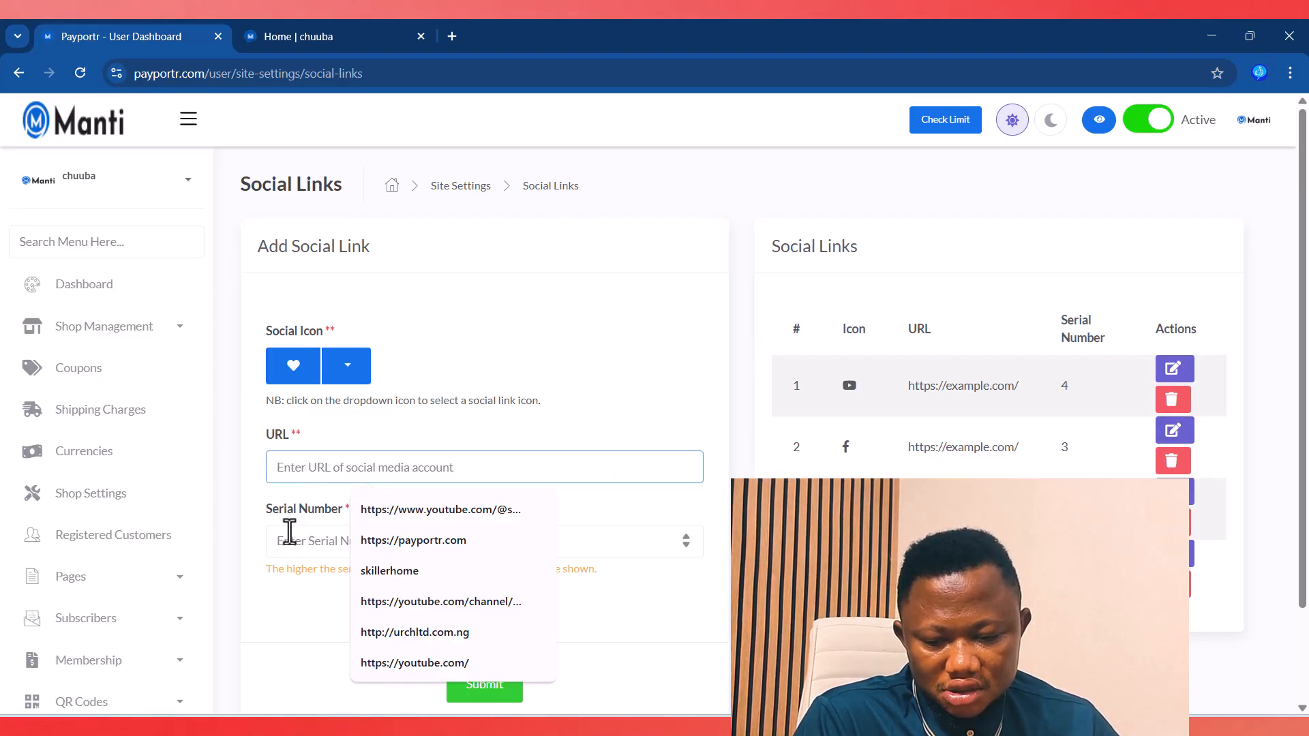
{"action": "left_click", "coordinate": [520, 294]}
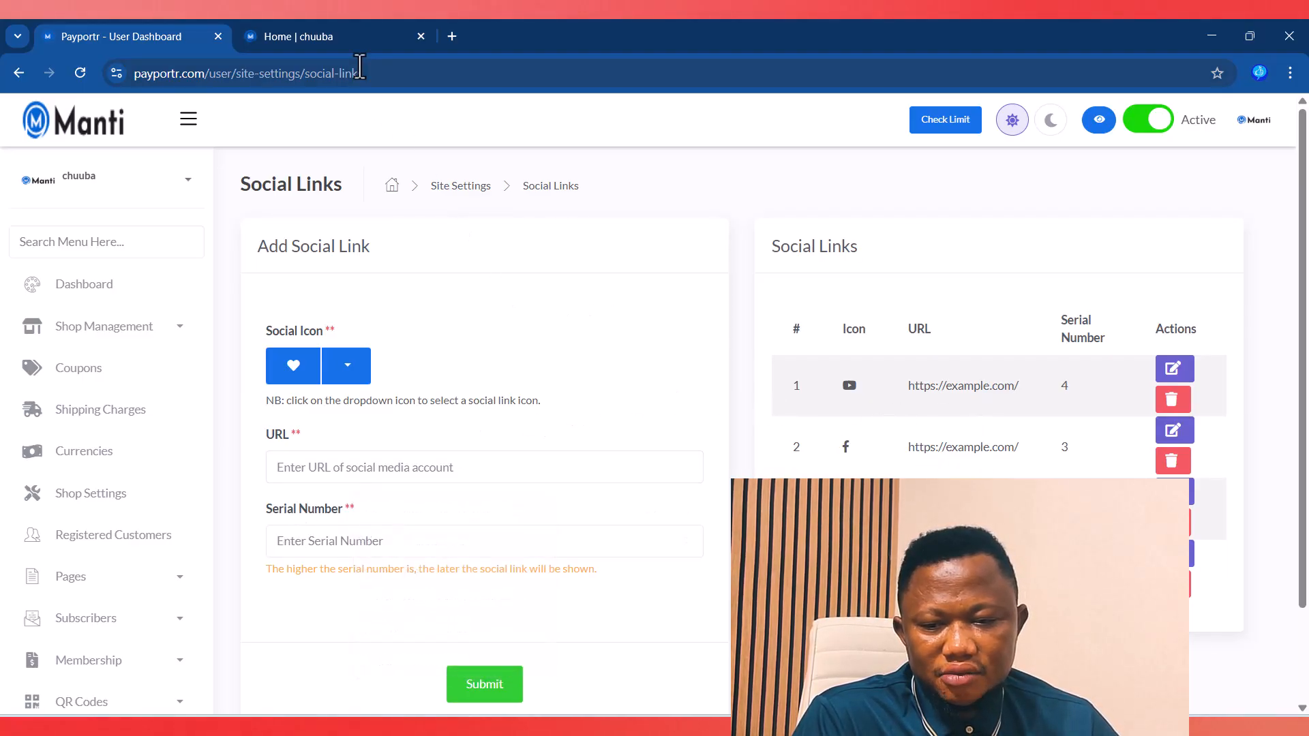
{"action": "left_click", "coordinate": [335, 33]}
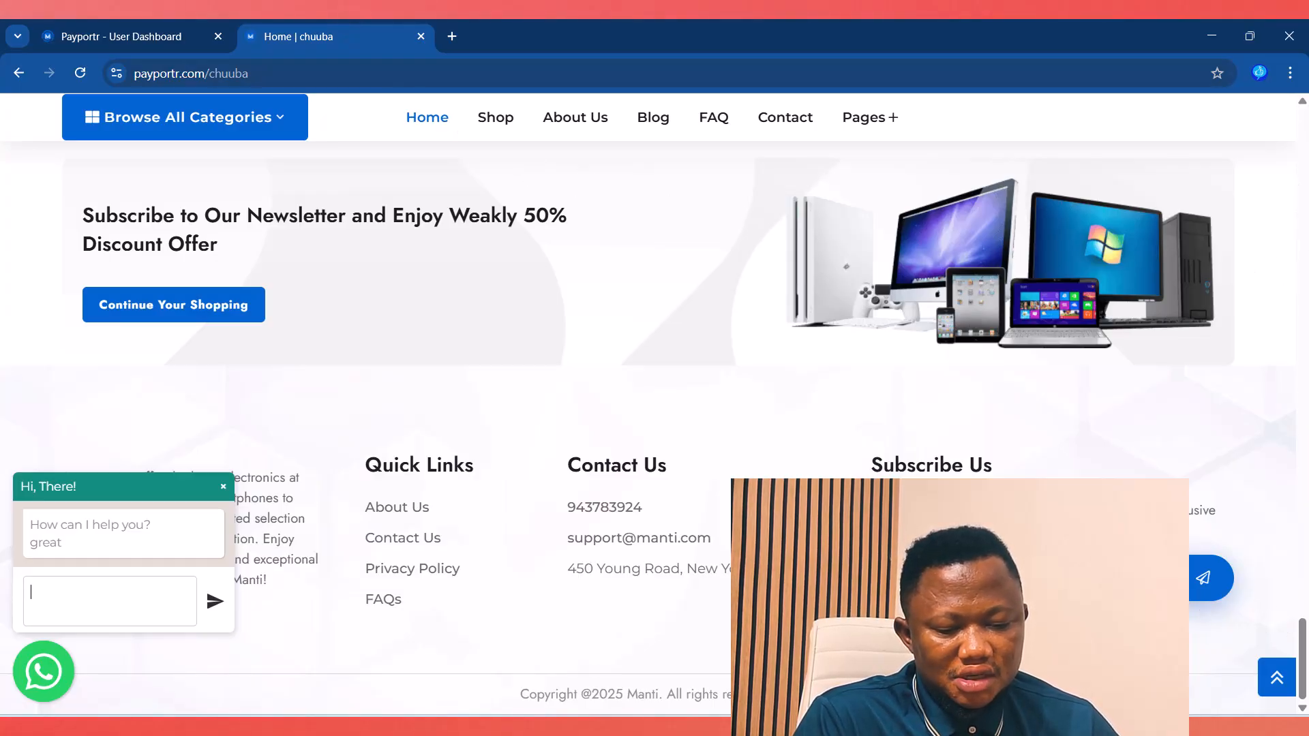
{"action": "left_click", "coordinate": [140, 34]}
Step: Open Site Settings > Cookie Alert, showing it Active with button text 'Allow Cookies'
{"action": "scroll", "coordinate": [175, 573], "scroll_direction": "down", "scroll_amount": 5}
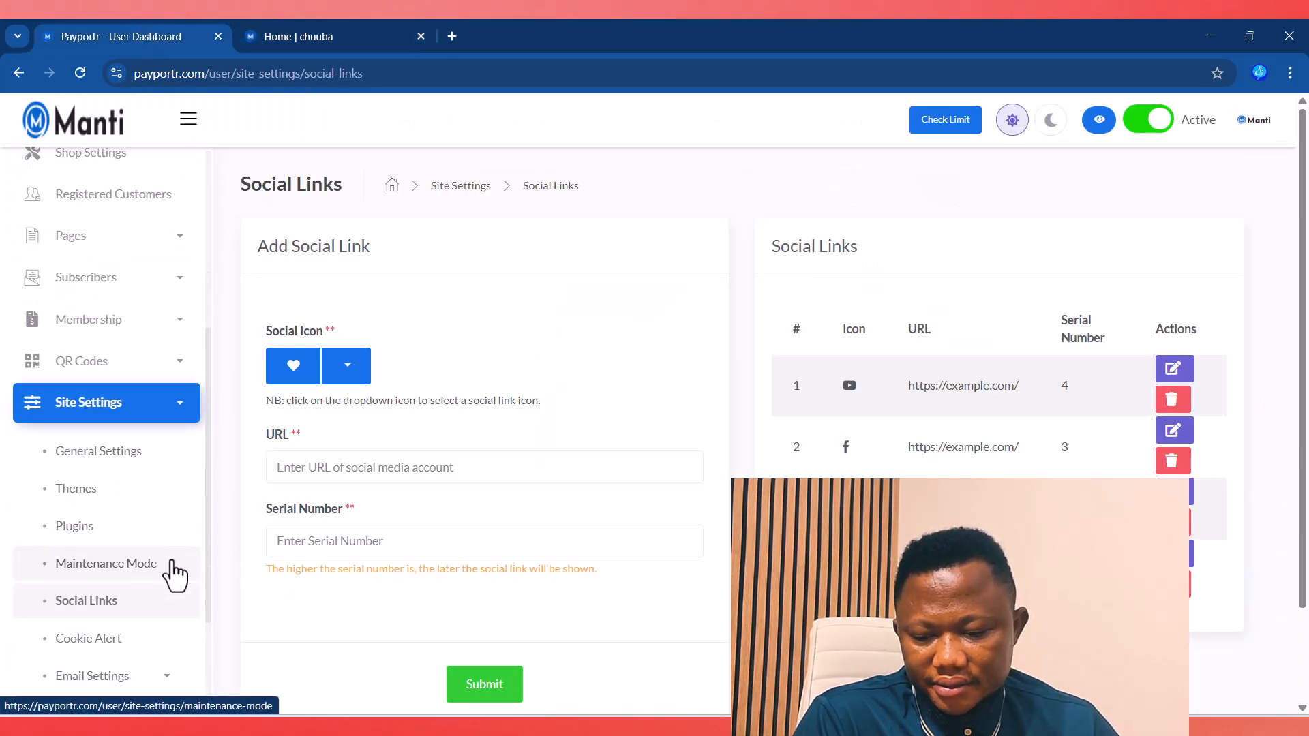
{"action": "scroll", "coordinate": [175, 573], "scroll_direction": "down", "scroll_amount": 3}
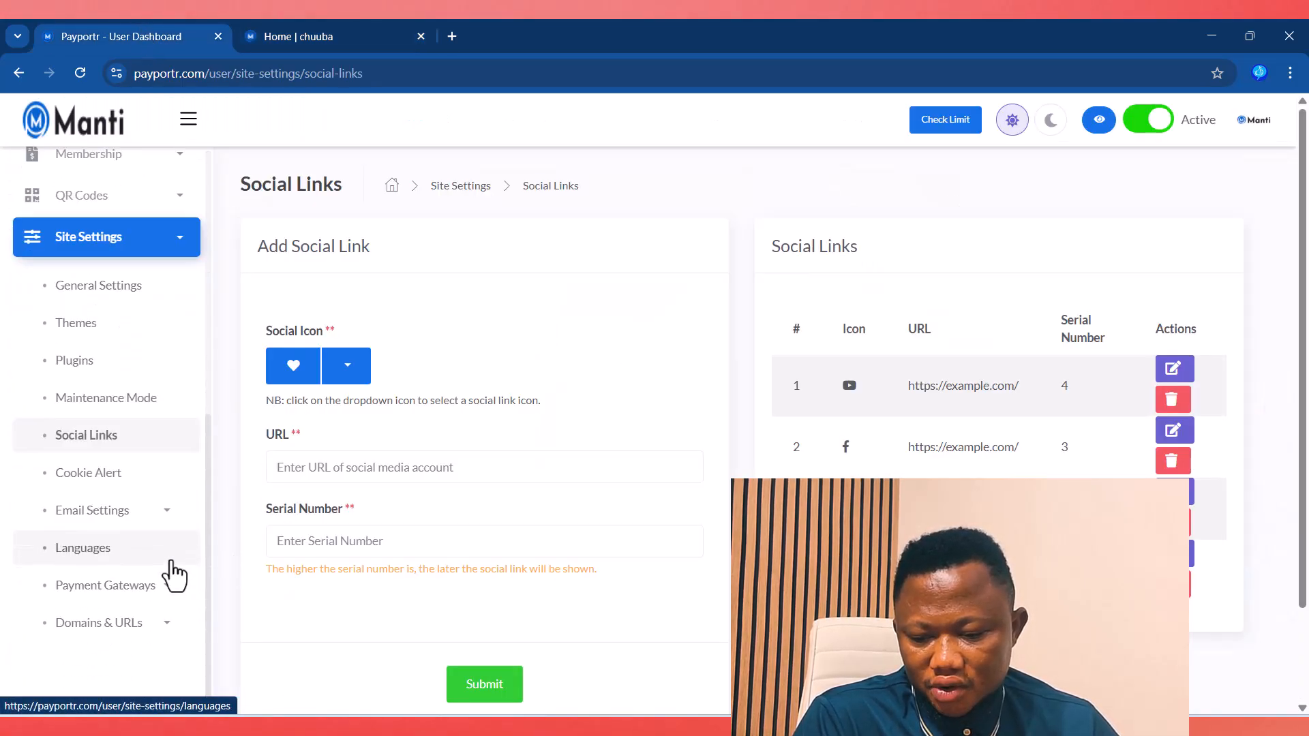
{"action": "left_click", "coordinate": [87, 474]}
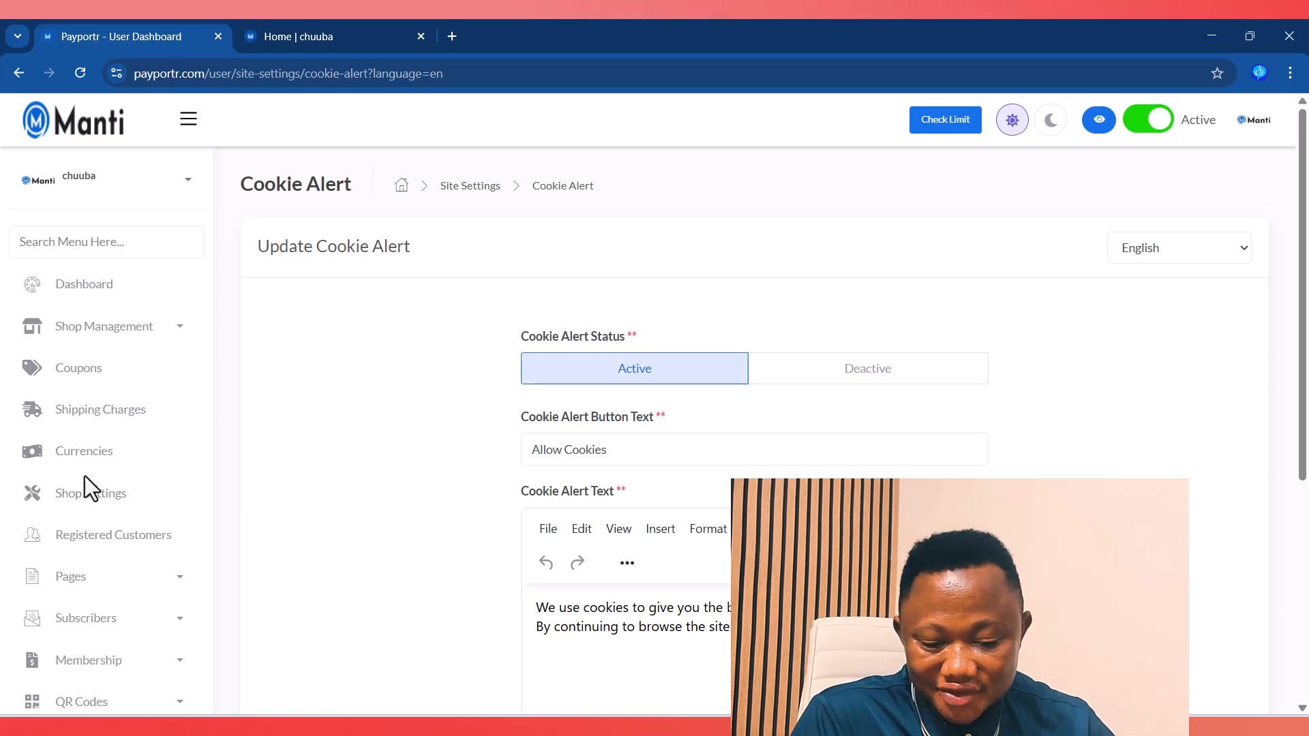
Step: Select the cookie alert message text, then go to Email Settings > Mail Templates
{"action": "left_click", "coordinate": [591, 627]}
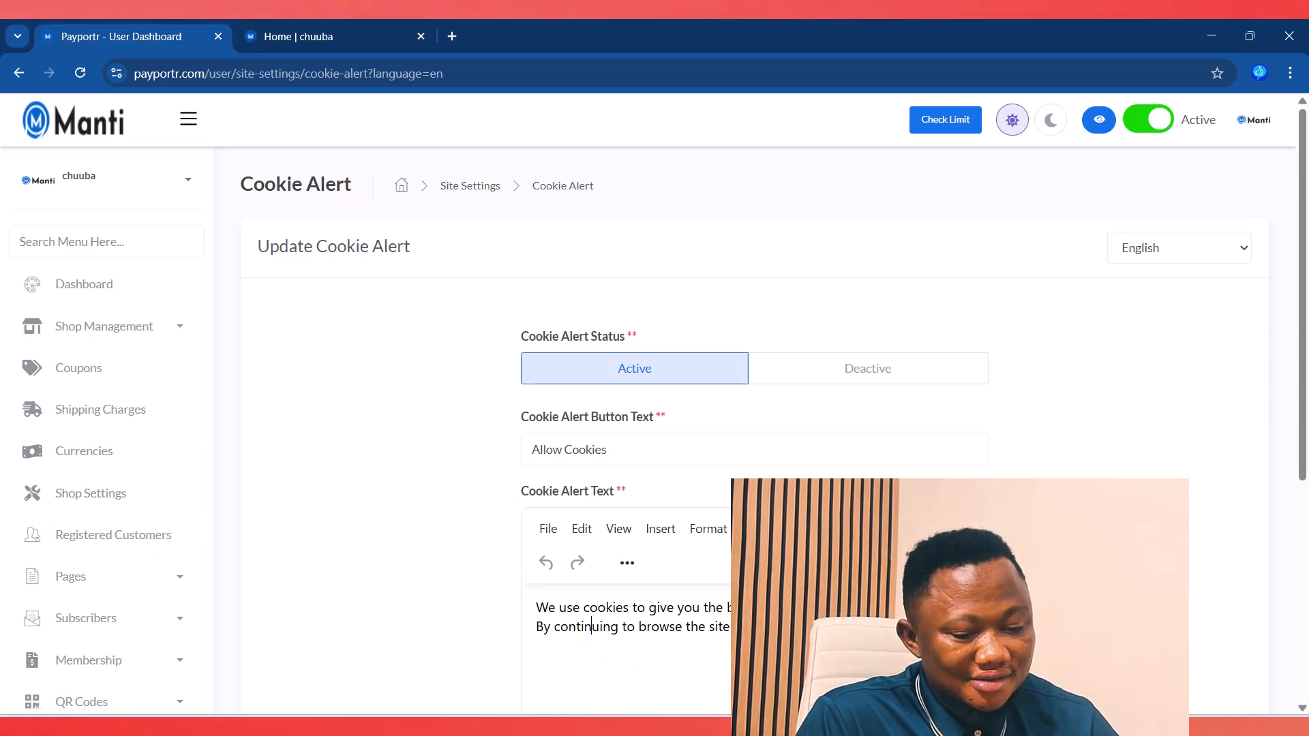
{"action": "left_click_drag", "start_coordinate": [730, 627], "coordinate": [544, 604]}
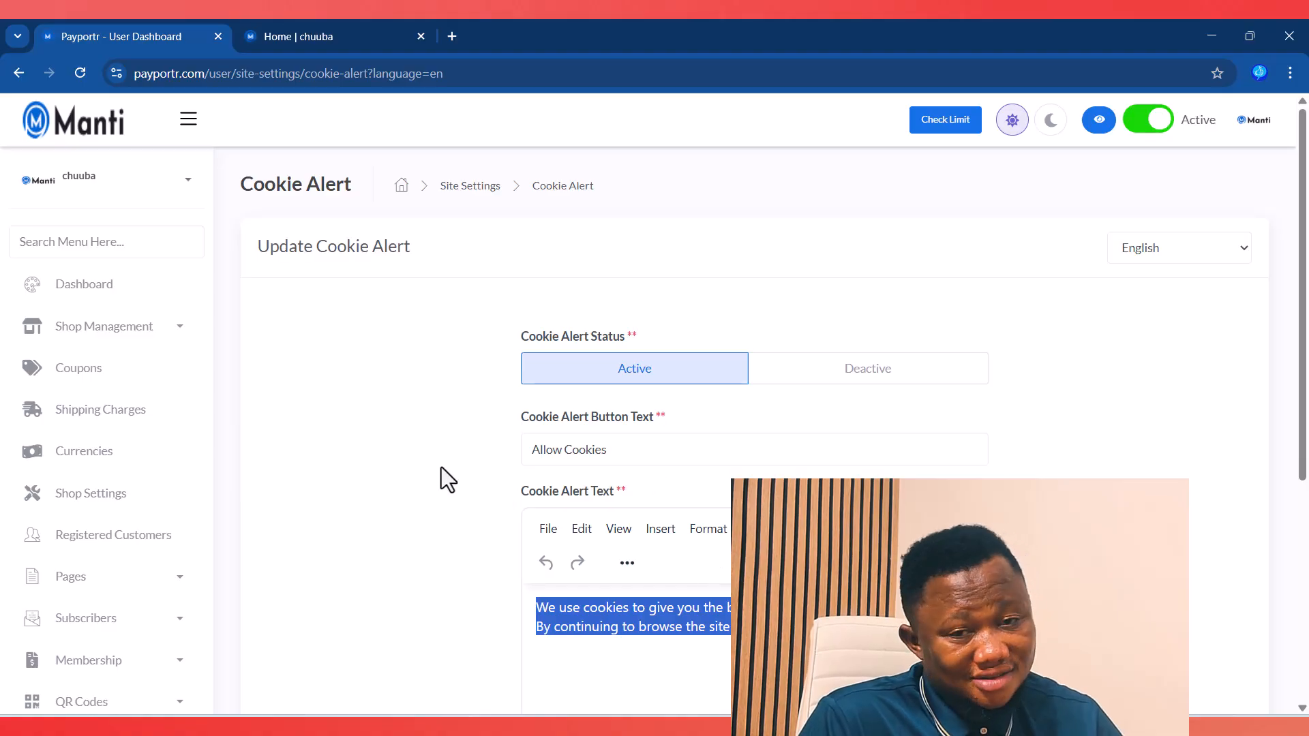
{"action": "scroll", "coordinate": [440, 468], "scroll_direction": "down", "scroll_amount": 2}
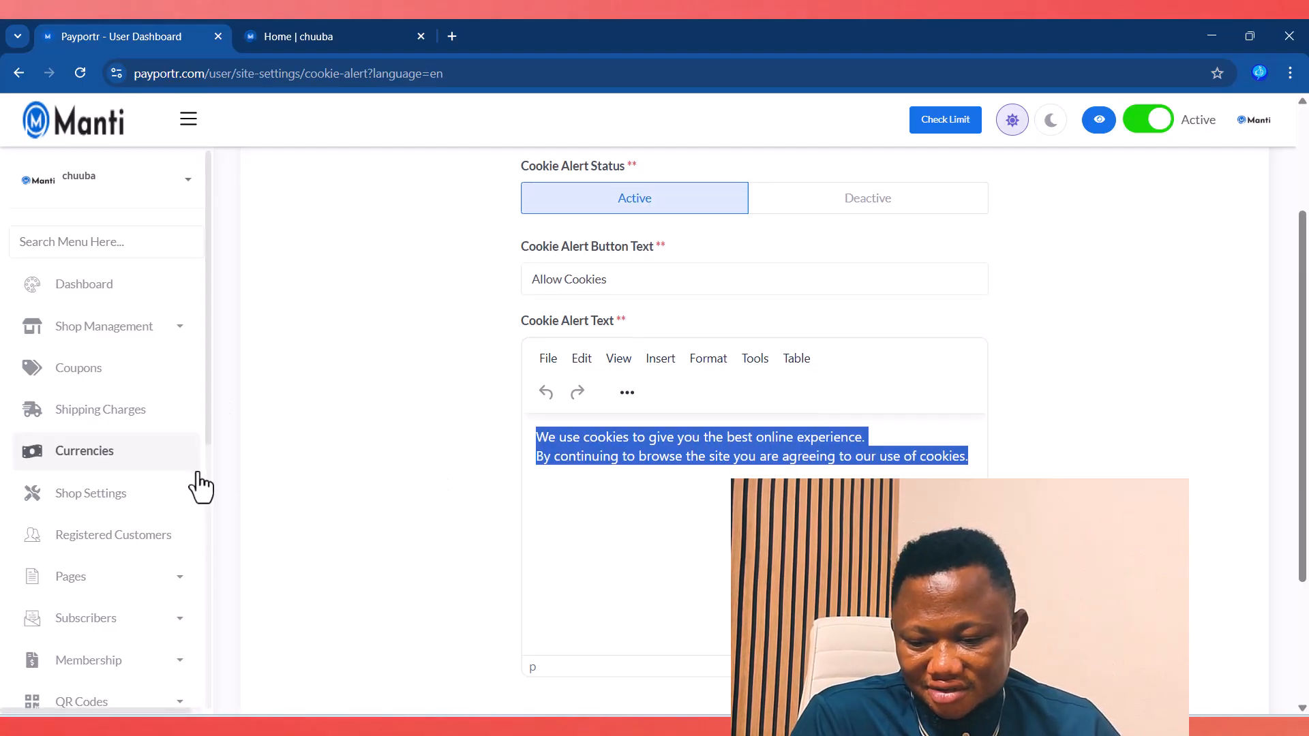
{"action": "scroll", "coordinate": [193, 485], "scroll_direction": "down", "scroll_amount": 7}
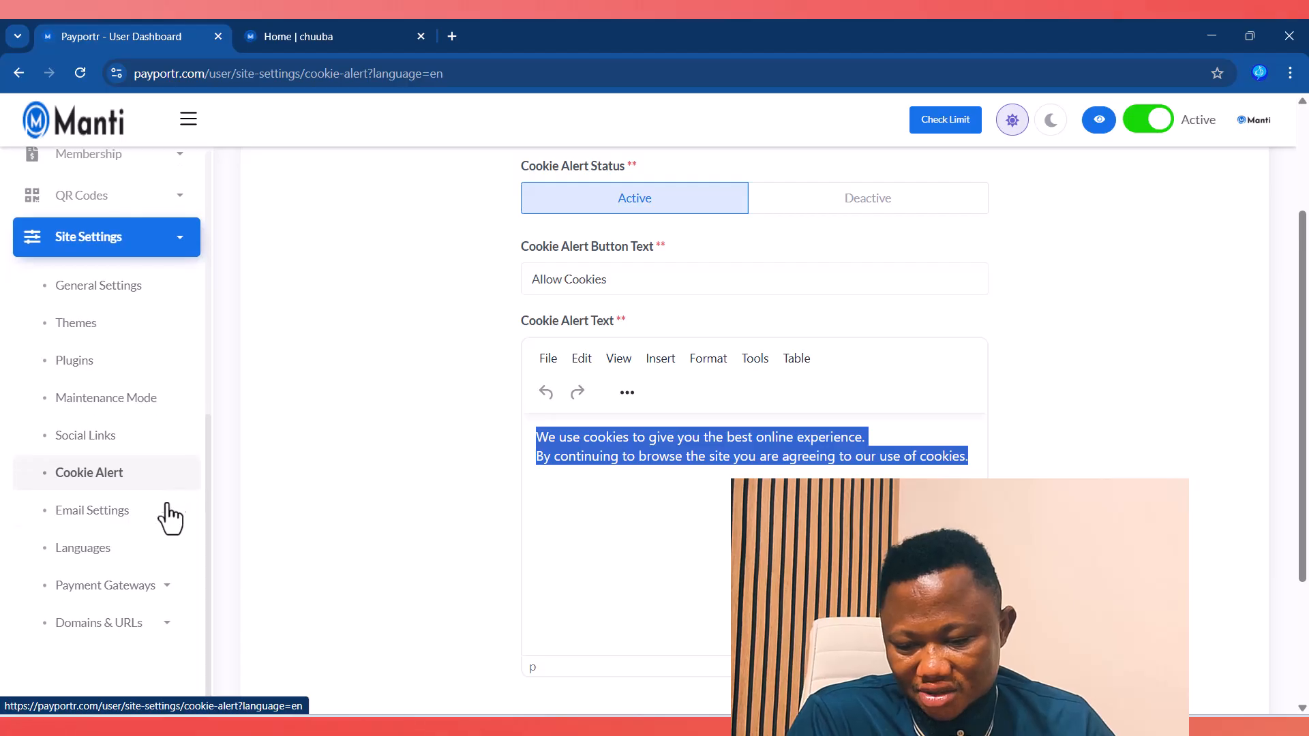
{"action": "left_click", "coordinate": [147, 514]}
{"action": "scroll", "coordinate": [151, 523], "scroll_direction": "down", "scroll_amount": 2}
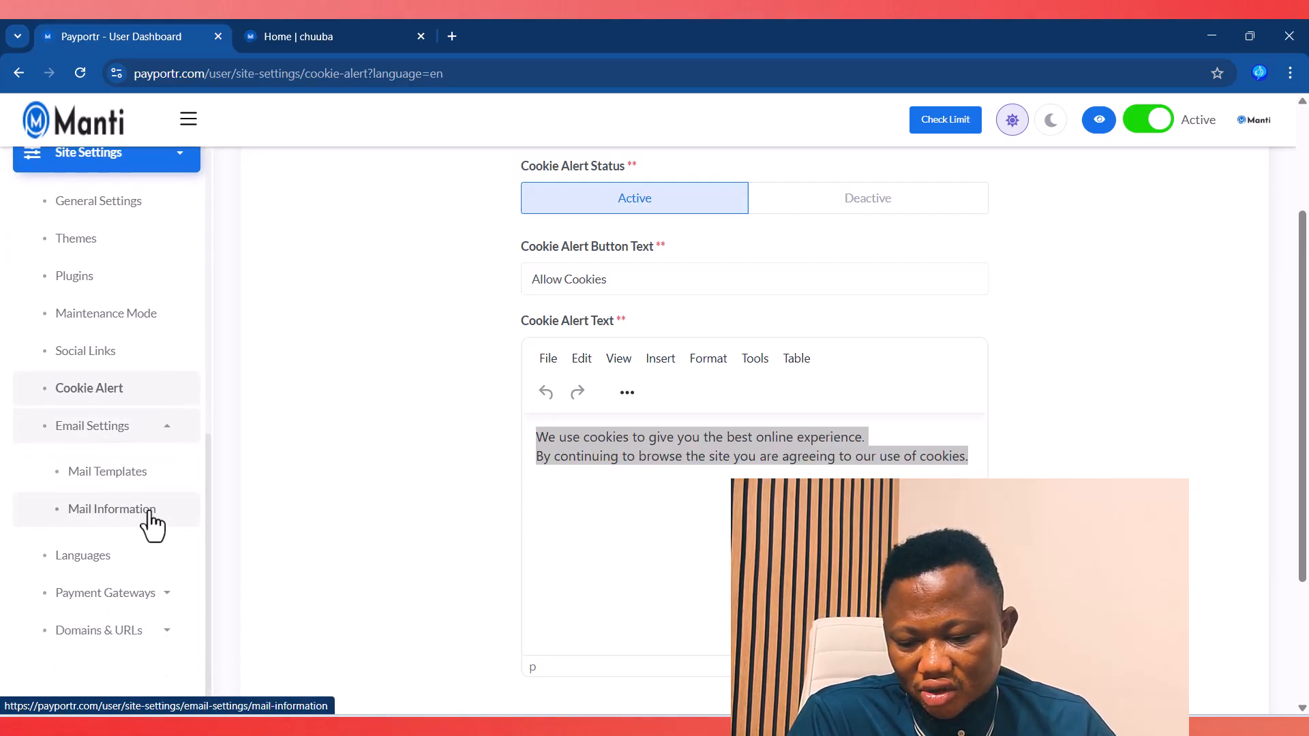
{"action": "left_click", "coordinate": [112, 489]}
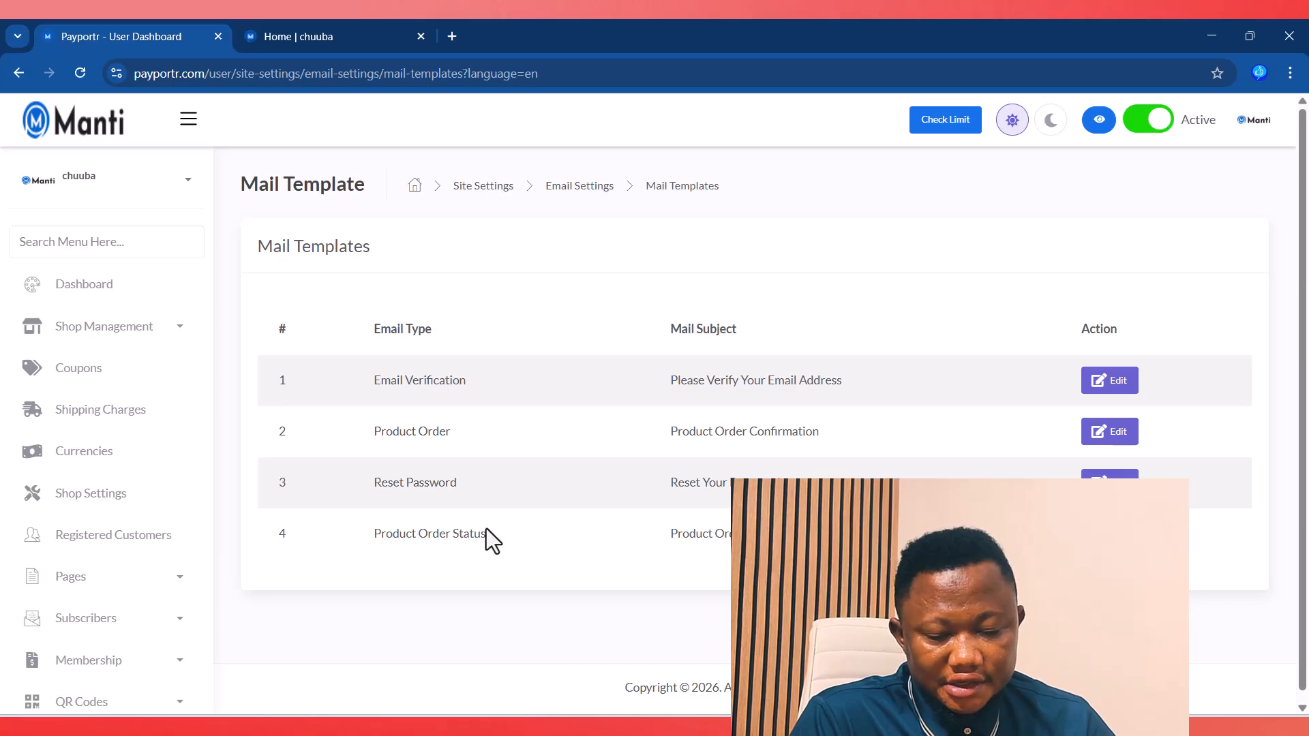
Step: Open Mail Information and check the empty Reply To and From Name fields
{"action": "scroll", "coordinate": [485, 529], "scroll_direction": "down", "scroll_amount": 1}
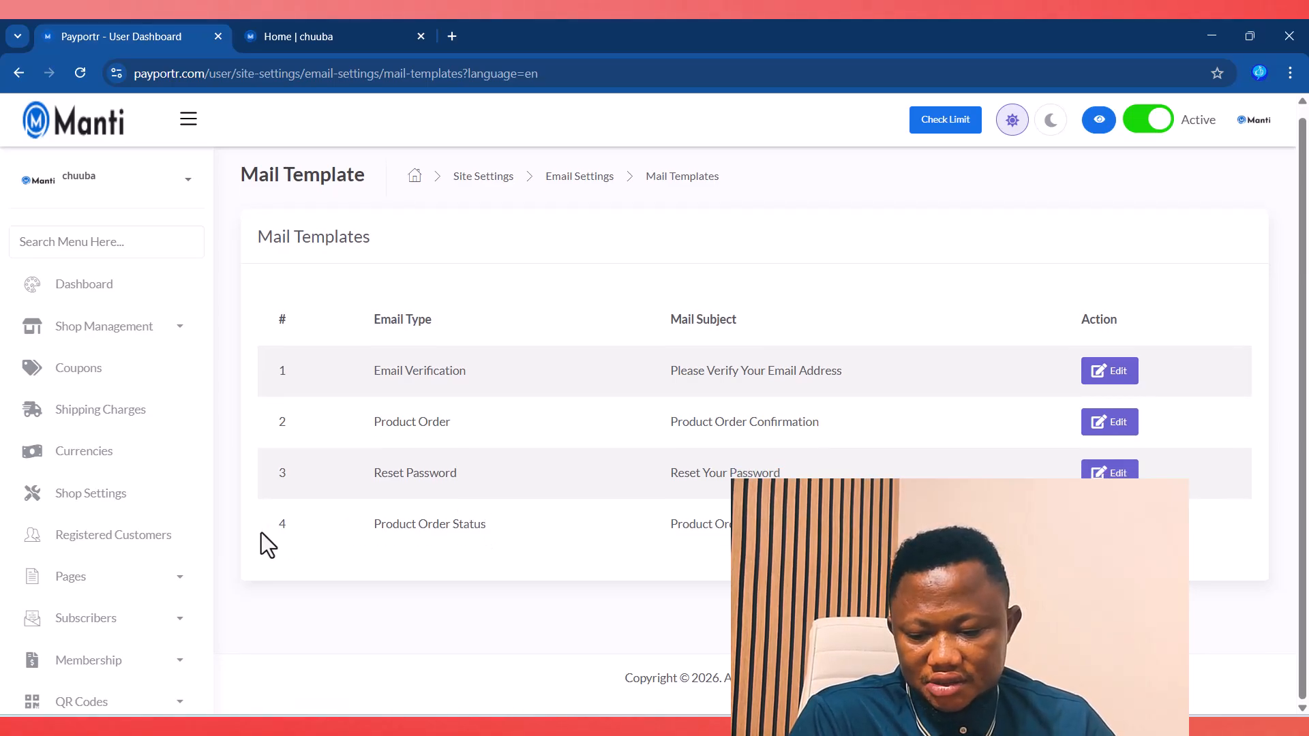
{"action": "scroll", "coordinate": [138, 561], "scroll_direction": "down", "scroll_amount": 5}
{"action": "scroll", "coordinate": [141, 563], "scroll_direction": "down", "scroll_amount": 2}
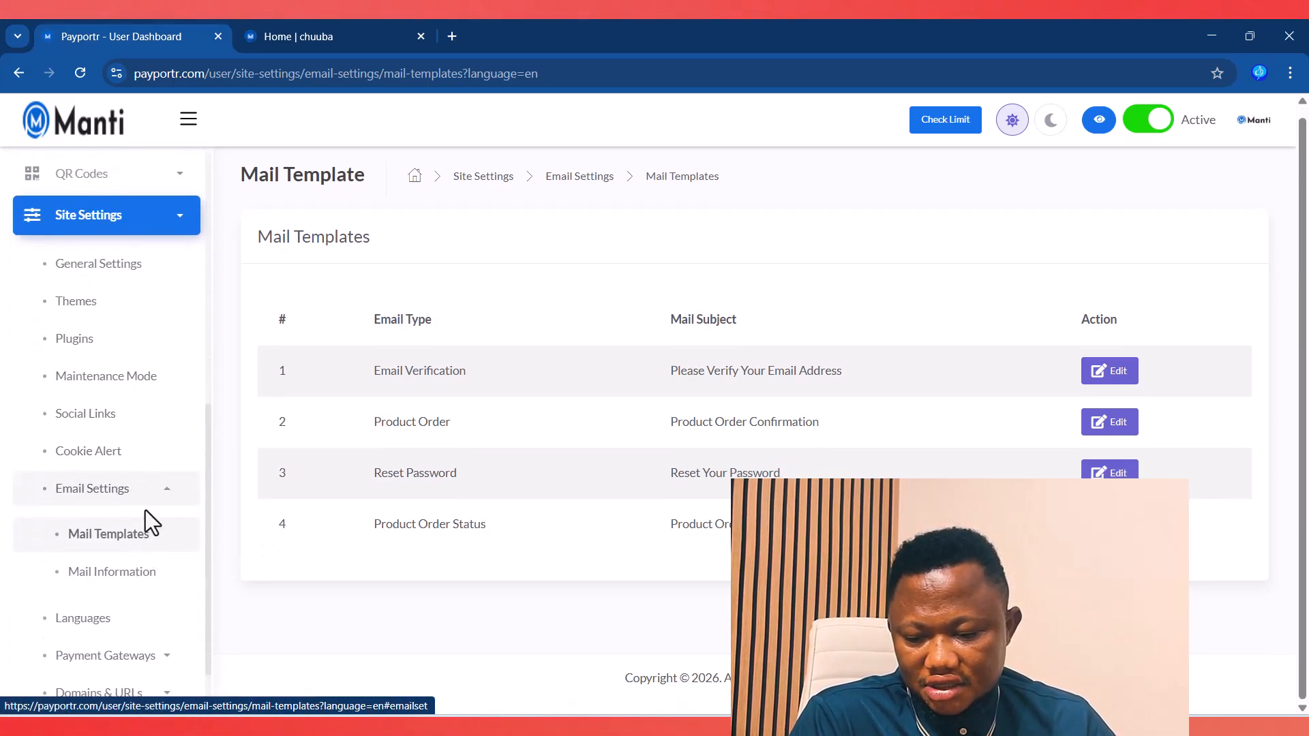
{"action": "left_click", "coordinate": [104, 581]}
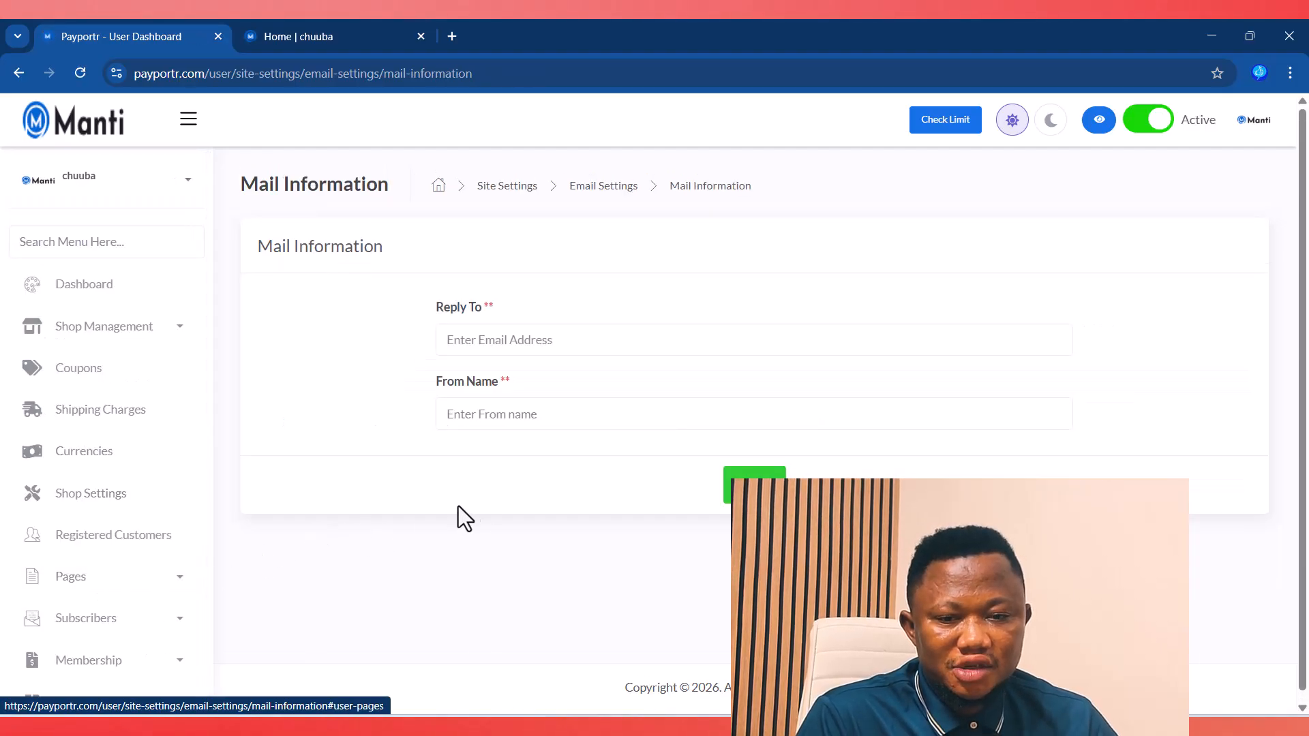
{"action": "left_click", "coordinate": [470, 344]}
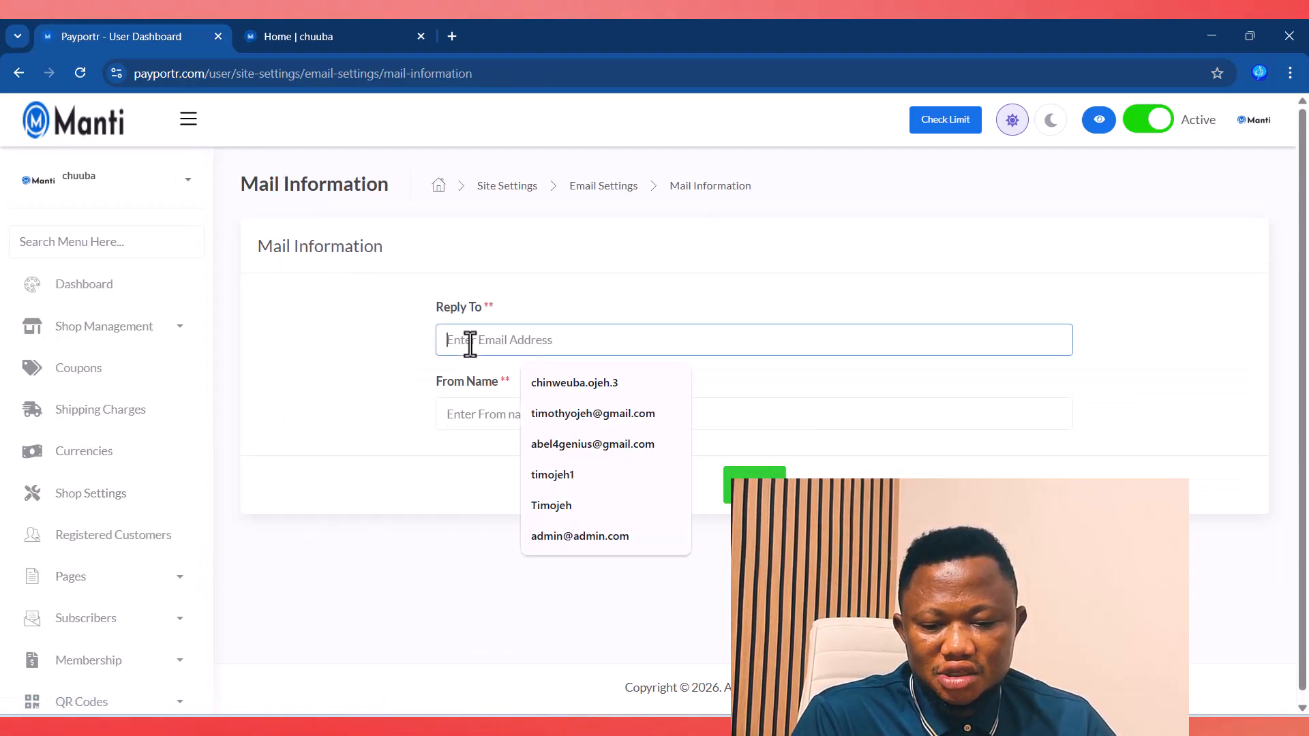
{"action": "left_click", "coordinate": [442, 409]}
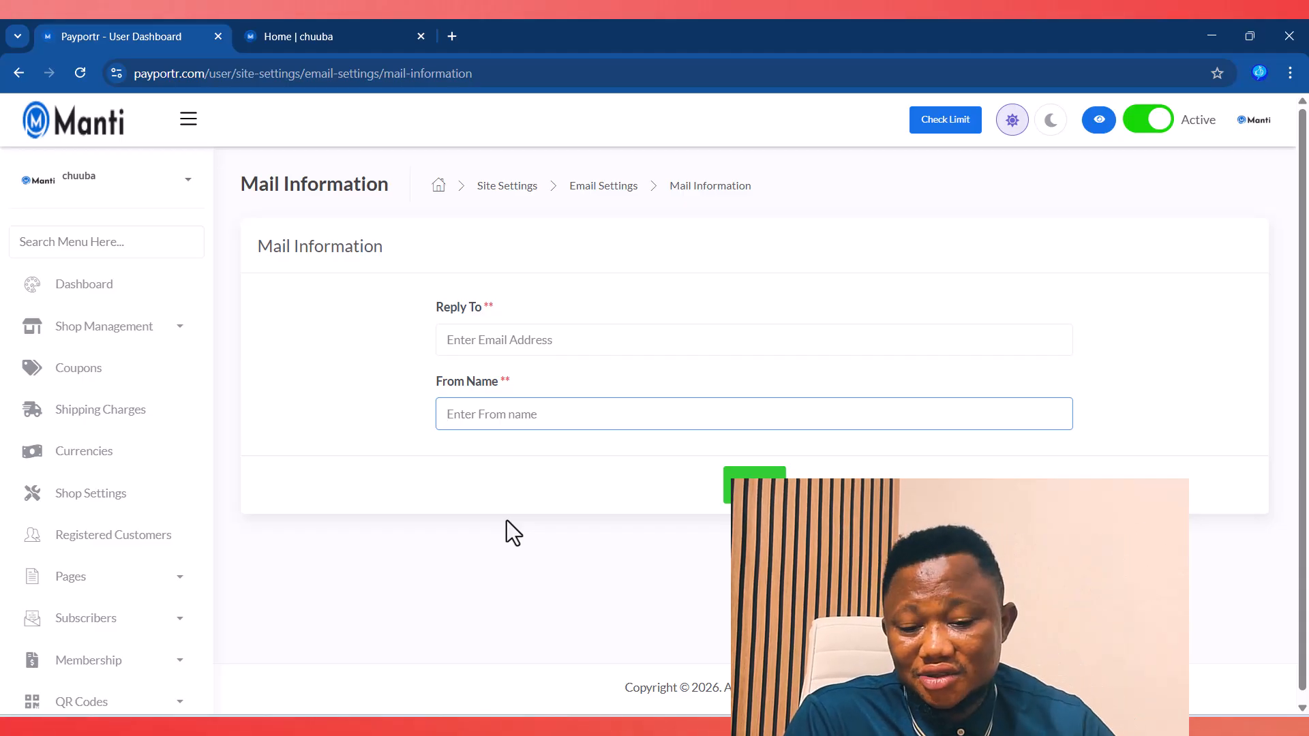
{"action": "scroll", "coordinate": [102, 589], "scroll_direction": "down", "scroll_amount": 10}
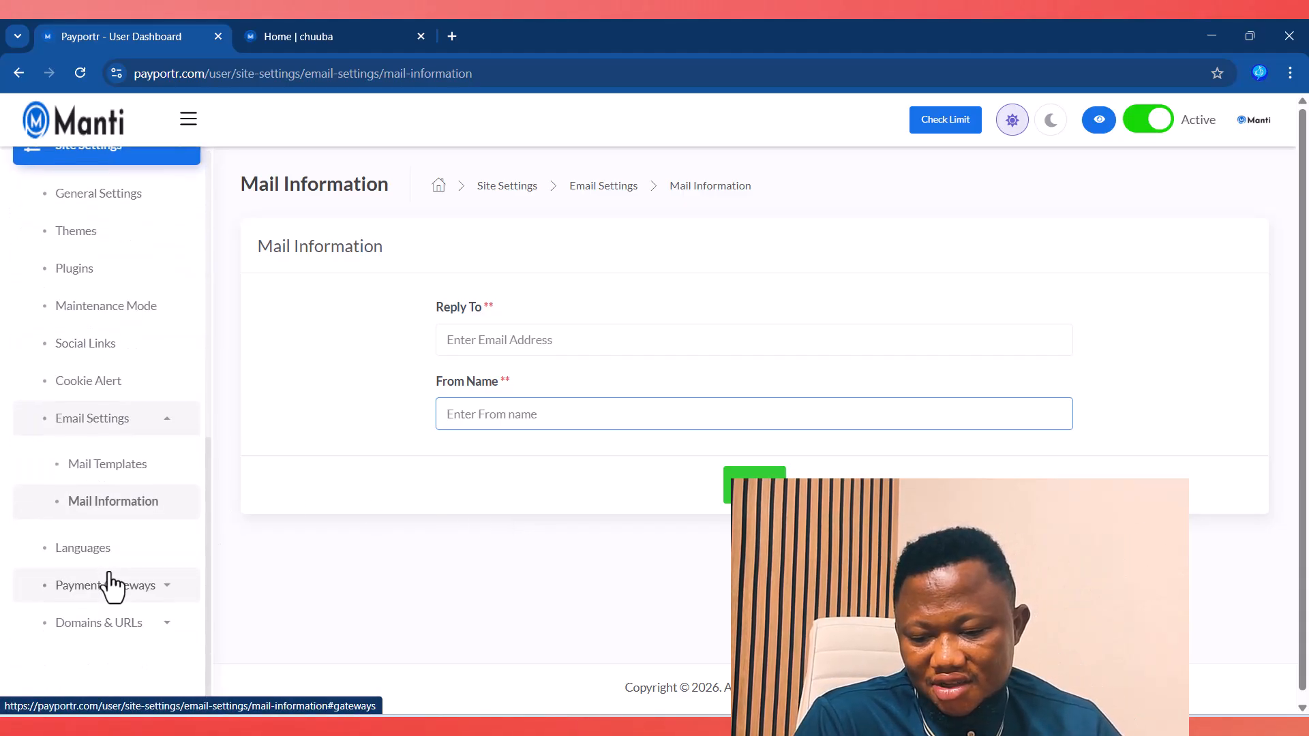
Step: Open the Languages settings, then switch the storefront home page to Arabic
{"action": "left_click", "coordinate": [77, 554]}
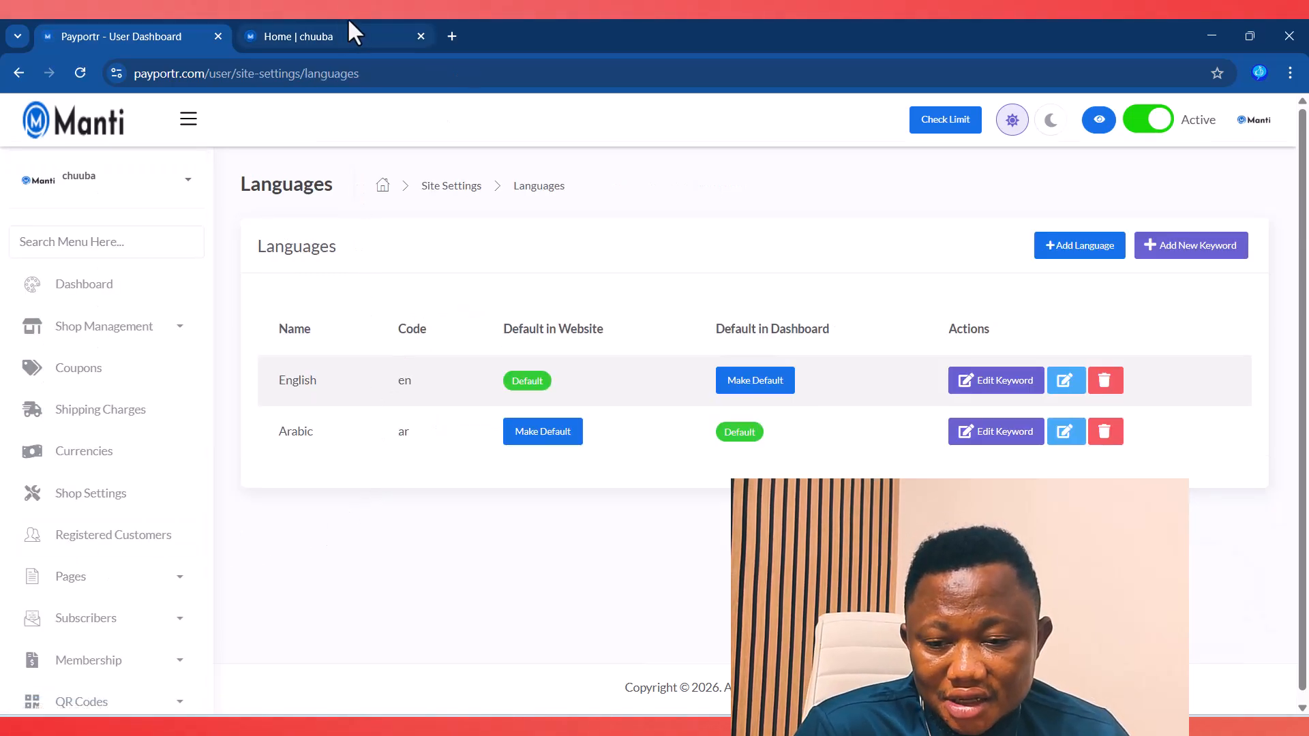
{"action": "left_click", "coordinate": [341, 37]}
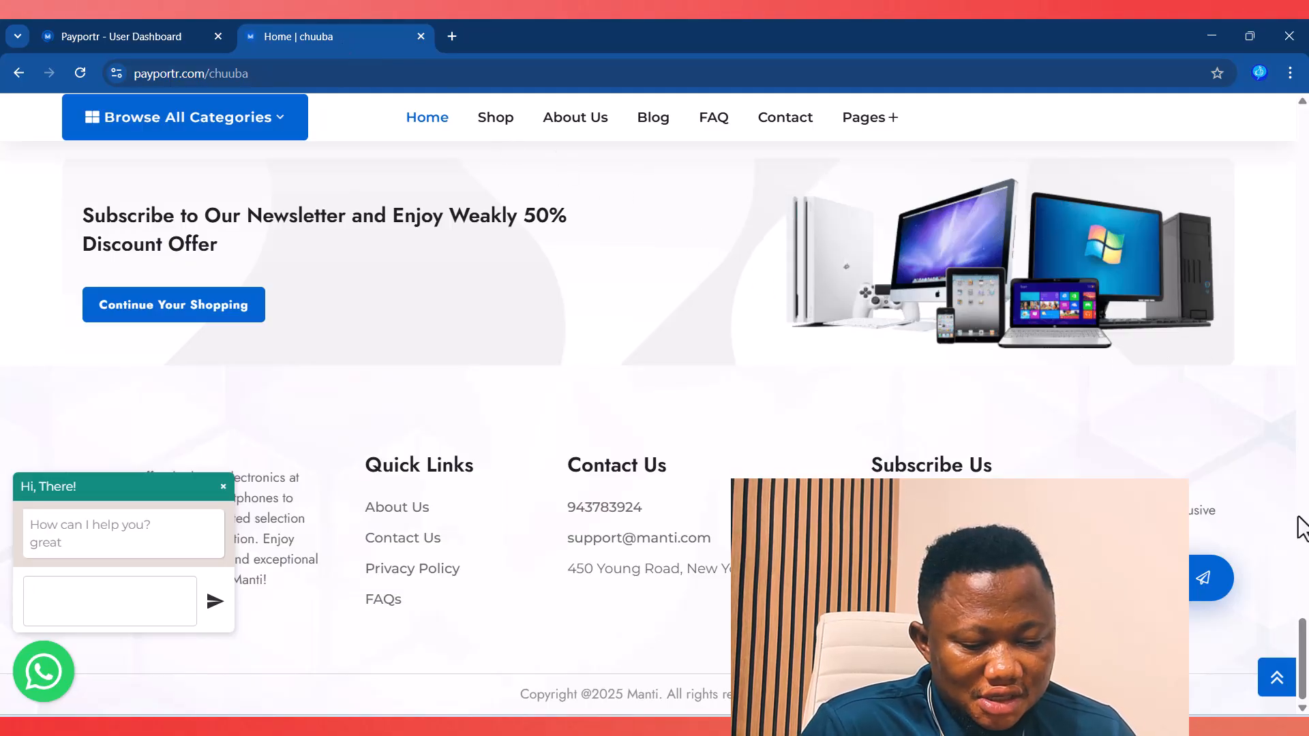
{"action": "left_click_drag", "start_coordinate": [1304, 665], "coordinate": [1305, 130]}
{"action": "mouse_move", "coordinate": [1032, 121]}
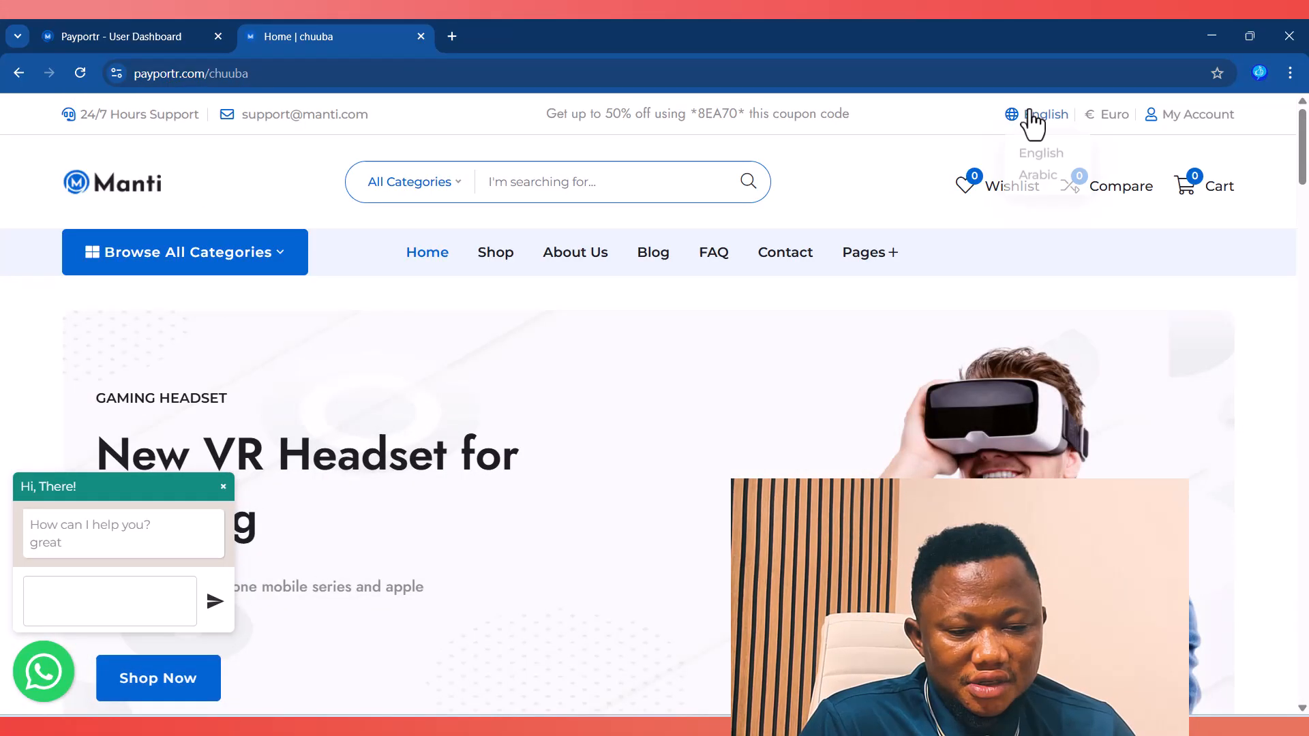
{"action": "left_click", "coordinate": [1031, 172]}
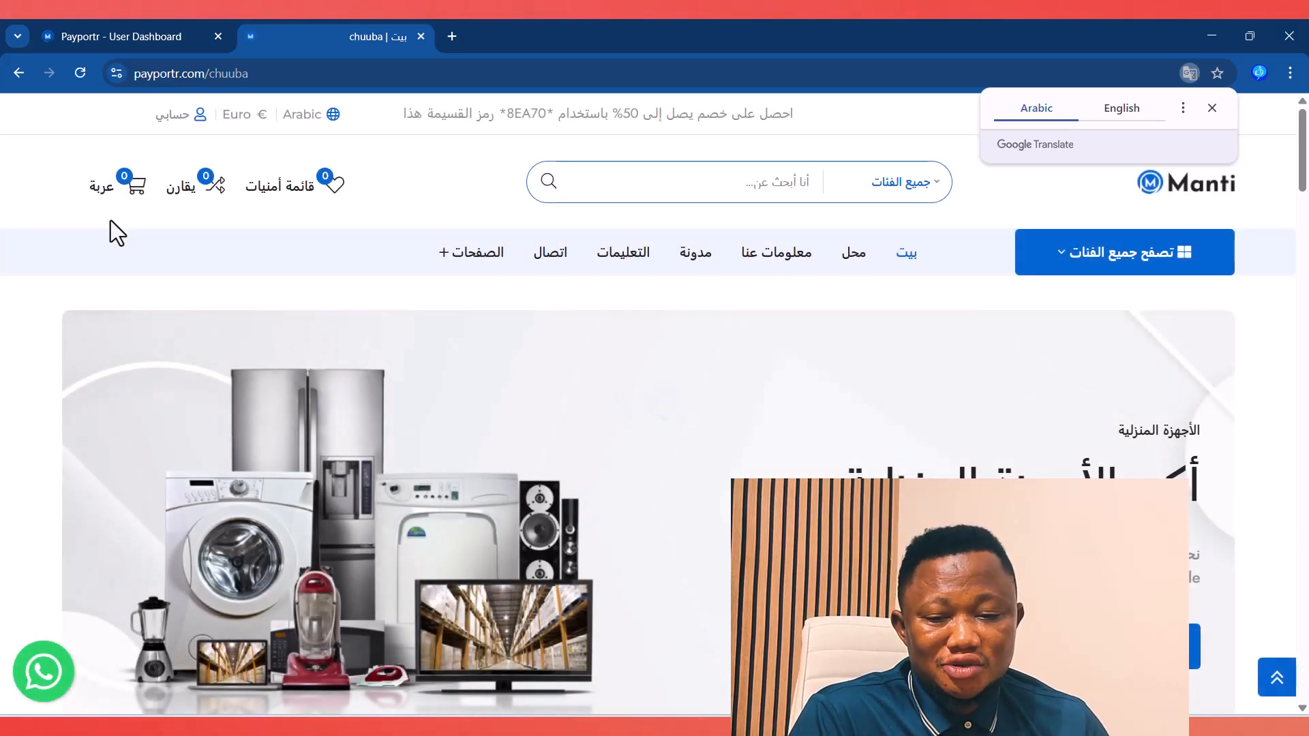
{"action": "left_click_drag", "start_coordinate": [1303, 165], "coordinate": [1307, 240]}
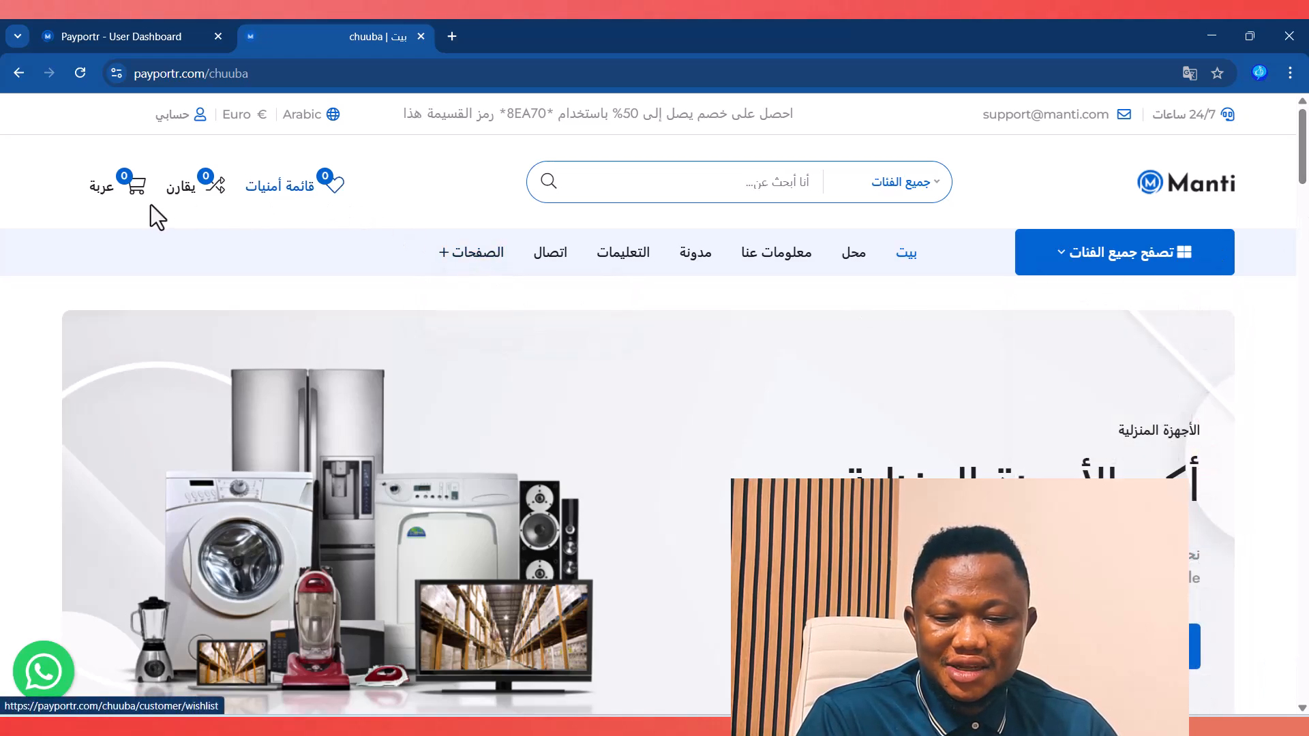
{"action": "scroll", "coordinate": [637, 620], "scroll_direction": "down", "scroll_amount": 10}
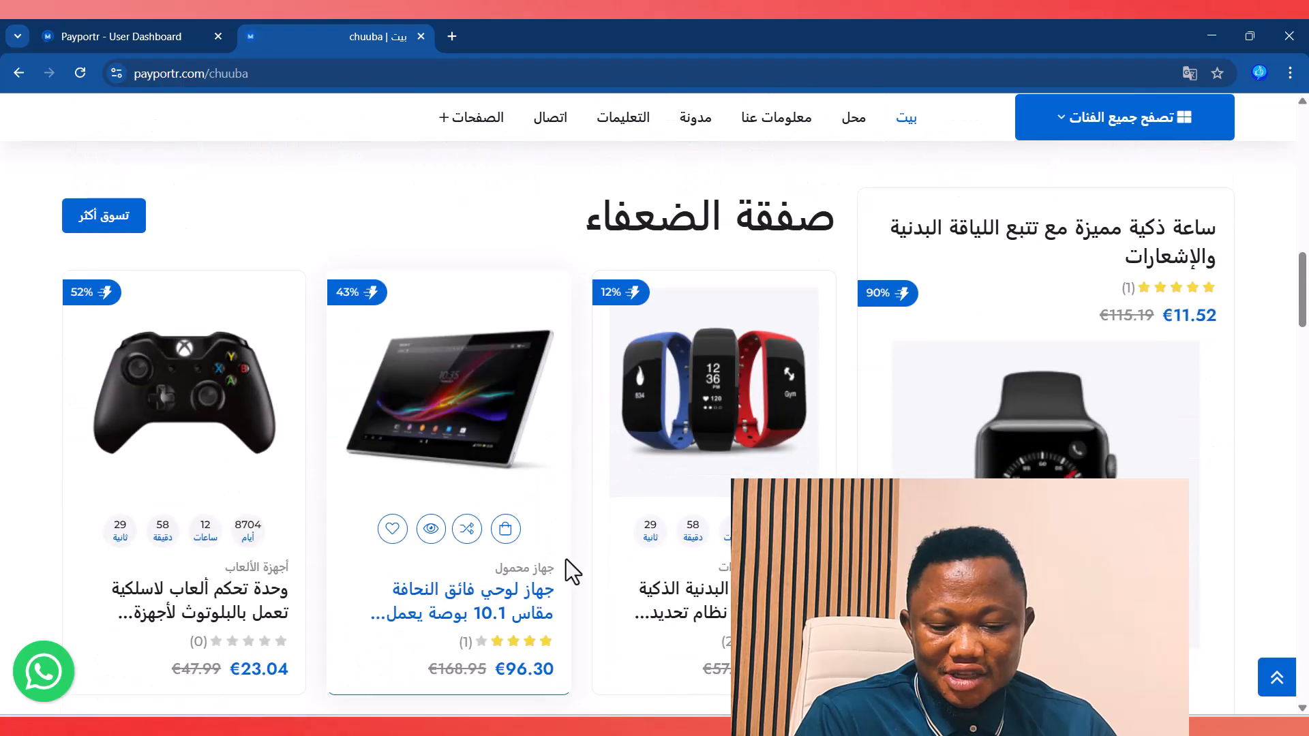
Step: Open the smartwatch product page, switch it back to English, and return to Languages
{"action": "left_click", "coordinate": [722, 610]}
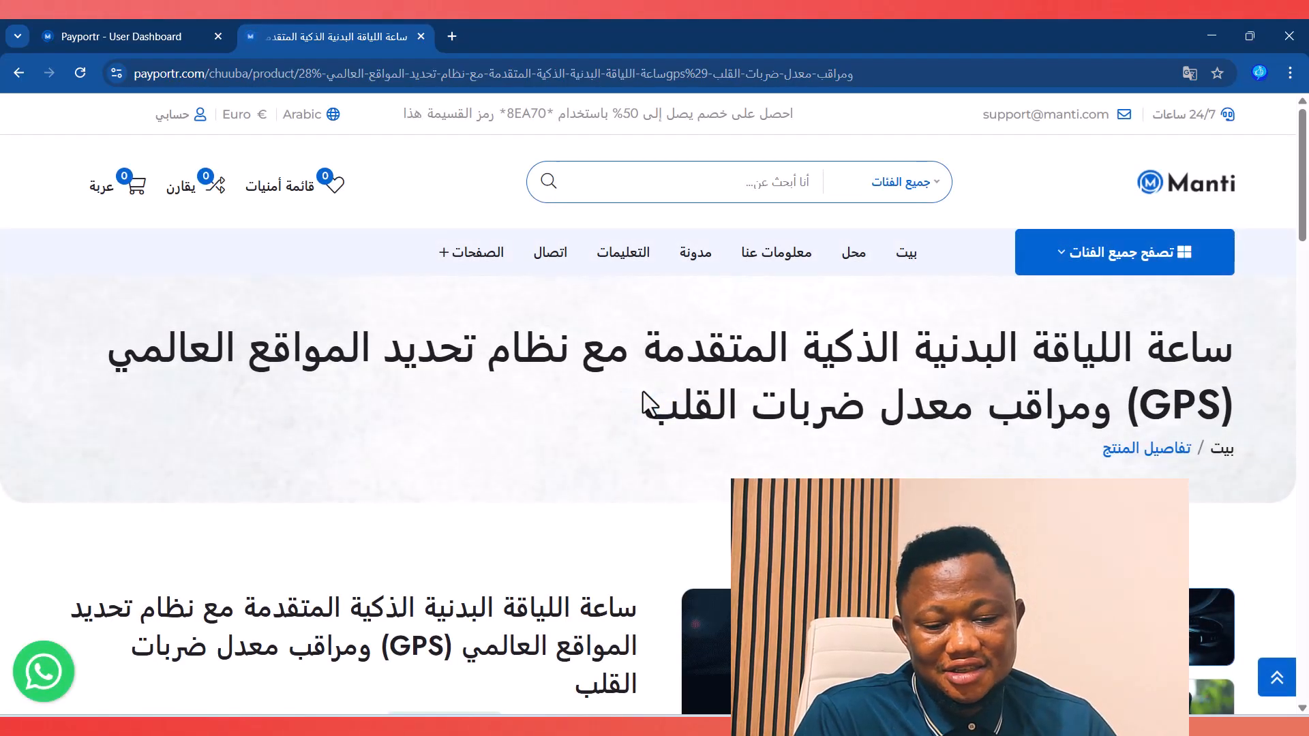
{"action": "scroll", "coordinate": [552, 508], "scroll_direction": "down", "scroll_amount": 2}
{"action": "scroll", "coordinate": [553, 508], "scroll_direction": "down", "scroll_amount": 12}
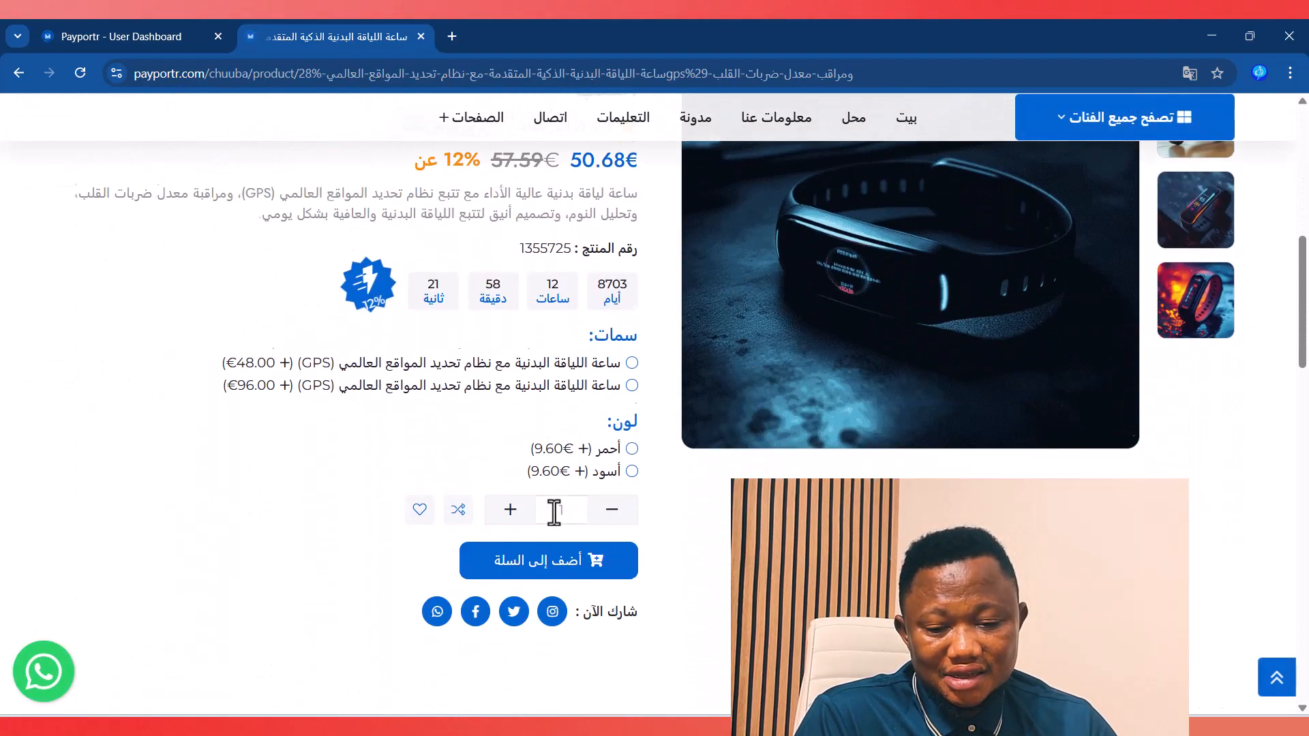
{"action": "scroll", "coordinate": [555, 513], "scroll_direction": "up", "scroll_amount": 1}
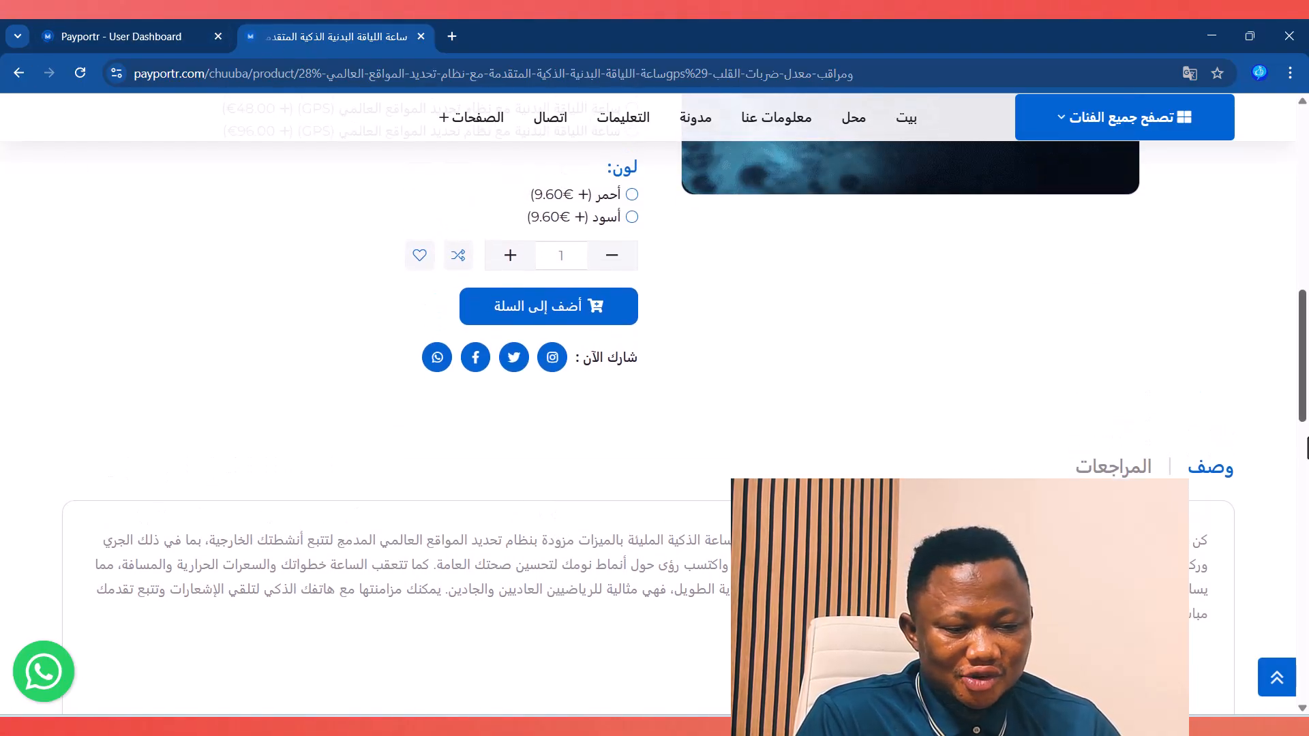
{"action": "left_click_drag", "start_coordinate": [1304, 369], "coordinate": [1304, 178]}
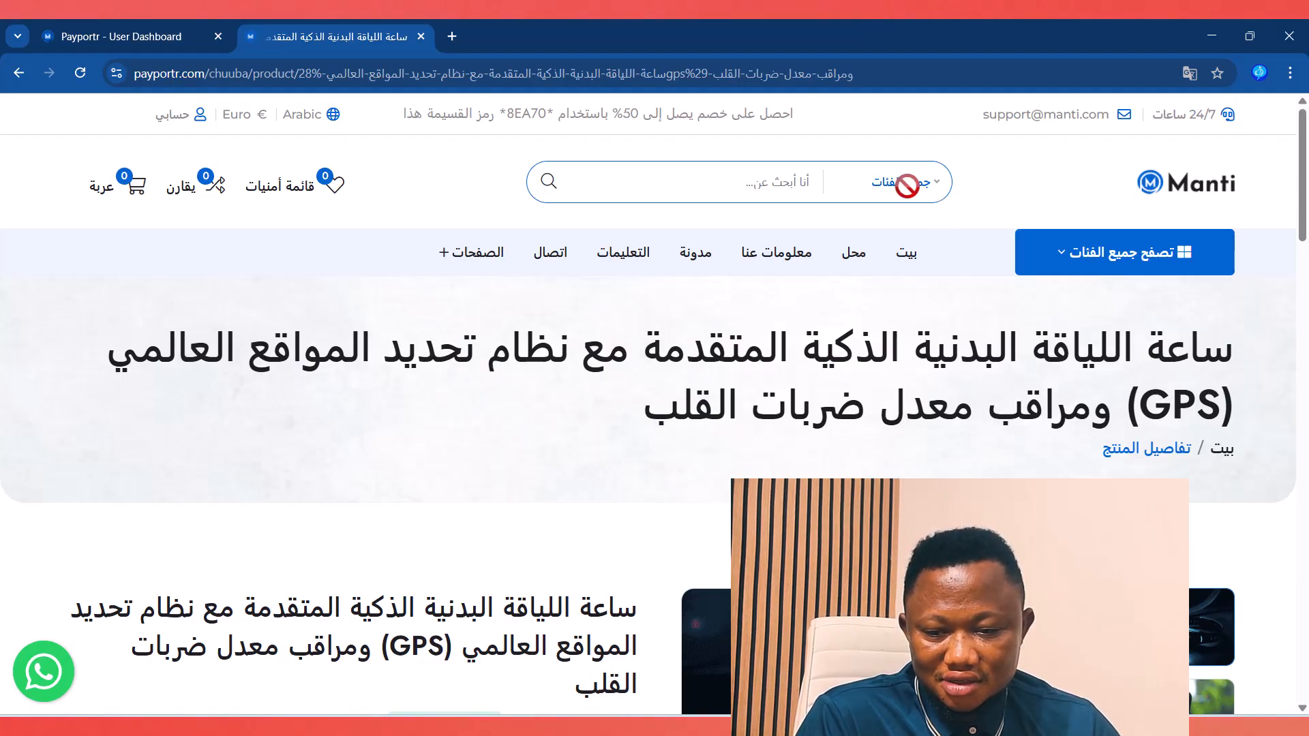
{"action": "mouse_move", "coordinate": [311, 123]}
{"action": "left_click", "coordinate": [320, 151]}
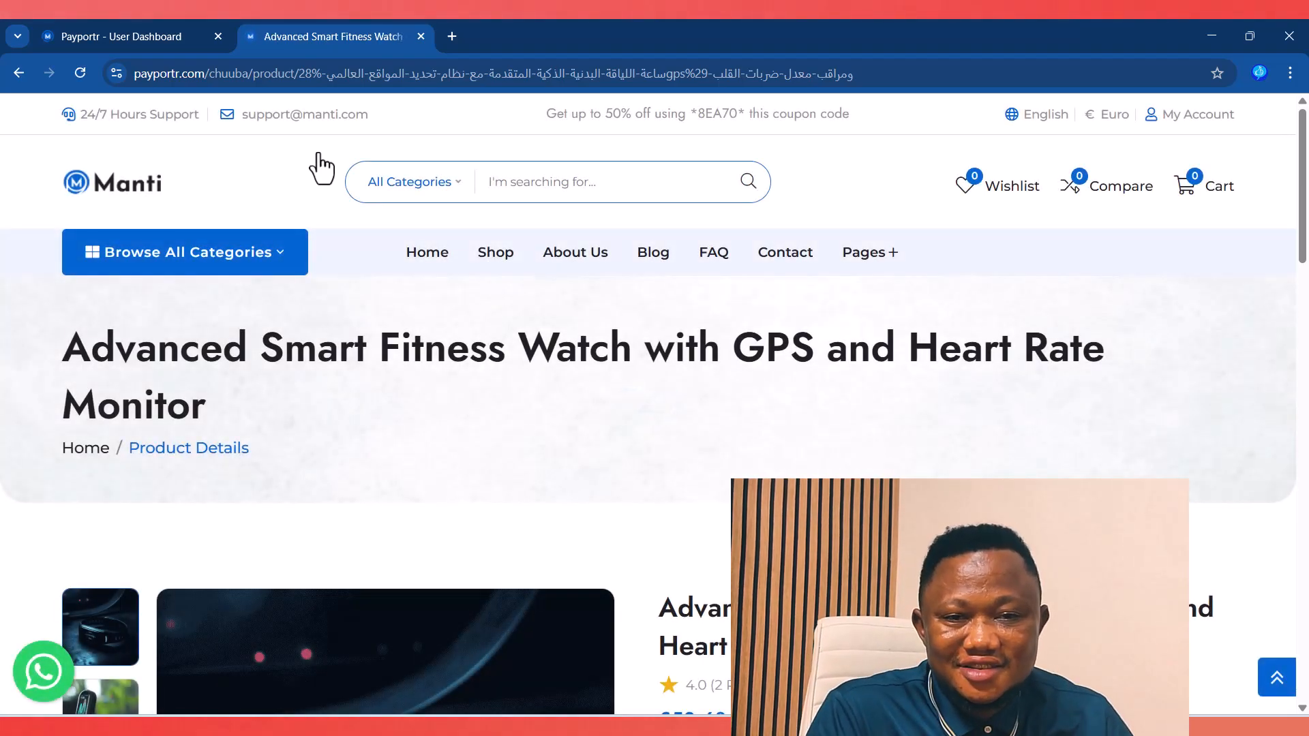
{"action": "left_click", "coordinate": [65, 31]}
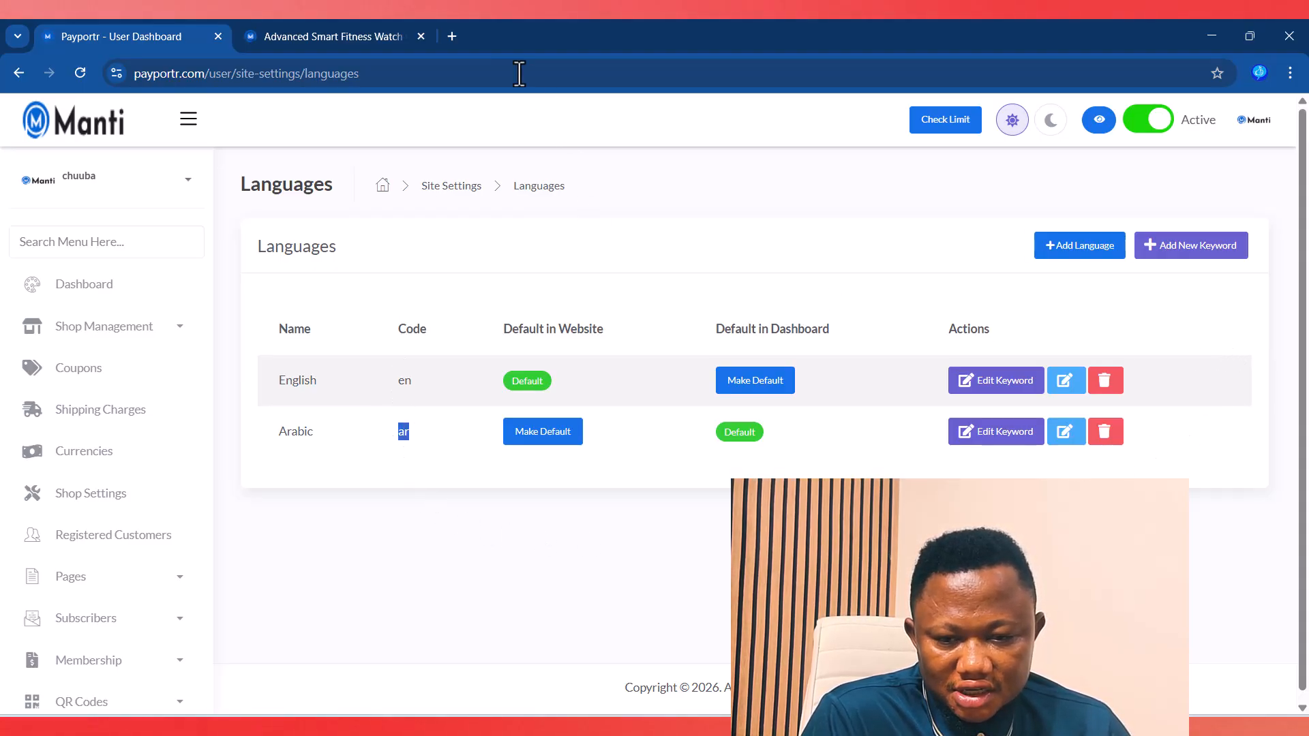
Step: Search Google for 'igbo language code' in a new tab to learn its code, ig
{"action": "left_click", "coordinate": [451, 36]}
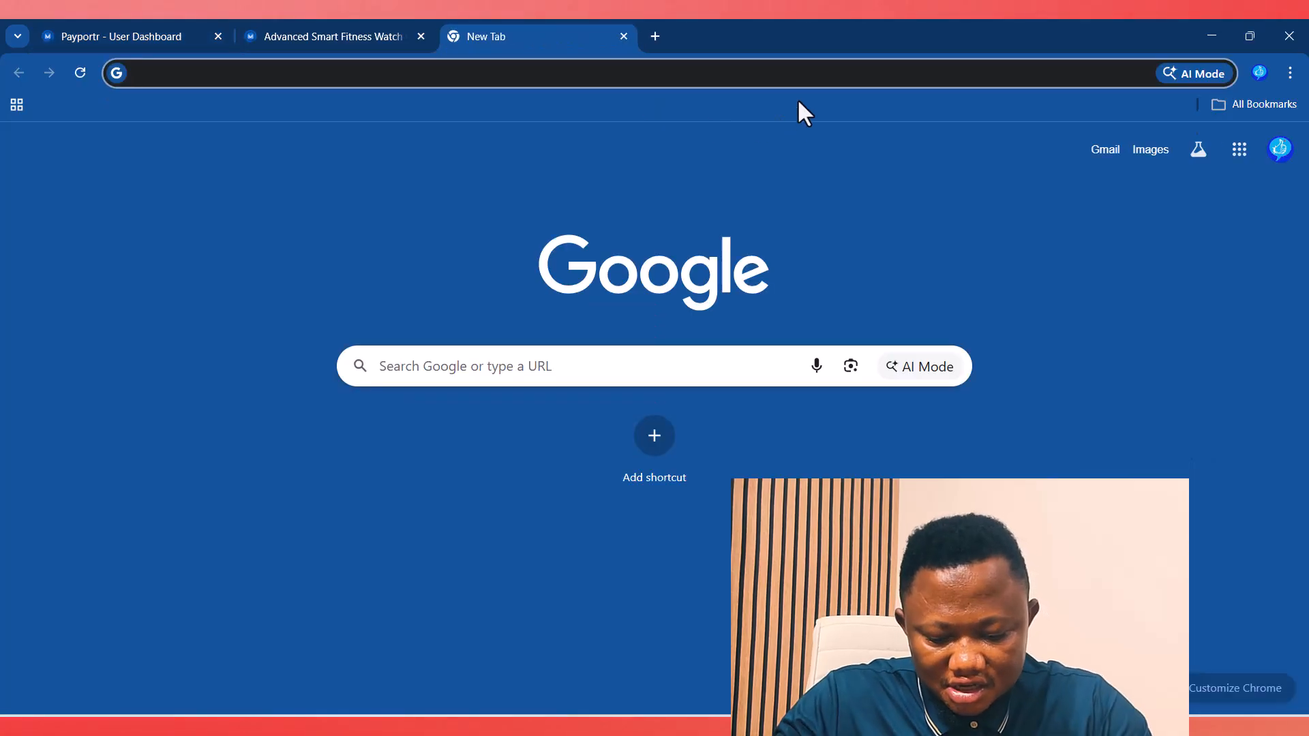
{"action": "type", "text": "igbo "}
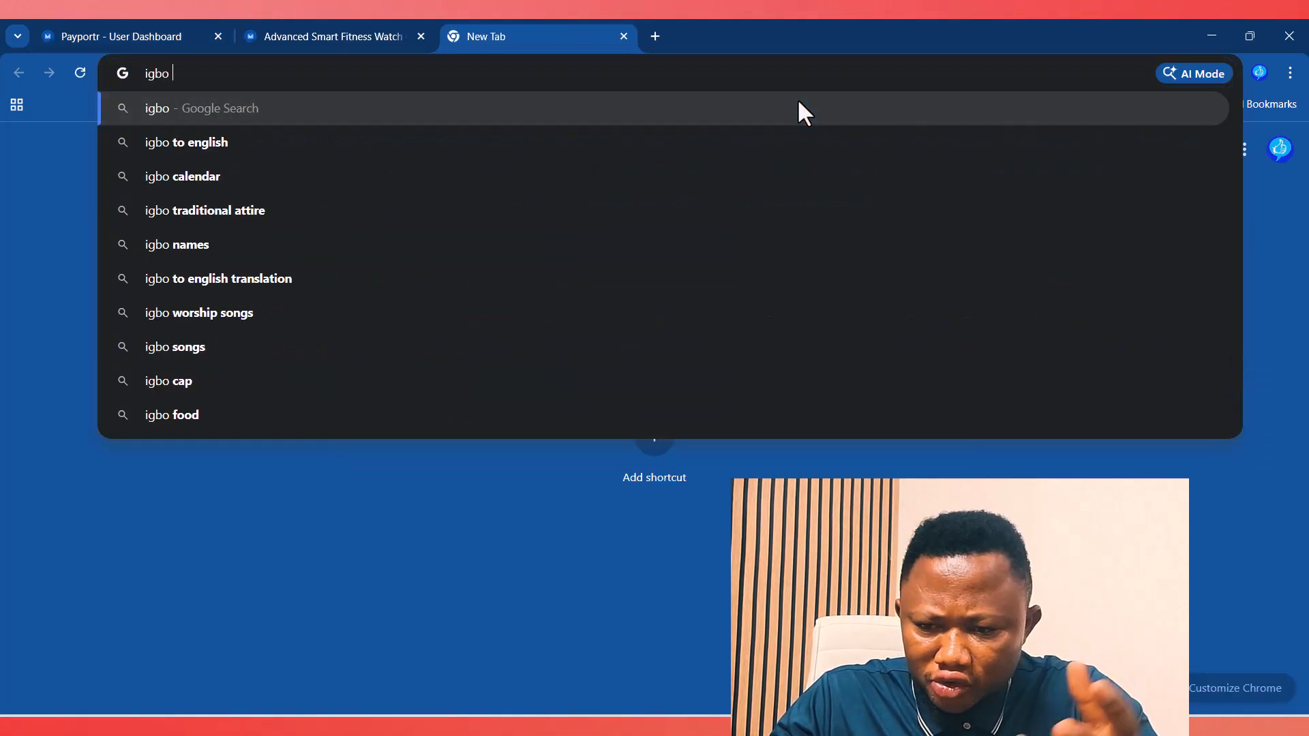
{"action": "type", "text": "langua"}
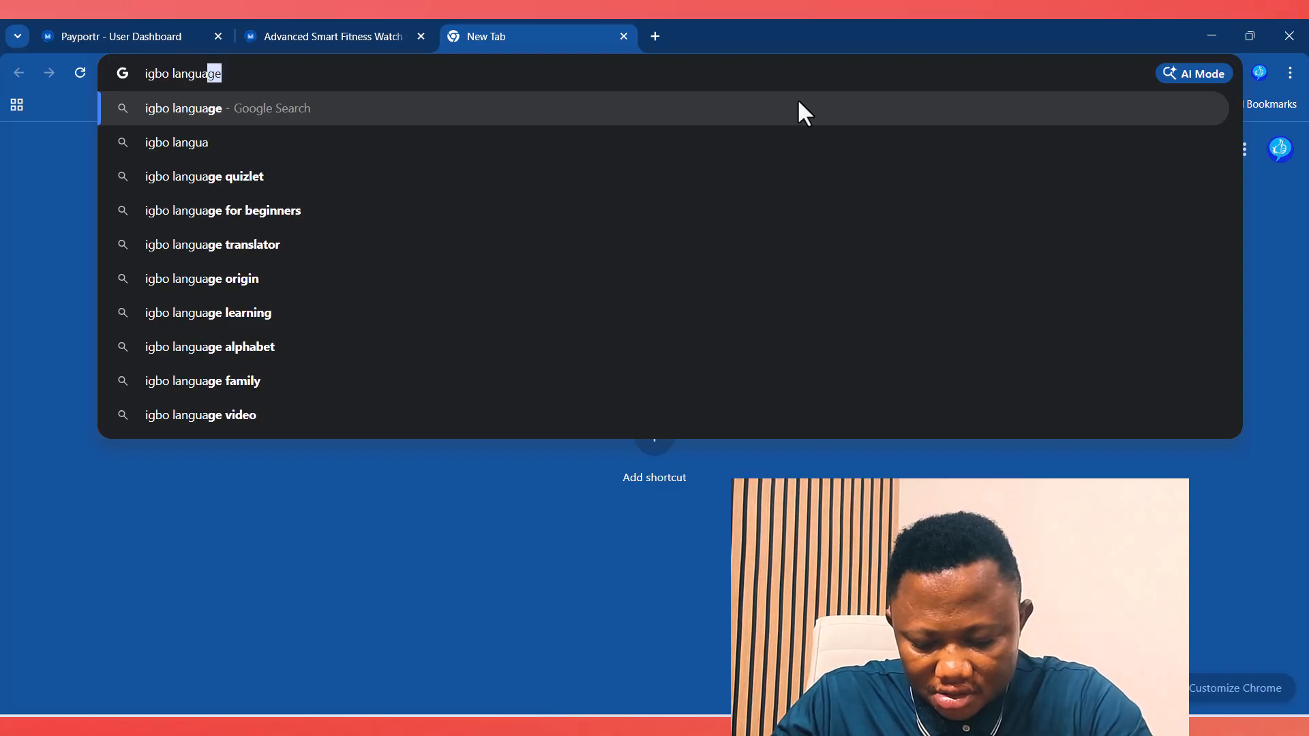
{"action": "type", "text": "ge code"}
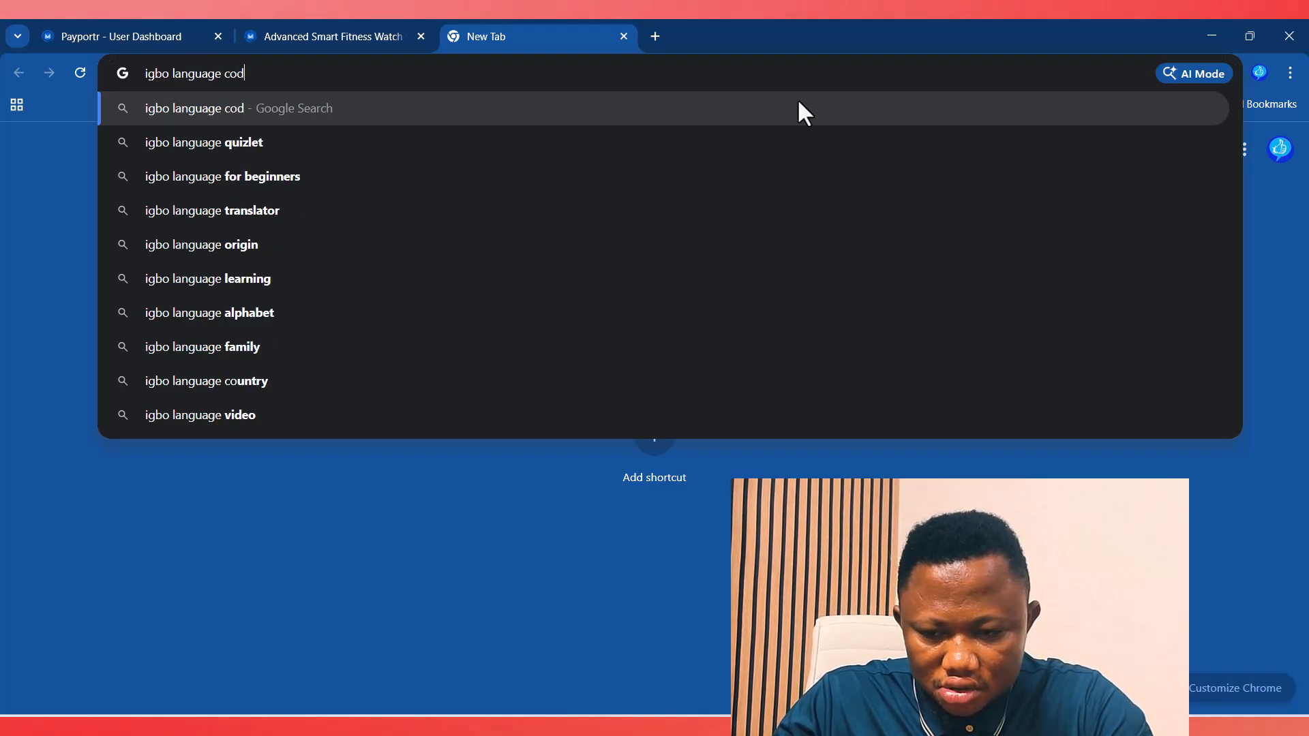
{"action": "key", "text": "Return"}
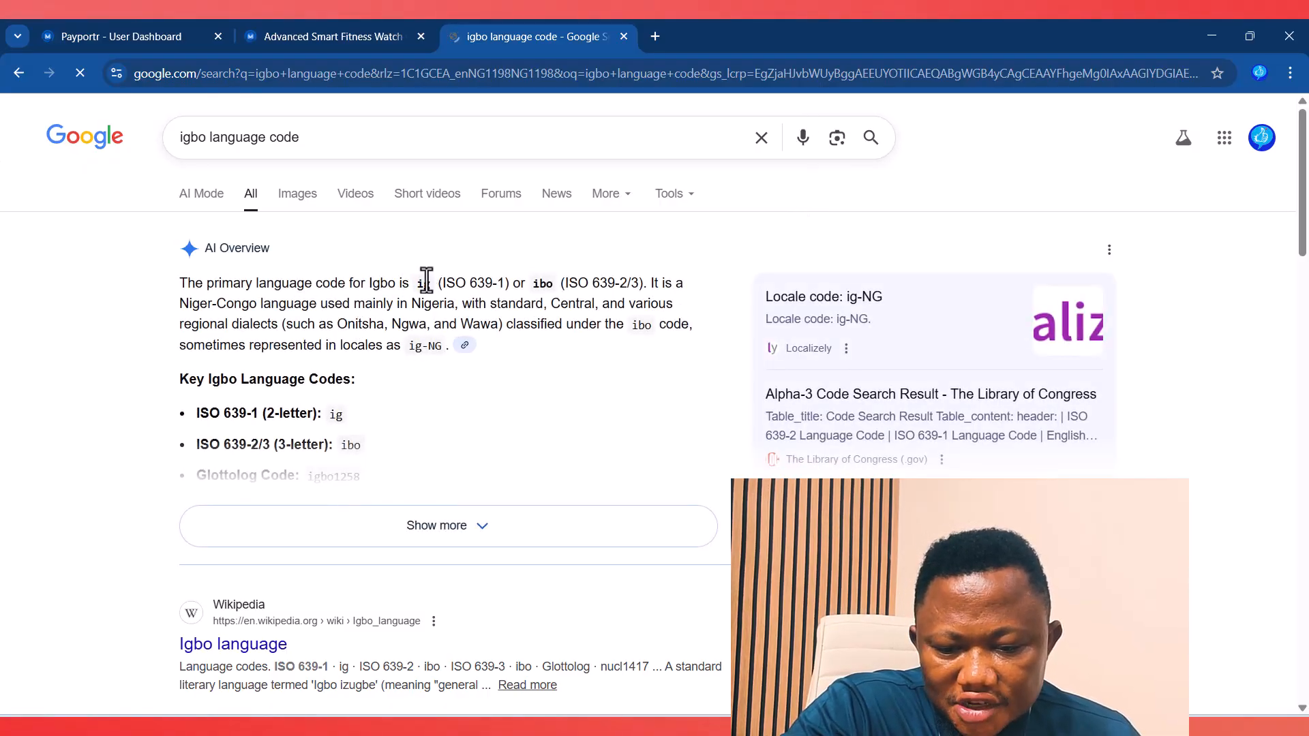
{"action": "left_click", "coordinate": [164, 37]}
Step: Add the language Igbo with code ig and LTR text direction
{"action": "left_click", "coordinate": [1084, 246]}
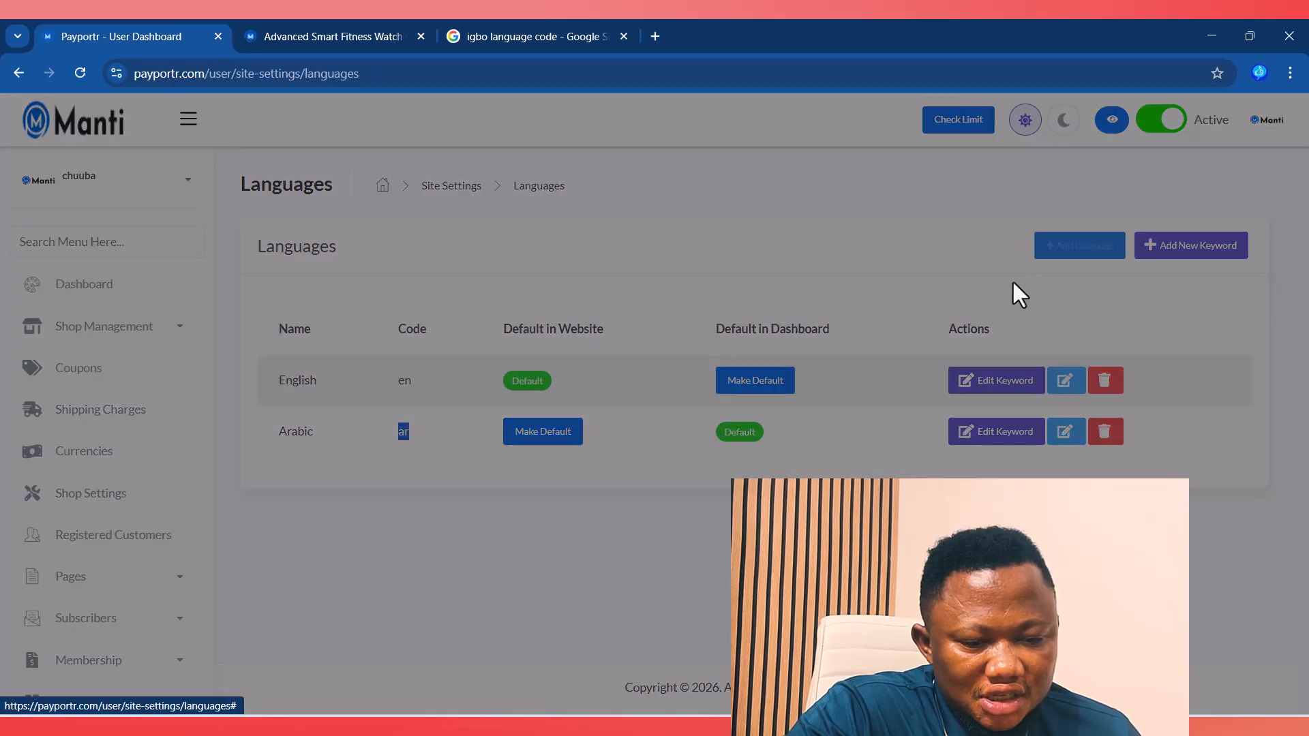
{"action": "left_click", "coordinate": [413, 329]}
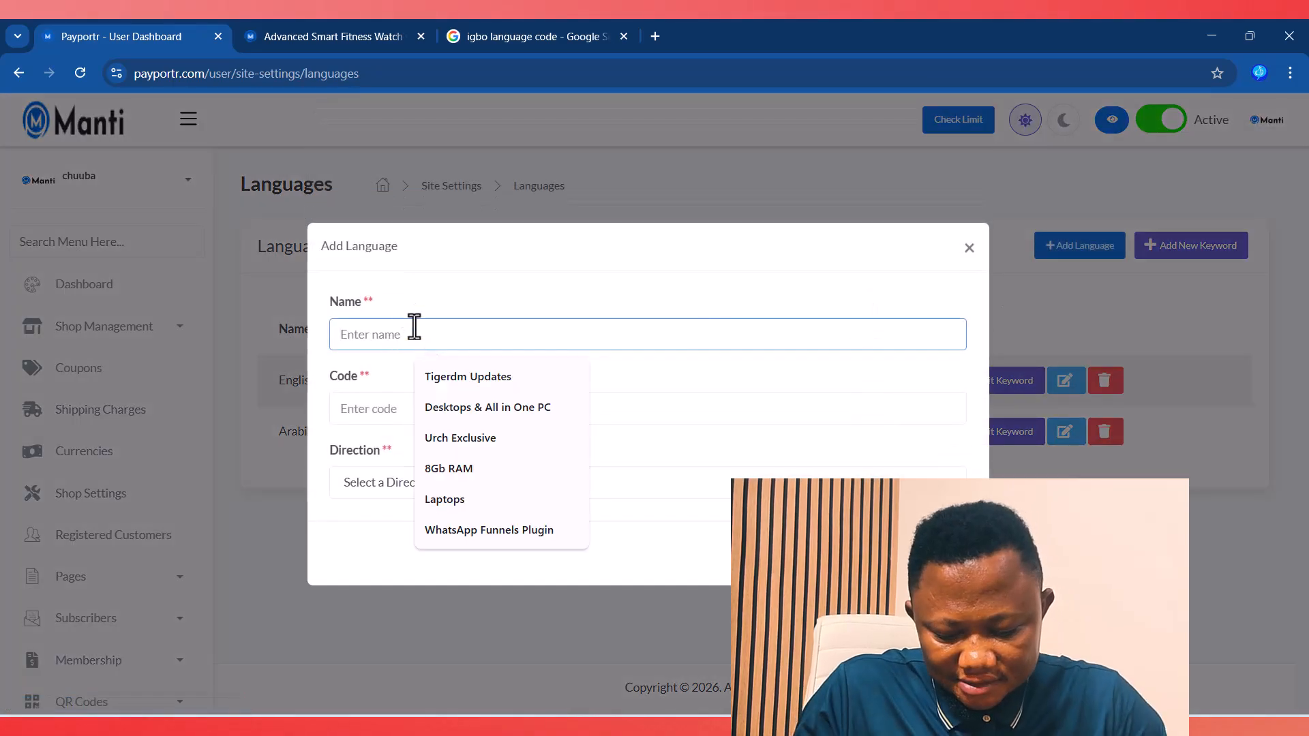
{"action": "type", "text": "I"}
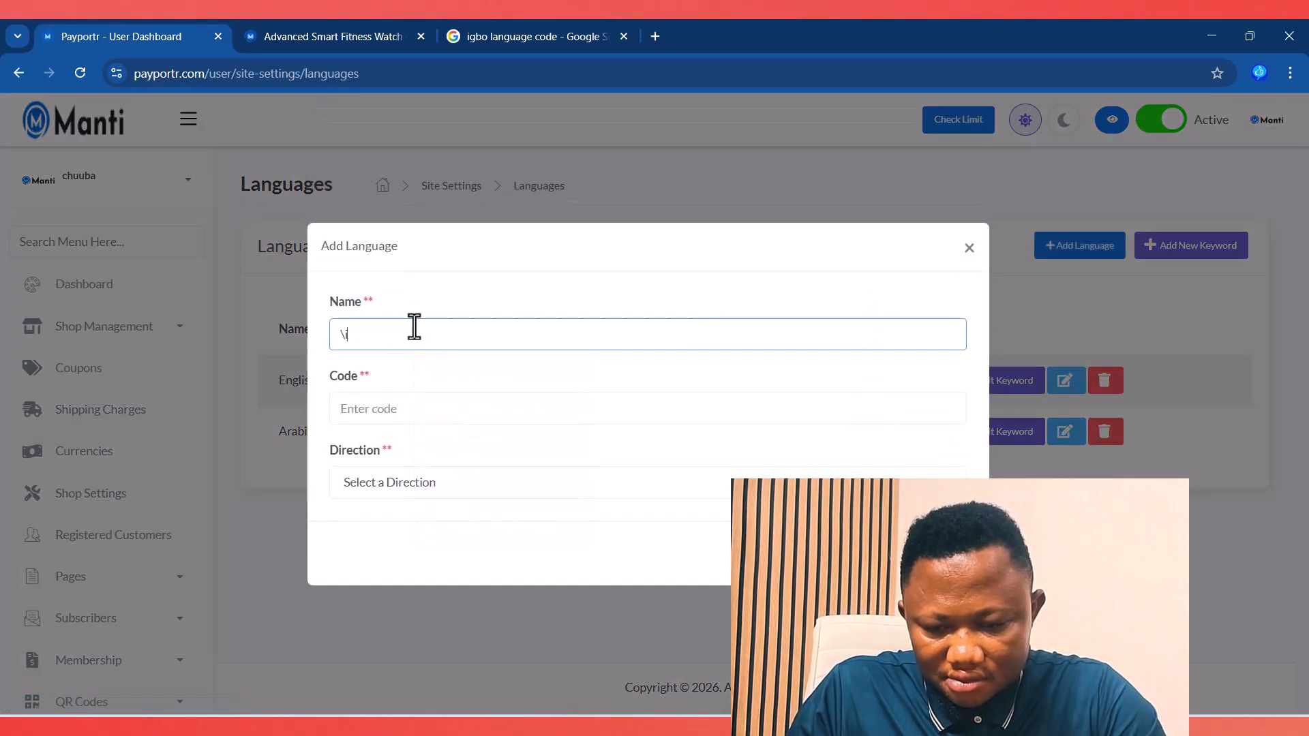
{"action": "type", "text": "\\igbo"}
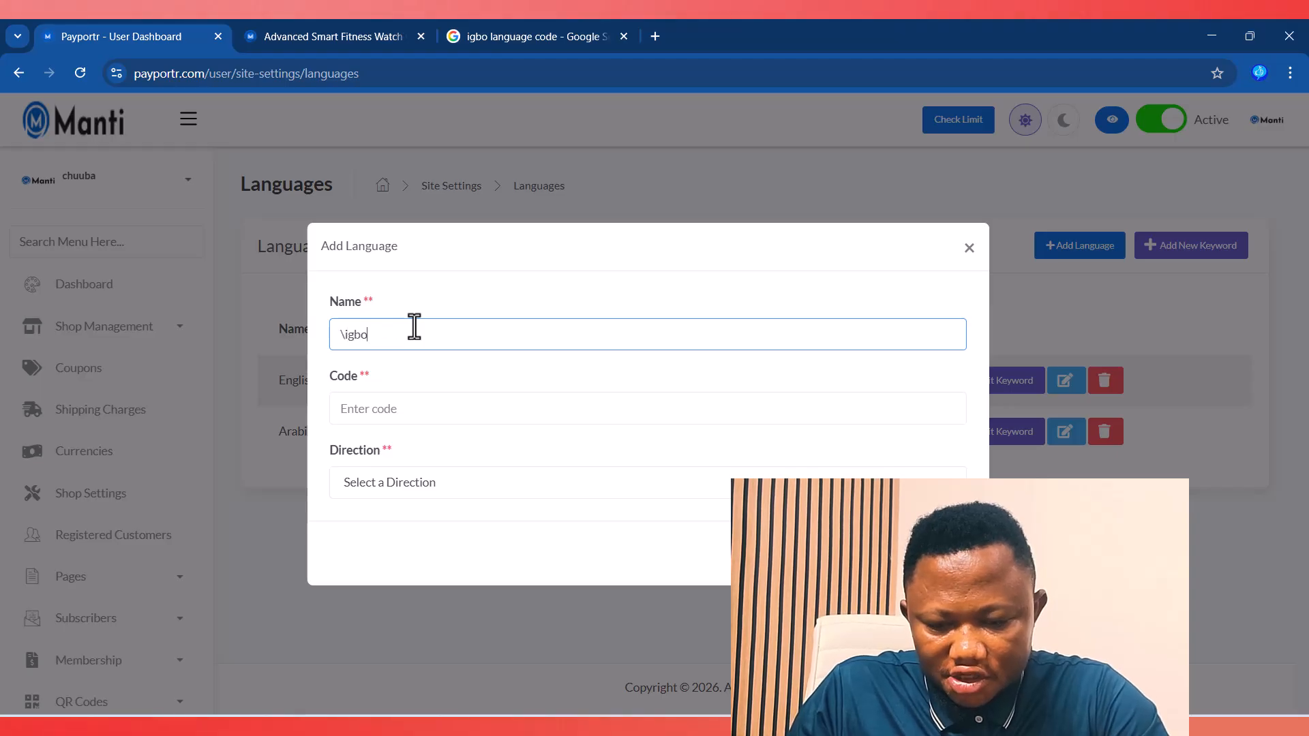
{"action": "key", "text": "BackSpace"}
{"action": "key", "text": "BackSpace"}
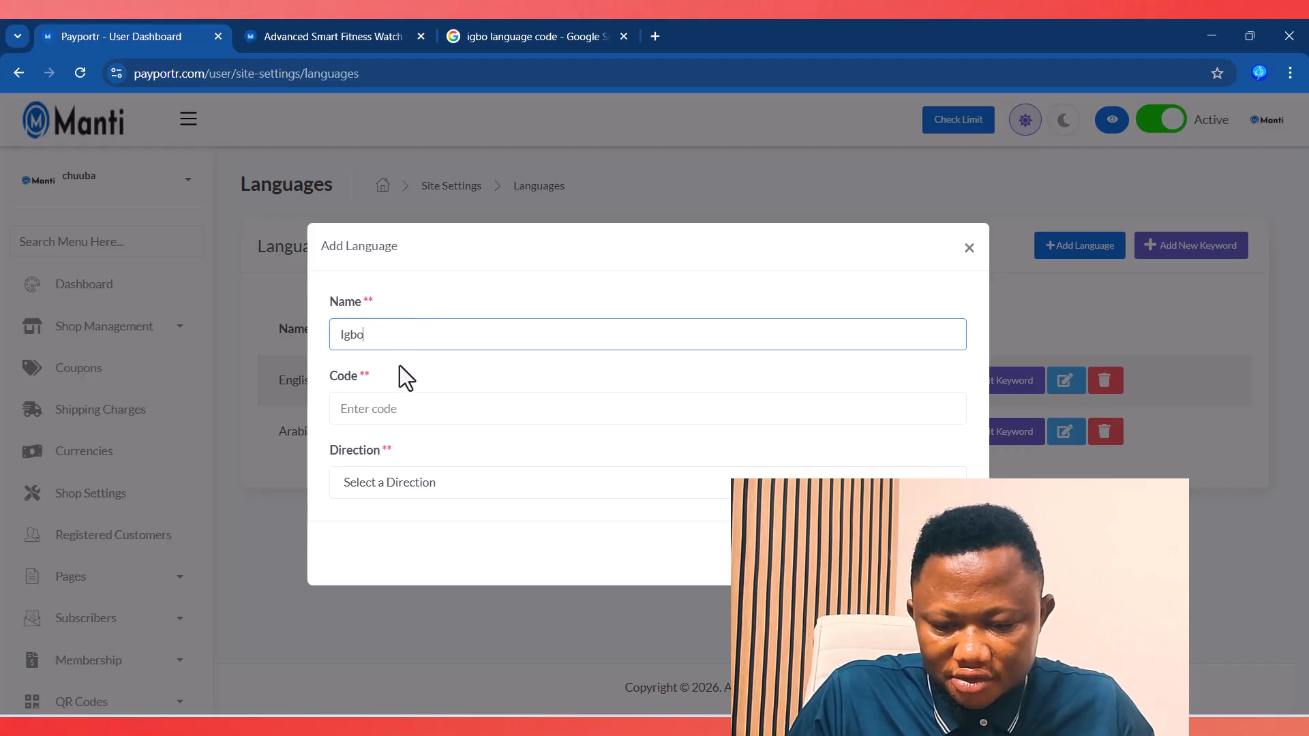
{"action": "left_click", "coordinate": [391, 405]}
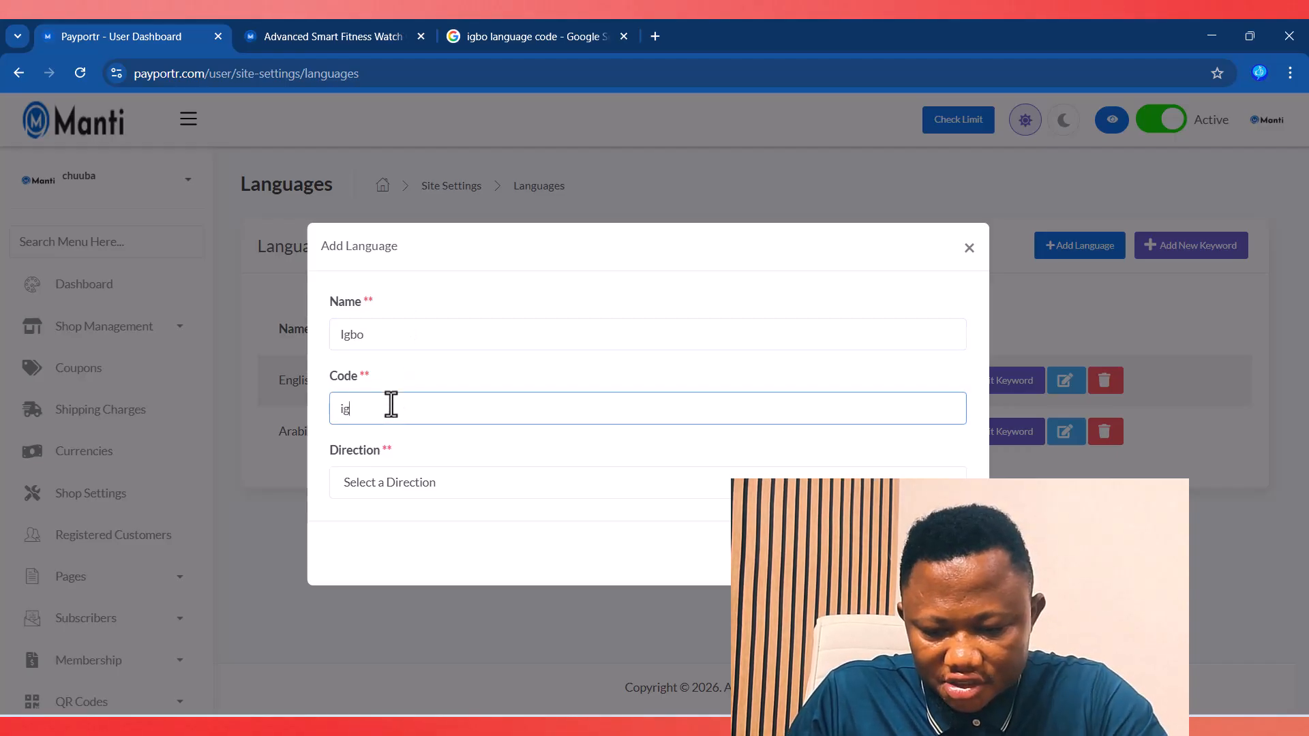
{"action": "left_click", "coordinate": [382, 490]}
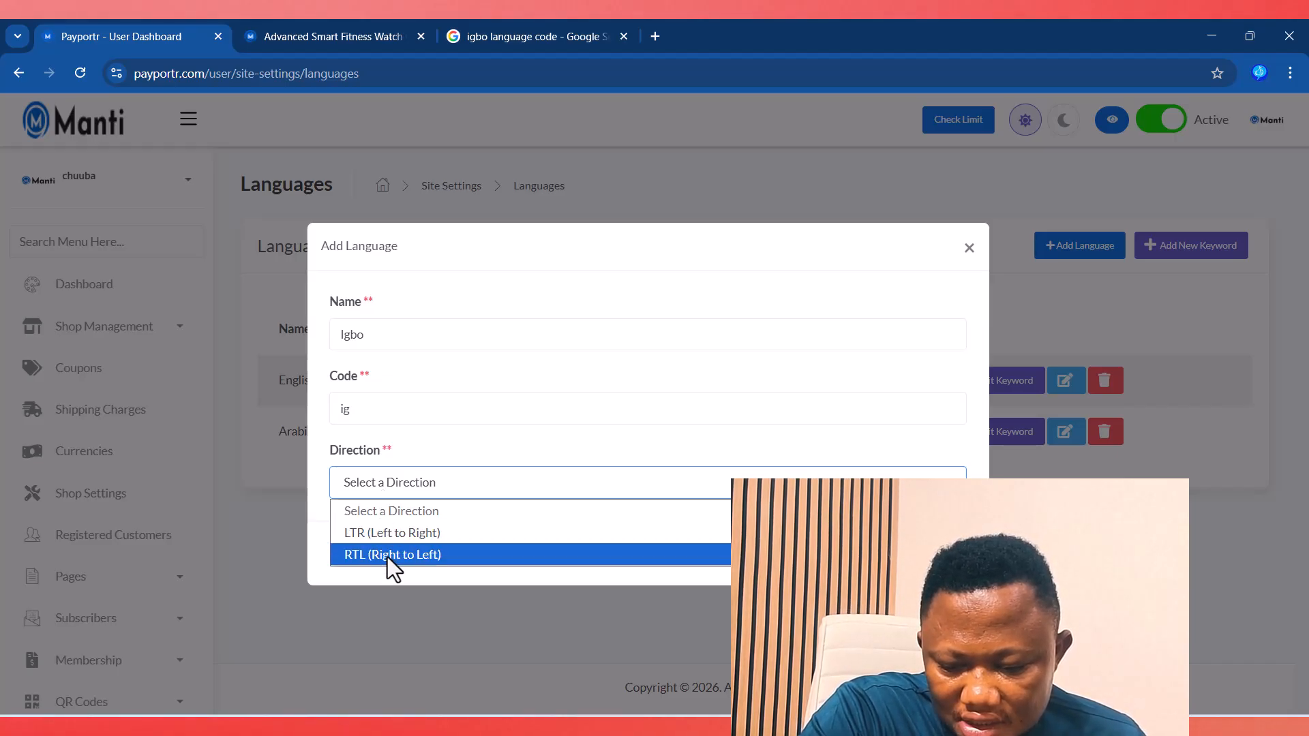
{"action": "left_click", "coordinate": [386, 539]}
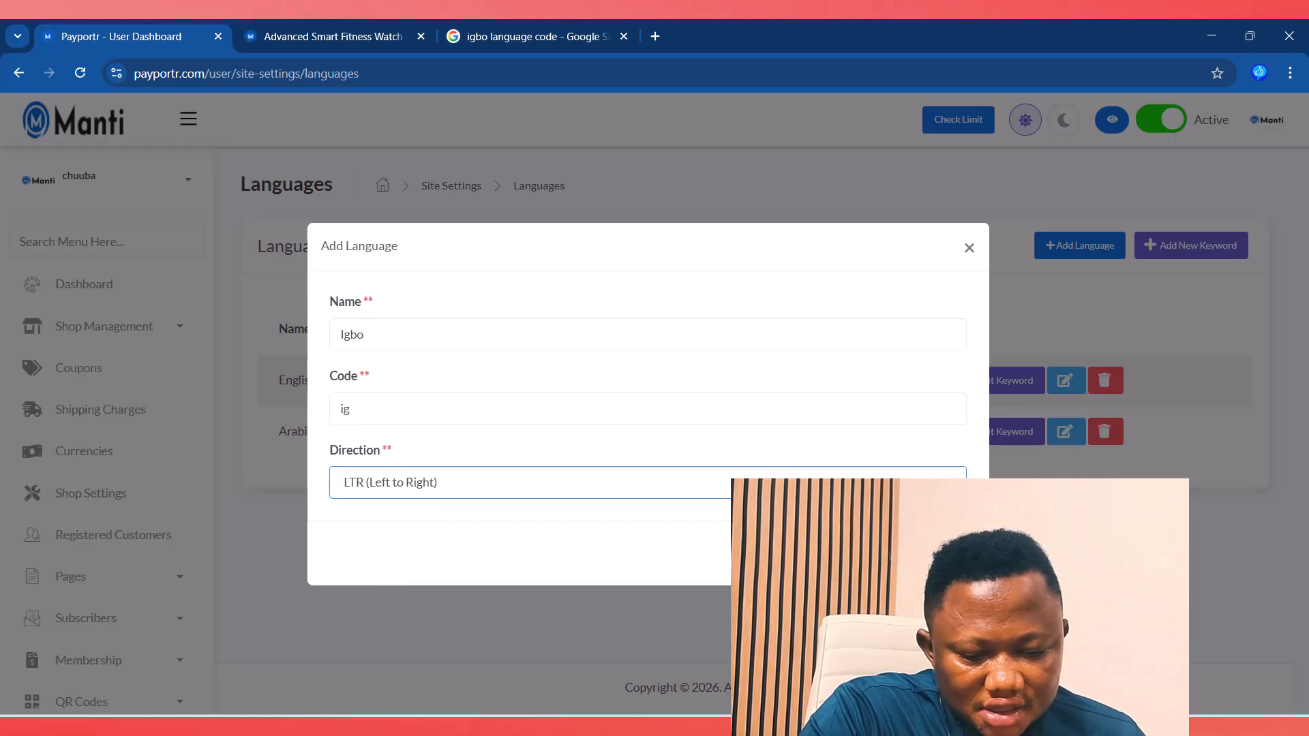
{"action": "left_click", "coordinate": [943, 553]}
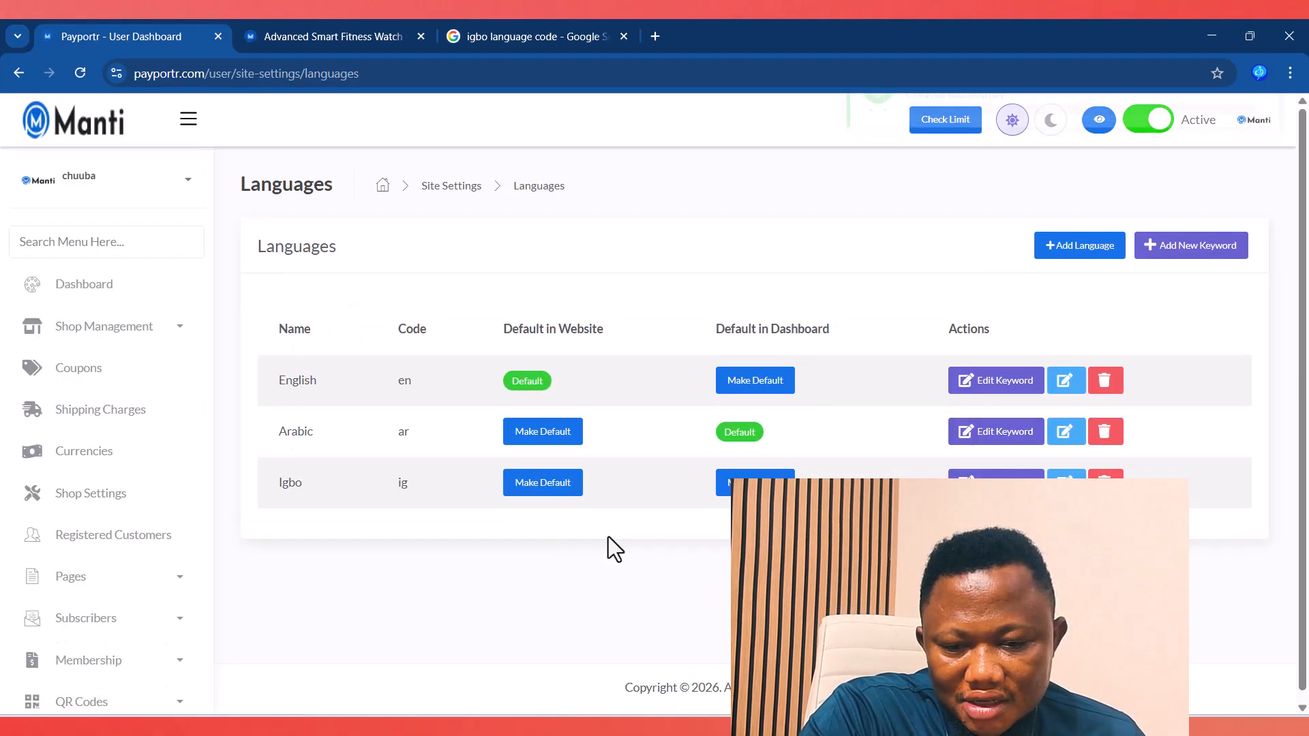
{"action": "left_click", "coordinate": [331, 38]}
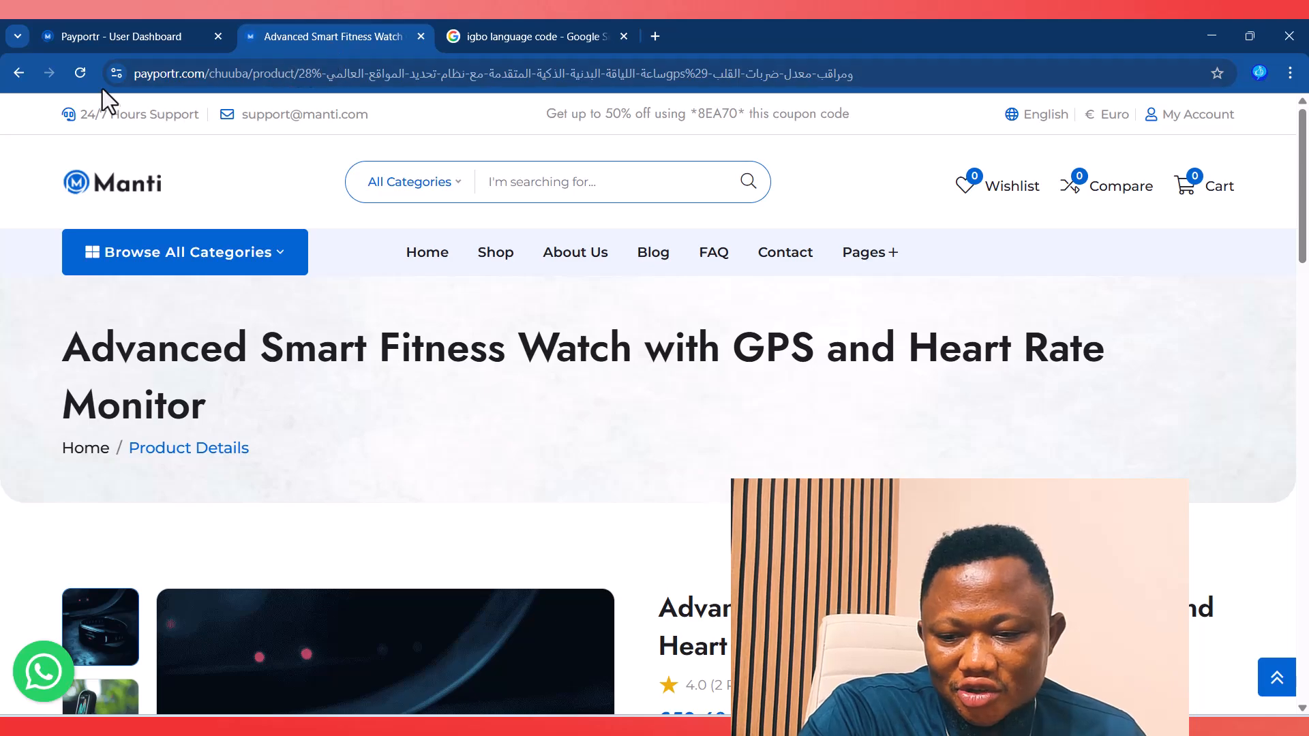
Step: Reload the product page and switch the storefront to Igbo, which shows a 404 page
{"action": "left_click", "coordinate": [78, 73]}
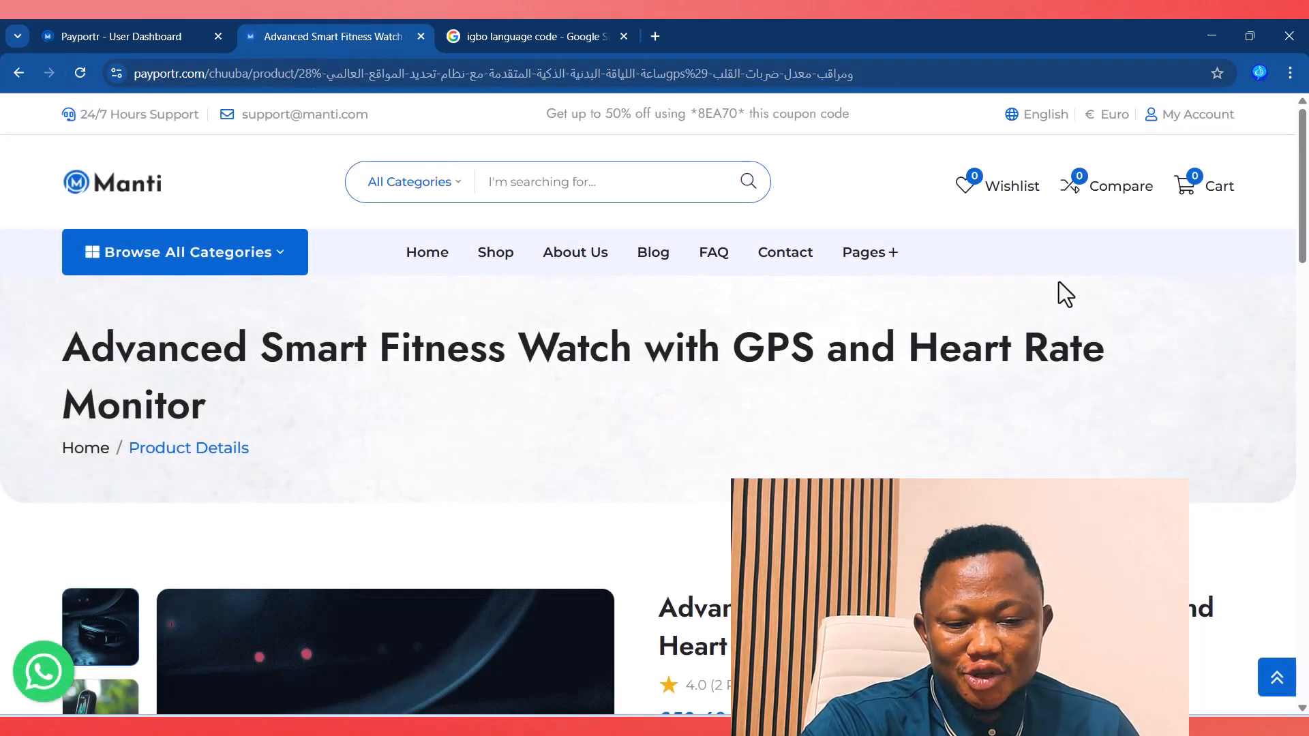
{"action": "mouse_move", "coordinate": [1040, 115]}
{"action": "left_click", "coordinate": [1033, 195]}
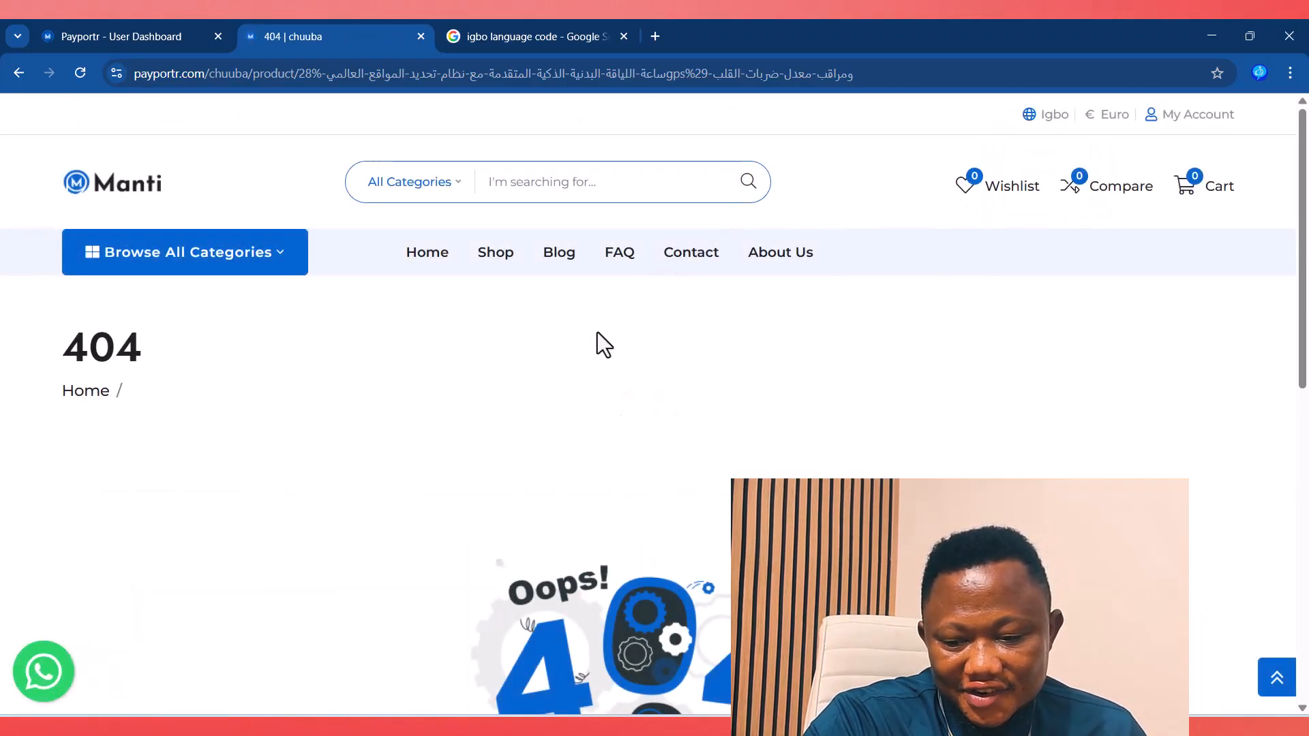
{"action": "scroll", "coordinate": [598, 332], "scroll_direction": "down", "scroll_amount": 4}
{"action": "scroll", "coordinate": [595, 331], "scroll_direction": "up", "scroll_amount": 4}
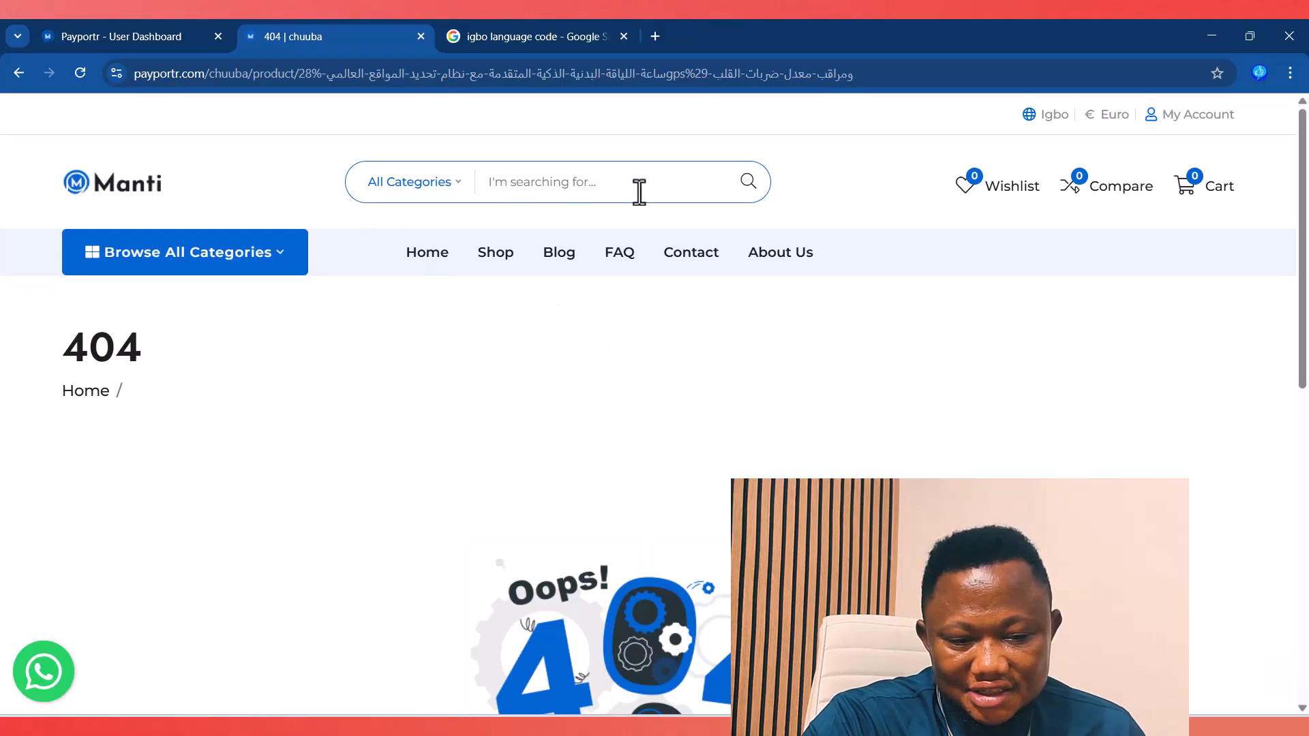
{"action": "left_click", "coordinate": [191, 41]}
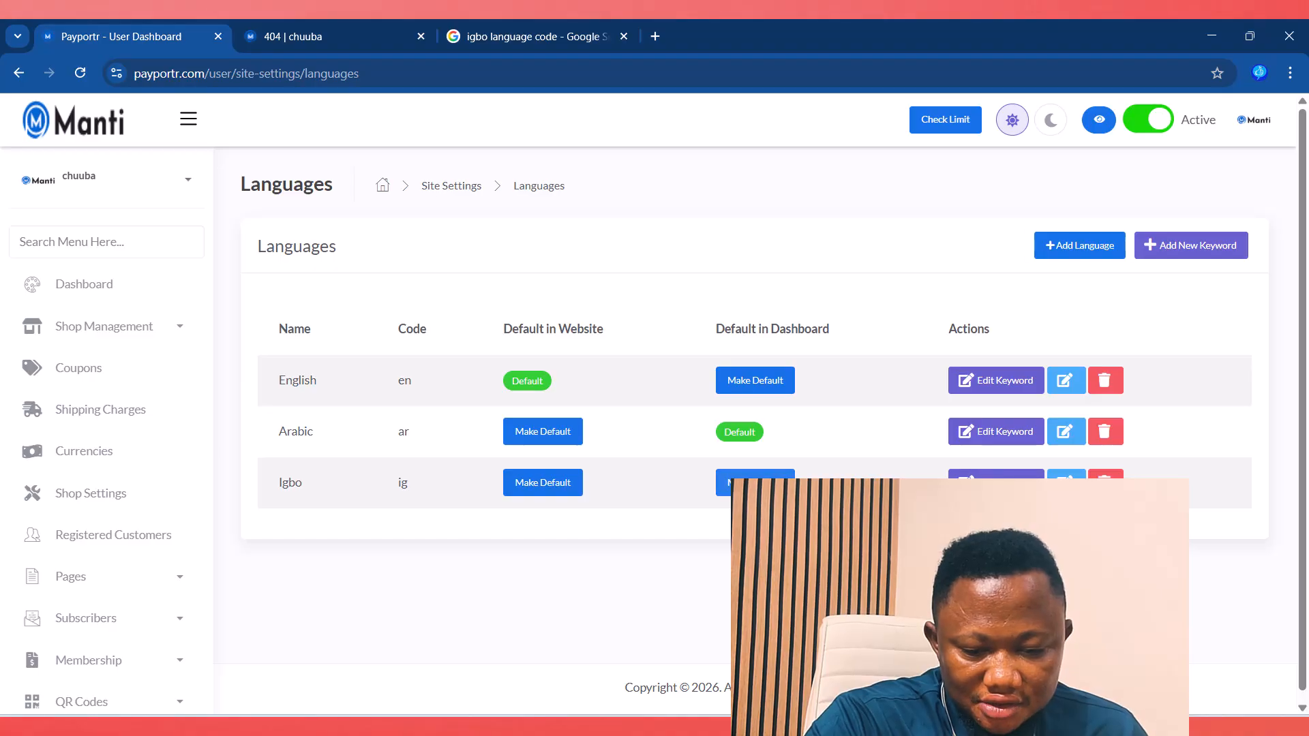
{"action": "left_click", "coordinate": [993, 432]}
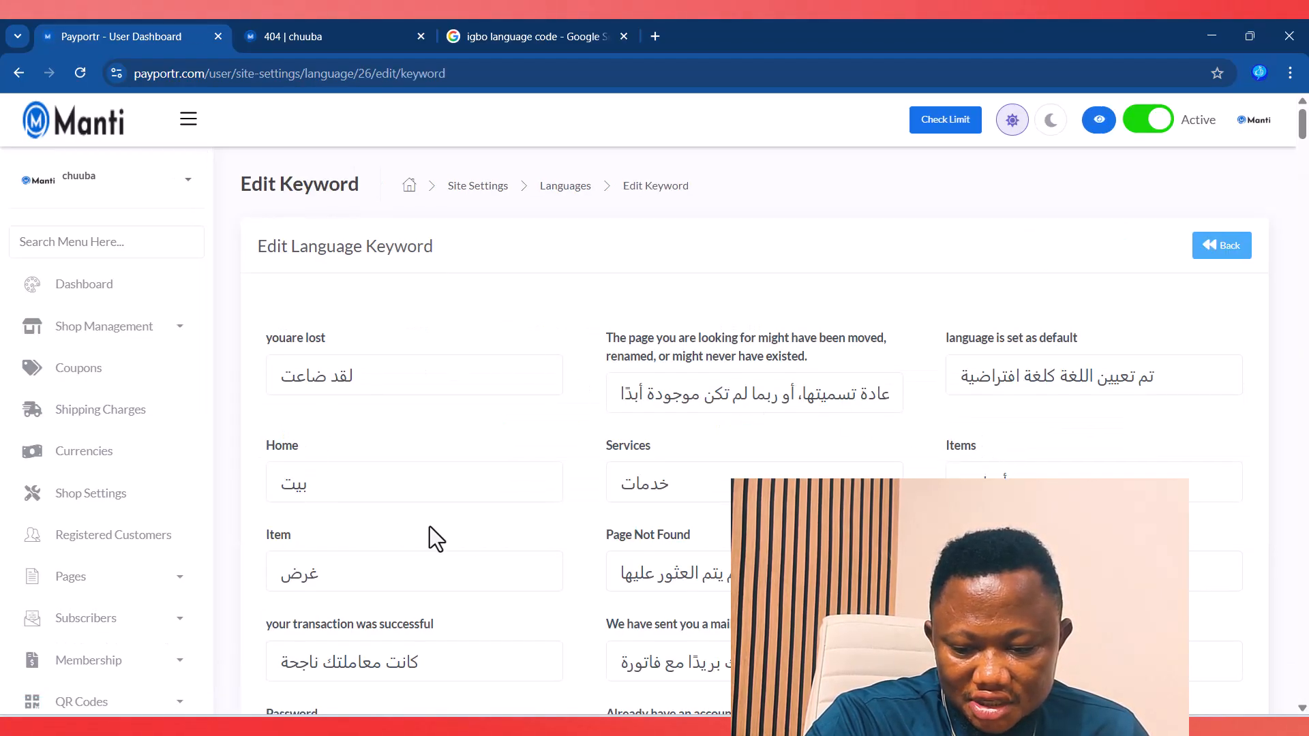
{"action": "scroll", "coordinate": [459, 330], "scroll_direction": "down", "scroll_amount": 10}
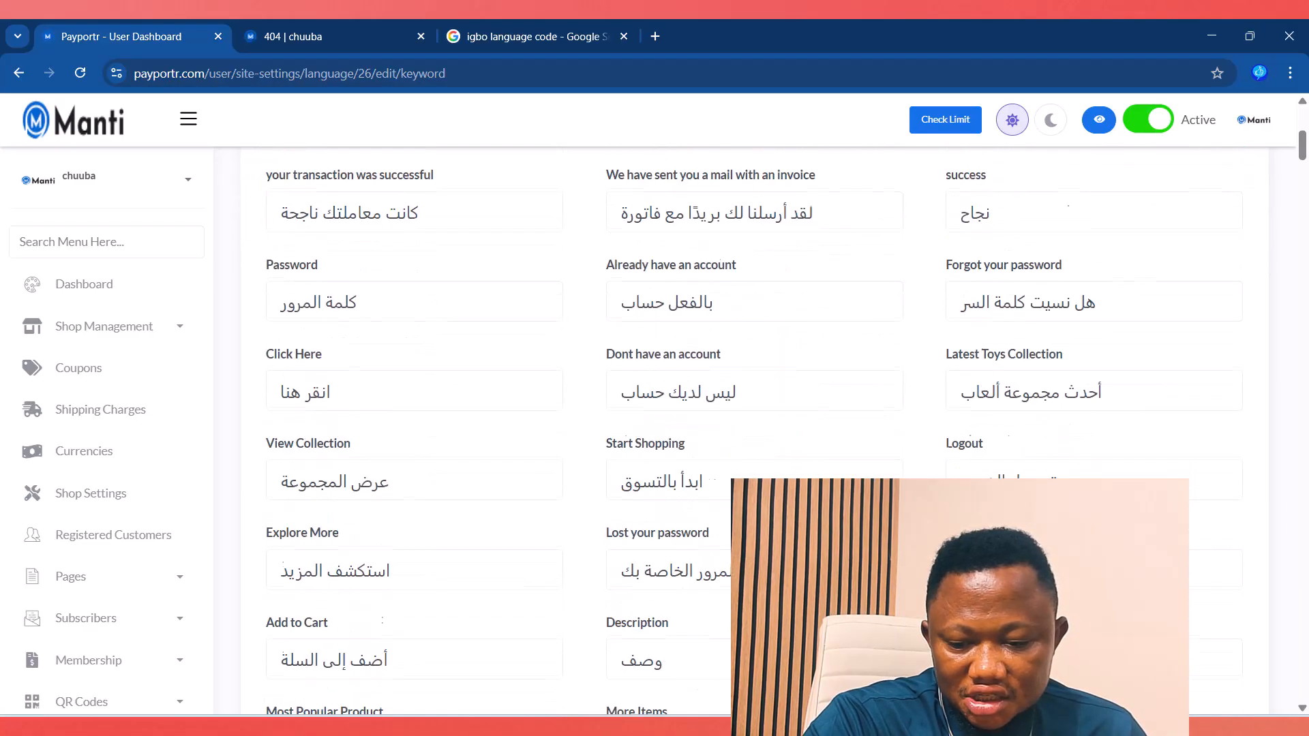
{"action": "left_click", "coordinate": [307, 24]}
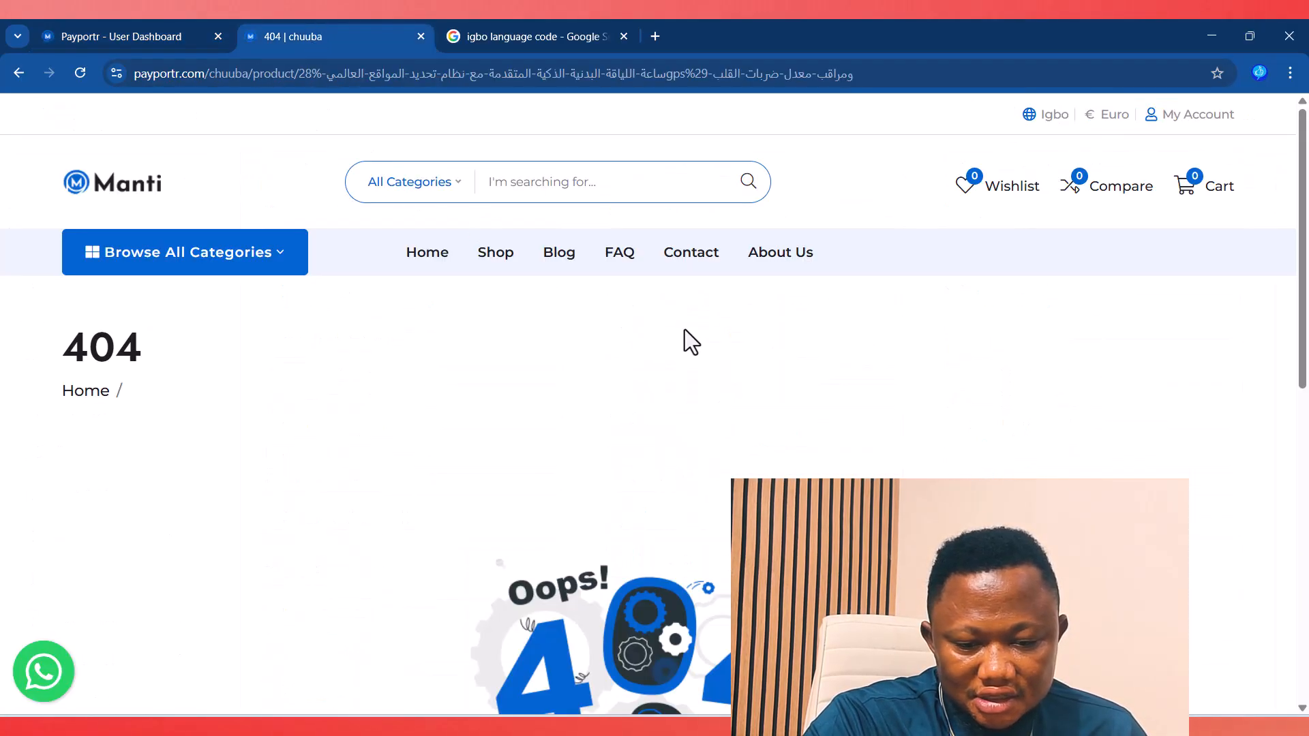
{"action": "left_click", "coordinate": [109, 43]}
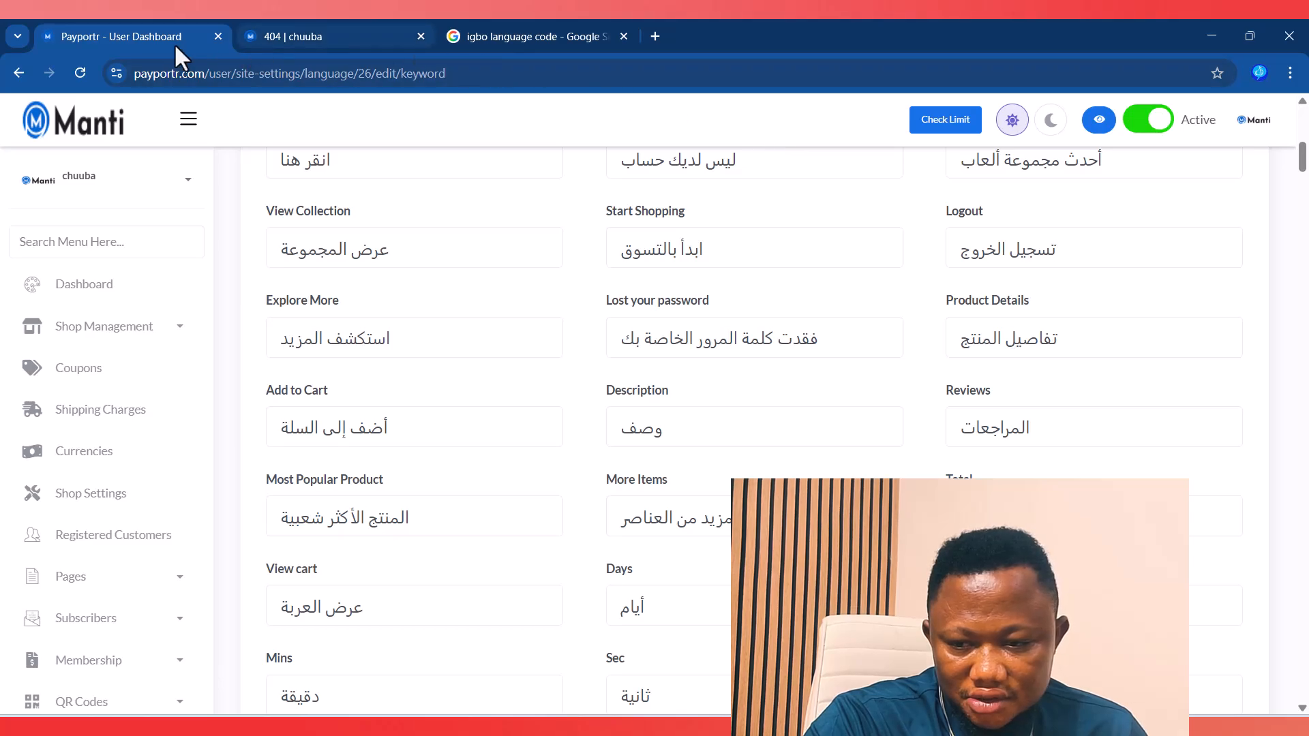
{"action": "scroll", "coordinate": [763, 313], "scroll_direction": "up", "scroll_amount": 2}
{"action": "scroll", "coordinate": [763, 313], "scroll_direction": "up", "scroll_amount": 6}
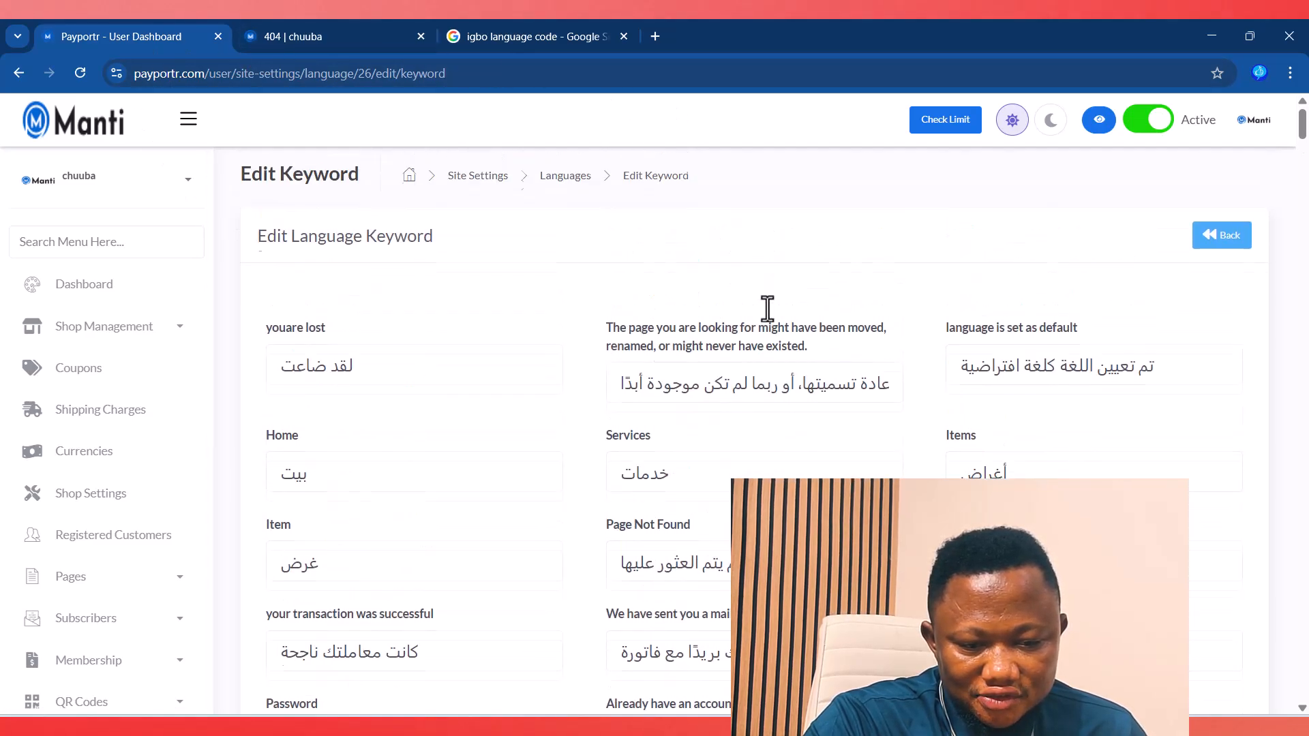
{"action": "left_click", "coordinate": [1208, 247]}
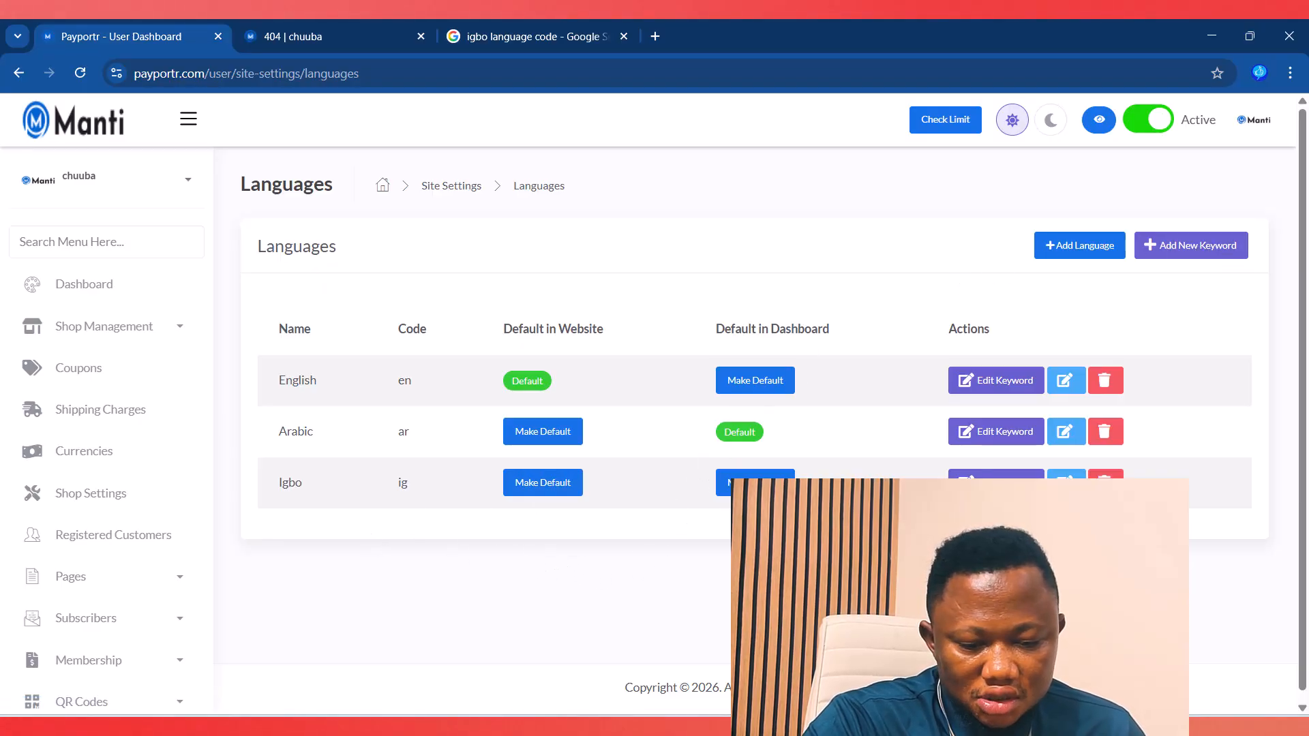
Step: Open the Igbo keyword translations, locating the 'You're lost' entry and comparing with the 404 page
{"action": "left_click", "coordinate": [995, 484]}
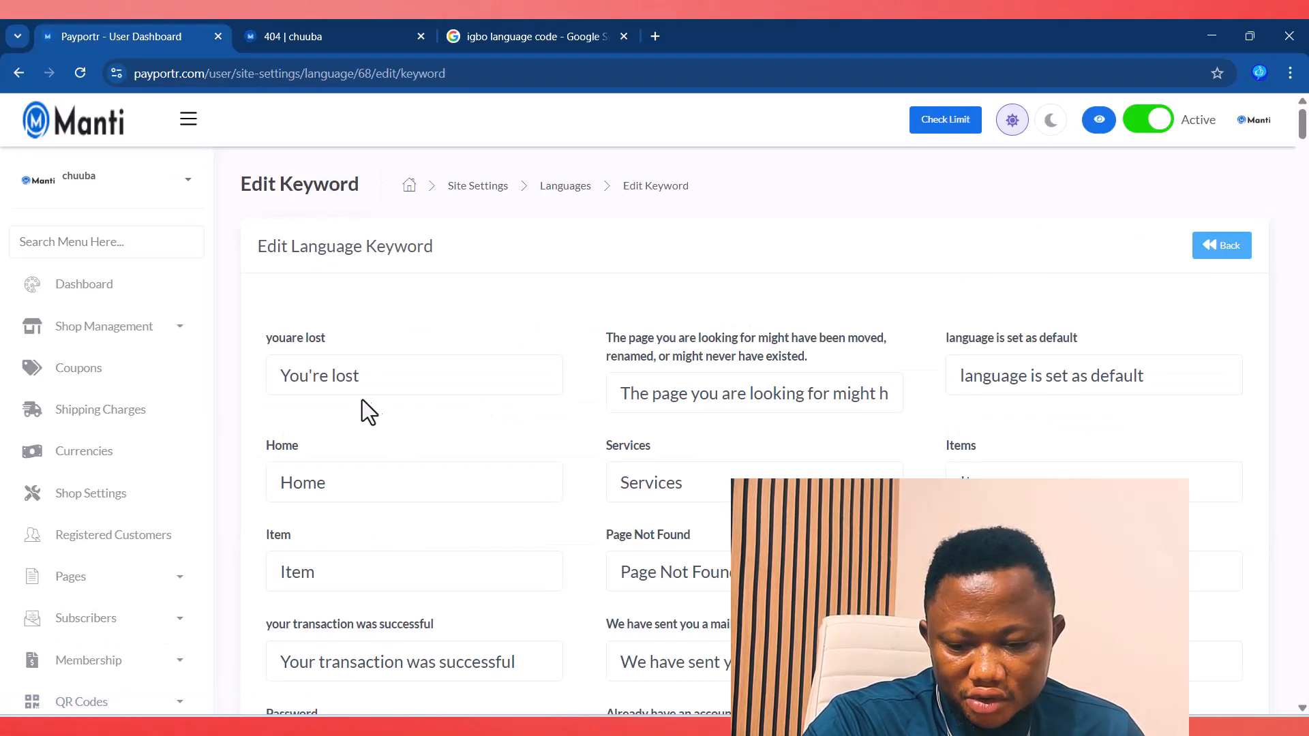
{"action": "left_click_drag", "start_coordinate": [374, 381], "coordinate": [274, 380]}
{"action": "left_click", "coordinate": [772, 407]}
{"action": "left_click", "coordinate": [467, 489]}
{"action": "left_click", "coordinate": [995, 477]}
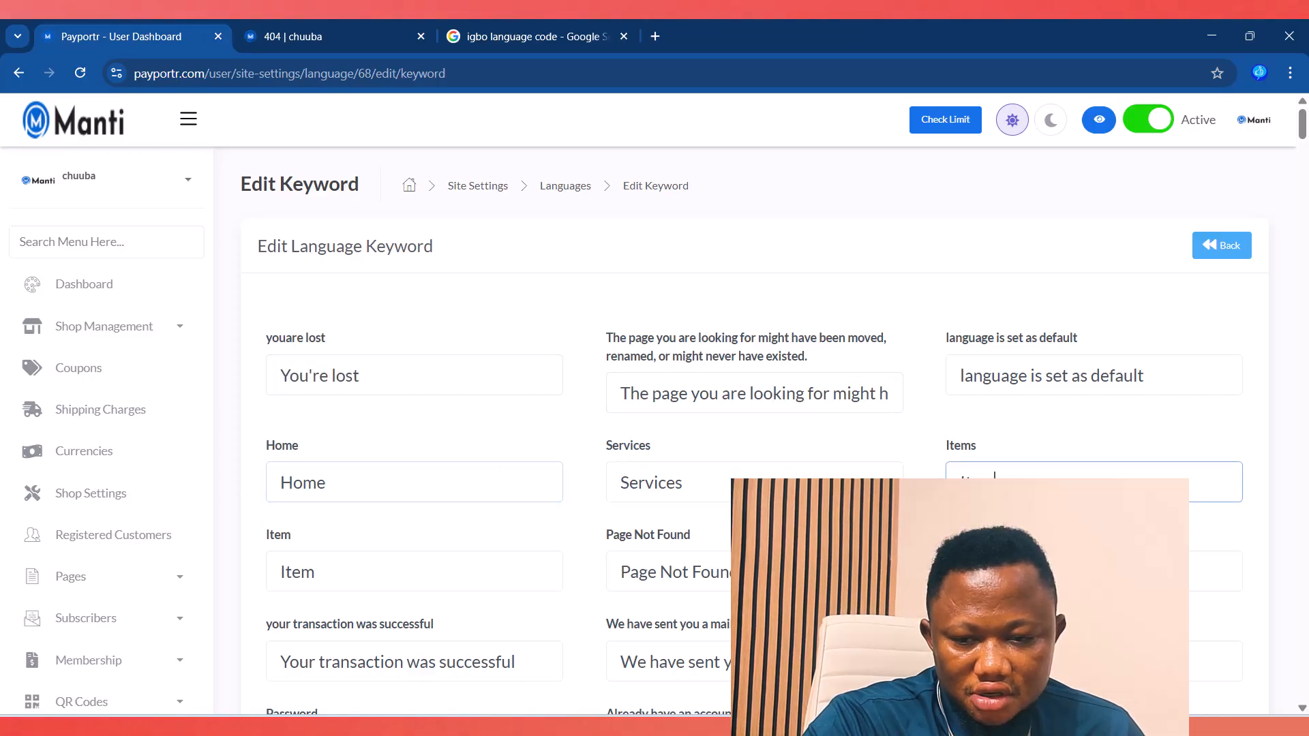
{"action": "left_click", "coordinate": [346, 37]}
{"action": "scroll", "coordinate": [480, 390], "scroll_direction": "down", "scroll_amount": 5}
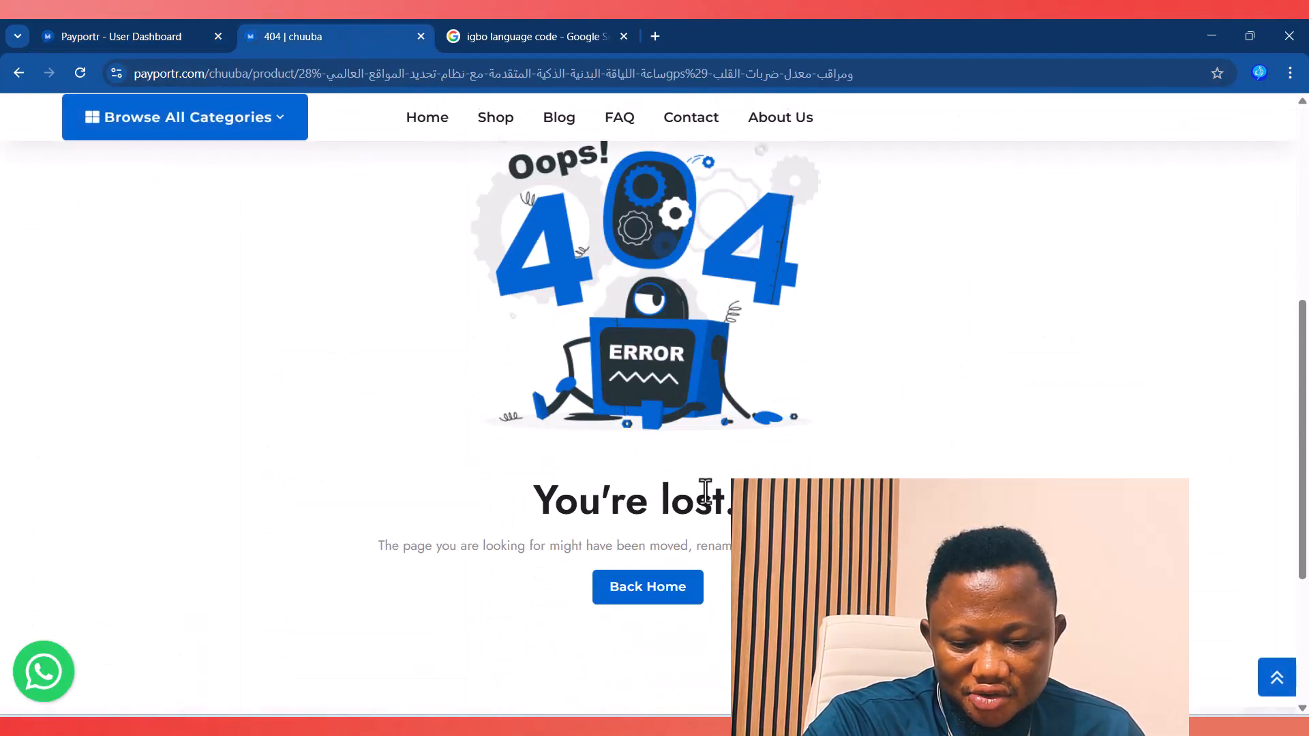
{"action": "left_click", "coordinate": [123, 41]}
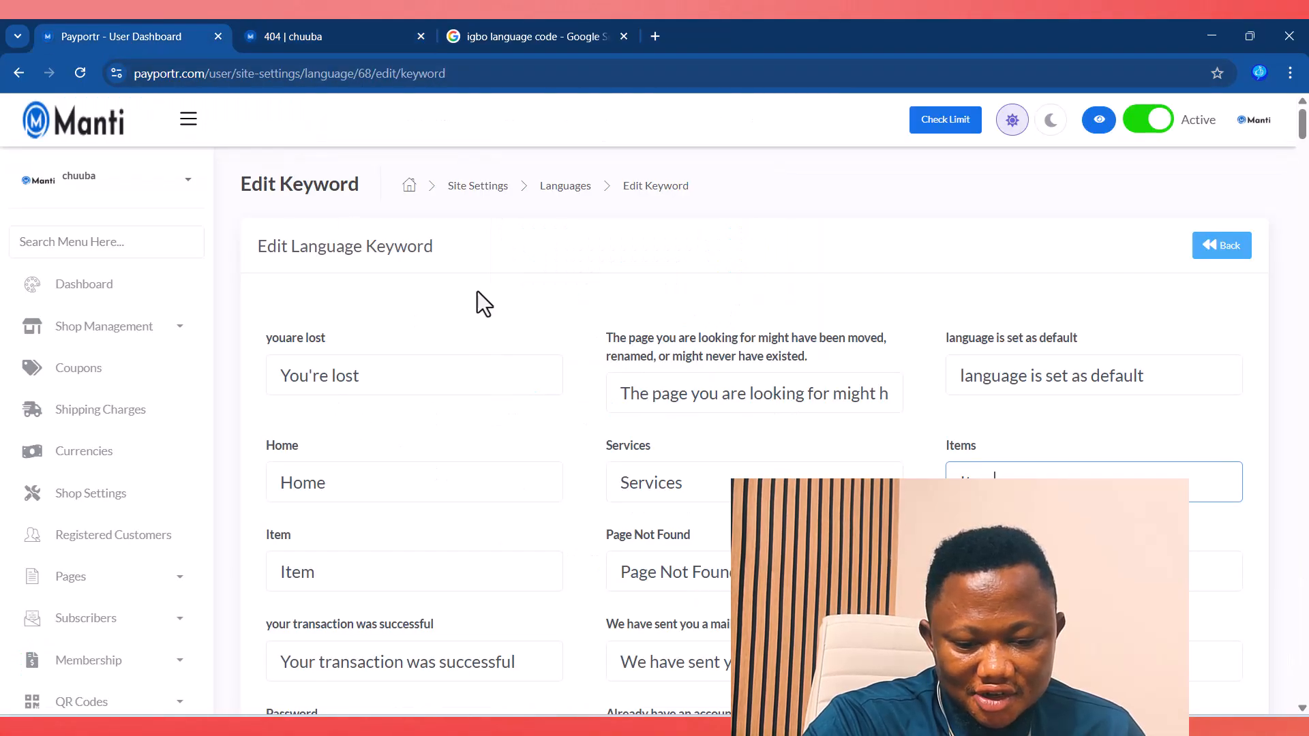
{"action": "scroll", "coordinate": [822, 451], "scroll_direction": "down", "scroll_amount": 5}
{"action": "scroll", "coordinate": [822, 451], "scroll_direction": "down", "scroll_amount": 3}
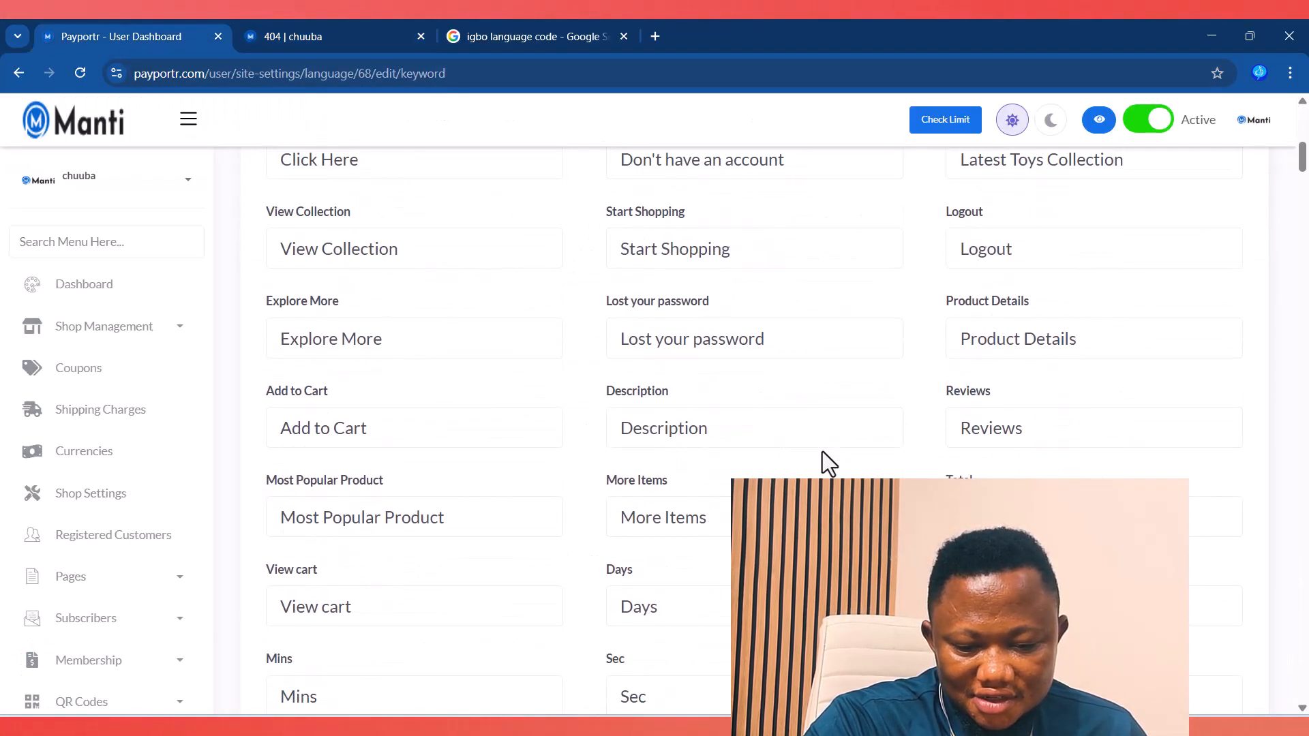
{"action": "scroll", "coordinate": [823, 452], "scroll_direction": "up", "scroll_amount": 8}
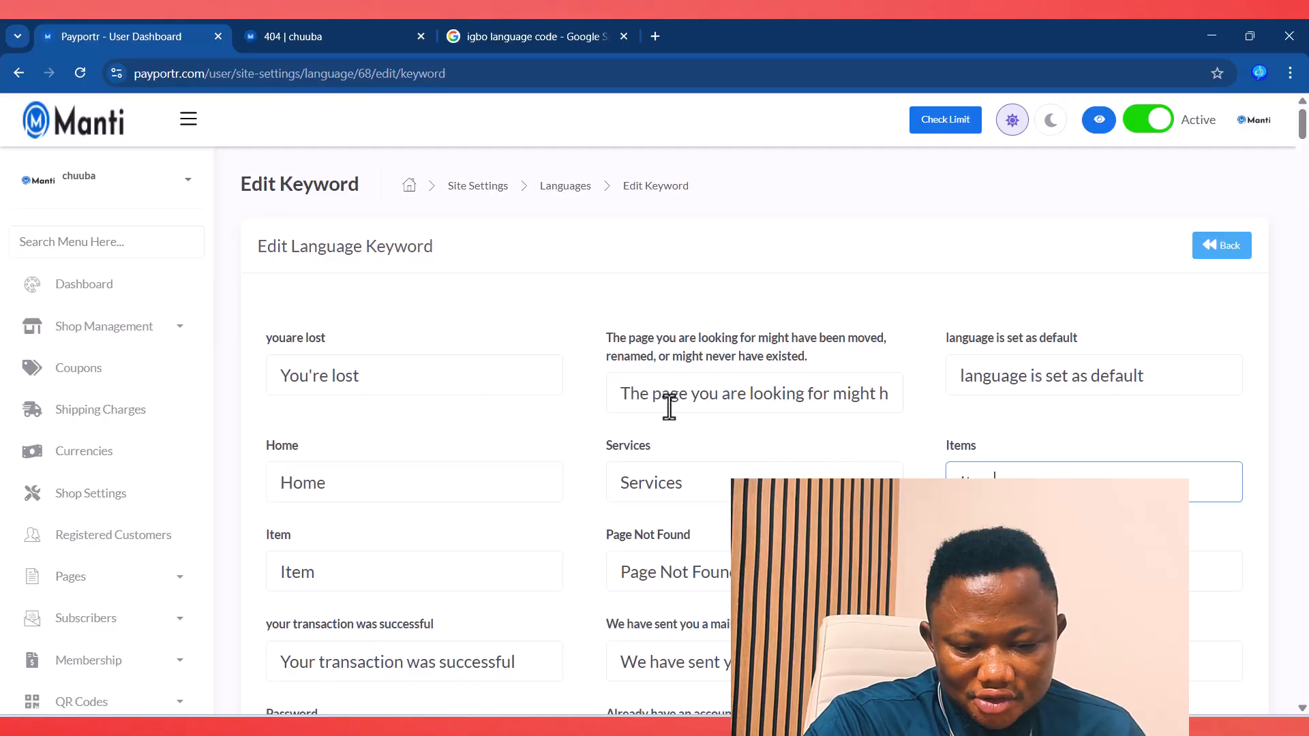
Step: Replace the 'You're lost' translation with 'Ndewoo' and reload the 404 page showing 'Ndewoo..'
{"action": "left_click_drag", "start_coordinate": [365, 379], "coordinate": [278, 377]}
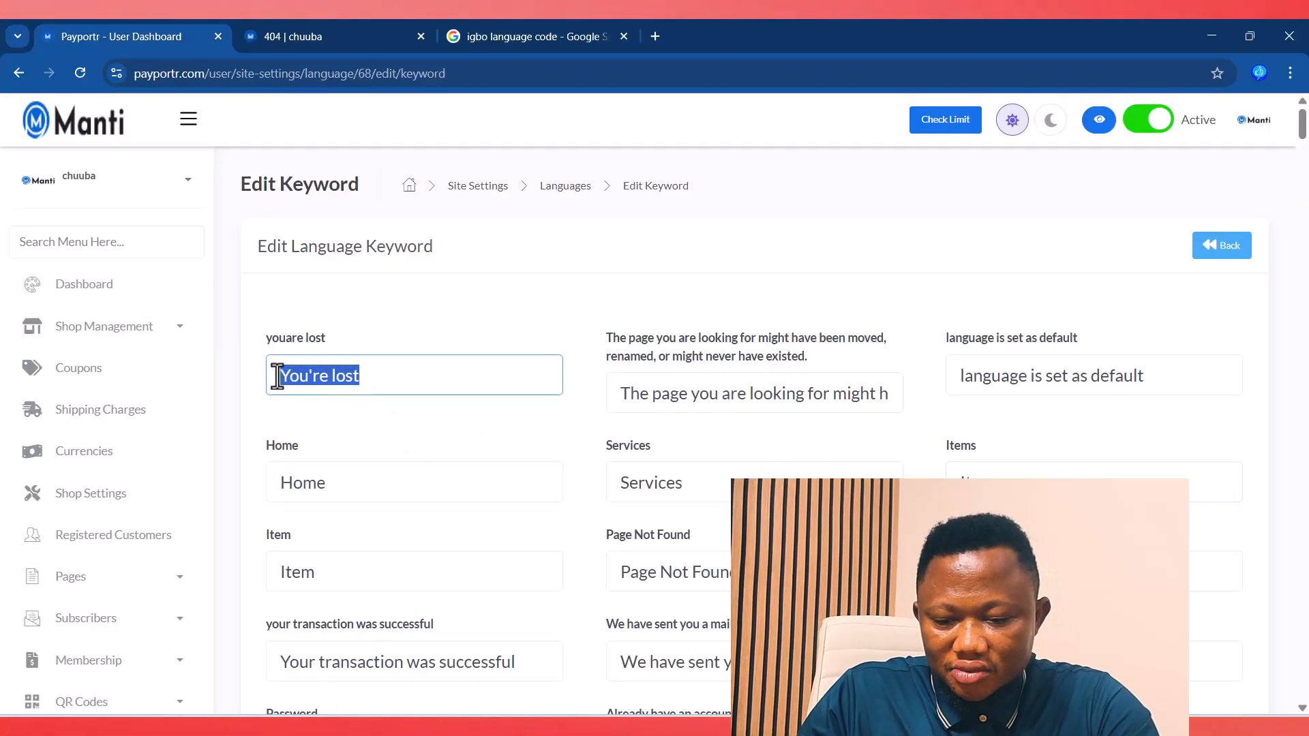
{"action": "type", "text": "Nn"}
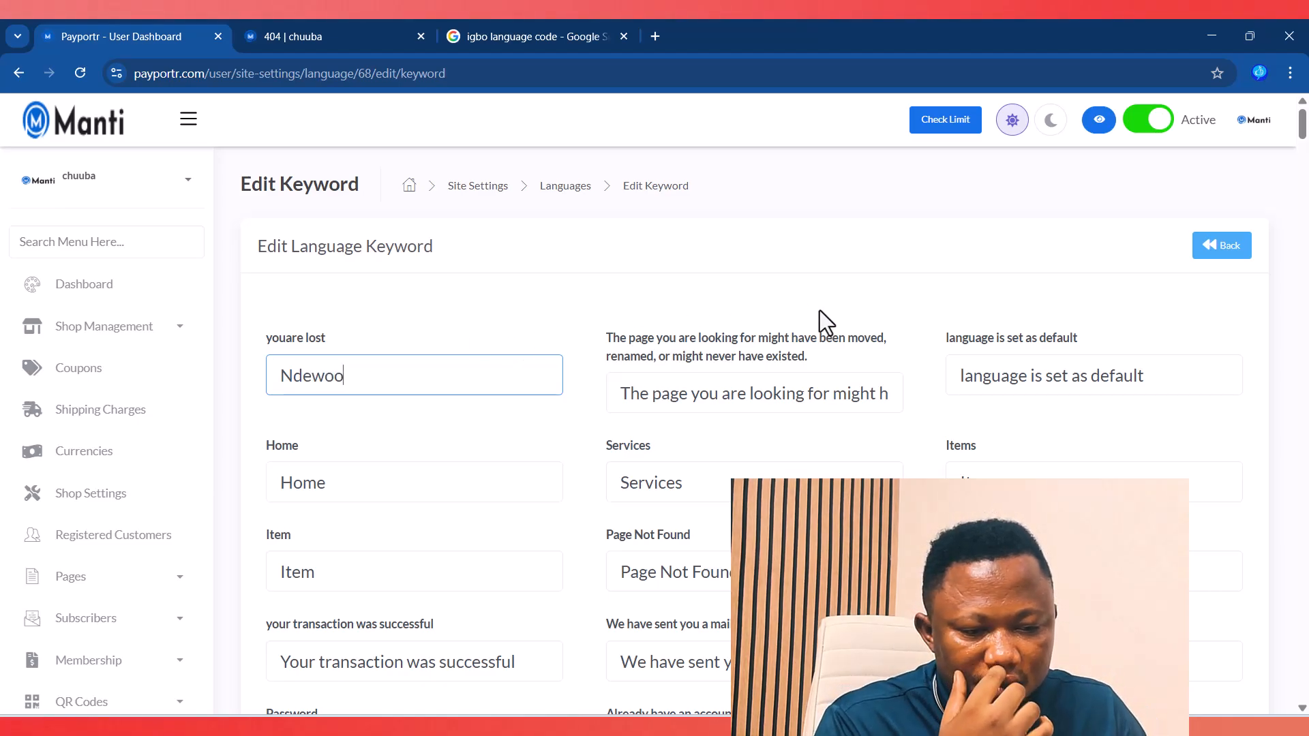
{"action": "left_click_drag", "start_coordinate": [1299, 140], "coordinate": [1303, 685]}
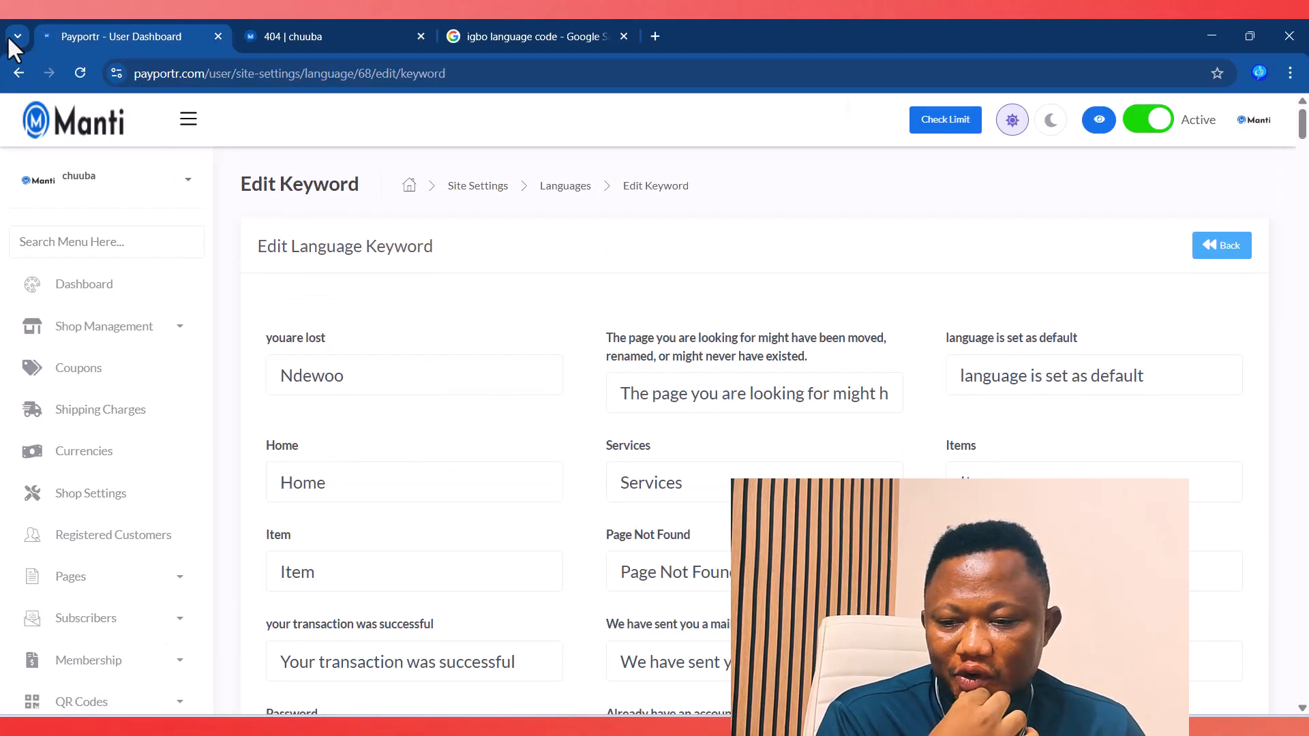
{"action": "left_click", "coordinate": [334, 38]}
{"action": "left_click", "coordinate": [76, 74]}
{"action": "left_click_drag", "start_coordinate": [554, 501], "coordinate": [742, 505]}
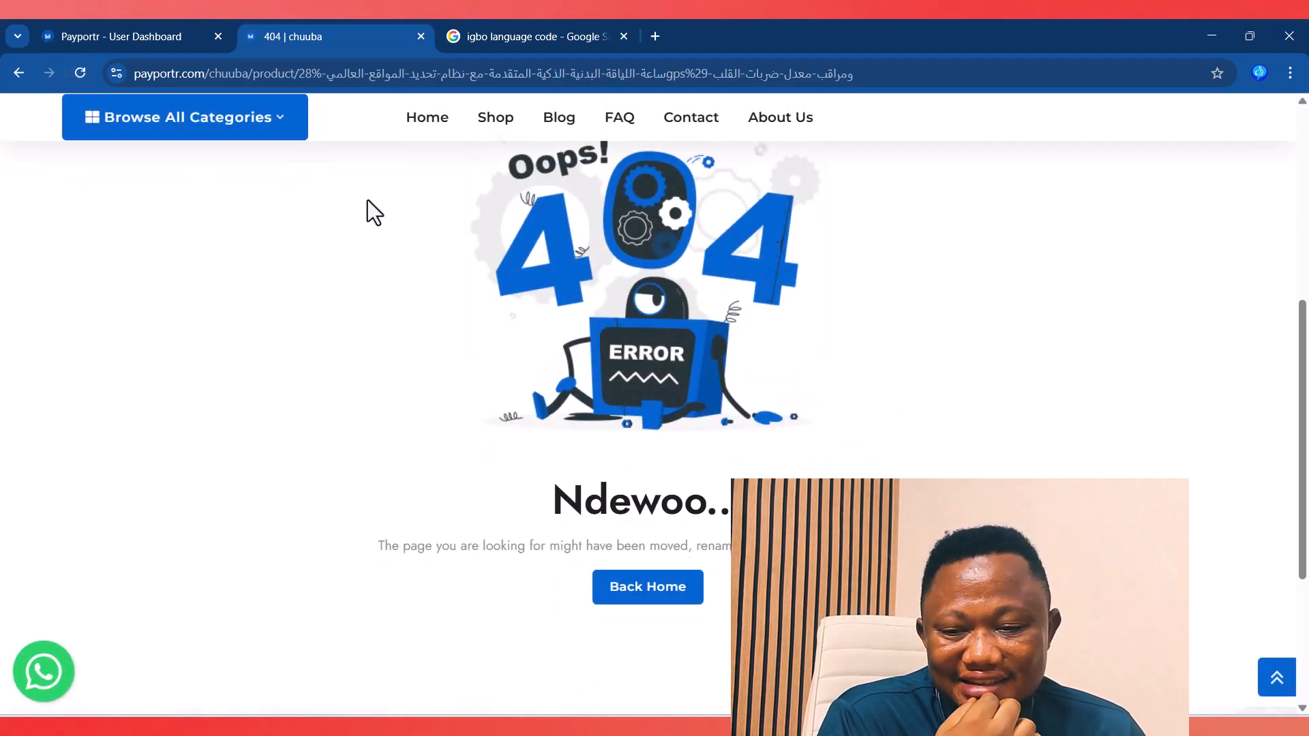
{"action": "left_click", "coordinate": [145, 36]}
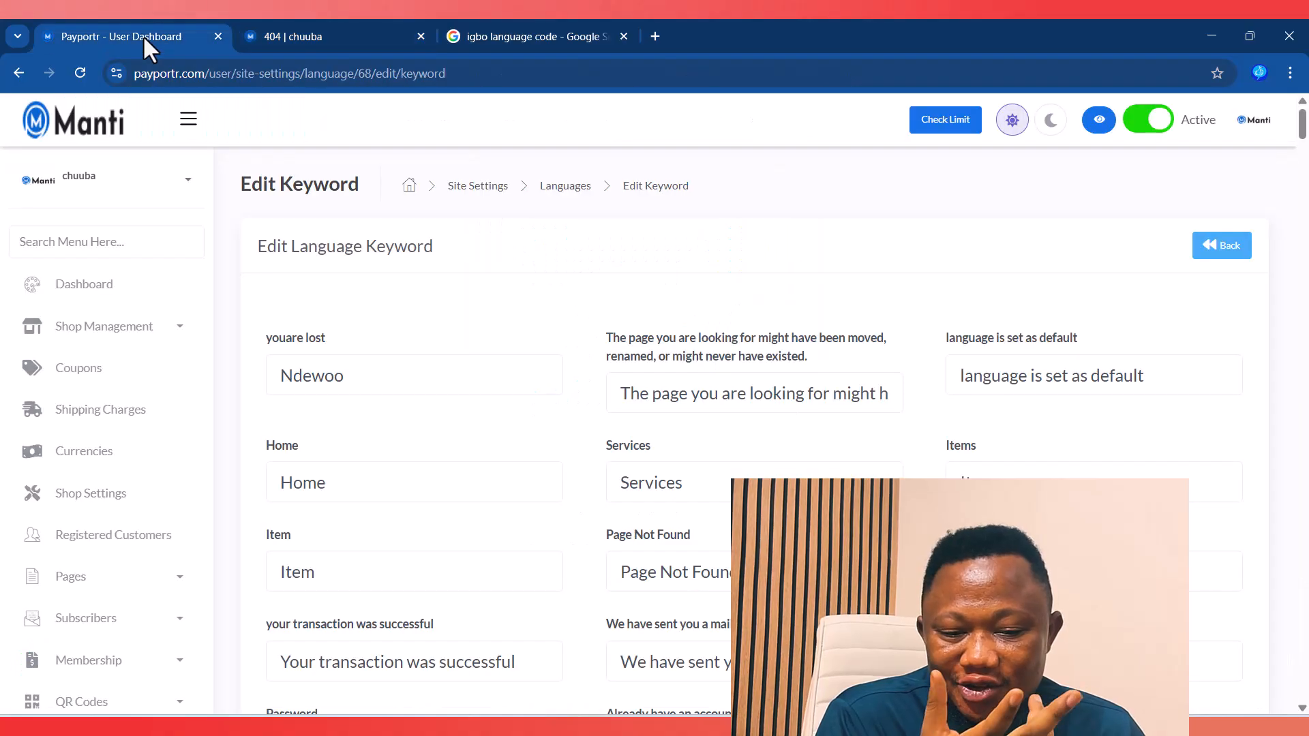
{"action": "left_click", "coordinate": [311, 28]}
{"action": "scroll", "coordinate": [1297, 402], "scroll_direction": "up", "scroll_amount": 2}
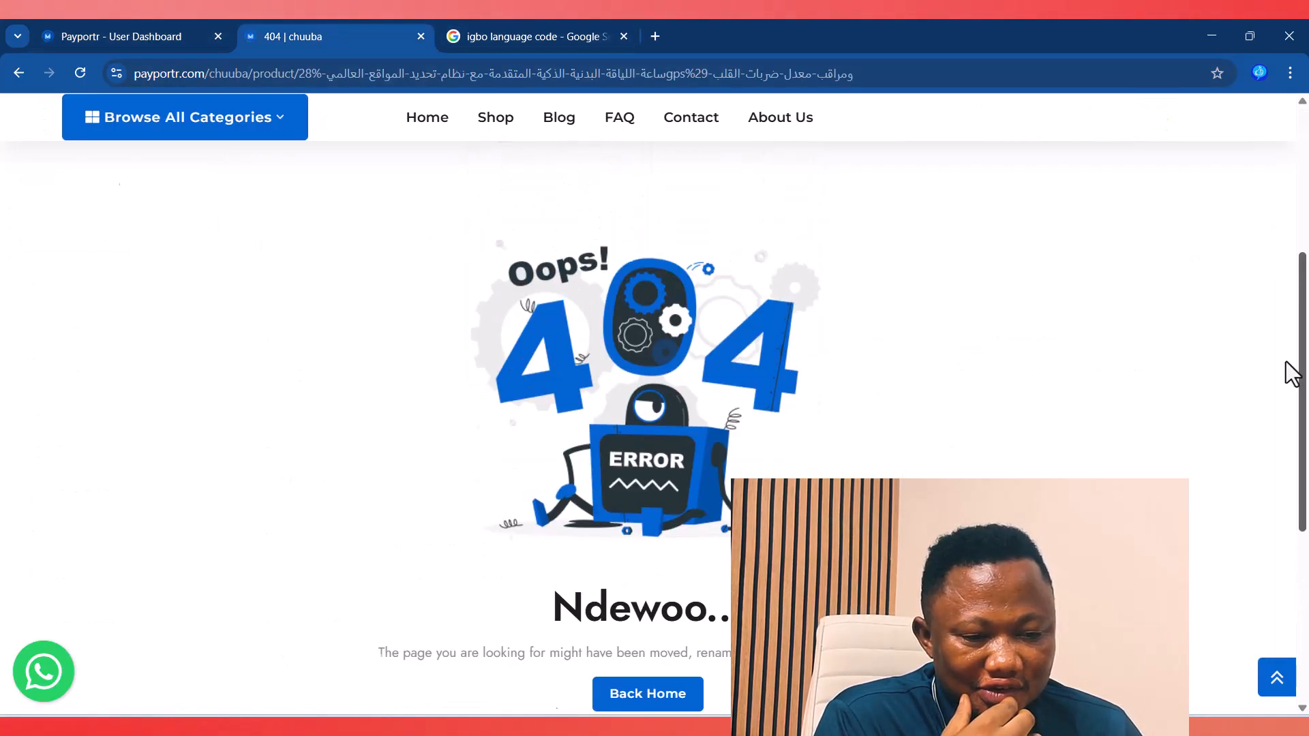
{"action": "scroll", "coordinate": [1295, 402], "scroll_direction": "up", "scroll_amount": 5}
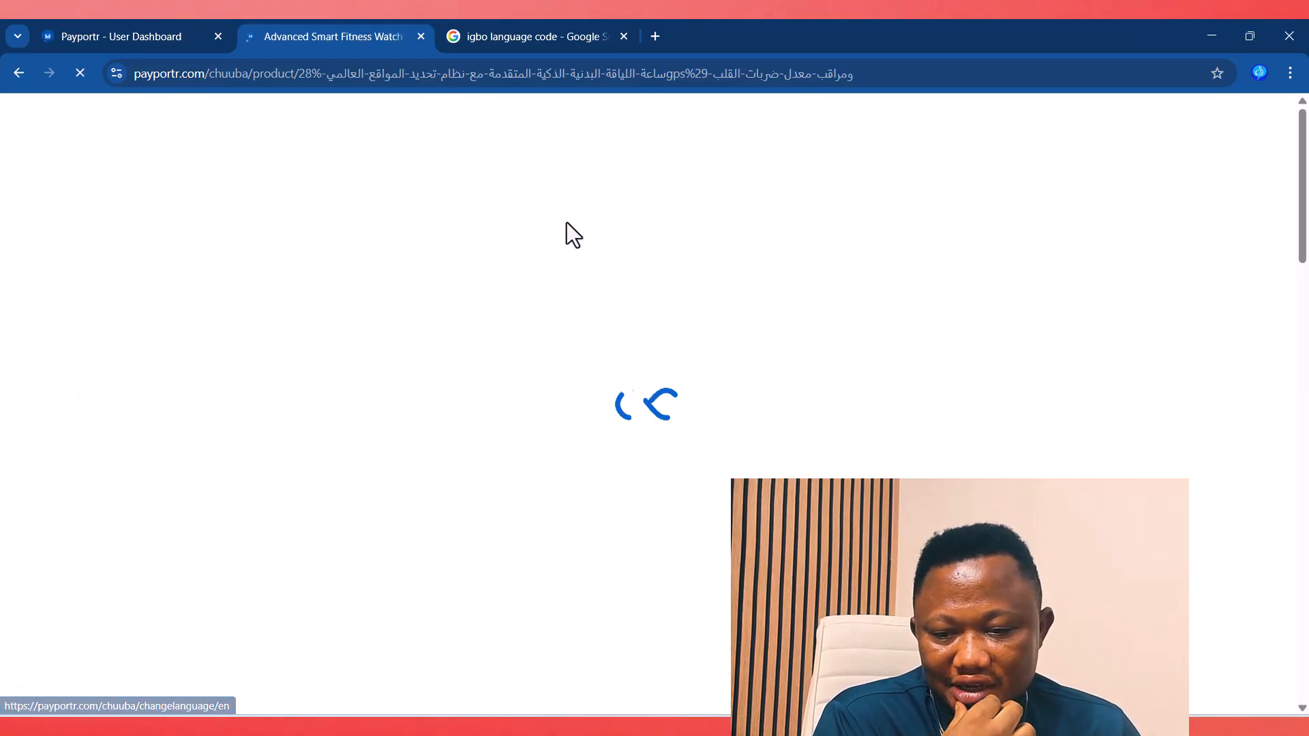
Step: Return to the store dashboard and open Payment Gateways > Online Gateways
{"action": "left_click", "coordinate": [123, 34]}
{"action": "scroll", "coordinate": [129, 519], "scroll_direction": "down", "scroll_amount": 7}
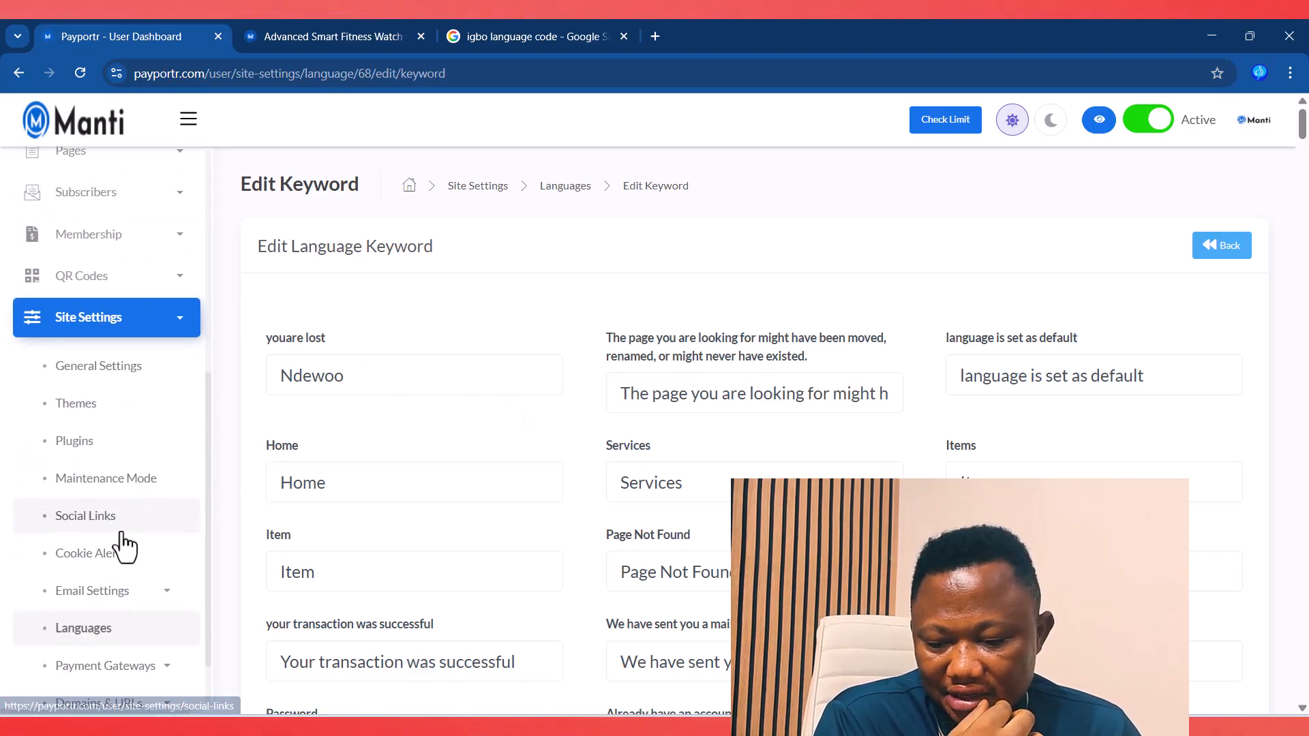
{"action": "left_click", "coordinate": [123, 586]}
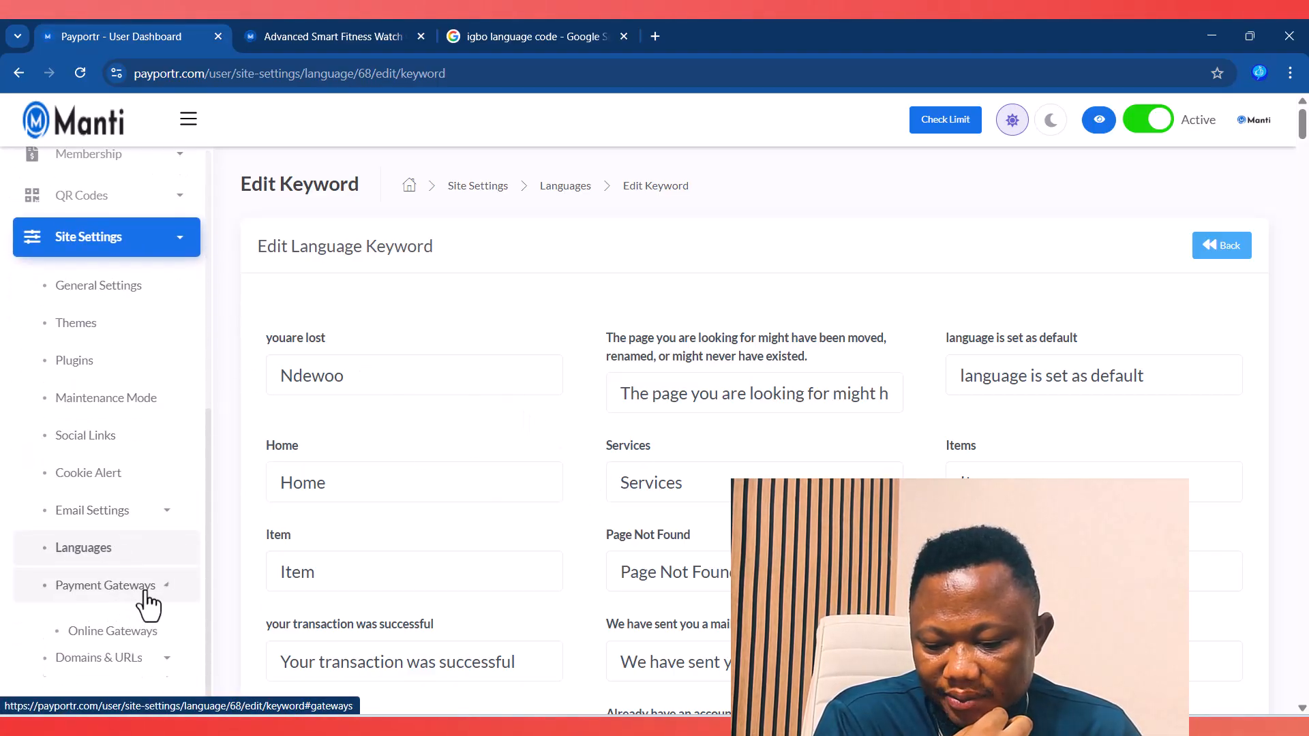
{"action": "scroll", "coordinate": [137, 600], "scroll_direction": "down", "scroll_amount": 2}
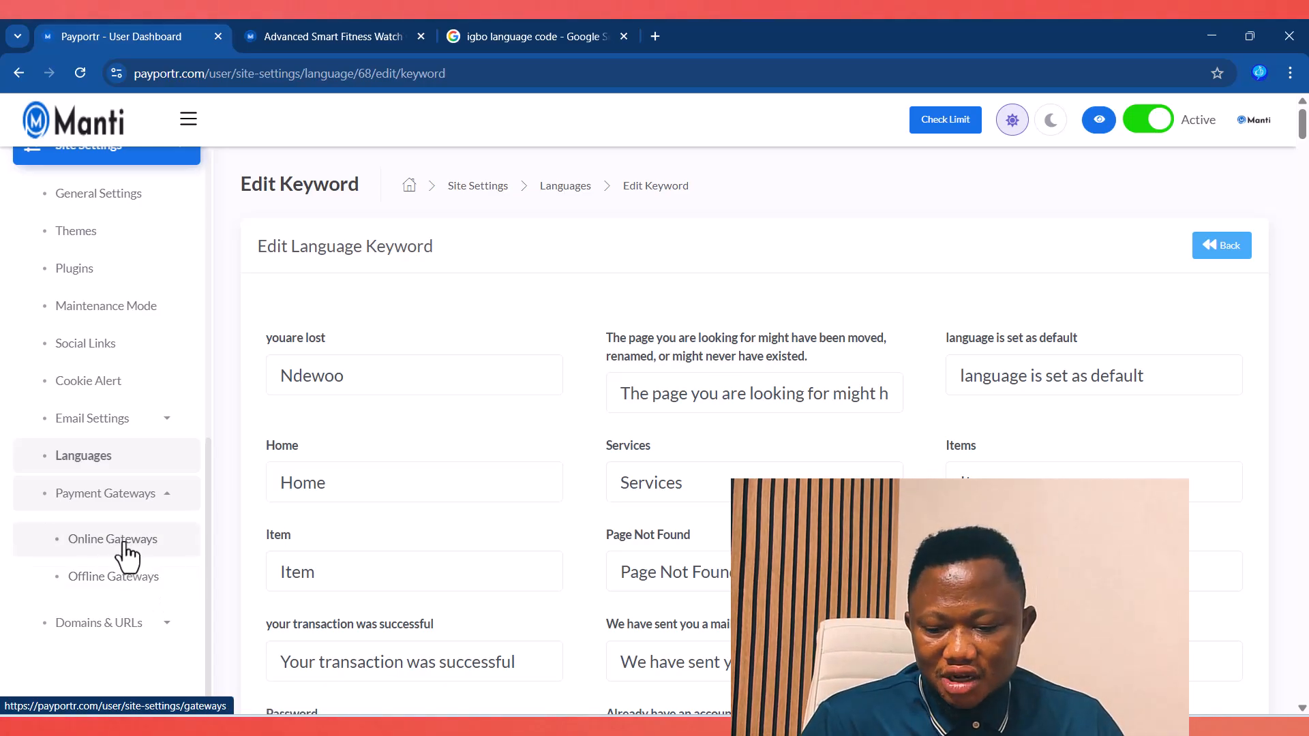
{"action": "left_click", "coordinate": [123, 543]}
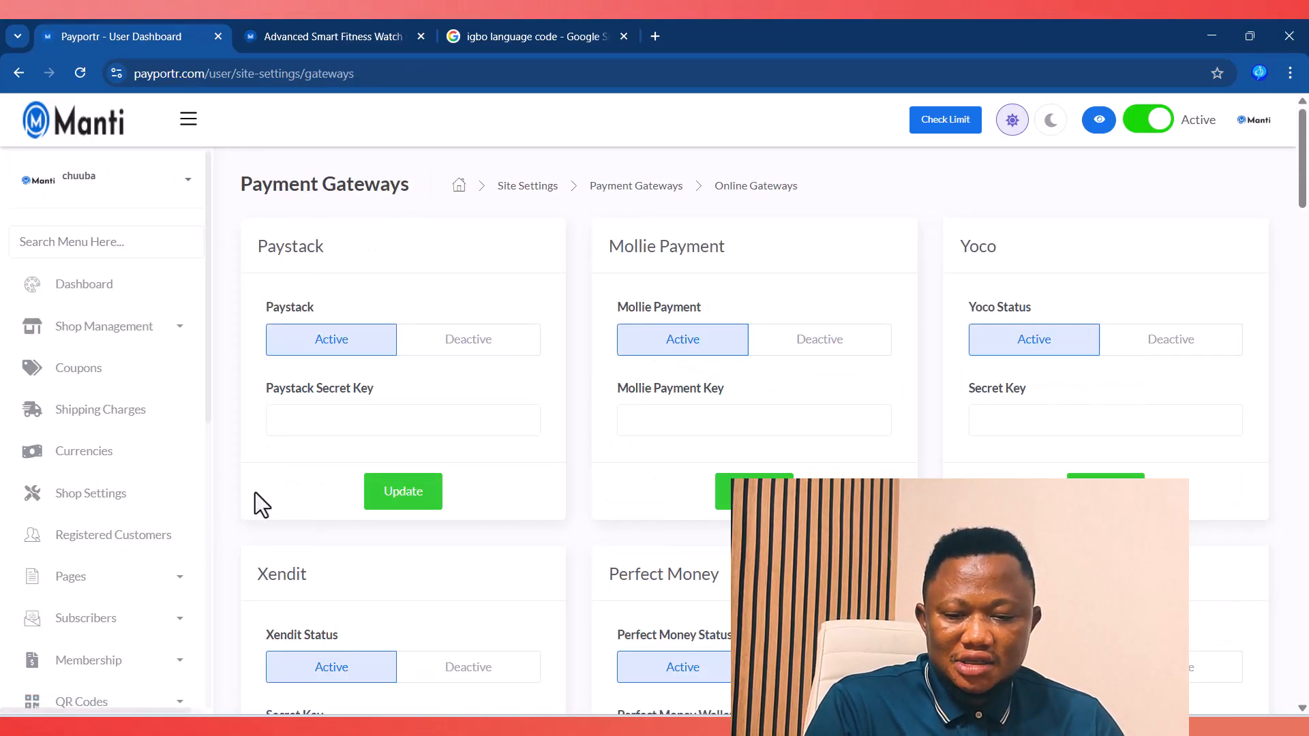
Step: Review the online gateway cards, from Paystack down past Mercadopago and back
{"action": "left_click_drag", "start_coordinate": [284, 247], "coordinate": [306, 247]}
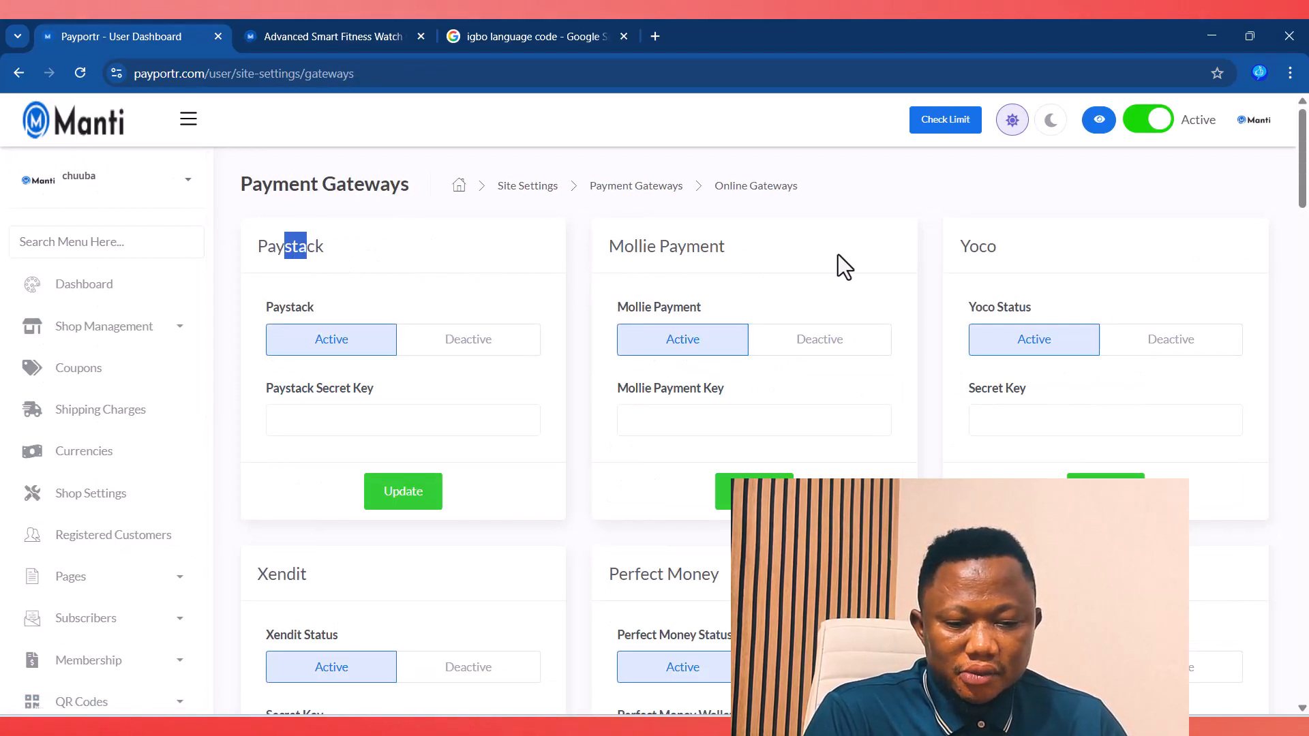
{"action": "scroll", "coordinate": [936, 333], "scroll_direction": "down", "scroll_amount": 3}
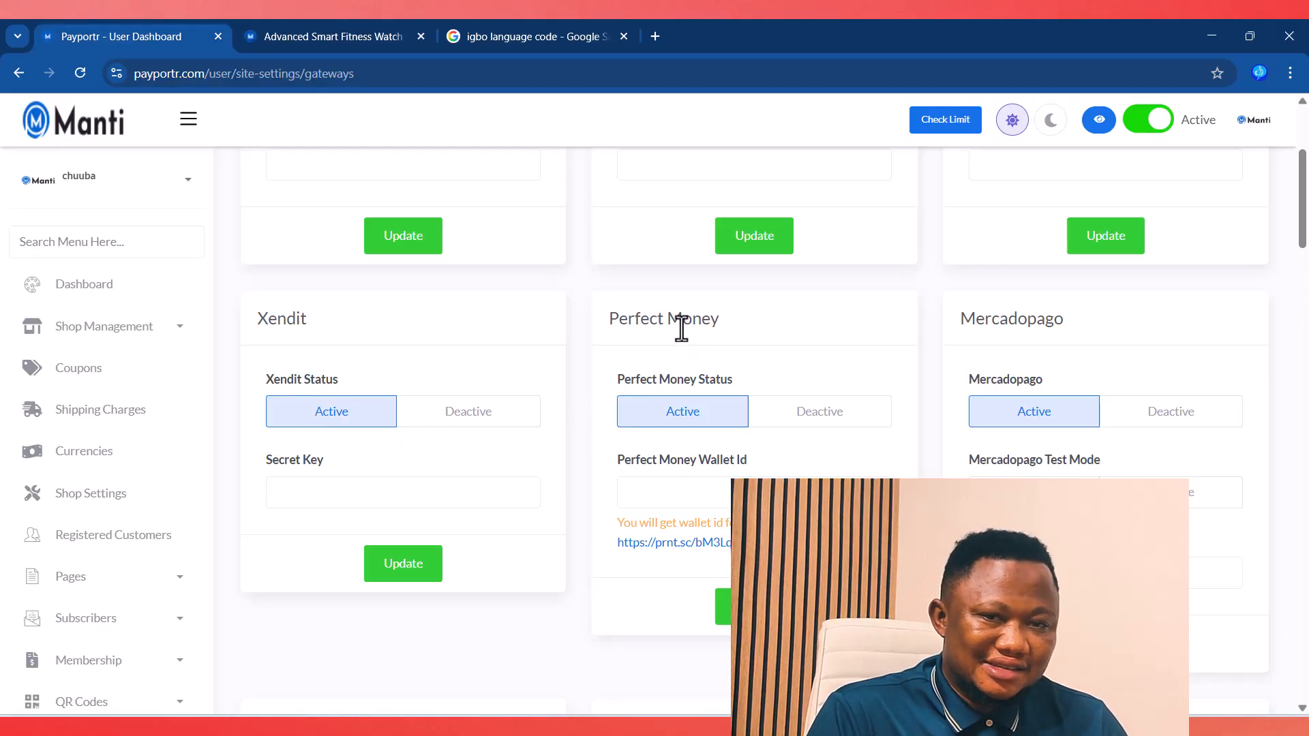
{"action": "left_click_drag", "start_coordinate": [950, 329], "coordinate": [1068, 325]}
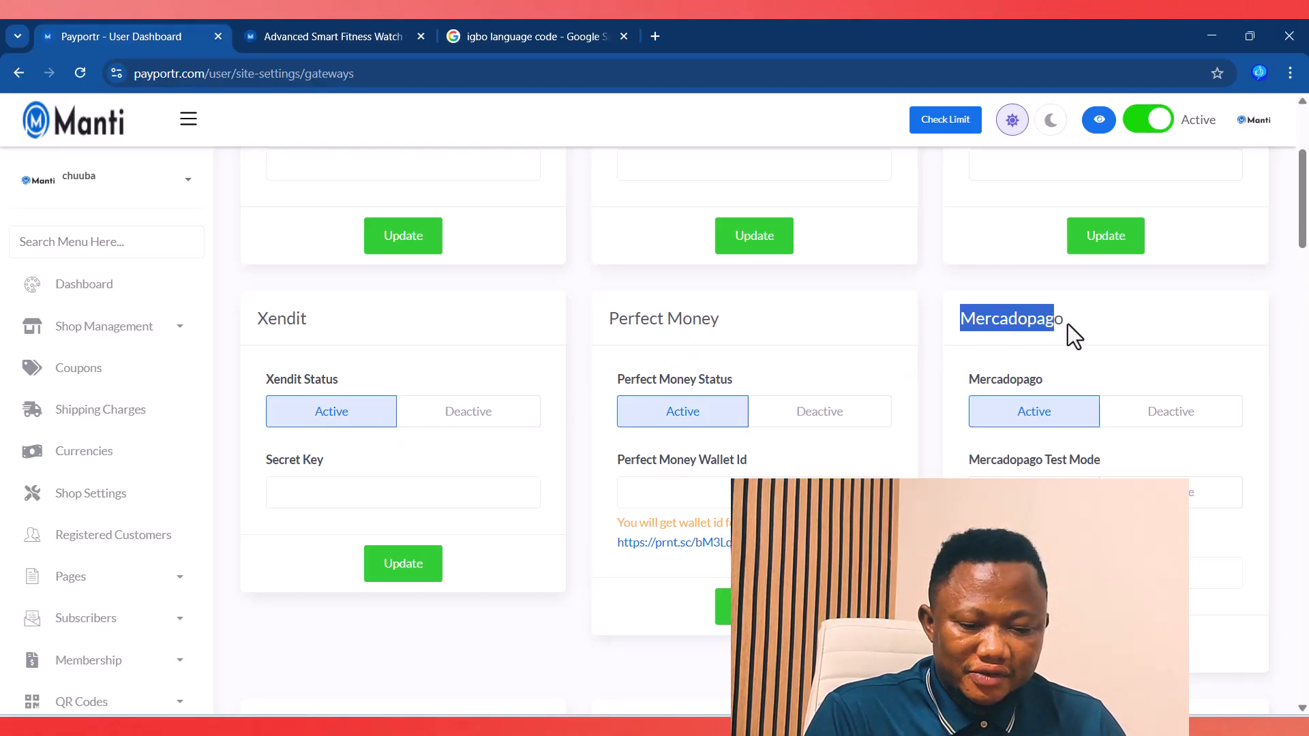
{"action": "left_click", "coordinate": [1050, 333]}
{"action": "scroll", "coordinate": [917, 429], "scroll_direction": "down", "scroll_amount": 5}
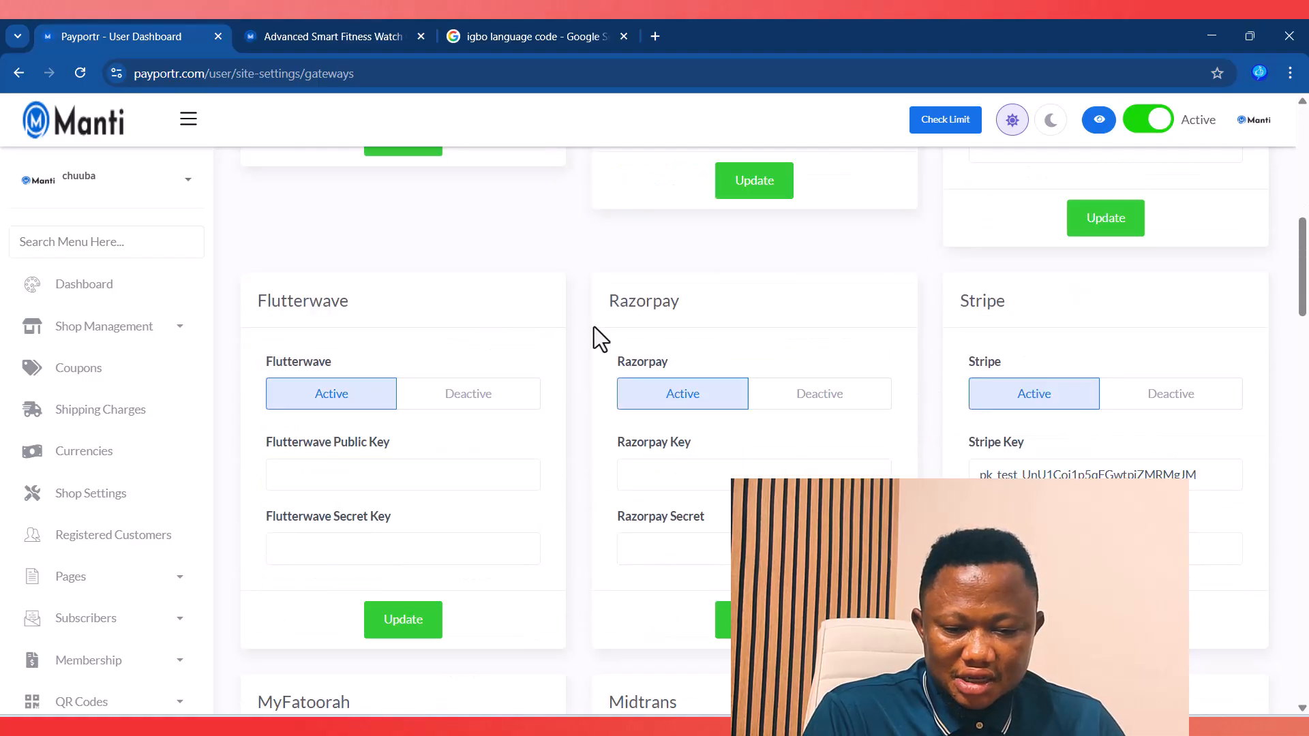
{"action": "scroll", "coordinate": [879, 366], "scroll_direction": "down", "scroll_amount": 4}
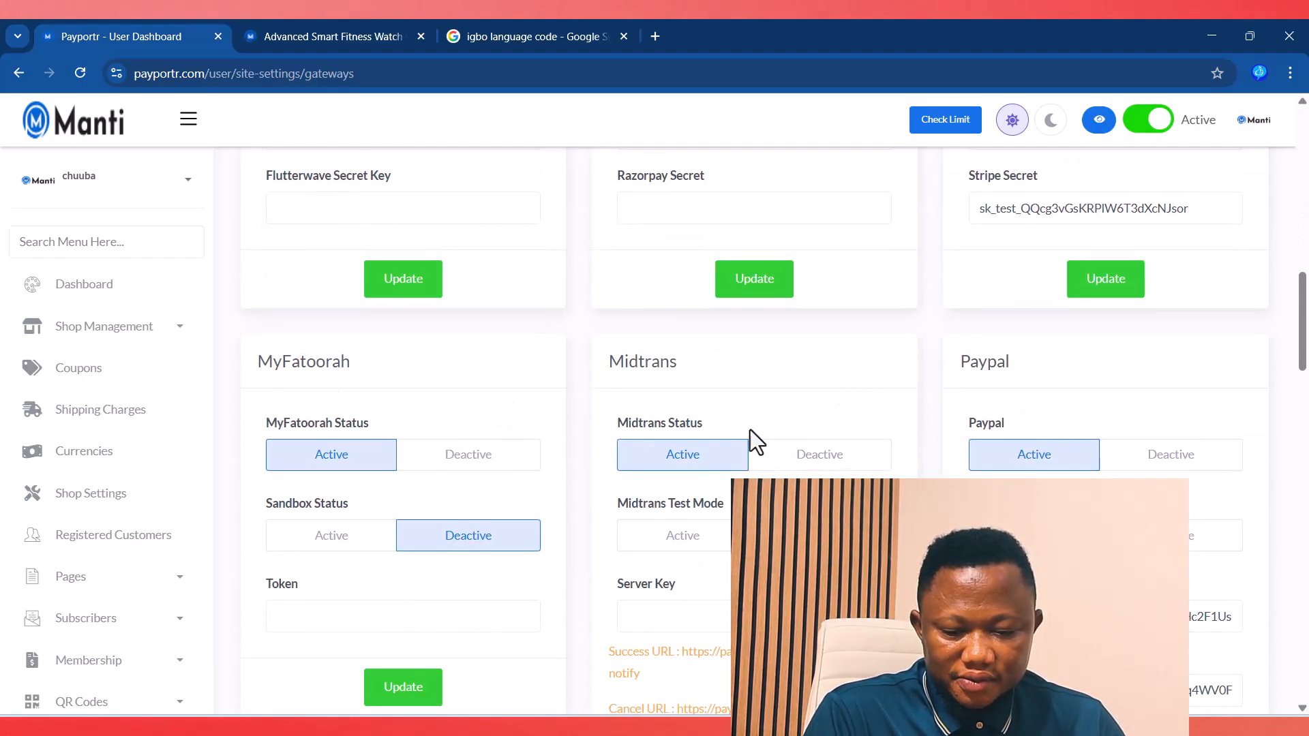
{"action": "scroll", "coordinate": [912, 453], "scroll_direction": "down", "scroll_amount": 5}
{"action": "scroll", "coordinate": [909, 447], "scroll_direction": "down", "scroll_amount": 8}
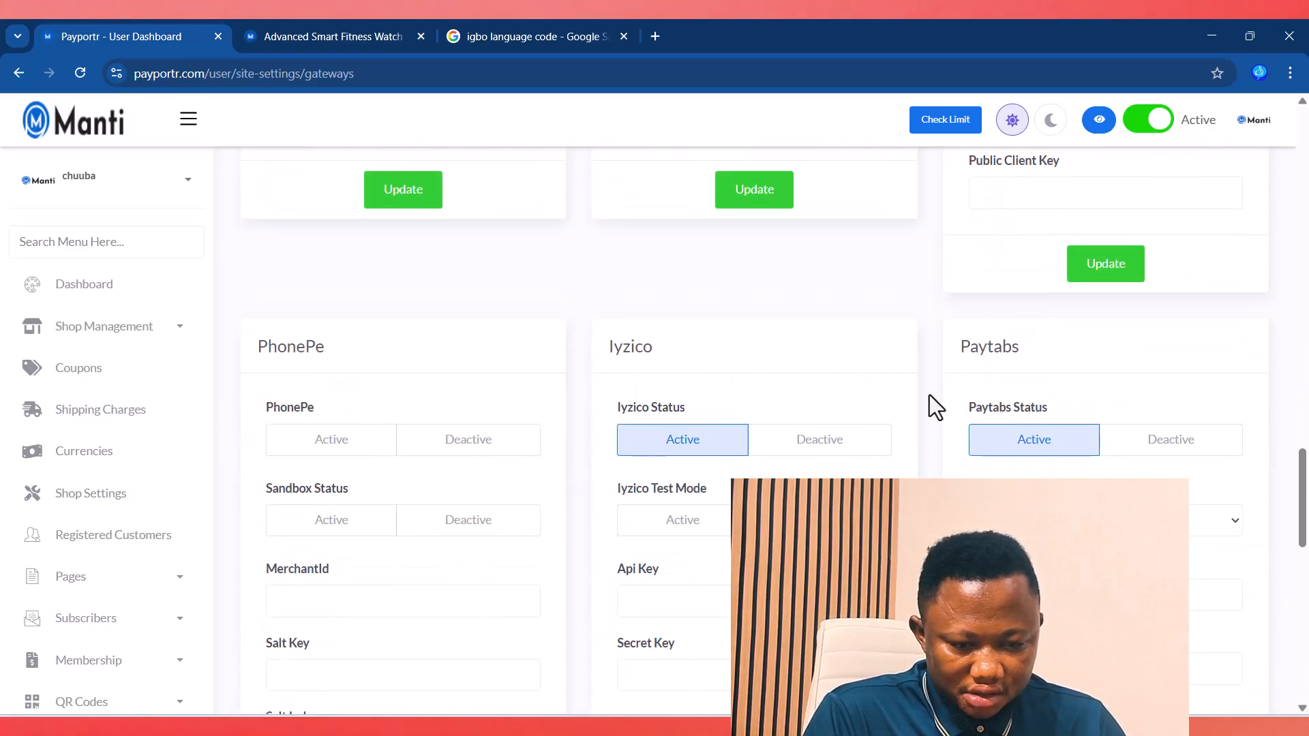
{"action": "scroll", "coordinate": [914, 428], "scroll_direction": "down", "scroll_amount": 6}
{"action": "scroll", "coordinate": [914, 440], "scroll_direction": "down", "scroll_amount": 6}
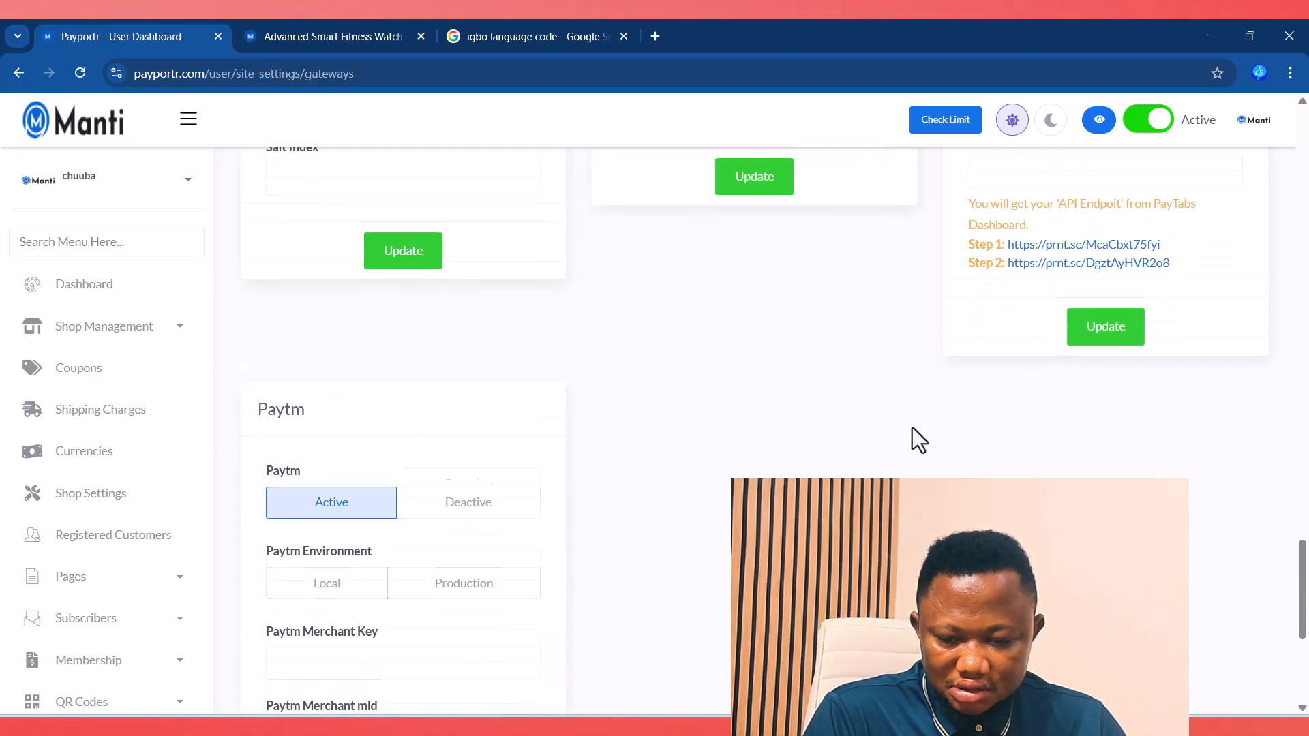
{"action": "scroll", "coordinate": [911, 425], "scroll_direction": "up", "scroll_amount": 15}
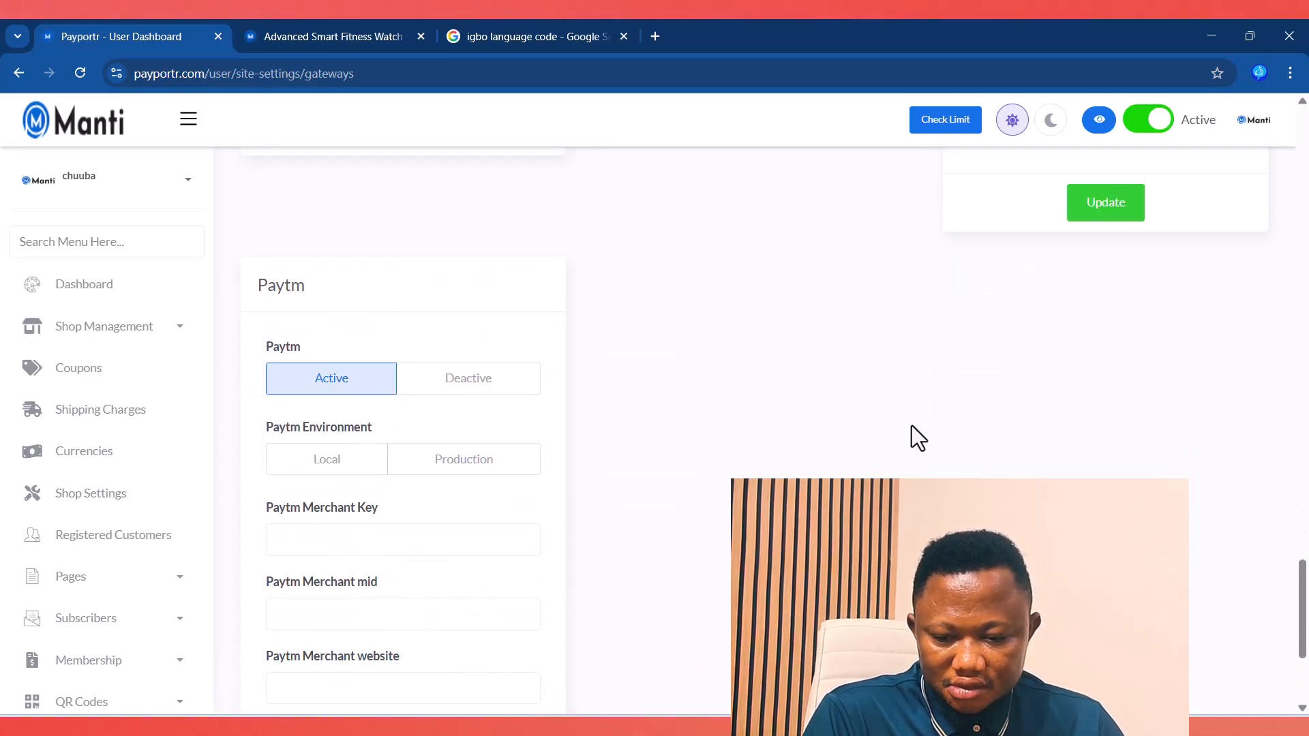
{"action": "scroll", "coordinate": [911, 426], "scroll_direction": "up", "scroll_amount": 12}
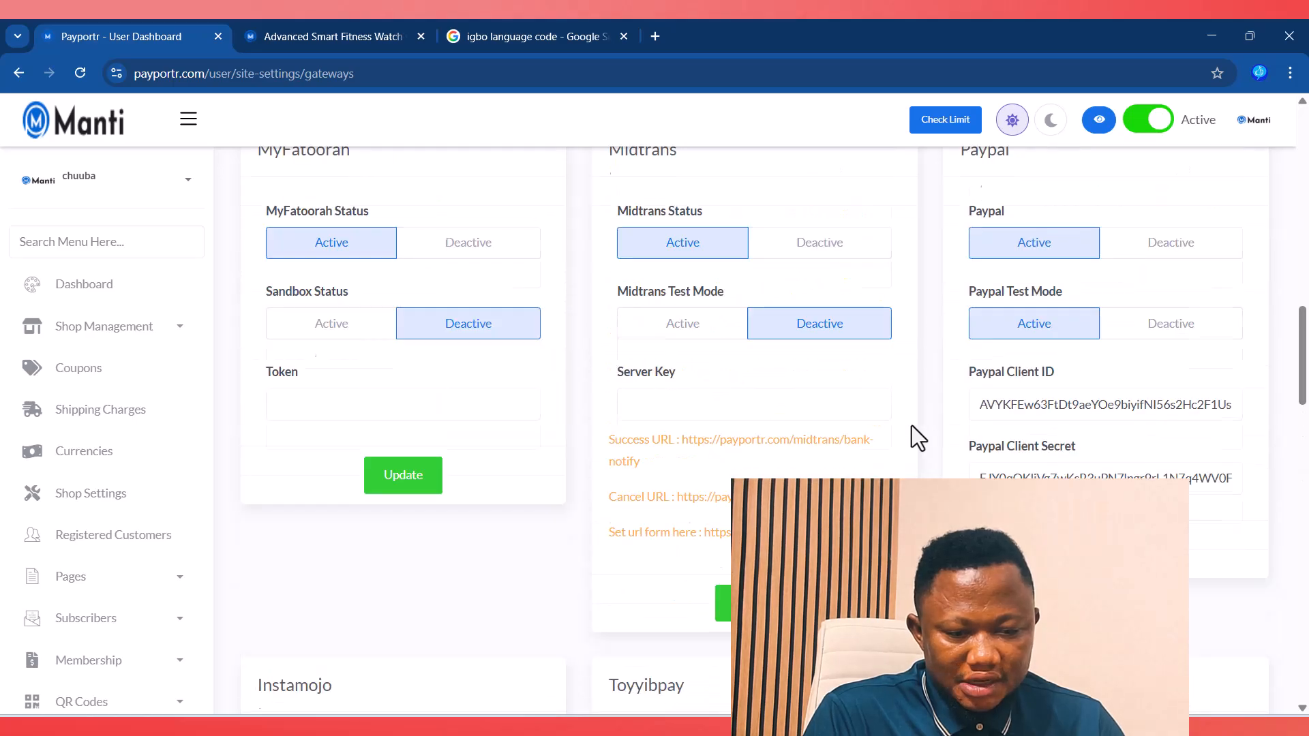
{"action": "scroll", "coordinate": [917, 437], "scroll_direction": "down", "scroll_amount": 7}
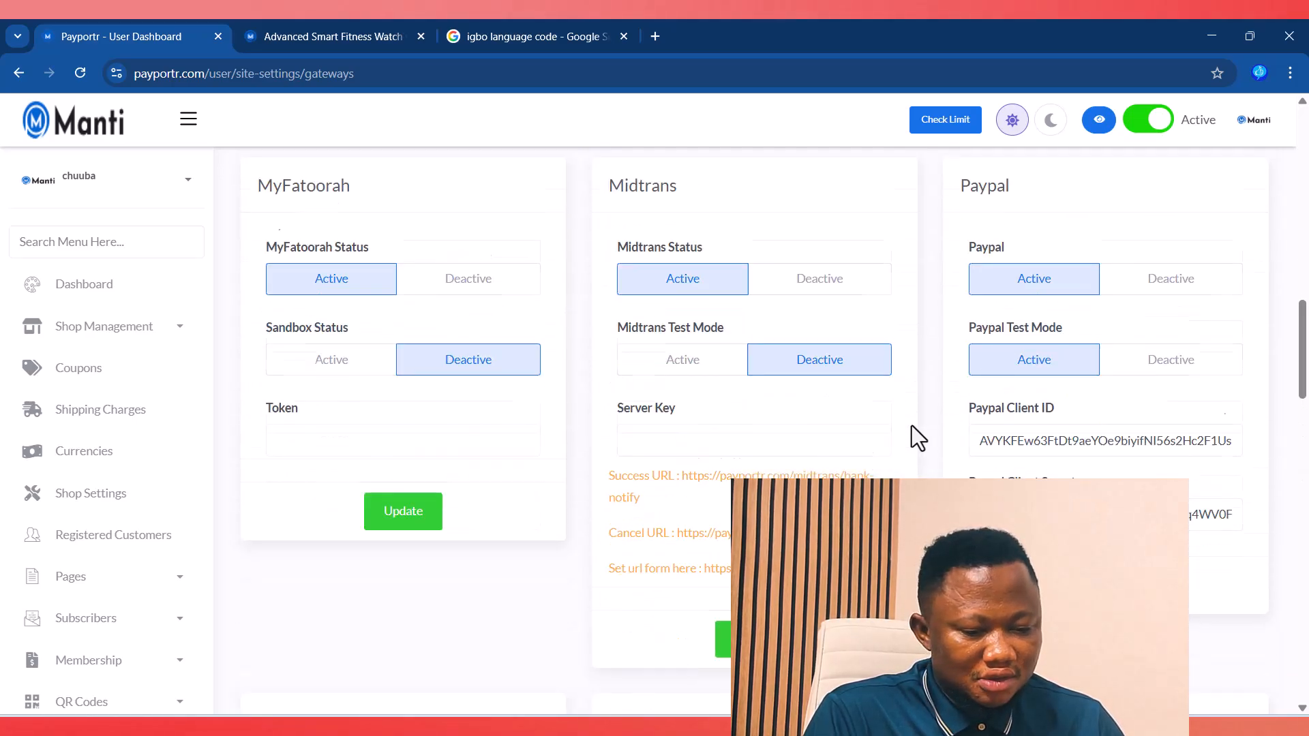
{"action": "scroll", "coordinate": [918, 437], "scroll_direction": "up", "scroll_amount": 2}
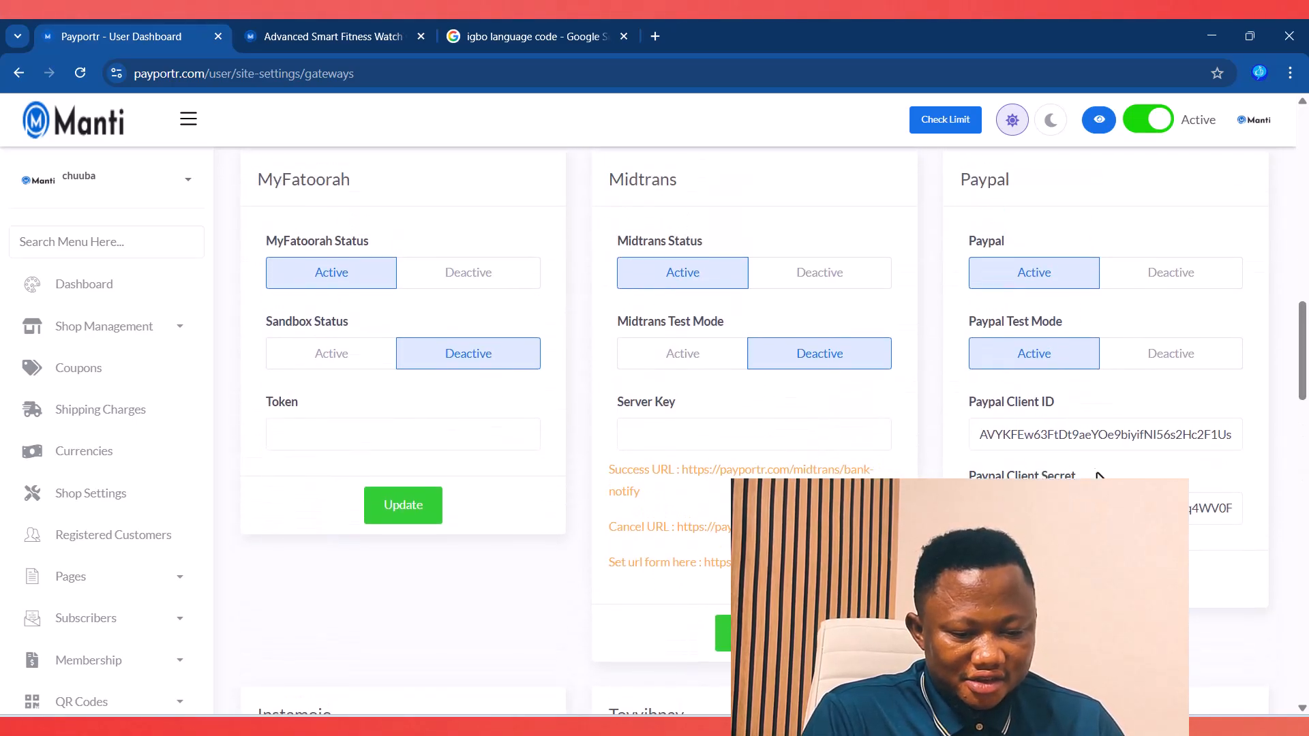
{"action": "scroll", "coordinate": [872, 444], "scroll_direction": "up", "scroll_amount": 10}
{"action": "scroll", "coordinate": [870, 435], "scroll_direction": "up", "scroll_amount": 5}
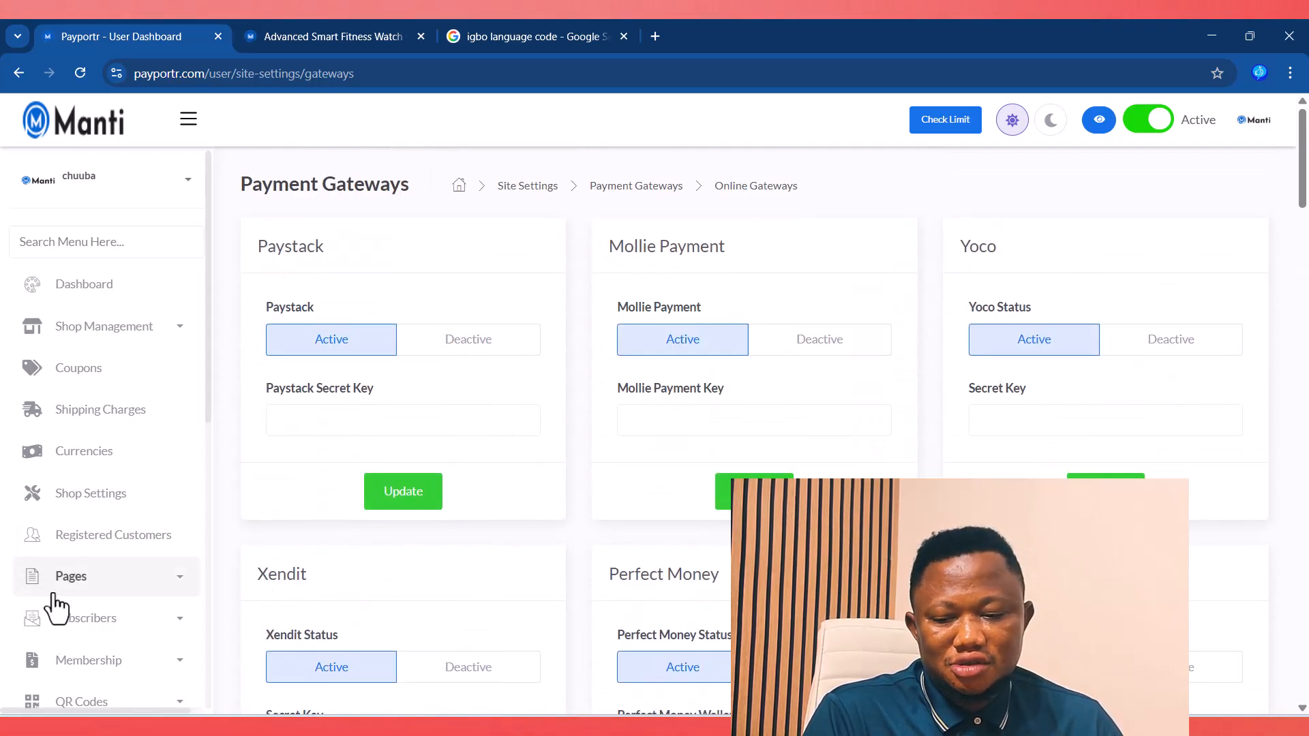
{"action": "scroll", "coordinate": [100, 596], "scroll_direction": "down", "scroll_amount": 8}
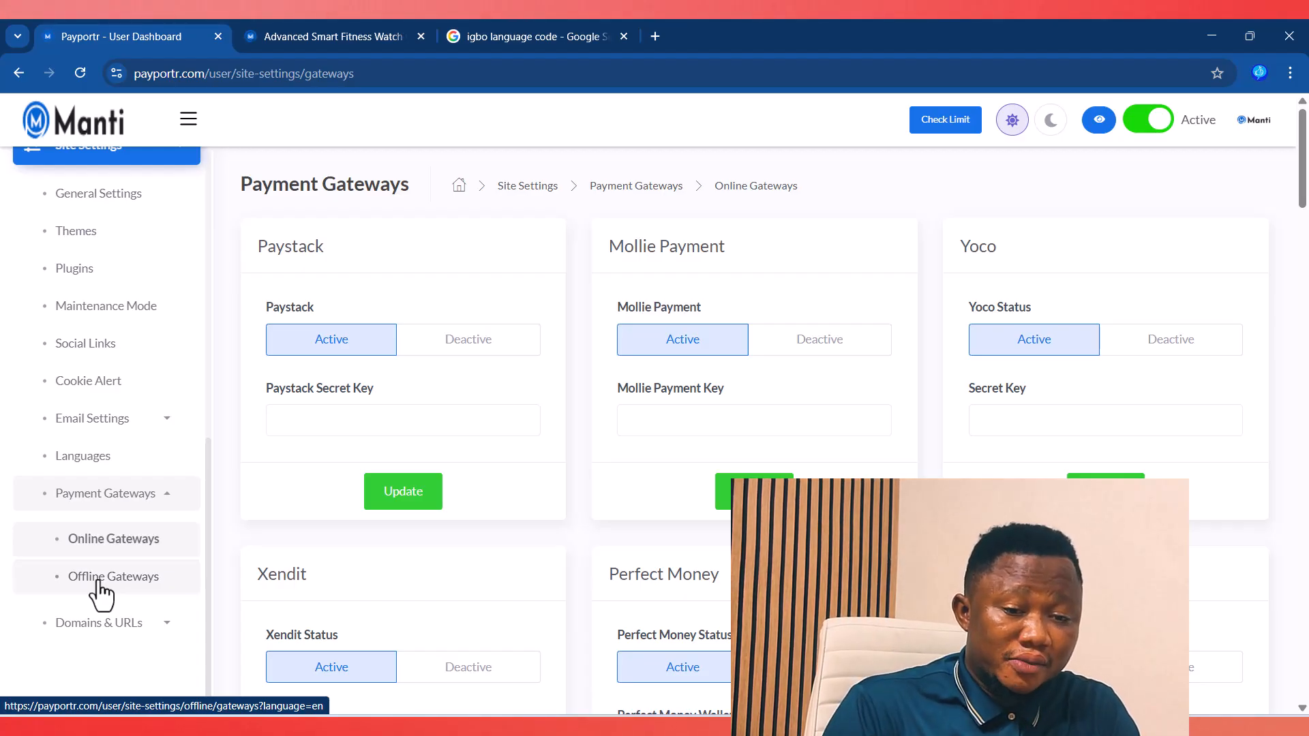
Step: On the Offline Gateways page, start a new gateway and inspect its name, description and instructions fields
{"action": "left_click", "coordinate": [99, 581]}
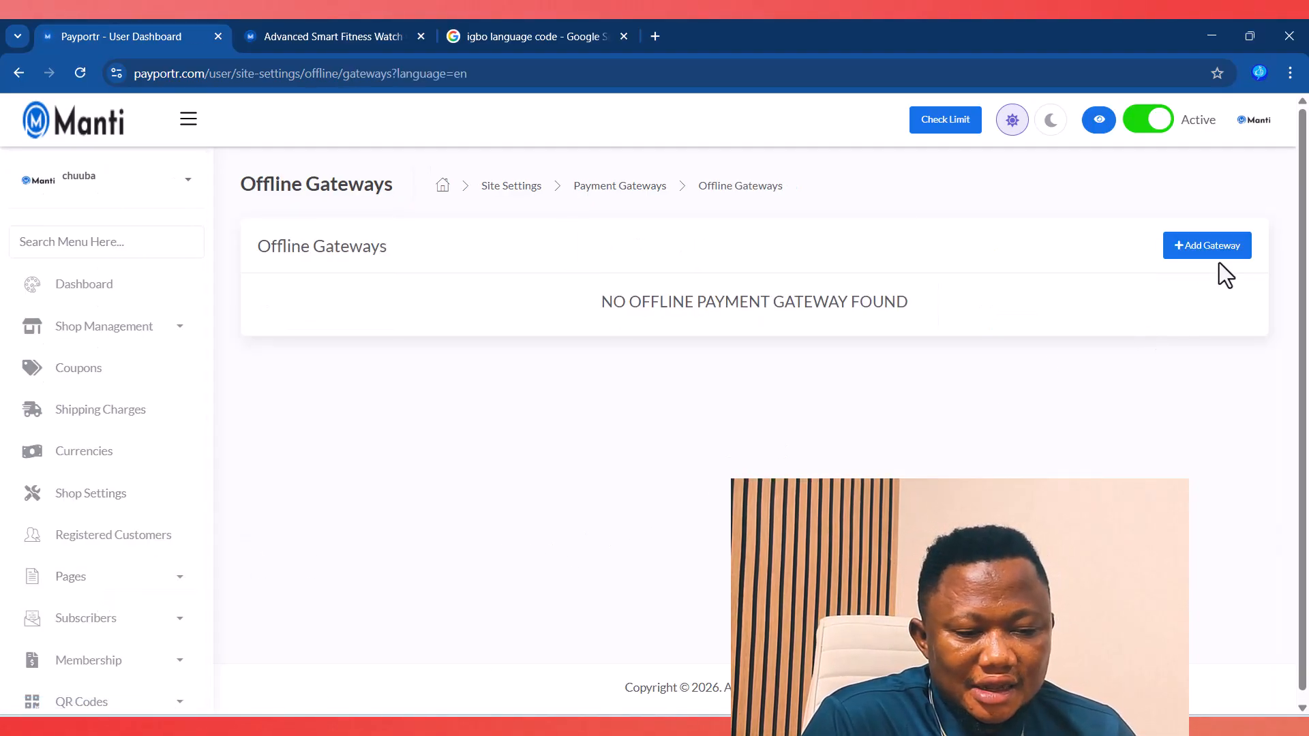
{"action": "left_click", "coordinate": [1212, 254]}
{"action": "left_click", "coordinate": [360, 227]}
{"action": "left_click", "coordinate": [336, 321]}
{"action": "left_click", "coordinate": [398, 549]}
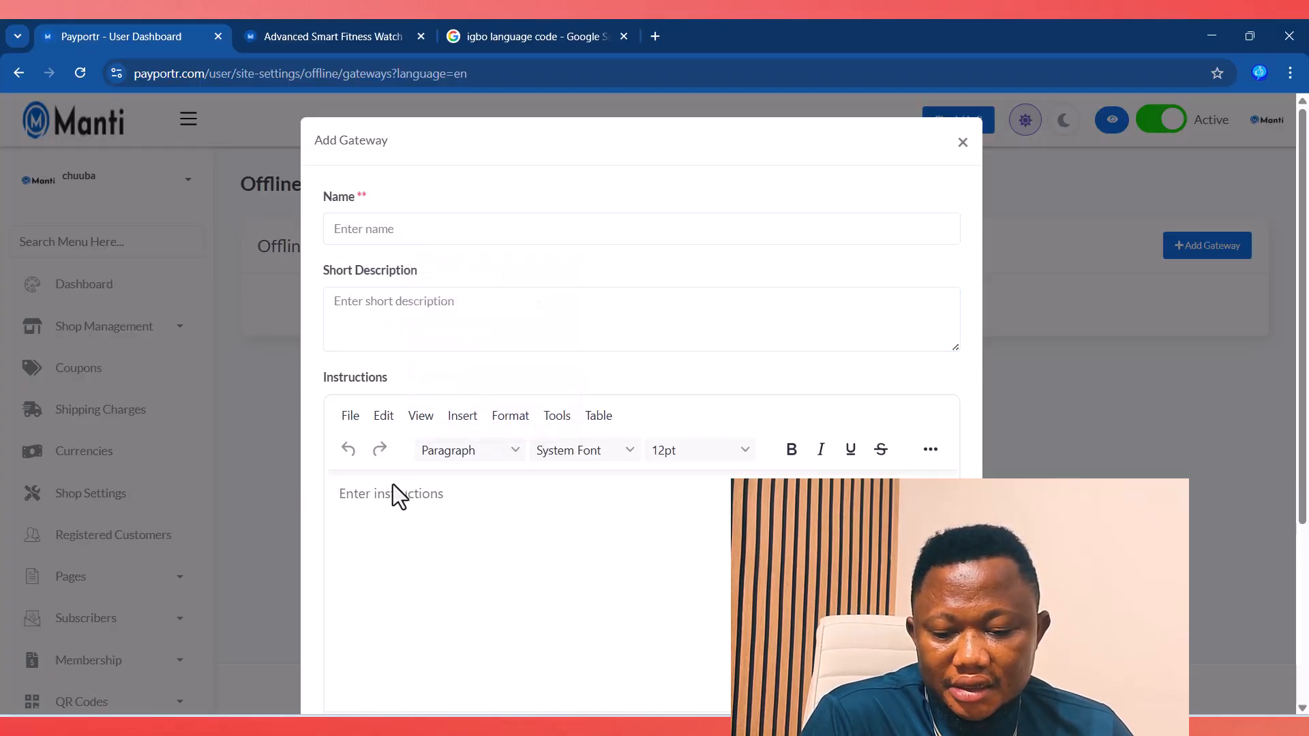
{"action": "scroll", "coordinate": [423, 546], "scroll_direction": "down", "scroll_amount": 3}
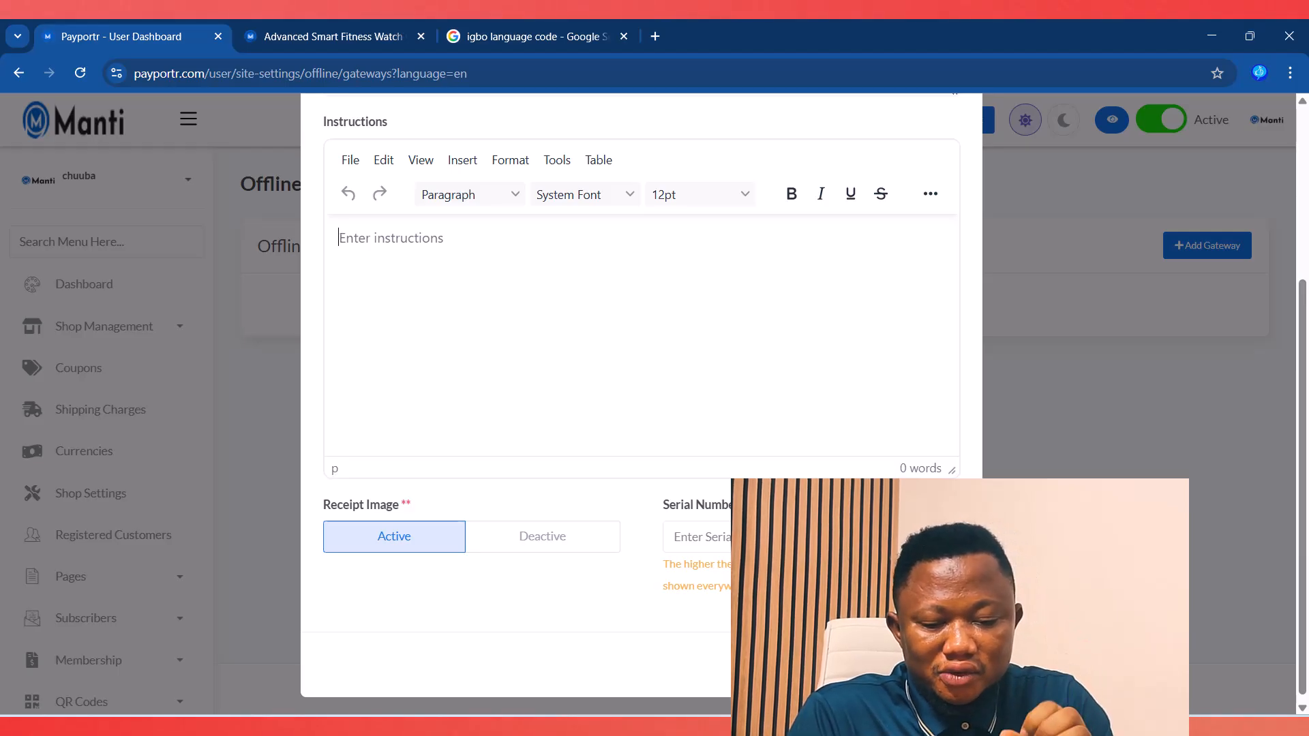
Step: Check the serial number field, then close the new-gateway form without saving
{"action": "left_click", "coordinate": [709, 545]}
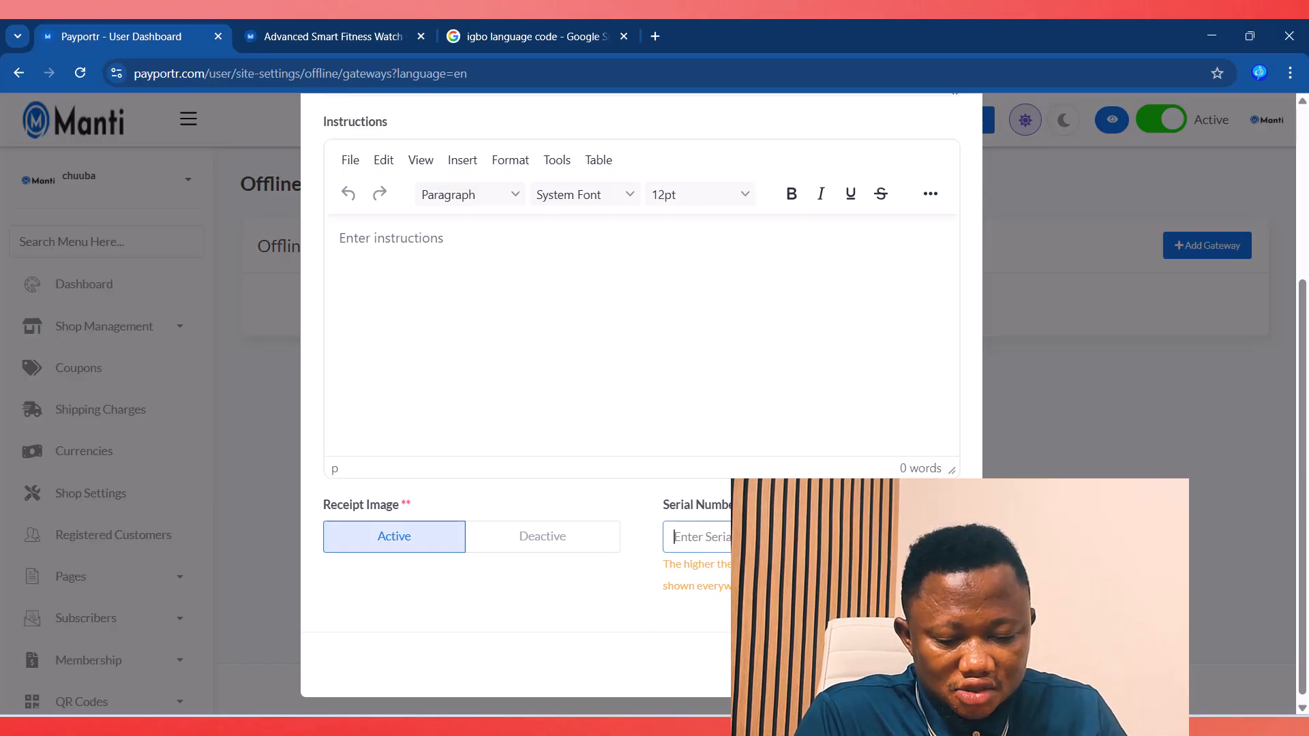
{"action": "left_click", "coordinate": [864, 665]}
{"action": "scroll", "coordinate": [182, 652], "scroll_direction": "down", "scroll_amount": 1}
Step: Review the DNS record tables under Domains & URLs > Custom Domain, then go to the smartwatch product tab
{"action": "scroll", "coordinate": [181, 651], "scroll_direction": "down", "scroll_amount": 5}
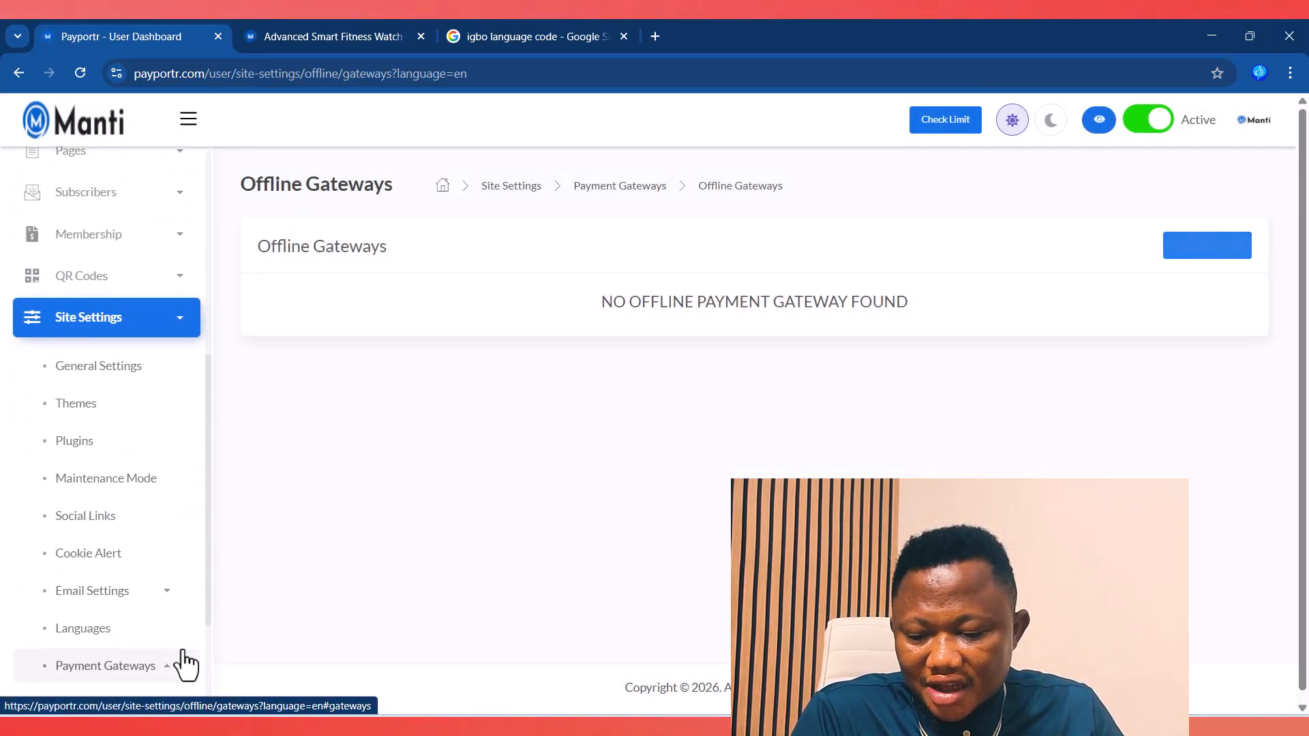
{"action": "left_click", "coordinate": [161, 634]}
{"action": "scroll", "coordinate": [167, 623], "scroll_direction": "down", "scroll_amount": 2}
{"action": "left_click", "coordinate": [115, 560]}
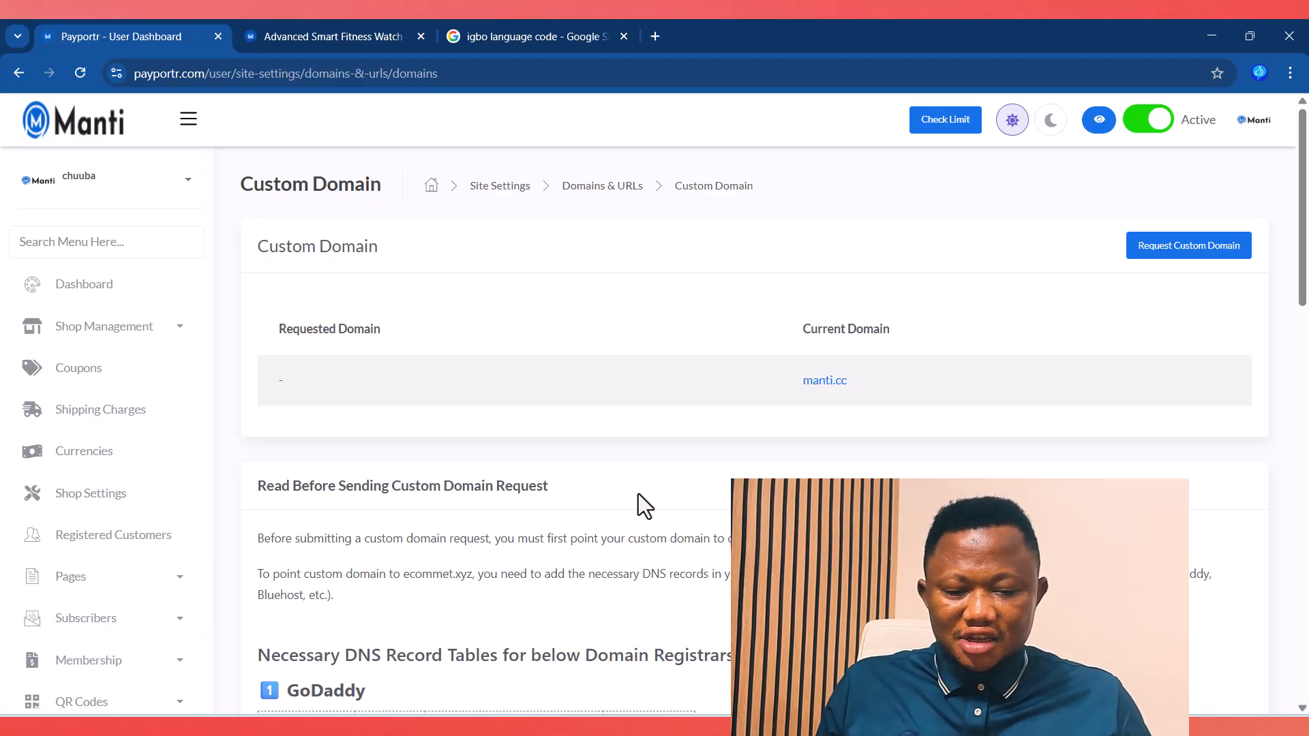
{"action": "scroll", "coordinate": [648, 471], "scroll_direction": "down", "scroll_amount": 7}
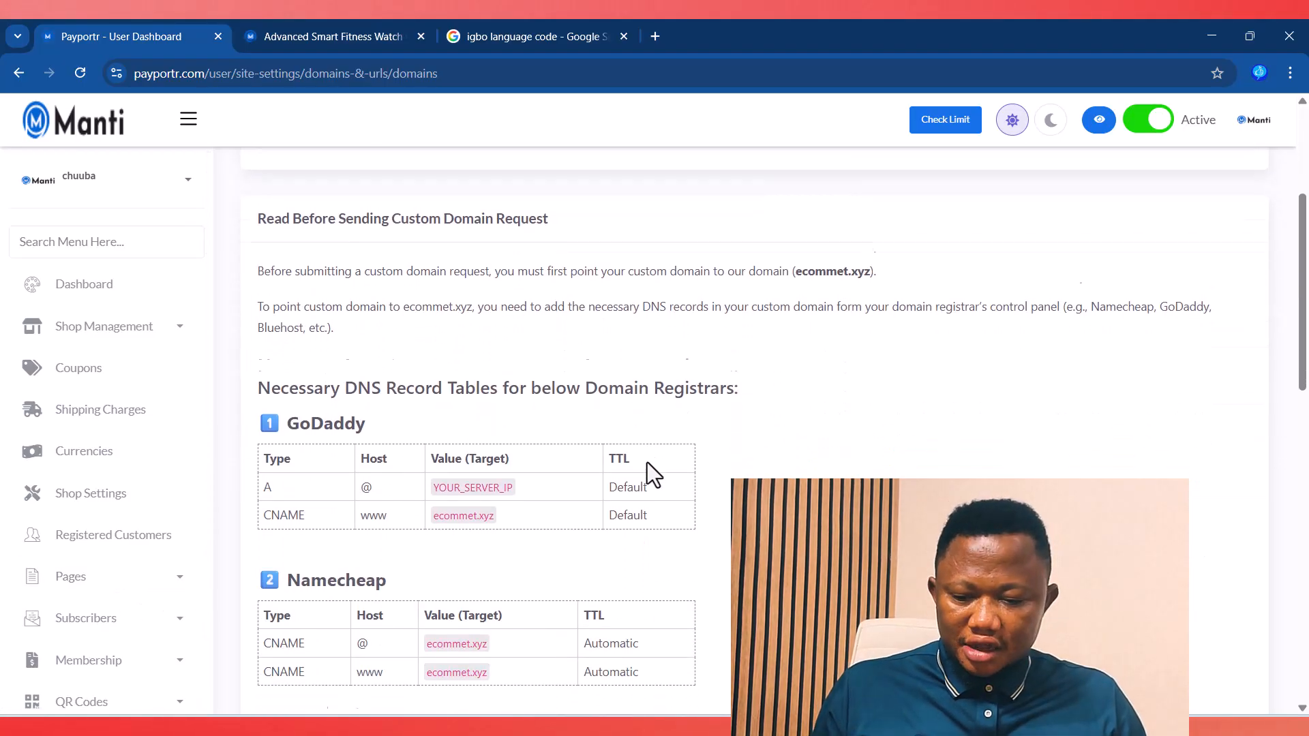
{"action": "scroll", "coordinate": [545, 443], "scroll_direction": "up", "scroll_amount": 4}
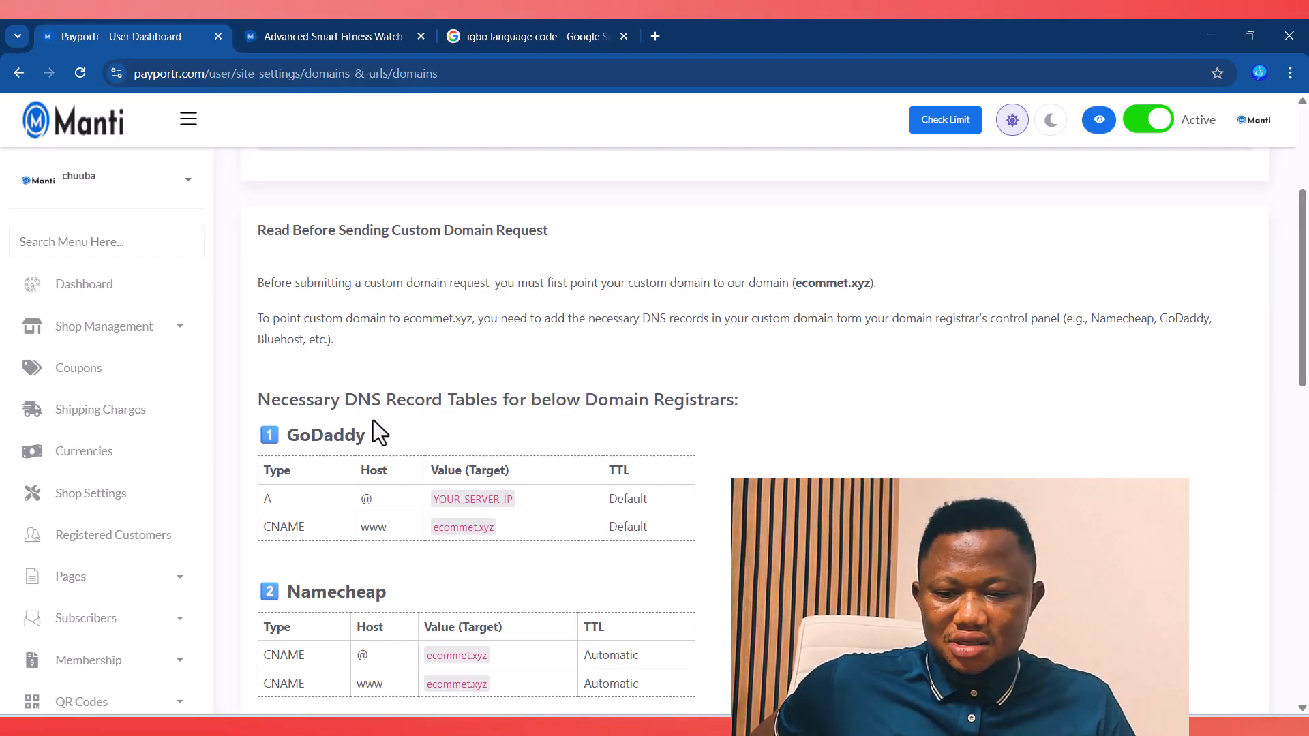
{"action": "left_click", "coordinate": [329, 34]}
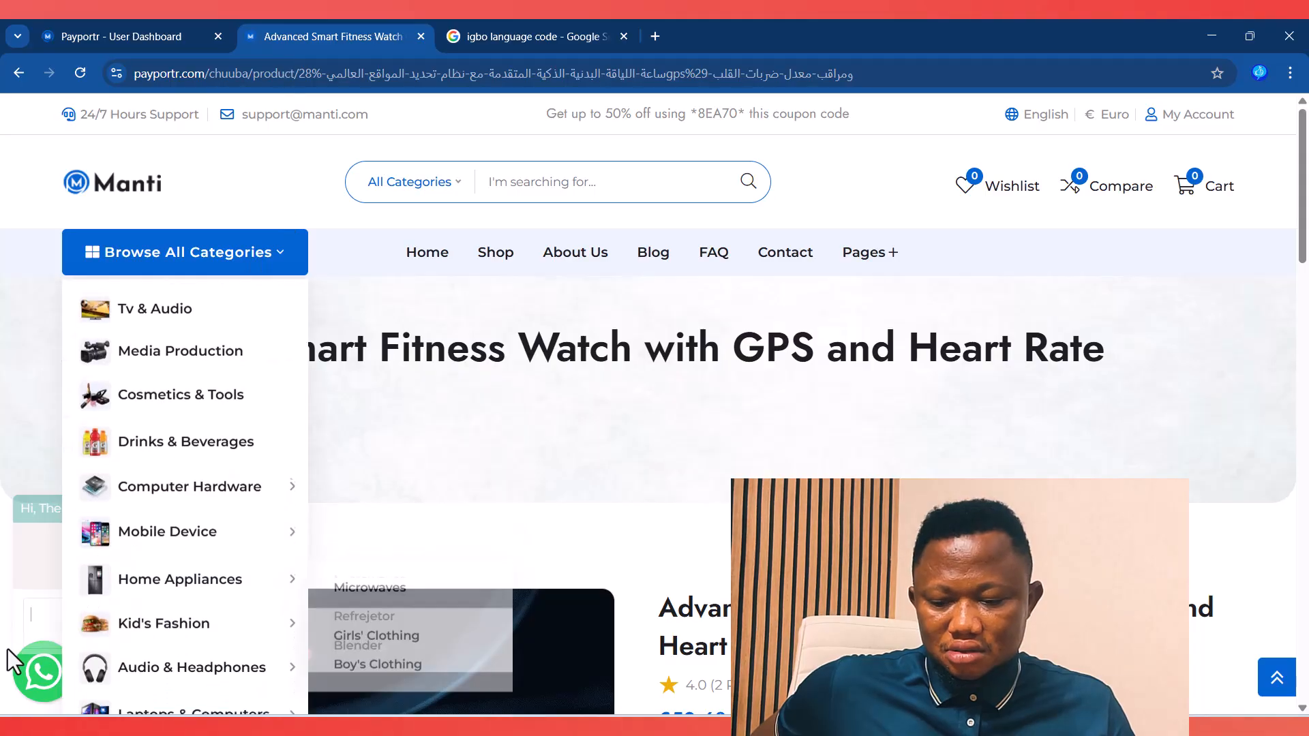
Step: Load payportr.com in the product tab and dismiss the Get VIP Access popup
{"action": "left_click", "coordinate": [37, 675]}
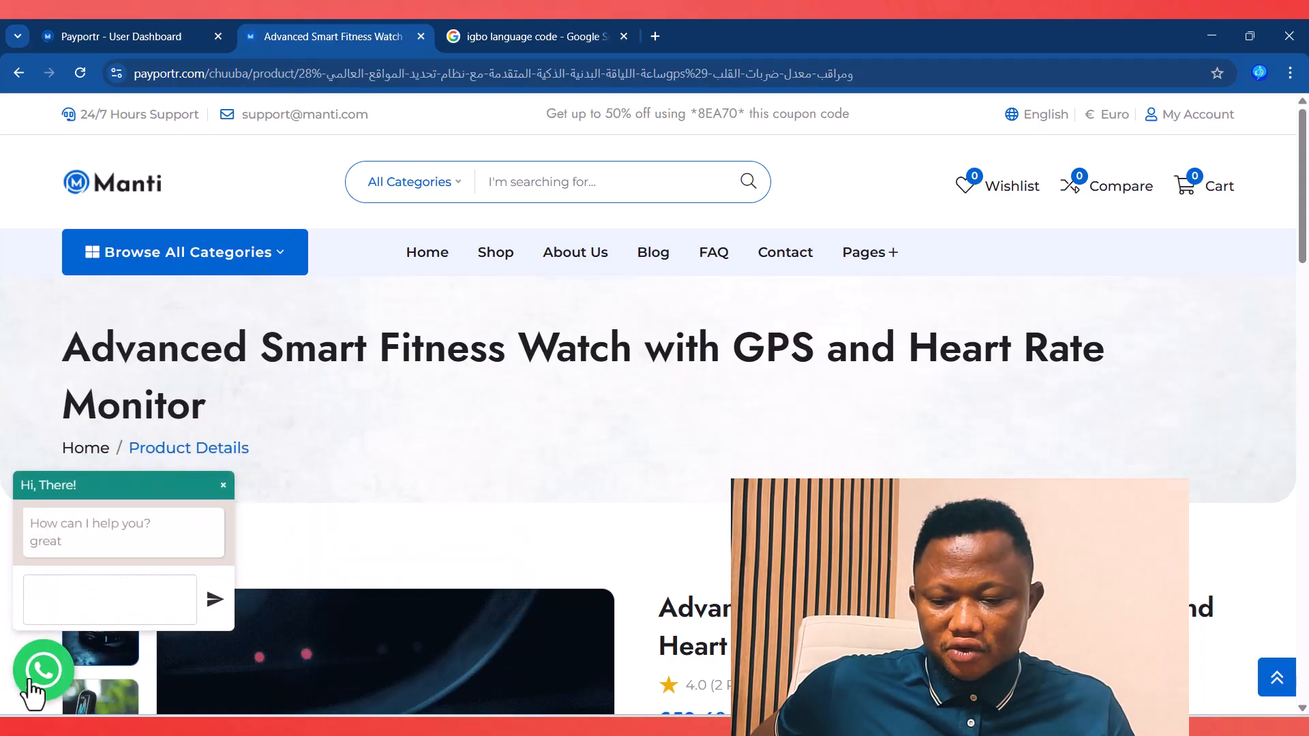
{"action": "left_click", "coordinate": [198, 74]}
{"action": "type", "text": "https://payportr.com"}
{"action": "key", "text": "Return"}
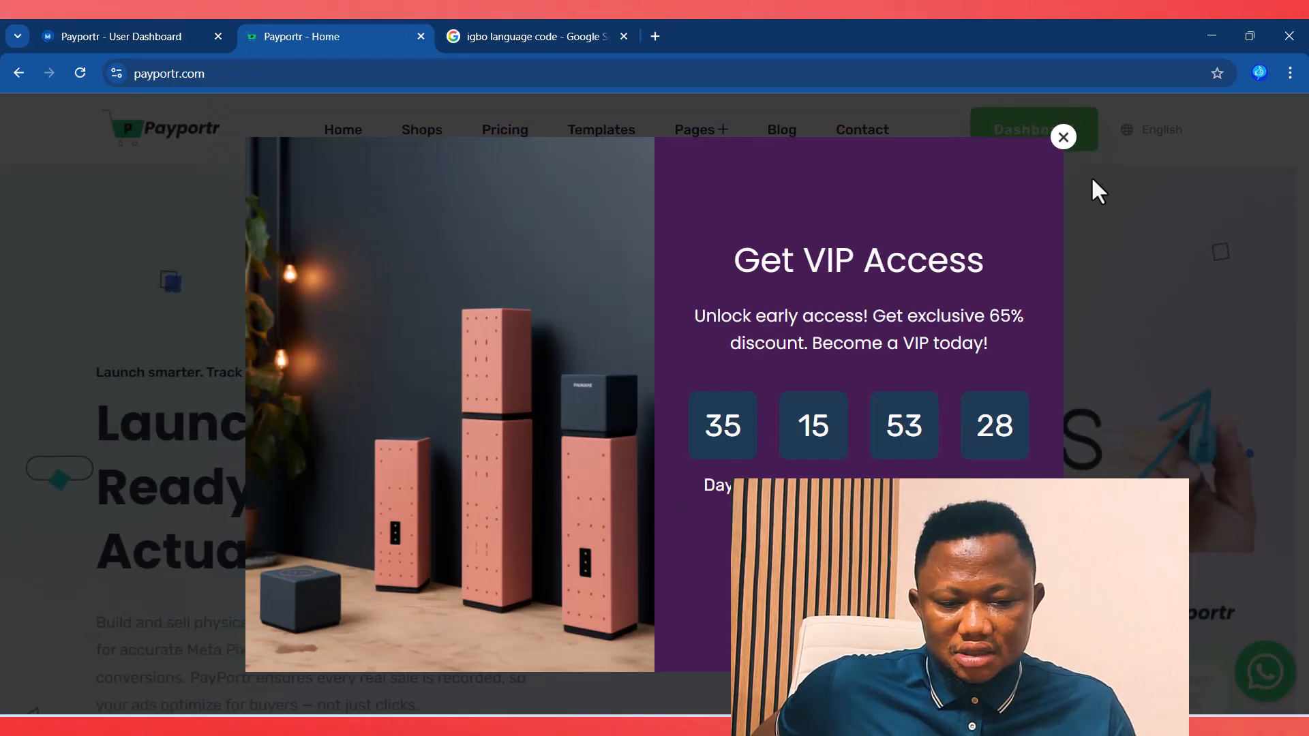
{"action": "left_click", "coordinate": [1065, 138]}
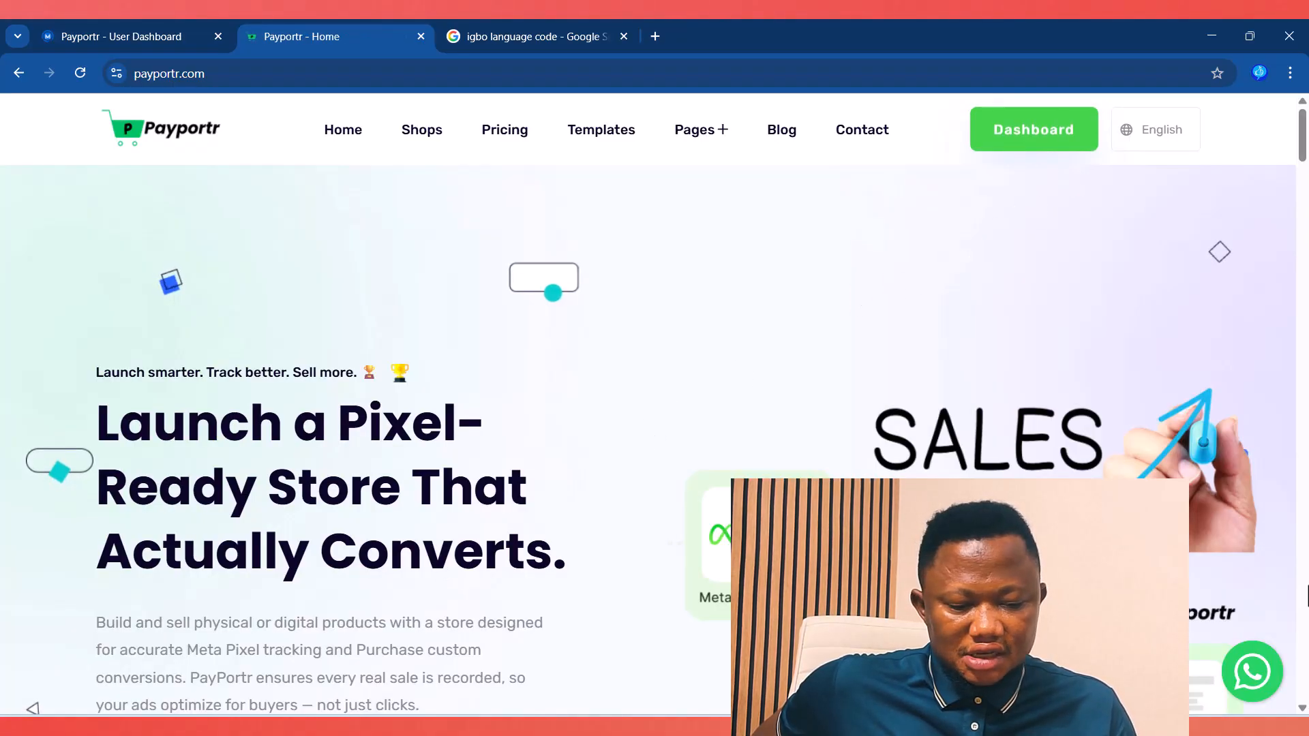
Step: Open the site's WhatsApp contact in a new tab, close it, and return to the dashboard
{"action": "left_click", "coordinate": [1254, 654]}
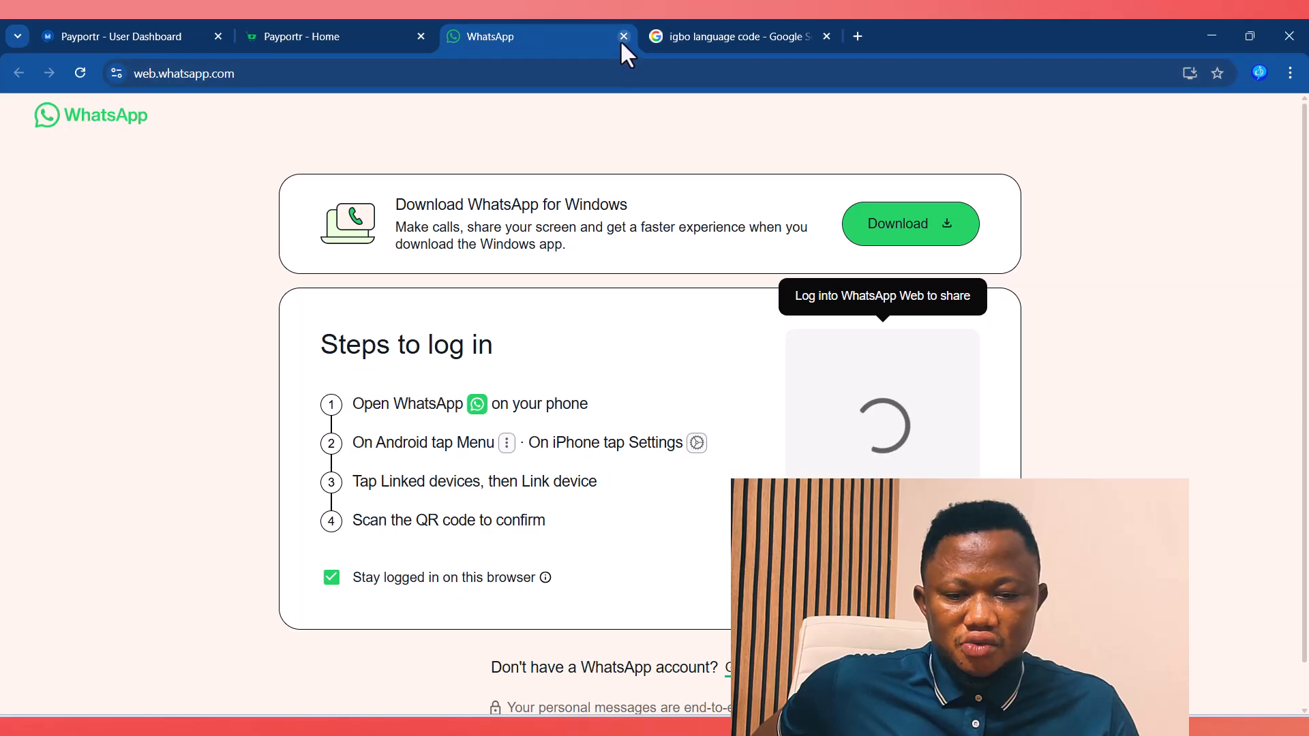
{"action": "left_click", "coordinate": [623, 36]}
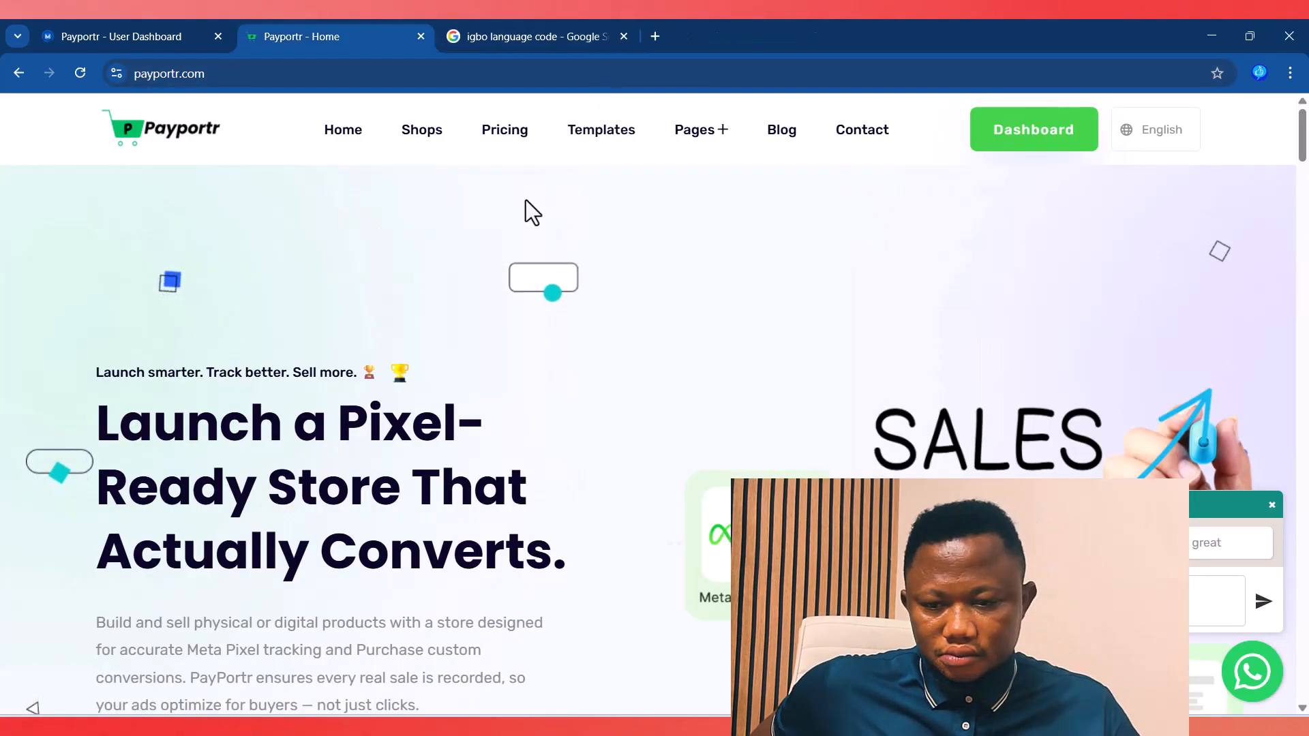
{"action": "left_click", "coordinate": [149, 39]}
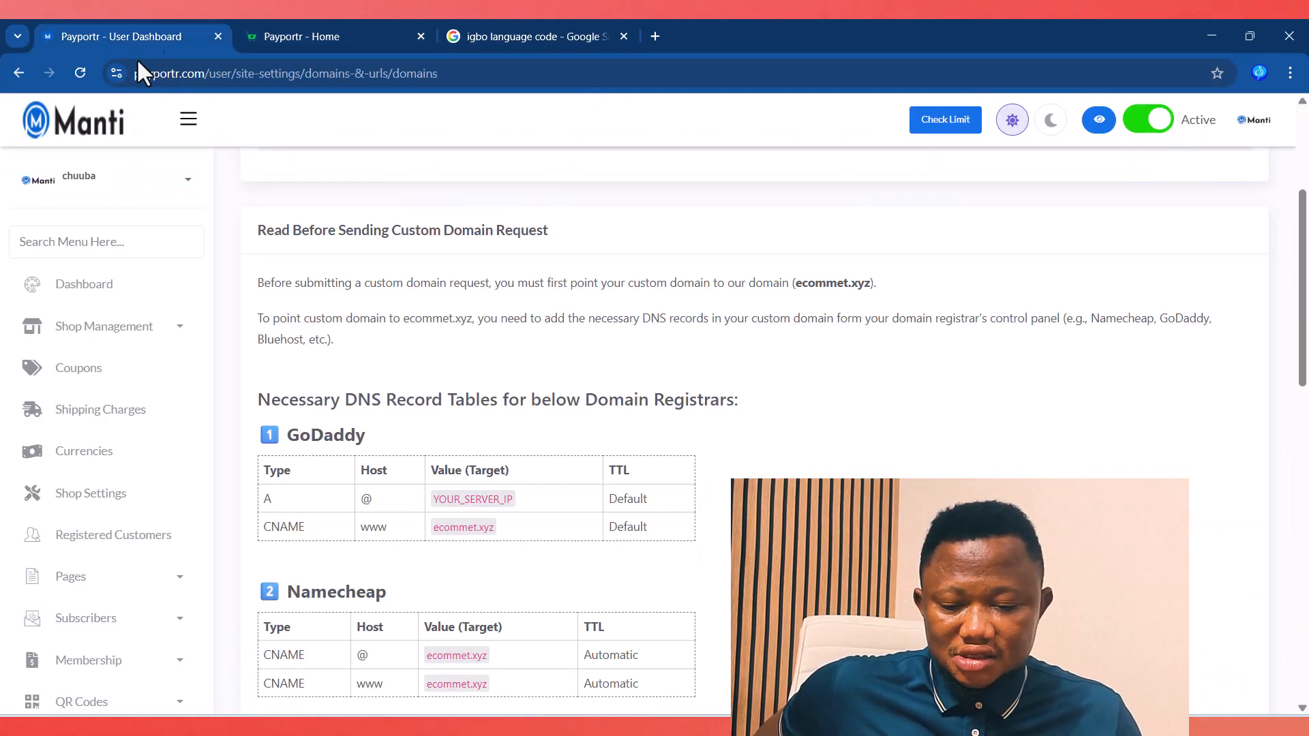
Step: Scroll the sidebar down to Domains & URLs to reach the Subdomain & Path URL settings
{"action": "scroll", "coordinate": [476, 573], "scroll_direction": "down", "scroll_amount": 5}
{"action": "scroll", "coordinate": [131, 553], "scroll_direction": "down", "scroll_amount": 4}
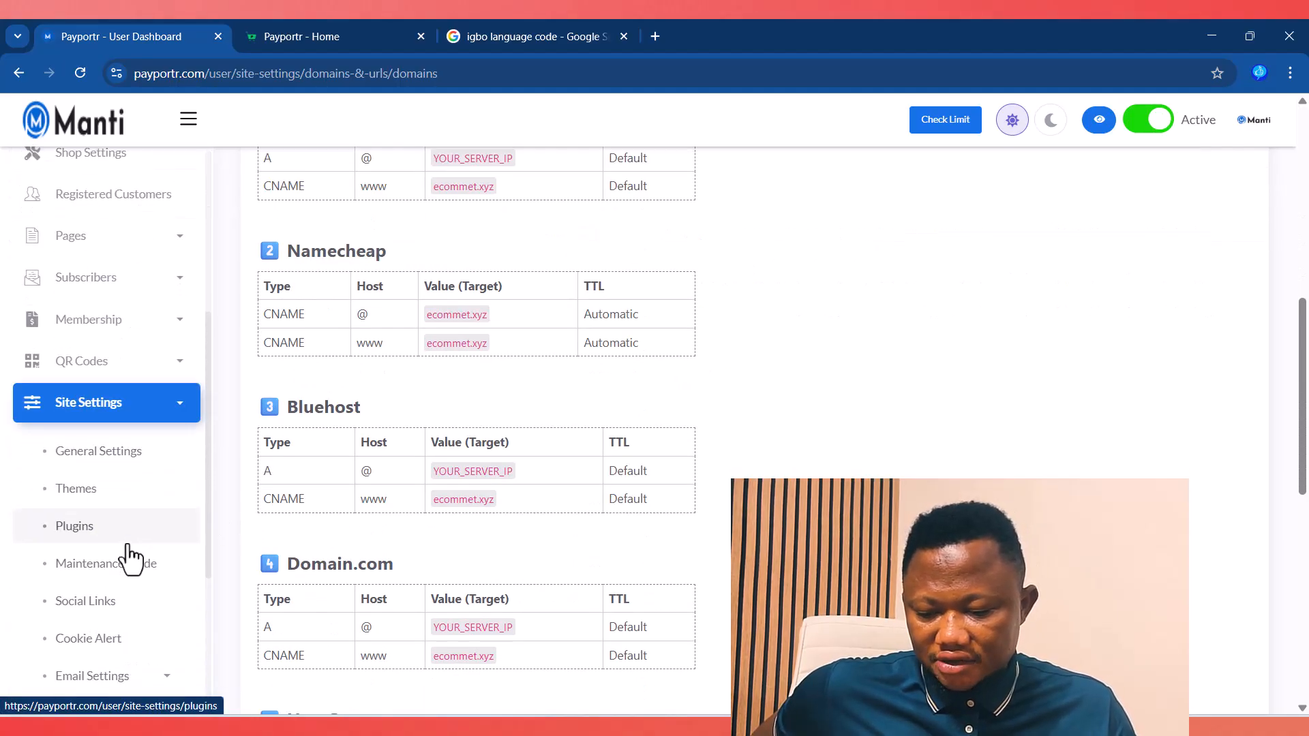
{"action": "scroll", "coordinate": [131, 556], "scroll_direction": "down", "scroll_amount": 4}
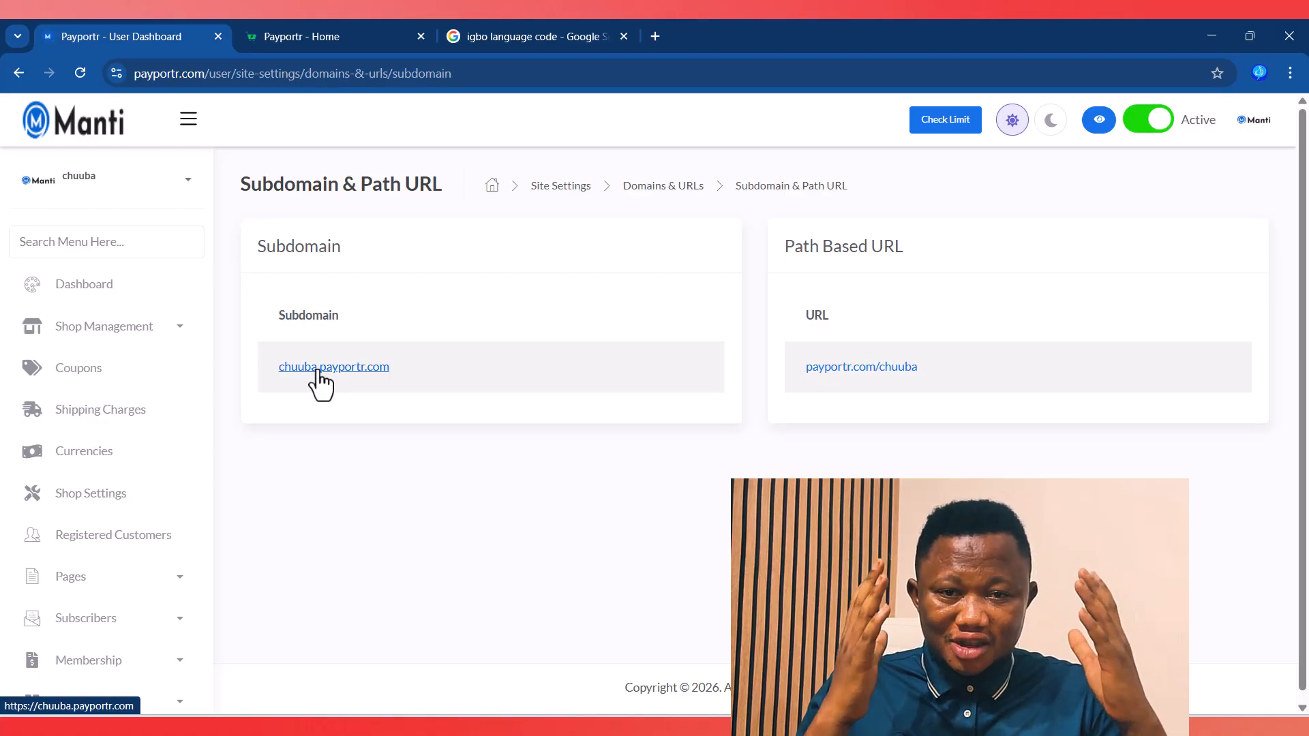
{"action": "scroll", "coordinate": [272, 463], "scroll_direction": "down", "scroll_amount": 1}
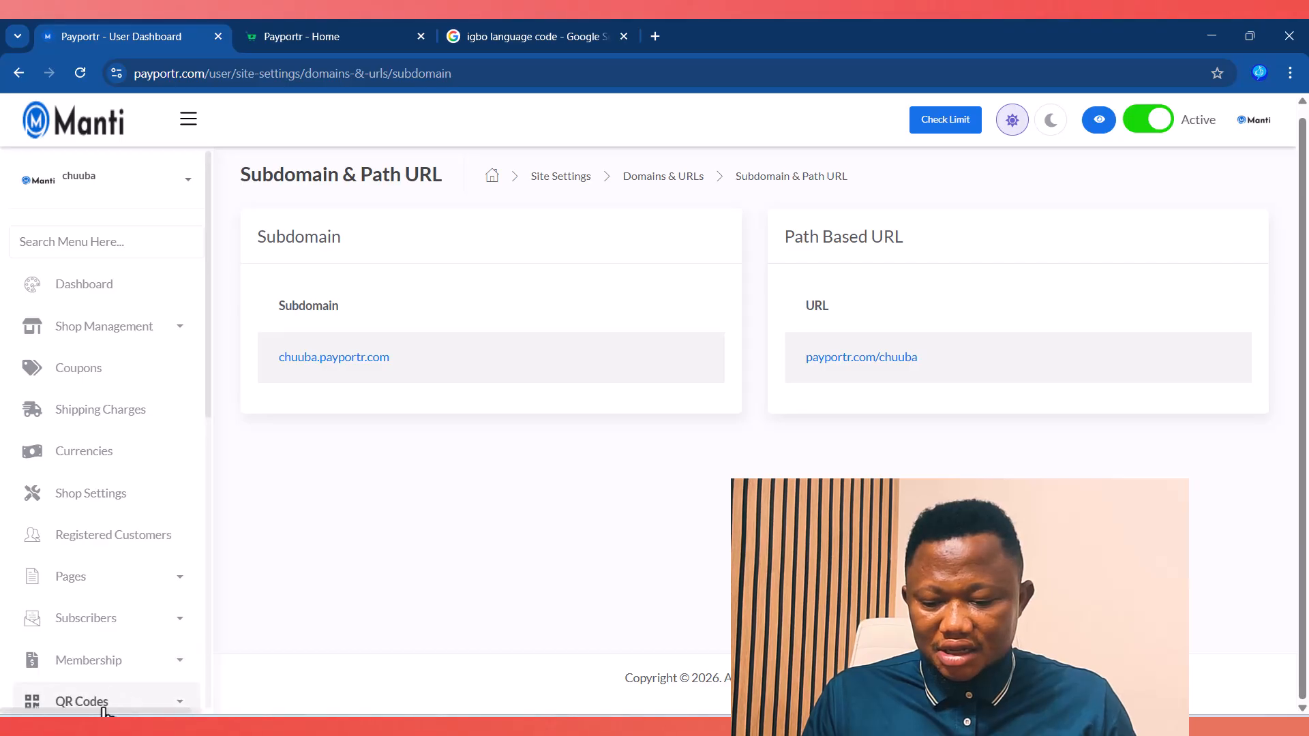
Step: Scroll through the registrar DNS record tables, past Google Domains, down to Hostinger
{"action": "scroll", "coordinate": [164, 641], "scroll_direction": "down", "scroll_amount": 4}
{"action": "scroll", "coordinate": [174, 617], "scroll_direction": "down", "scroll_amount": 5}
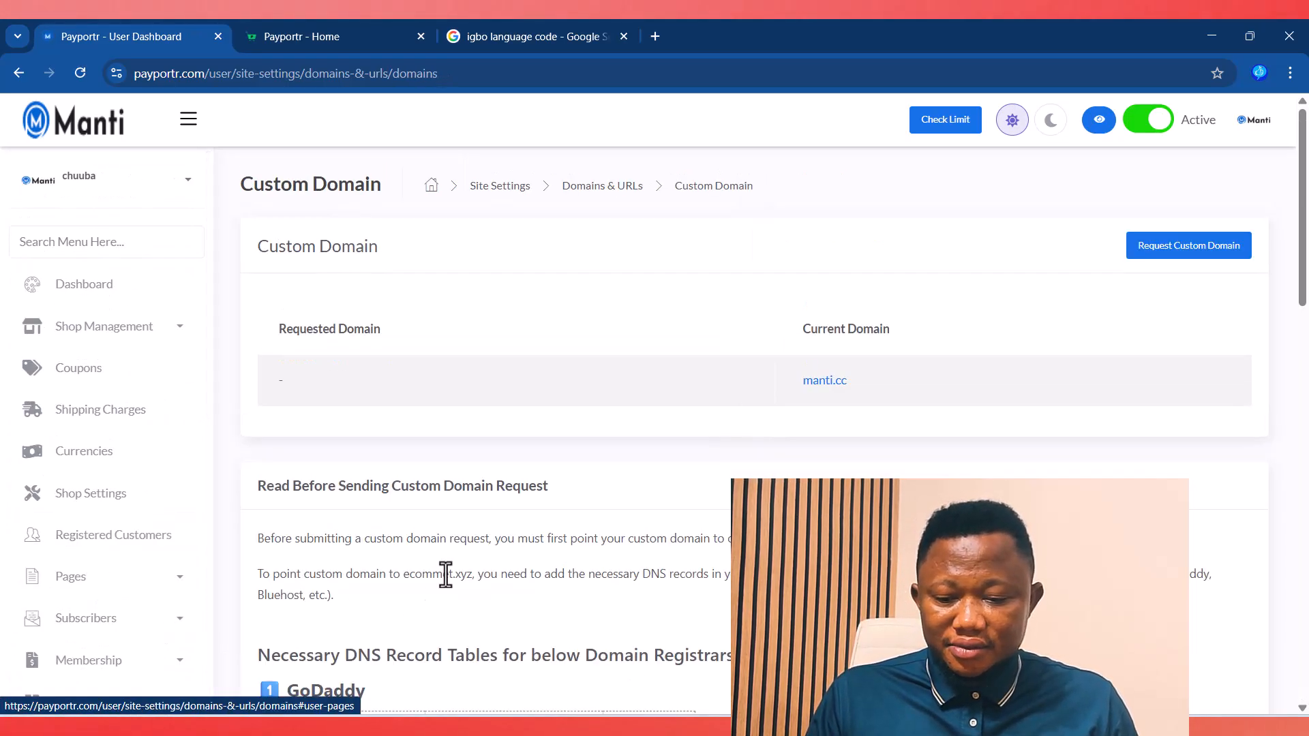
{"action": "scroll", "coordinate": [637, 461], "scroll_direction": "down", "scroll_amount": 4}
{"action": "scroll", "coordinate": [640, 462], "scroll_direction": "down", "scroll_amount": 4}
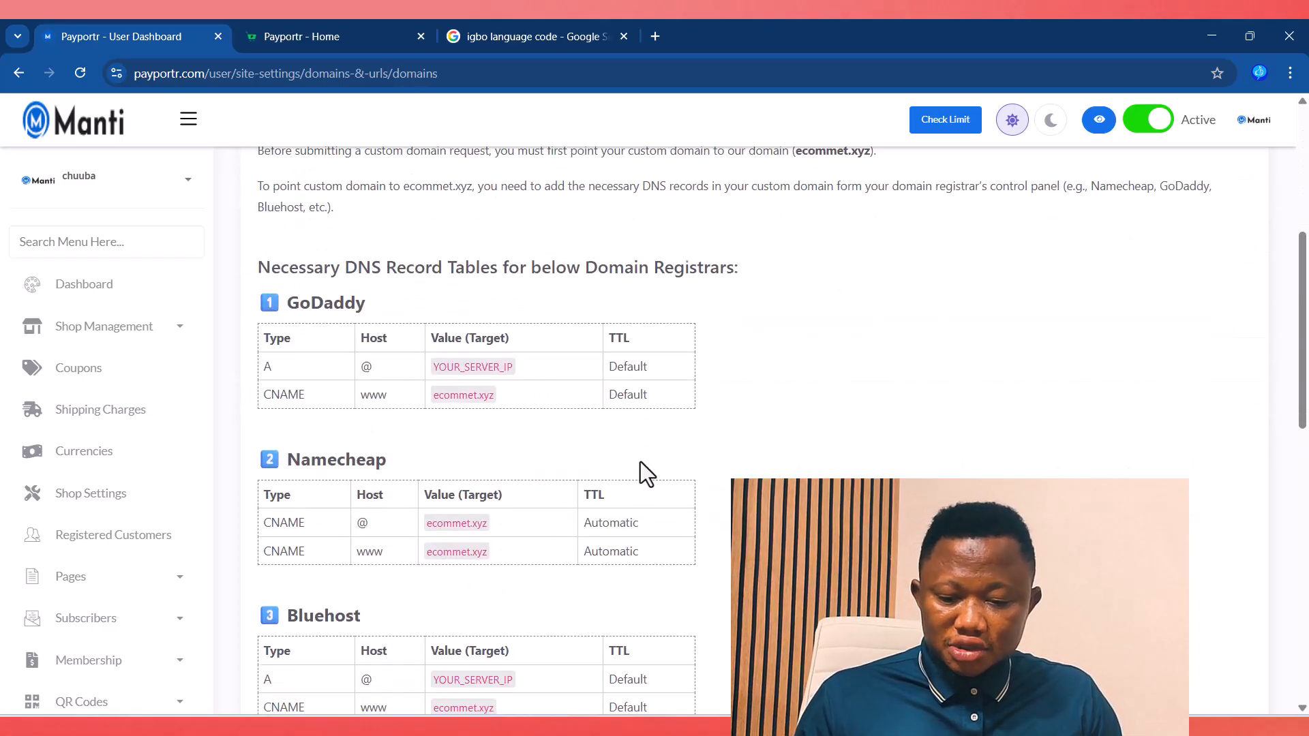
{"action": "scroll", "coordinate": [640, 462], "scroll_direction": "down", "scroll_amount": 5}
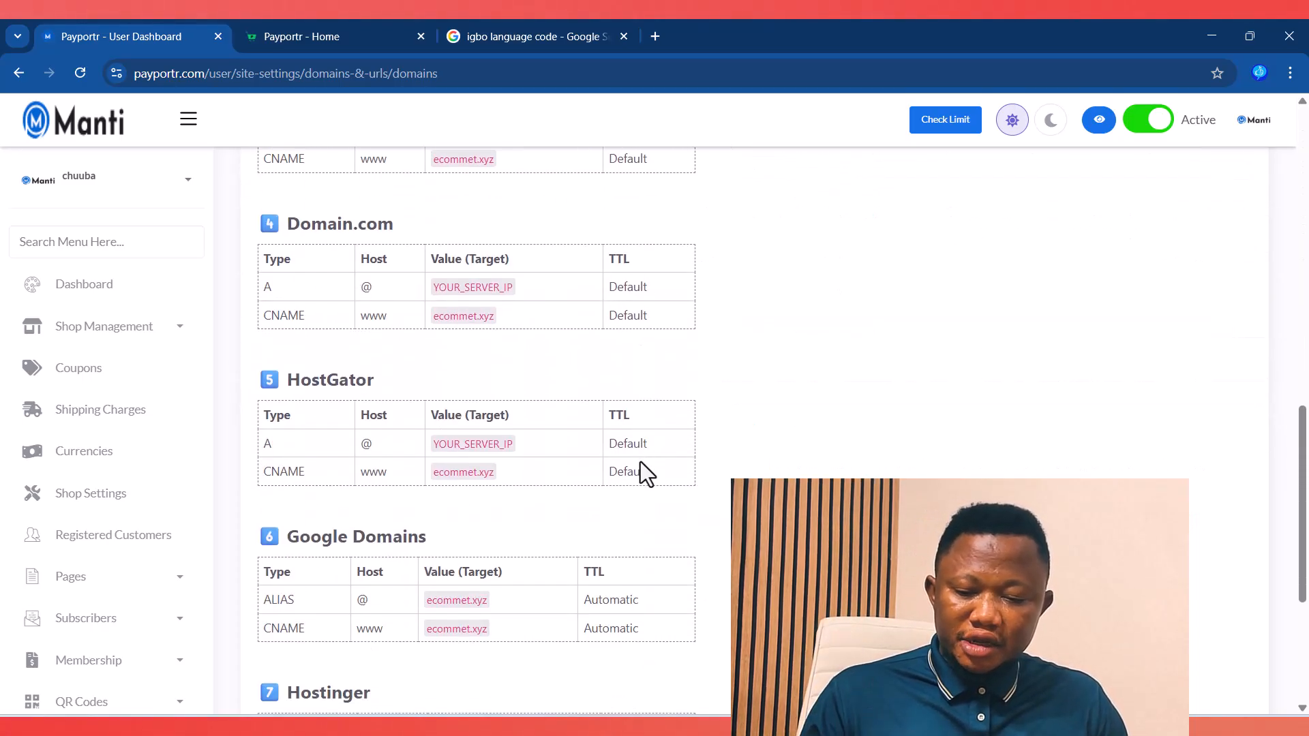
{"action": "scroll", "coordinate": [641, 461], "scroll_direction": "down", "scroll_amount": 3}
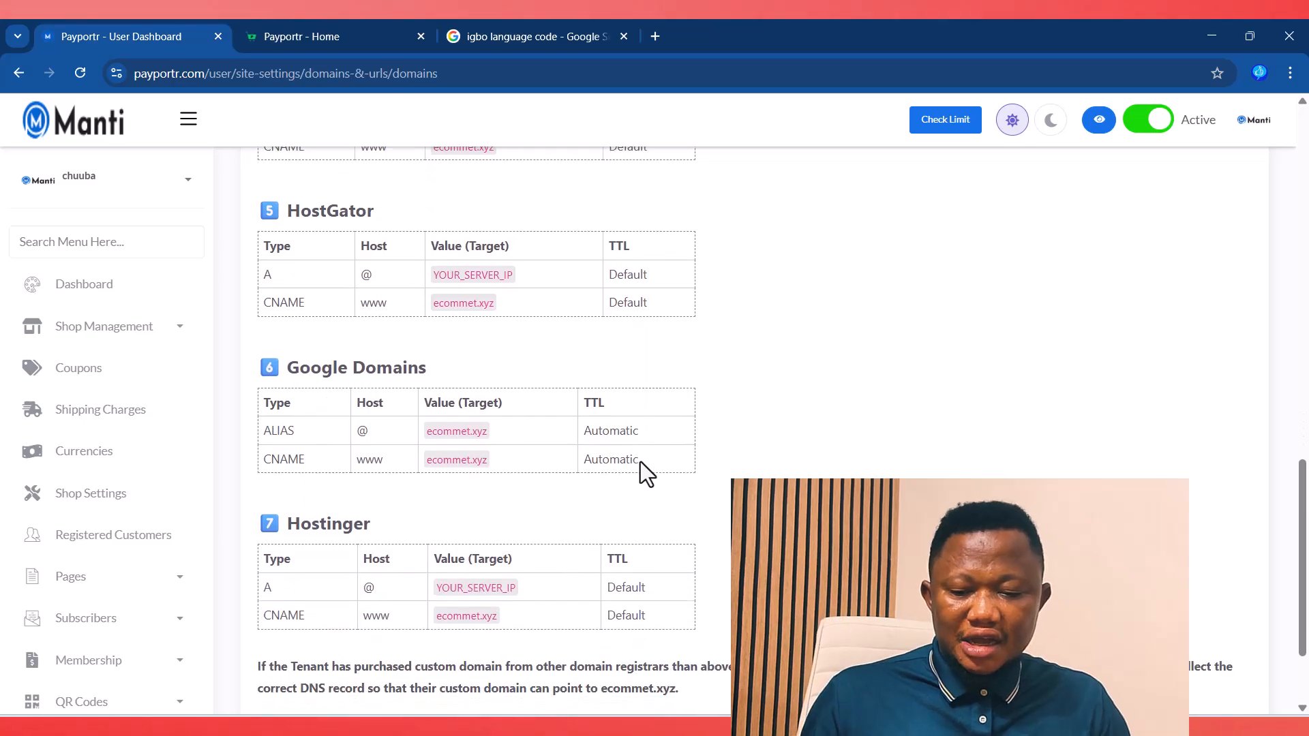
{"action": "scroll", "coordinate": [641, 461], "scroll_direction": "down", "scroll_amount": 2}
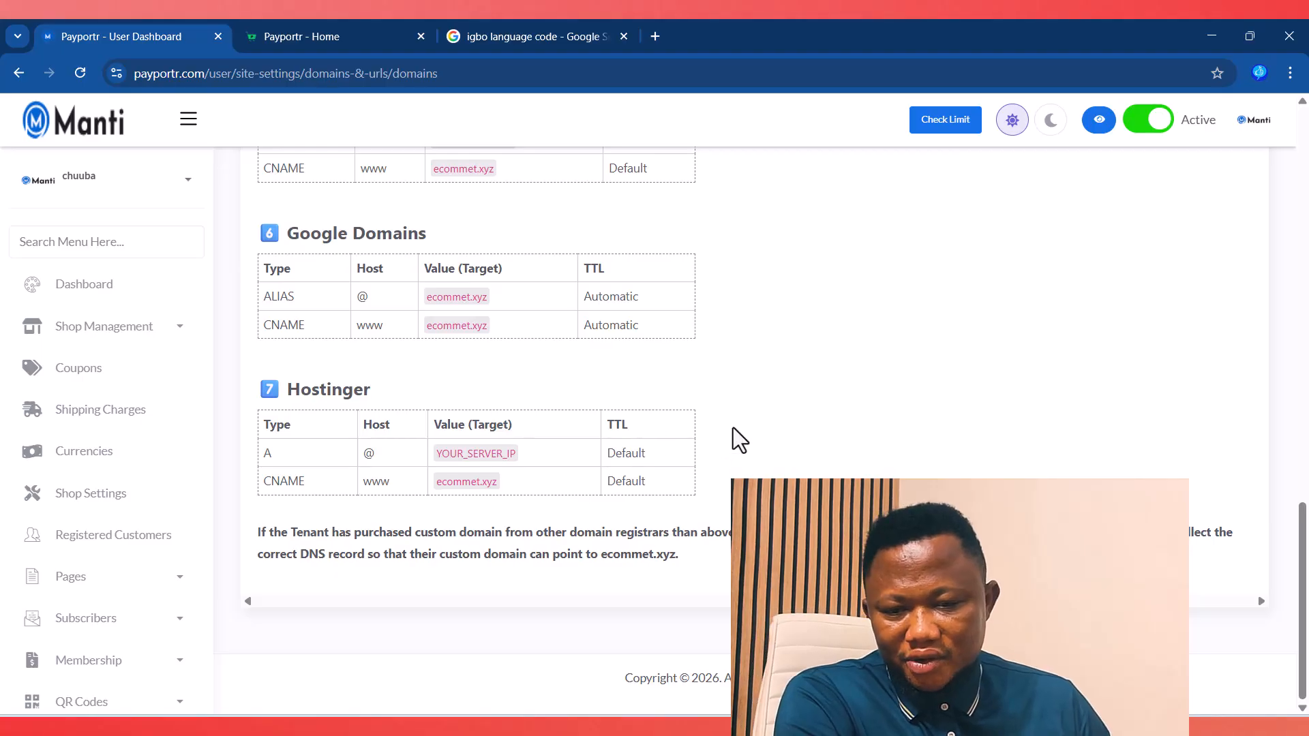
{"action": "scroll", "coordinate": [106, 556], "scroll_direction": "down", "scroll_amount": 1}
{"action": "scroll", "coordinate": [106, 546], "scroll_direction": "down", "scroll_amount": 7}
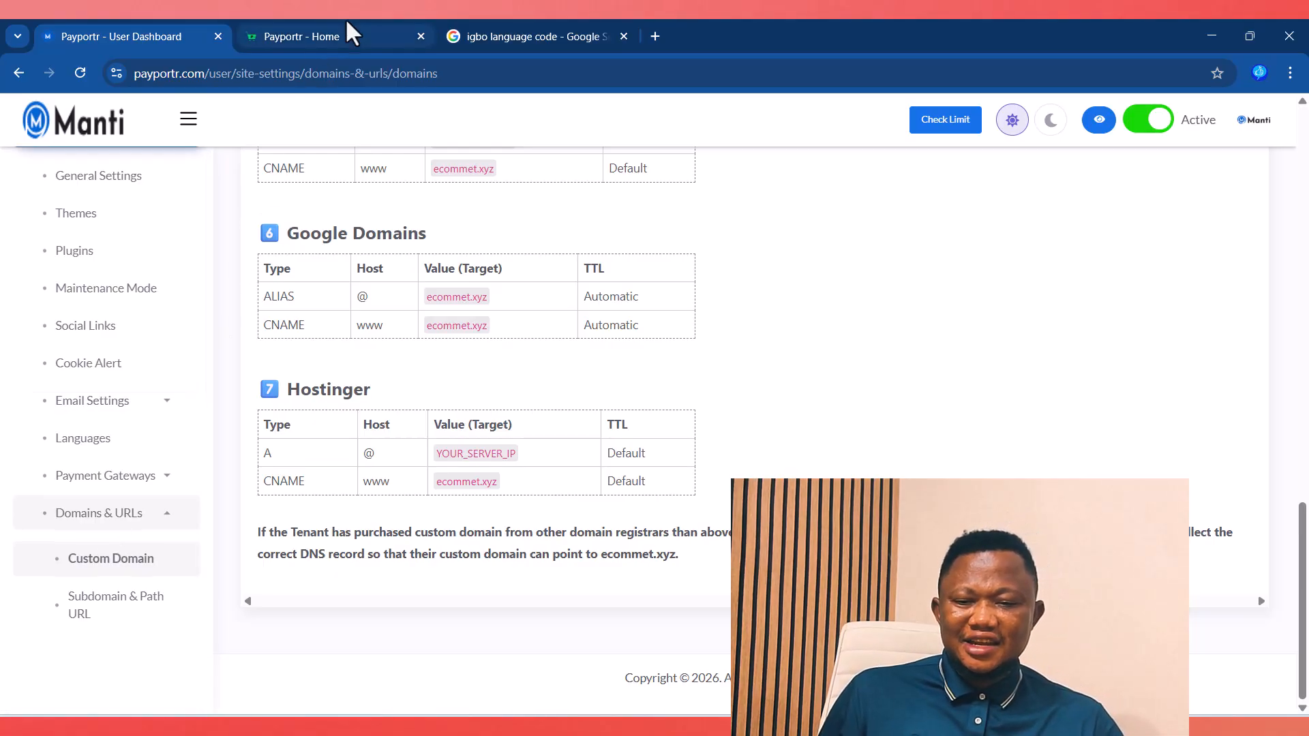
Step: Open the live Manti storefront preview in its own tab from the dashboard's top bar
{"action": "left_click", "coordinate": [328, 37]}
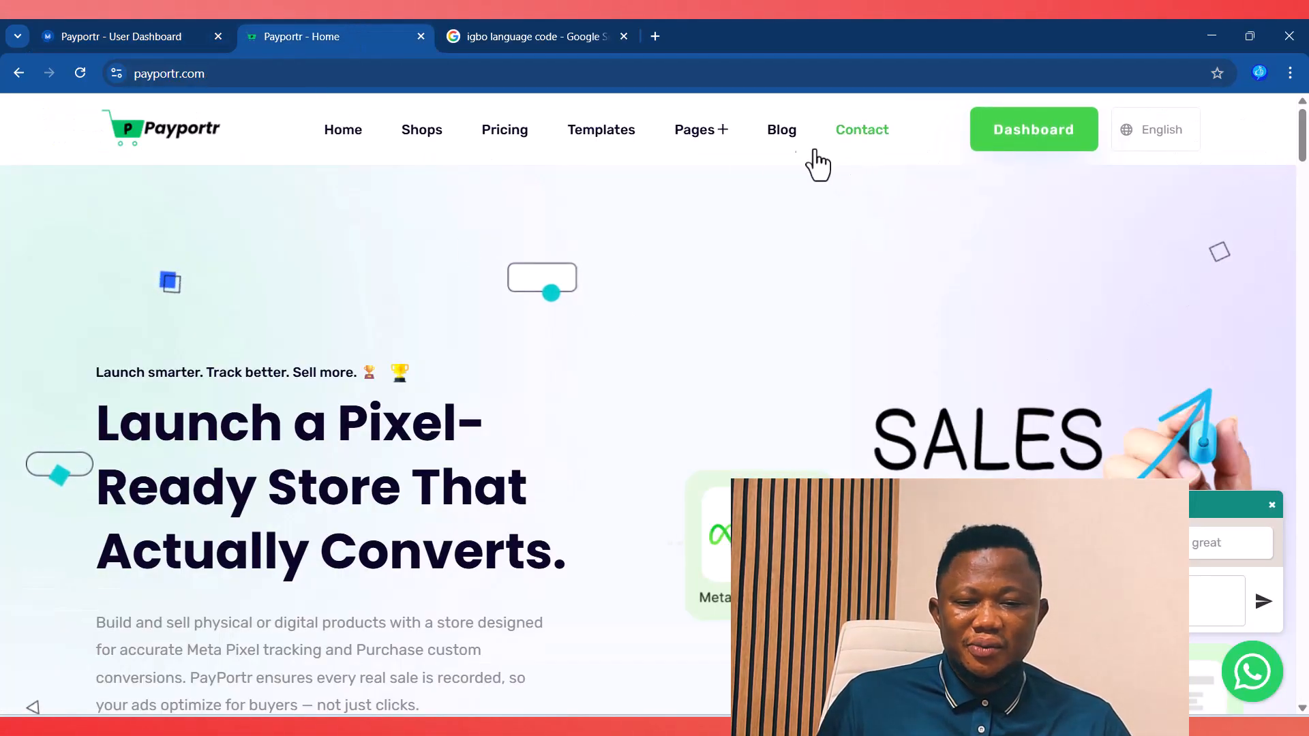
{"action": "left_click", "coordinate": [187, 40]}
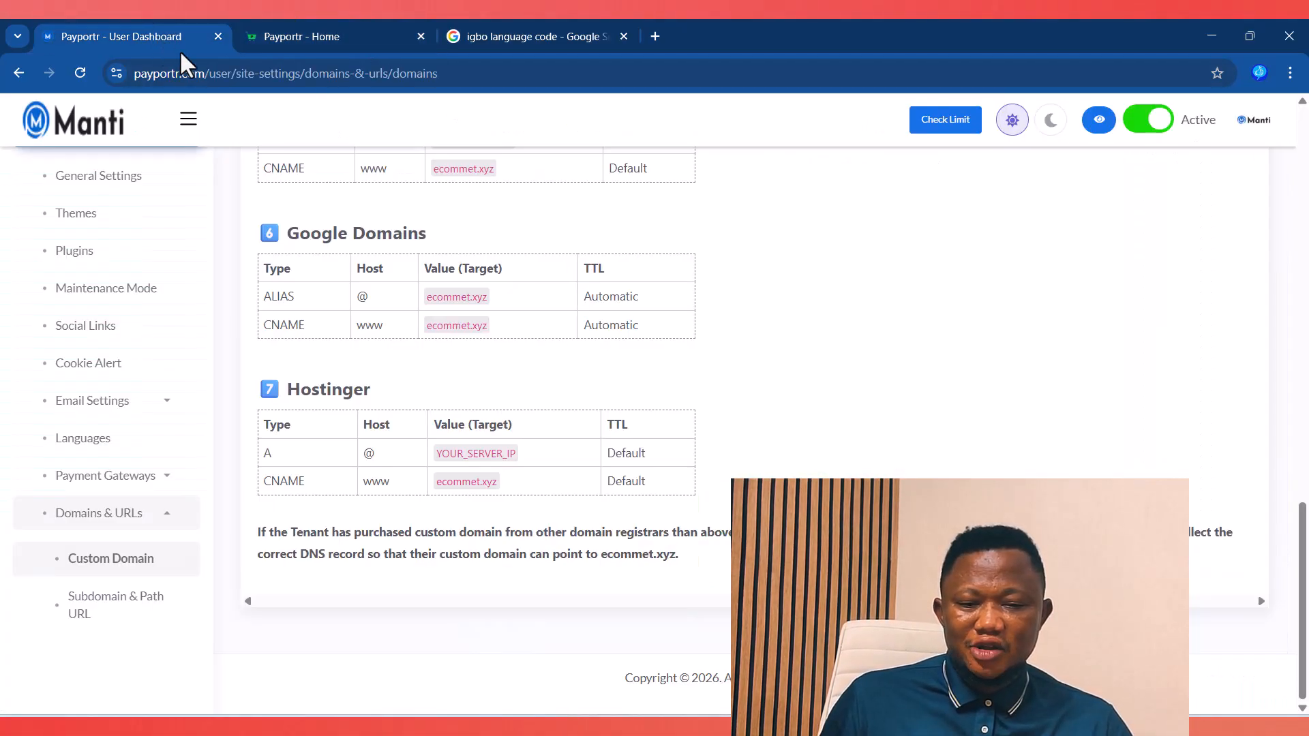
{"action": "left_click", "coordinate": [1094, 123]}
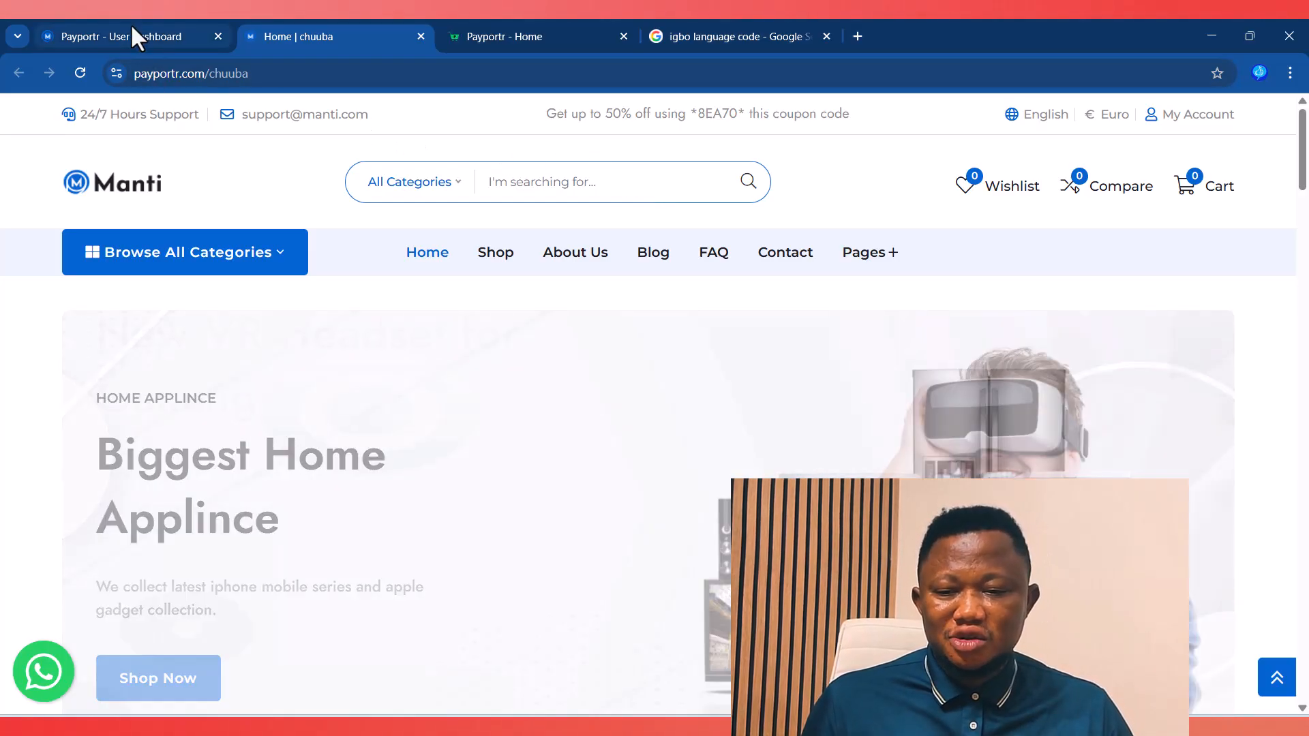
{"action": "left_click", "coordinate": [130, 36]}
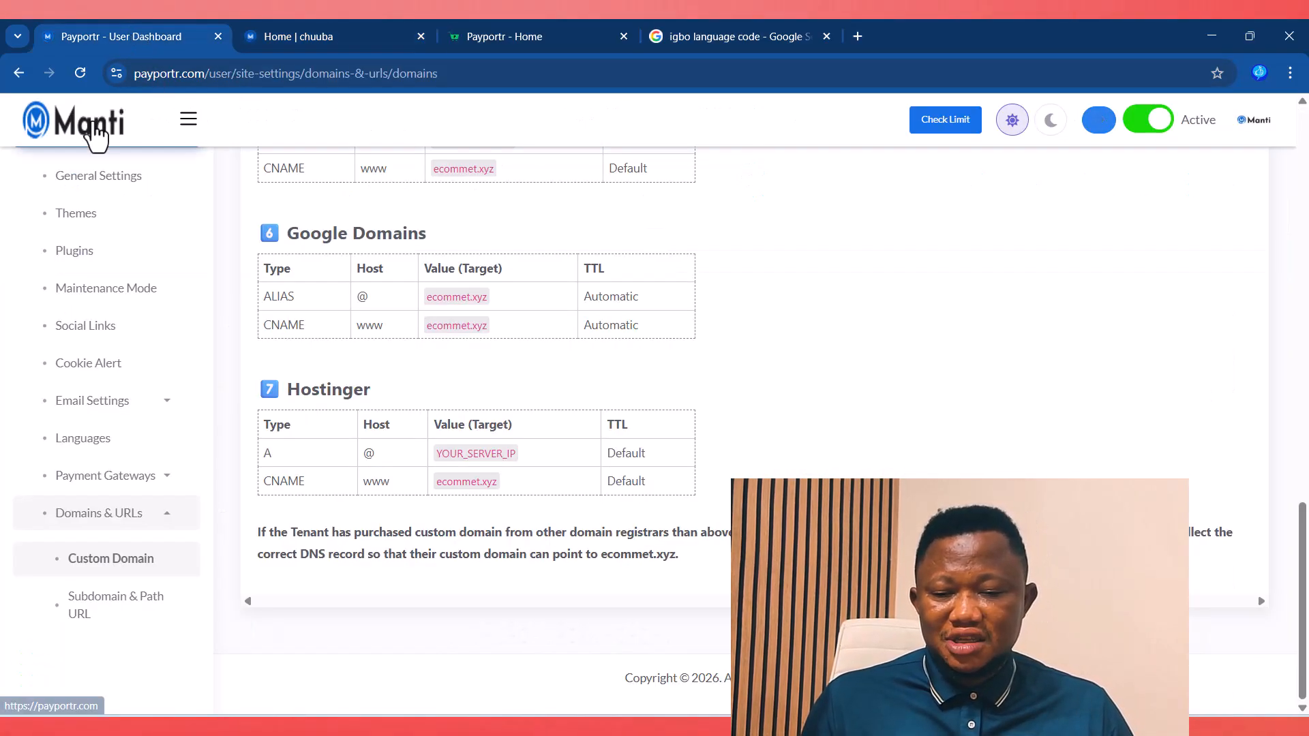
{"action": "left_click", "coordinate": [312, 35]}
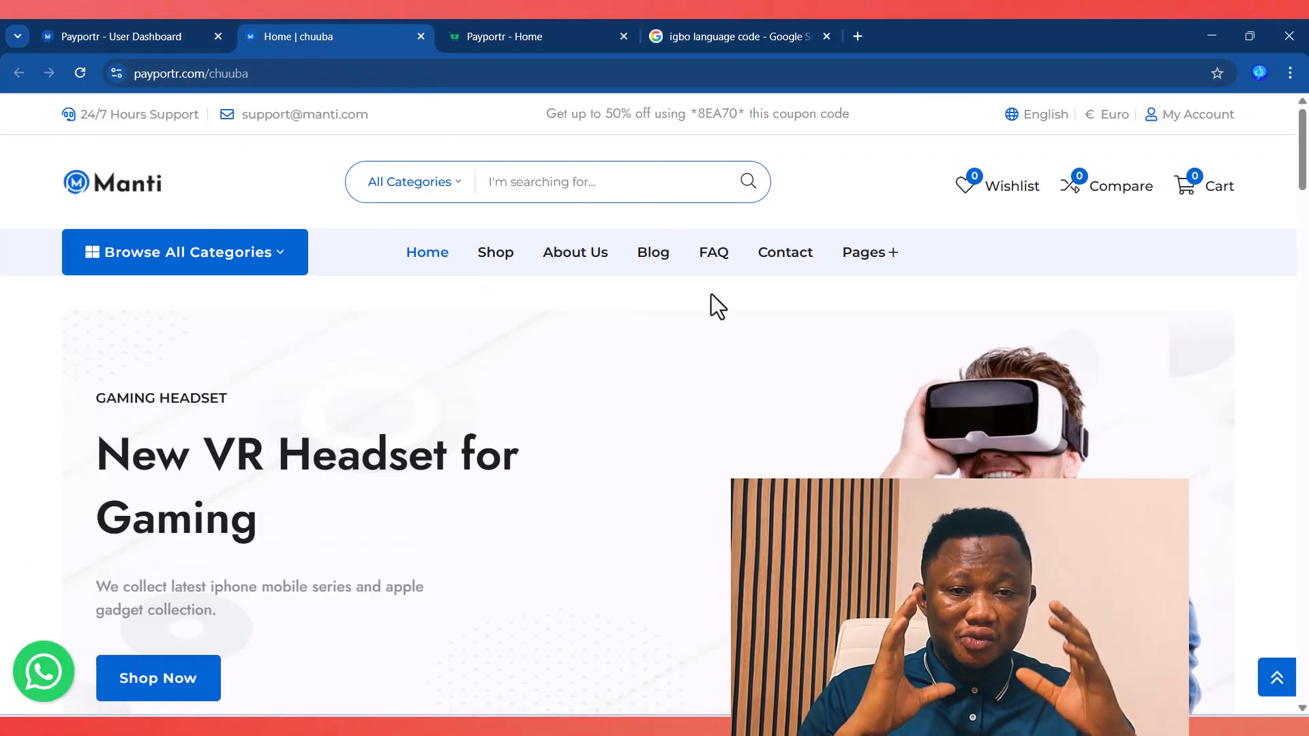